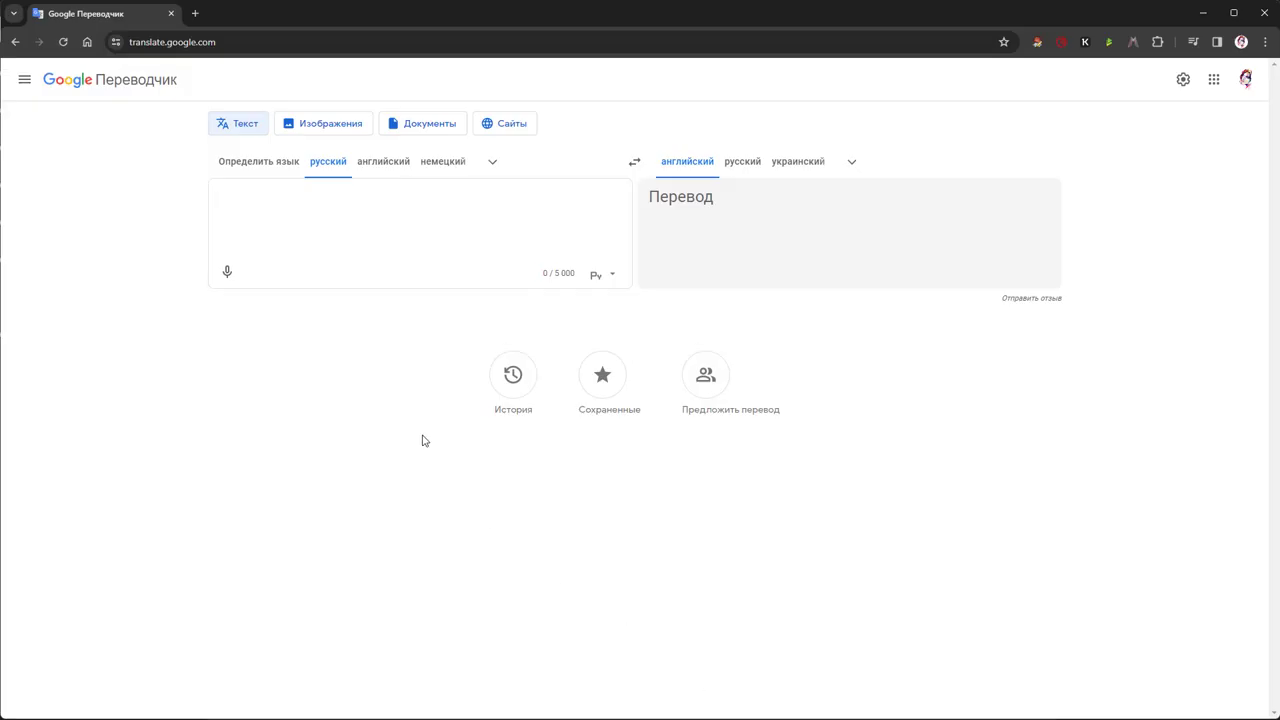
# Translate the Russian brief for an autumn clothing style board with coats, knitted jumpers and pumpkins into English
pyautogui.click(396, 268)
pyautogui.write('coзда')
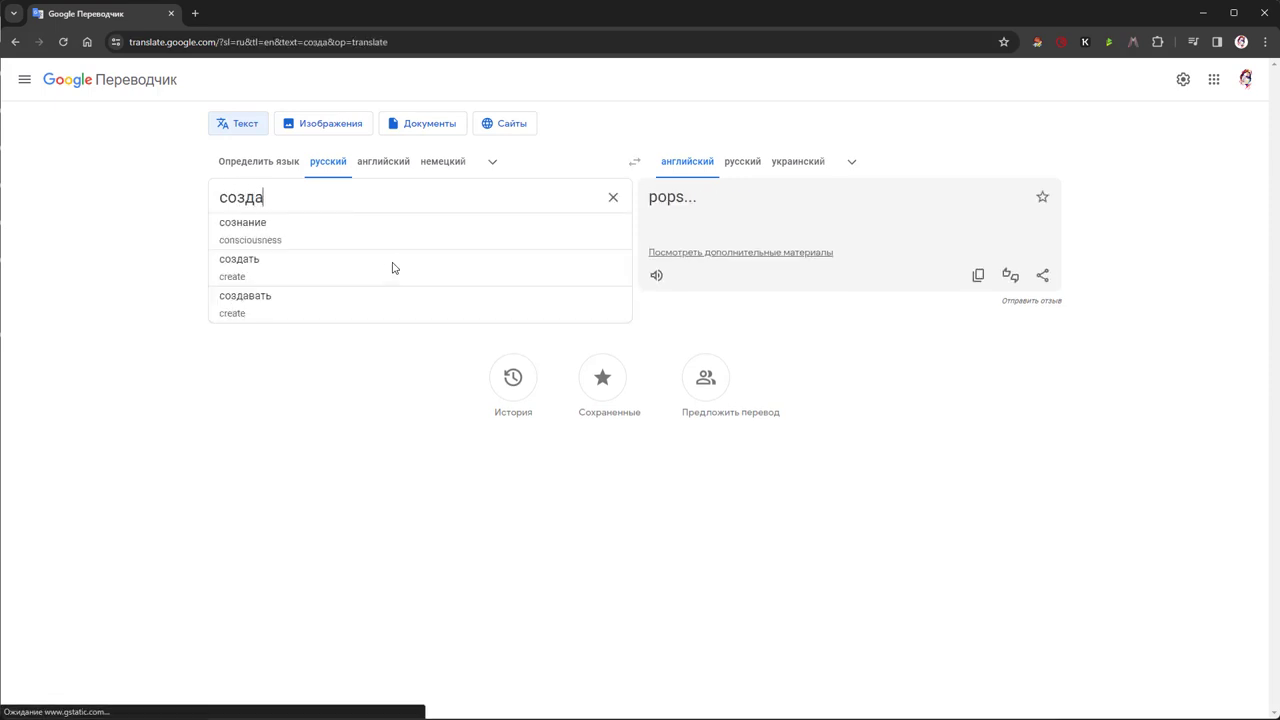
pyautogui.write('ть стил')
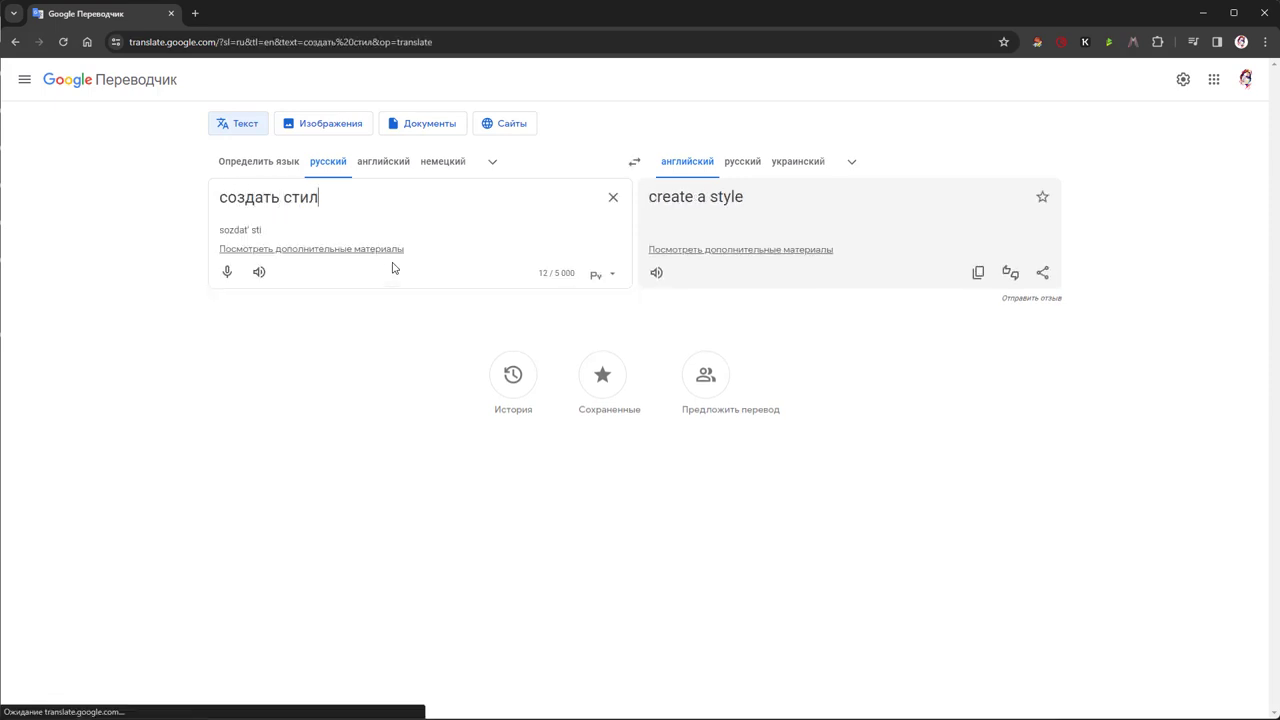
pyautogui.write('евой б')
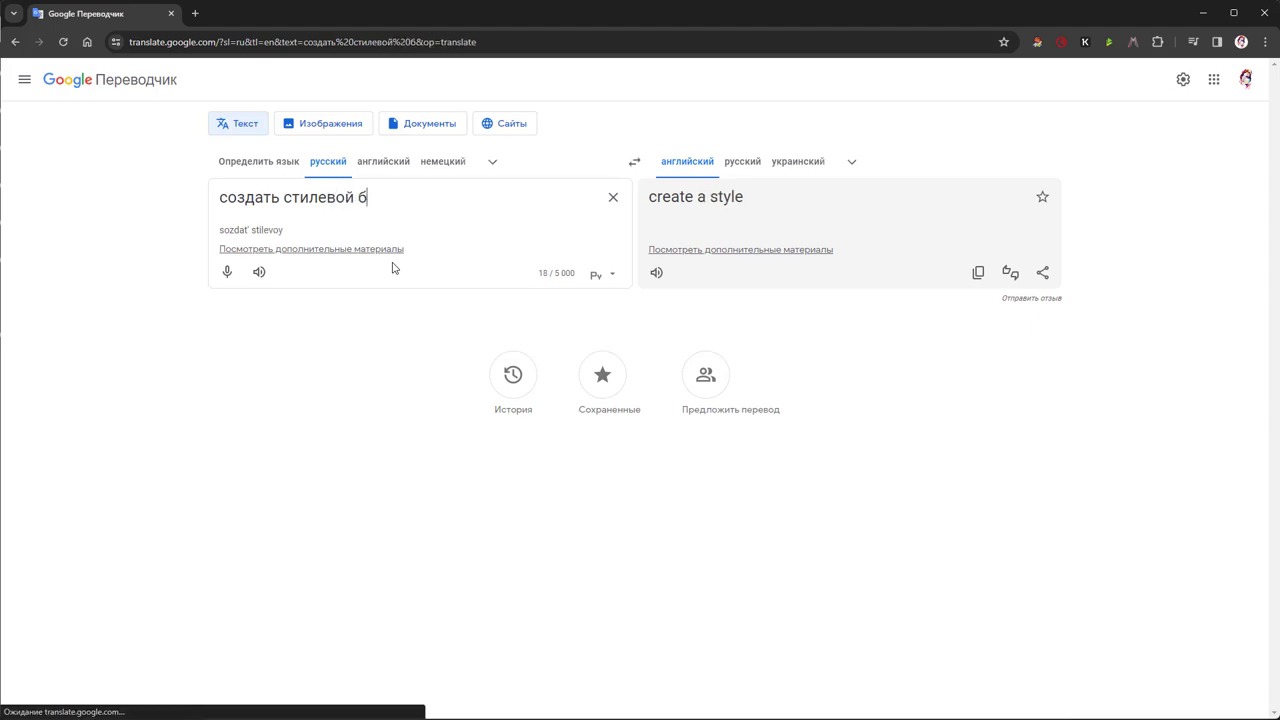
pyautogui.write('орд для')
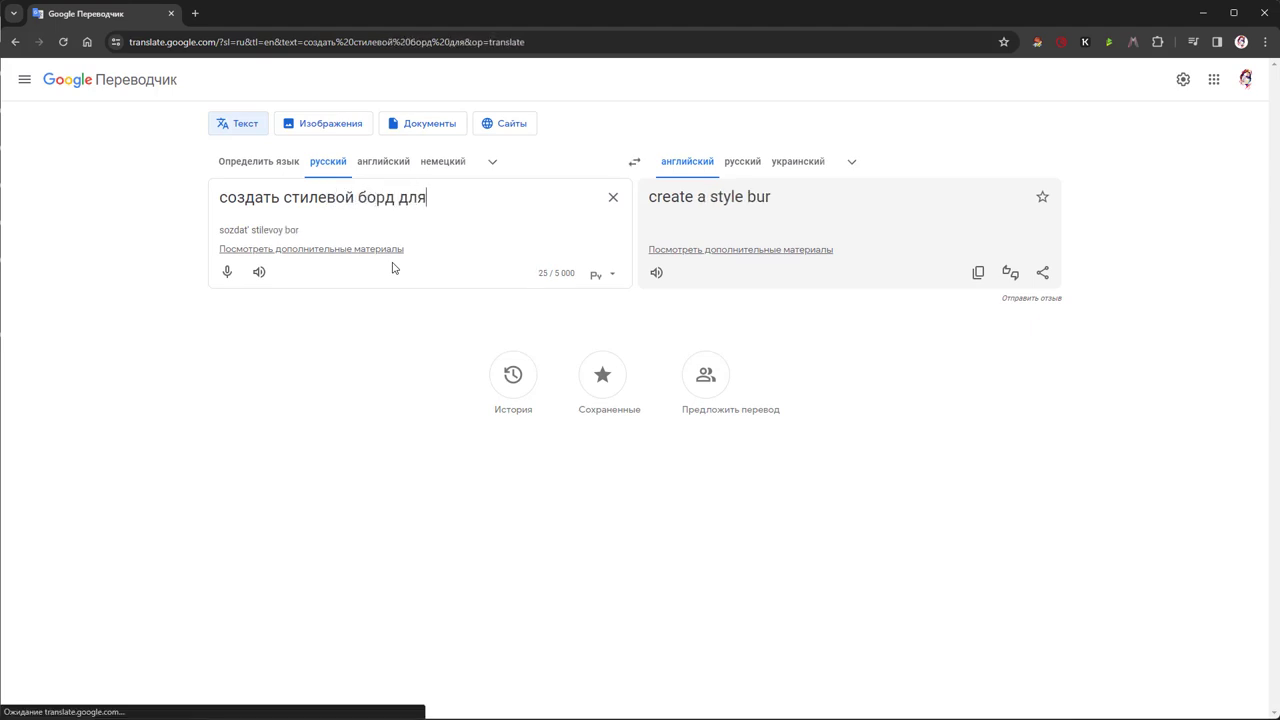
pyautogui.write(' коллекц')
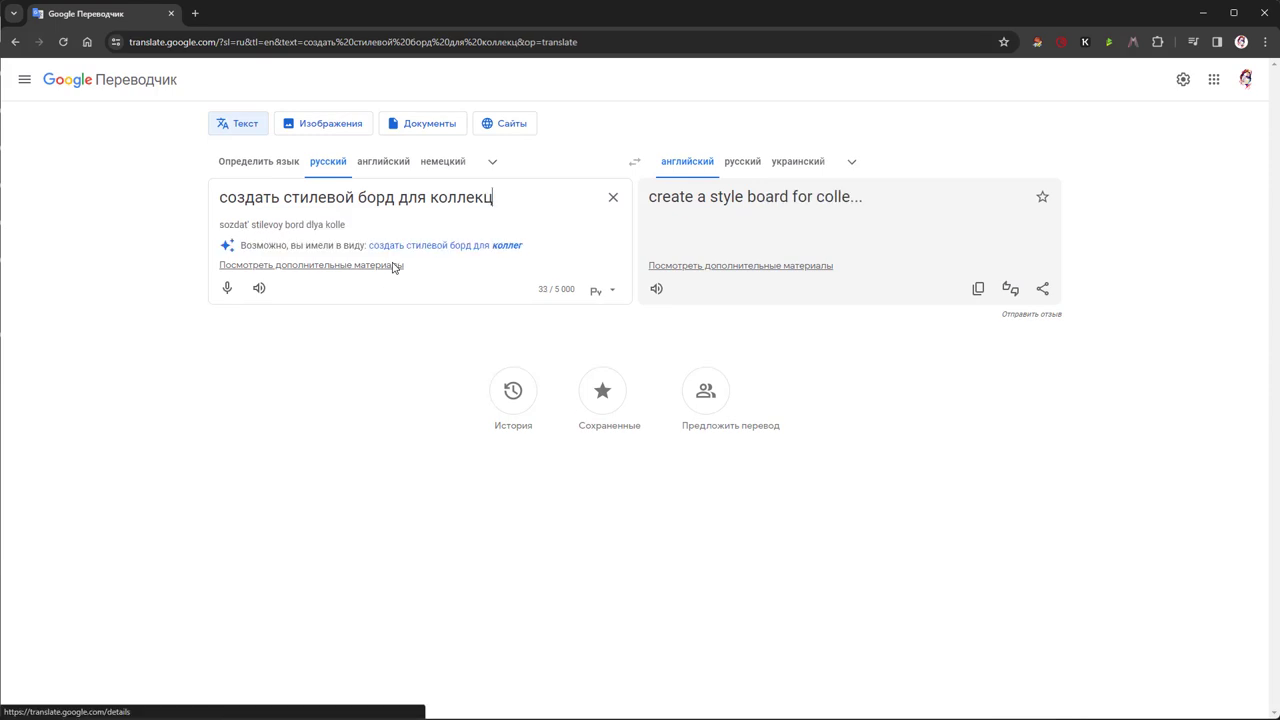
pyautogui.write('ии одежды')
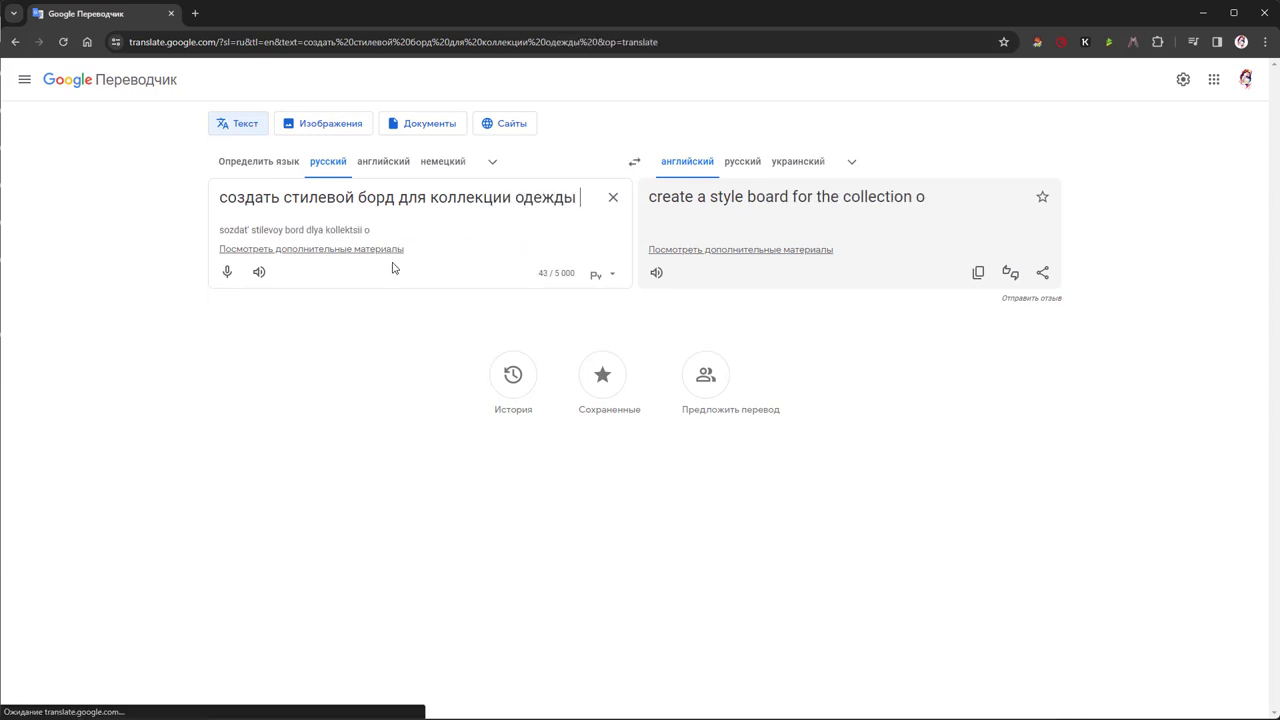
pyautogui.write(' в осеннем ')
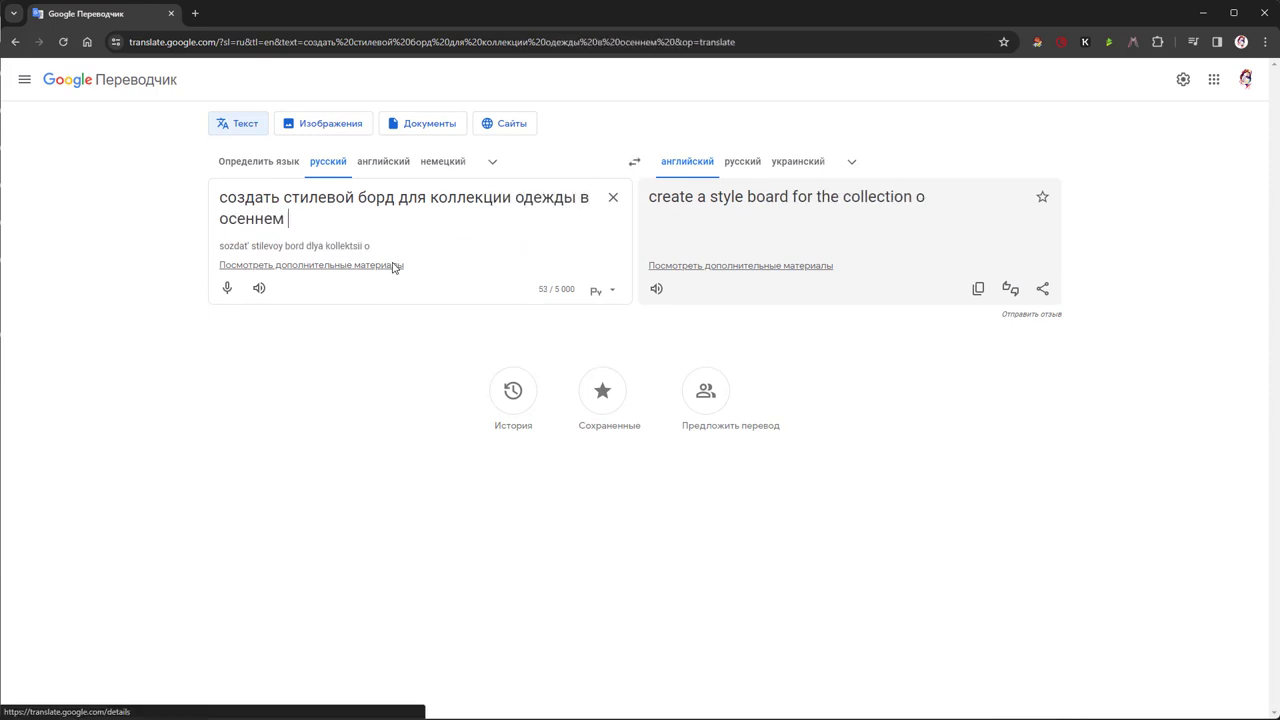
pyautogui.write('стиле с')
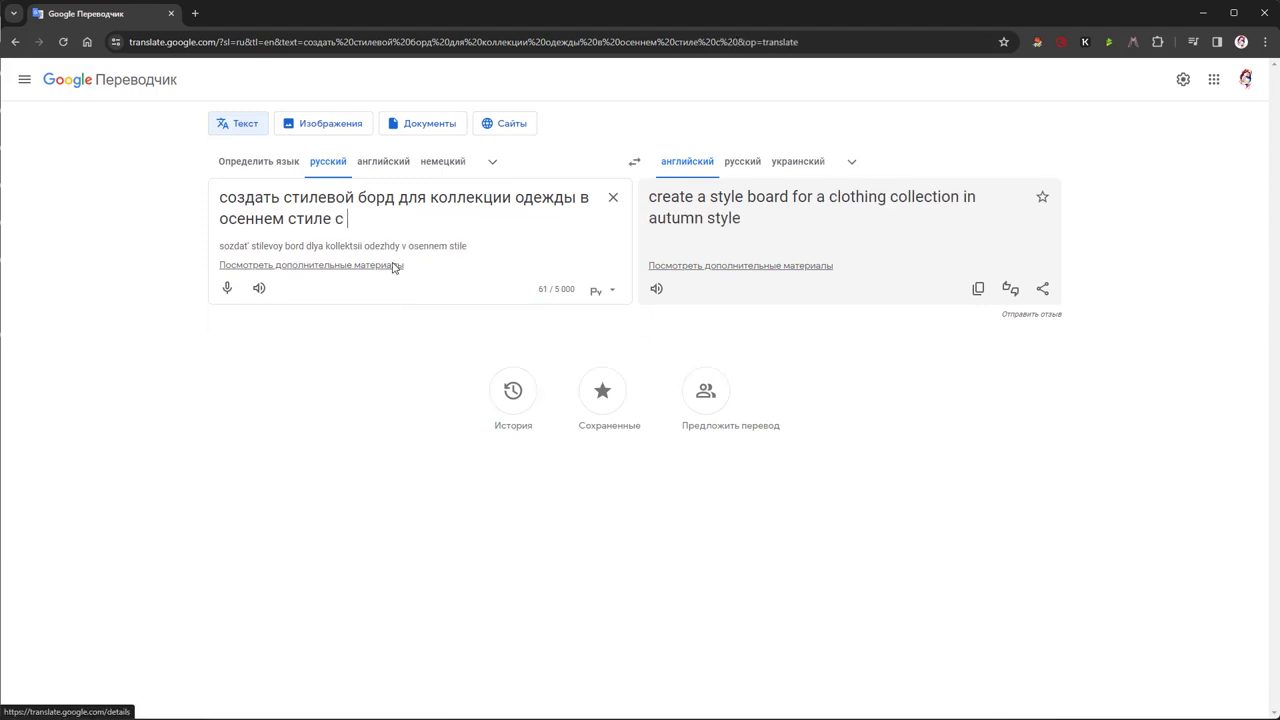
pyautogui.write(' пальто,')
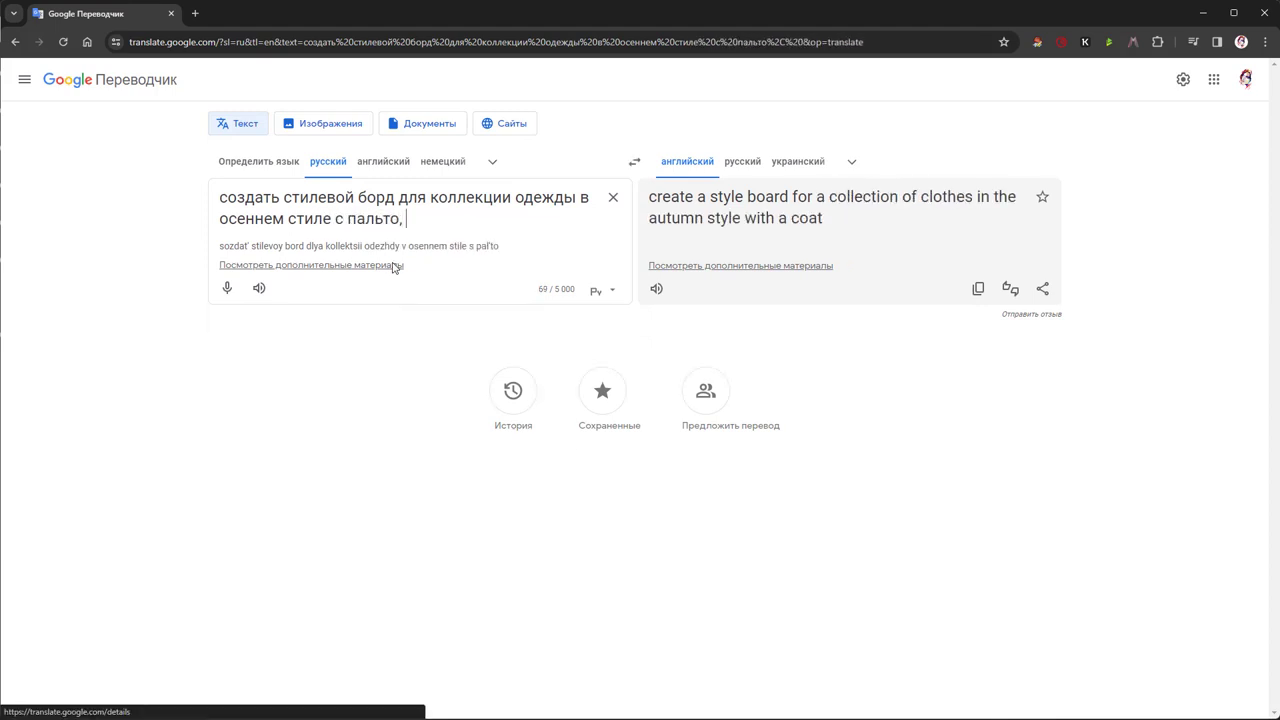
pyautogui.write(' вязанными')
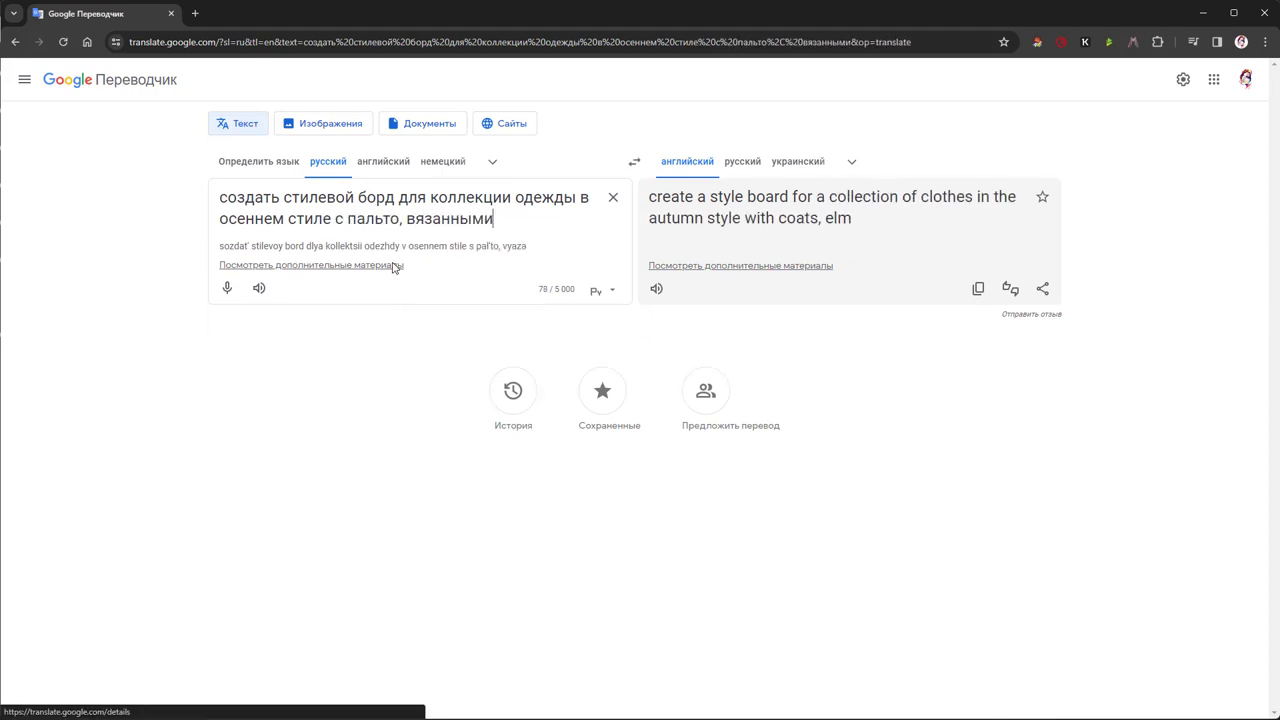
pyautogui.write(' джемпер')
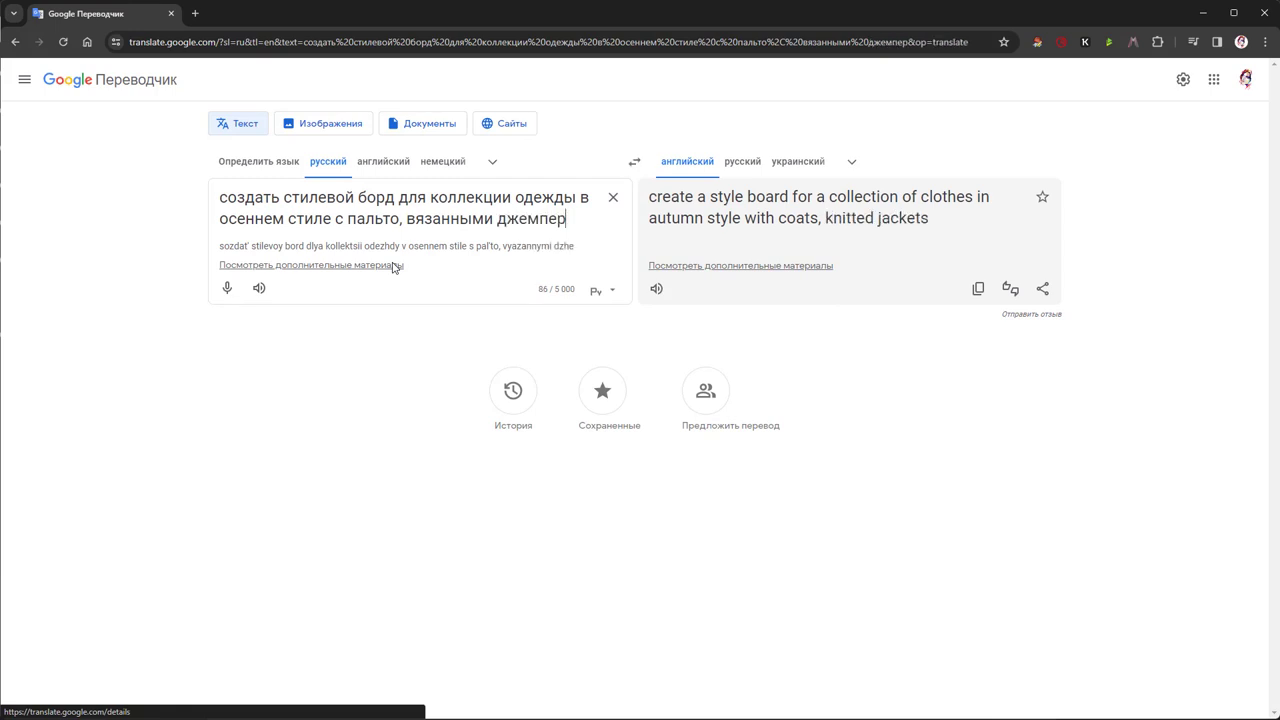
pyautogui.write('ами ')
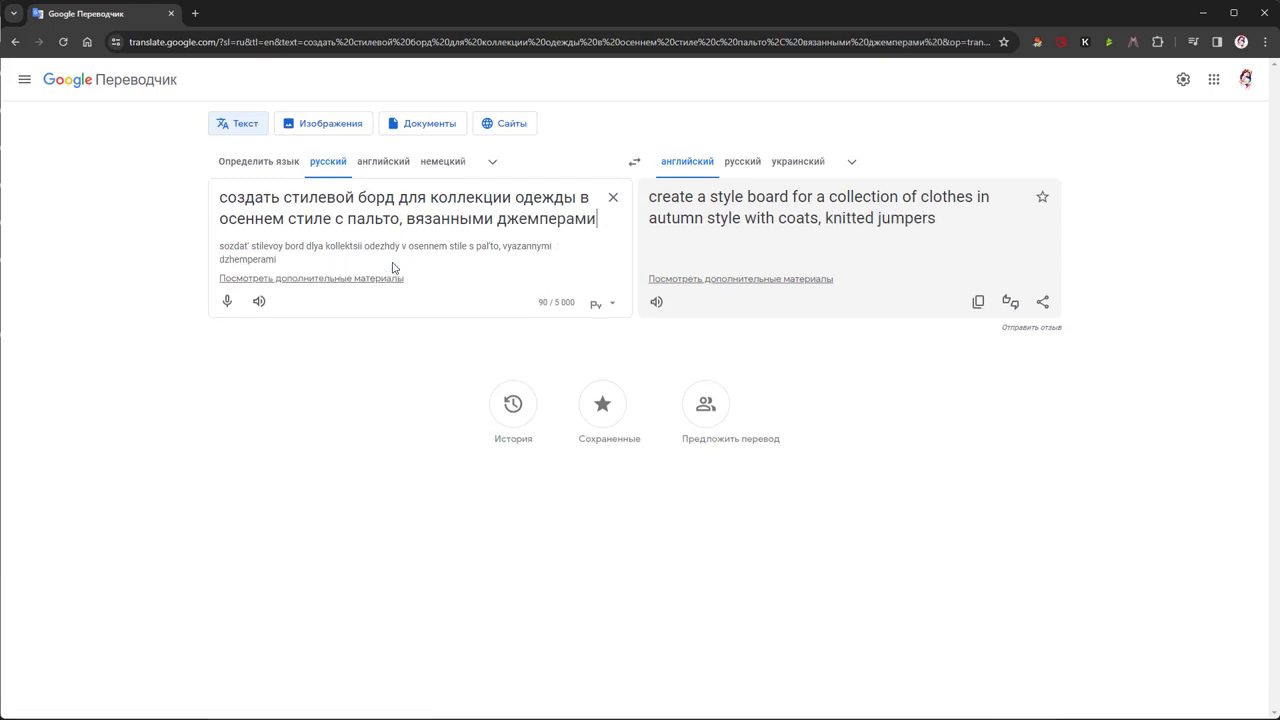
pyautogui.write('и эле')
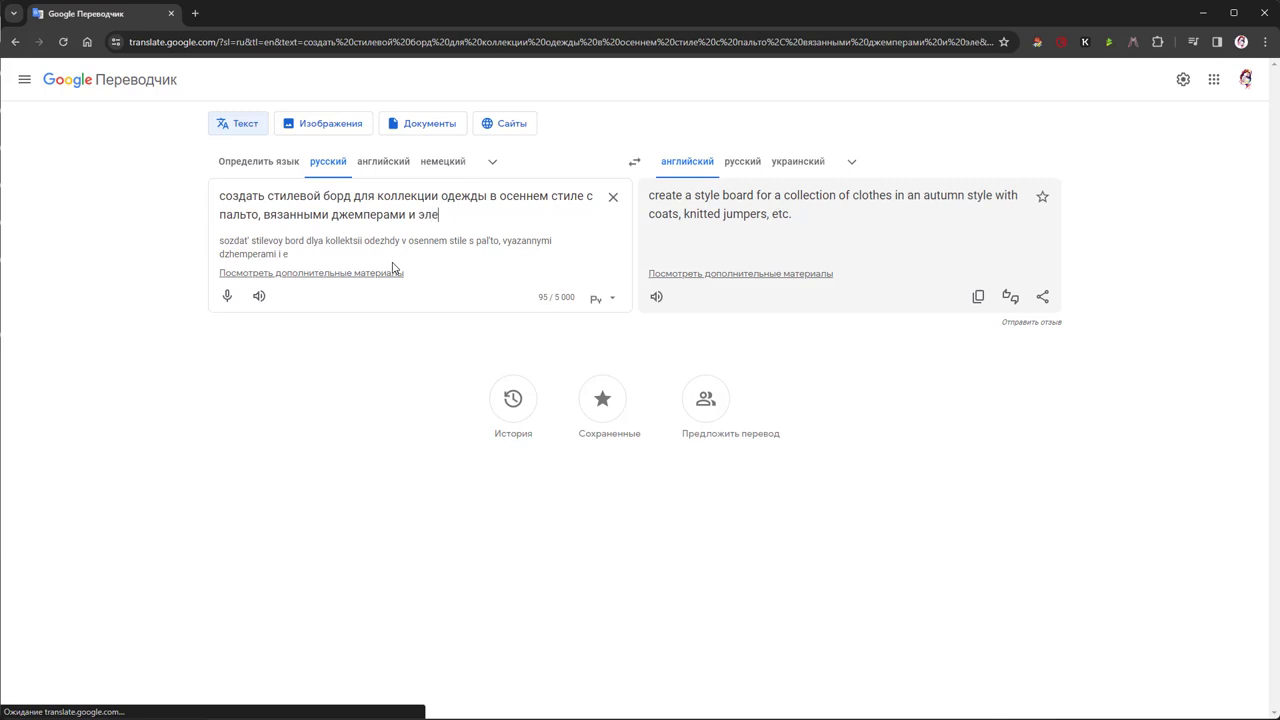
pyautogui.write('ментами в ви')
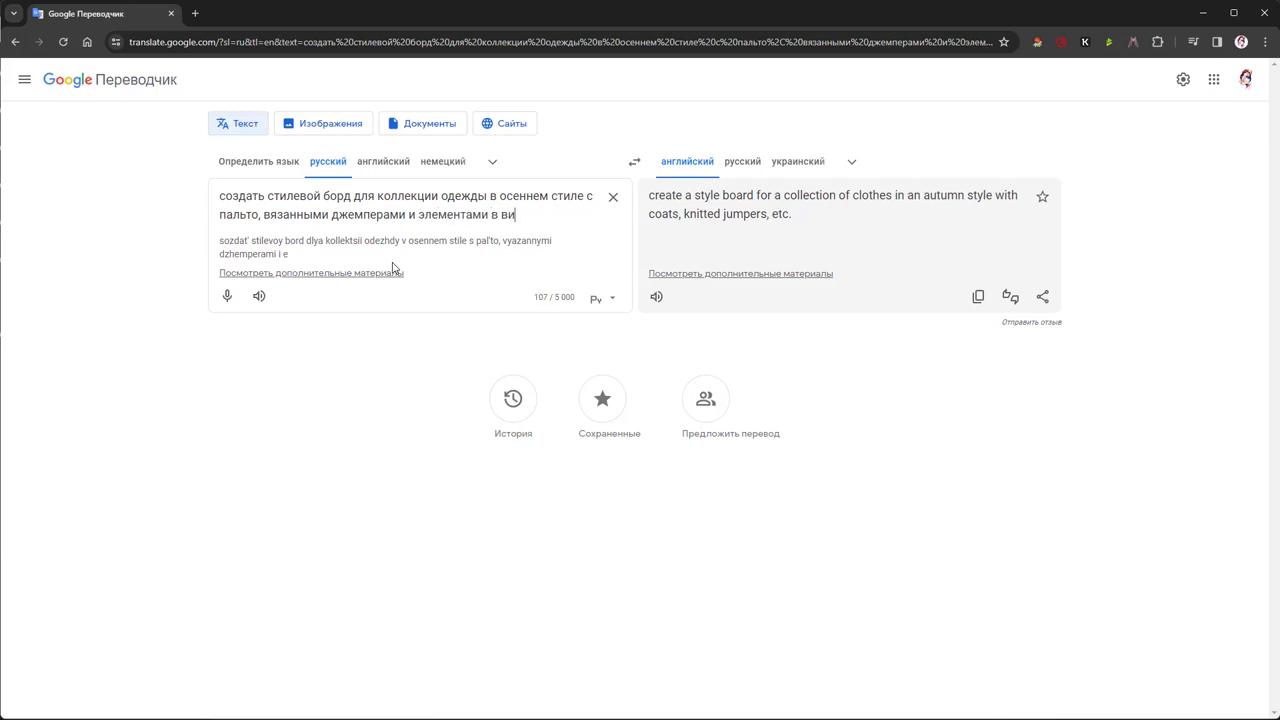
pyautogui.write('де')
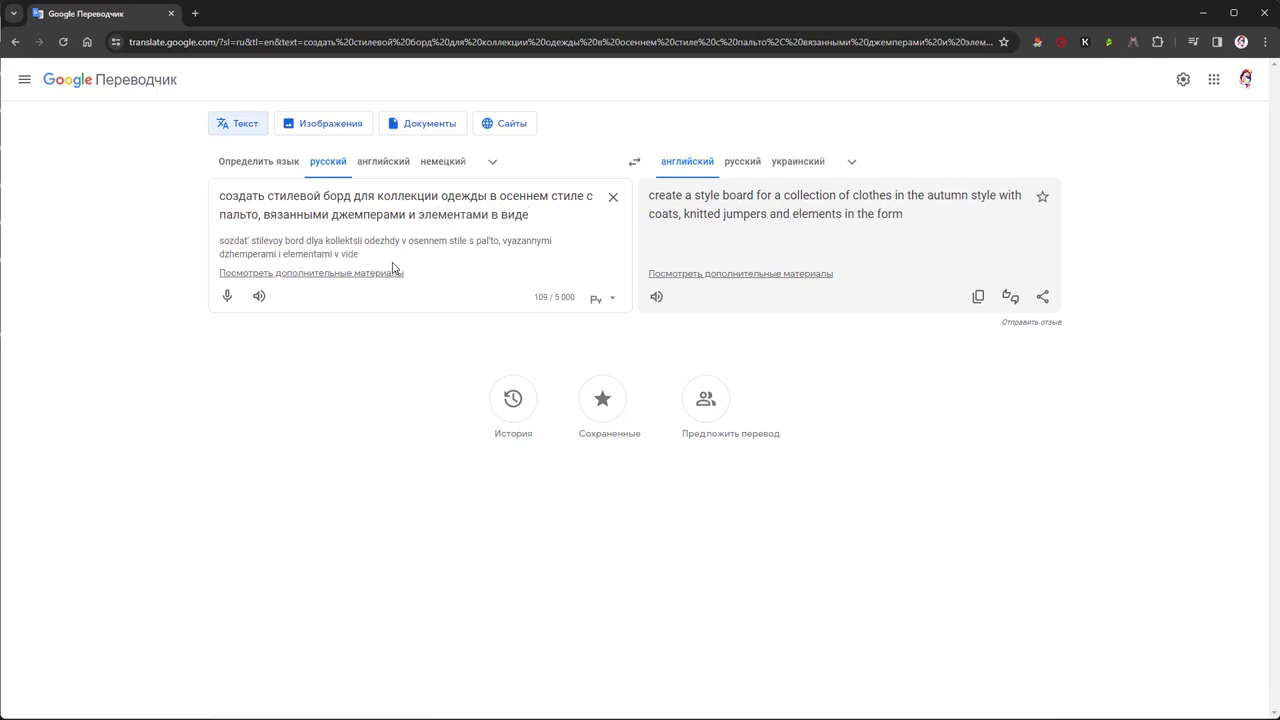
pyautogui.write(' тыкв')
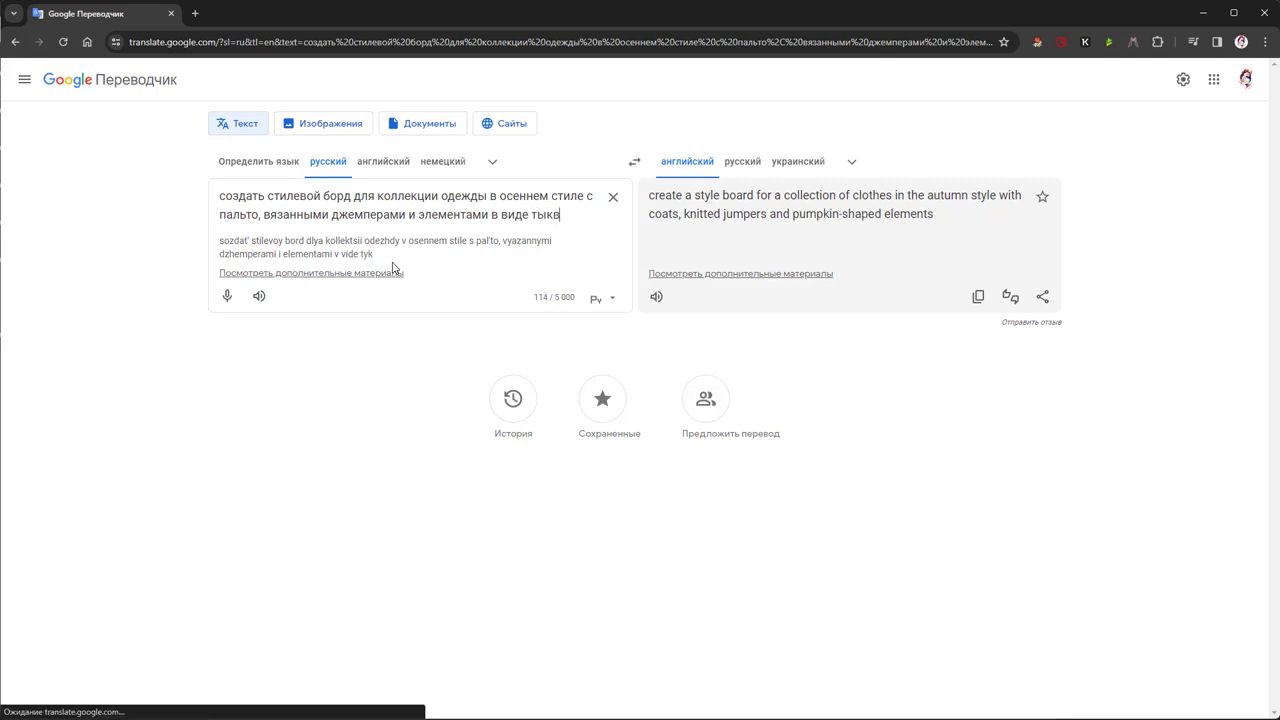
pyautogui.write('ы')
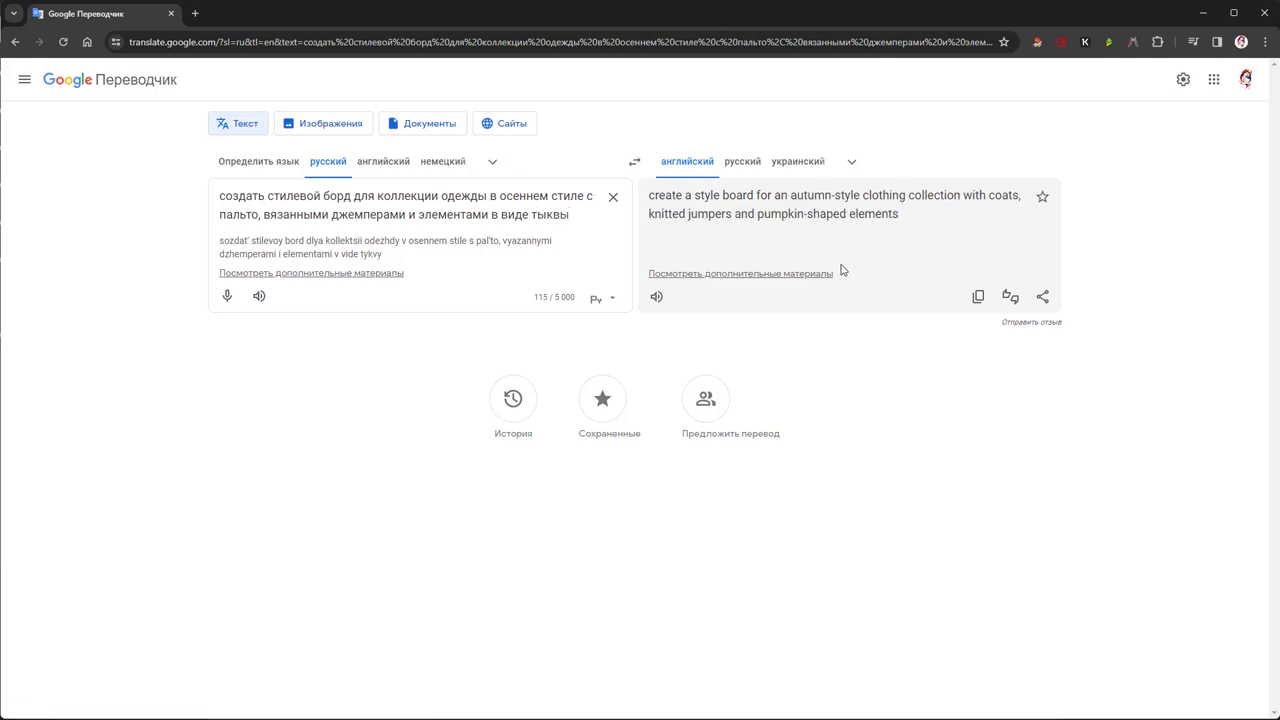
pyautogui.moveTo(897, 216); pyautogui.dragTo(648, 196)
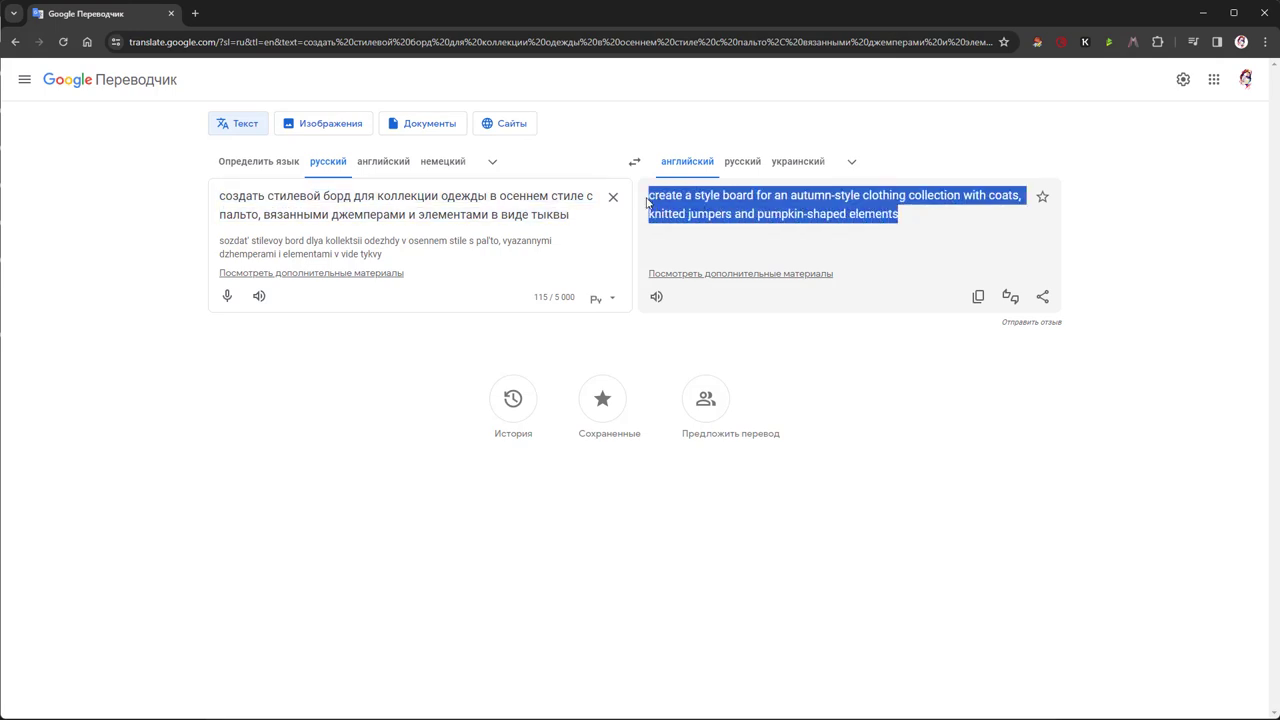
pyautogui.click(1203, 13)
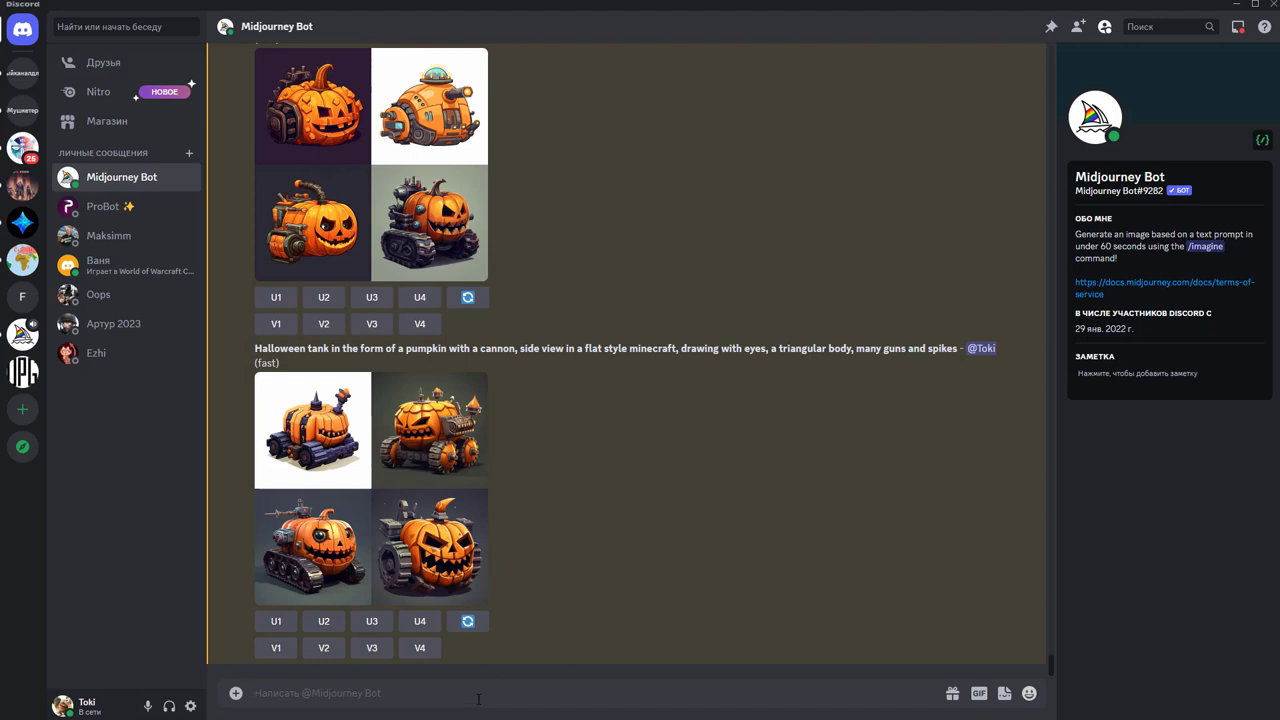
# Run /imagine with the English prompt for an autumn-style clothing collection style board
pyautogui.write('/')
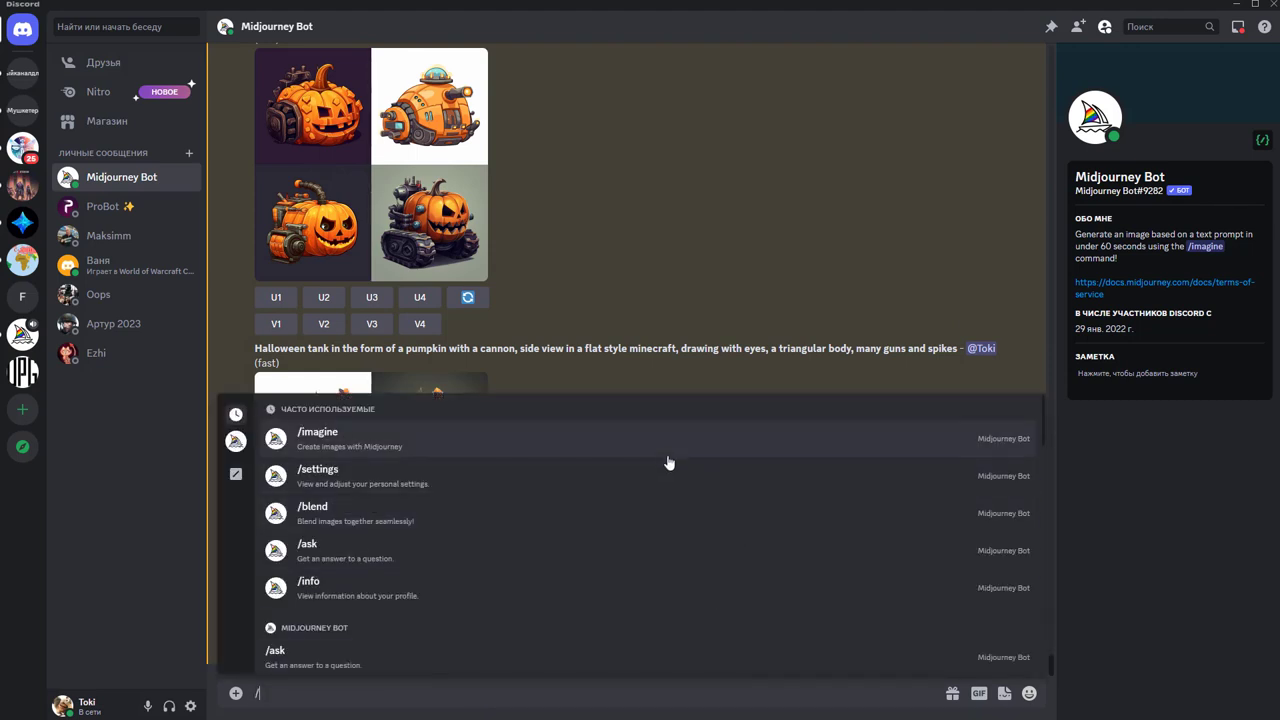
pyautogui.click(667, 460)
pyautogui.write('create a style board for an autumn-style clothing collection with coats, knitted jumpers and pumpkin-shaped elements')
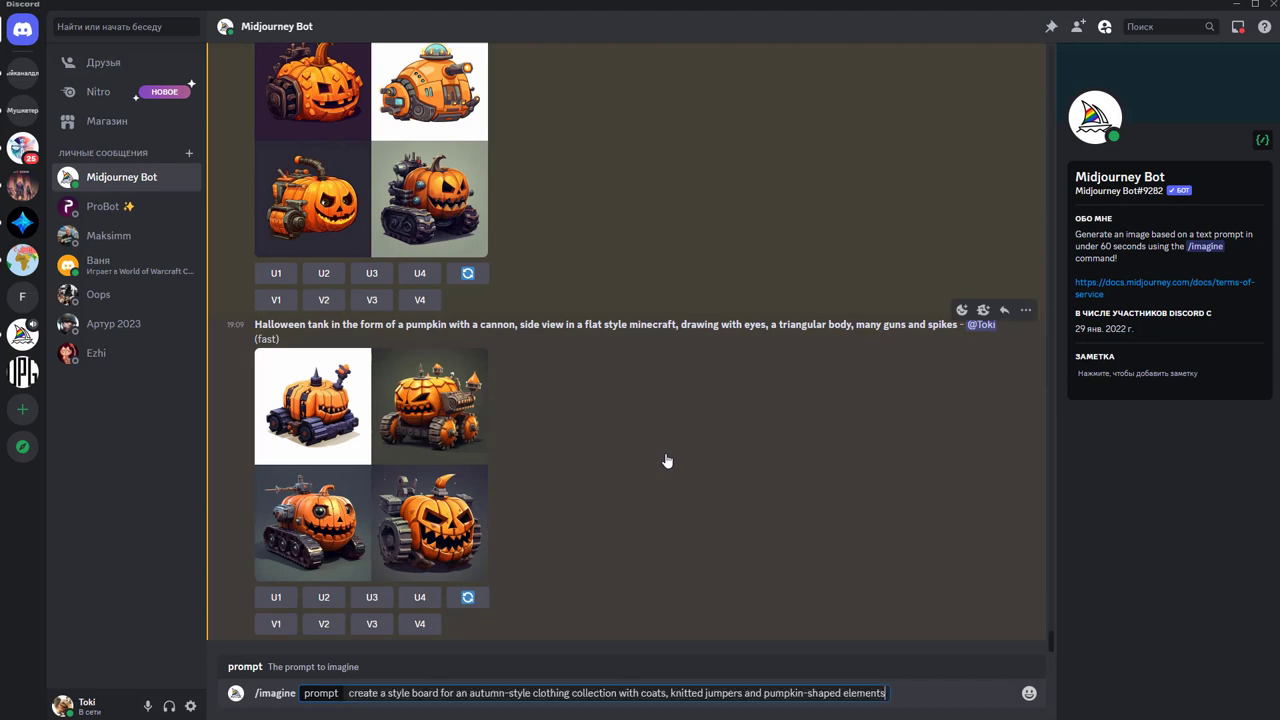
pyautogui.press('Return')
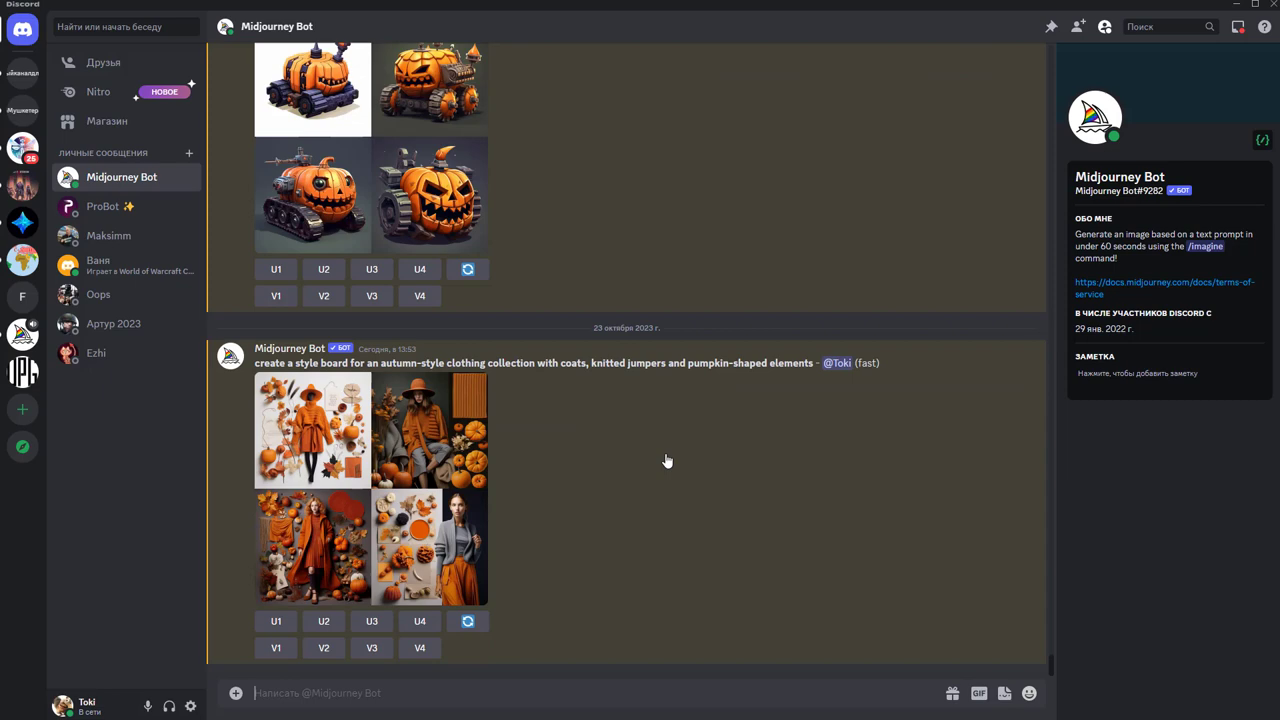
# Upscale image 3, the woman in an orange coat among pumpkins, and view it full size
pyautogui.click(408, 522)
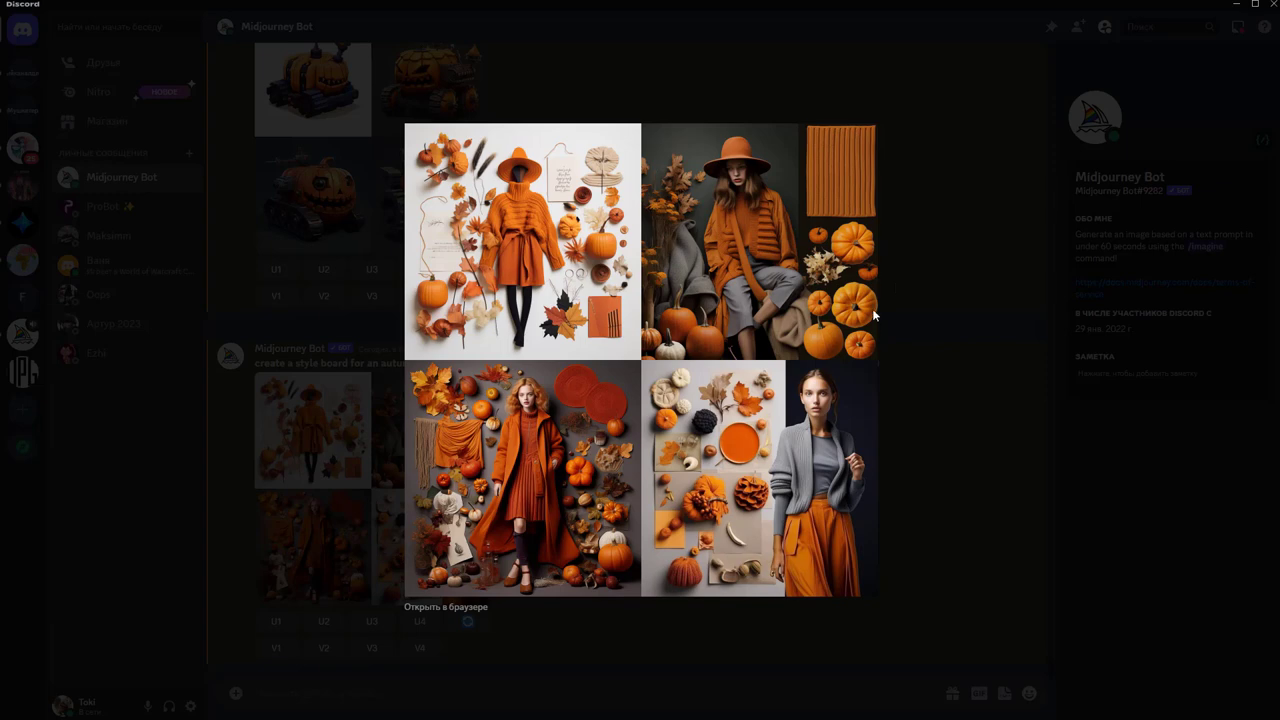
pyautogui.click(615, 628)
pyautogui.click(380, 627)
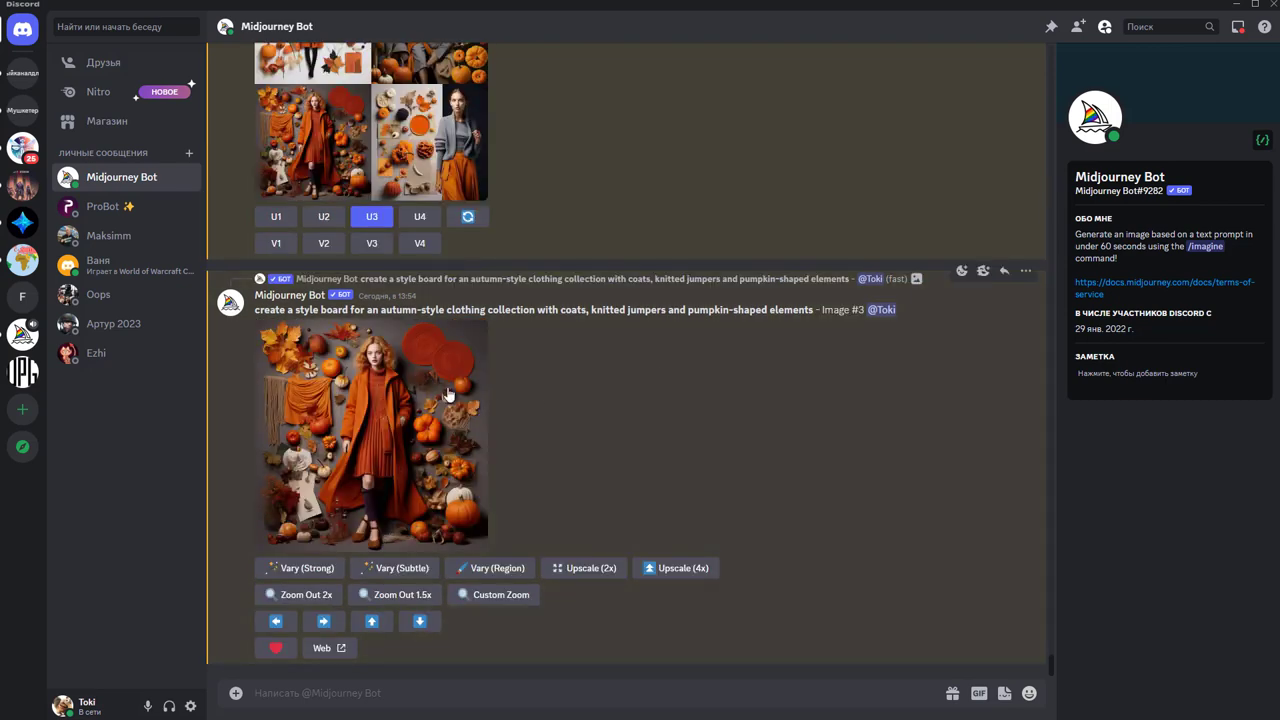
pyautogui.click(410, 388)
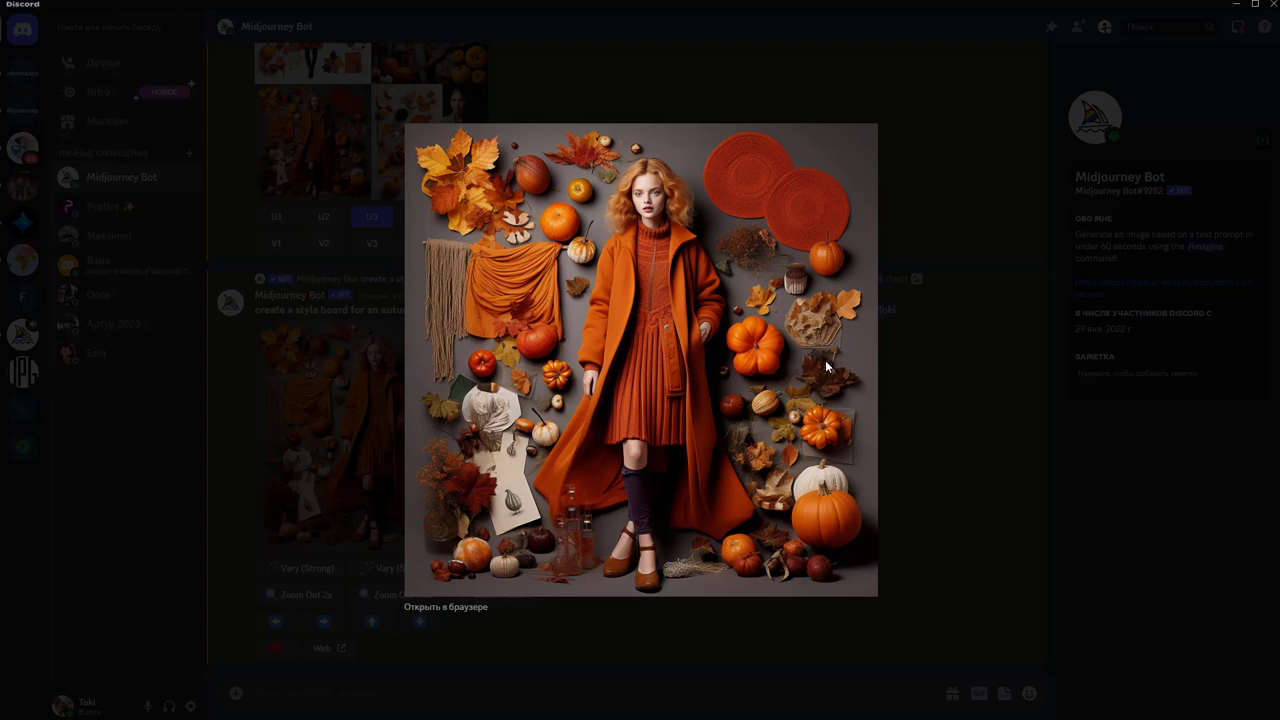
pyautogui.rightClick(769, 328)
pyautogui.click(786, 365)
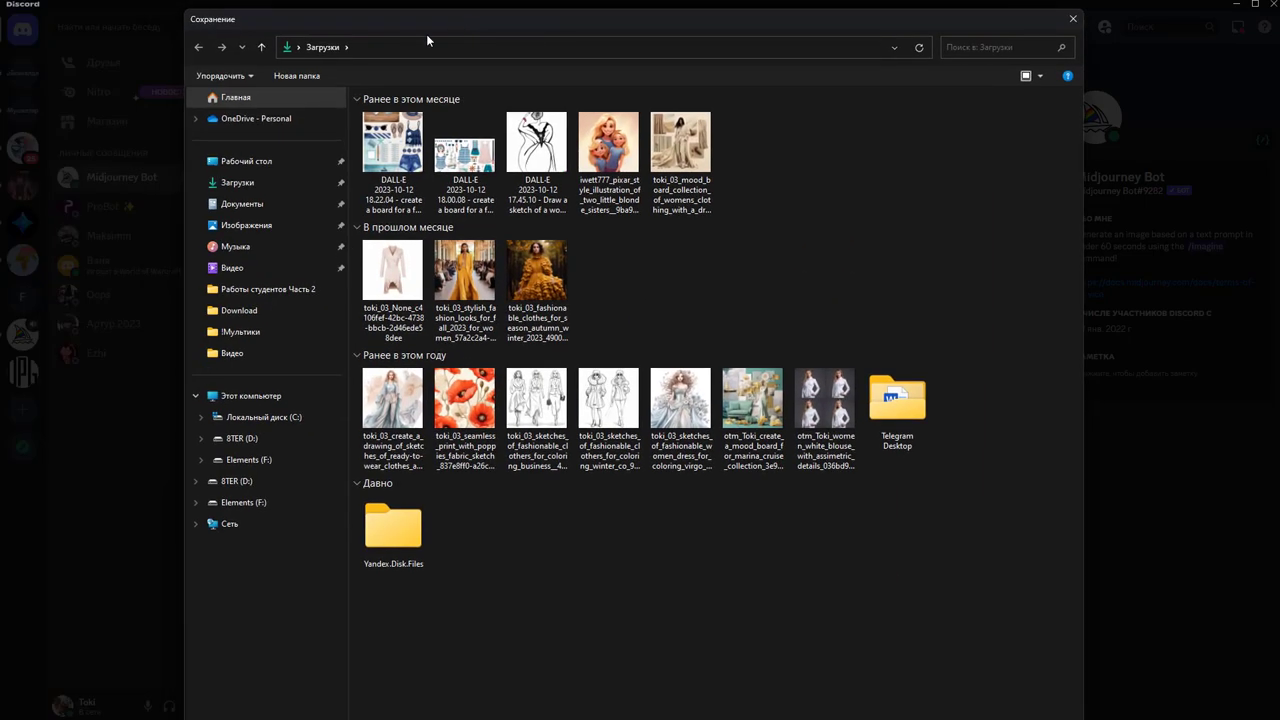
pyautogui.click(230, 149)
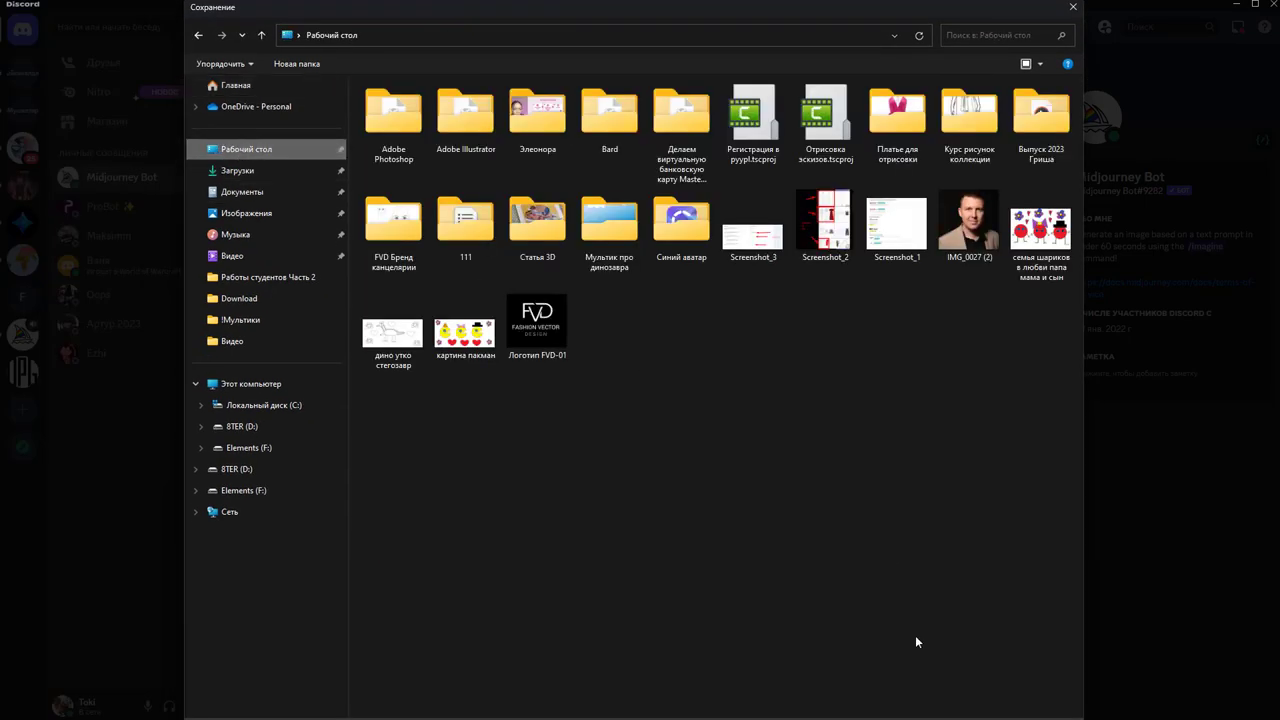
pyautogui.press('Return')
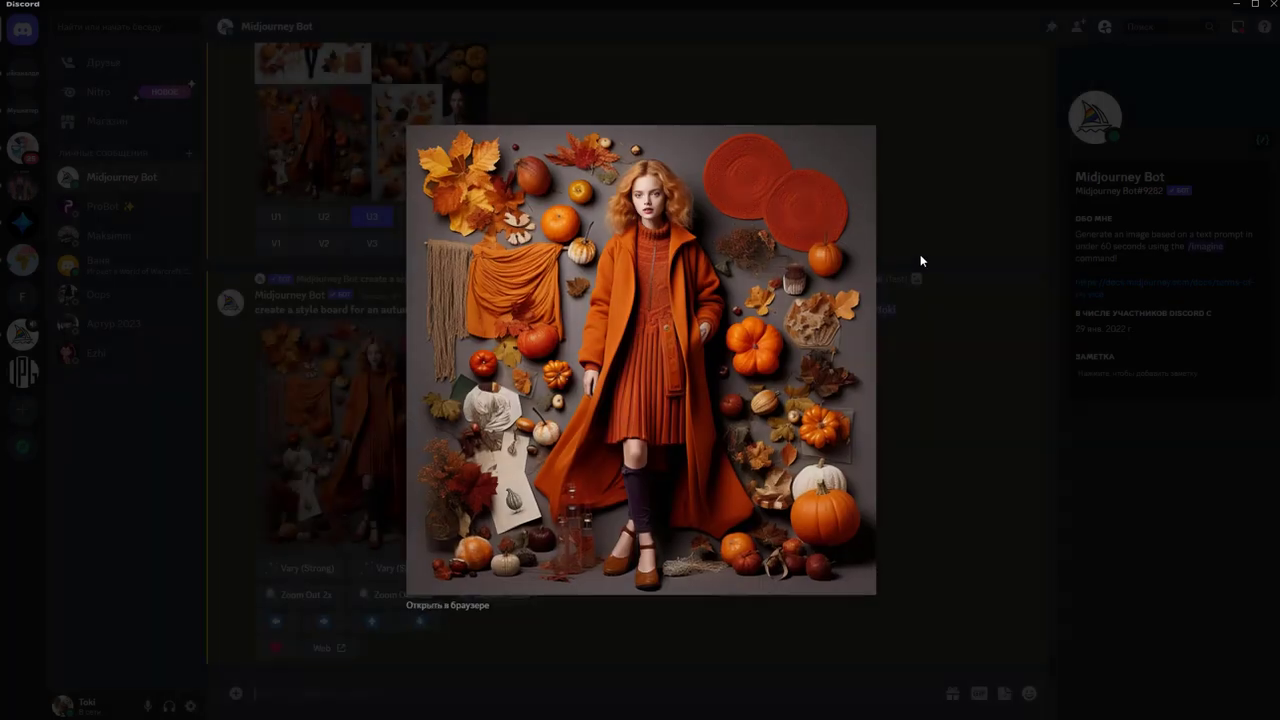
pyautogui.click(920, 260)
pyautogui.scroll(3, 644, 277)
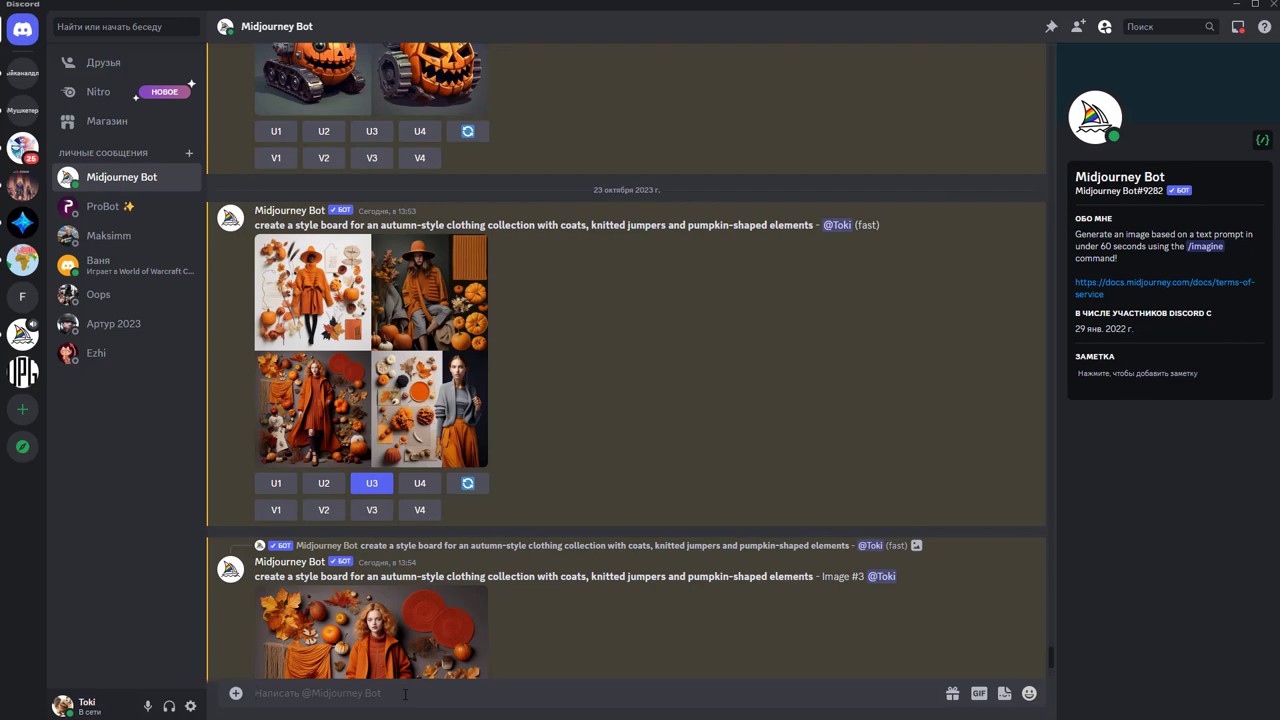
pyautogui.write('/')
# Submit the pasted autumn style-board prompt through /imagine two more times
pyautogui.click(434, 444)
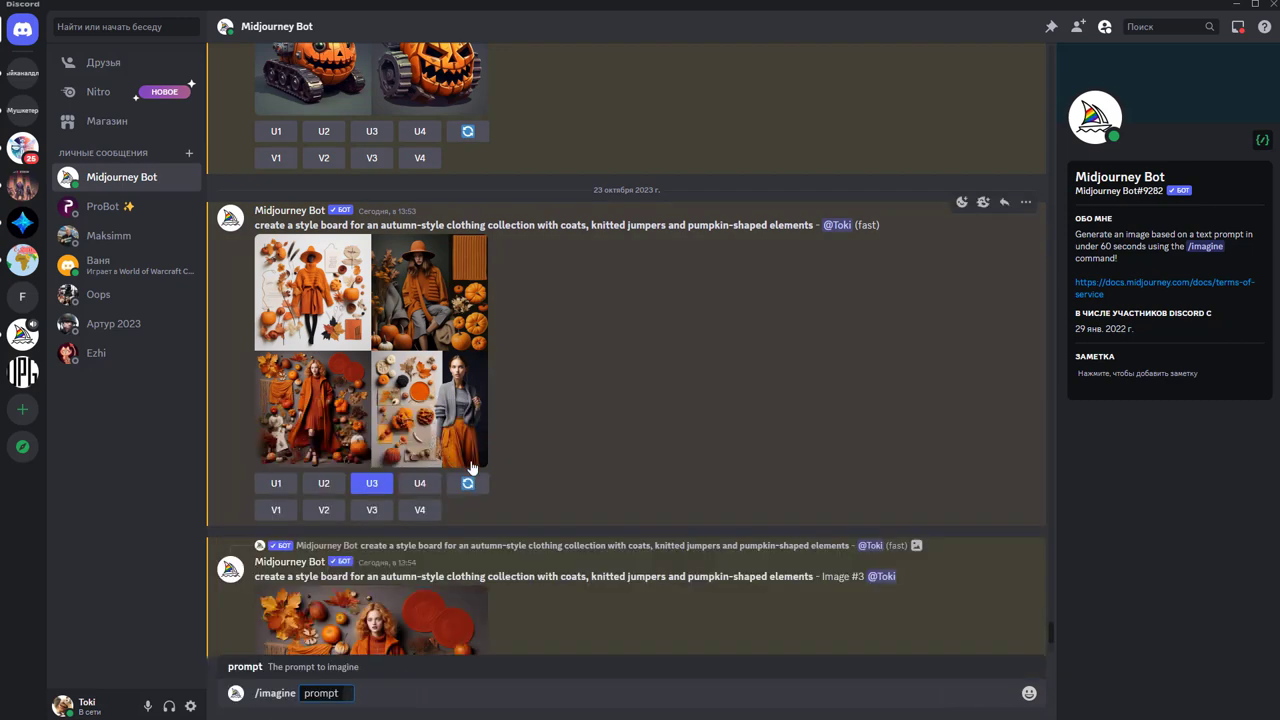
pyautogui.write('create a style board for an autumn-style clothing collection with coats, knitted jumpers and pumpkin-shaped elements')
pyautogui.press('Return')
pyautogui.write('/')
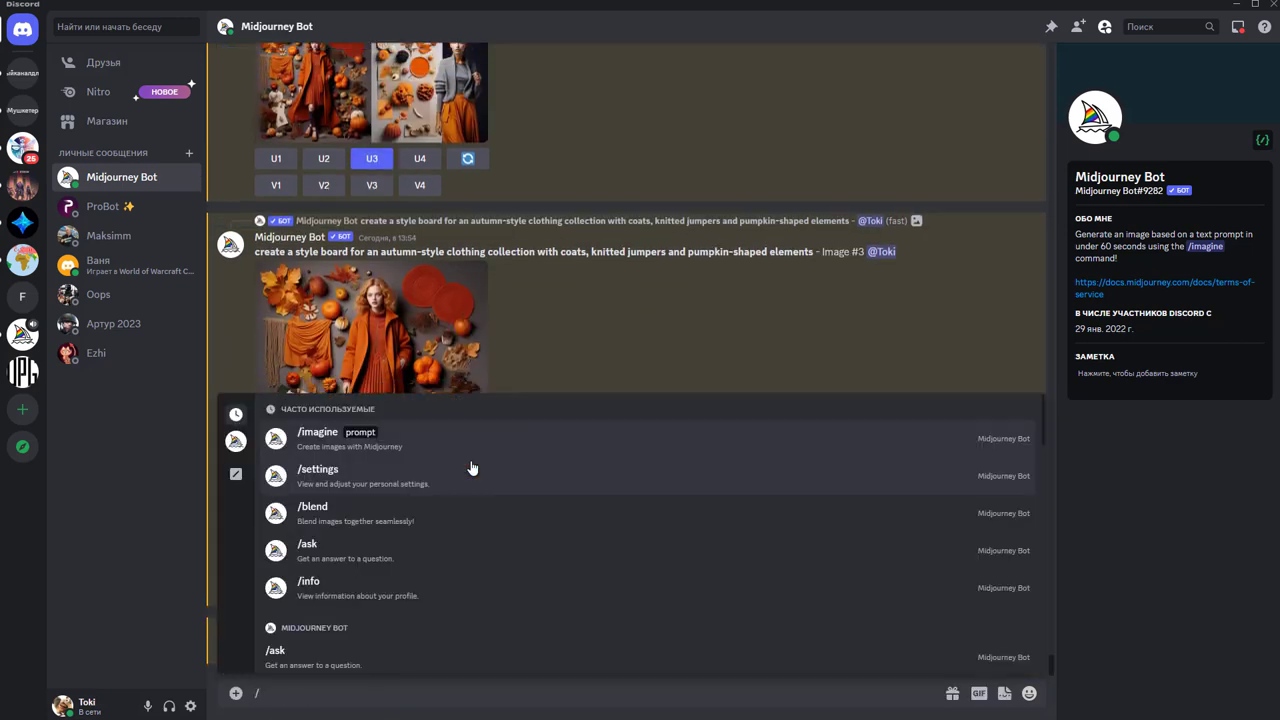
pyautogui.click(476, 432)
pyautogui.write('create a style board for an autumn-style clothing collection with coats, knitted jumpers and pumpkin-shaped elements')
pyautogui.press('Return')
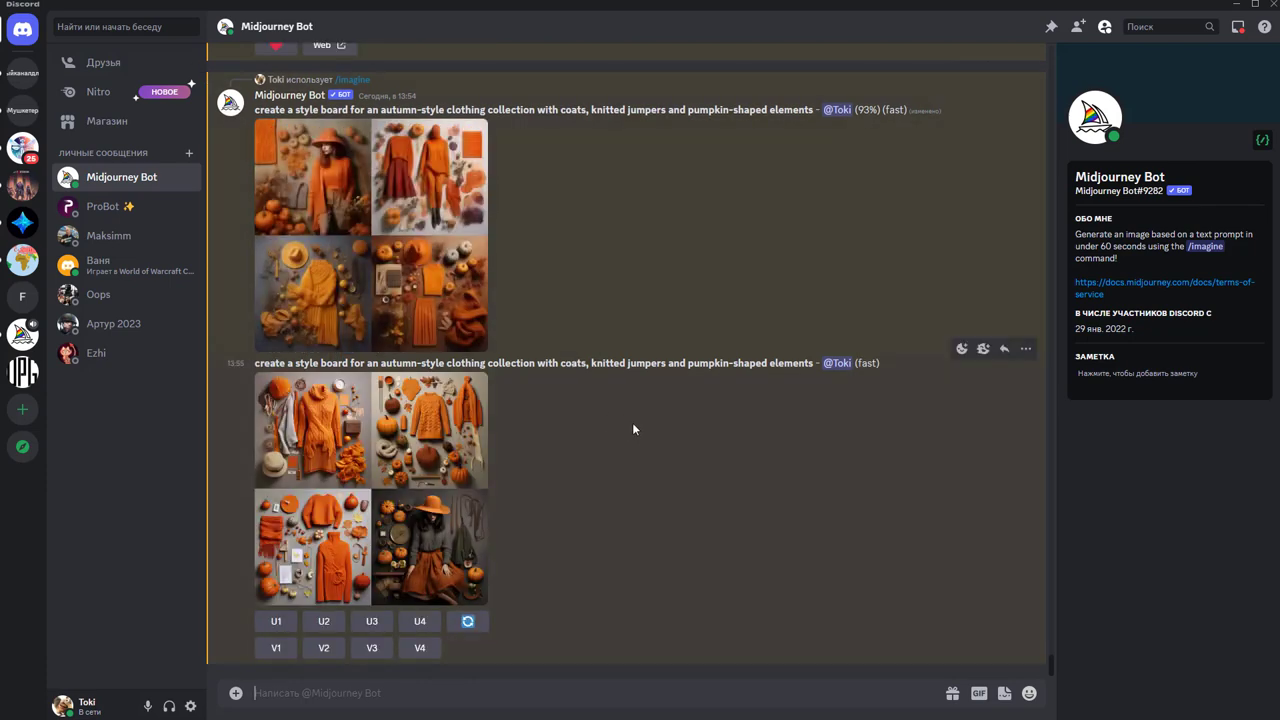
# Preview the newest autumn grid and upscale its first image (U1)
pyautogui.scroll(5, 642, 427)
pyautogui.scroll(5, 642, 427)
pyautogui.scroll(3, 642, 427)
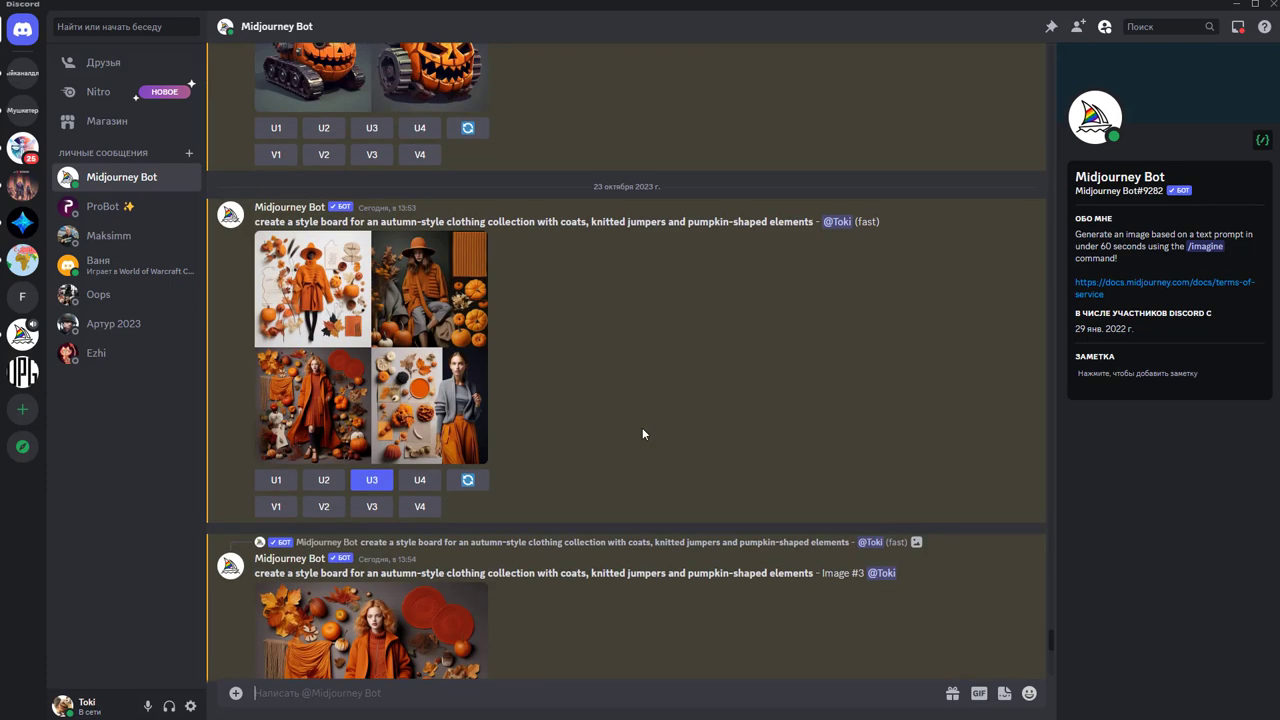
pyautogui.scroll(-3, 663, 420)
pyautogui.scroll(-3, 663, 420)
pyautogui.scroll(-3, 663, 420)
pyautogui.scroll(-2, 663, 420)
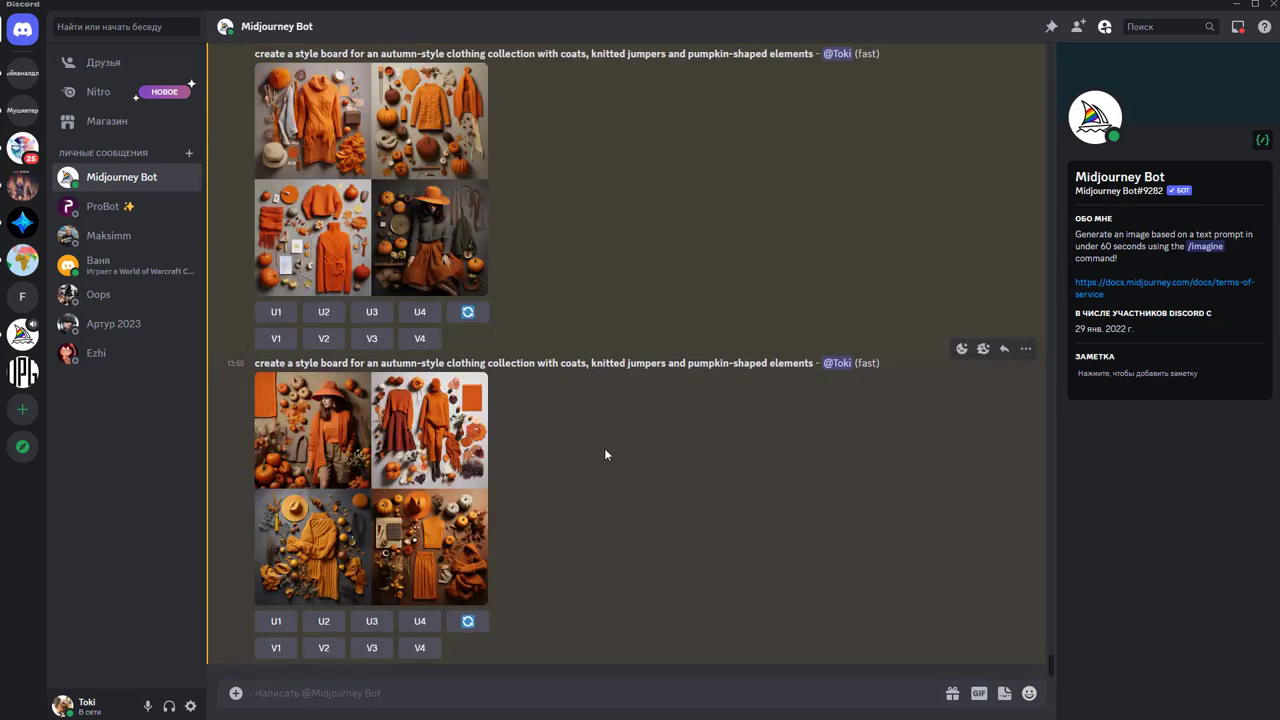
pyautogui.click(386, 510)
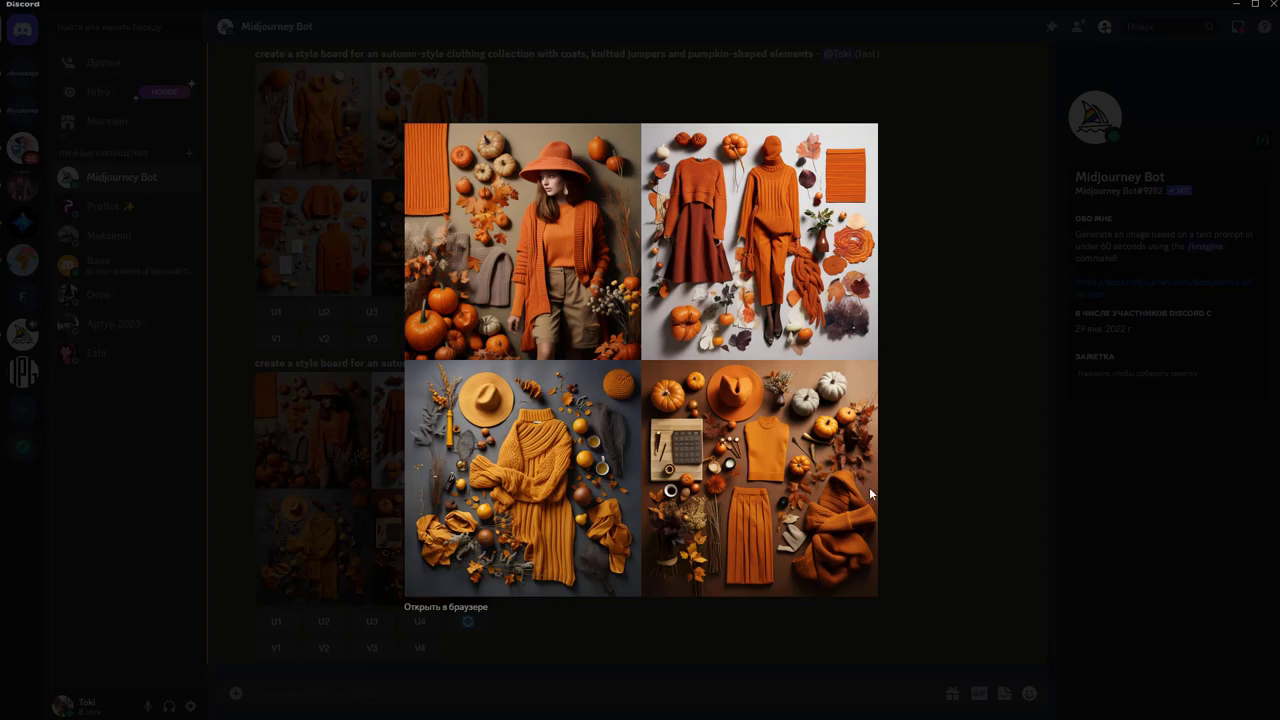
pyautogui.click(905, 425)
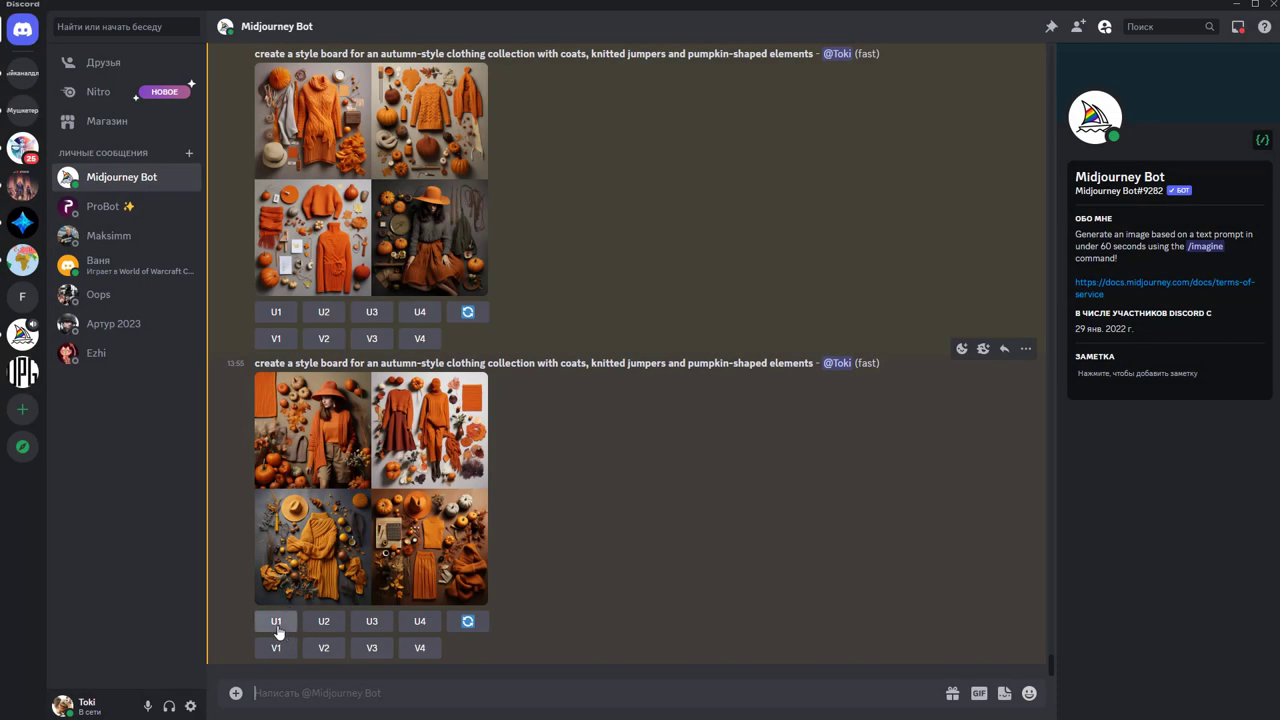
pyautogui.click(277, 630)
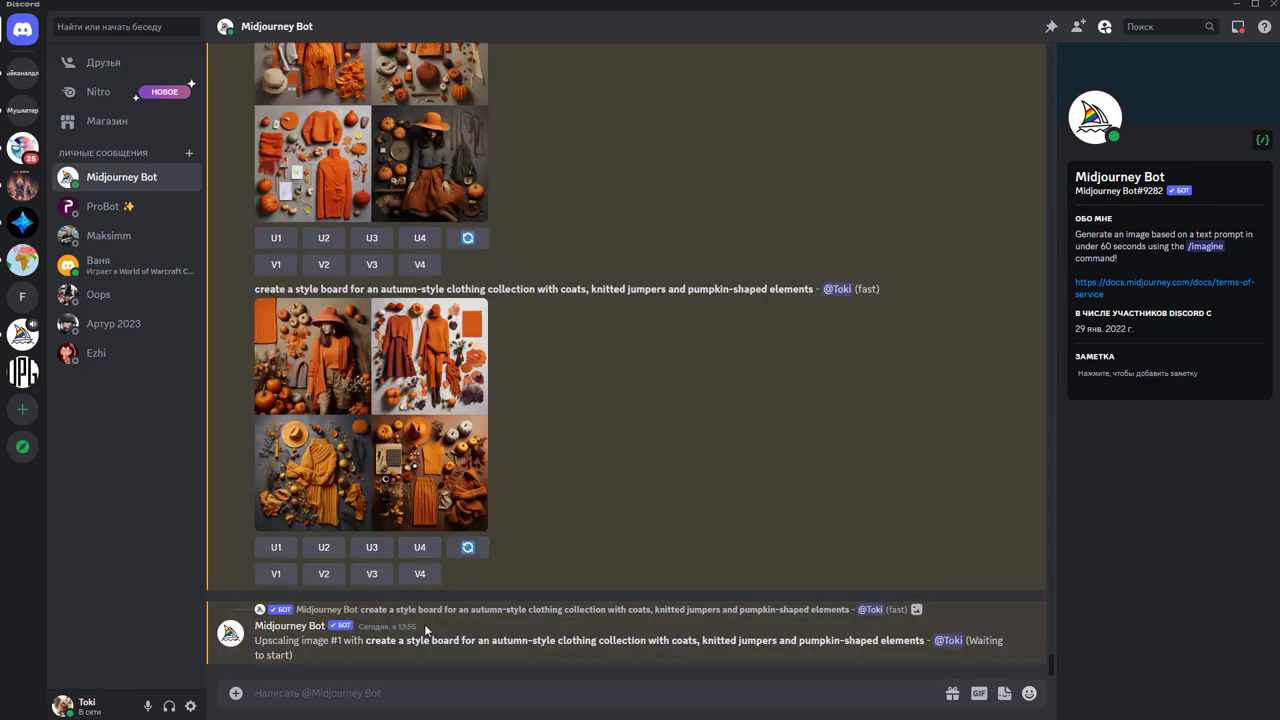
# Upscale image 4 of the other grid and view the seated orange-hat woman enlarged
pyautogui.scroll(3, 613, 441)
pyautogui.click(462, 289)
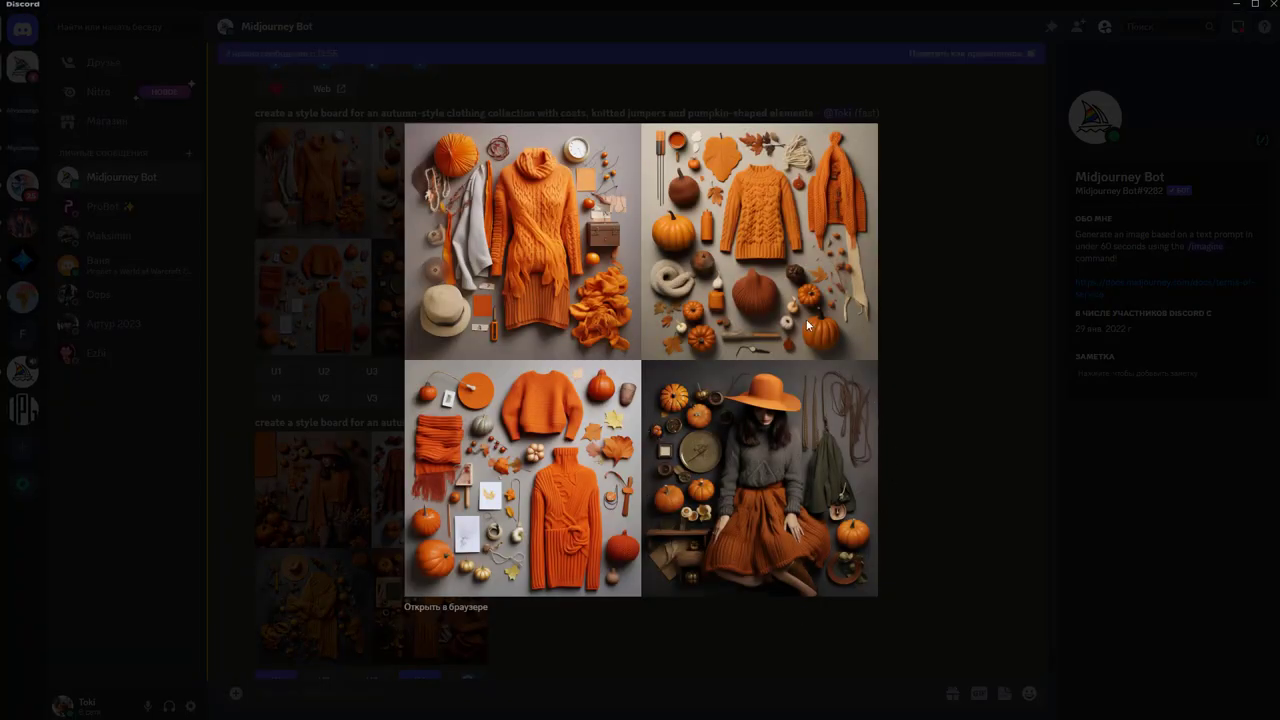
pyautogui.click(909, 433)
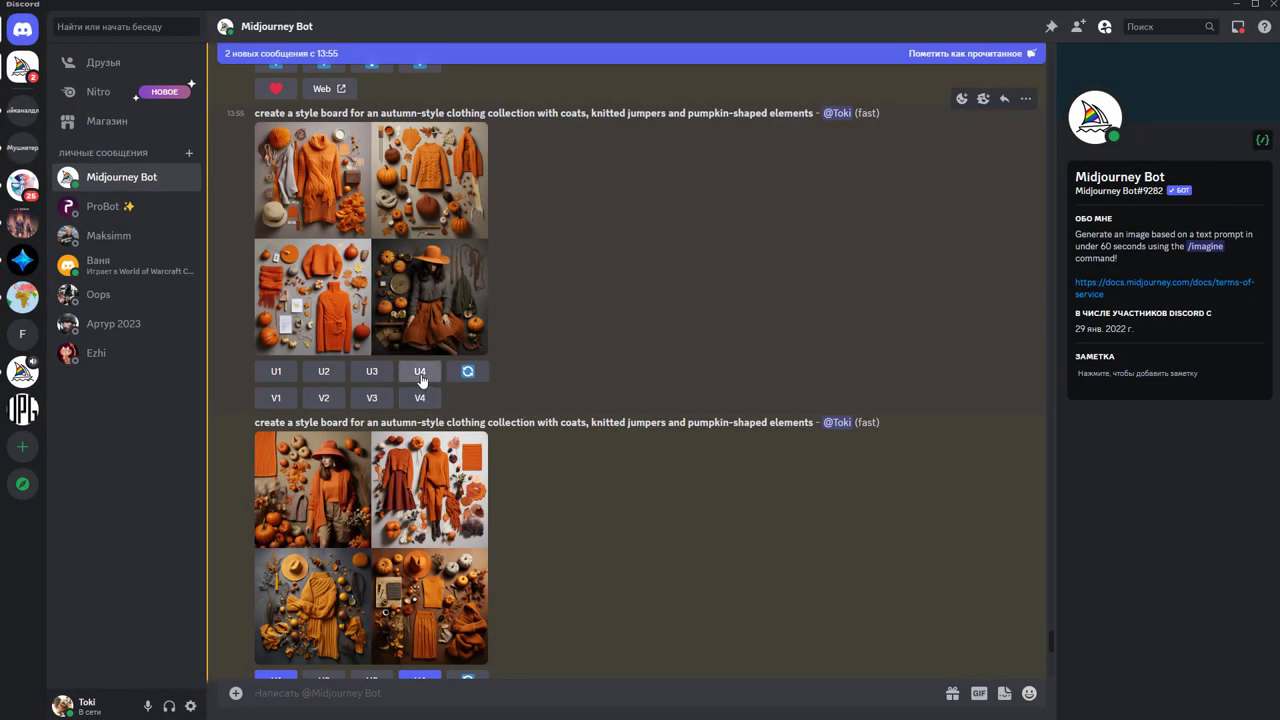
pyautogui.click(420, 373)
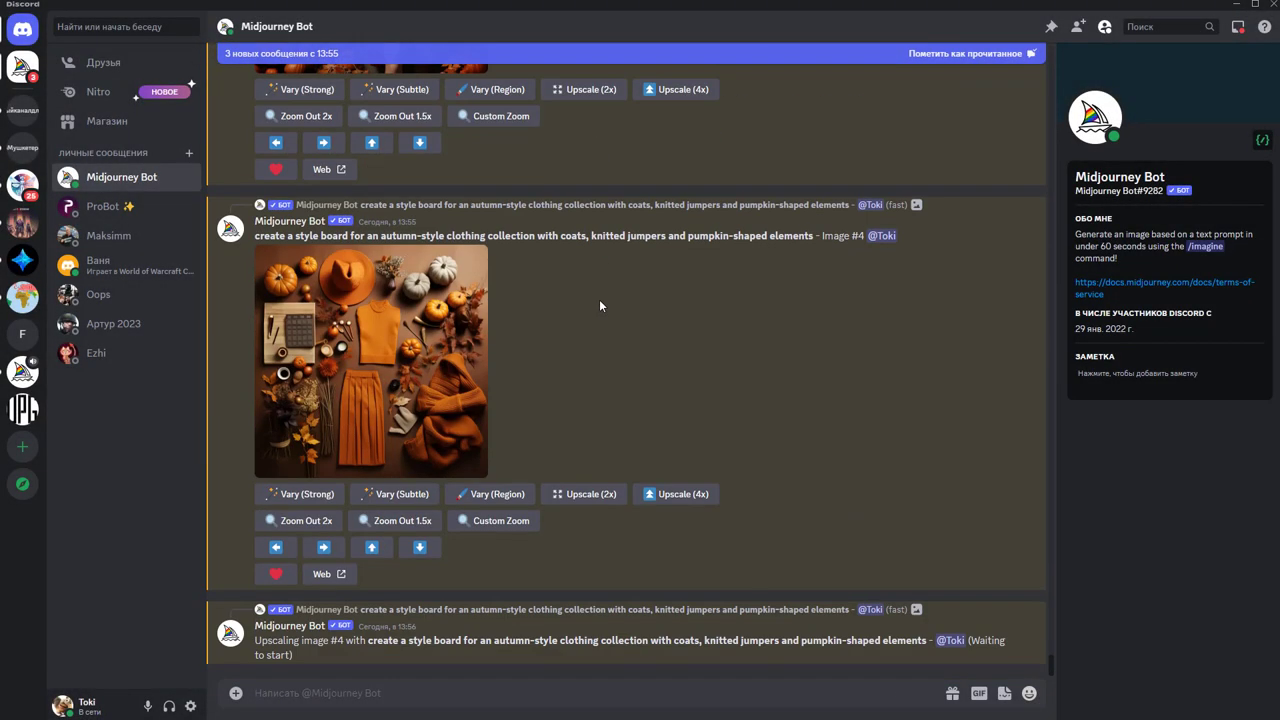
pyautogui.scroll(5, 624, 435)
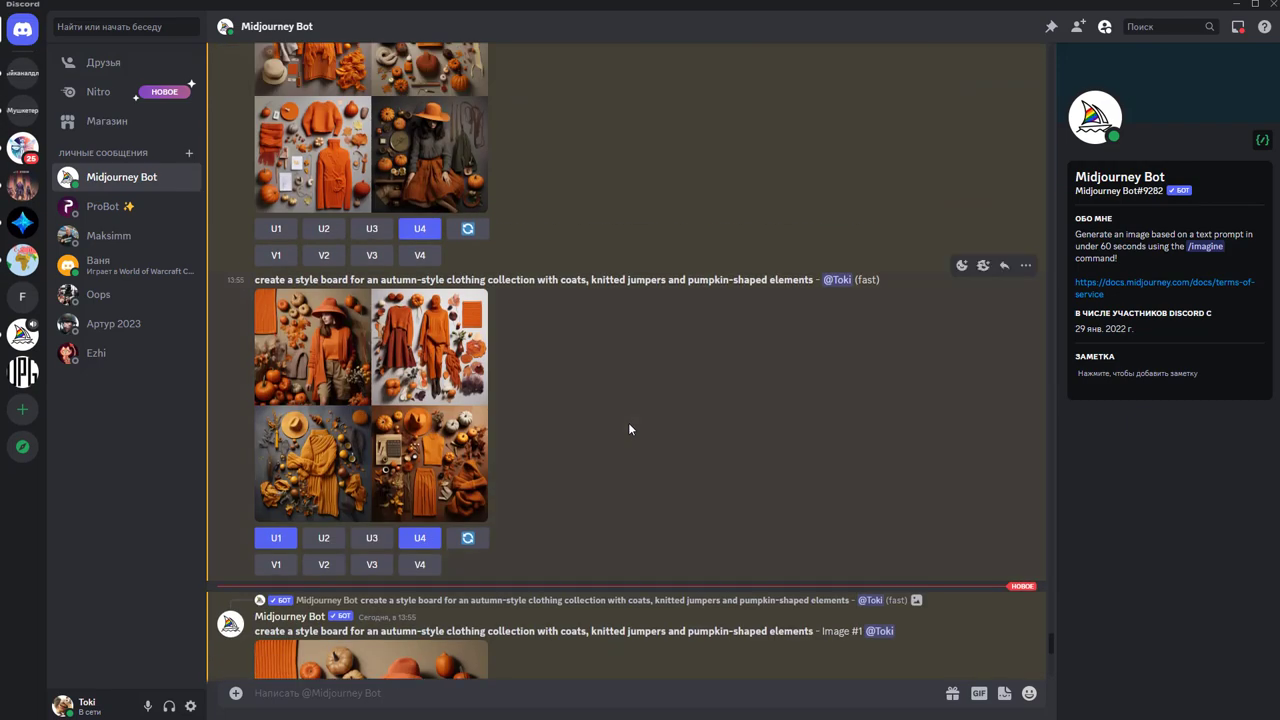
pyautogui.scroll(-10, 630, 395)
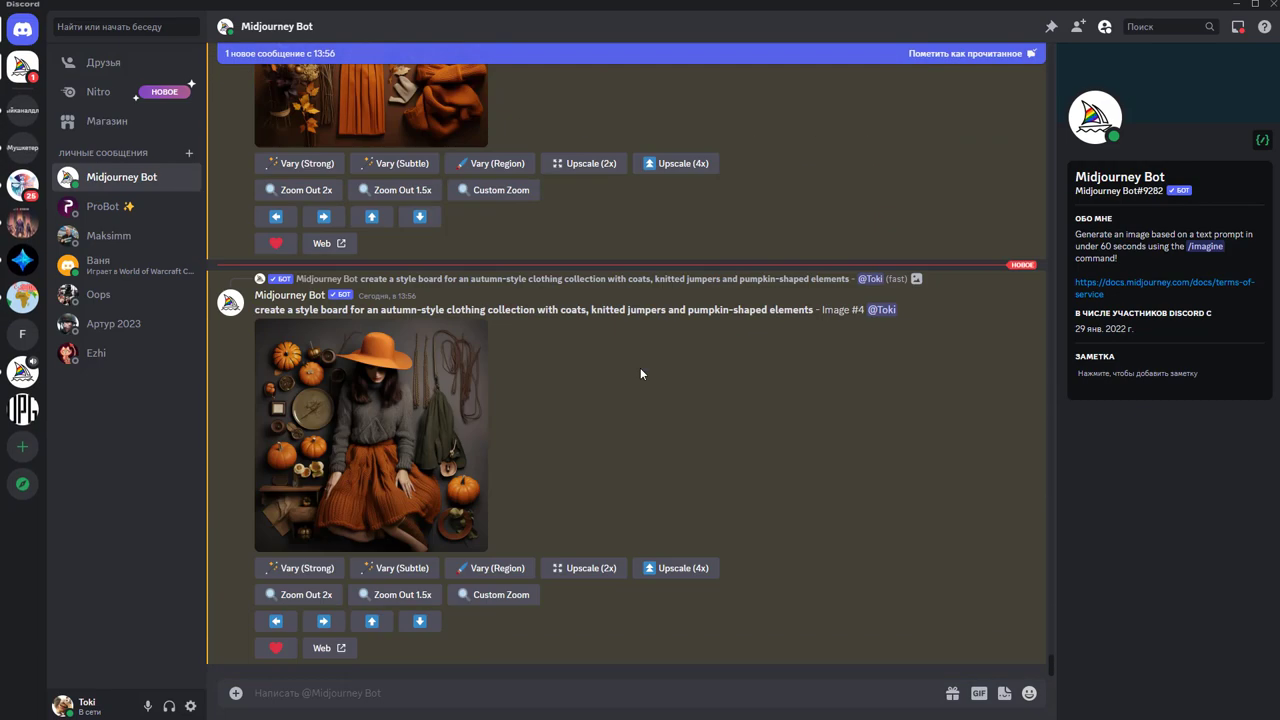
pyautogui.click(295, 466)
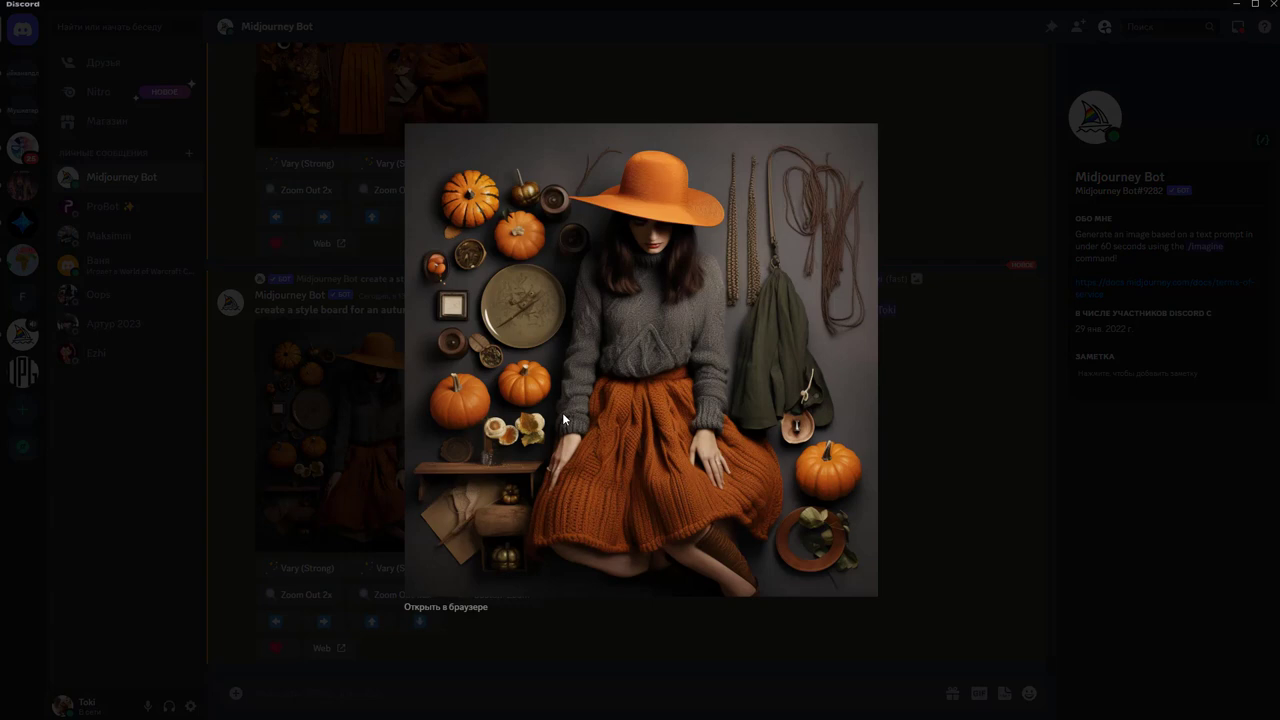
# Save the enlarged orange-hat upscale to the Desktop
pyautogui.rightClick(634, 318)
pyautogui.click(653, 360)
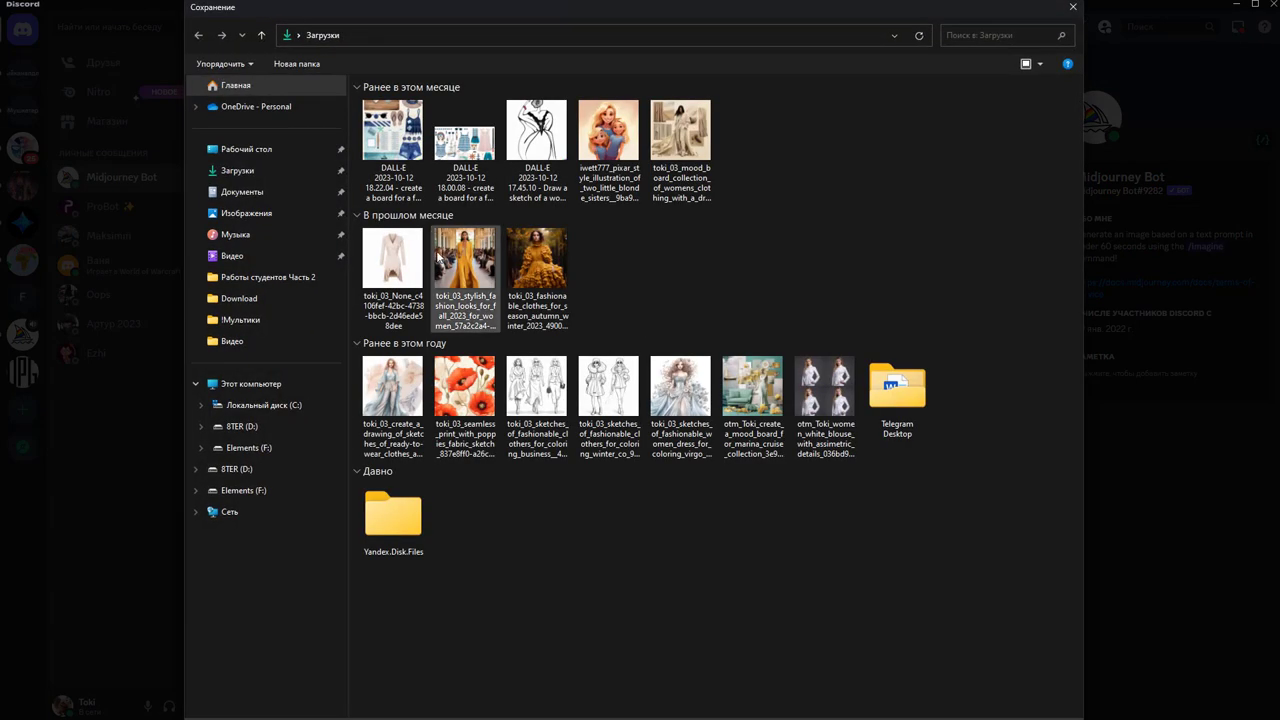
pyautogui.click(284, 149)
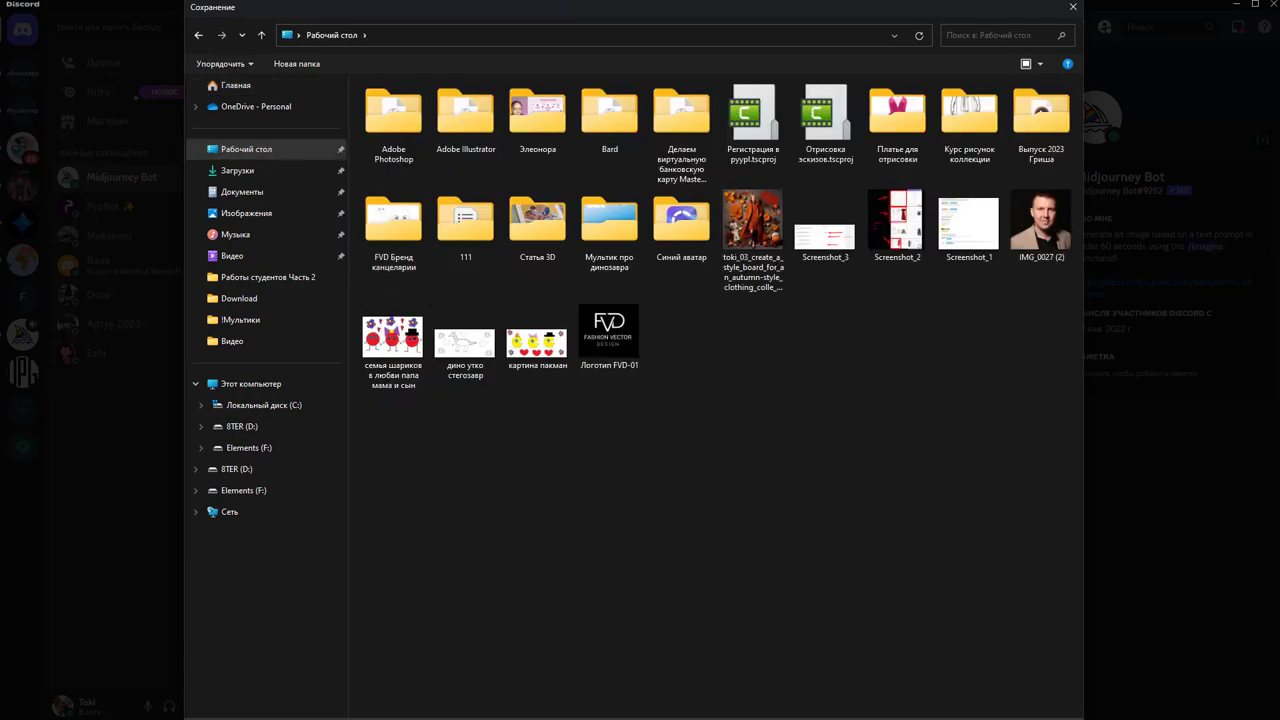
pyautogui.press('Return')
pyautogui.click(934, 342)
# Save the upscaled flat-lay image to the Desktop
pyautogui.scroll(3, 487, 400)
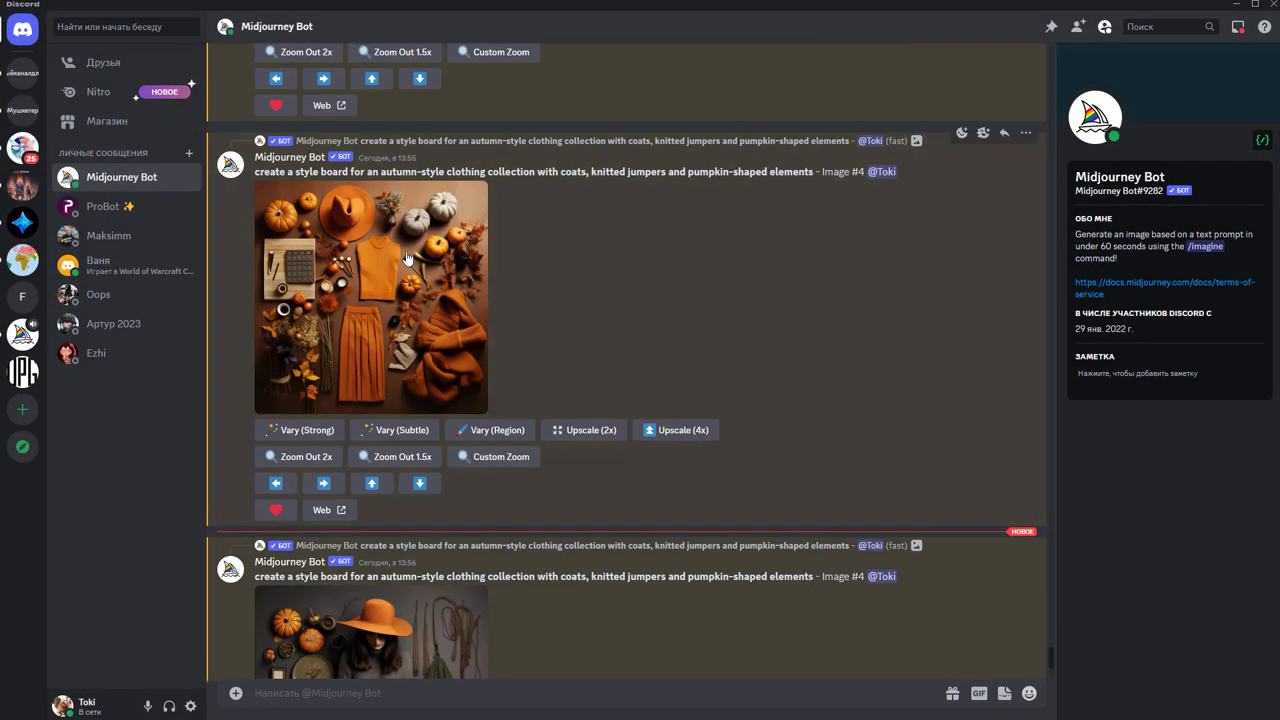
pyautogui.click(480, 395)
pyautogui.rightClick(662, 302)
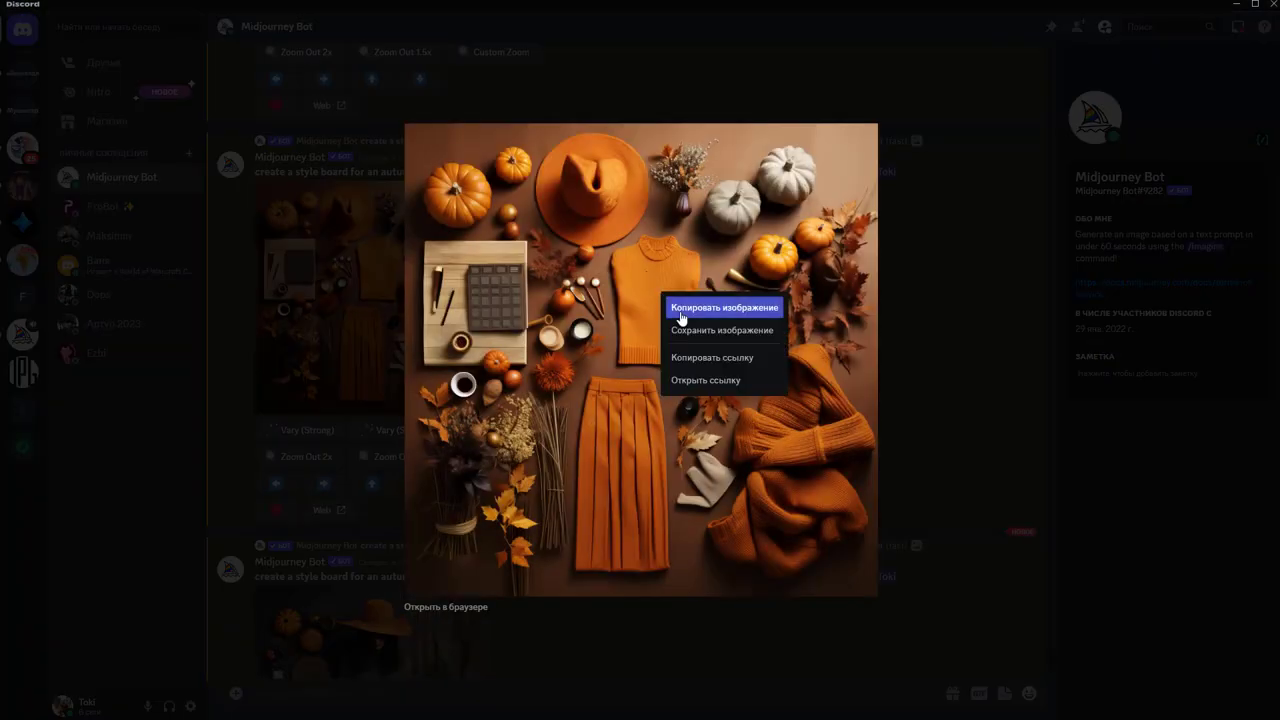
pyautogui.click(680, 330)
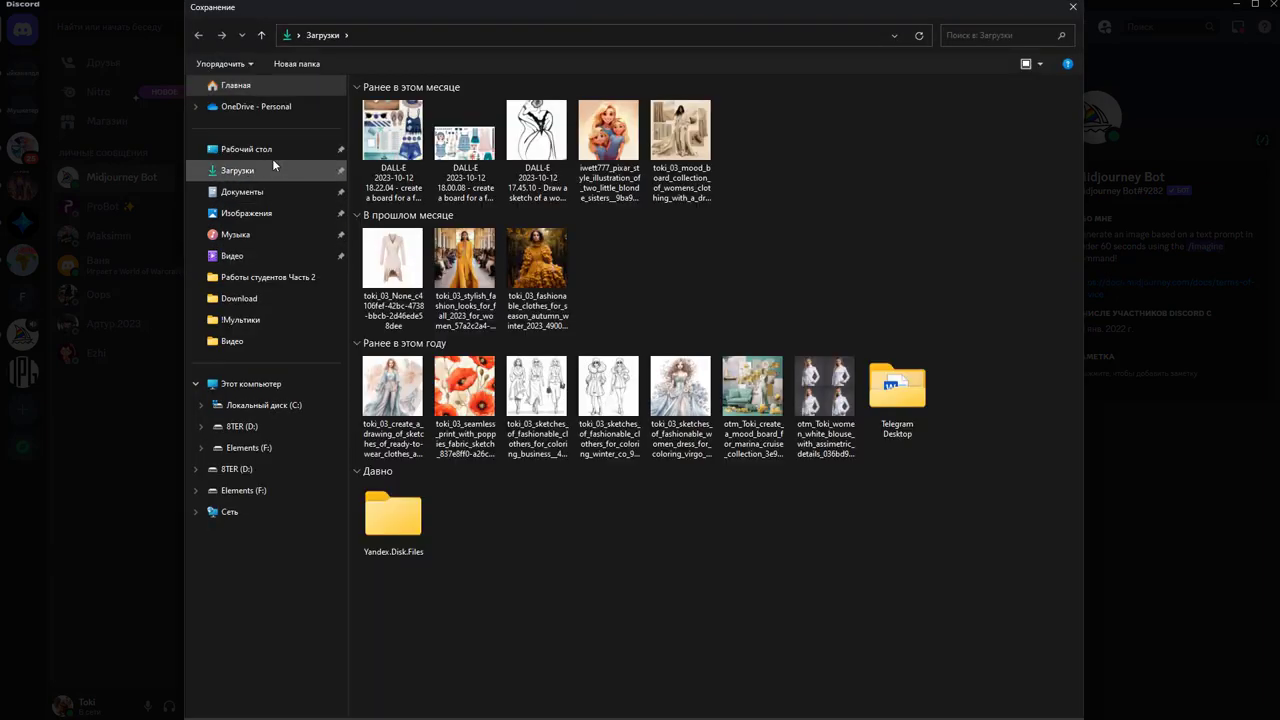
pyautogui.click(270, 150)
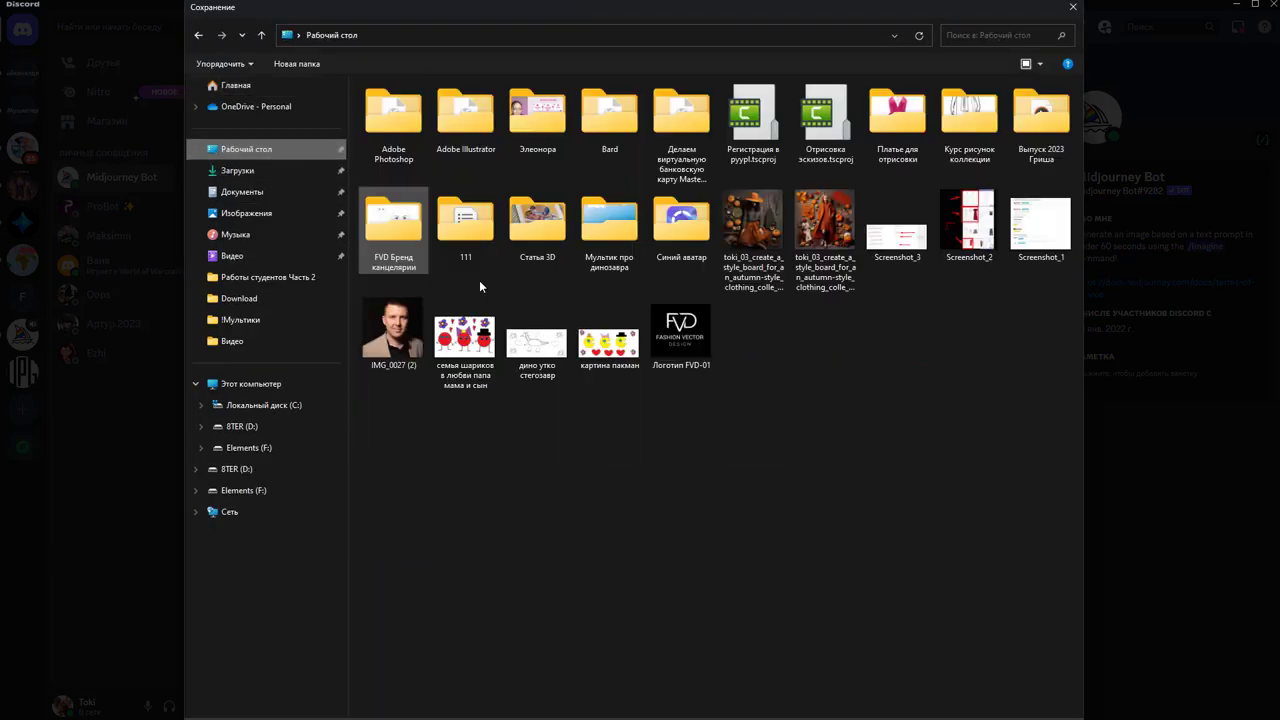
pyautogui.click(1078, 716)
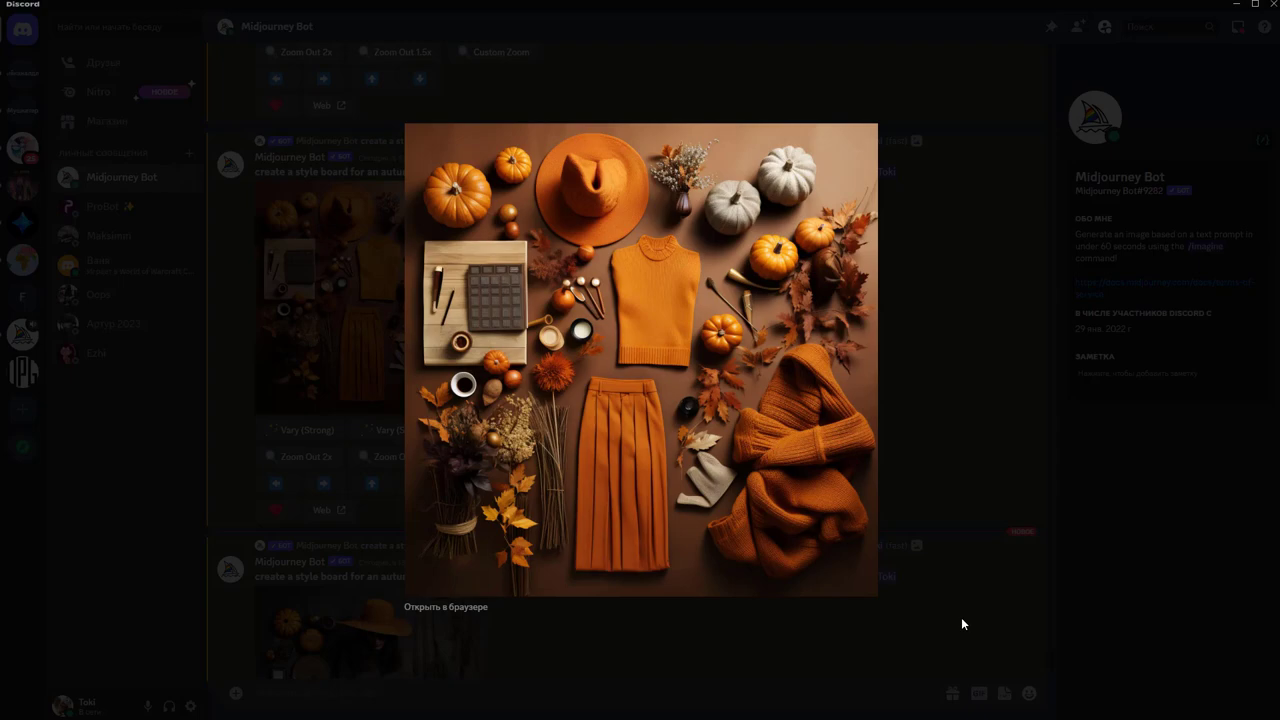
pyautogui.click(950, 516)
# Save the standing orange-hat woman upscale to the Desktop
pyautogui.scroll(4, 569, 314)
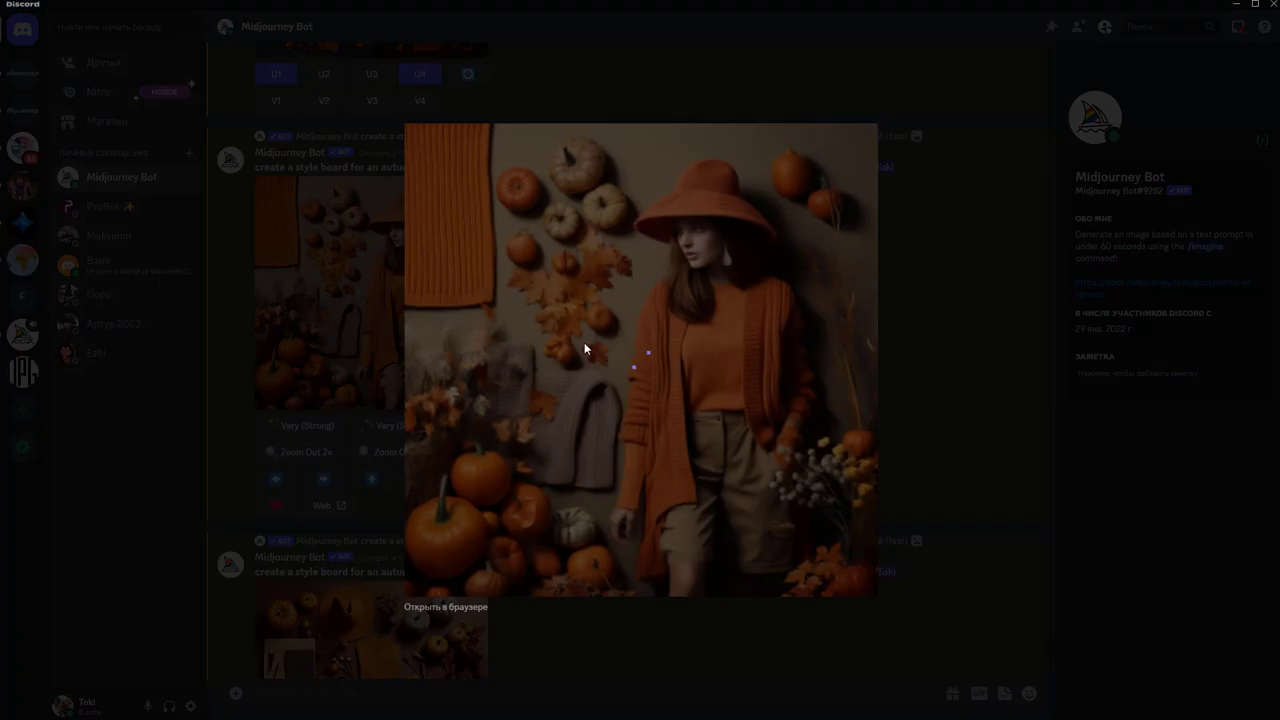
pyautogui.click(432, 344)
pyautogui.rightClick(648, 354)
pyautogui.click(668, 392)
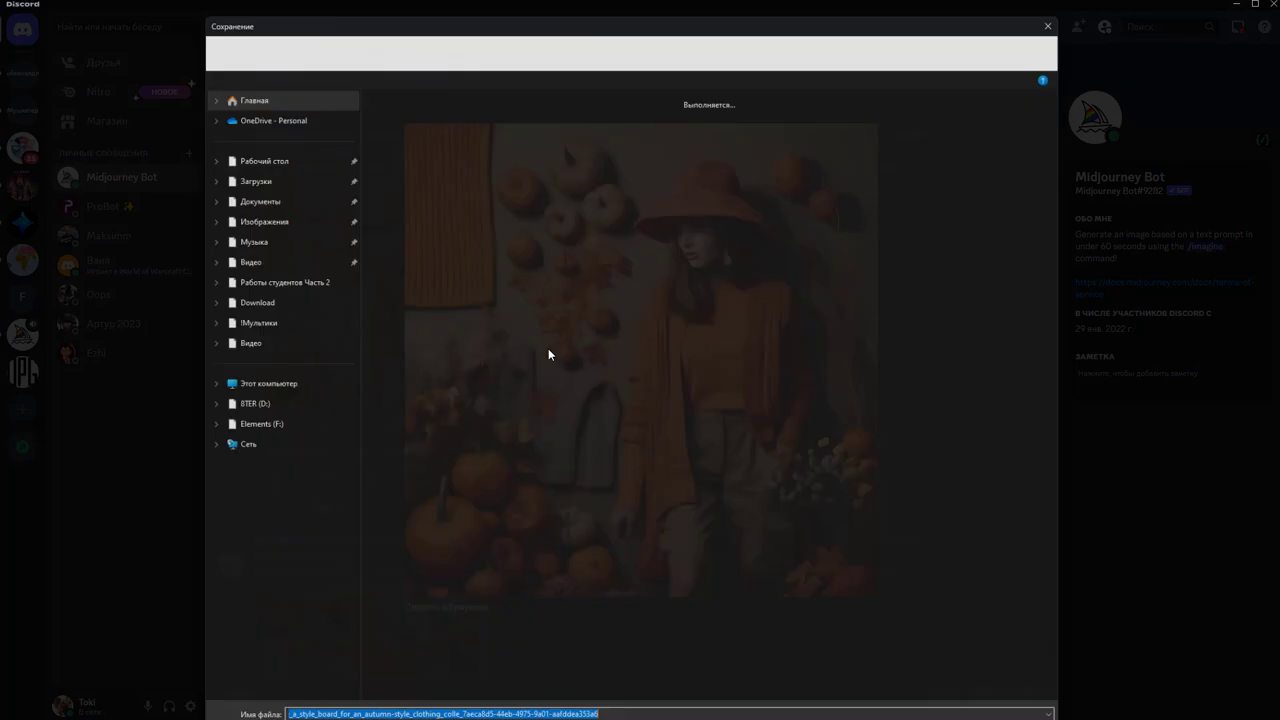
pyautogui.click(246, 149)
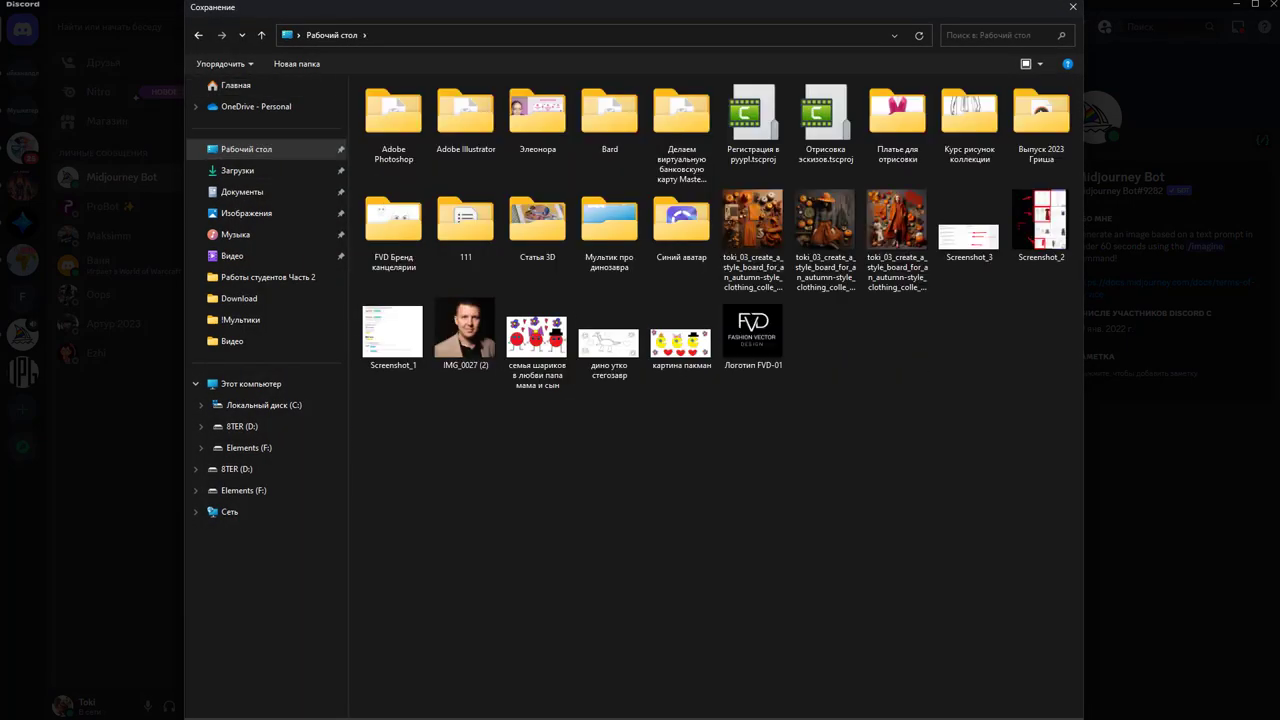
pyautogui.press('Return')
pyautogui.click(954, 504)
pyautogui.scroll(-1, 810, 424)
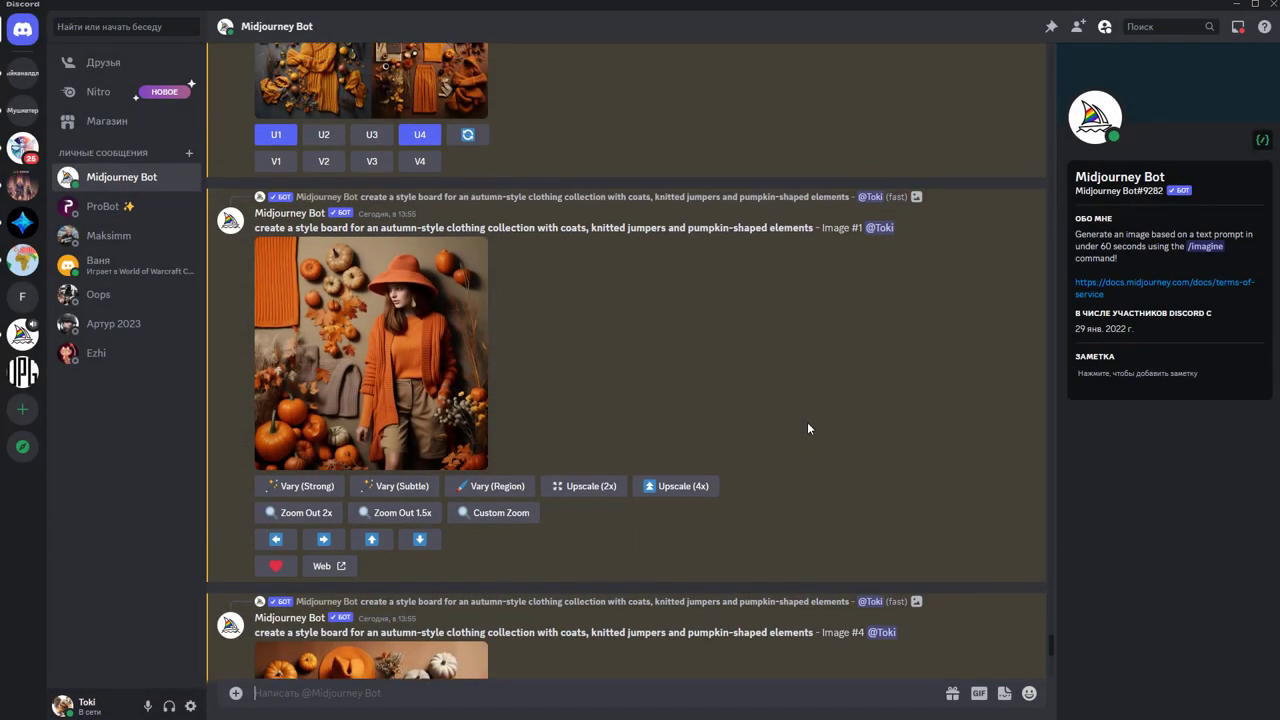
pyautogui.scroll(-3, 807, 422)
pyautogui.scroll(-3, 807, 422)
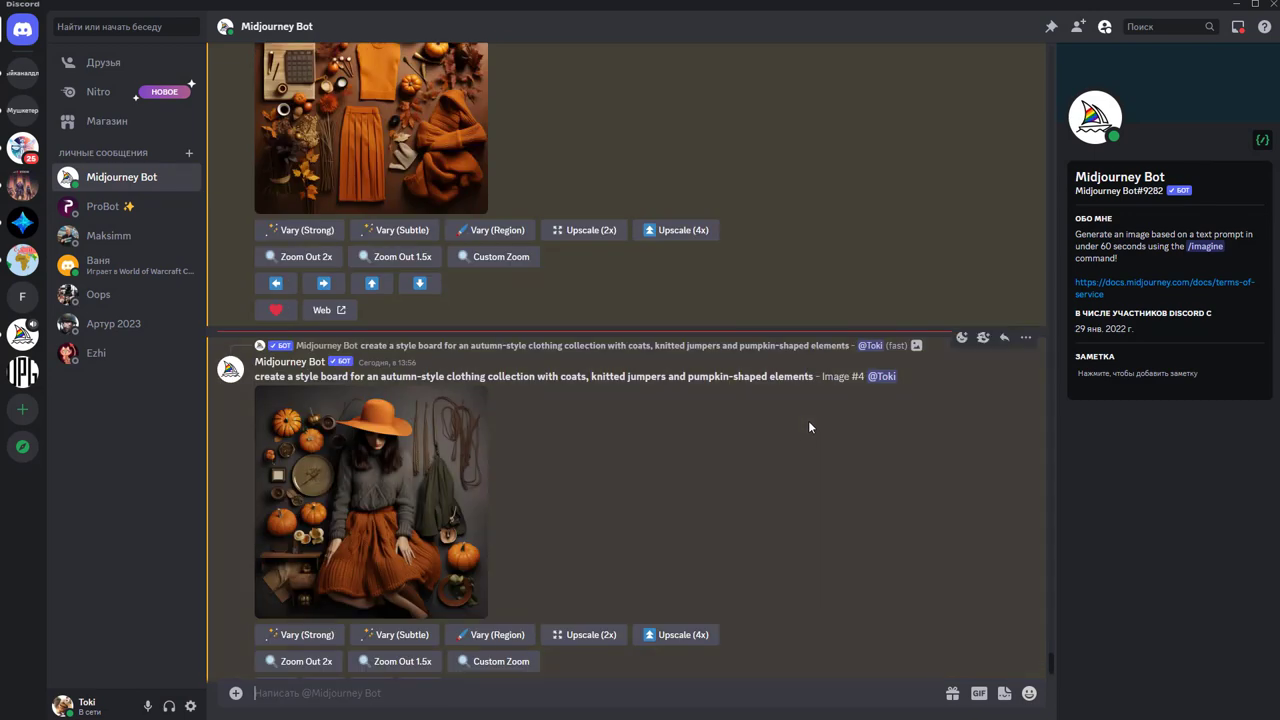
pyautogui.scroll(-1, 808, 420)
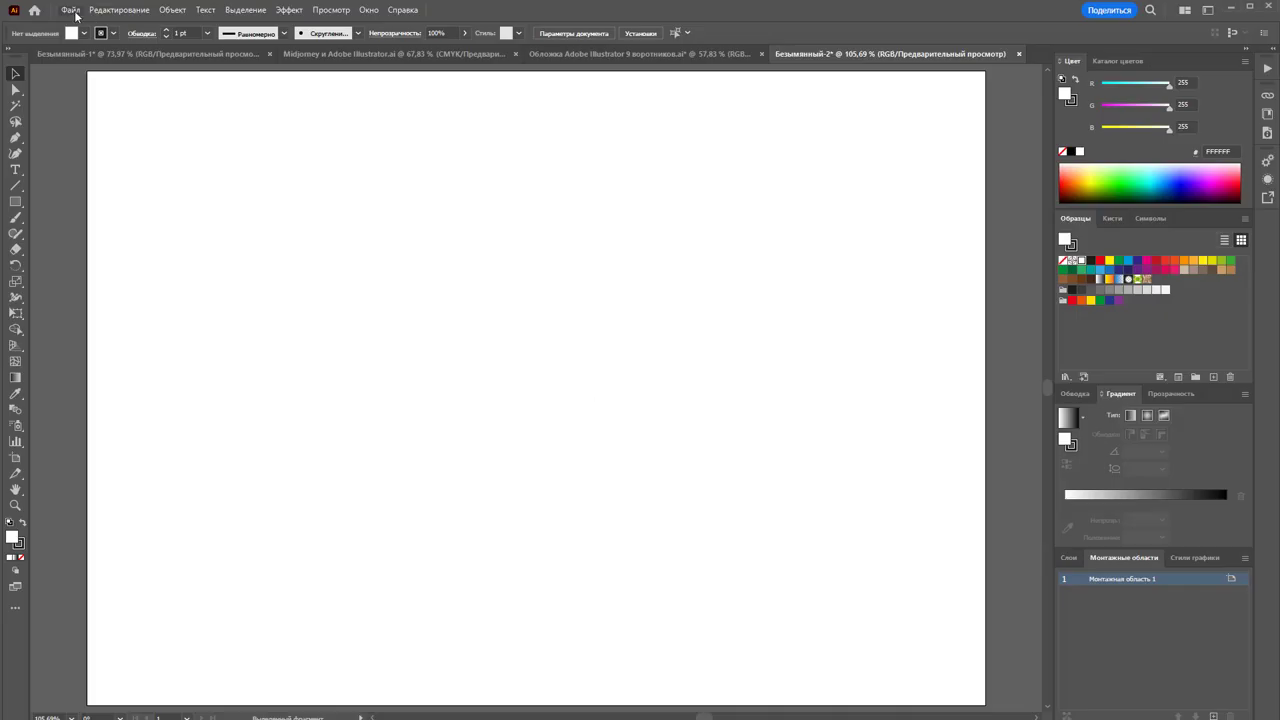
# Open the four toki_03 style-board PNGs from the Desktop, then return to Безымянный-2
pyautogui.click(70, 10)
pyautogui.click(97, 54)
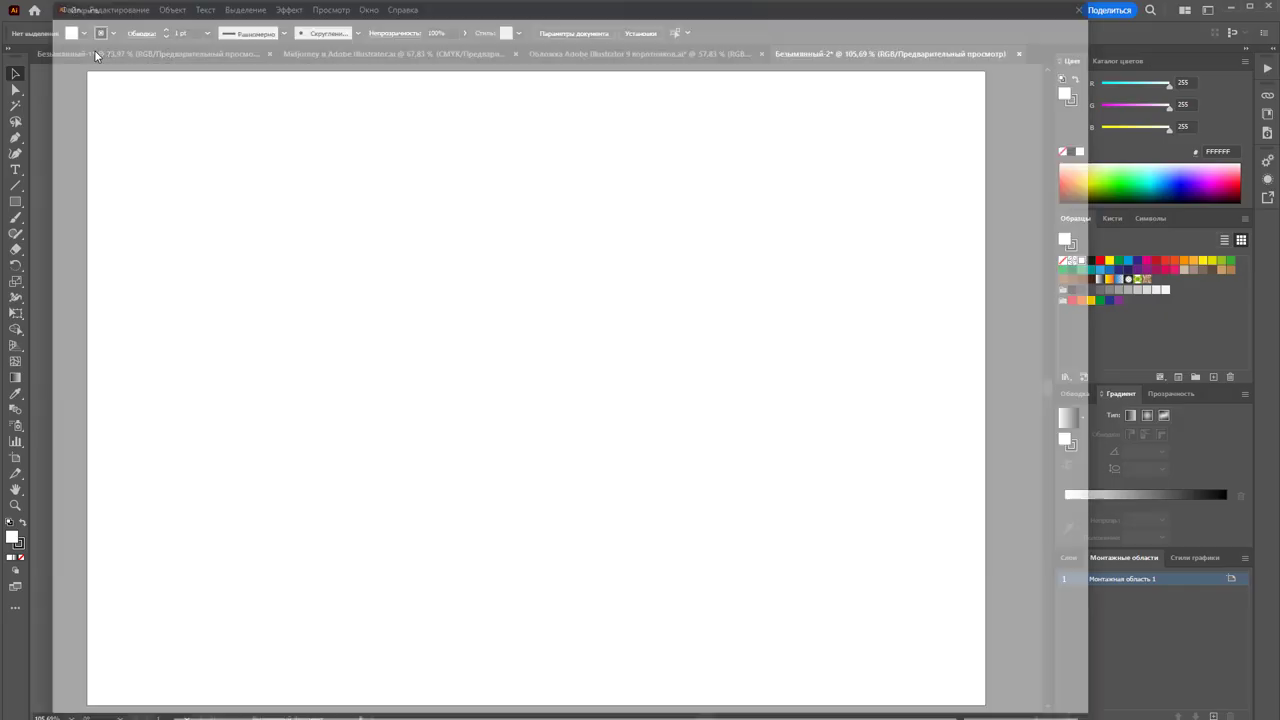
pyautogui.click(130, 117)
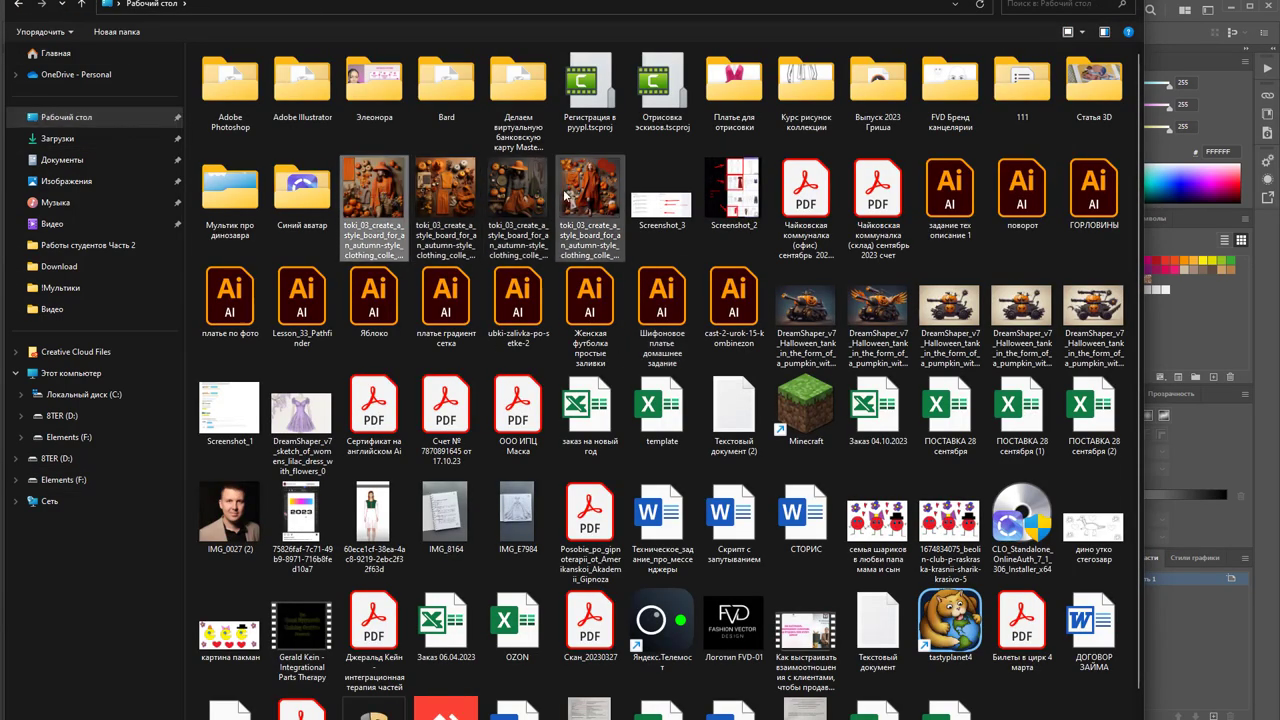
pyautogui.press('Return')
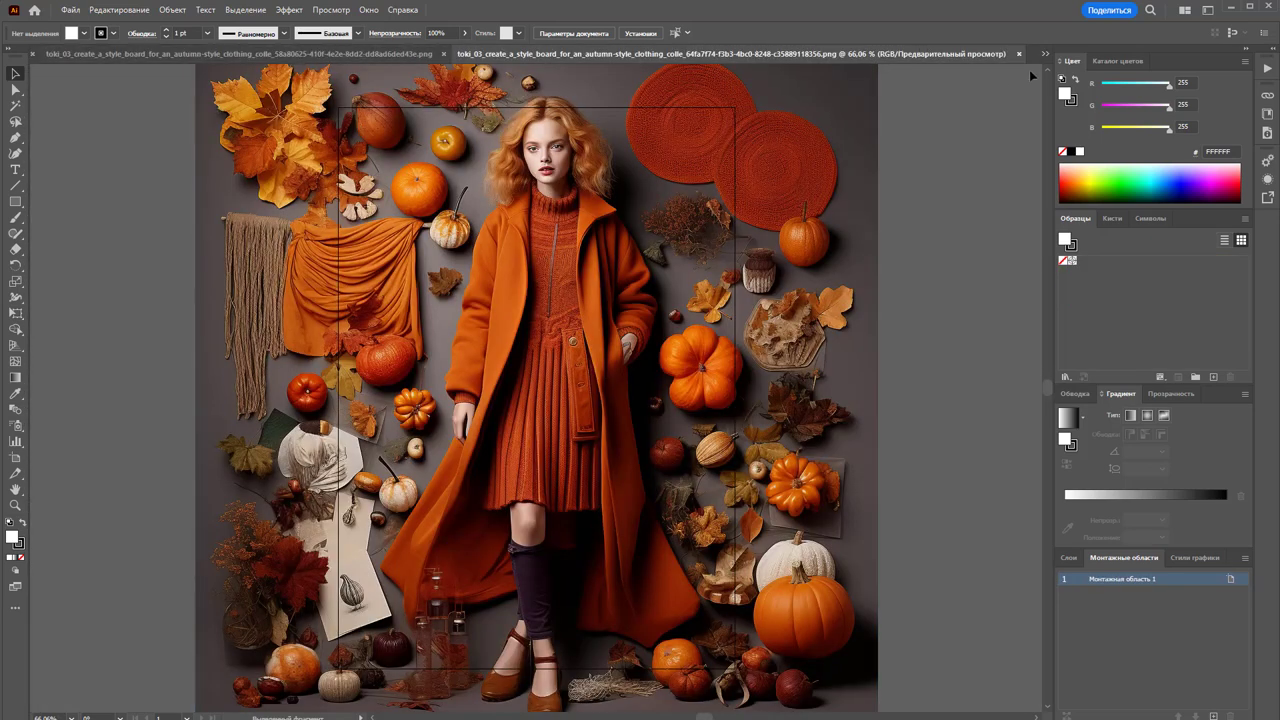
pyautogui.click(1046, 54)
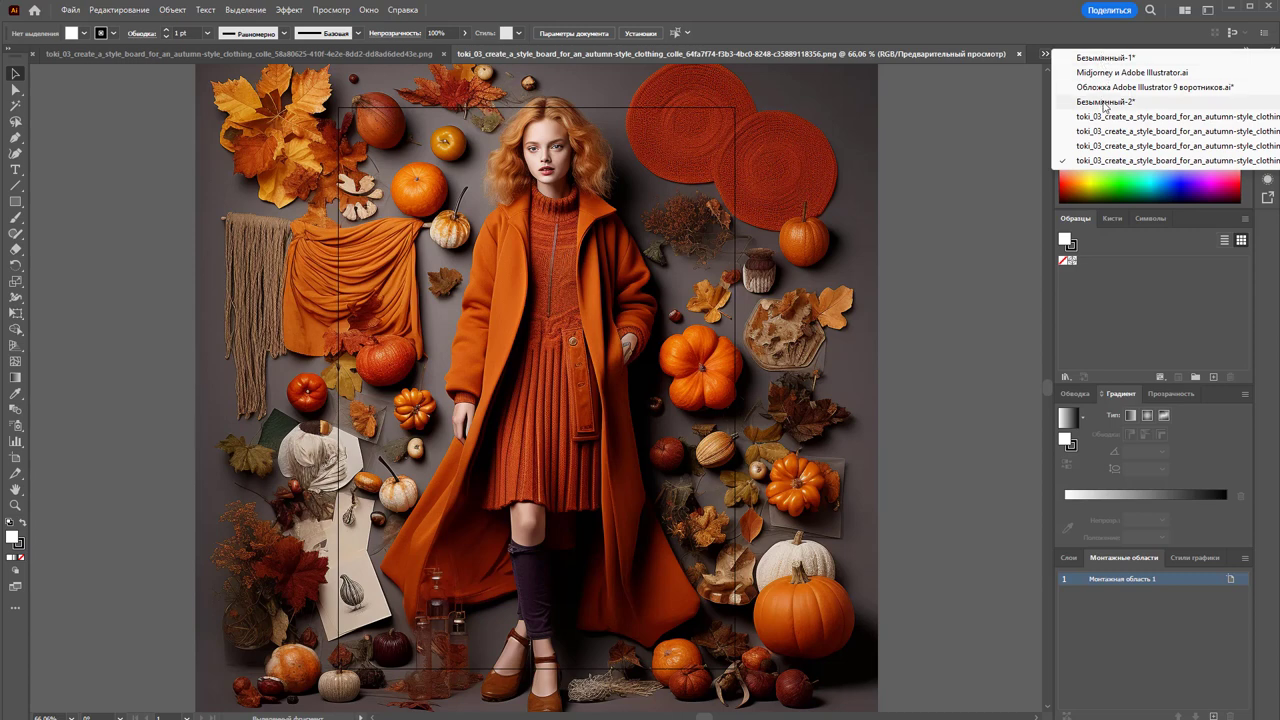
pyautogui.click(1105, 101)
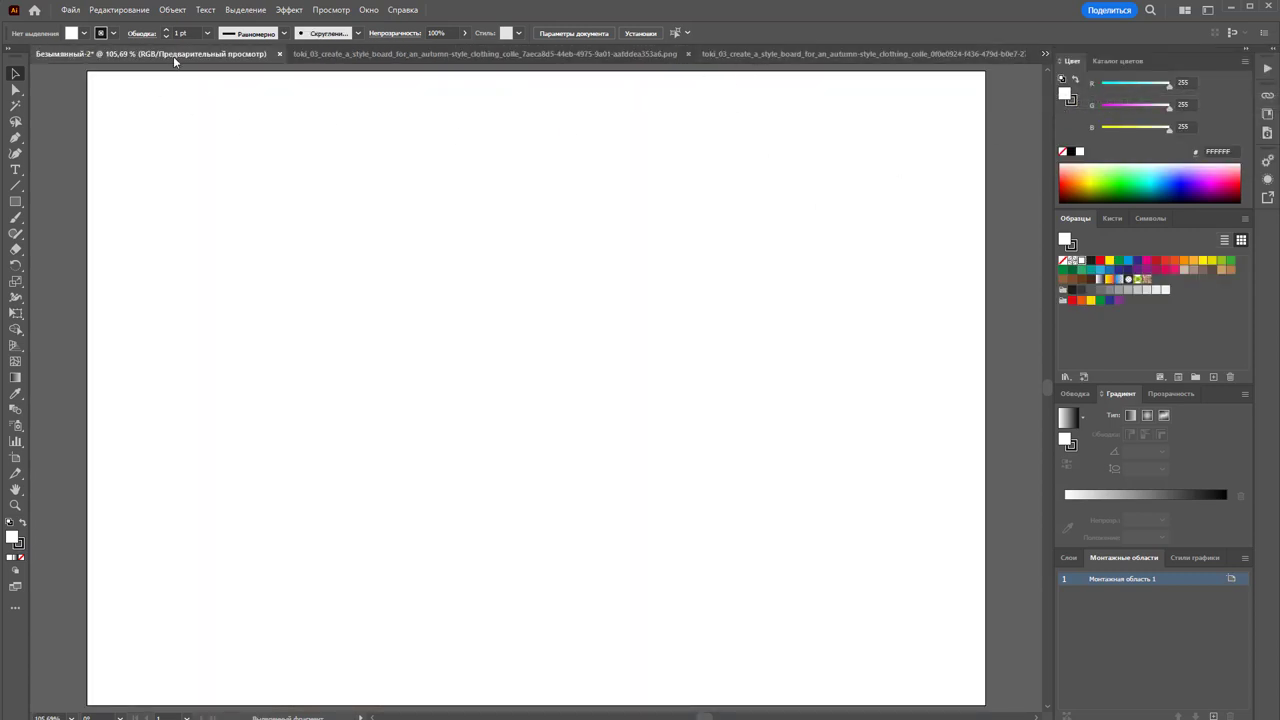
# Copy each autumn image into Безымянный-2 and close its original PNG document
pyautogui.moveTo(174, 54); pyautogui.dragTo(617, 134)
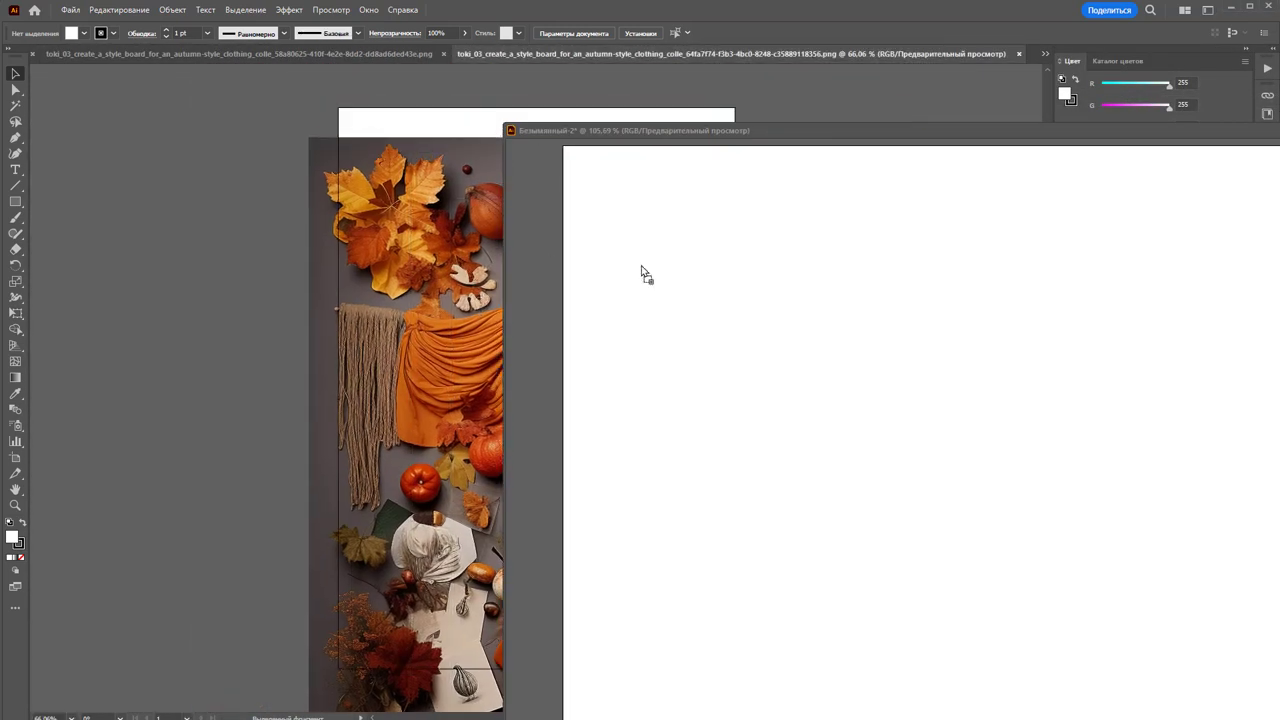
pyautogui.moveTo(645, 274); pyautogui.dragTo(645, 276)
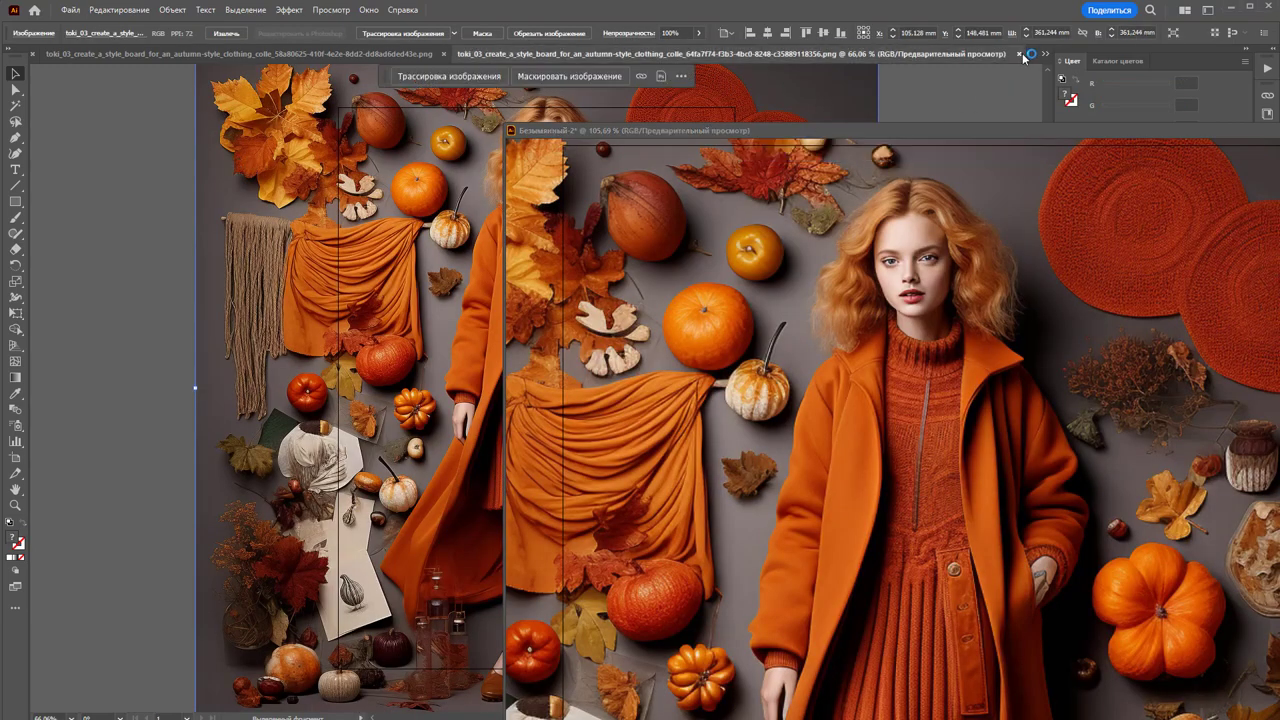
pyautogui.click(1020, 54)
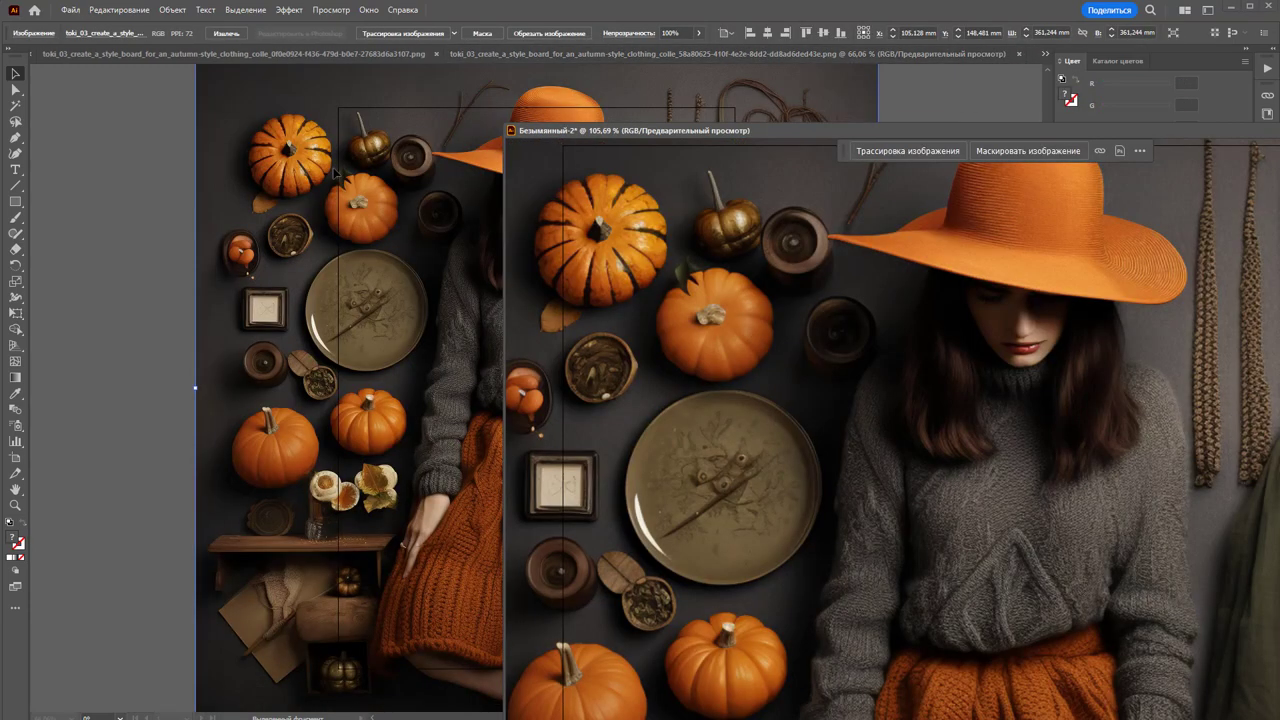
pyautogui.click(1020, 54)
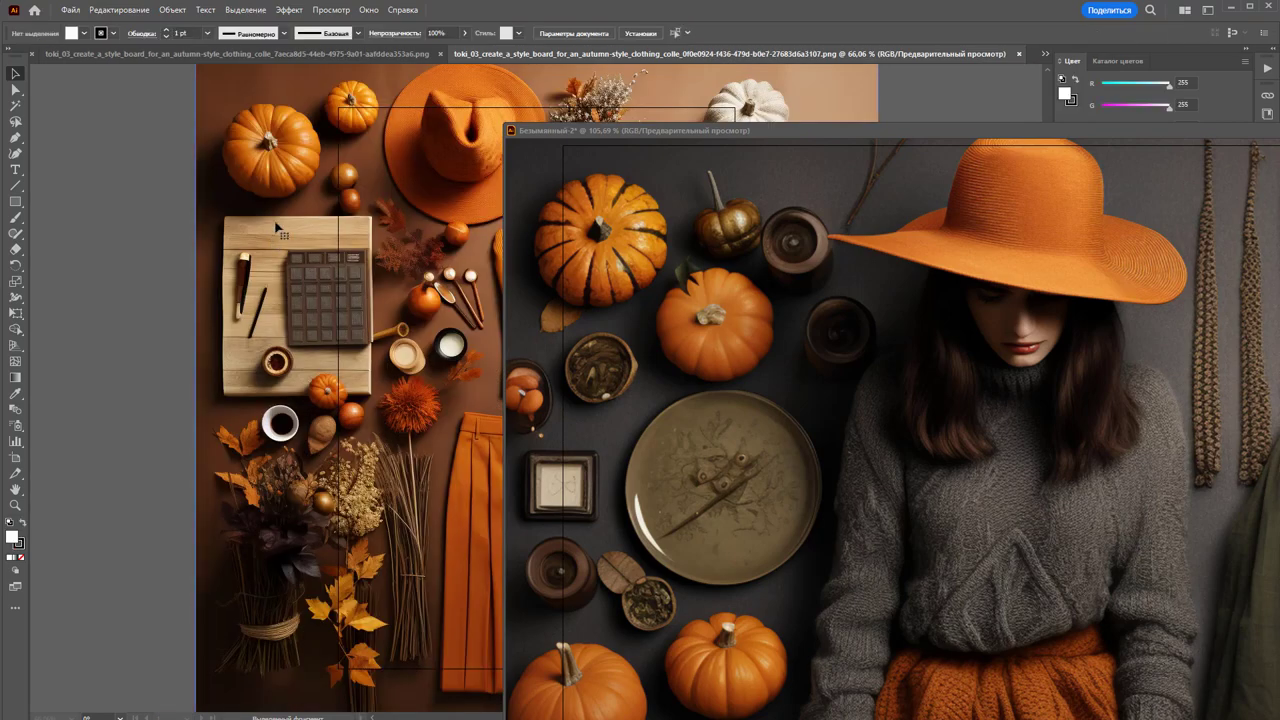
pyautogui.moveTo(278, 228); pyautogui.dragTo(582, 308)
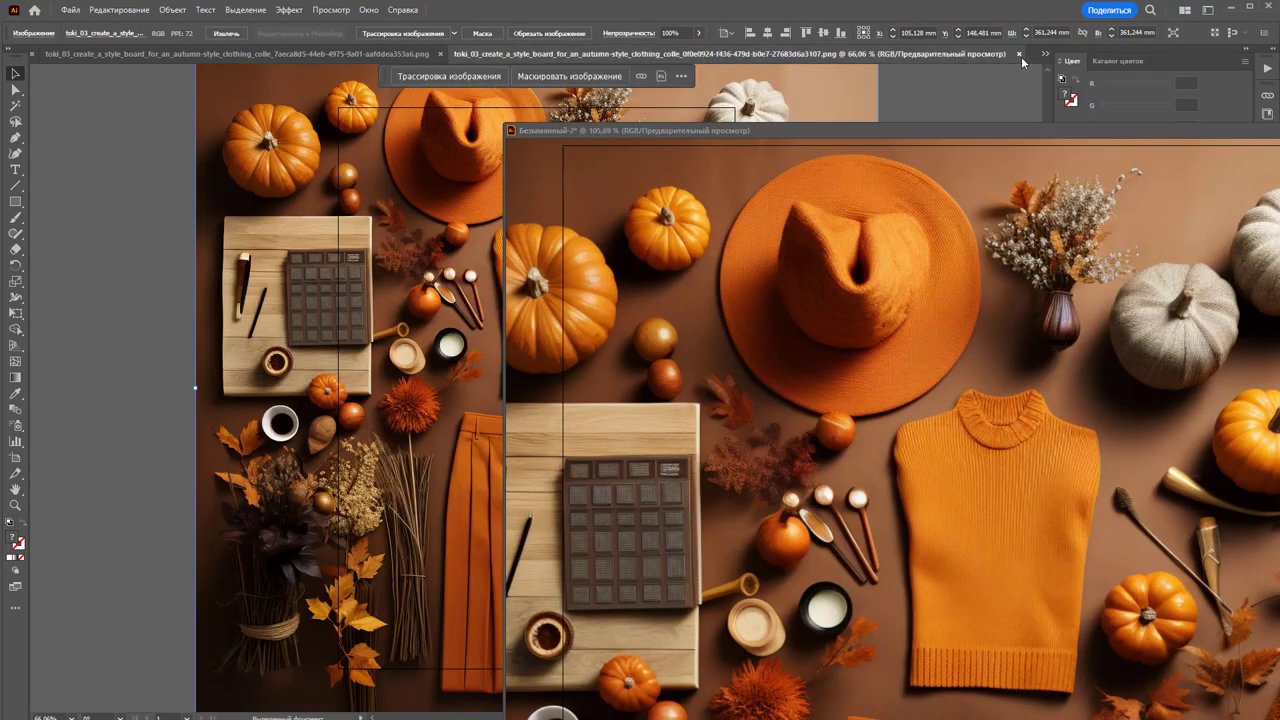
pyautogui.click(1019, 54)
pyautogui.moveTo(300, 230); pyautogui.dragTo(688, 312)
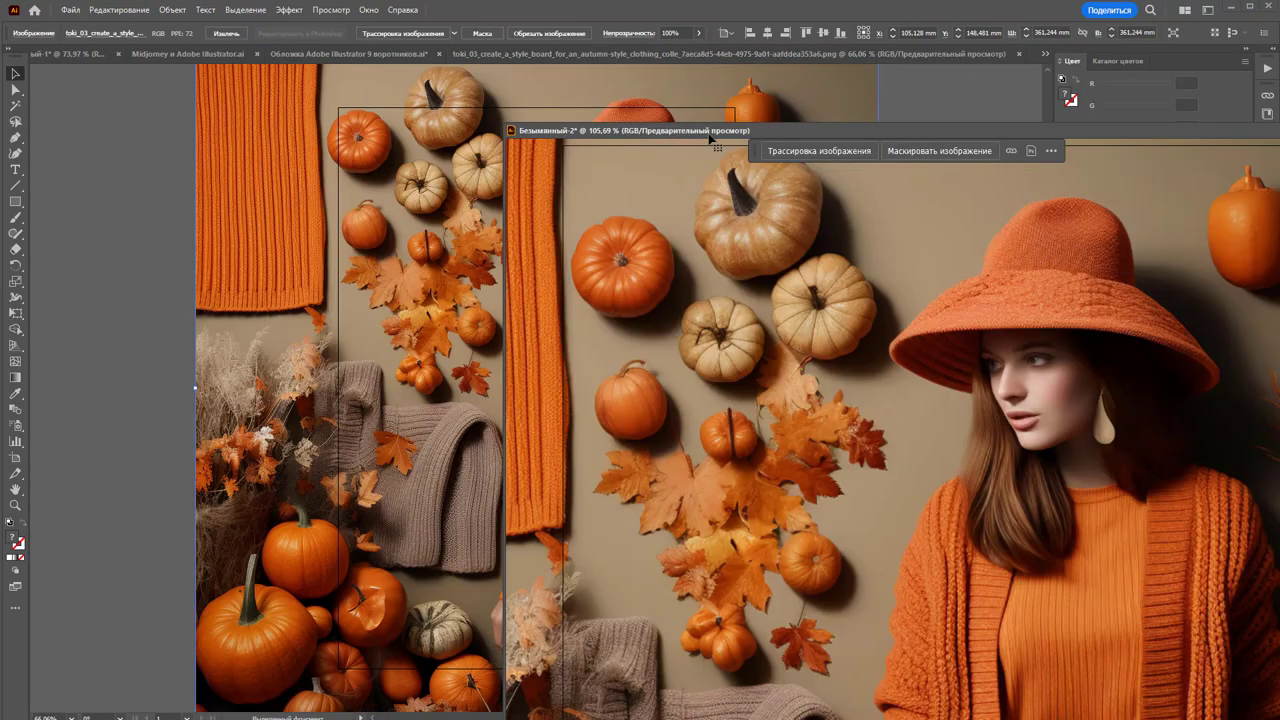
pyautogui.click(1019, 54)
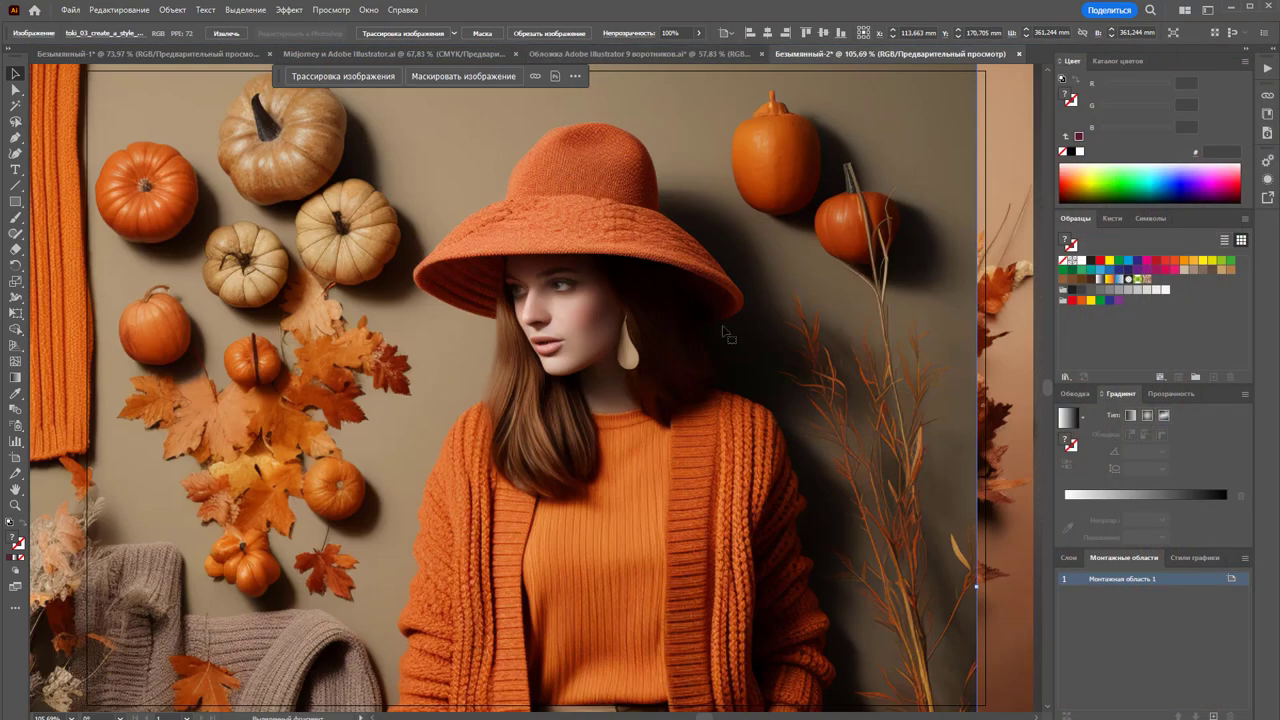
# Zoom out on the stacked images and select them all
pyautogui.press('z')
pyautogui.keyDown('alt'); pyautogui.click(570, 294); pyautogui.keyUp('alt')
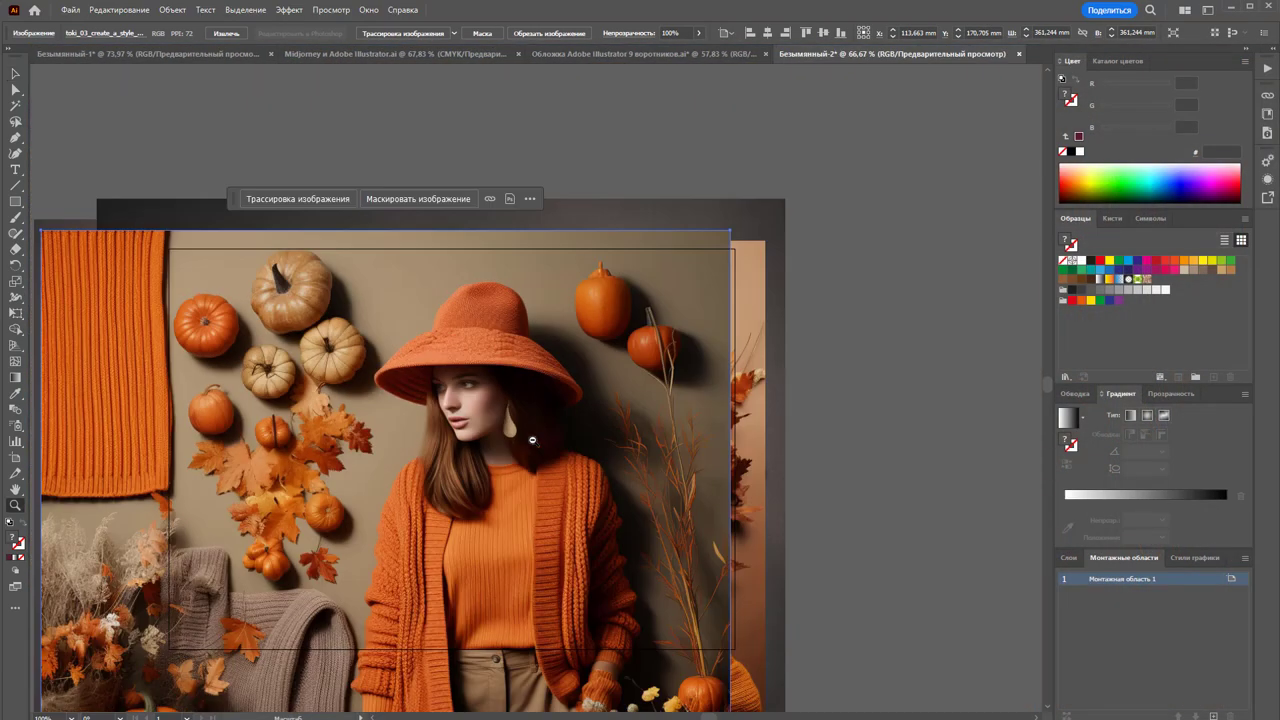
pyautogui.keyDown('alt'); pyautogui.click(570, 294); pyautogui.keyUp('alt')
pyautogui.keyDown('alt'); pyautogui.click(570, 294); pyautogui.keyUp('alt')
pyautogui.click(14, 75)
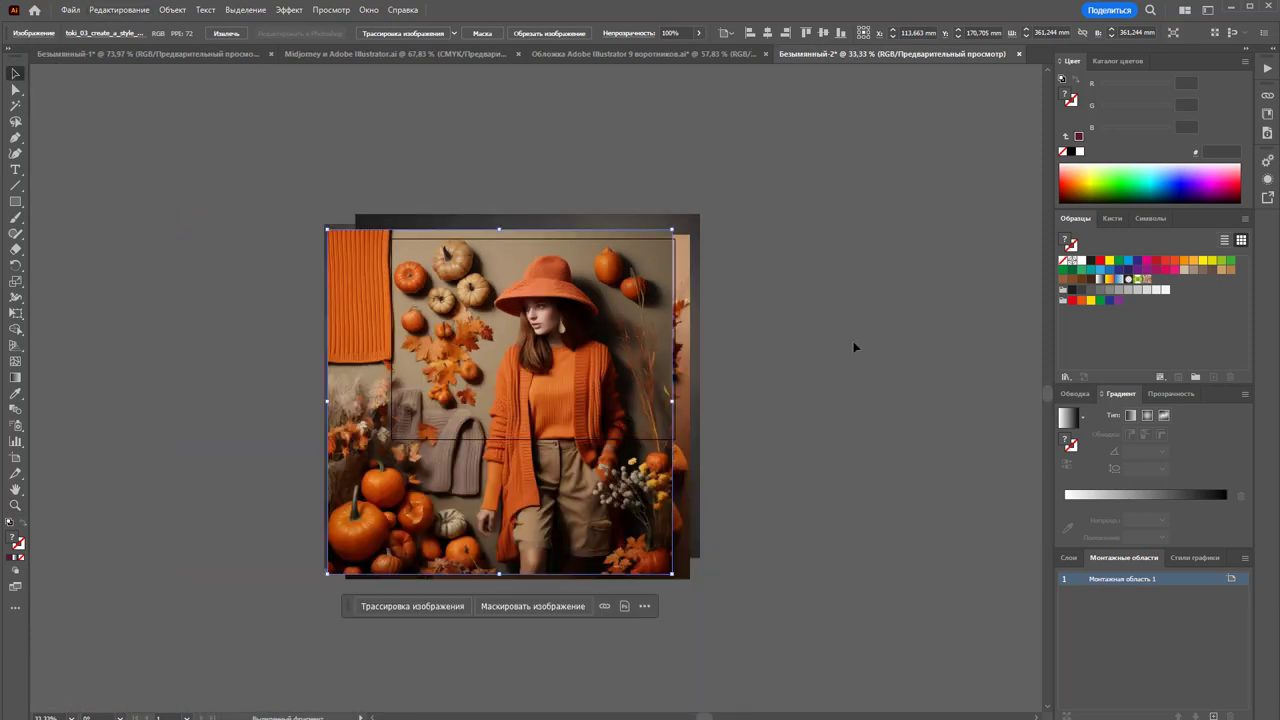
pyautogui.hotkey('ctrl', 'a')
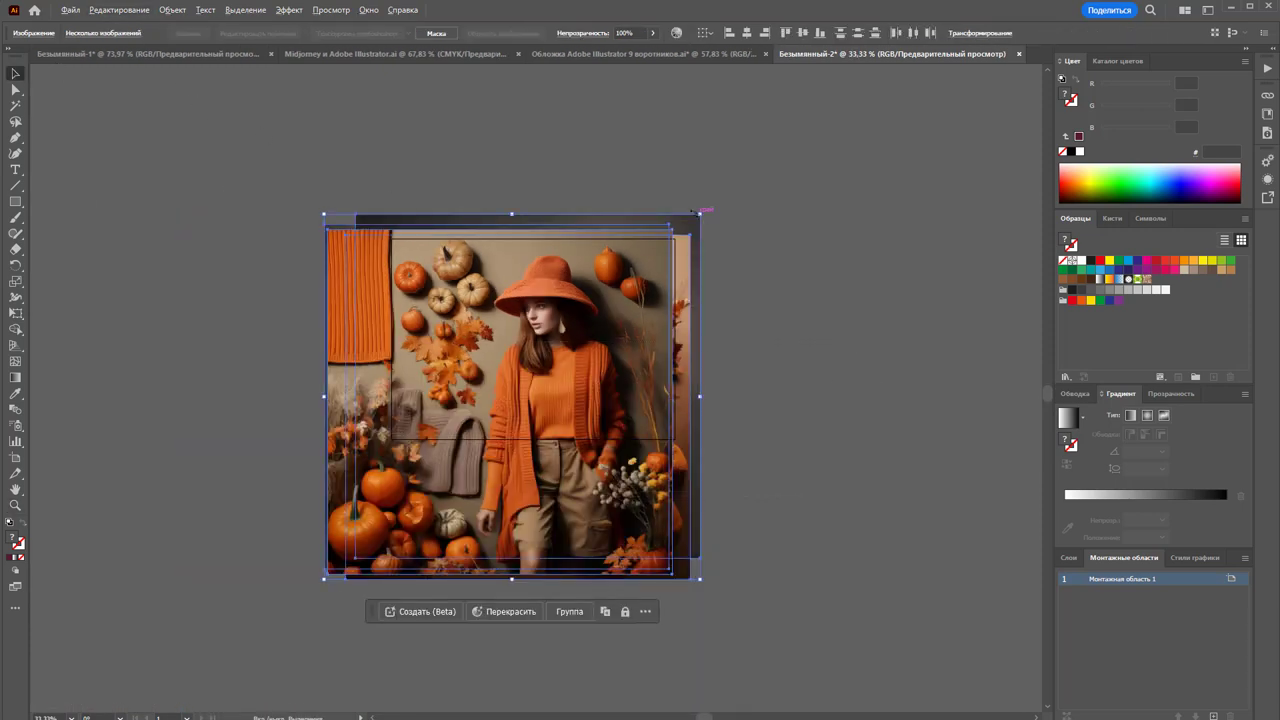
# Shrink the images to about 104.51 × 101.58 mm and line them up along the top
pyautogui.moveTo(700, 213); pyautogui.dragTo(611, 349)
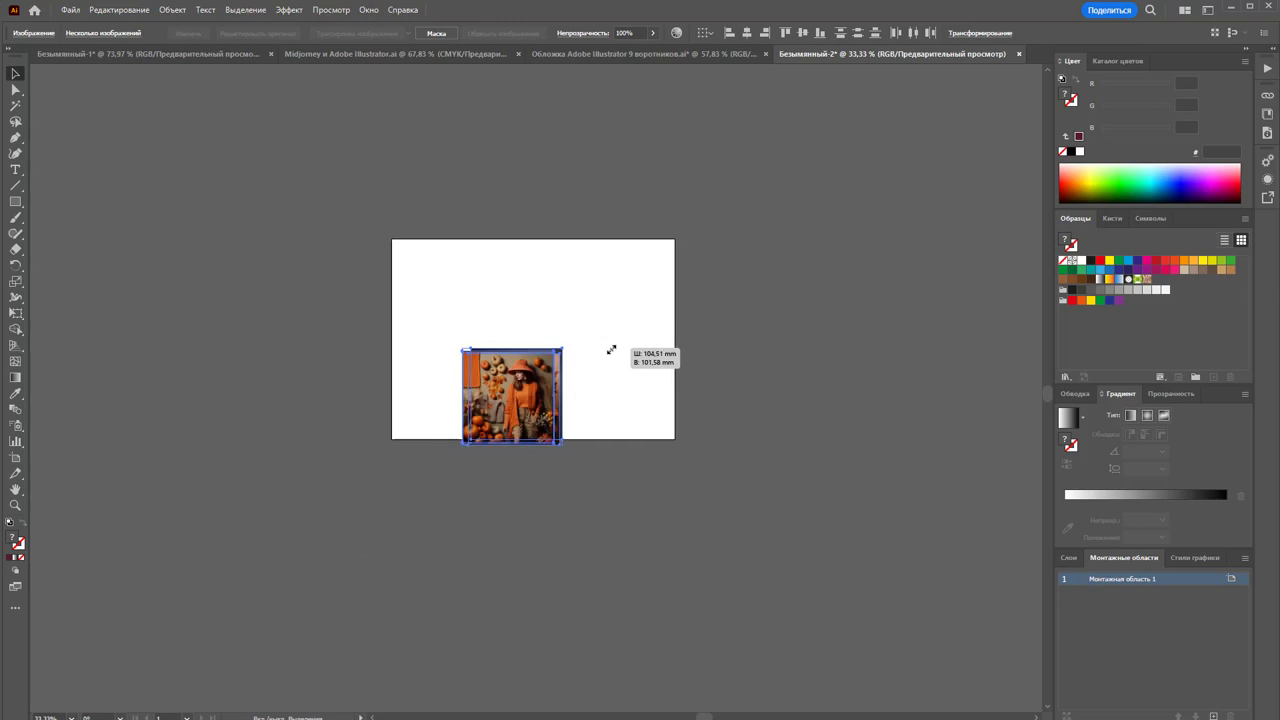
pyautogui.moveTo(517, 390)
pyautogui.mouseDown()
pyautogui.moveTo(449, 276)
pyautogui.moveTo(534, 299)
pyautogui.mouseUp()
pyautogui.moveTo(510, 395)
pyautogui.mouseDown()
pyautogui.moveTo(598, 306)
pyautogui.moveTo(583, 304)
pyautogui.mouseUp()
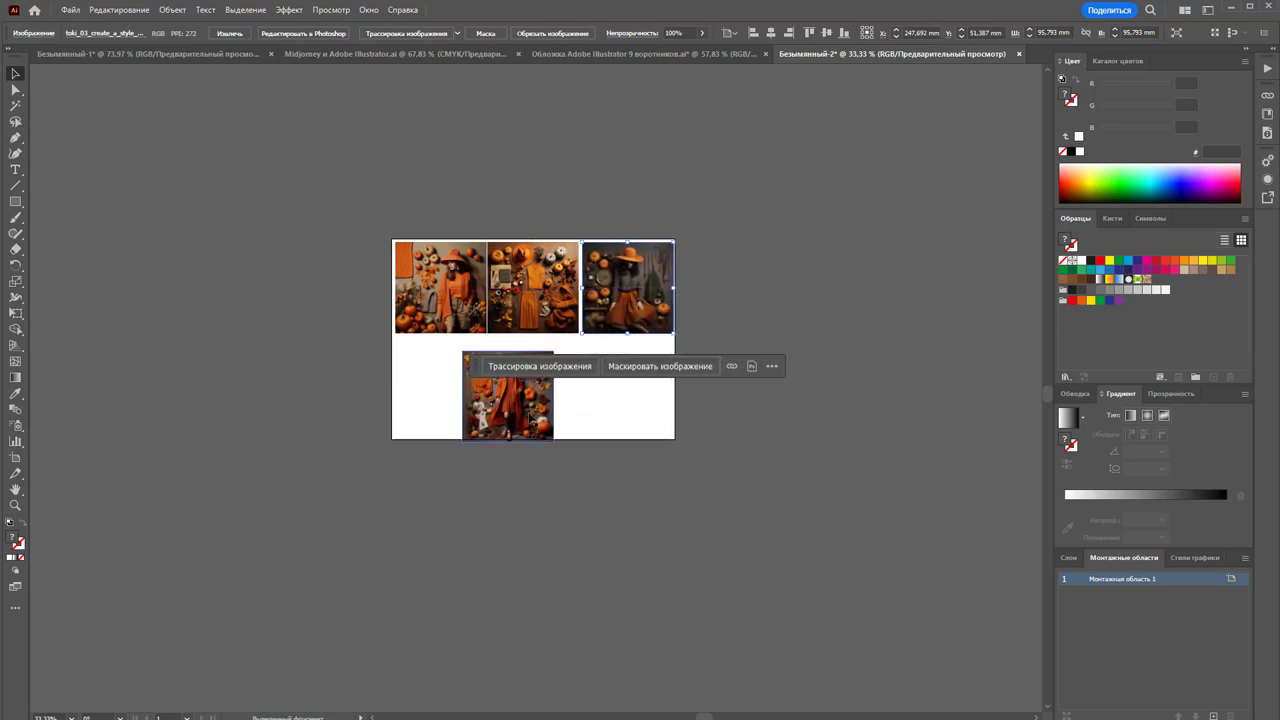
pyautogui.hotkey('shift', 'Left')
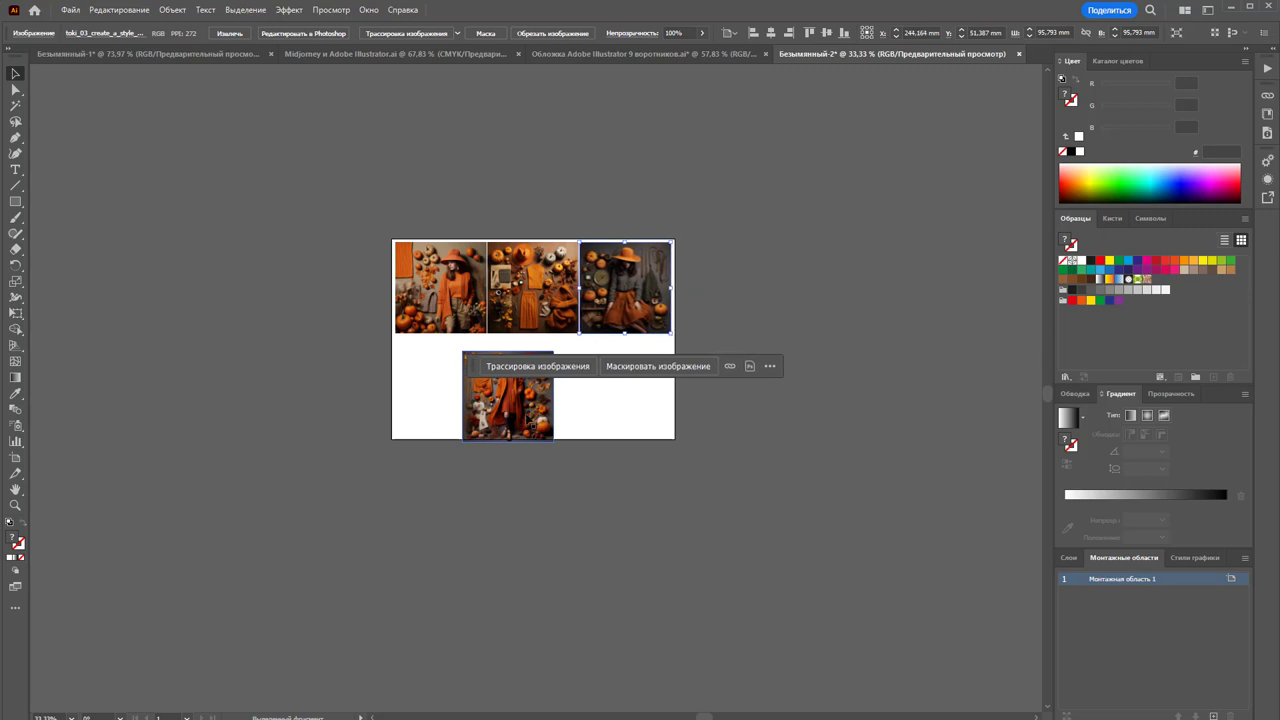
pyautogui.moveTo(529, 418); pyautogui.dragTo(740, 307)
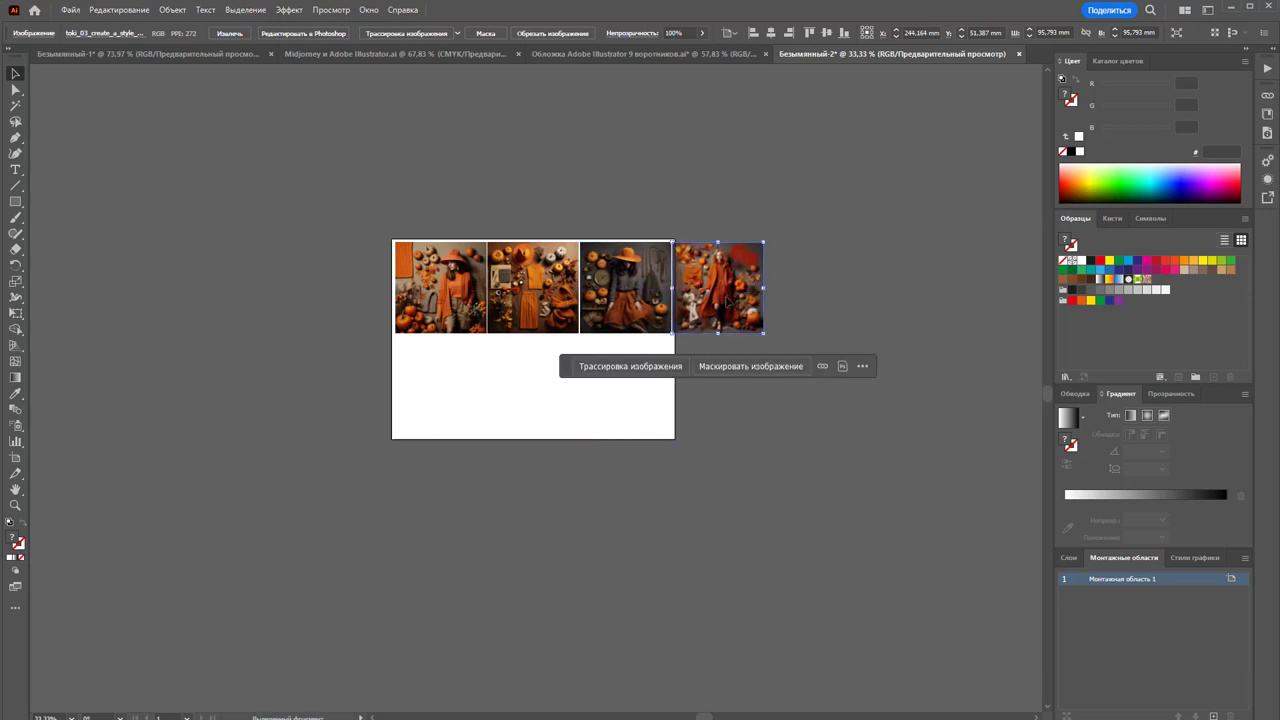
# Enlarge the artboard right and down to roughly 401 × 308 mm around the row
pyautogui.click(15, 457)
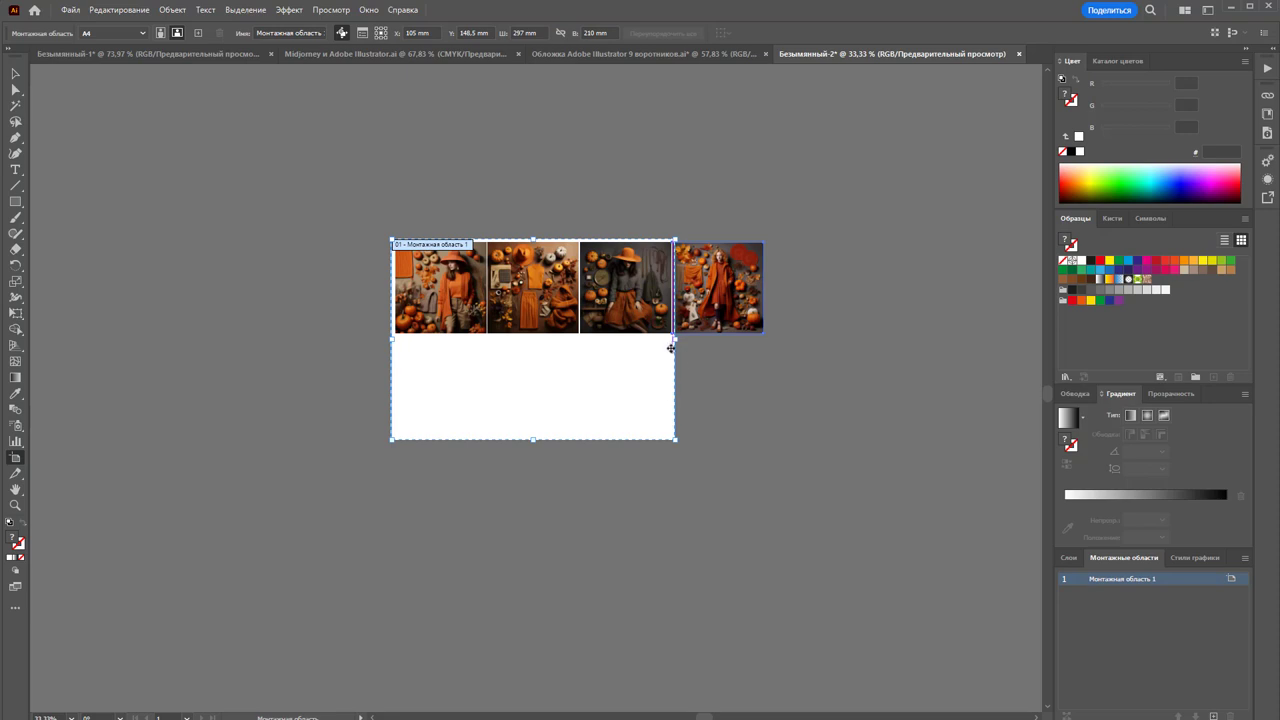
pyautogui.moveTo(674, 339); pyautogui.dragTo(774, 339)
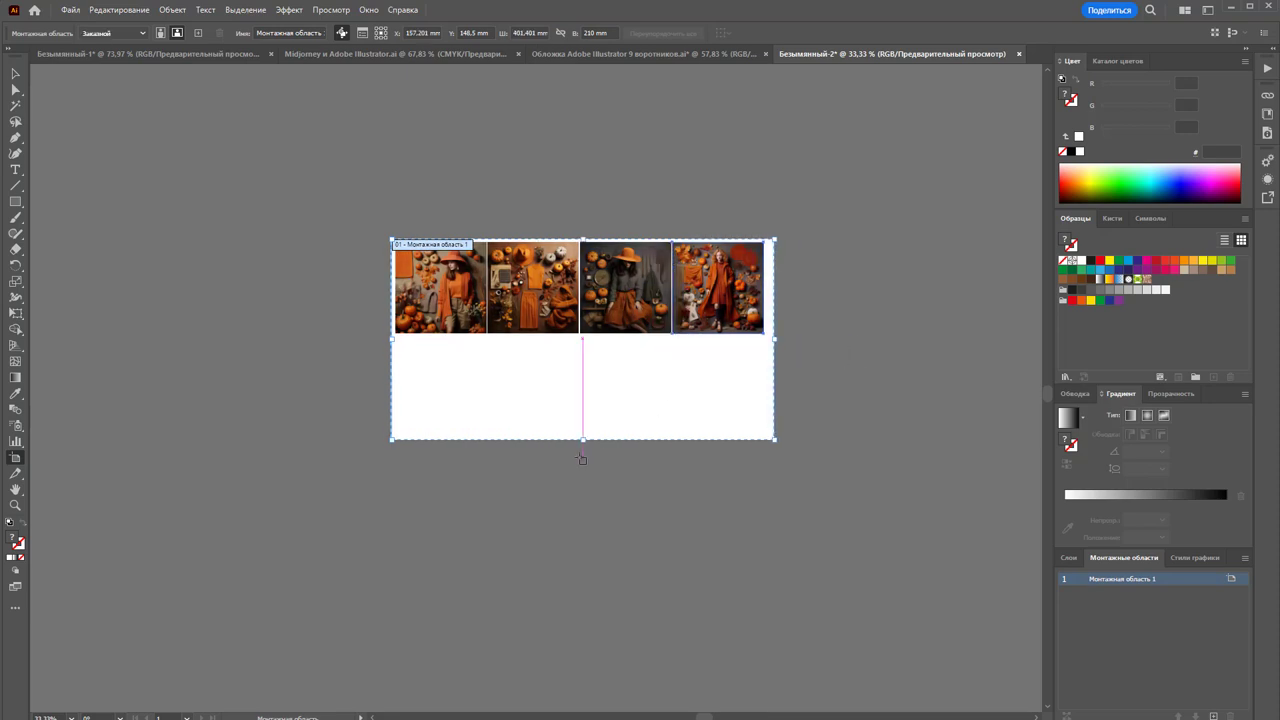
pyautogui.moveTo(582, 439); pyautogui.dragTo(582, 532)
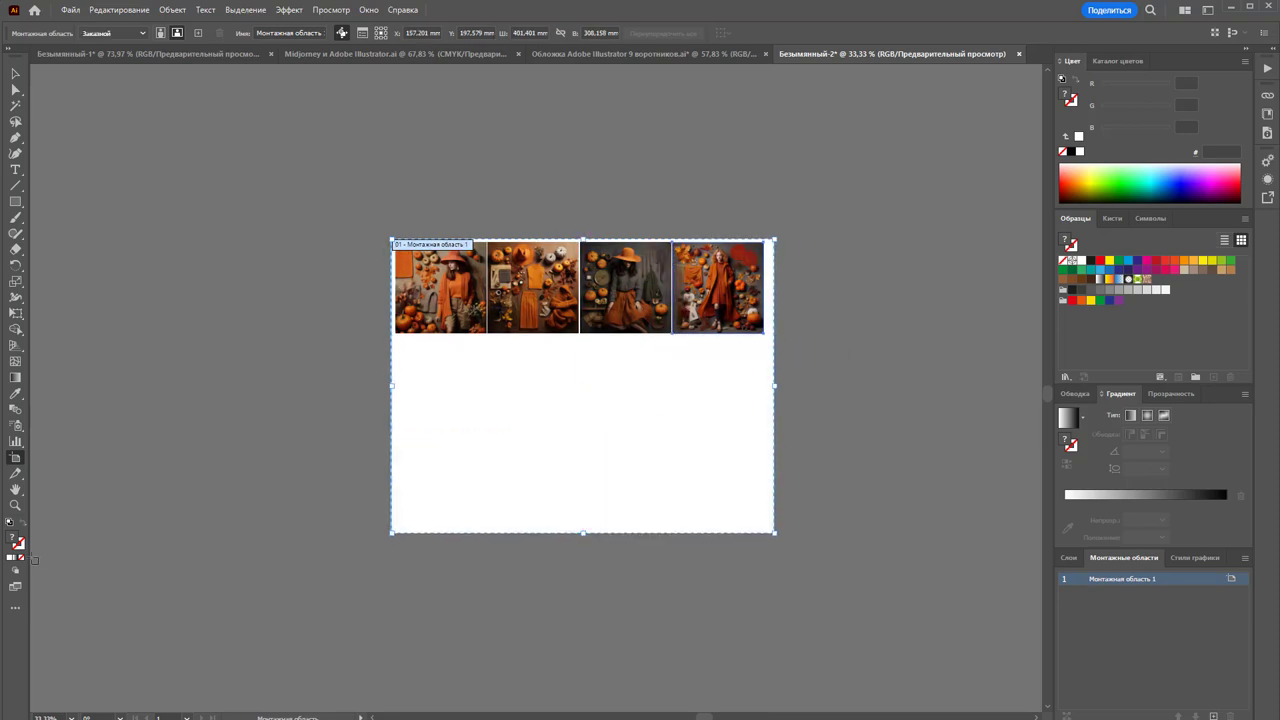
pyautogui.click(15, 505)
pyautogui.moveTo(638, 292); pyautogui.dragTo(840, 320)
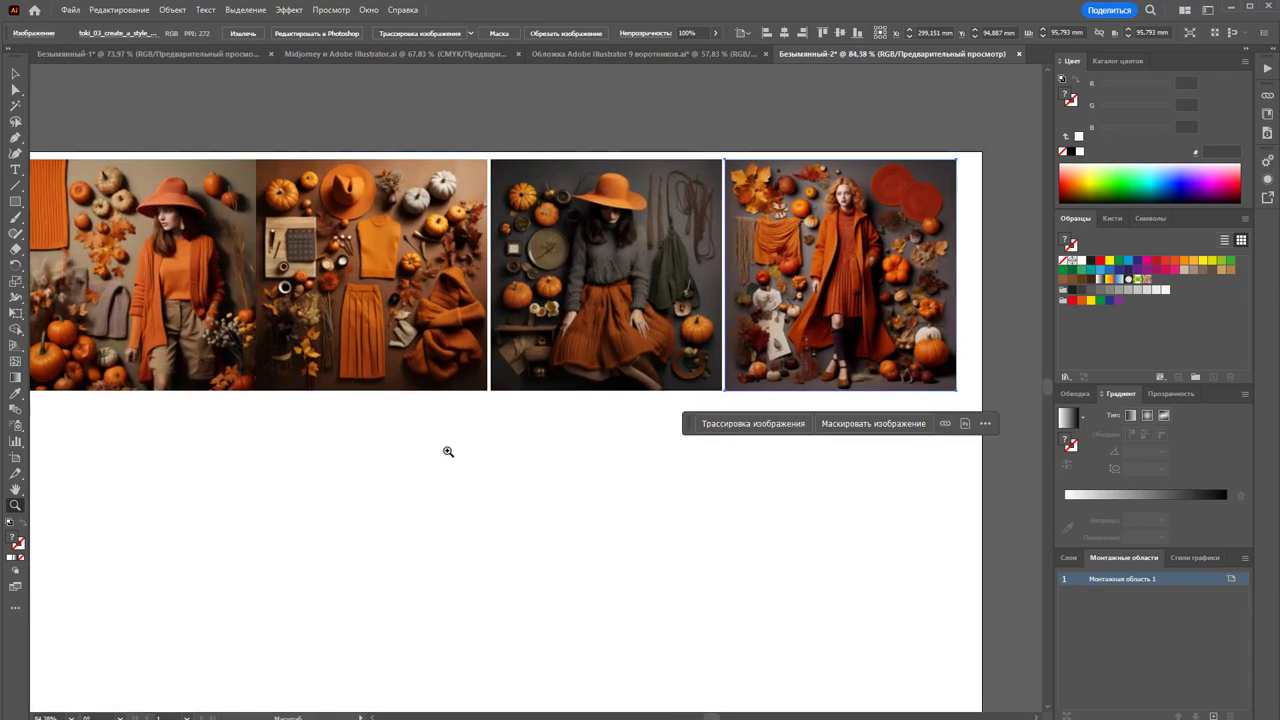
pyautogui.scroll(-2, 448, 451)
pyautogui.keyDown('alt'); pyautogui.click(448, 451); pyautogui.keyUp('alt')
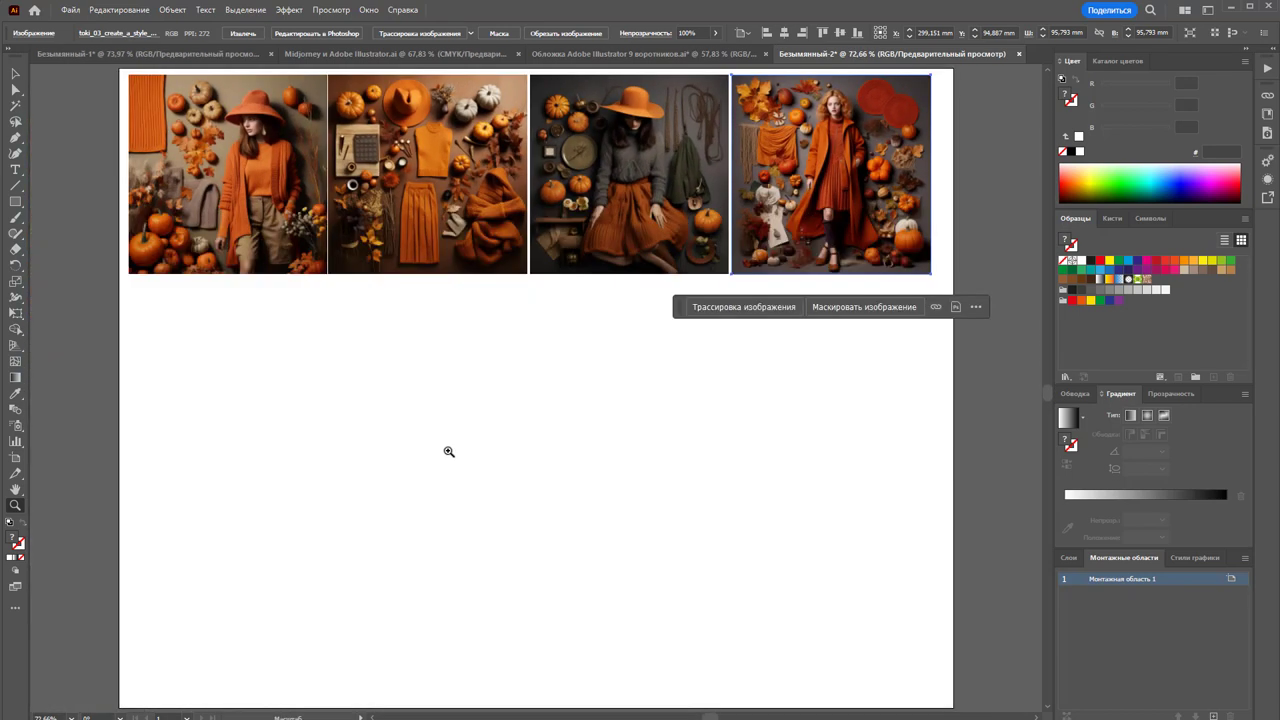
pyautogui.click(15, 73)
pyautogui.click(391, 298)
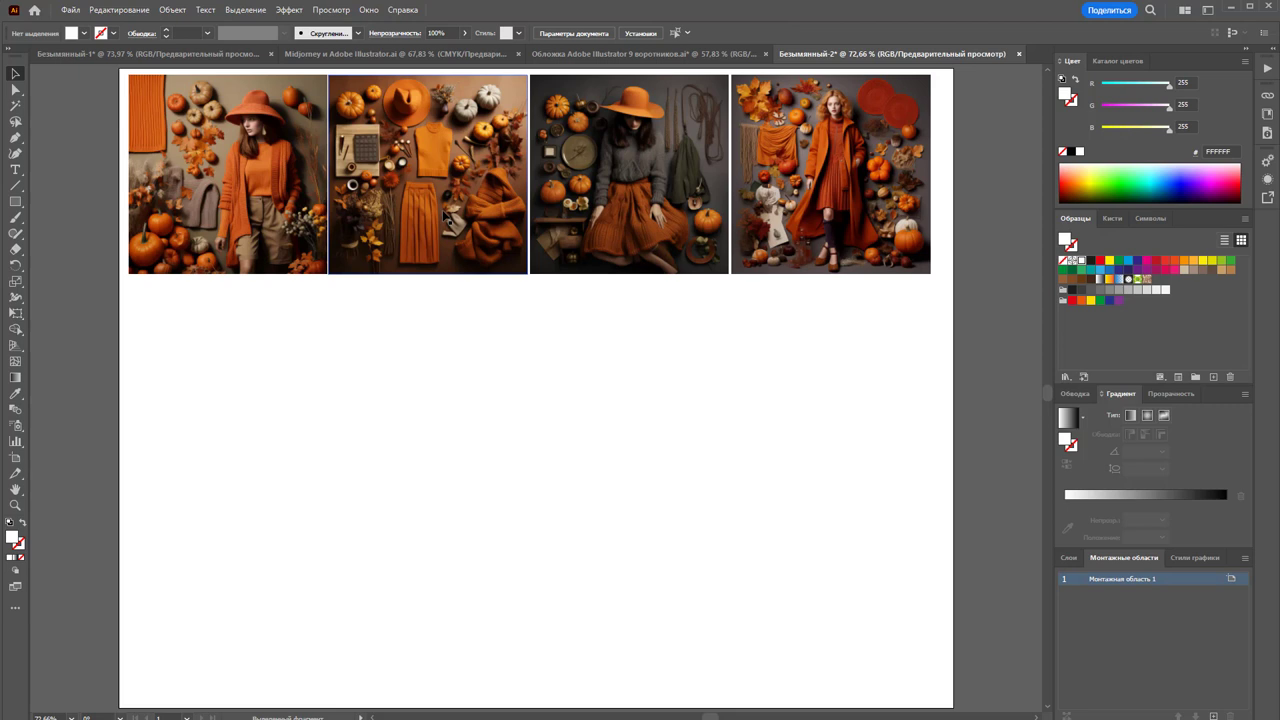
# Delete the first and second autumn images
pyautogui.click(452, 215)
pyautogui.press('Delete')
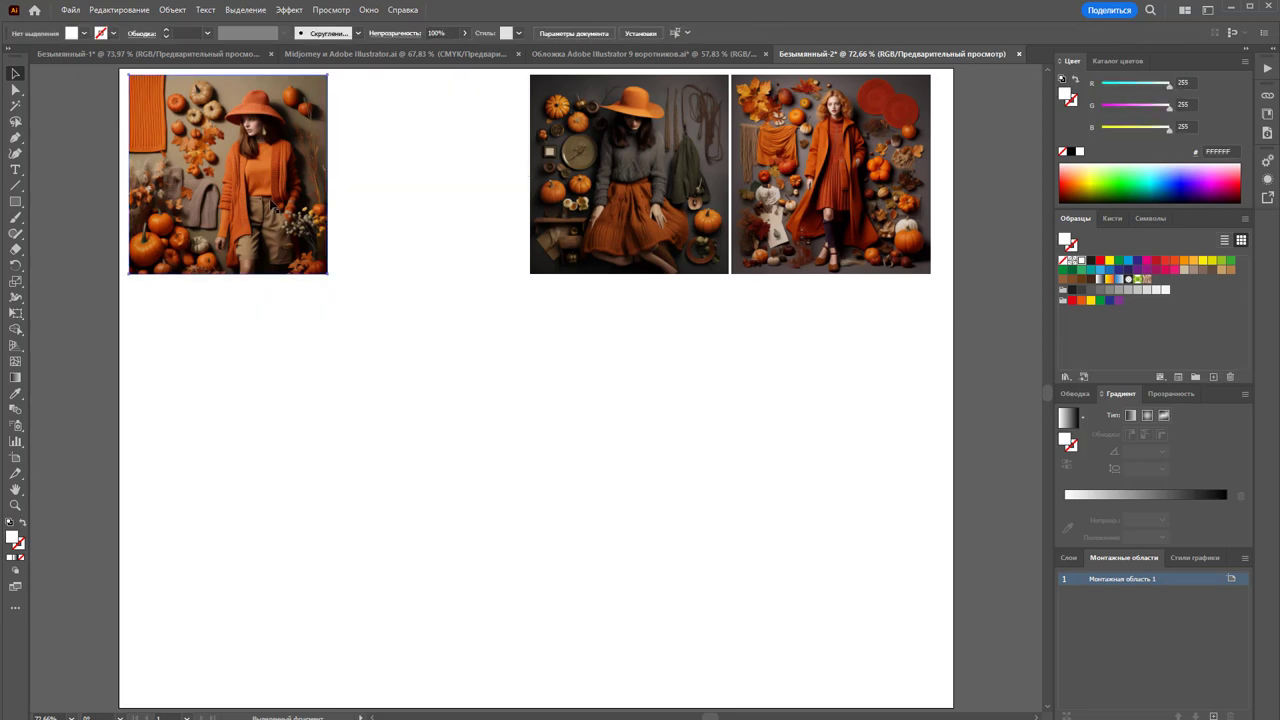
pyautogui.click(272, 205)
pyautogui.press('Delete')
# Move the grey-sweater and orange-coat images to the top-left and scale them up
pyautogui.moveTo(812, 302); pyautogui.dragTo(623, 257)
pyautogui.moveTo(730, 175); pyautogui.dragTo(329, 175)
pyautogui.moveTo(533, 274); pyautogui.dragTo(652, 335)
pyautogui.click(670, 428)
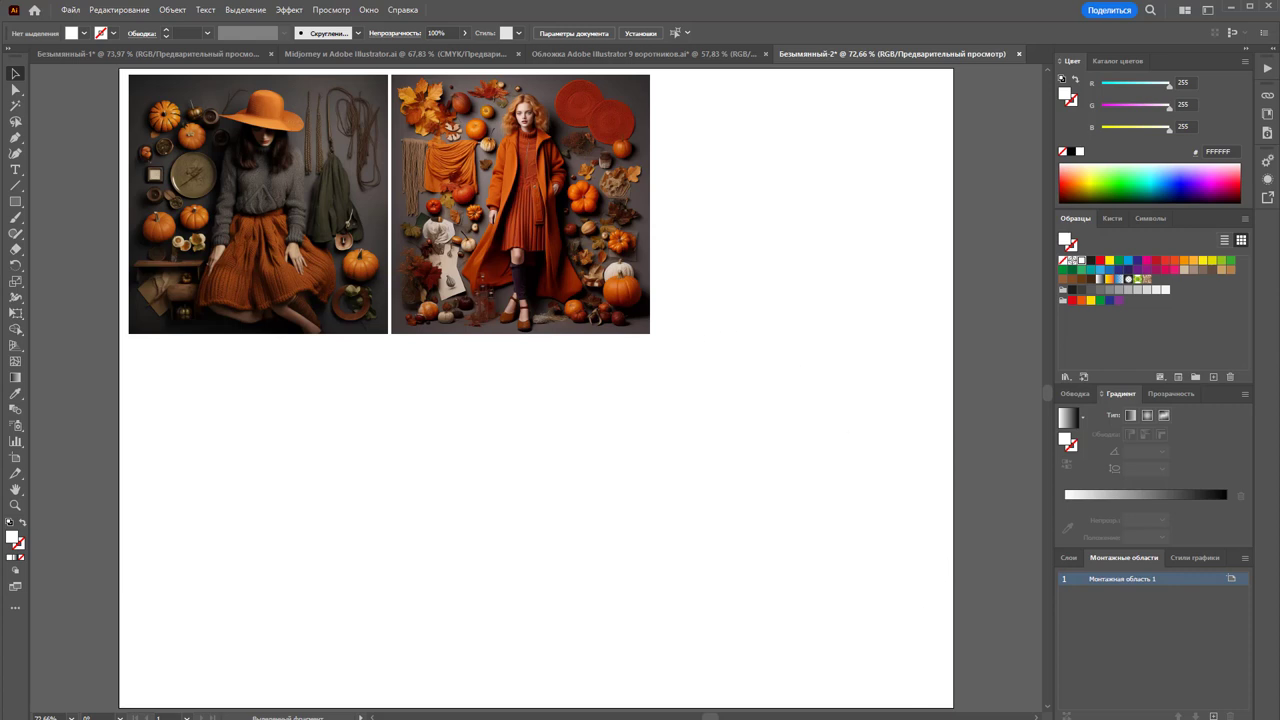
# Retype the Russian phrase so it translates to 'create a style board with colors in autumn colors', and copy the English
pyautogui.click(940, 716)
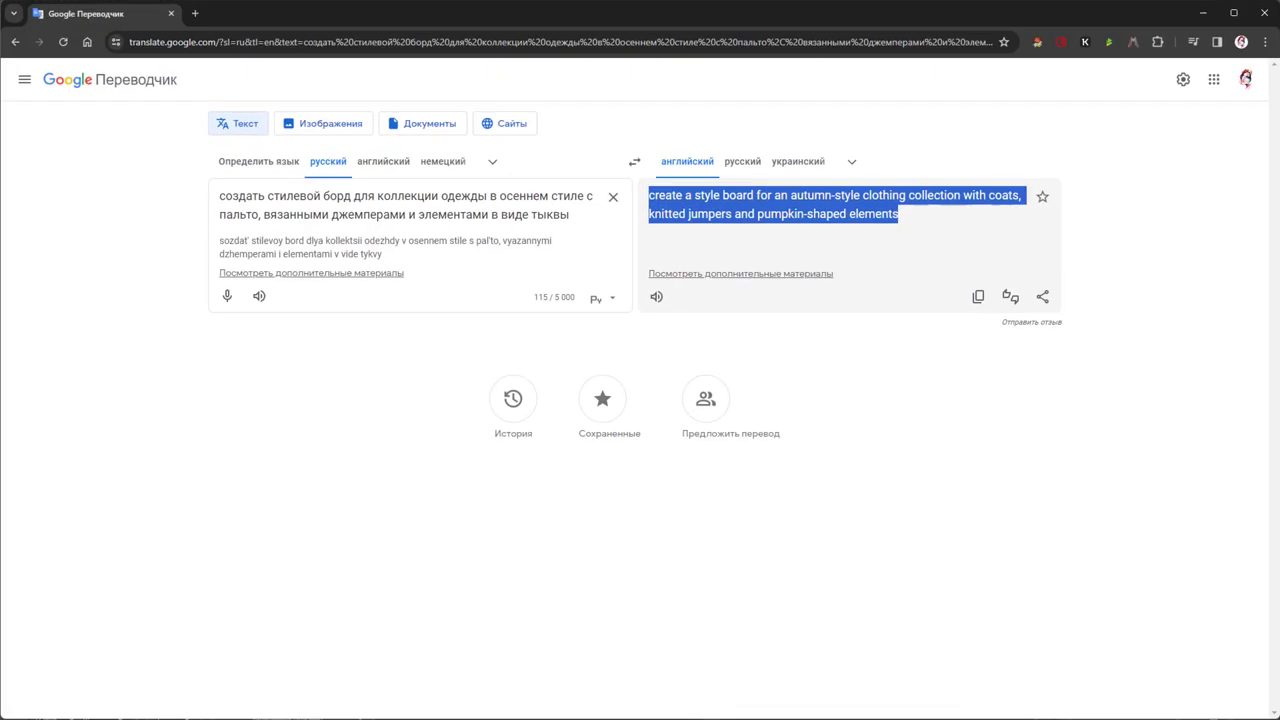
pyautogui.click(557, 232)
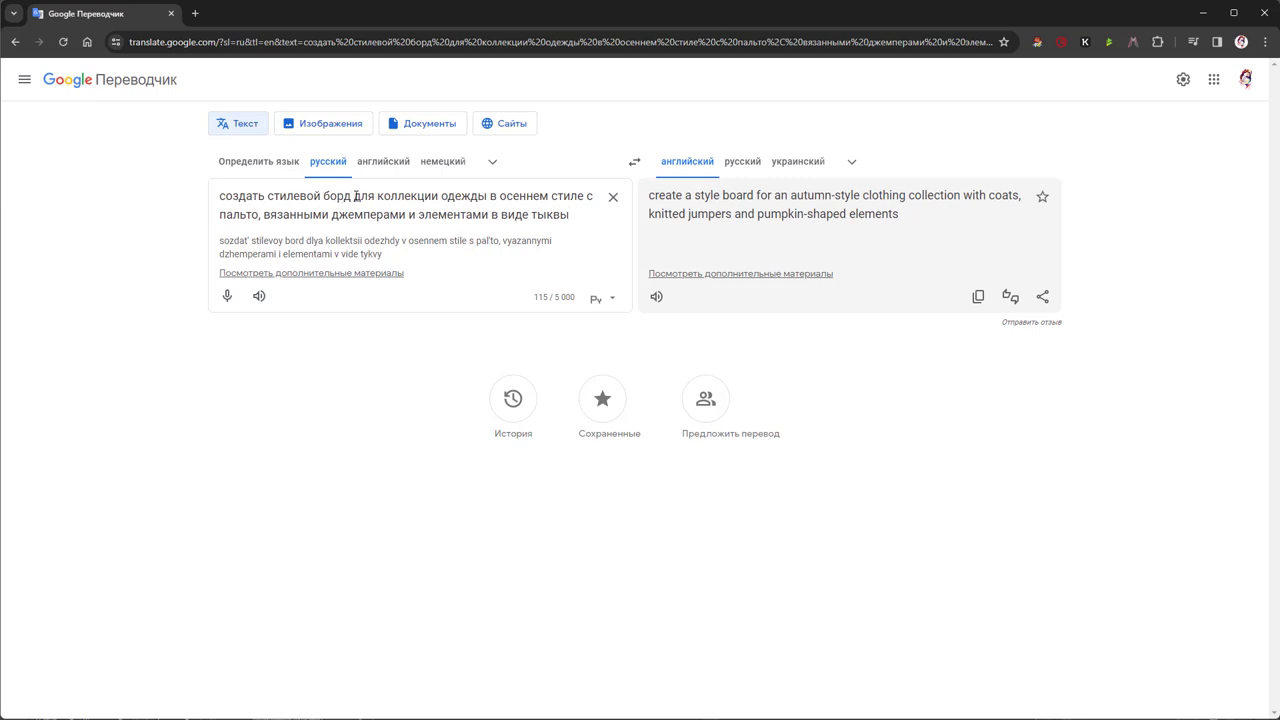
pyautogui.moveTo(353, 197); pyautogui.dragTo(594, 241)
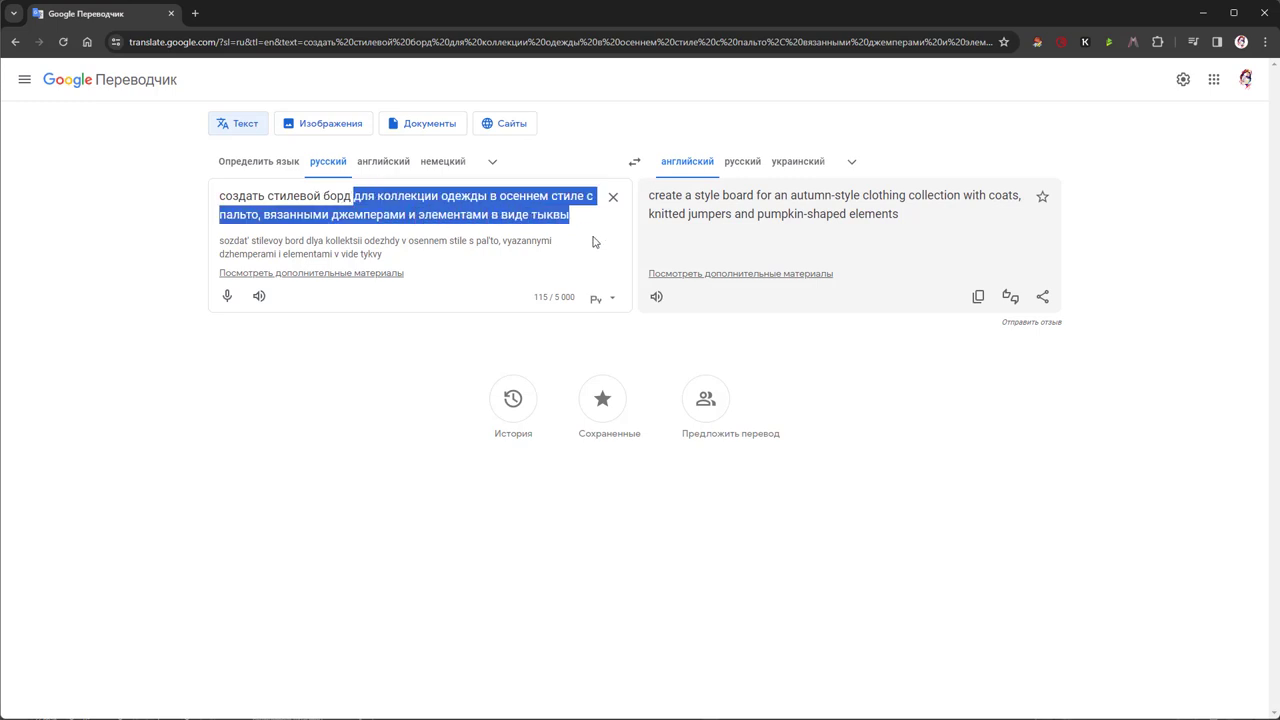
pyautogui.write('создать стилевой борд')
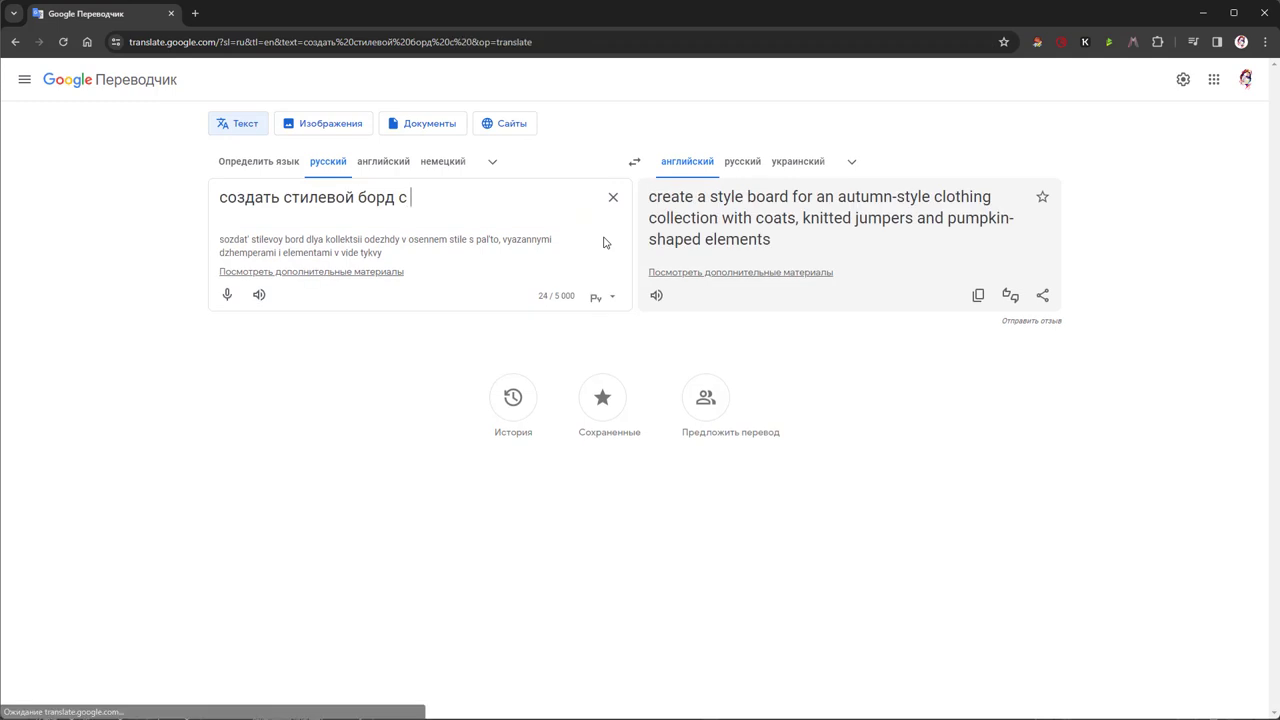
pyautogui.press('BackSpace')
pyautogui.press('BackSpace')
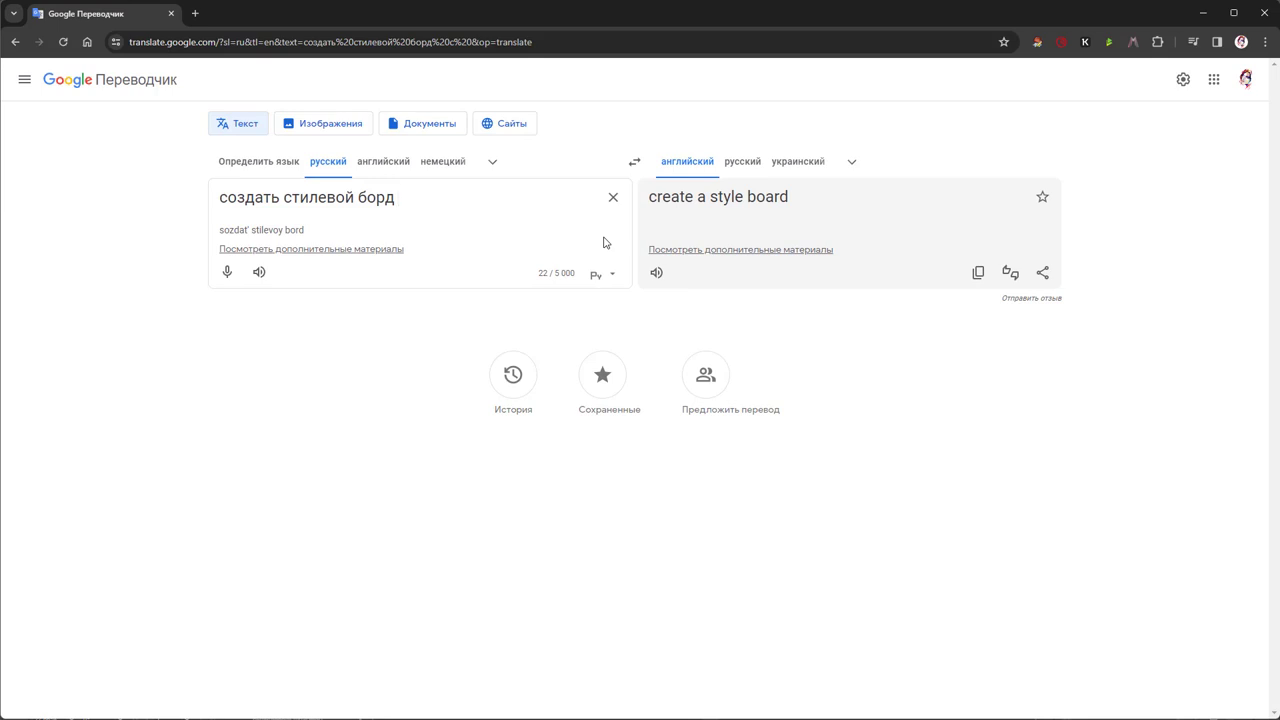
pyautogui.write('с вы')
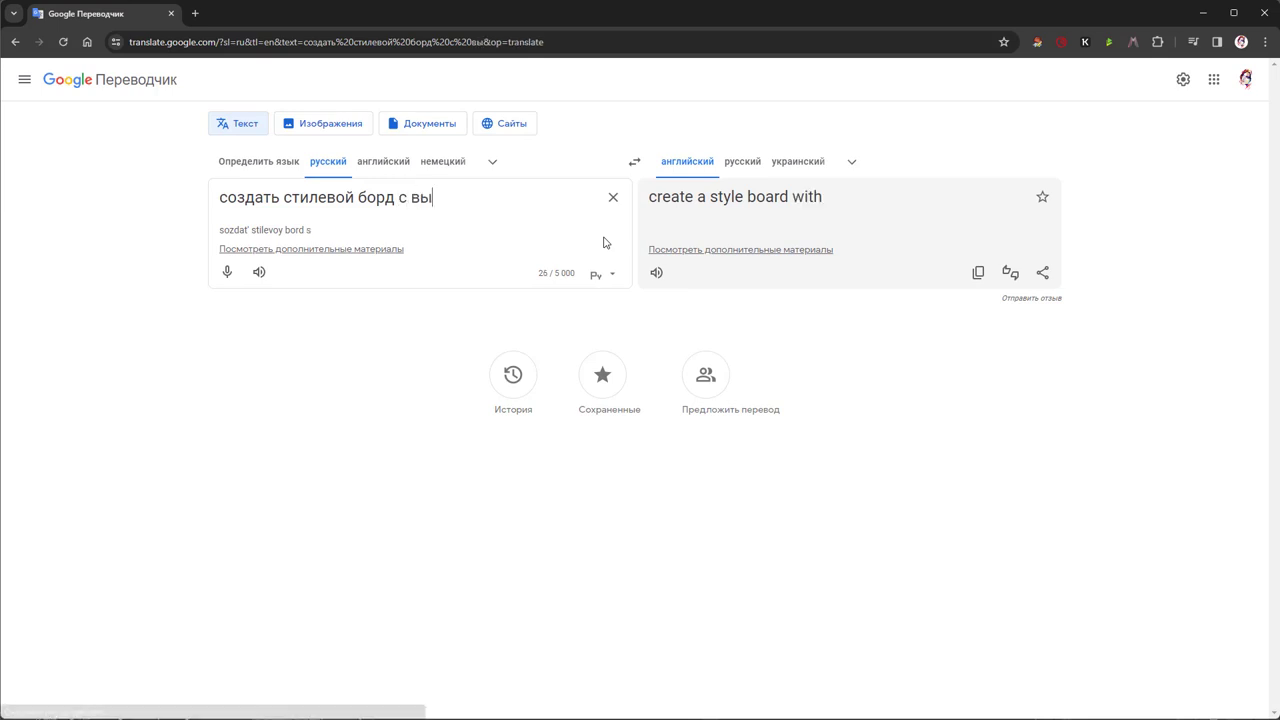
pyautogui.write('красками ц')
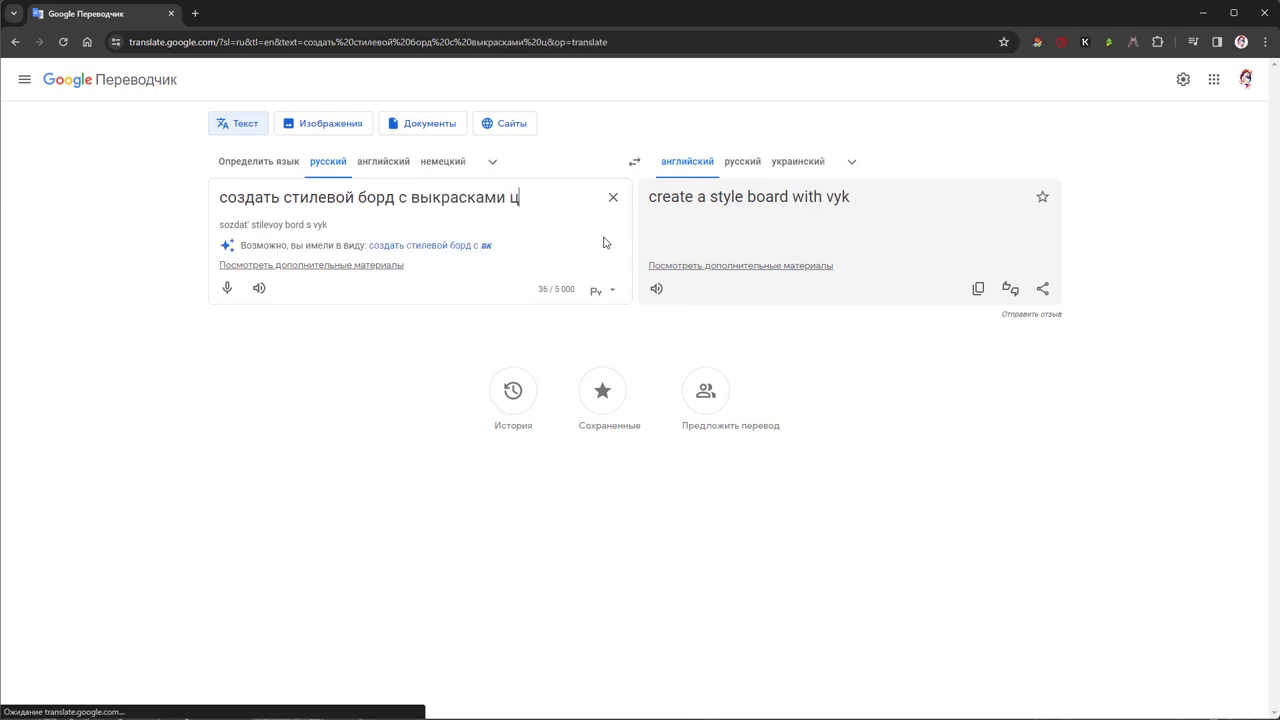
pyautogui.write('вета в осе')
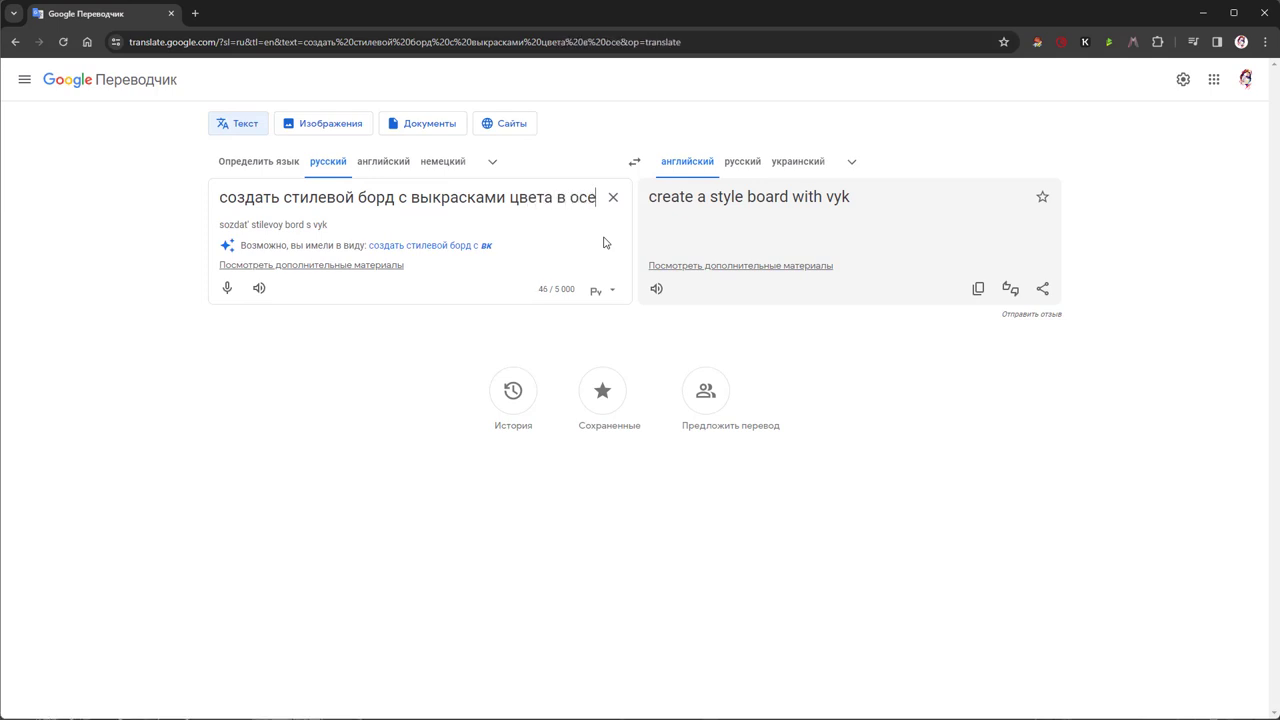
pyautogui.write('нней цвето')
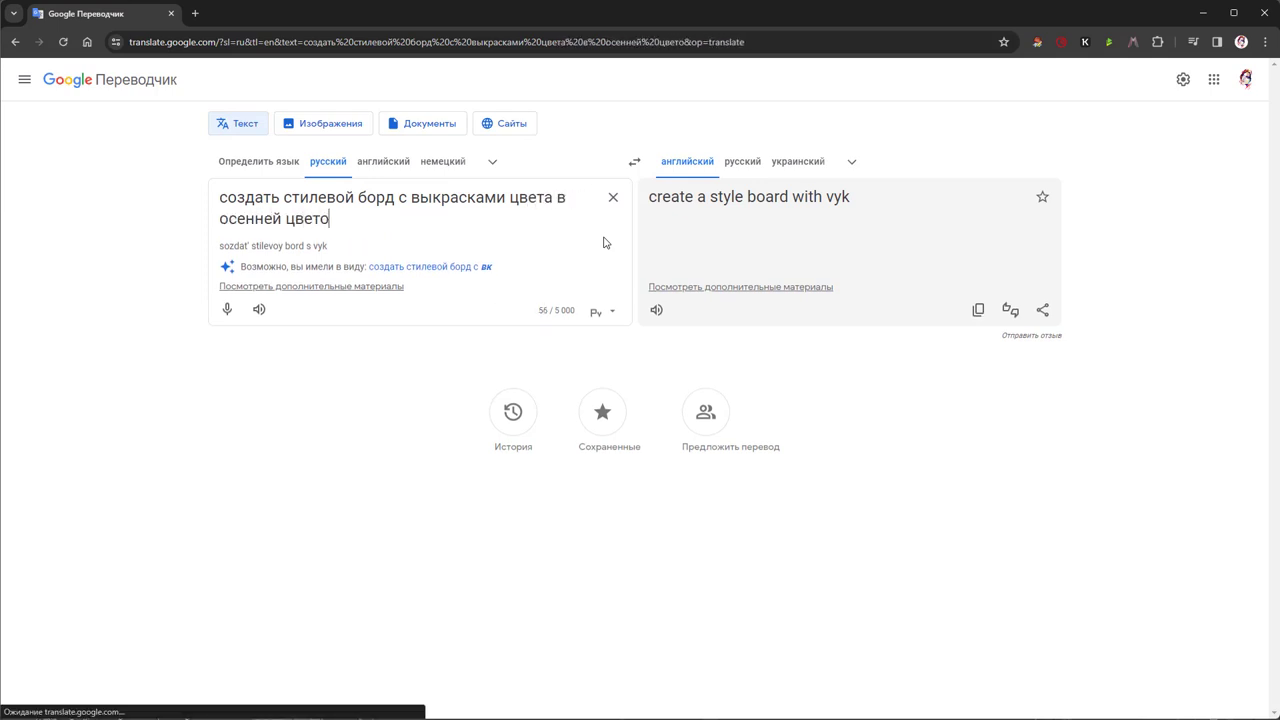
pyautogui.write('вой гамме')
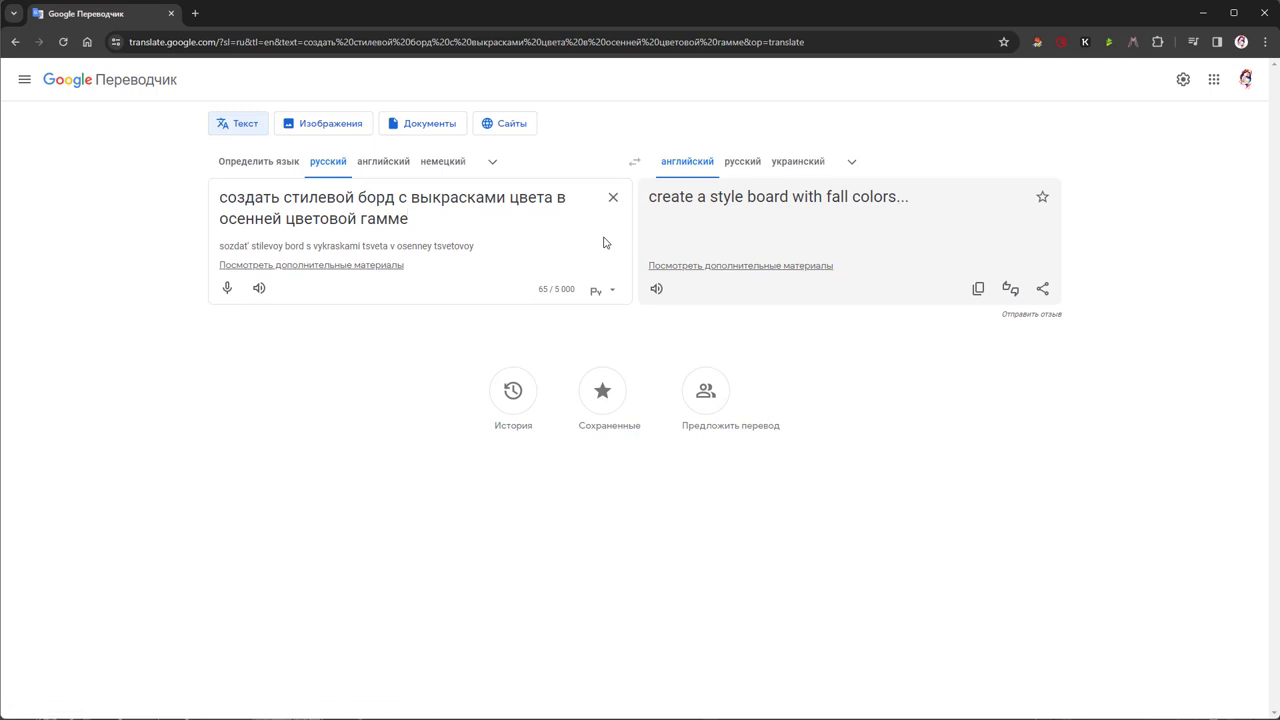
pyautogui.moveTo(997, 200); pyautogui.dragTo(658, 206)
pyautogui.hotkey('ctrl', 'c')
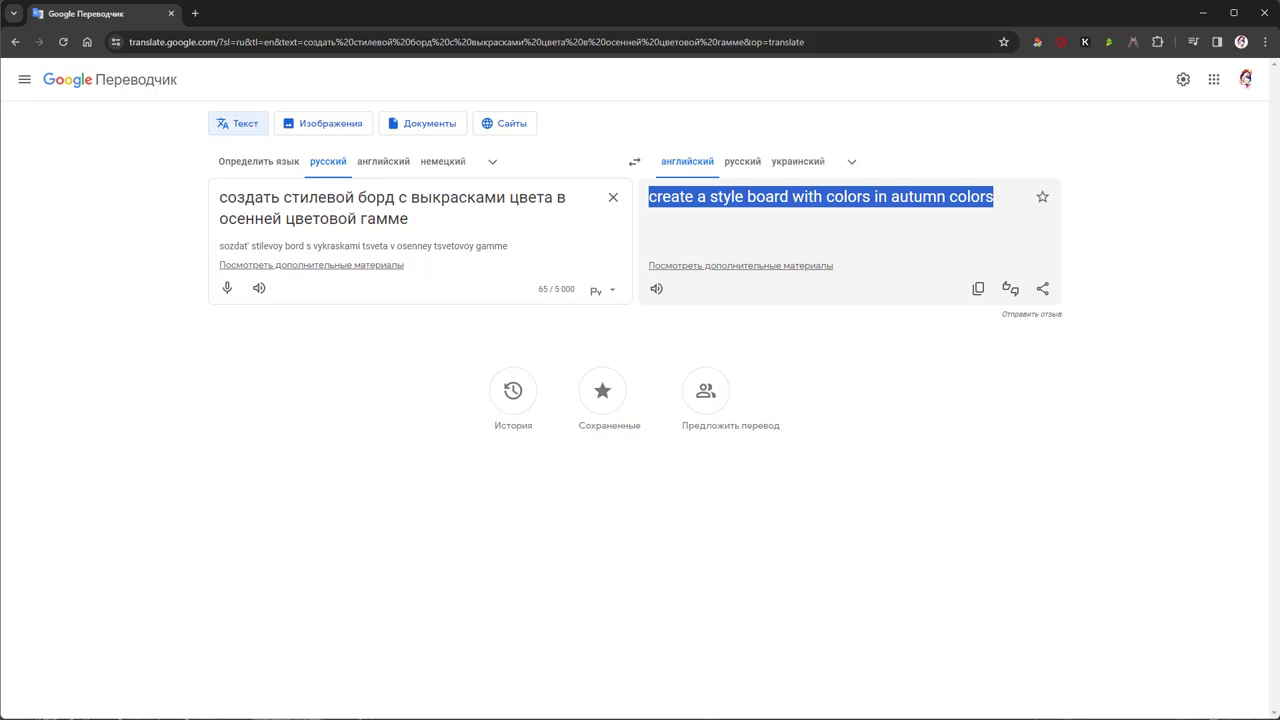
pyautogui.click(1048, 714)
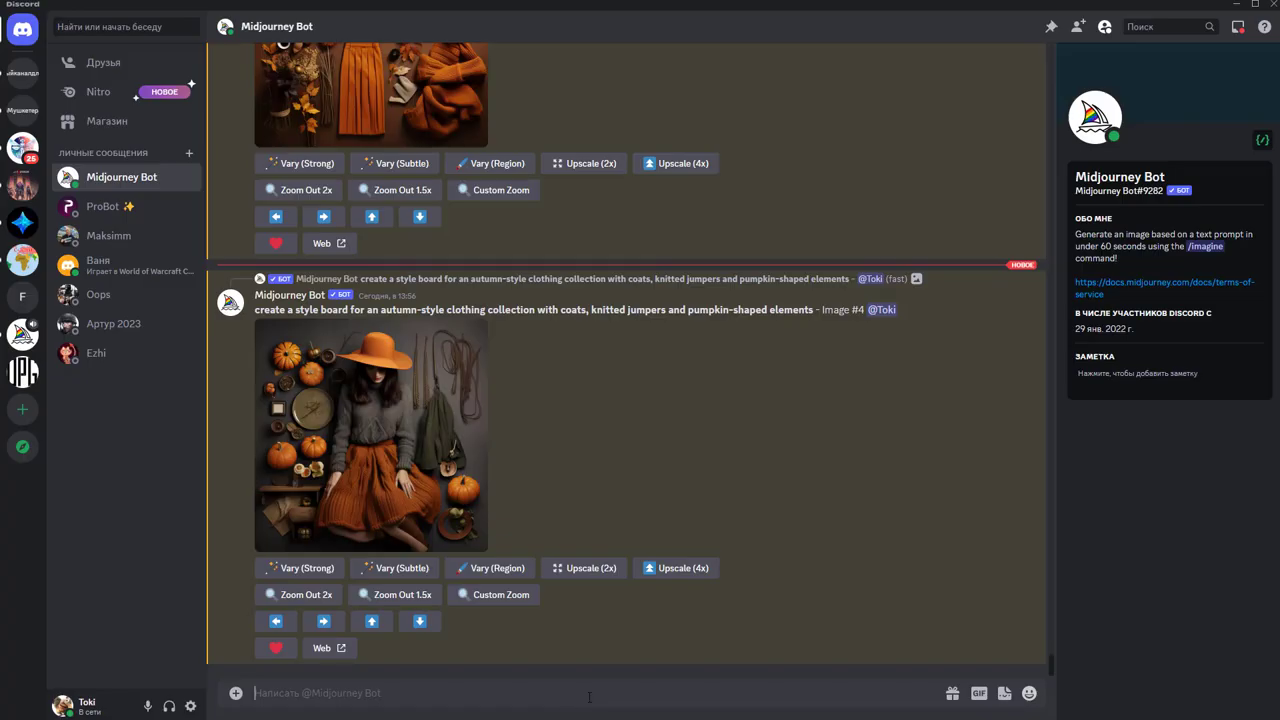
# Send 'create a style board with colors in autumn colors' as a Midjourney /imagine prompt
pyautogui.write('/')
pyautogui.click(504, 450)
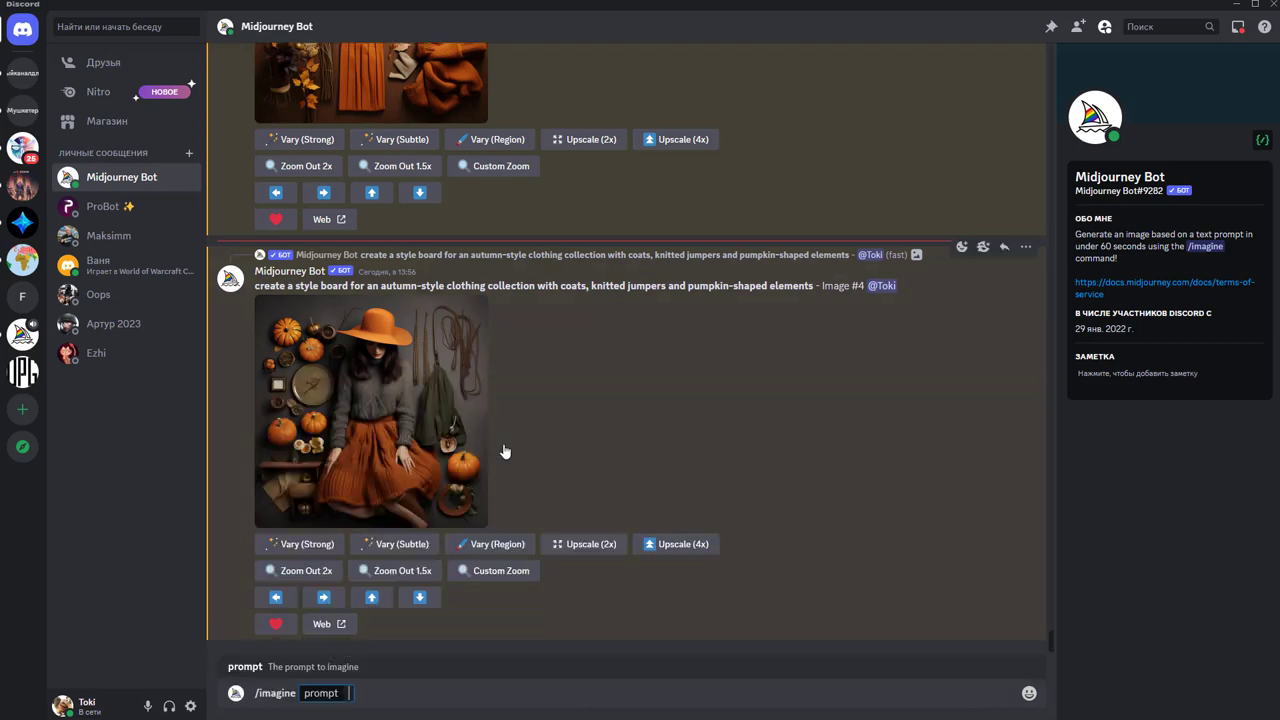
pyautogui.hotkey('ctrl', 'v')
pyautogui.press('Return')
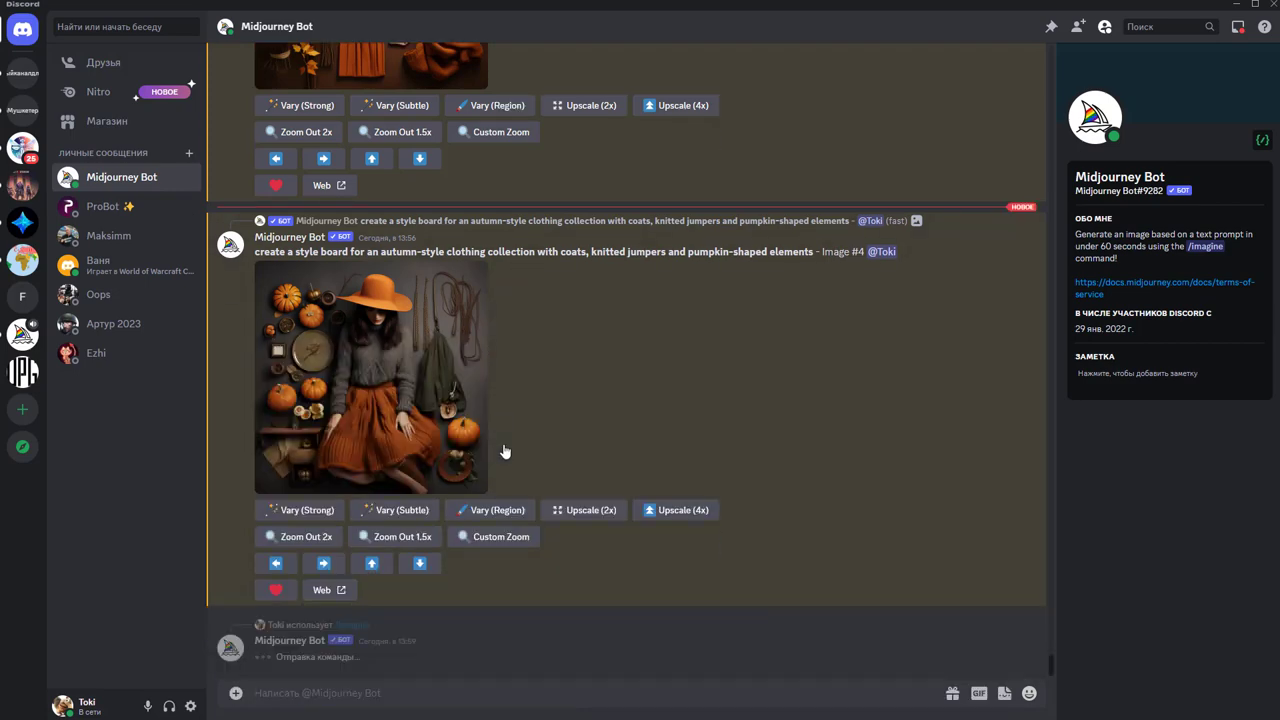
# Send a second /imagine prompt reworded to 'color board in autumn colors'
pyautogui.write('/')
pyautogui.click(505, 452)
pyautogui.hotkey('ctrl', 'v')
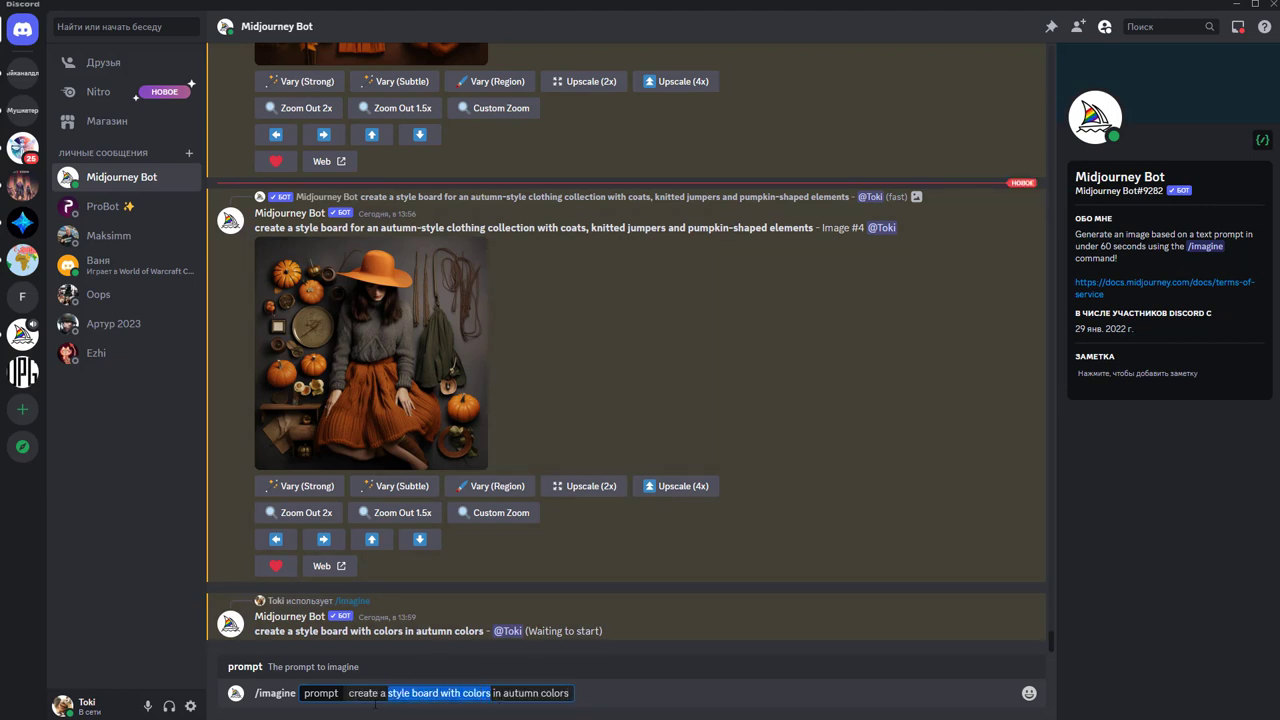
pyautogui.moveTo(490, 693); pyautogui.dragTo(349, 693)
pyautogui.press('BackSpace')
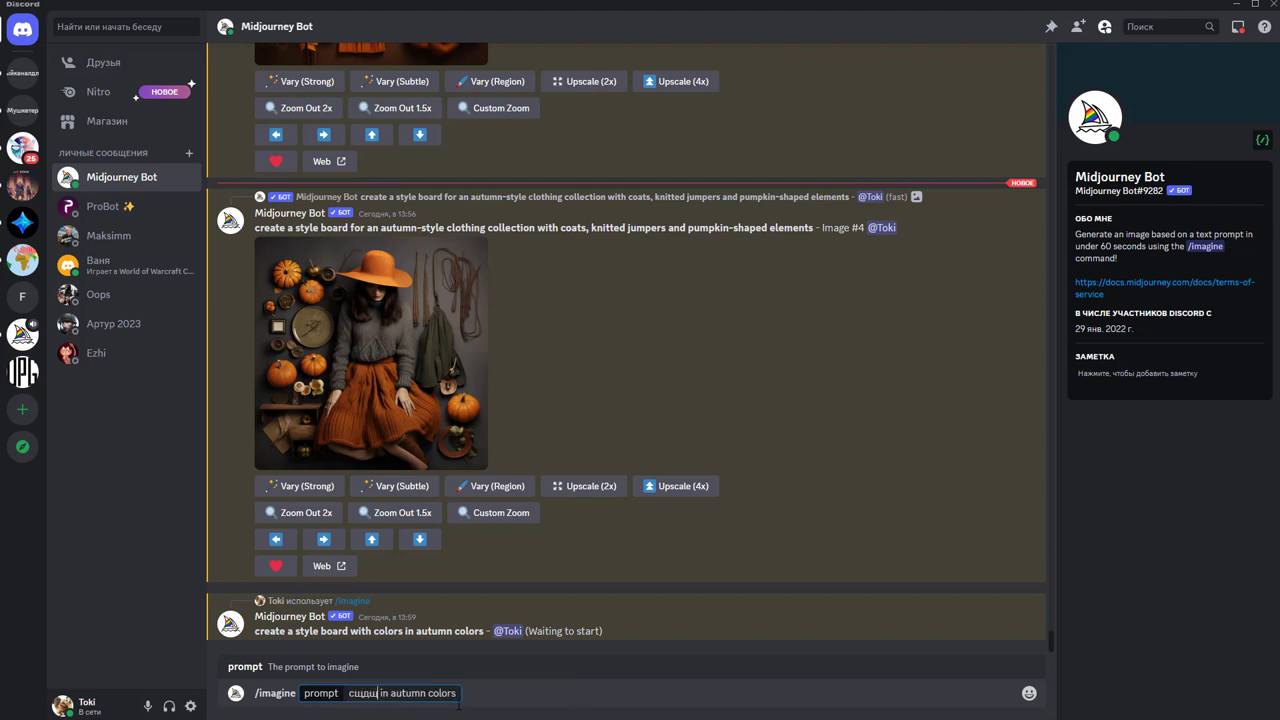
pyautogui.write('col')
pyautogui.write('or boa')
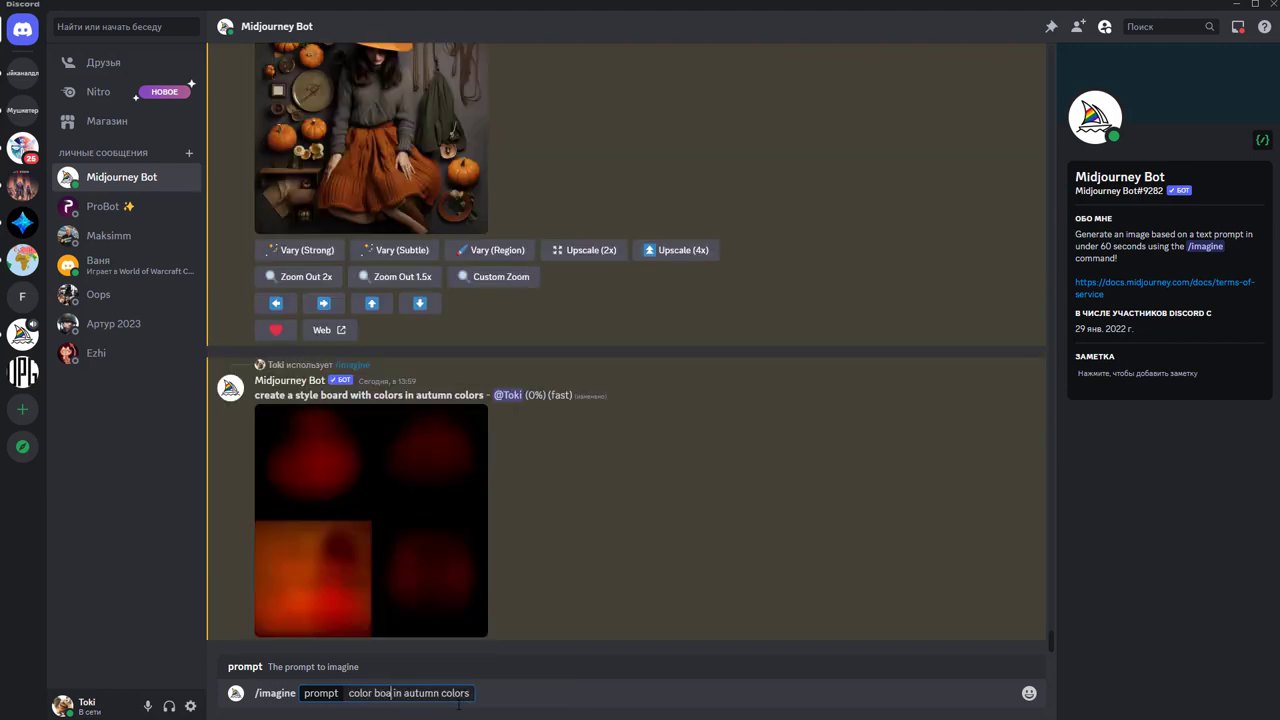
pyautogui.write('rd')
pyautogui.press('Return')
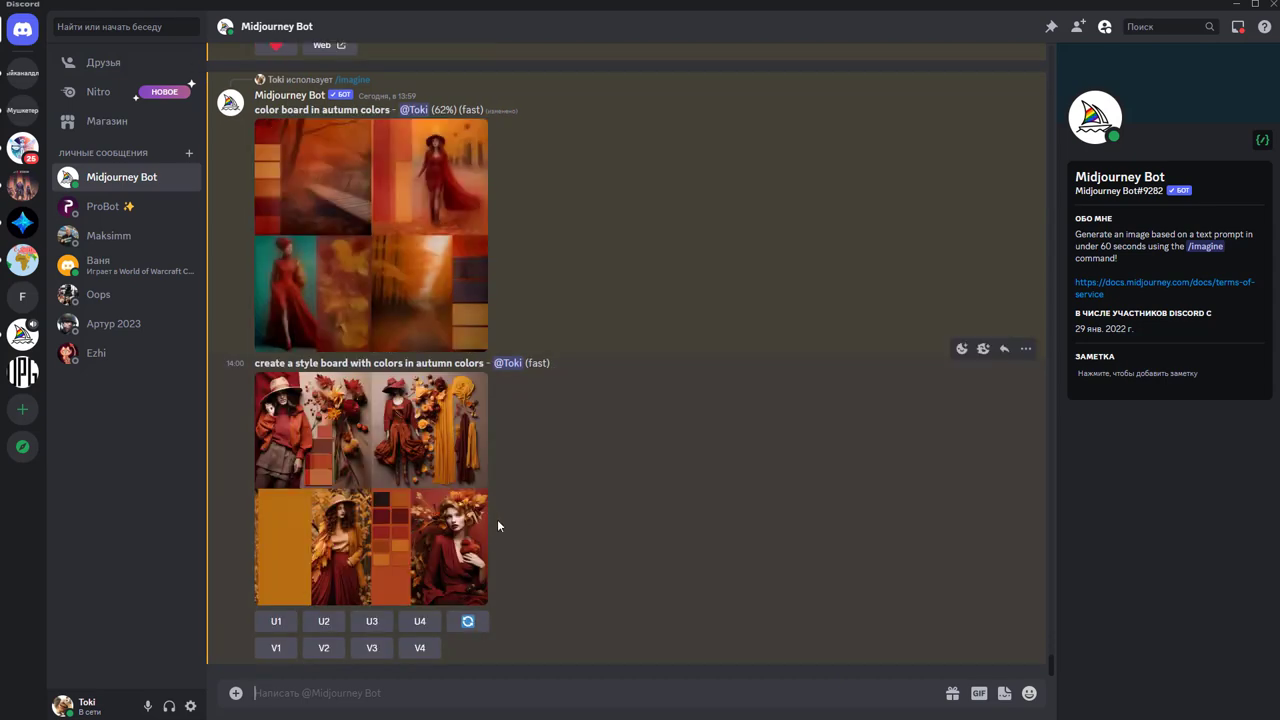
pyautogui.click(398, 511)
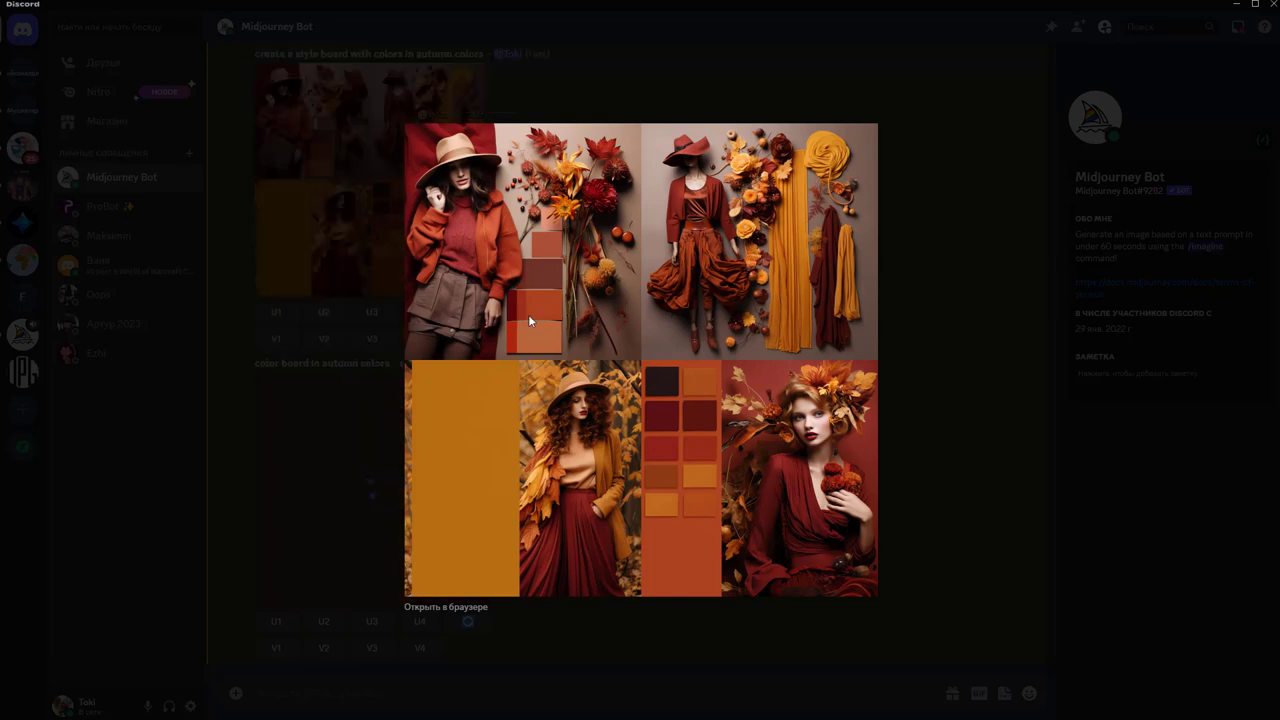
pyautogui.click(900, 266)
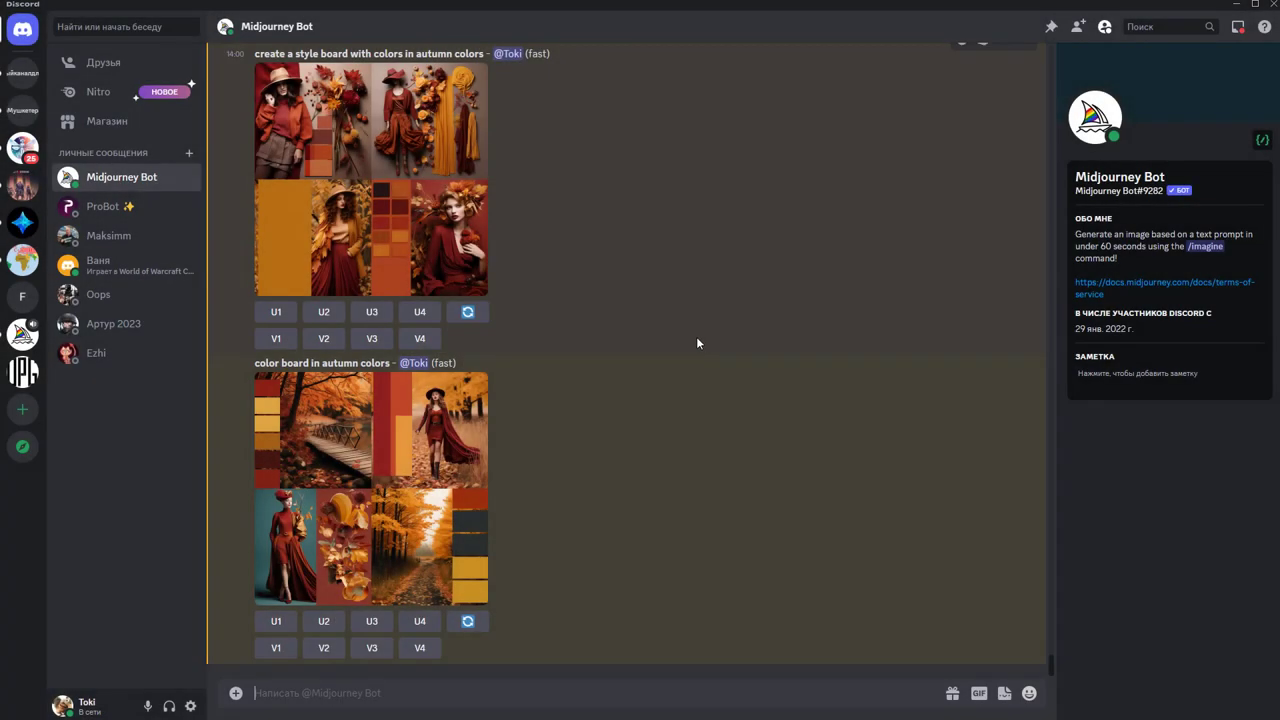
pyautogui.click(368, 486)
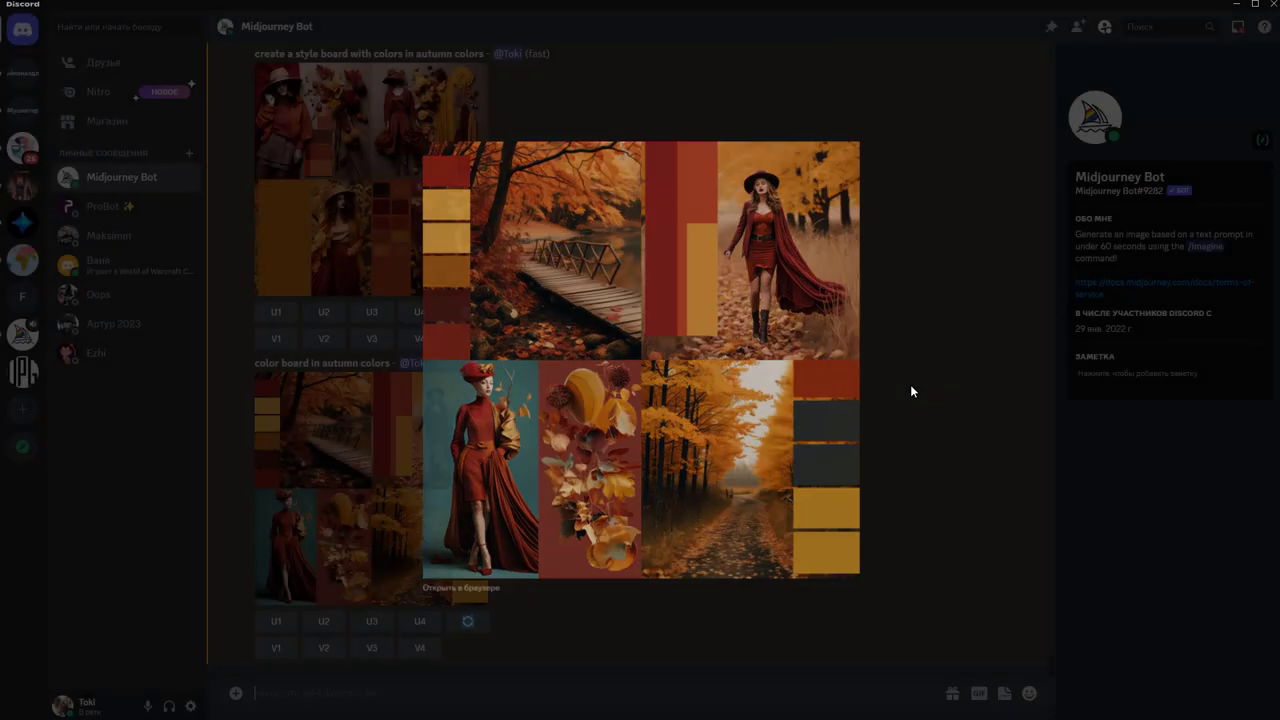
pyautogui.click(910, 390)
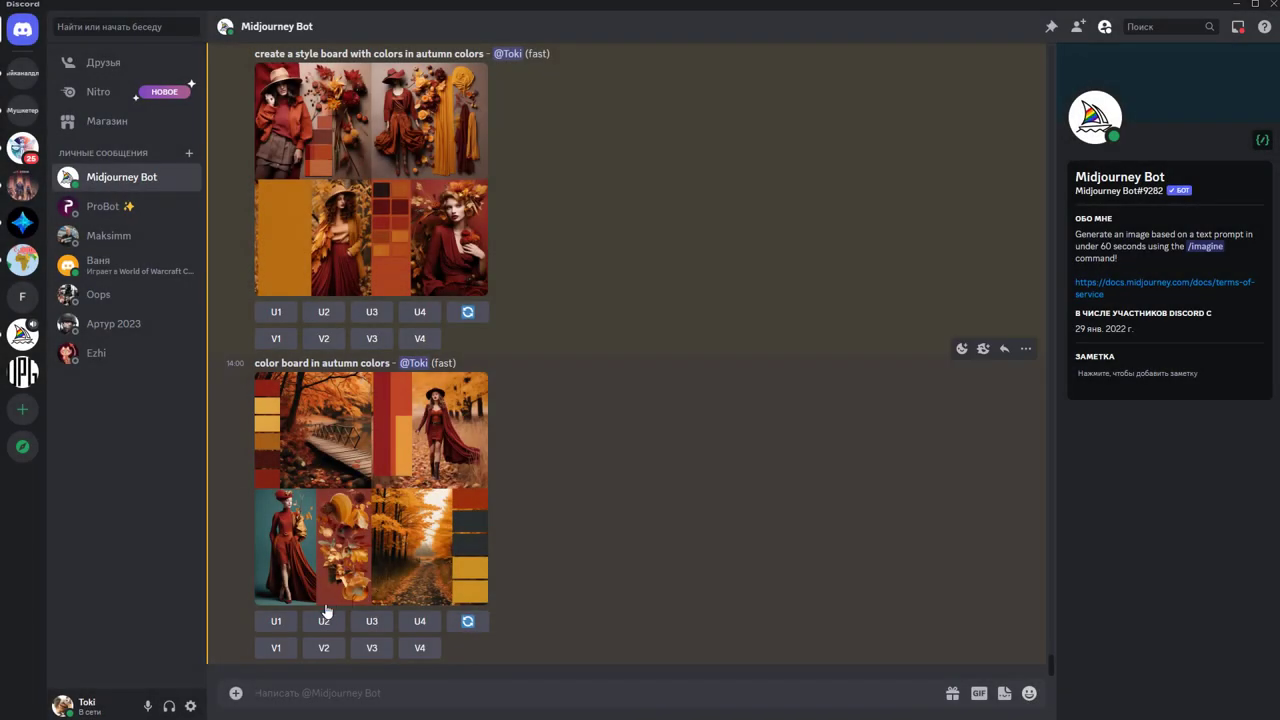
# Request V1 variations of the color board grid and V4 of the style board grid, then review the results
pyautogui.click(286, 658)
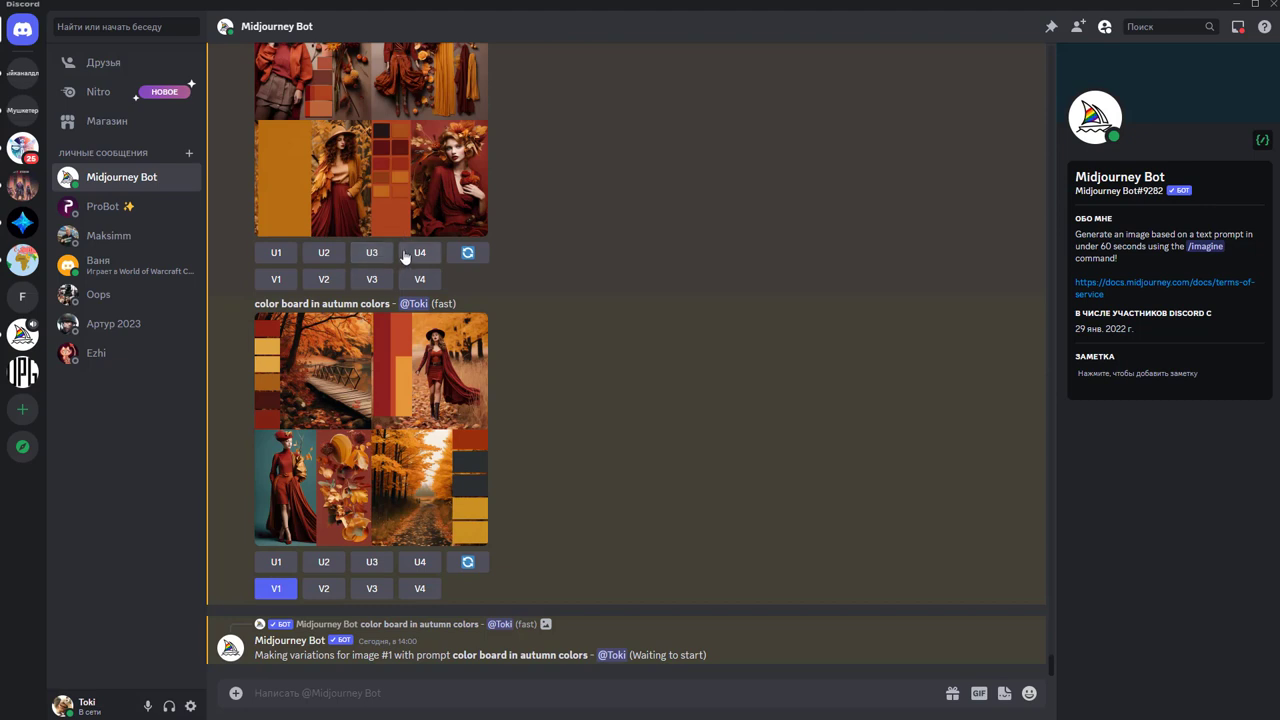
pyautogui.click(425, 283)
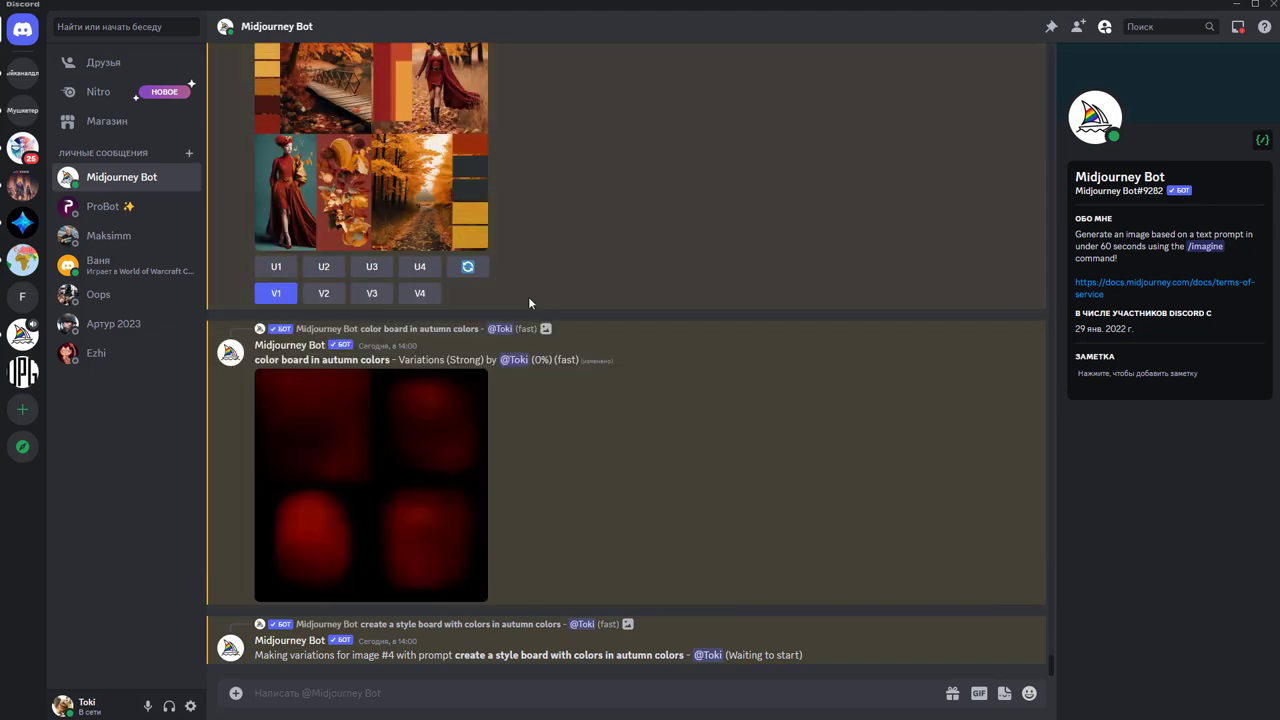
pyautogui.scroll(3, 552, 283)
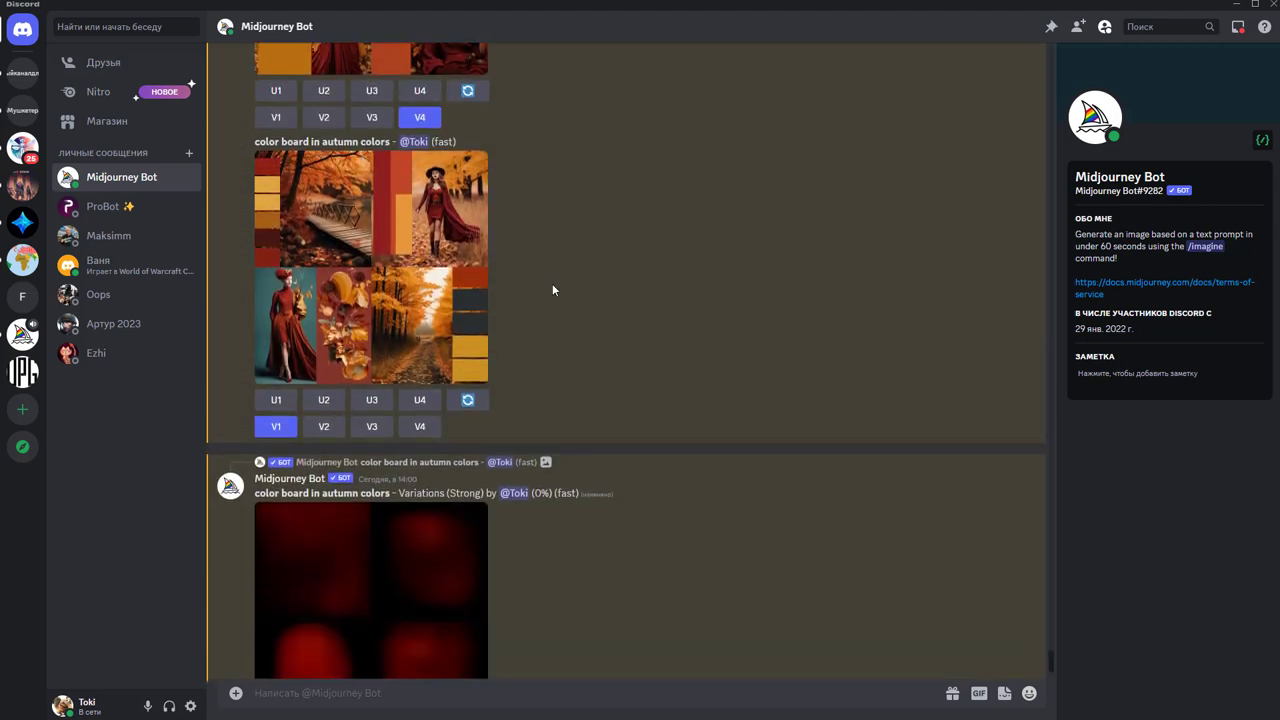
pyautogui.scroll(5, 543, 289)
pyautogui.scroll(2, 543, 289)
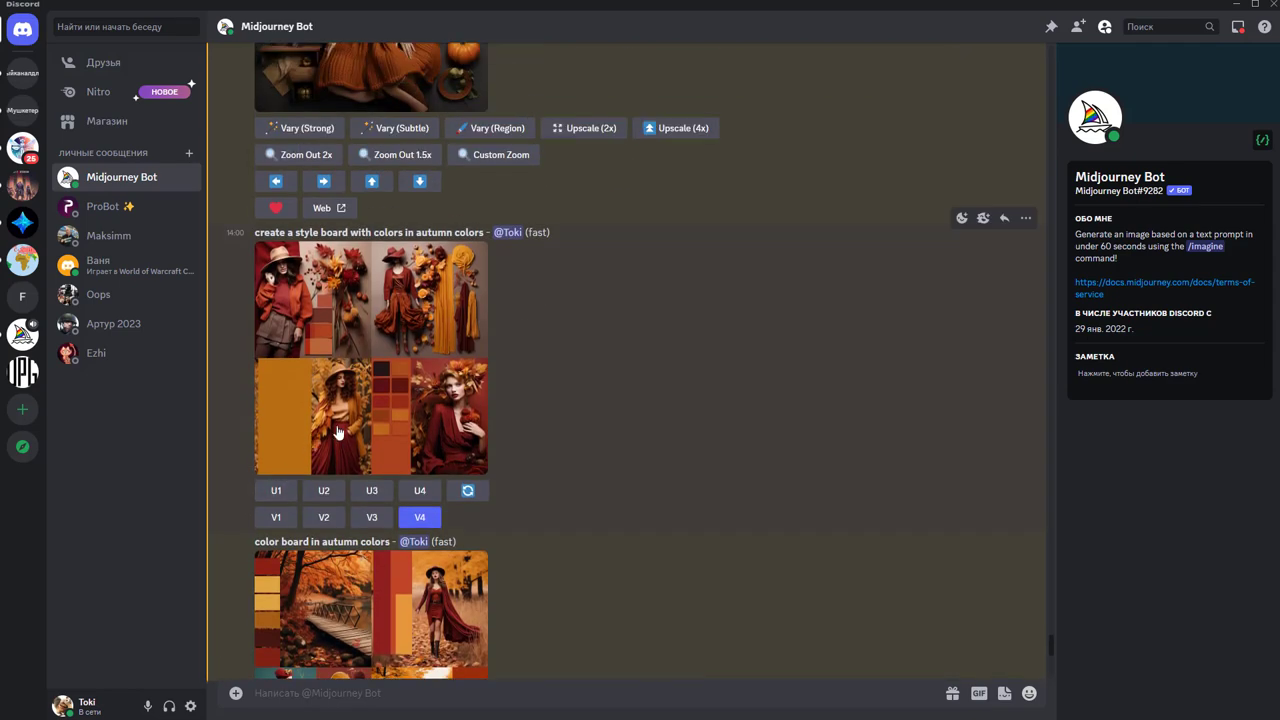
pyautogui.scroll(-5, 564, 414)
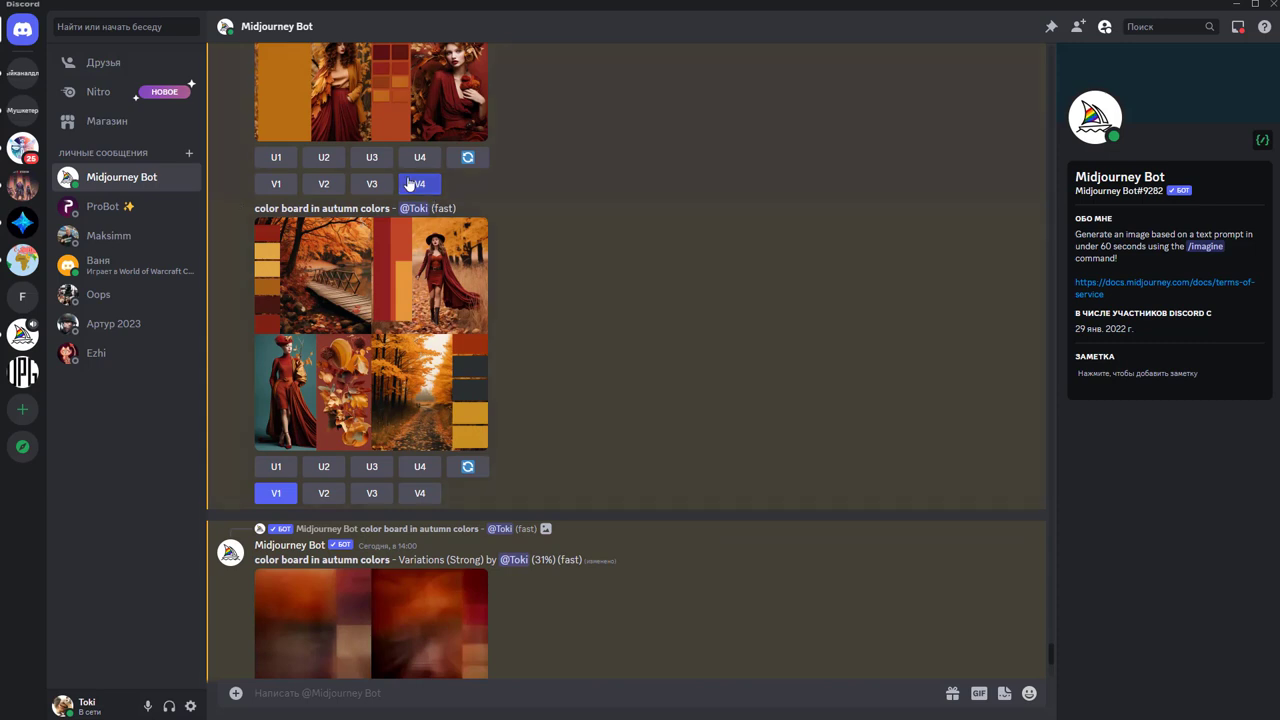
pyautogui.scroll(-4, 572, 276)
pyautogui.scroll(-2, 572, 276)
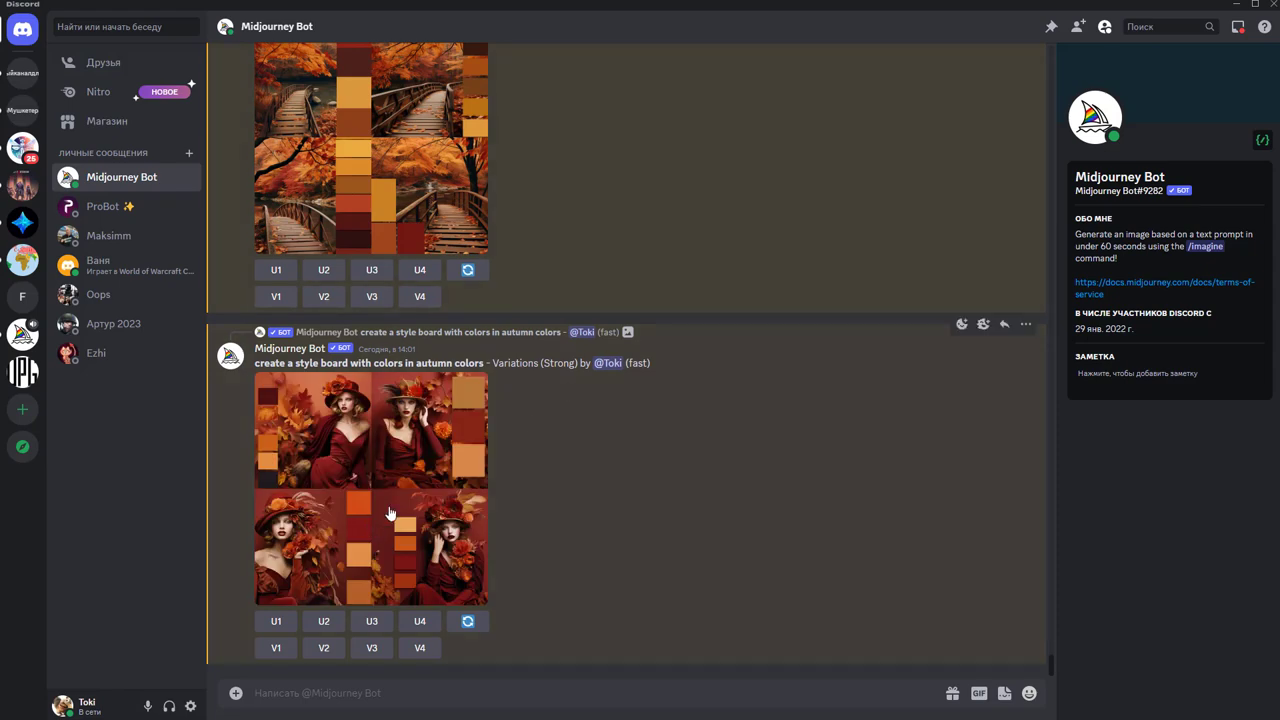
# Preview the new women-in-hats and forest-bridge variation grids enlarged, one after another
pyautogui.click(390, 513)
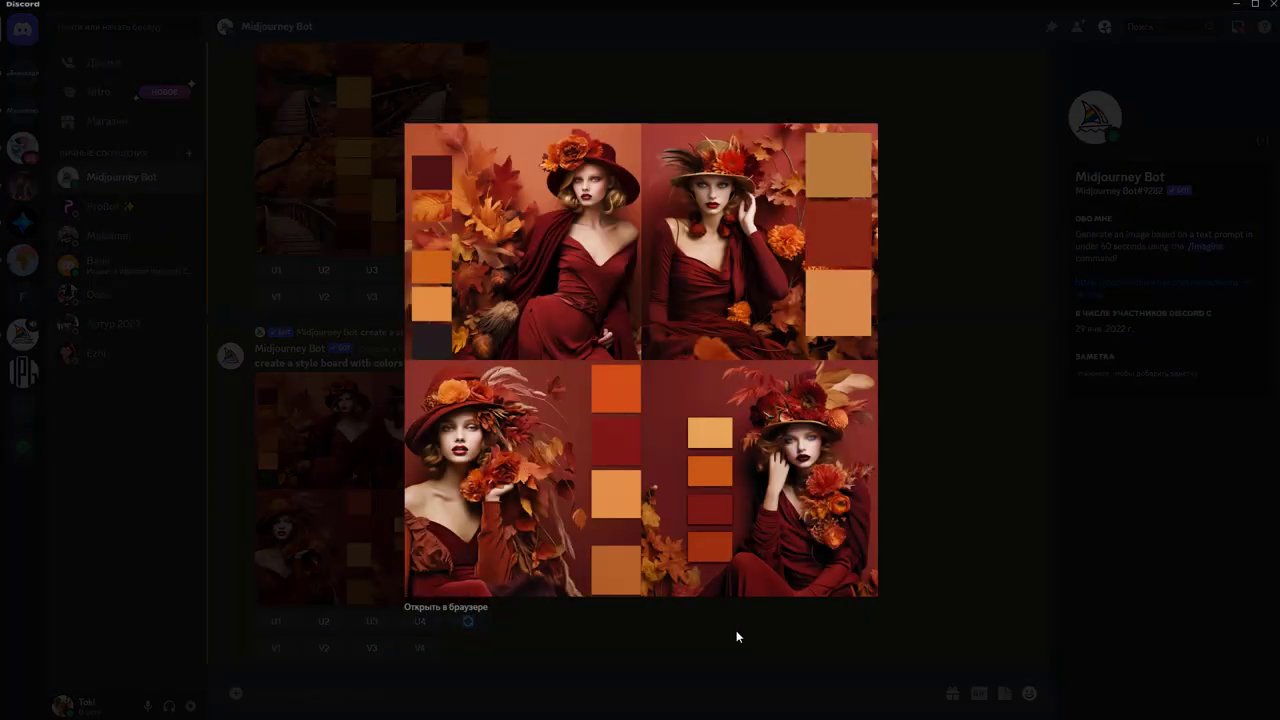
pyautogui.click(681, 662)
pyautogui.click(350, 142)
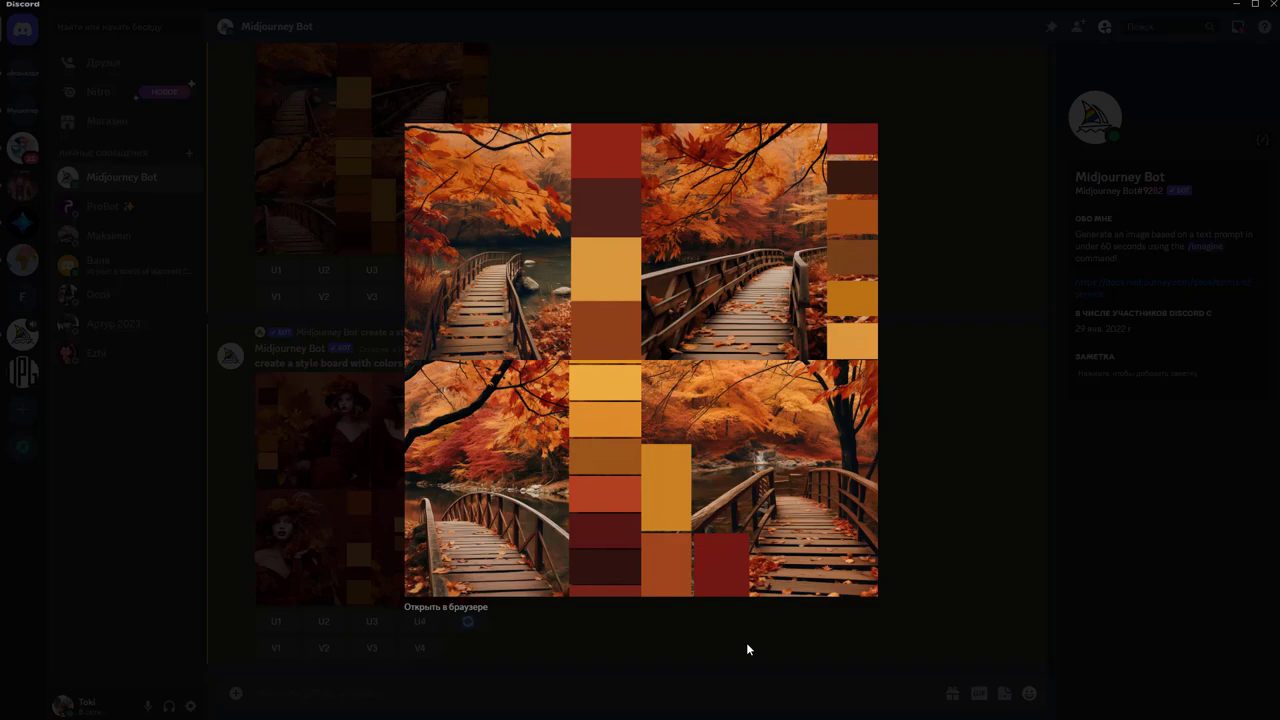
pyautogui.click(746, 642)
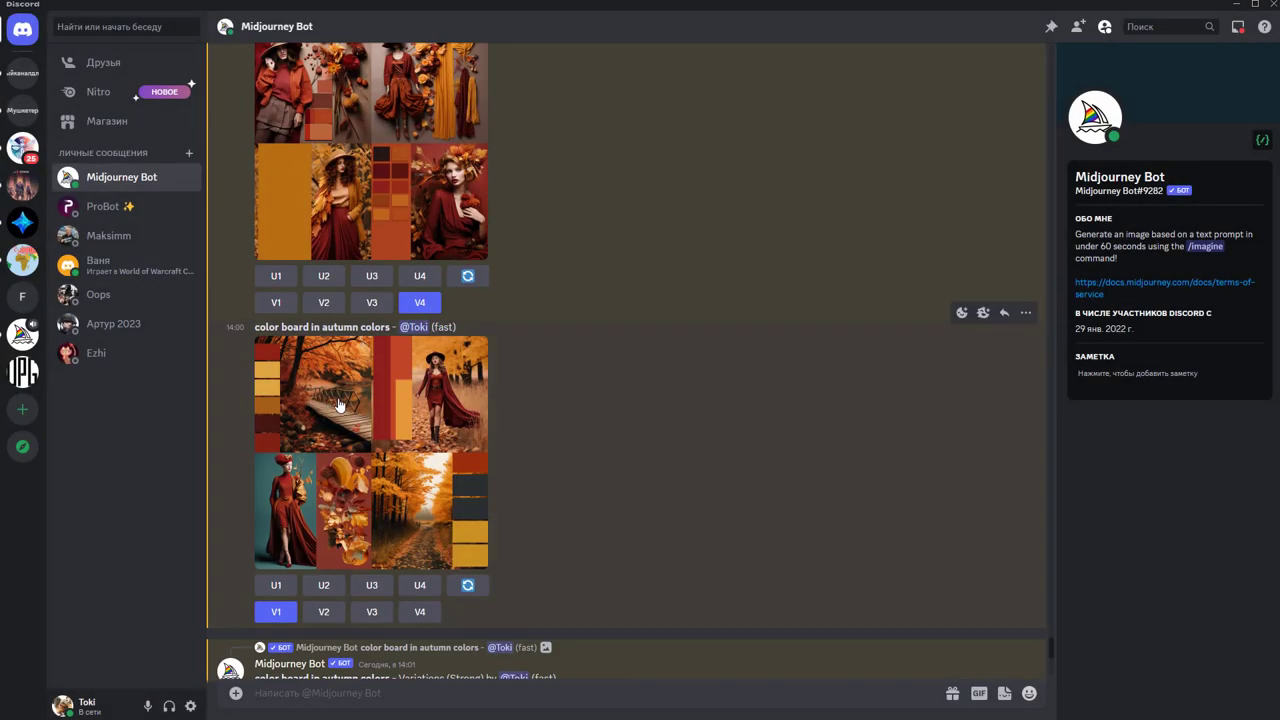
pyautogui.click(340, 404)
pyautogui.click(697, 660)
pyautogui.click(420, 470)
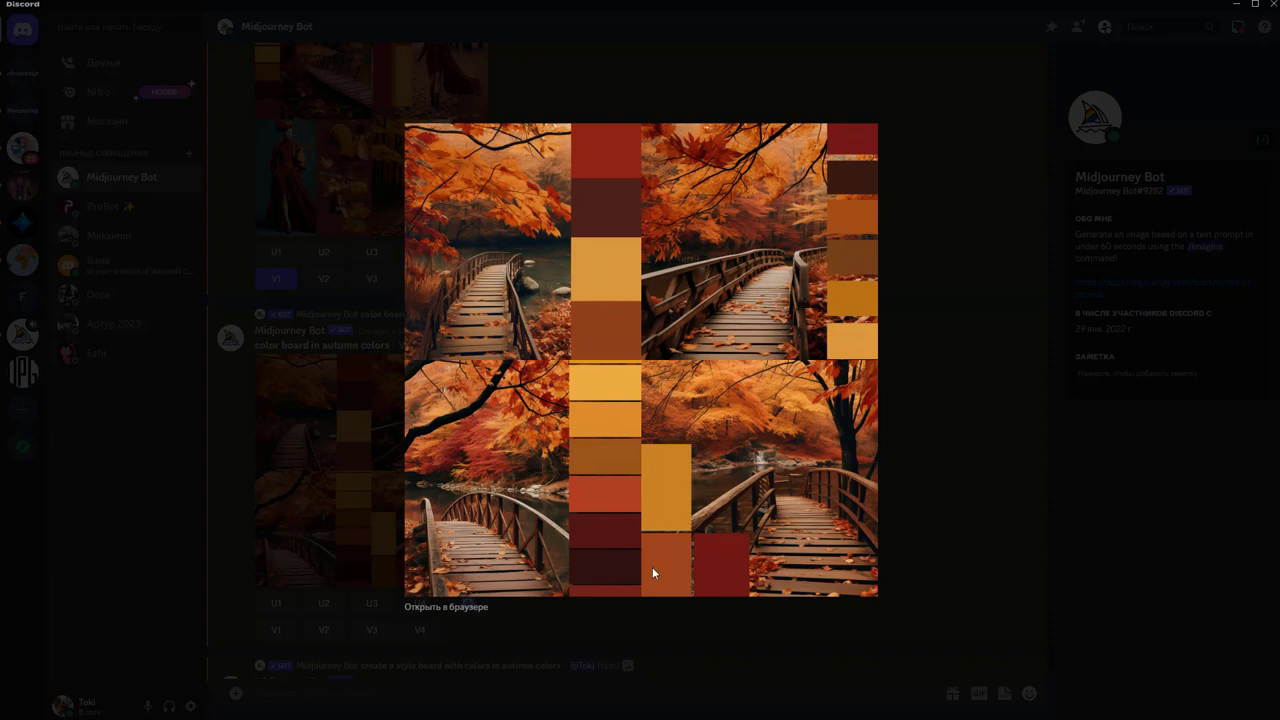
pyautogui.click(697, 647)
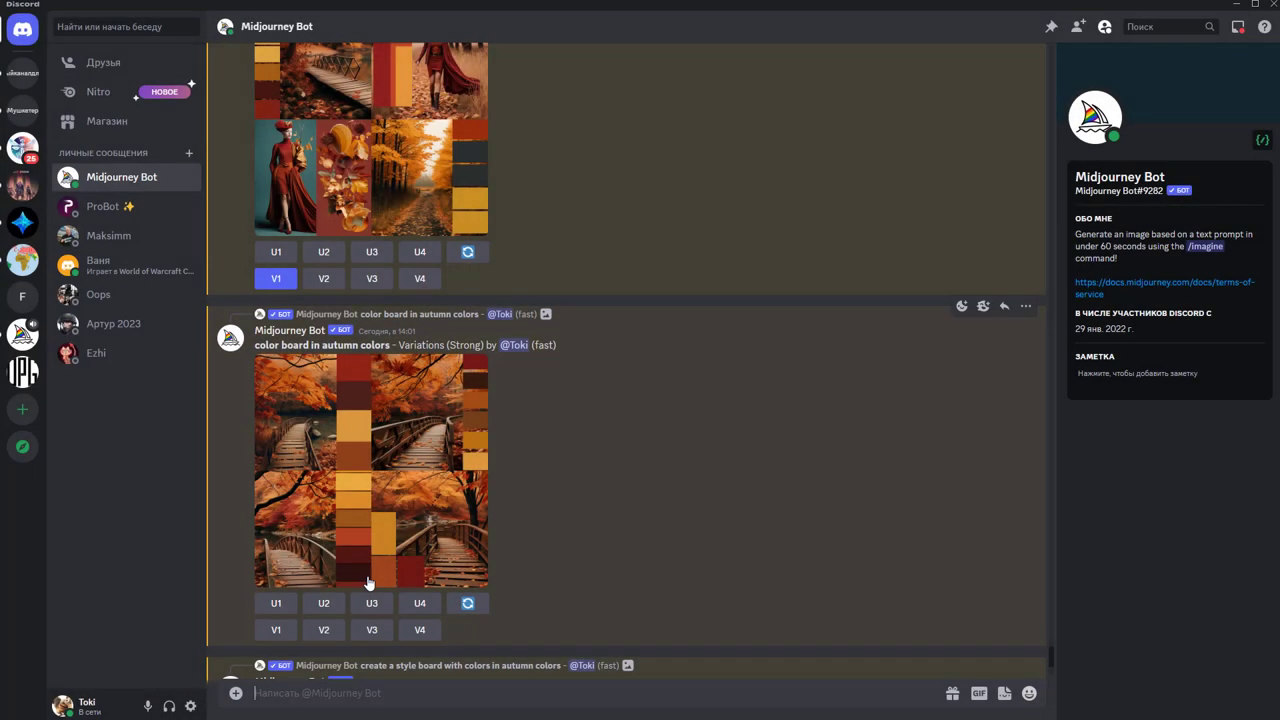
# Upscale the first bridge colour board (U1), save it to the Desktop and copy it to the clipboard
pyautogui.click(276, 605)
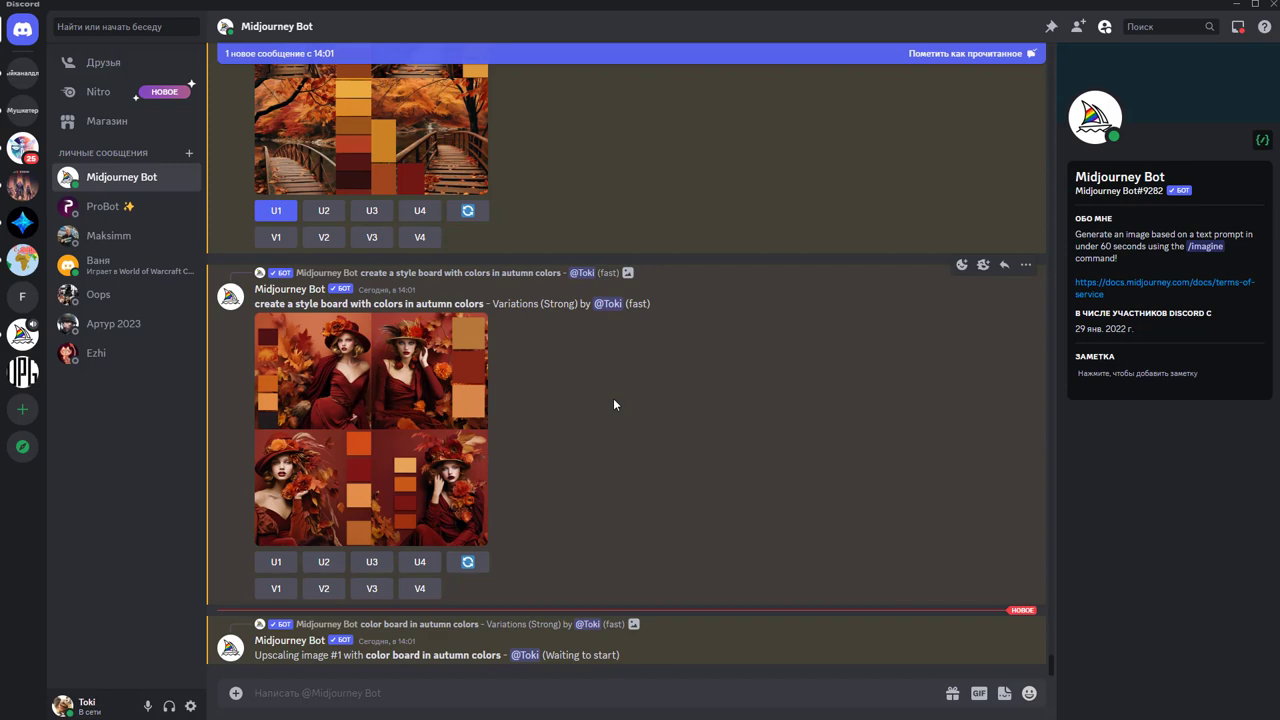
pyautogui.click(410, 400)
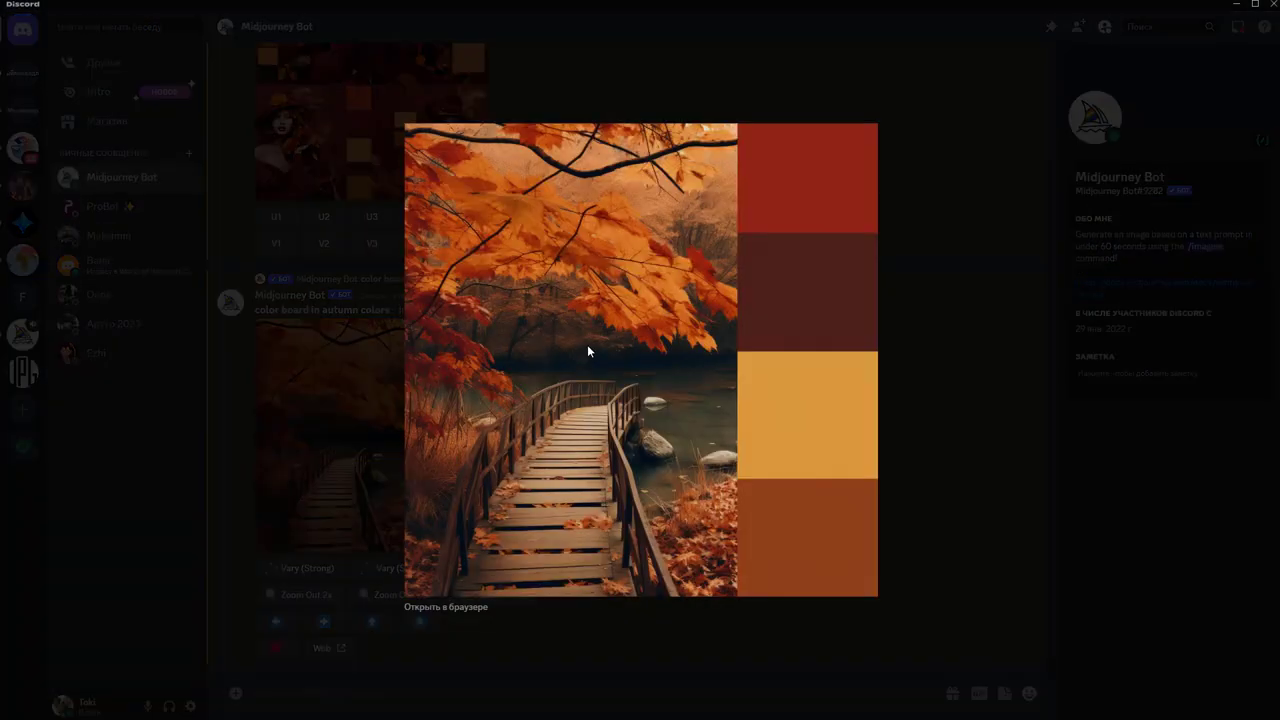
pyautogui.rightClick(607, 338)
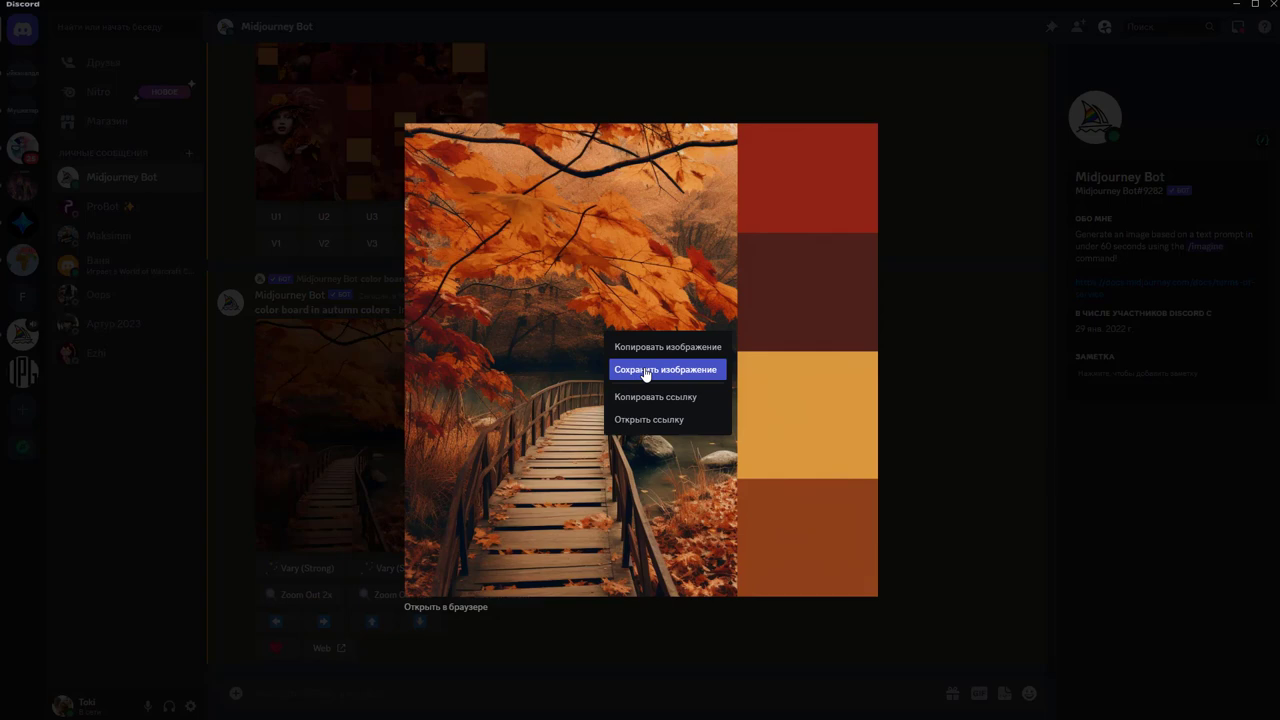
pyautogui.click(645, 370)
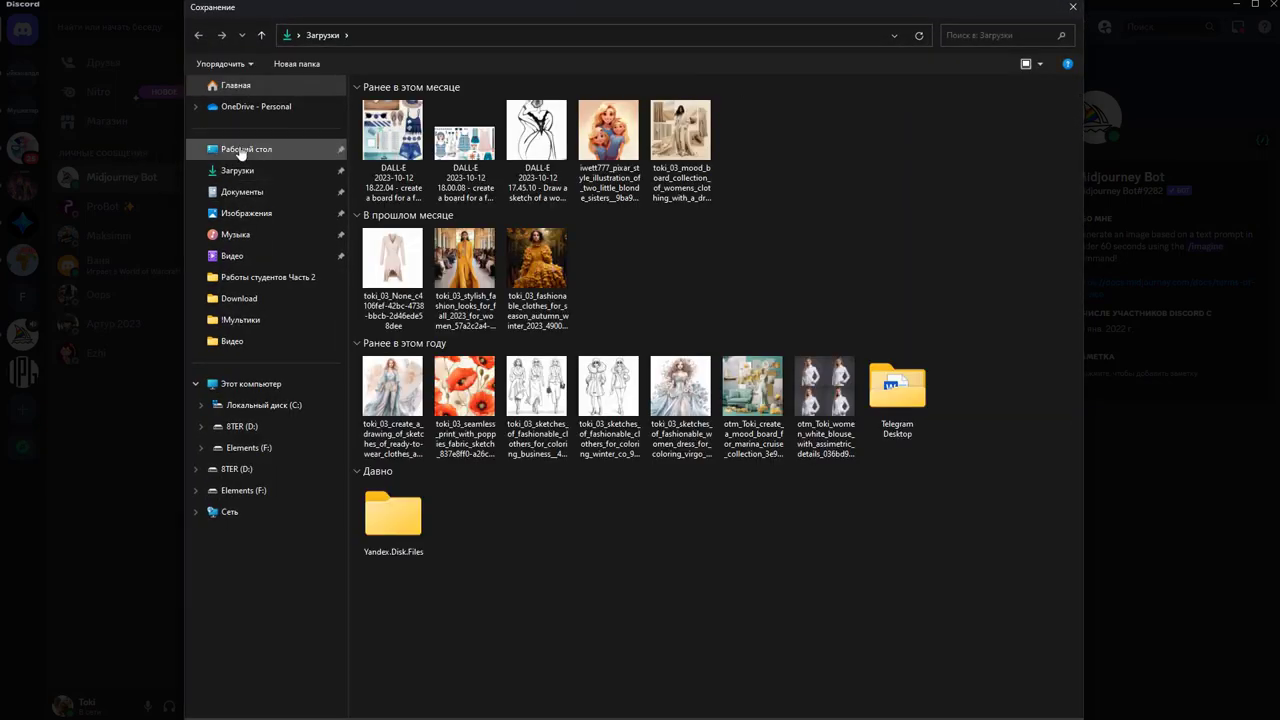
pyautogui.click(240, 149)
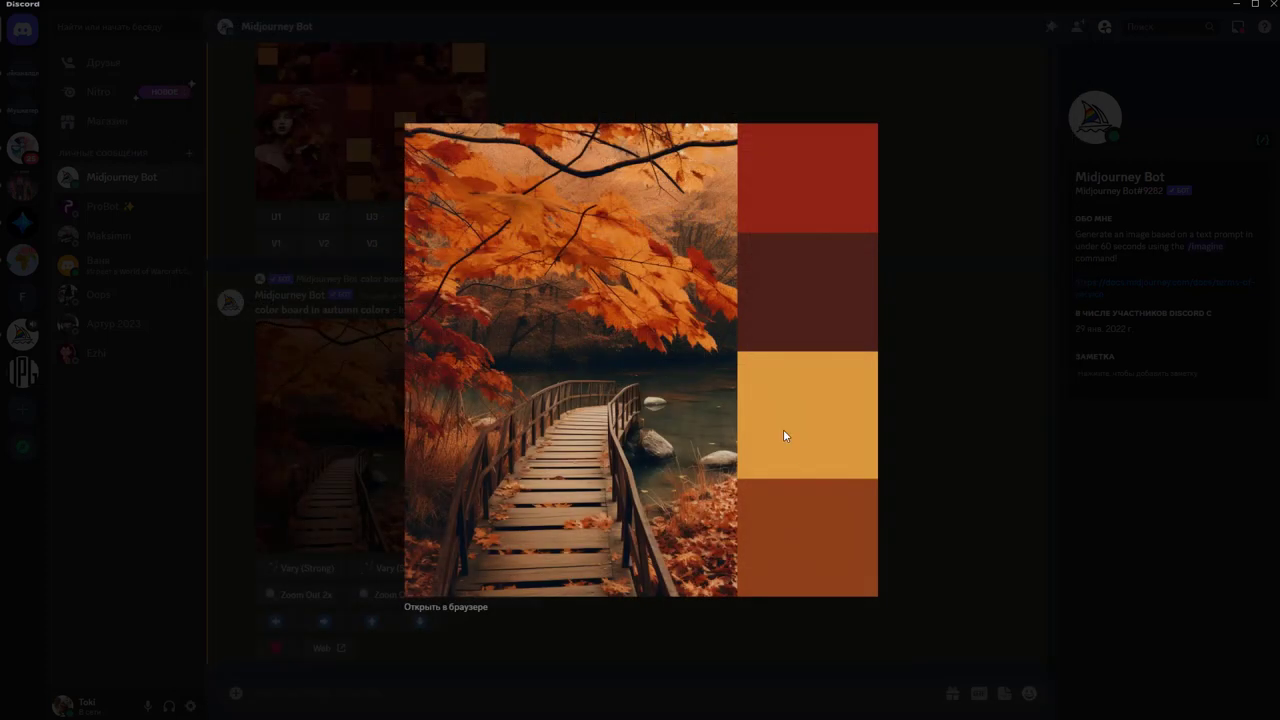
pyautogui.rightClick(707, 368)
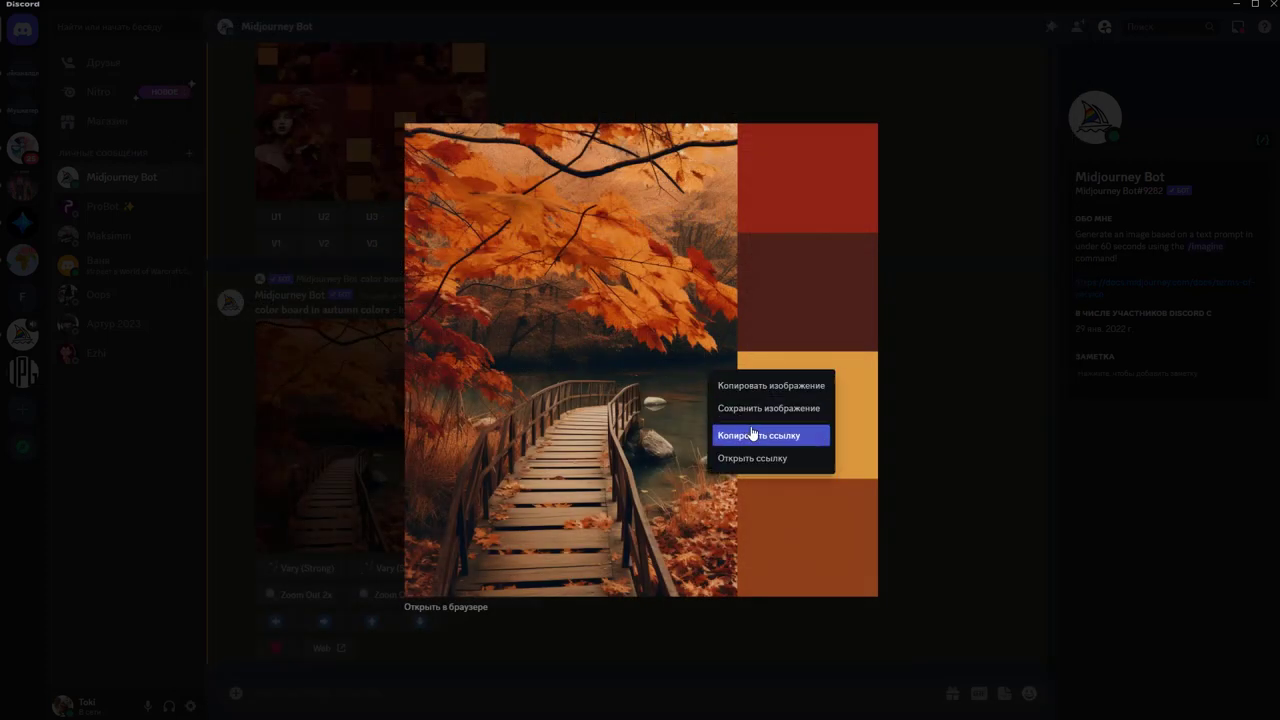
pyautogui.click(757, 386)
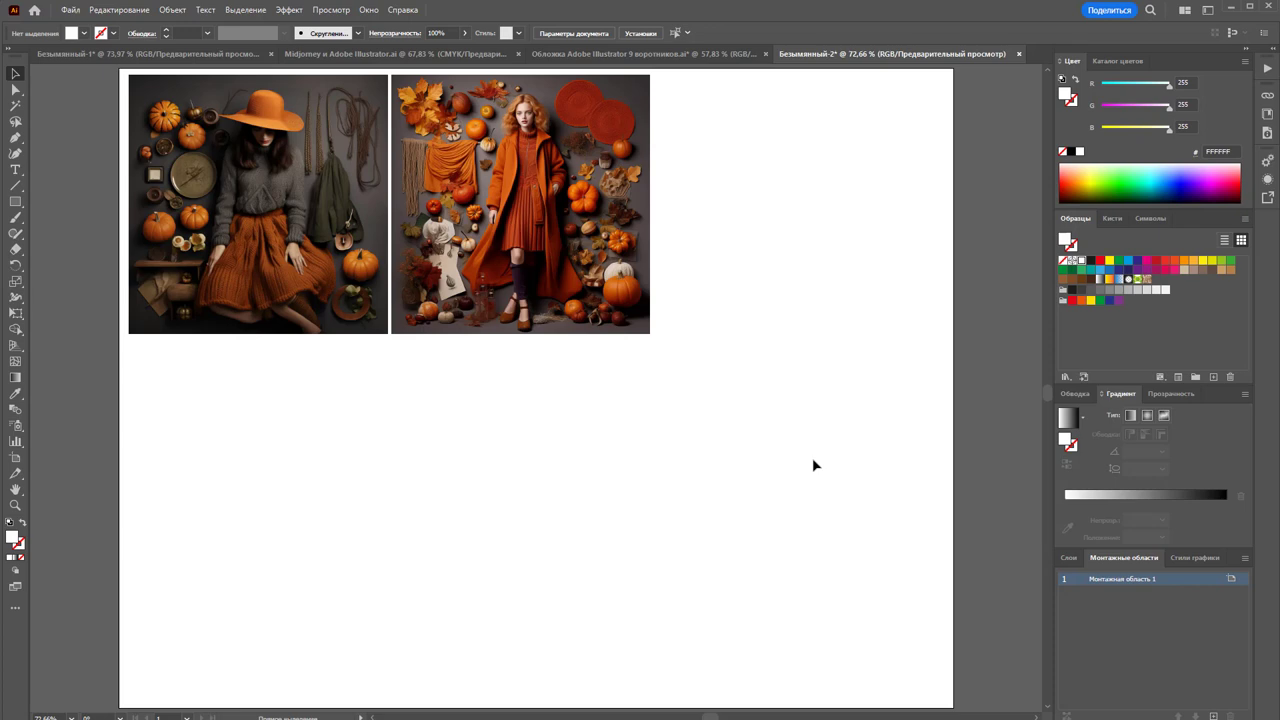
# Paste the bridge colour board and scale it to the photos' height, placed right of them
pyautogui.hotkey('ctrl', 'v')
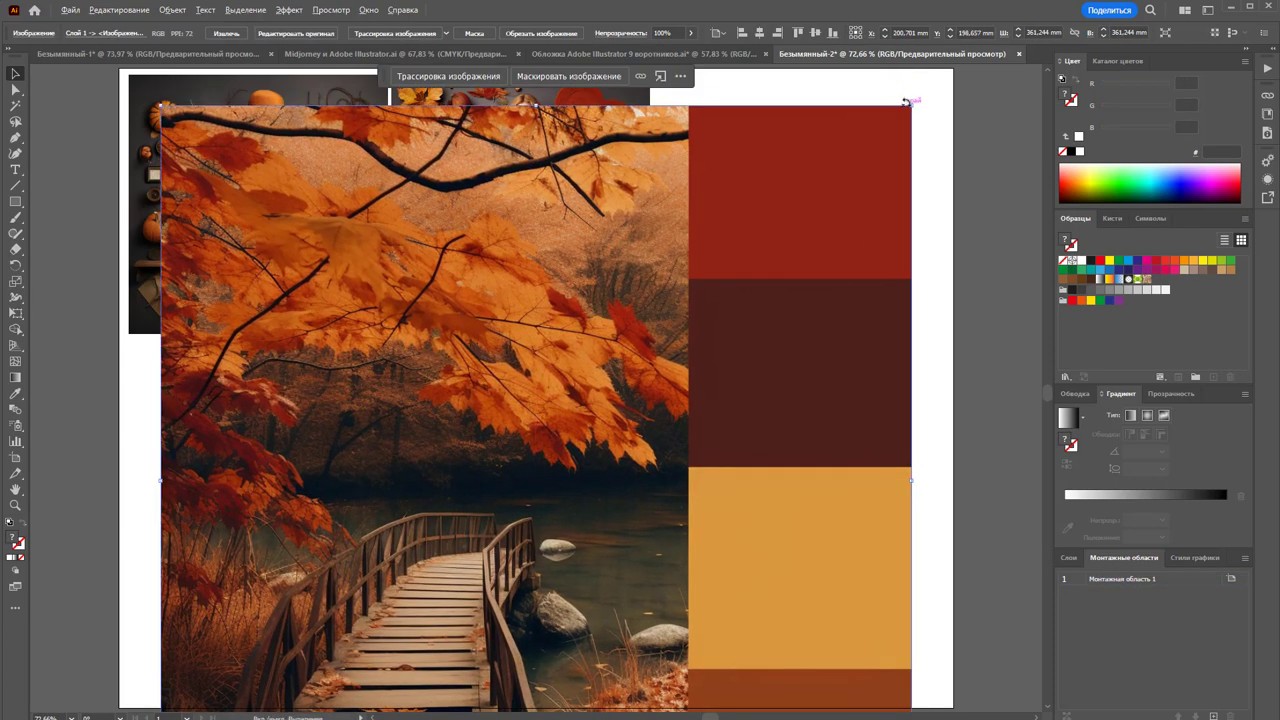
pyautogui.moveTo(905, 101); pyautogui.dragTo(817, 343)
pyautogui.moveTo(498, 492)
pyautogui.mouseDown()
pyautogui.moveTo(738, 347)
pyautogui.moveTo(754, 229)
pyautogui.mouseUp()
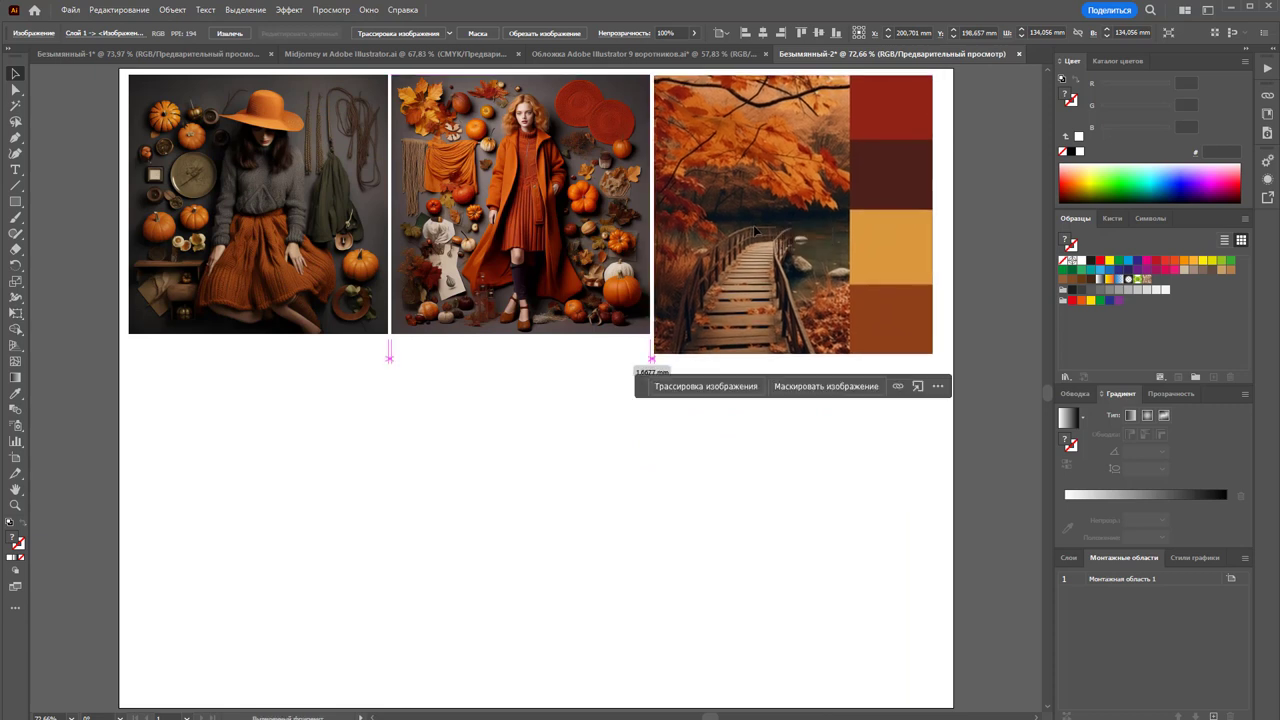
pyautogui.moveTo(932, 354); pyautogui.dragTo(933, 355)
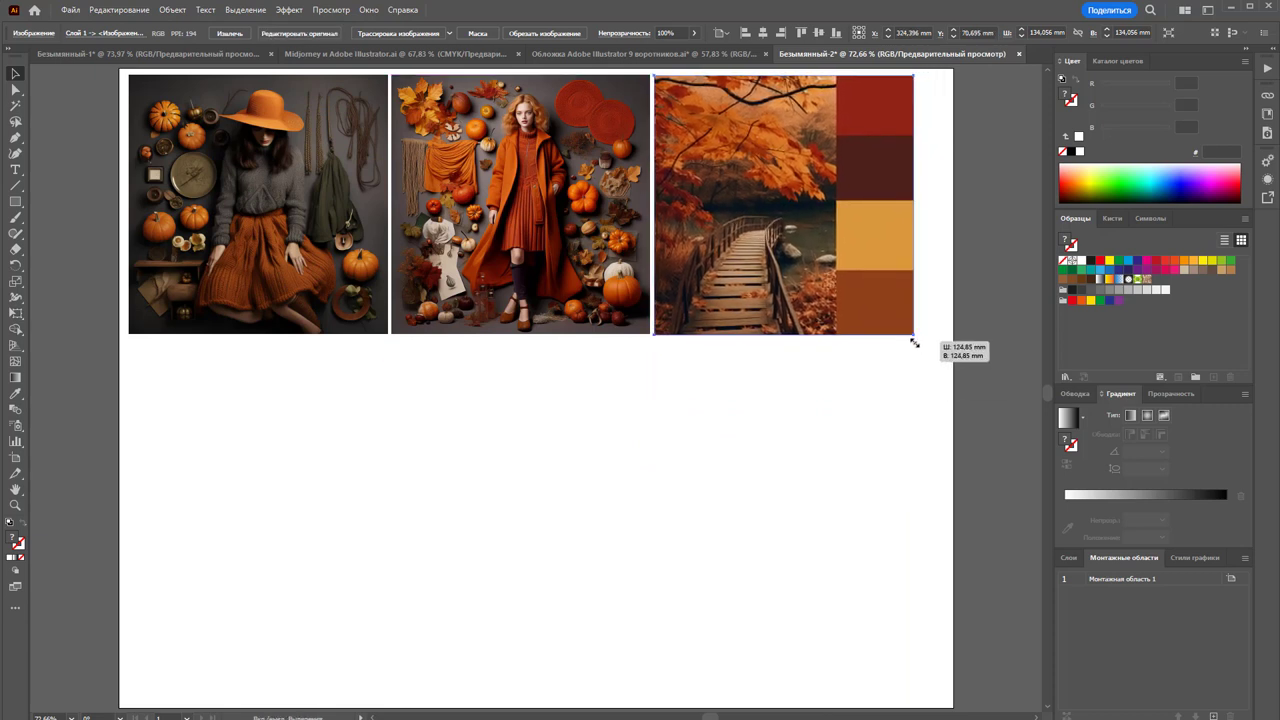
pyautogui.click(791, 451)
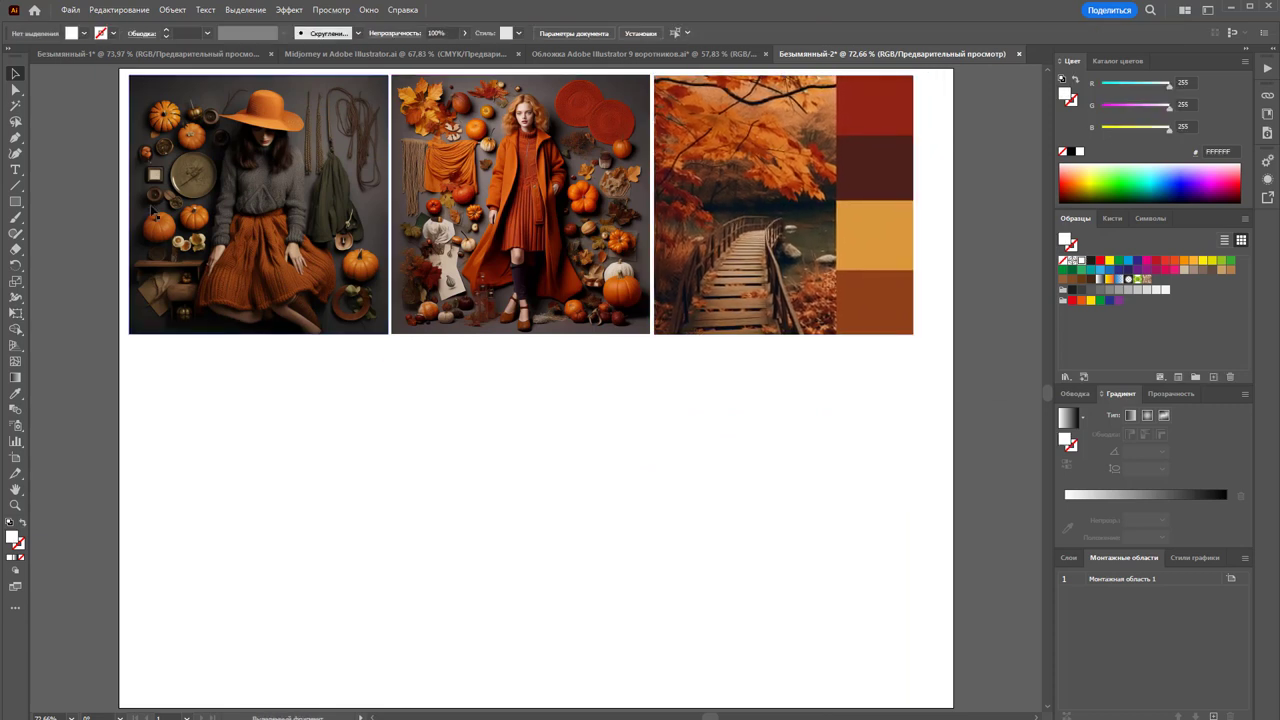
pyautogui.click(15, 201)
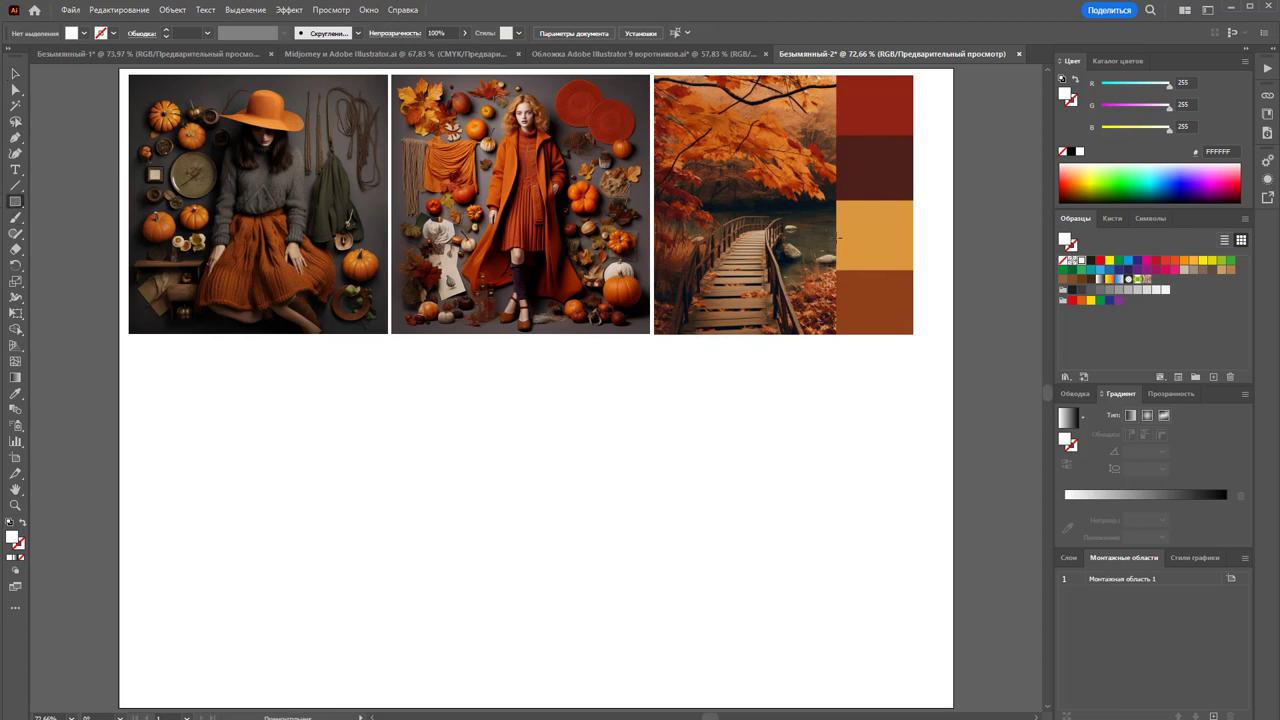
# Draw a rectangle over the bridge board's swatch column and fill it with grey from the middle photo
pyautogui.moveTo(838, 238); pyautogui.dragTo(912, 285)
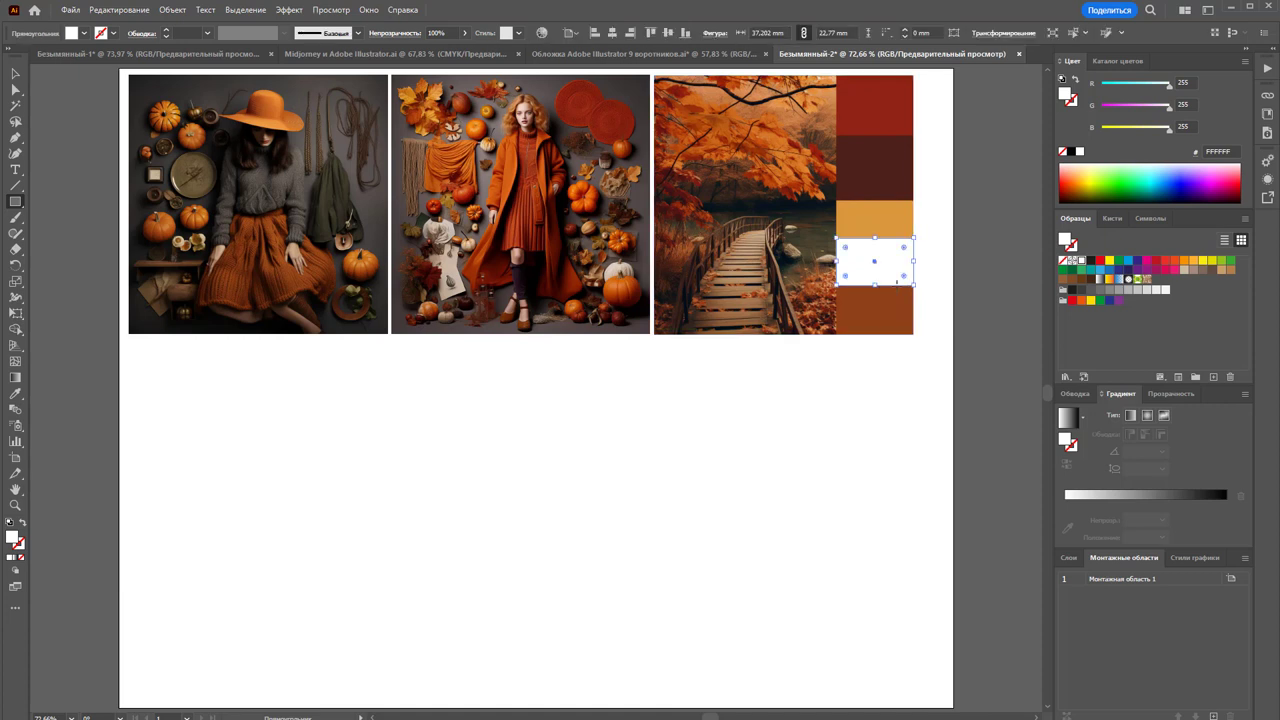
pyautogui.click(15, 394)
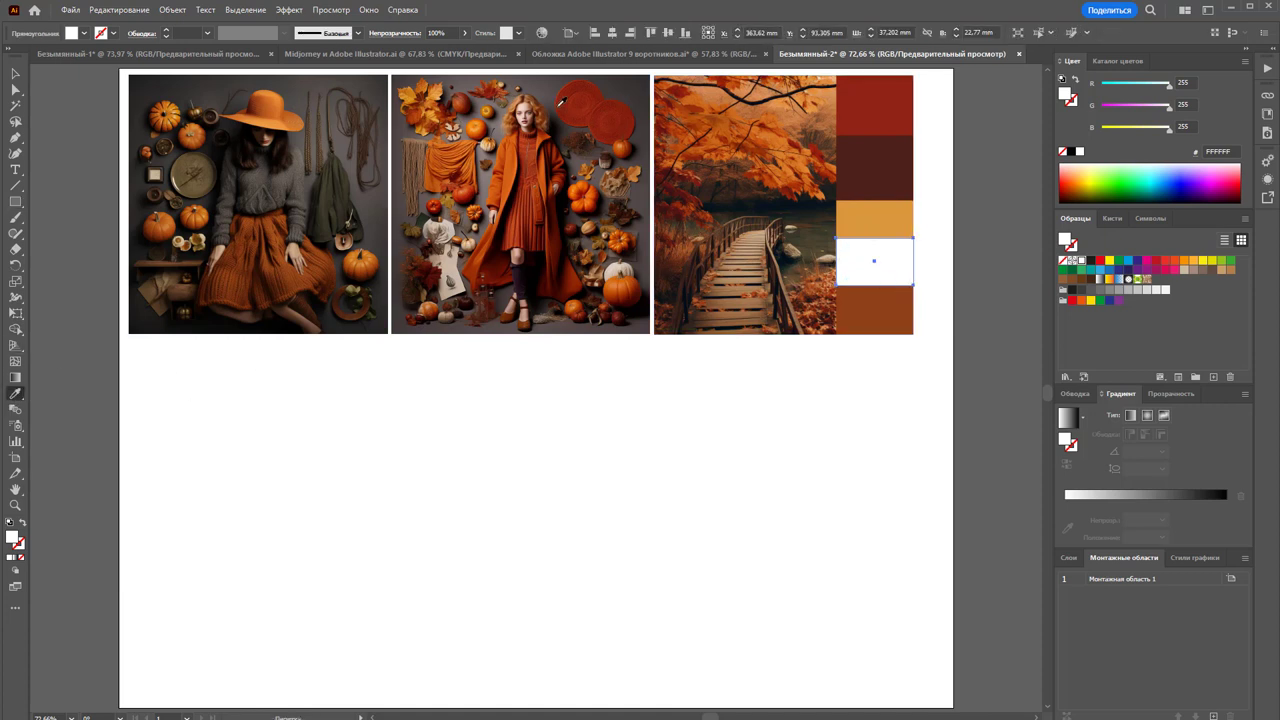
pyautogui.click(553, 88)
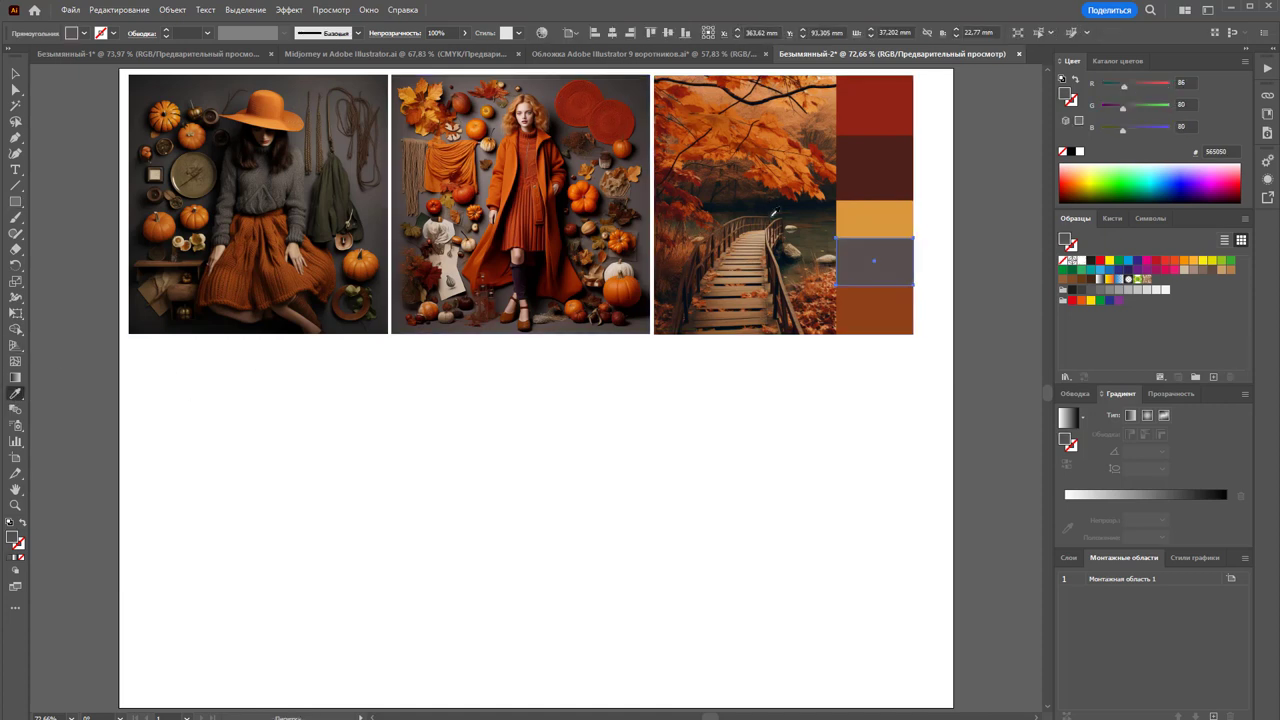
pyautogui.click(818, 236)
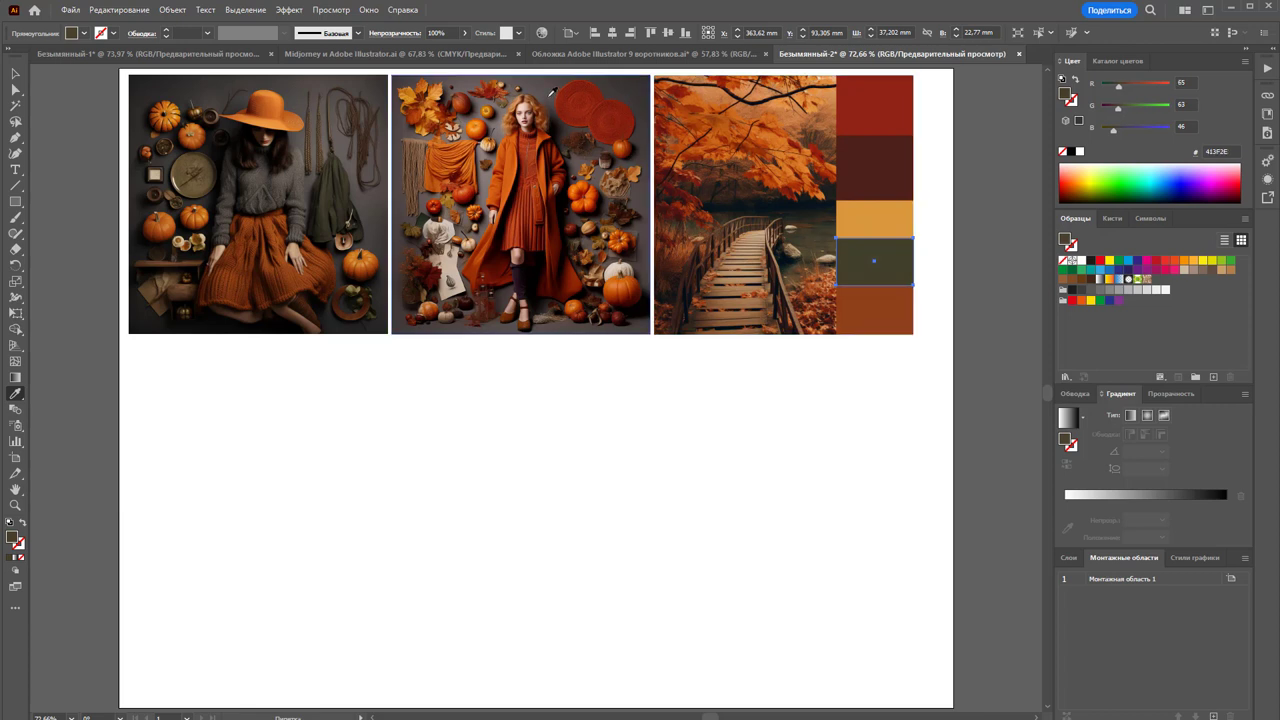
pyautogui.click(553, 91)
# Copy the grey swatch up near the column top and fill it with a dark colour sampled from the photos
pyautogui.click(16, 74)
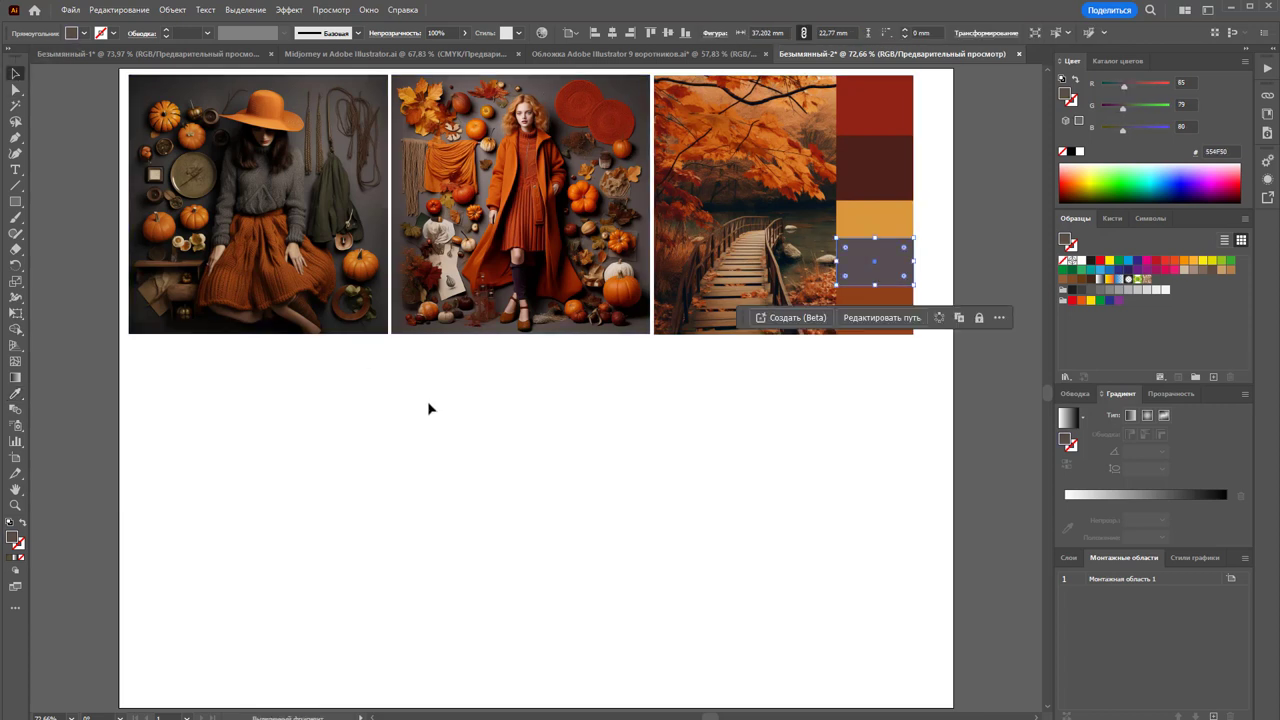
pyautogui.moveTo(872, 262)
pyautogui.mouseDown()
pyautogui.moveTo(870, 146)
pyautogui.moveTo(897, 137)
pyautogui.mouseUp()
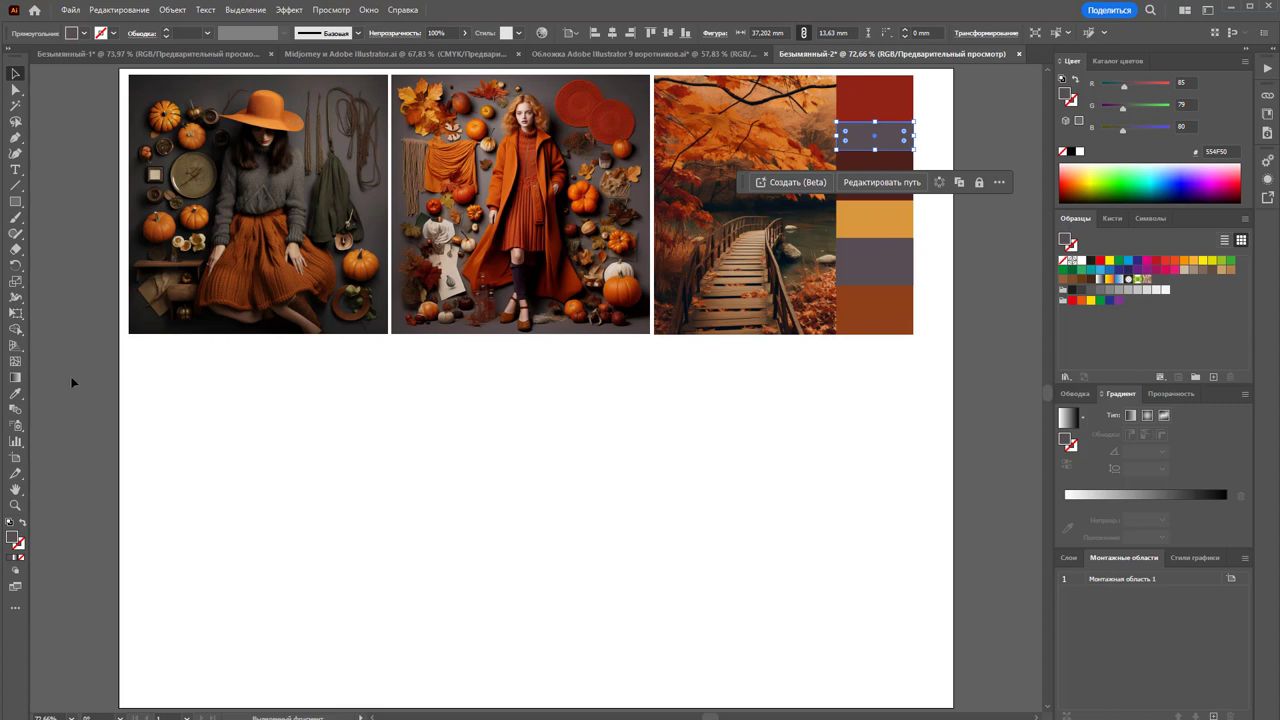
pyautogui.click(15, 393)
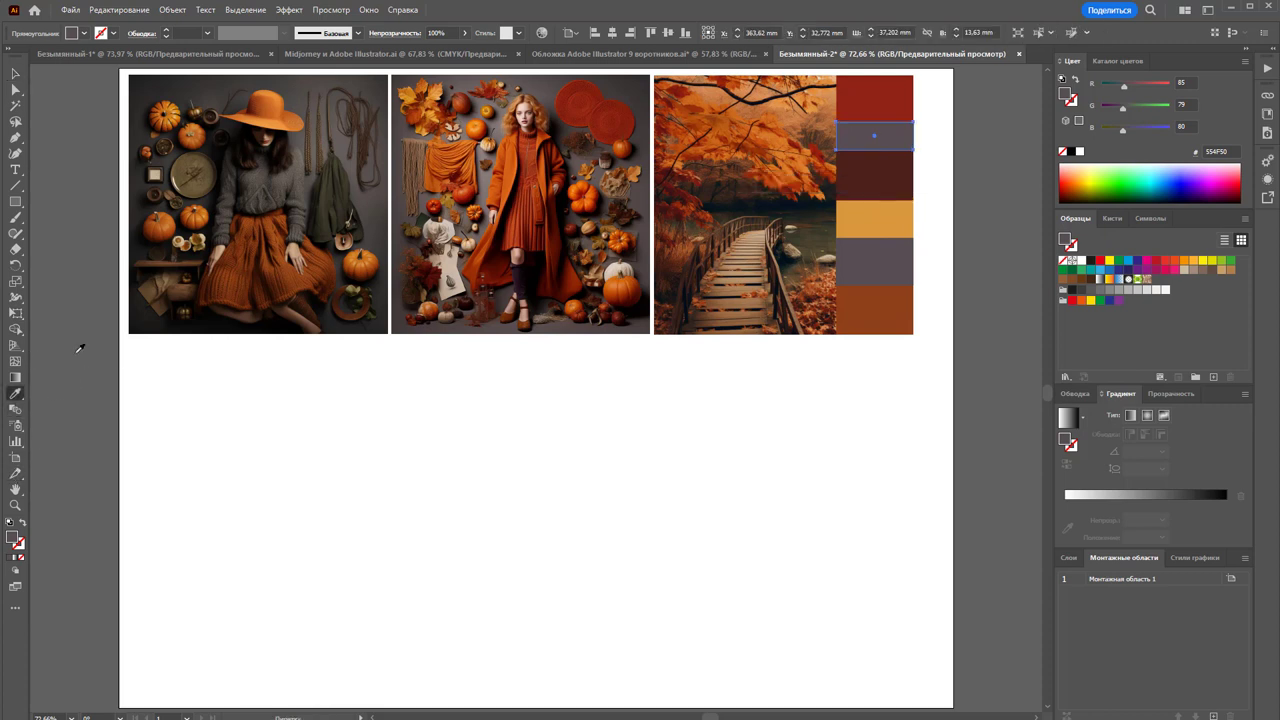
pyautogui.click(289, 148)
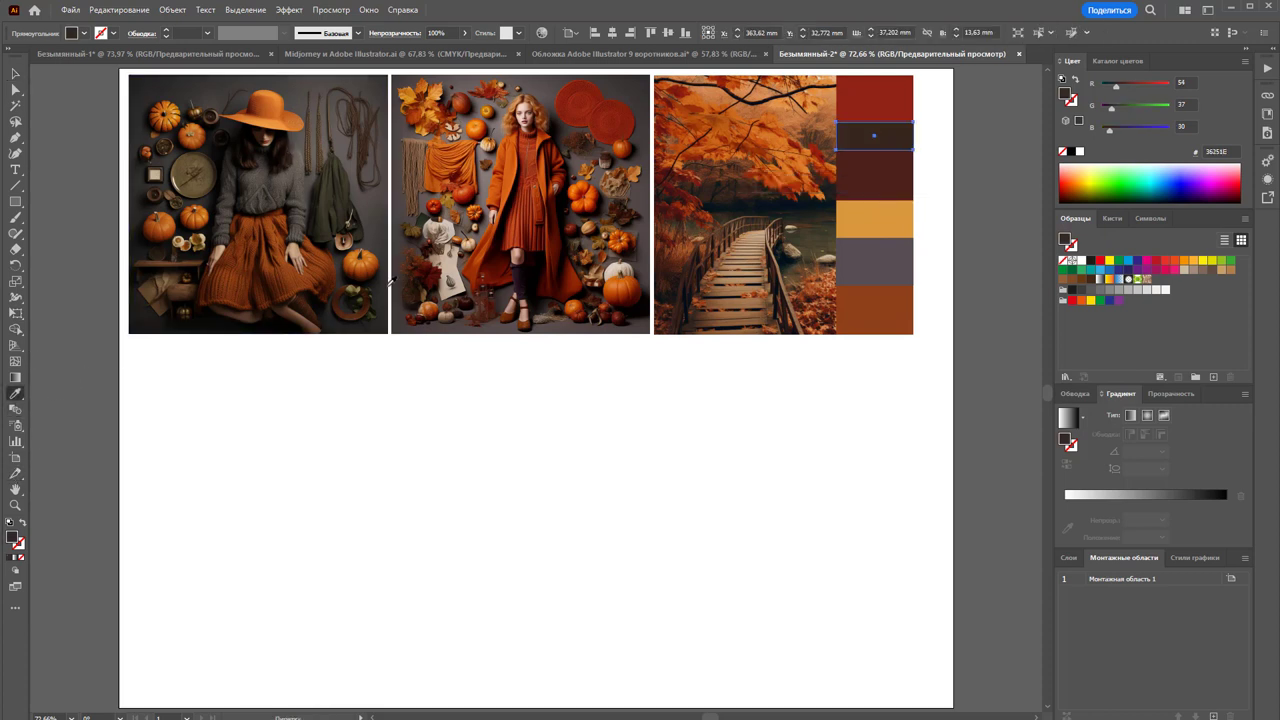
pyautogui.click(379, 318)
pyautogui.click(216, 246)
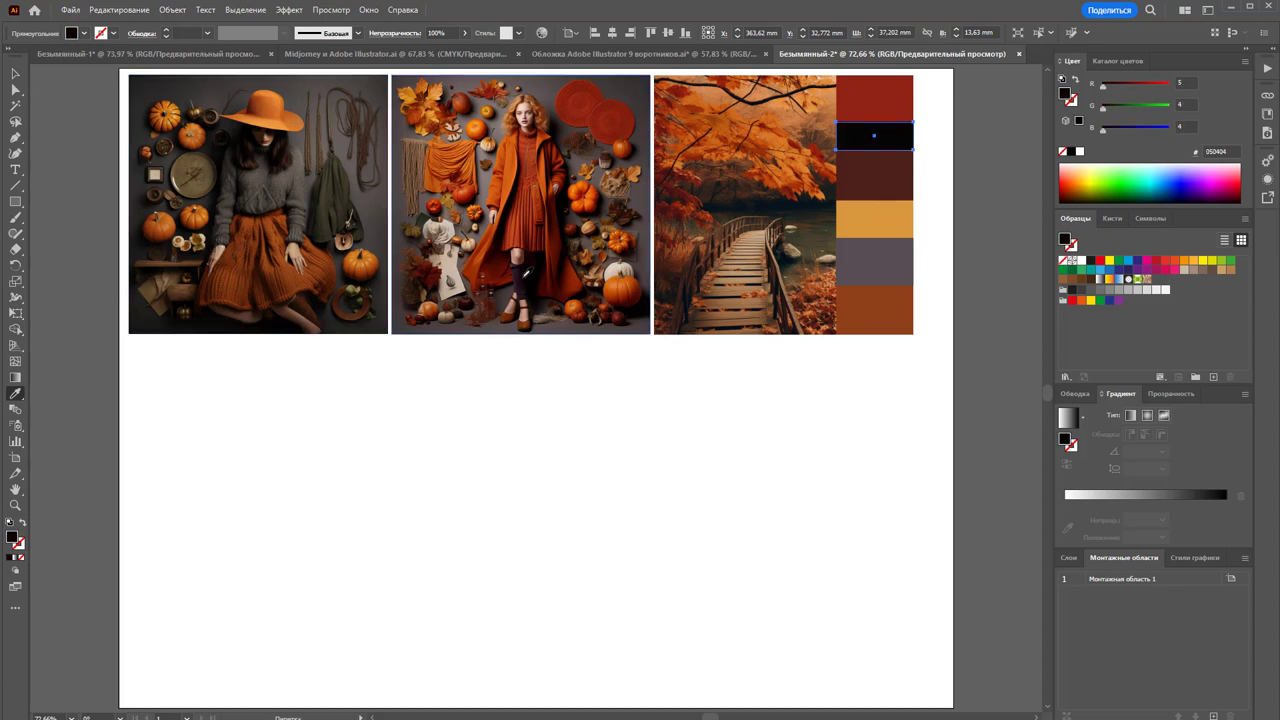
pyautogui.click(520, 280)
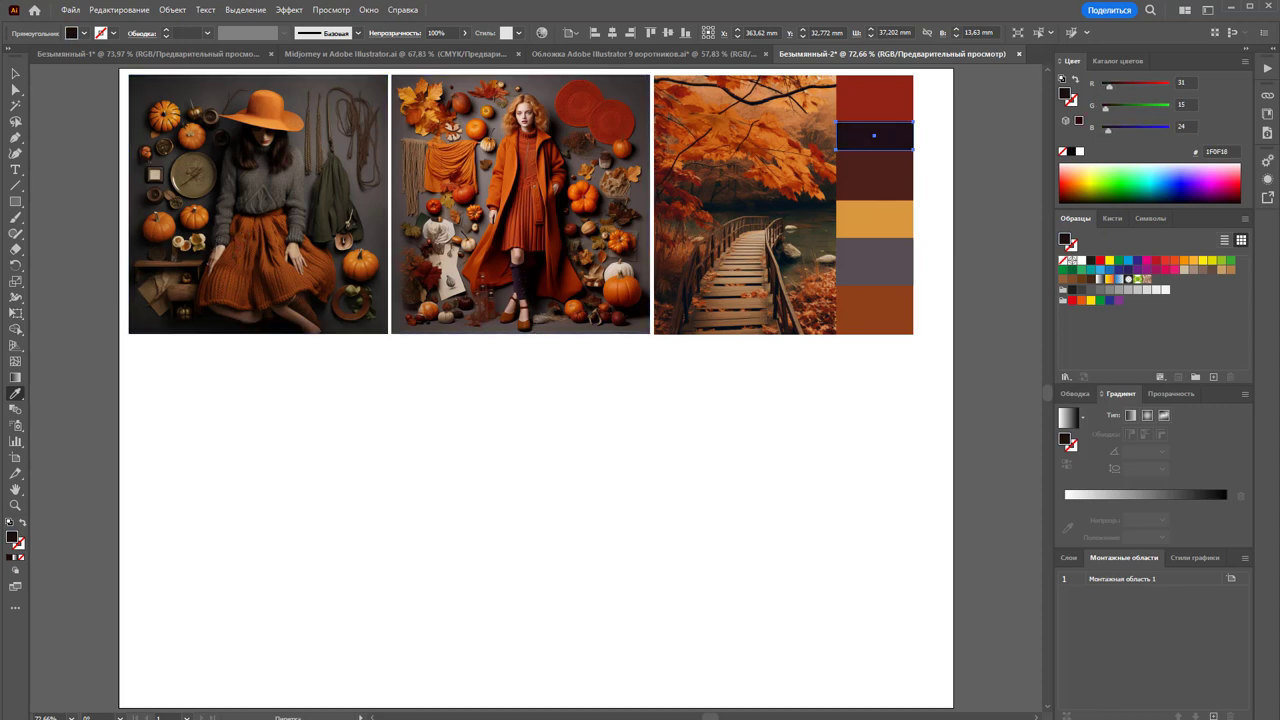
pyautogui.press('v')
pyautogui.click(552, 460)
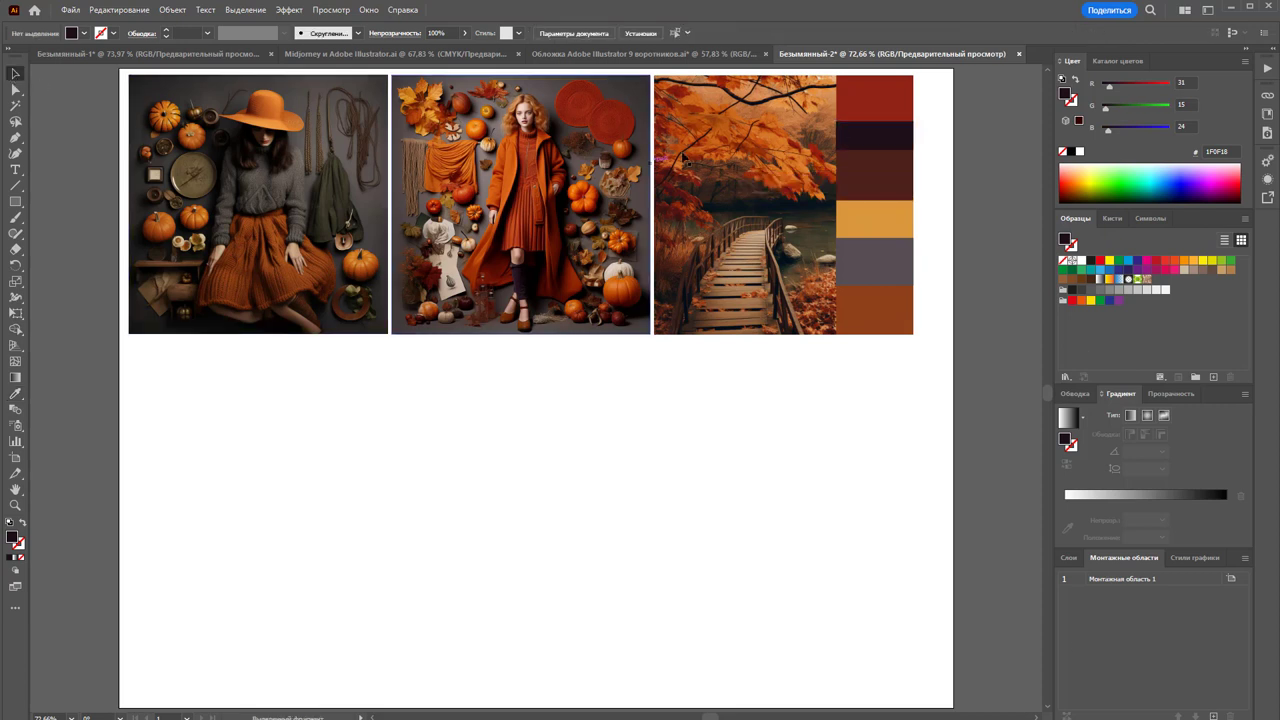
# Refill that upper swatch with dark green sampled from a photo
pyautogui.click(875, 135)
pyautogui.click(15, 393)
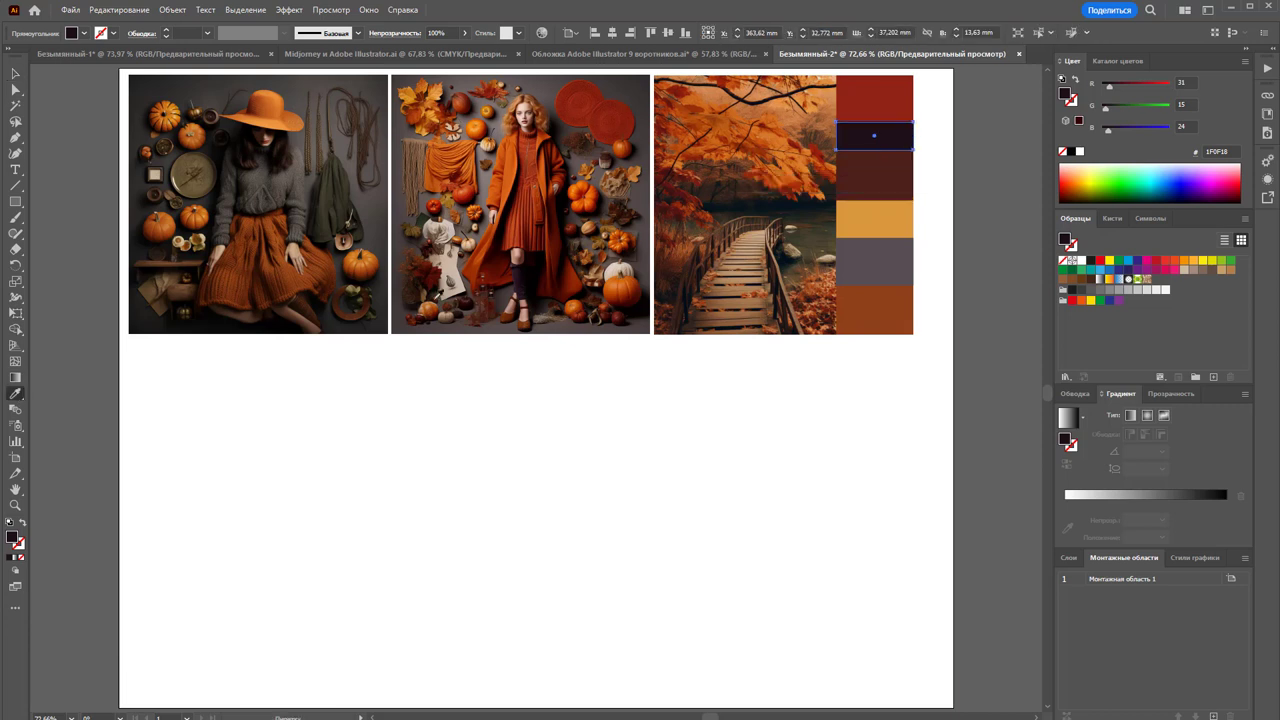
pyautogui.click(757, 204)
pyautogui.press('v')
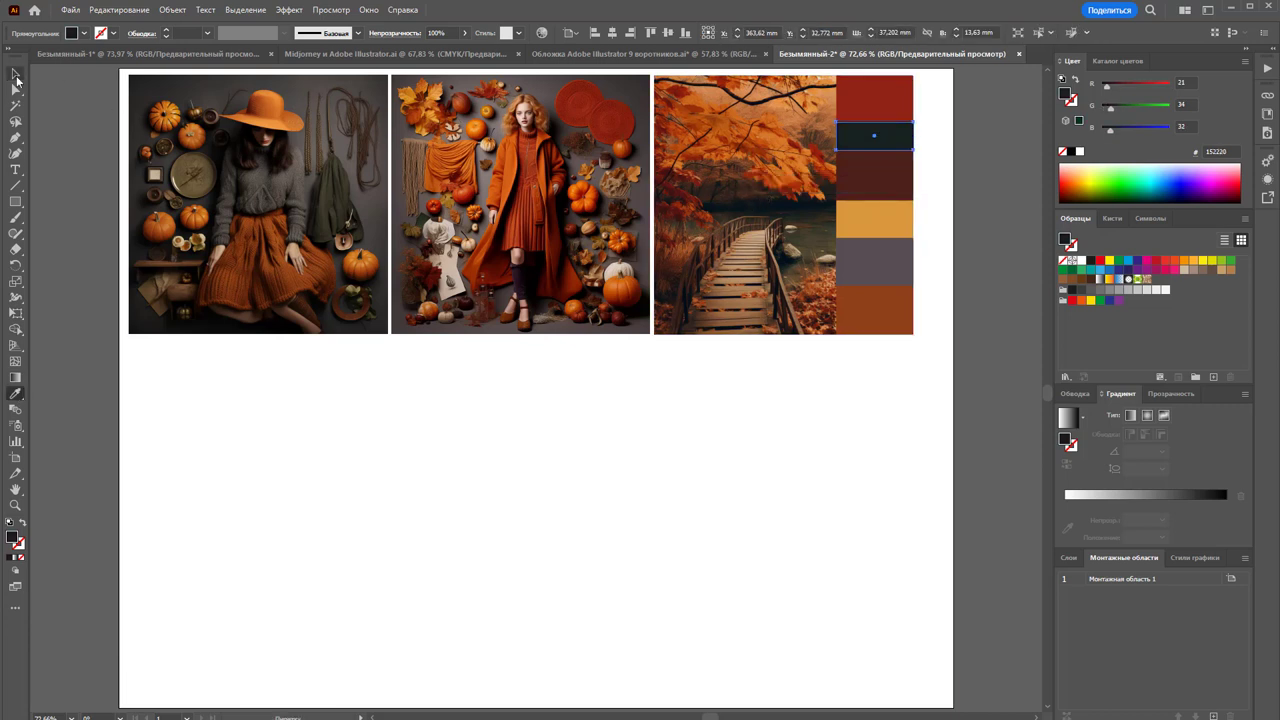
pyautogui.click(505, 408)
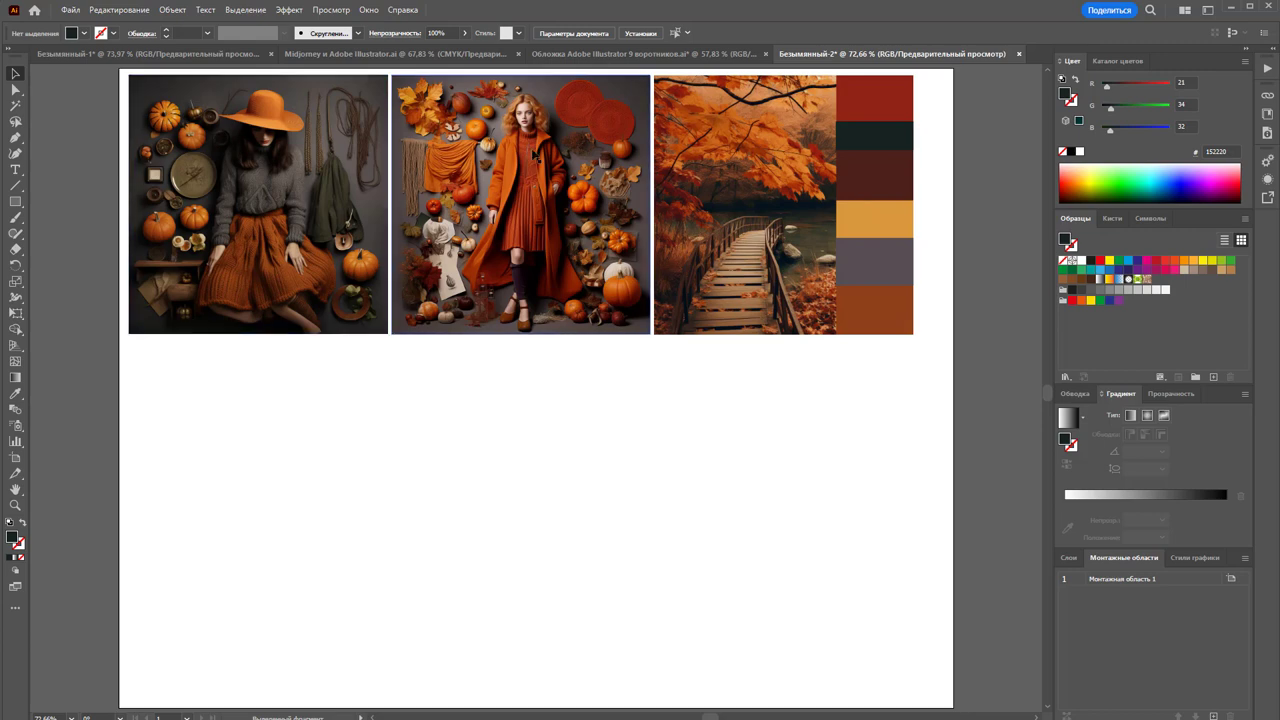
pyautogui.click(15, 457)
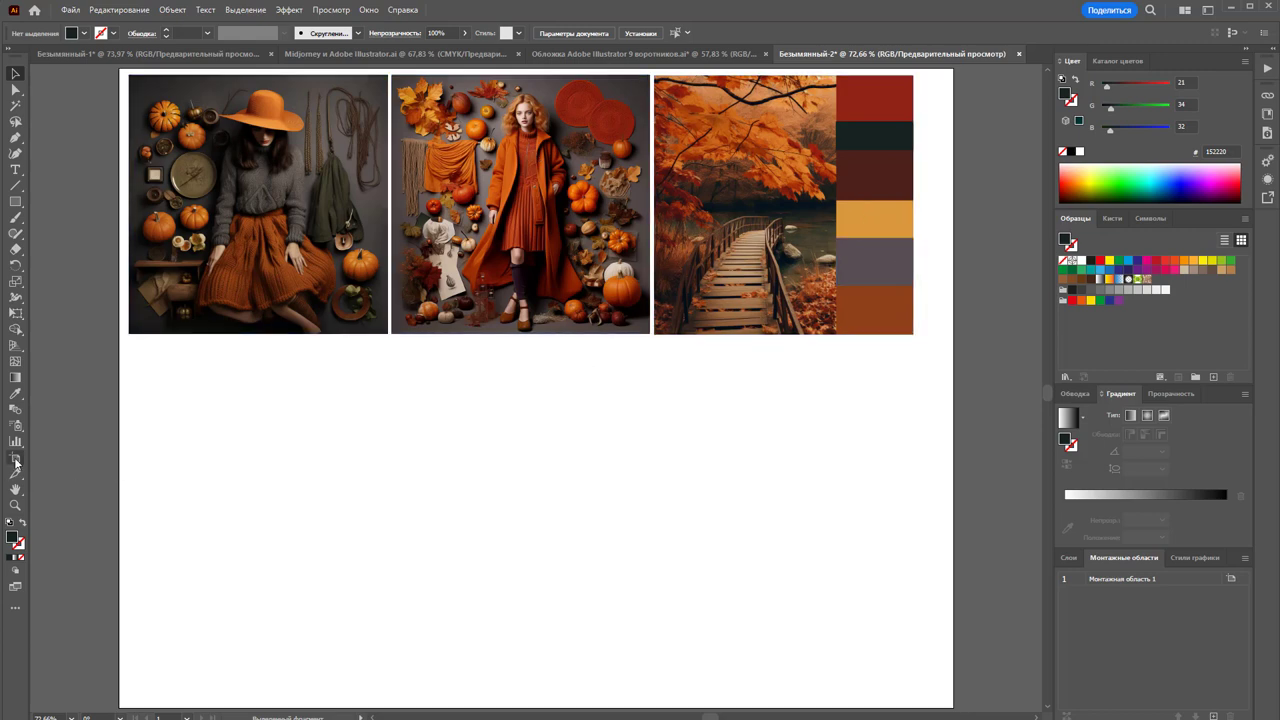
pyautogui.moveTo(953, 390); pyautogui.dragTo(932, 390)
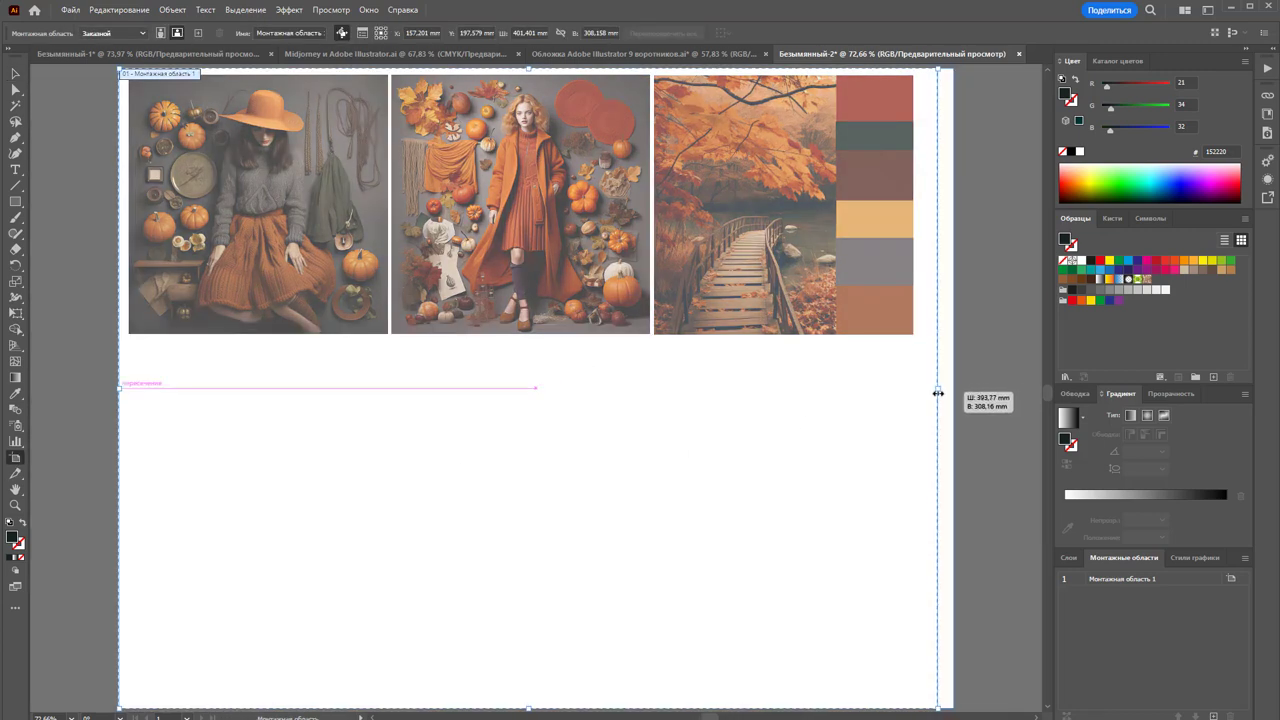
pyautogui.click(15, 73)
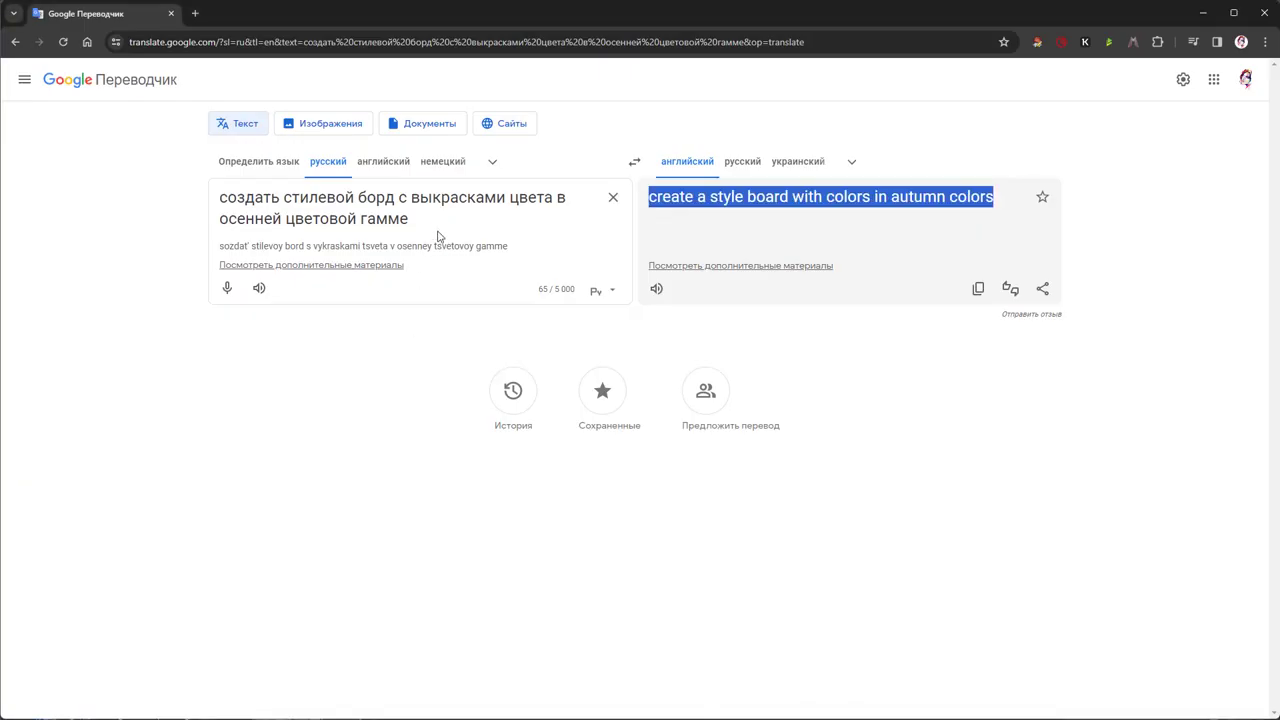
# Replace the source with the Russian knitted-dress prompt and select 'drawing sketch of a knitted dress in autumn colors'
pyautogui.tripleClick(450, 218)
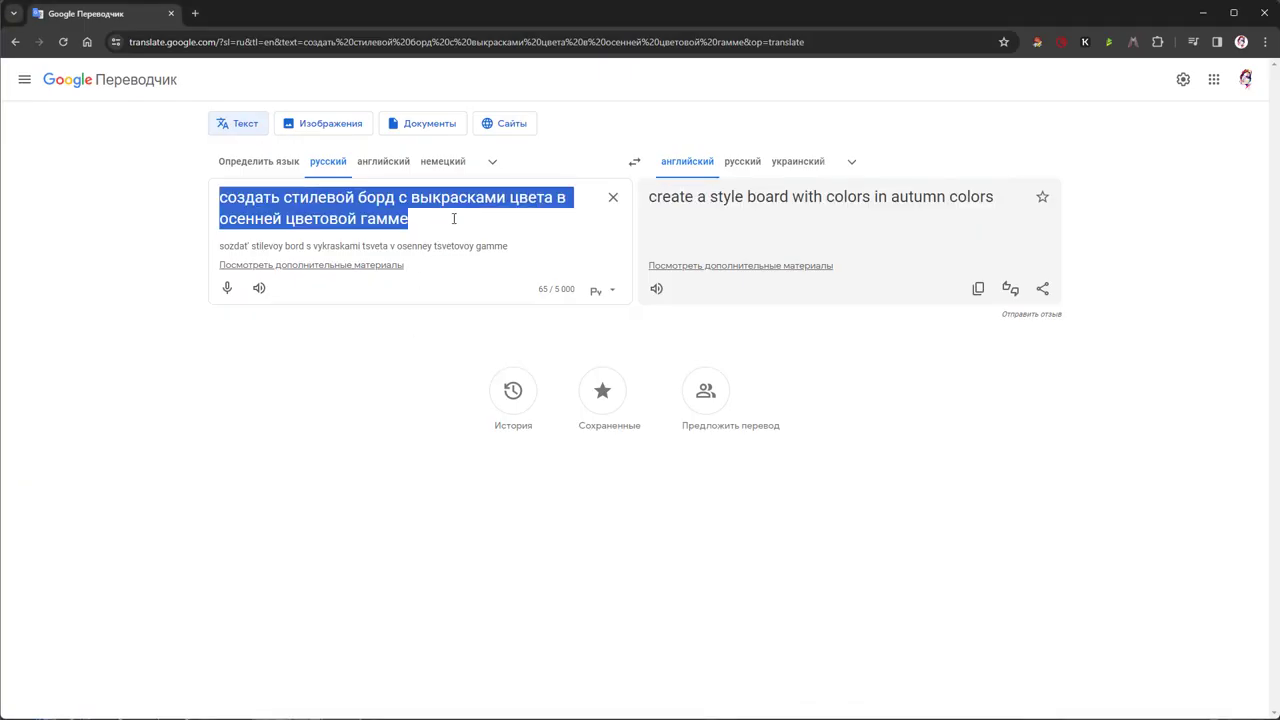
pyautogui.write('хбцеыйрь')
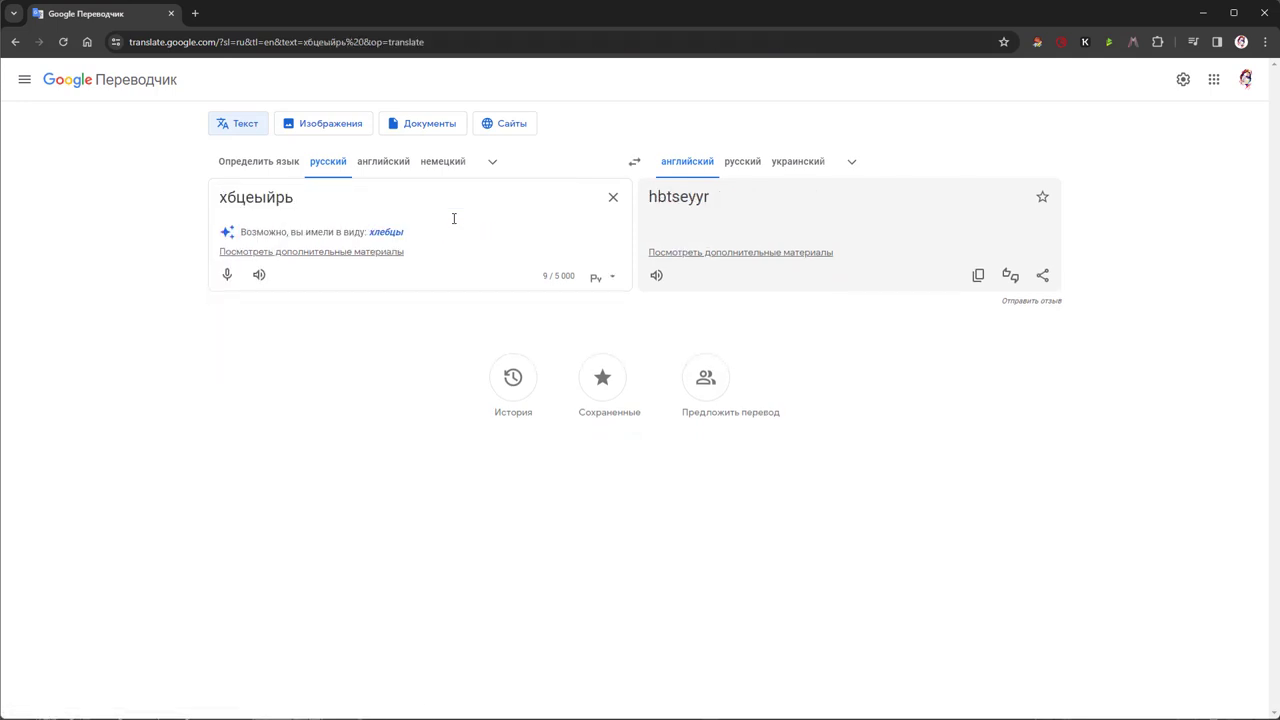
pyautogui.press('Return')
pyautogui.press('BackSpace')
pyautogui.press('BackSpace')
pyautogui.press('BackSpace')
pyautogui.press('BackSpace')
pyautogui.write('р')
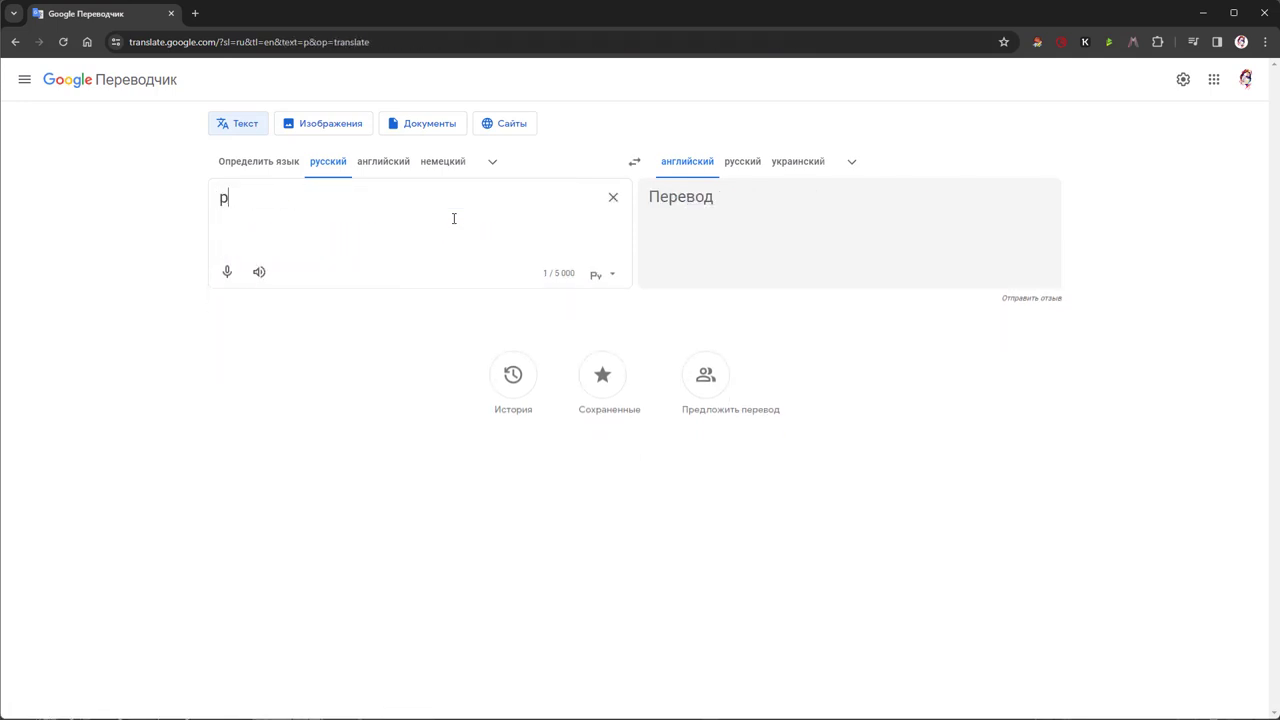
pyautogui.write('исунок ')
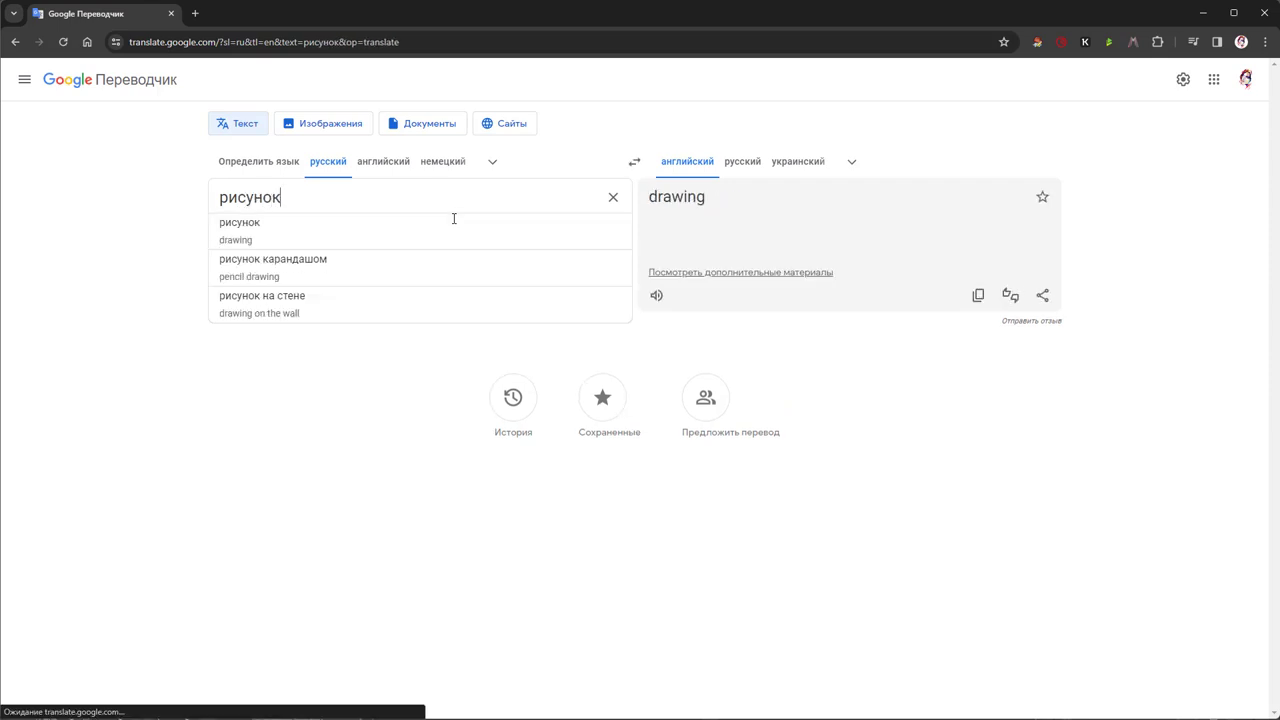
pyautogui.write('эск')
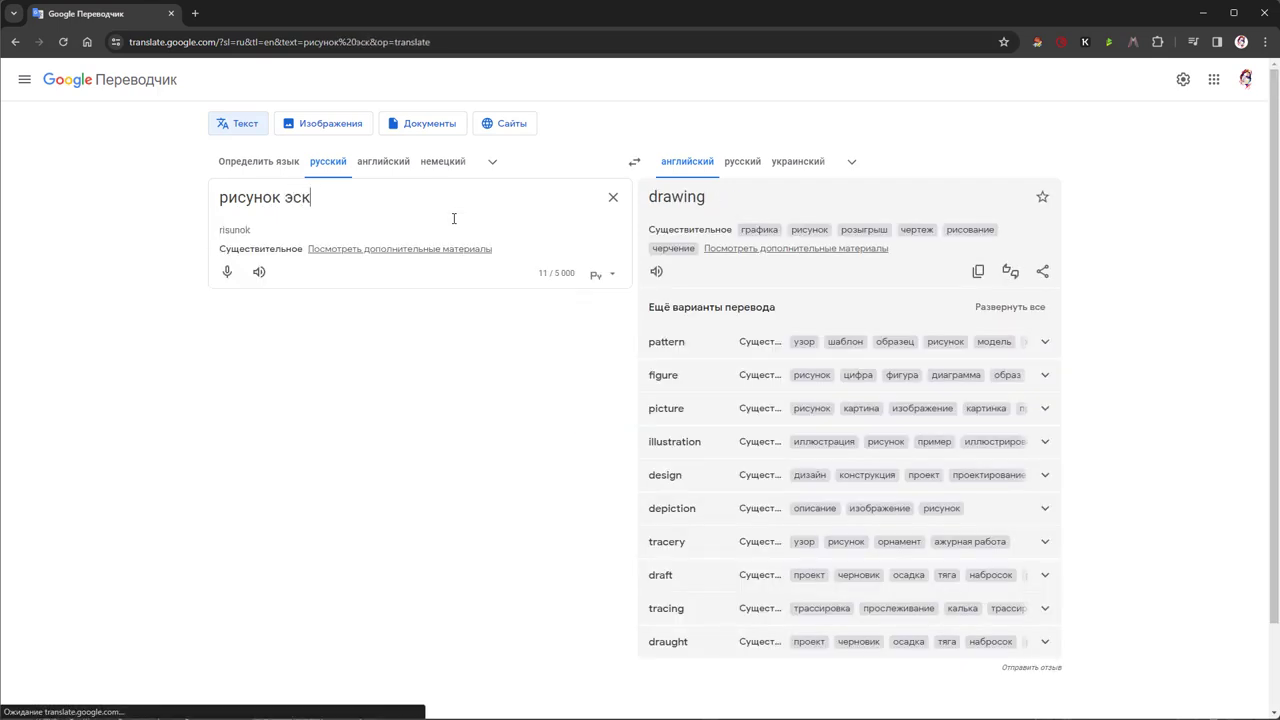
pyautogui.write('из вяз')
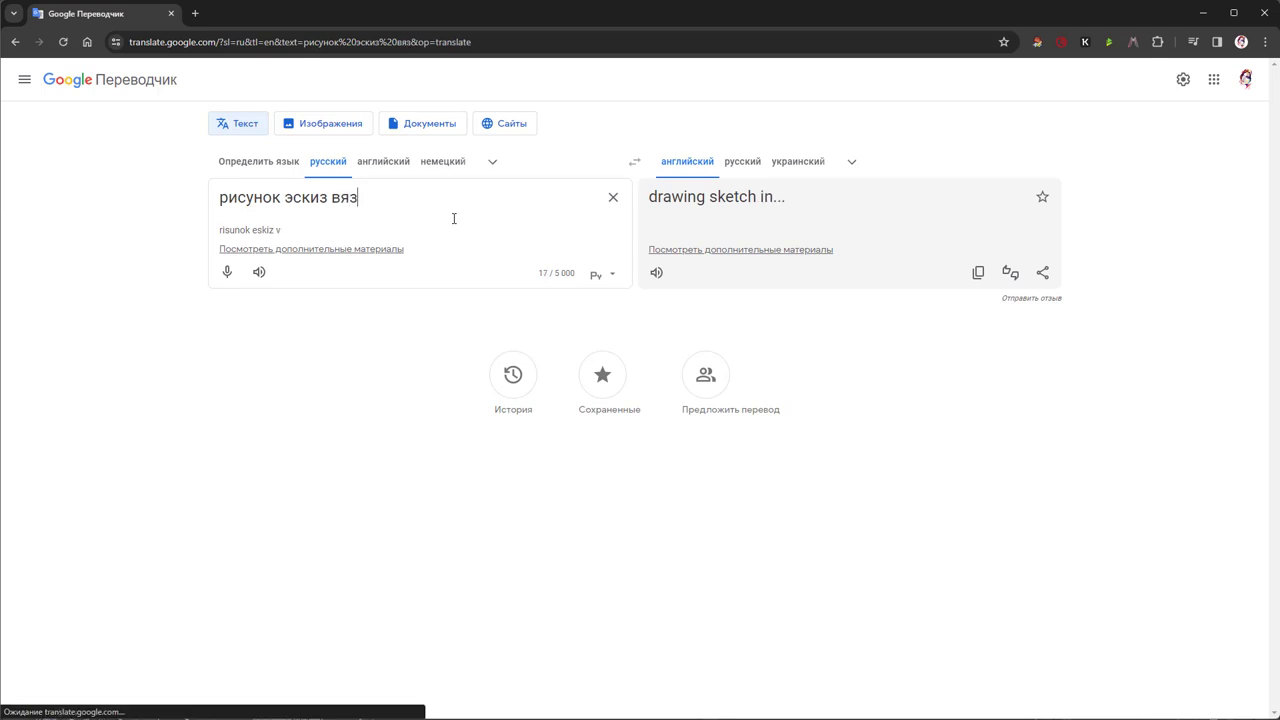
pyautogui.write('аного пла')
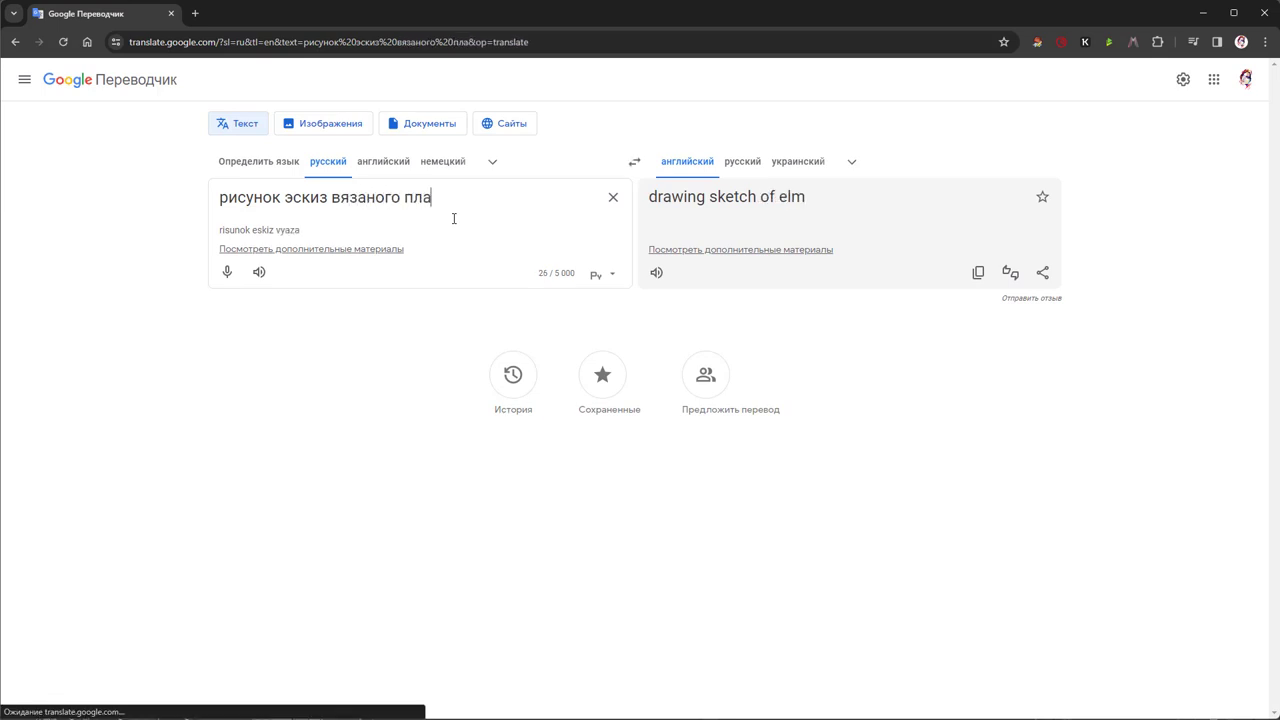
pyautogui.write('тья в осенне')
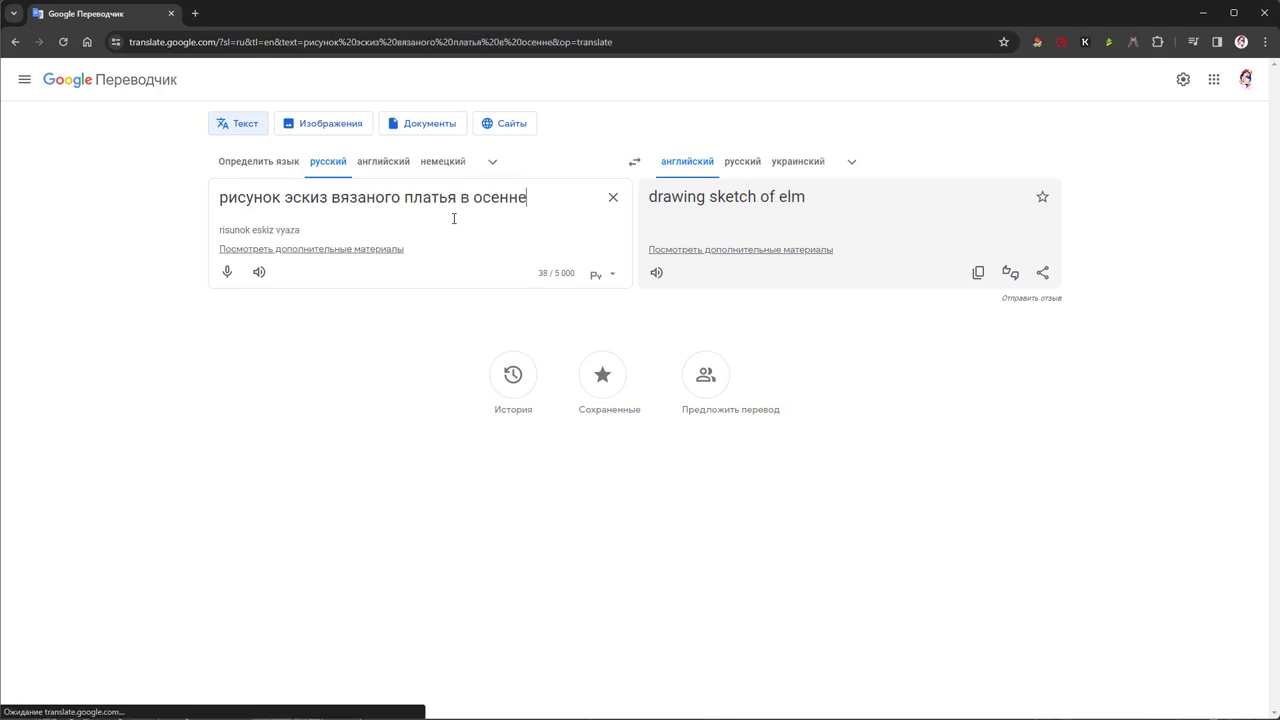
pyautogui.write('й цветовой')
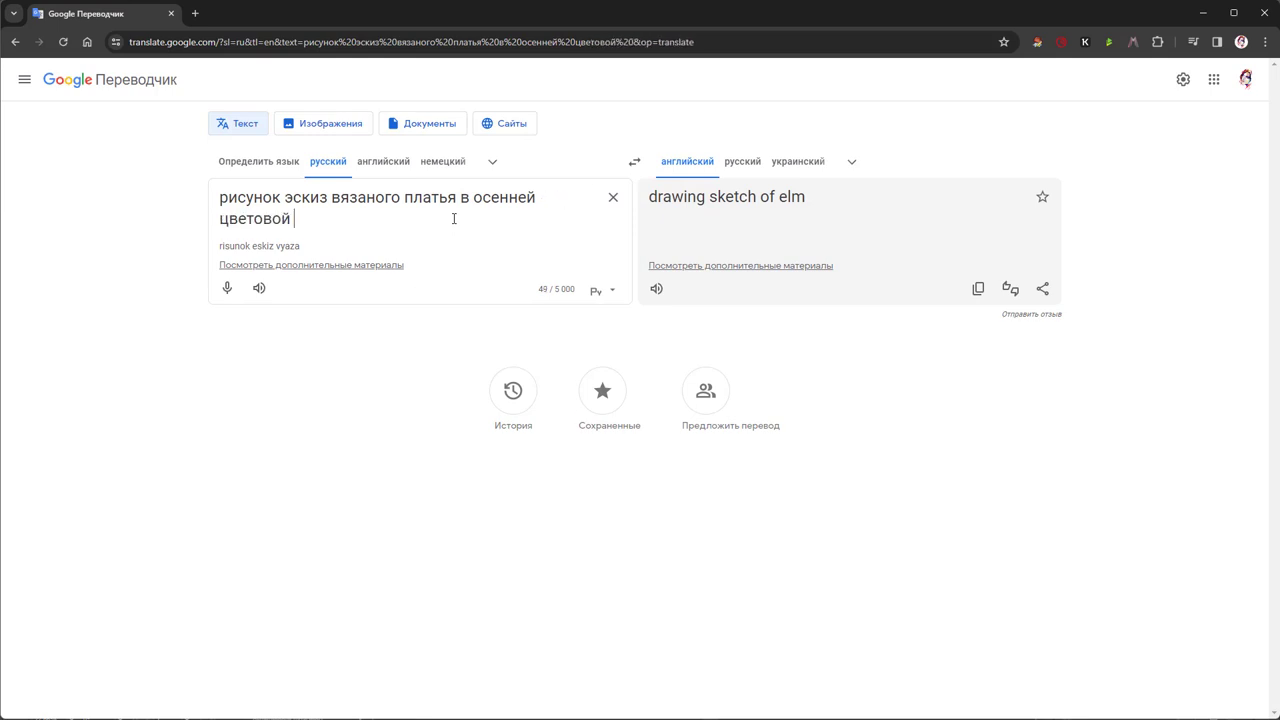
pyautogui.write(' гамме')
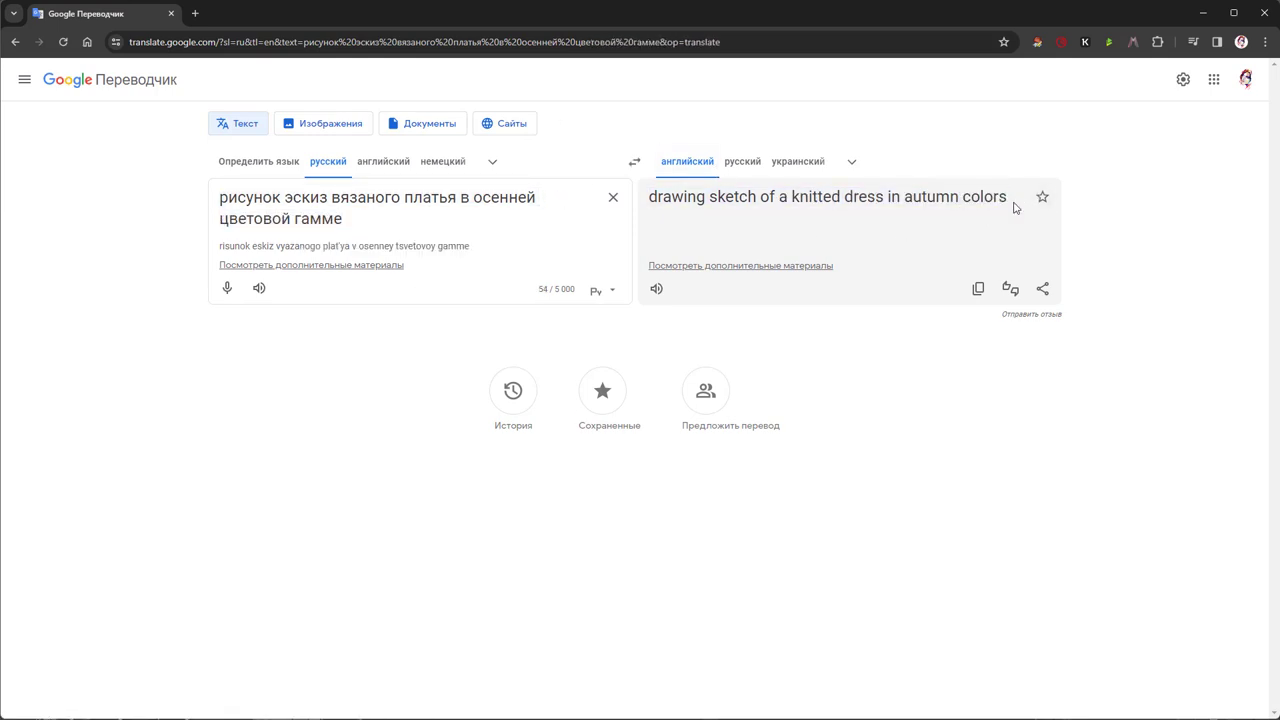
pyautogui.moveTo(1013, 206); pyautogui.dragTo(637, 194)
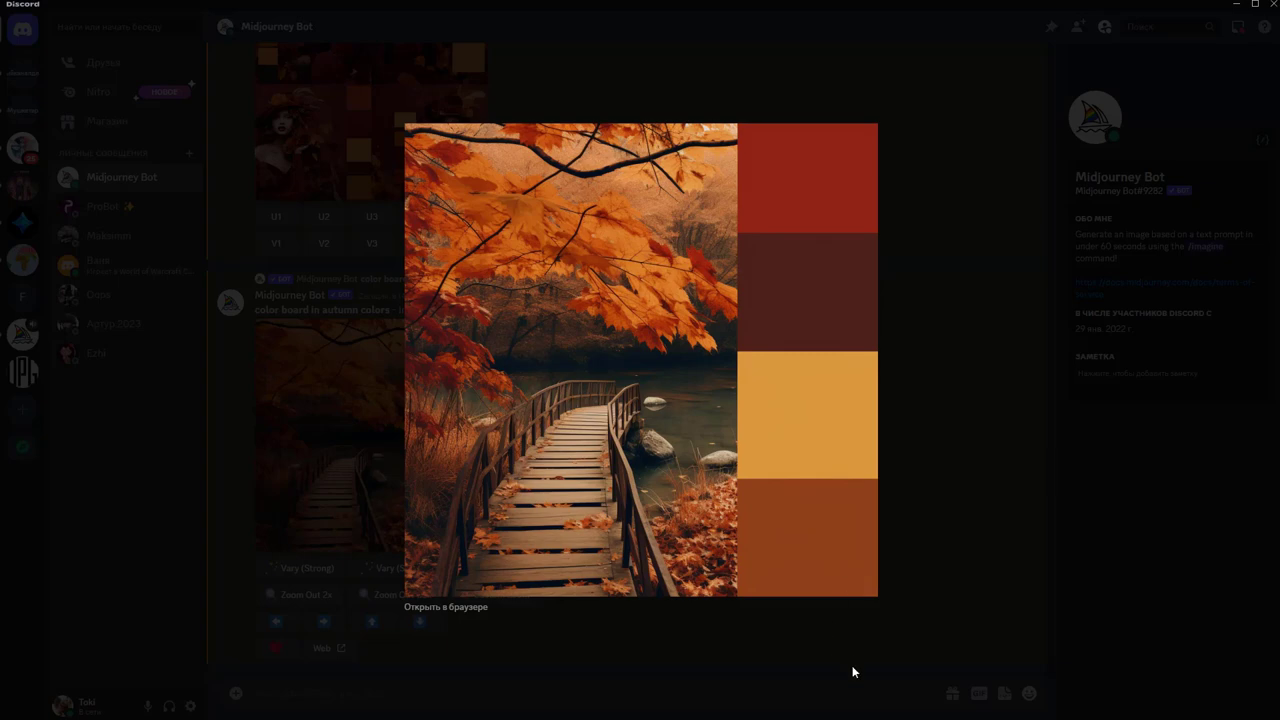
# Submit 'drawing sketch of a knitted dress in autumn colors' to the Midjourney Bot via /imagine
pyautogui.click(853, 666)
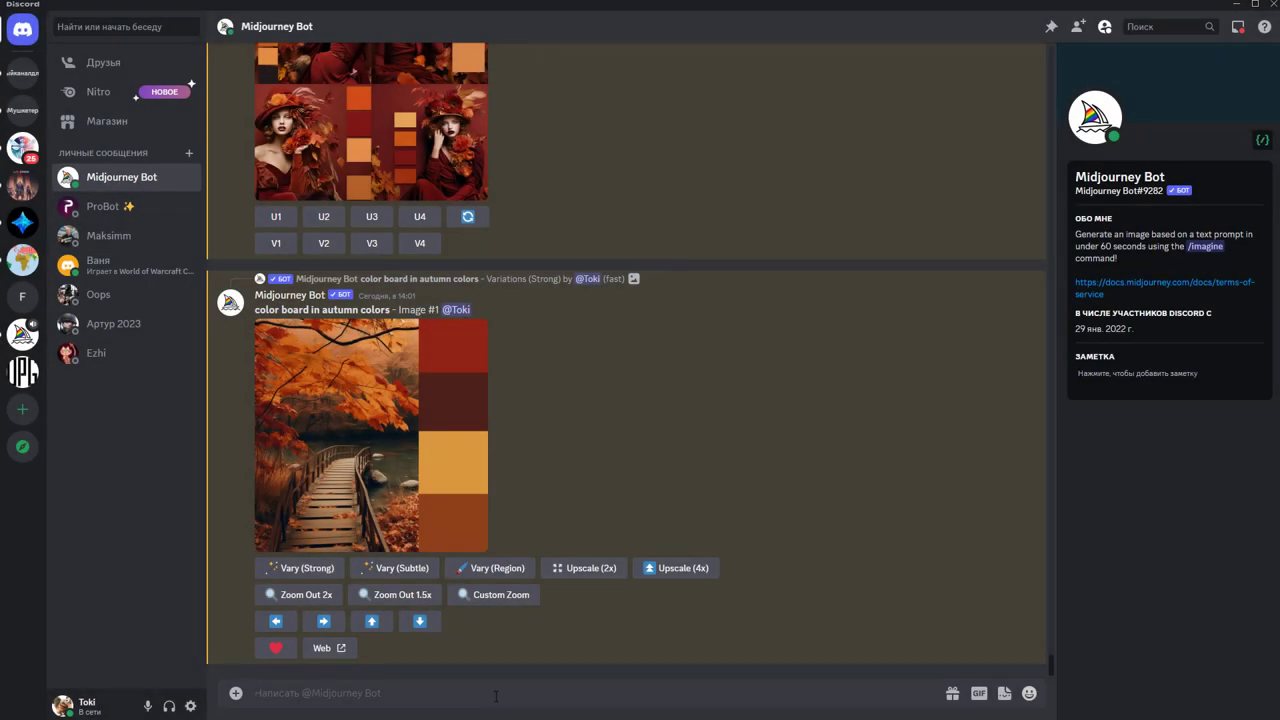
pyautogui.write('/')
pyautogui.press('Tab')
pyautogui.write('drawing sketch of a knitted dress in autumn colors')
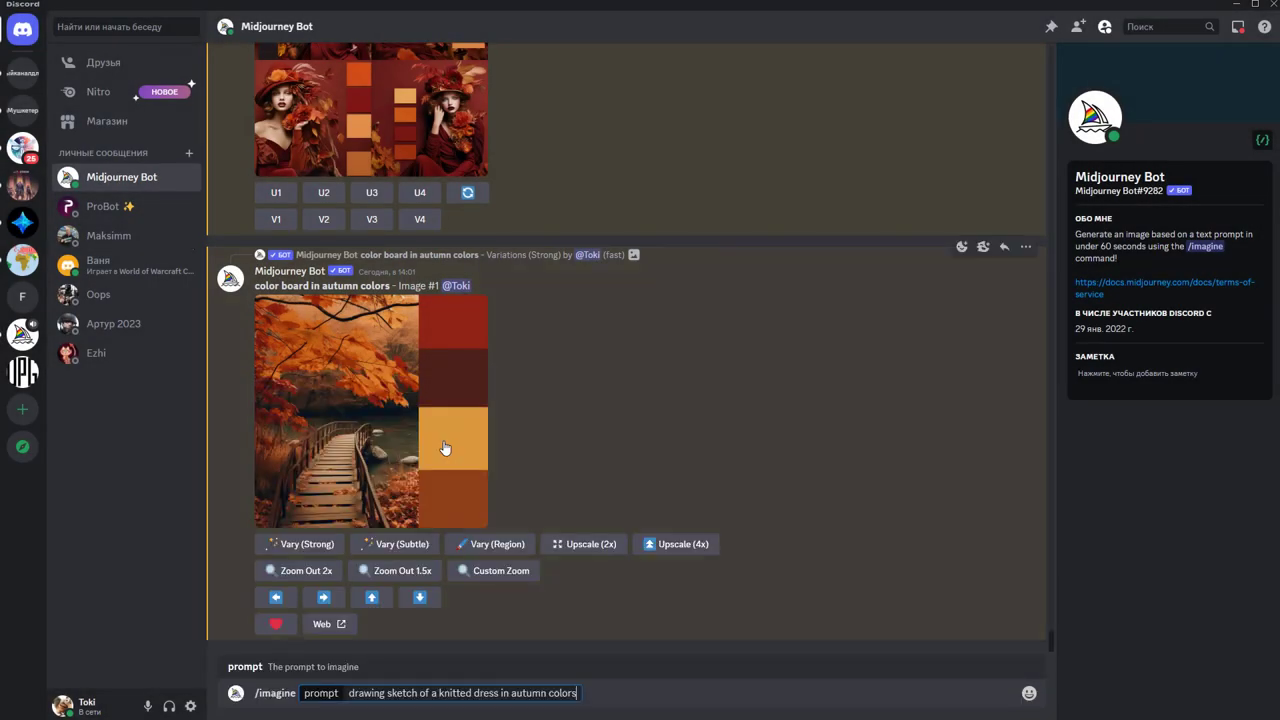
pyautogui.press('Return')
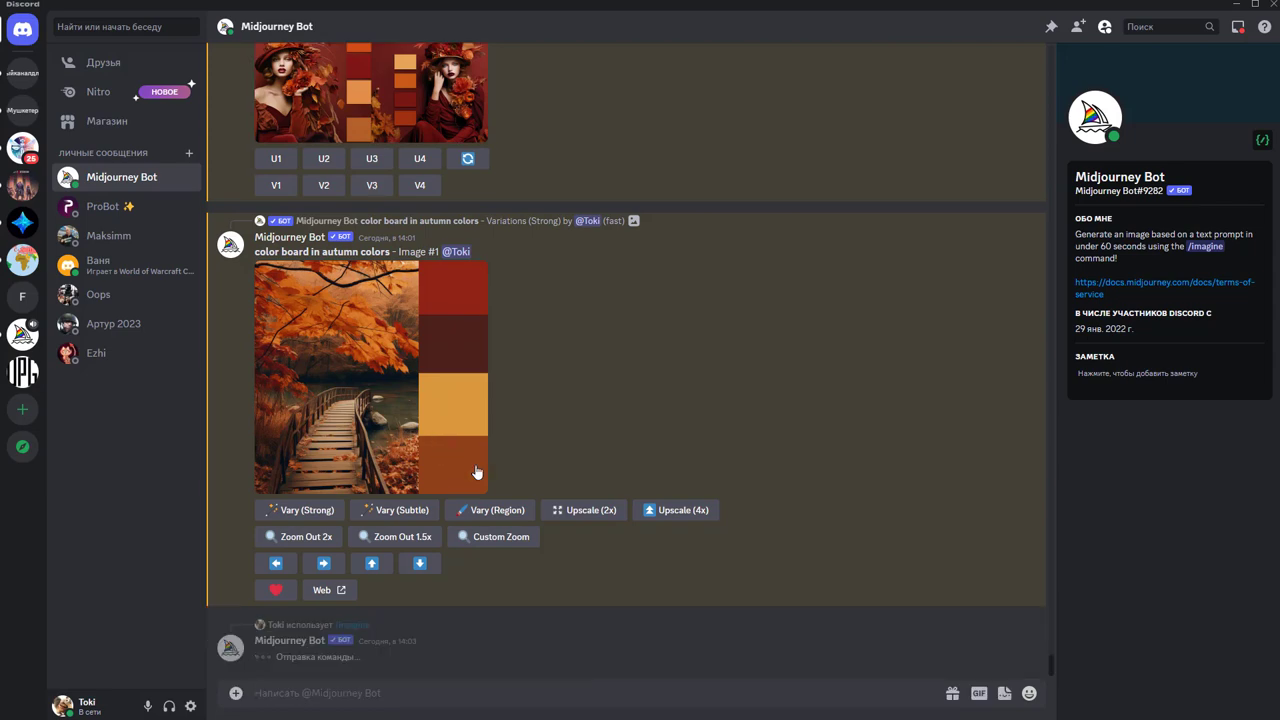
pyautogui.hotkey('alt', 'Tab')
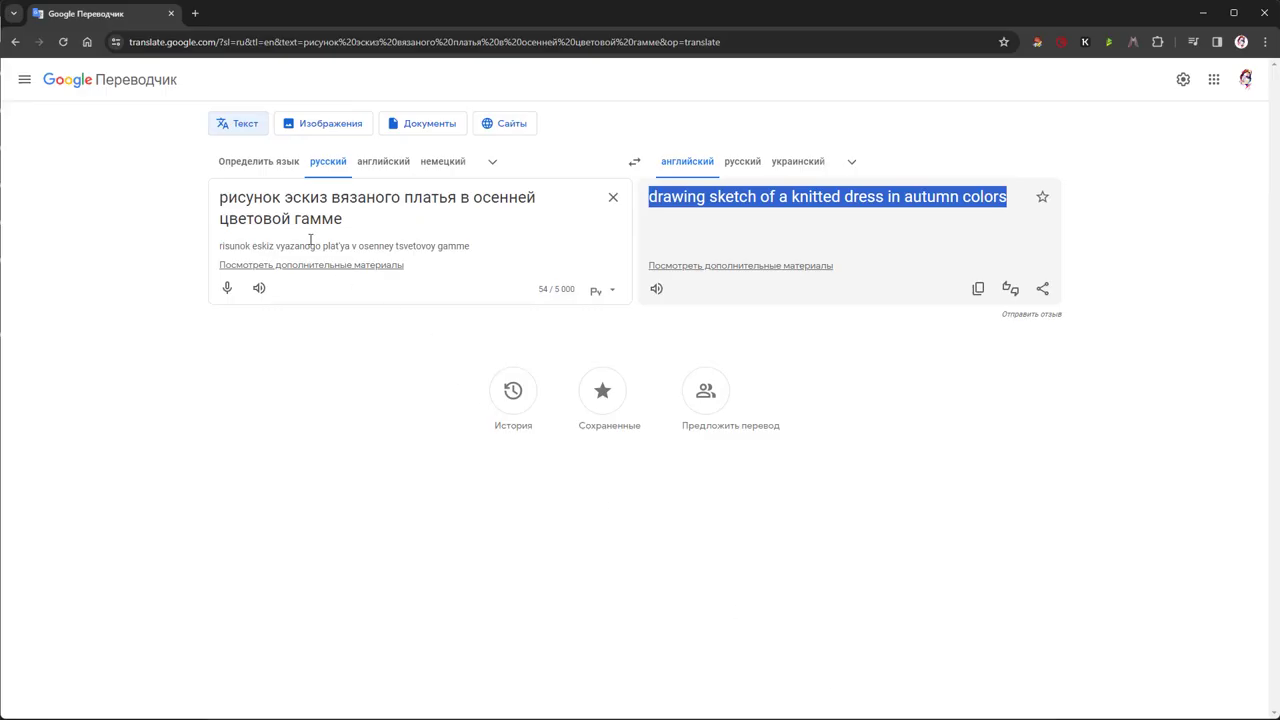
# Swap 'платья' for 'джемпера с косами и узорами' and copy the resulting knitted-jumper English prompt
pyautogui.moveTo(405, 199); pyautogui.dragTo(457, 204)
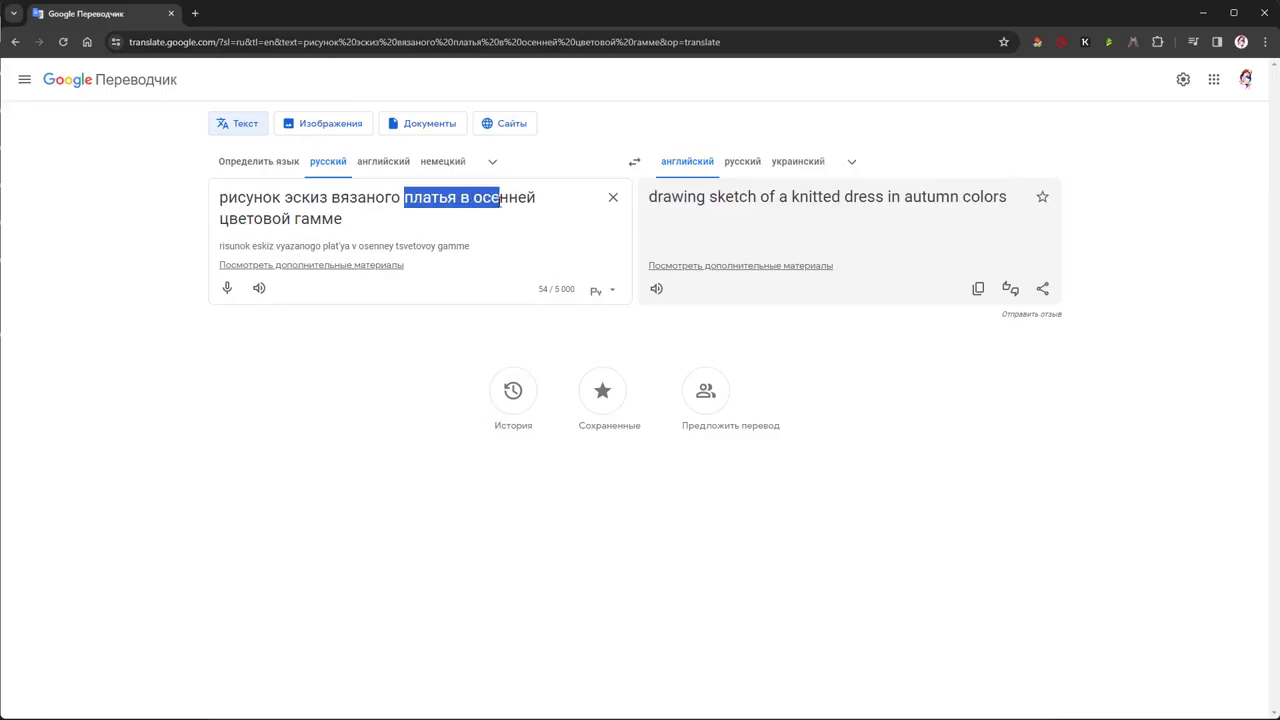
pyautogui.write('дж')
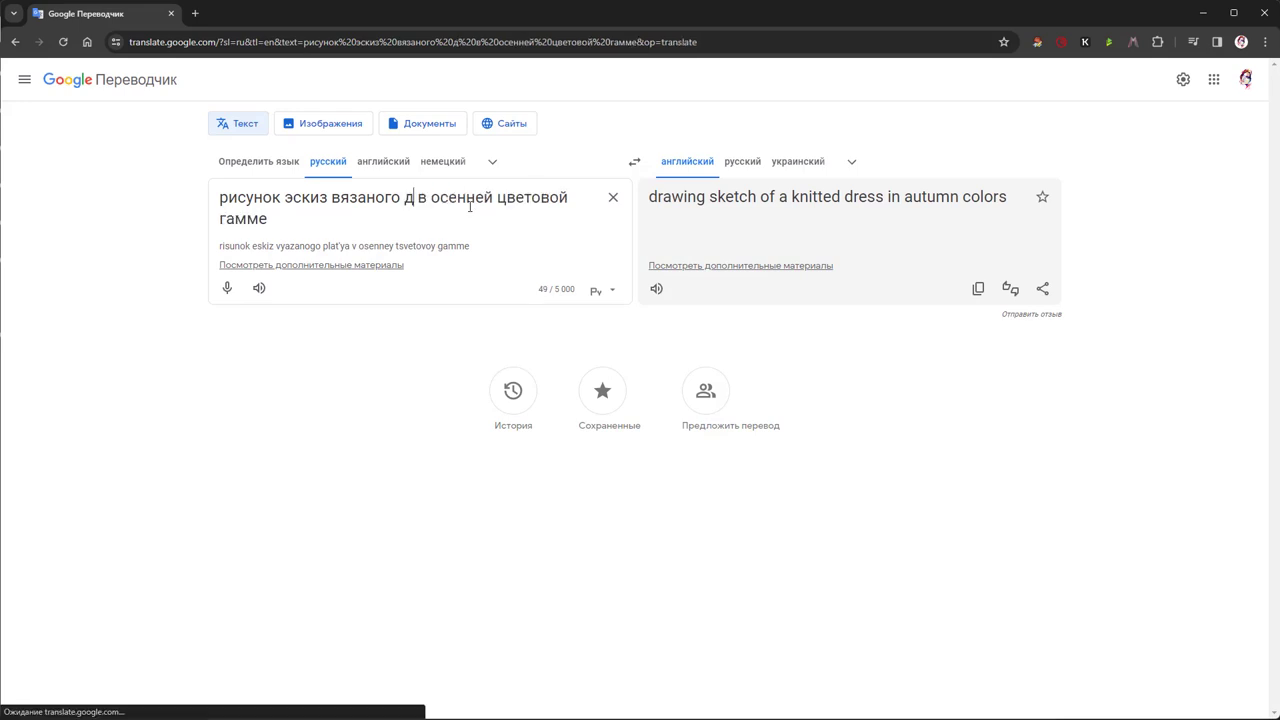
pyautogui.write('емпера с ко')
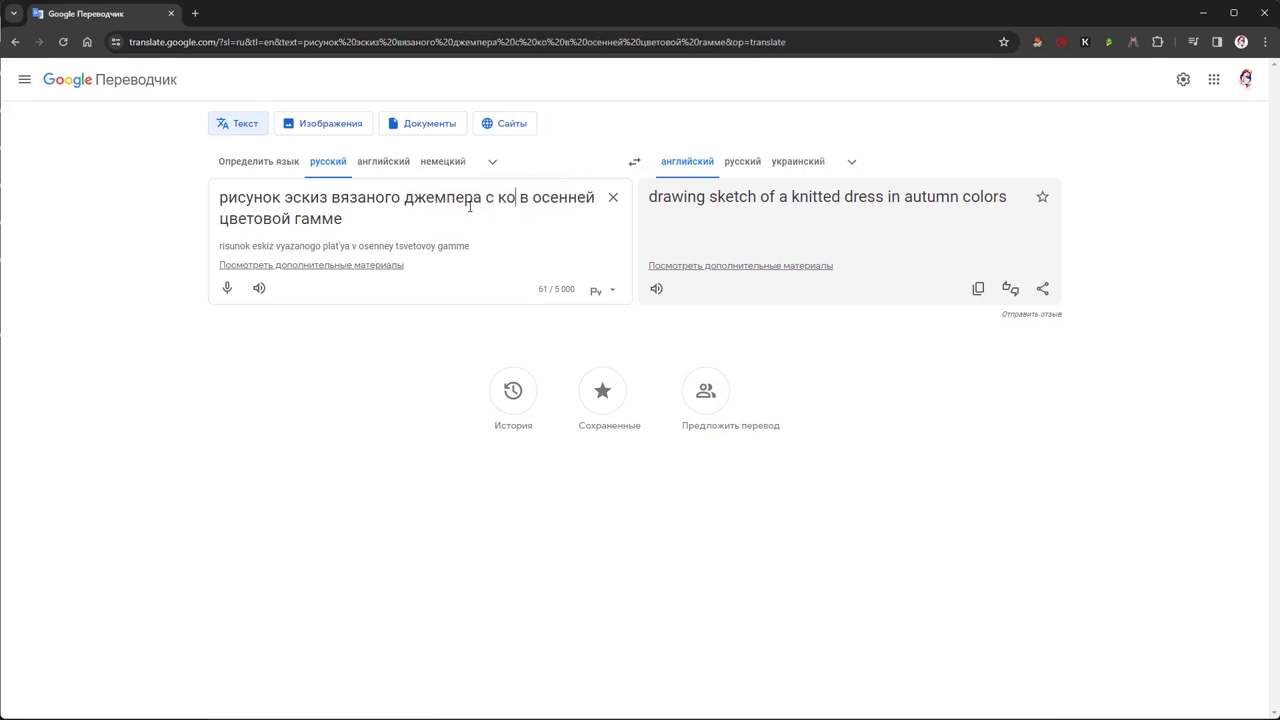
pyautogui.write('сами и уз')
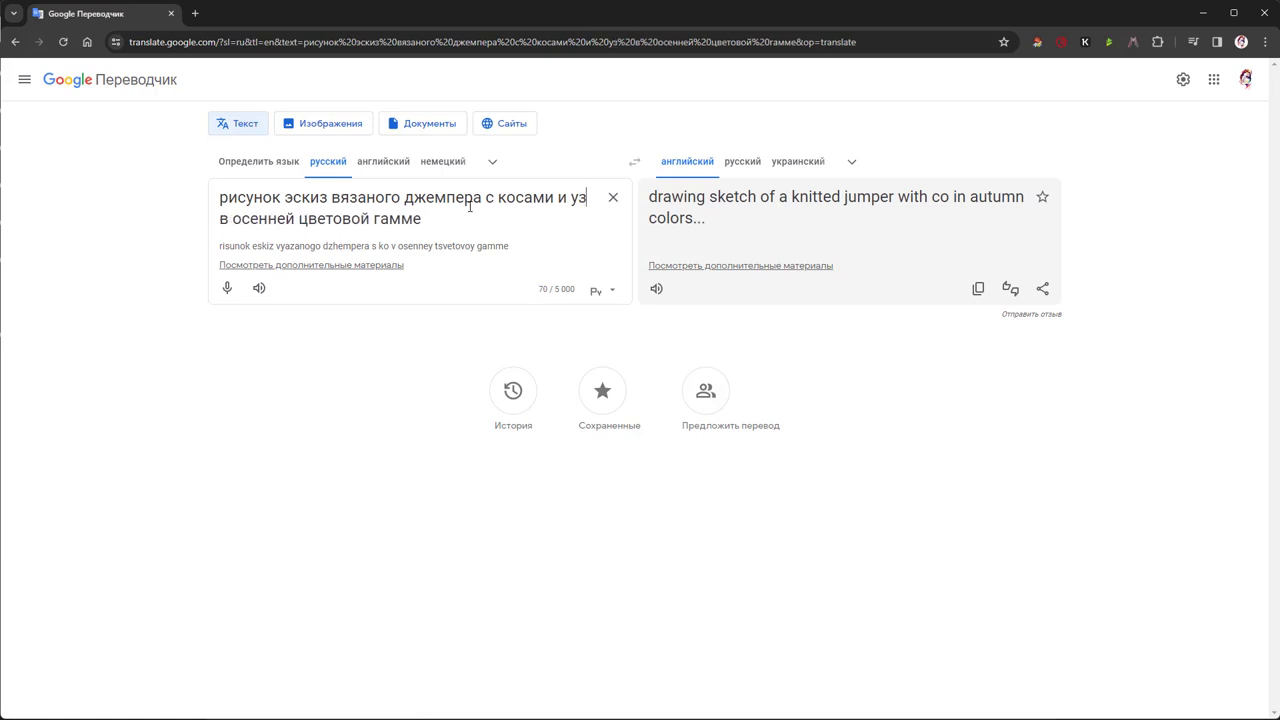
pyautogui.write('орами')
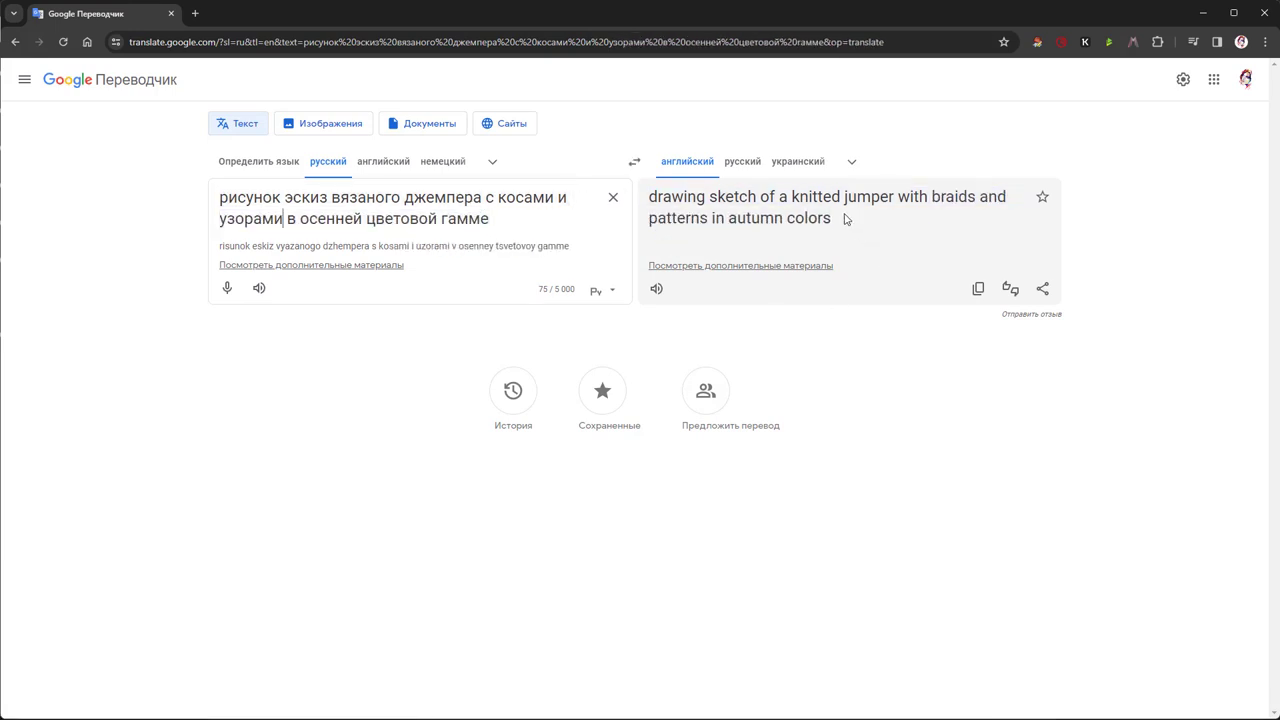
pyautogui.moveTo(843, 216); pyautogui.dragTo(646, 203)
pyautogui.hotkey('ctrl', 'c')
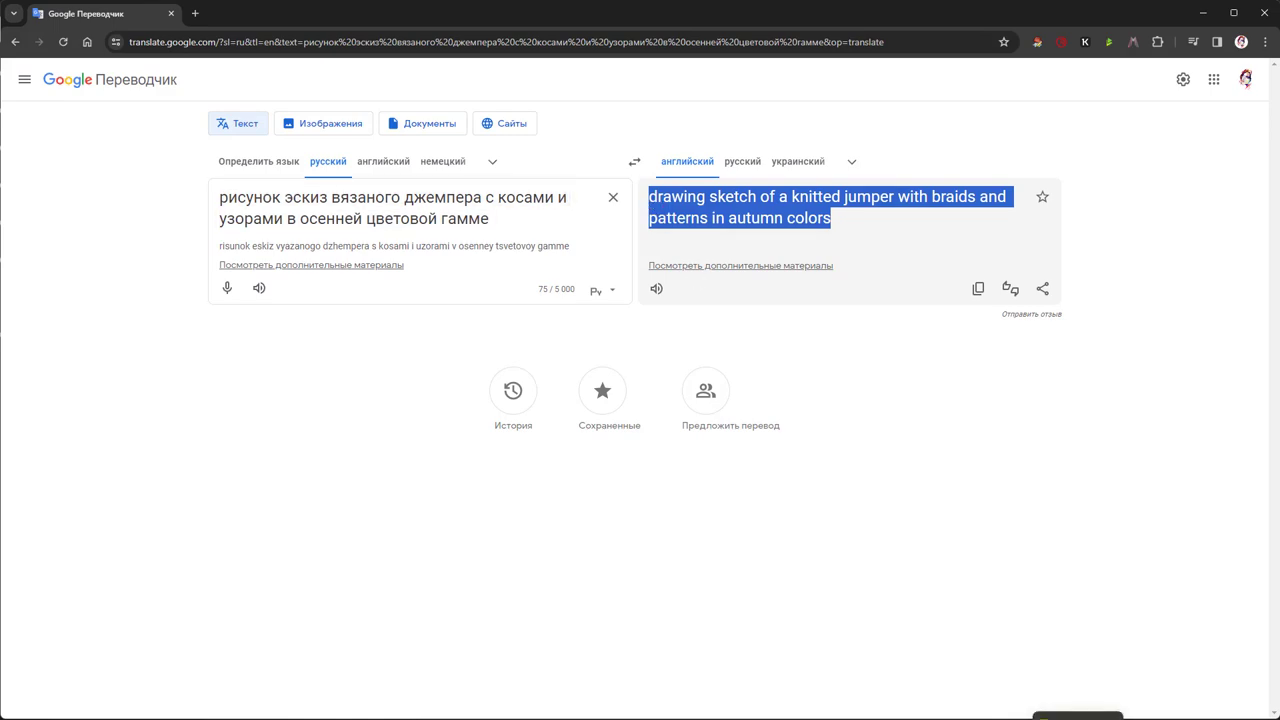
pyautogui.hotkey('alt', 'Tab')
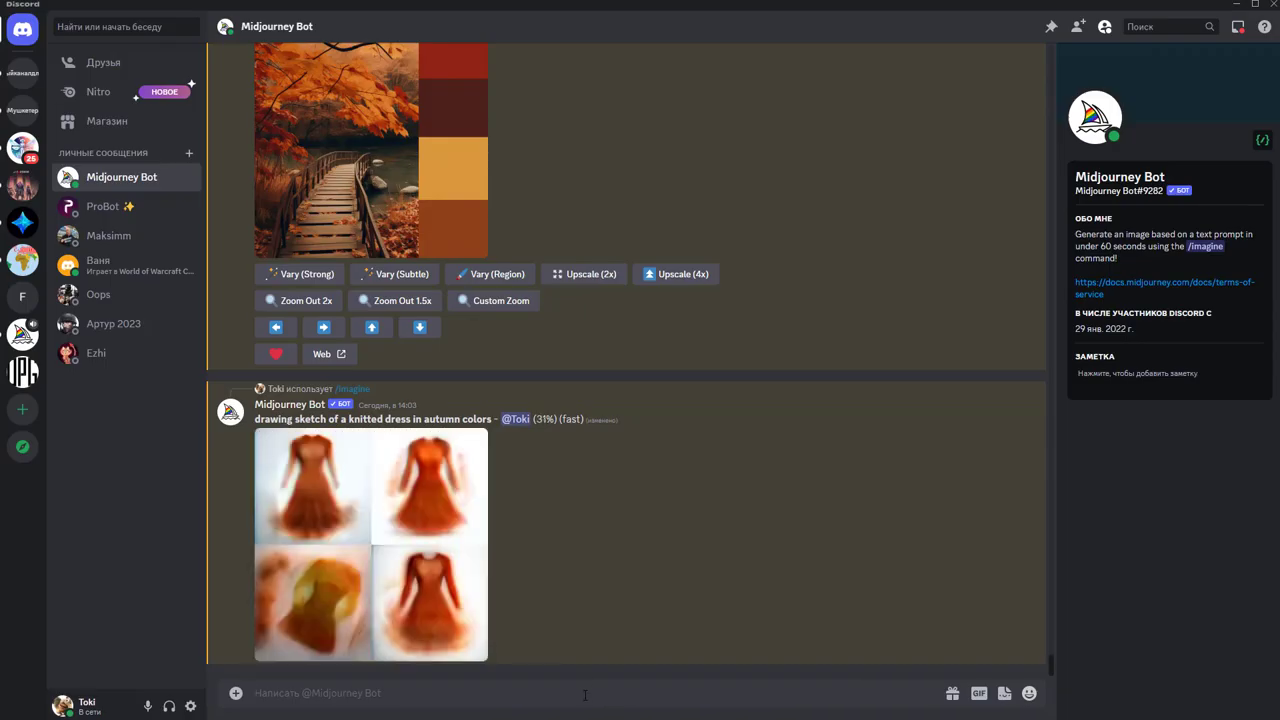
# Submit the copied knitted jumper prompt to the Midjourney Bot with /imagine
pyautogui.write('/')
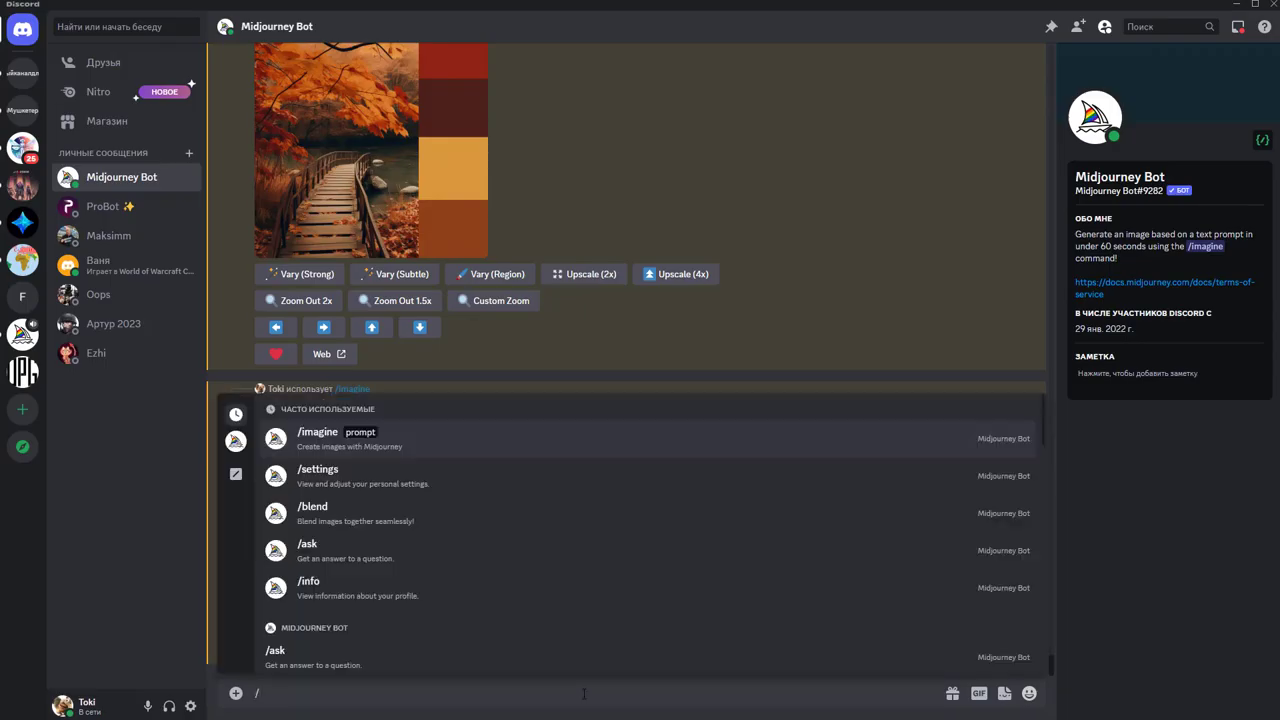
pyautogui.click(424, 444)
pyautogui.hotkey('ctrl', 'v')
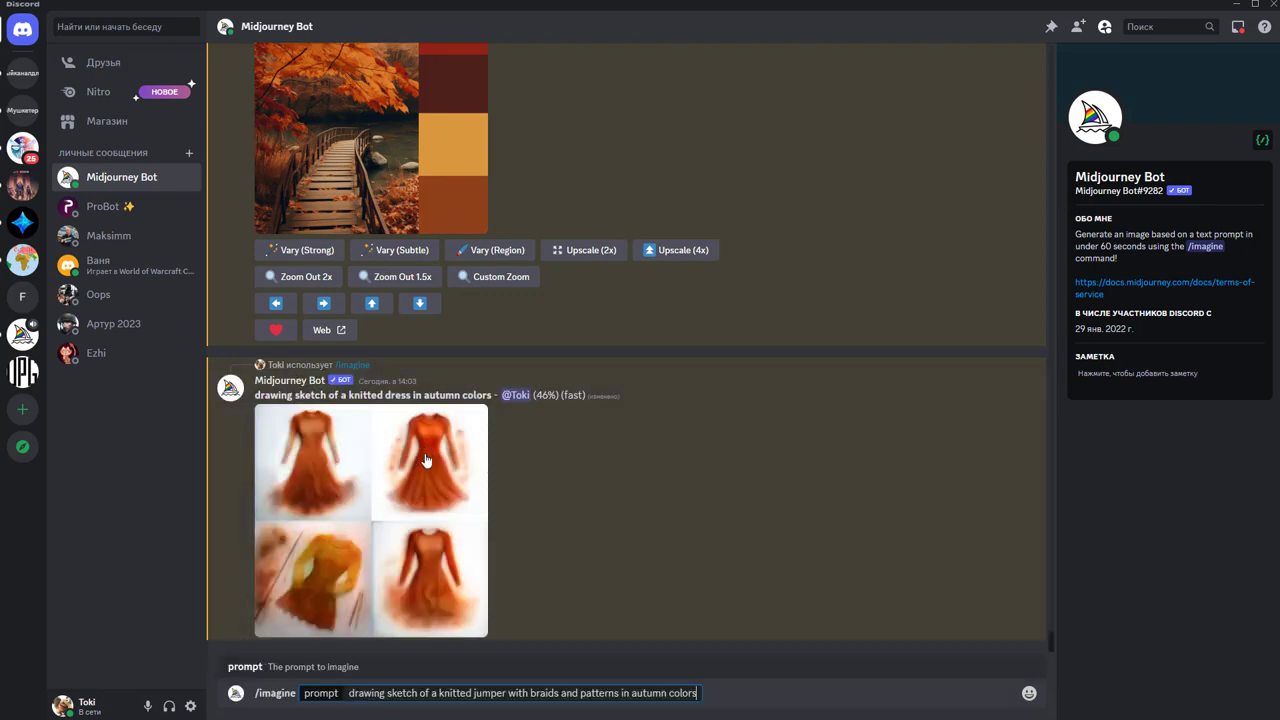
pyautogui.press('Return')
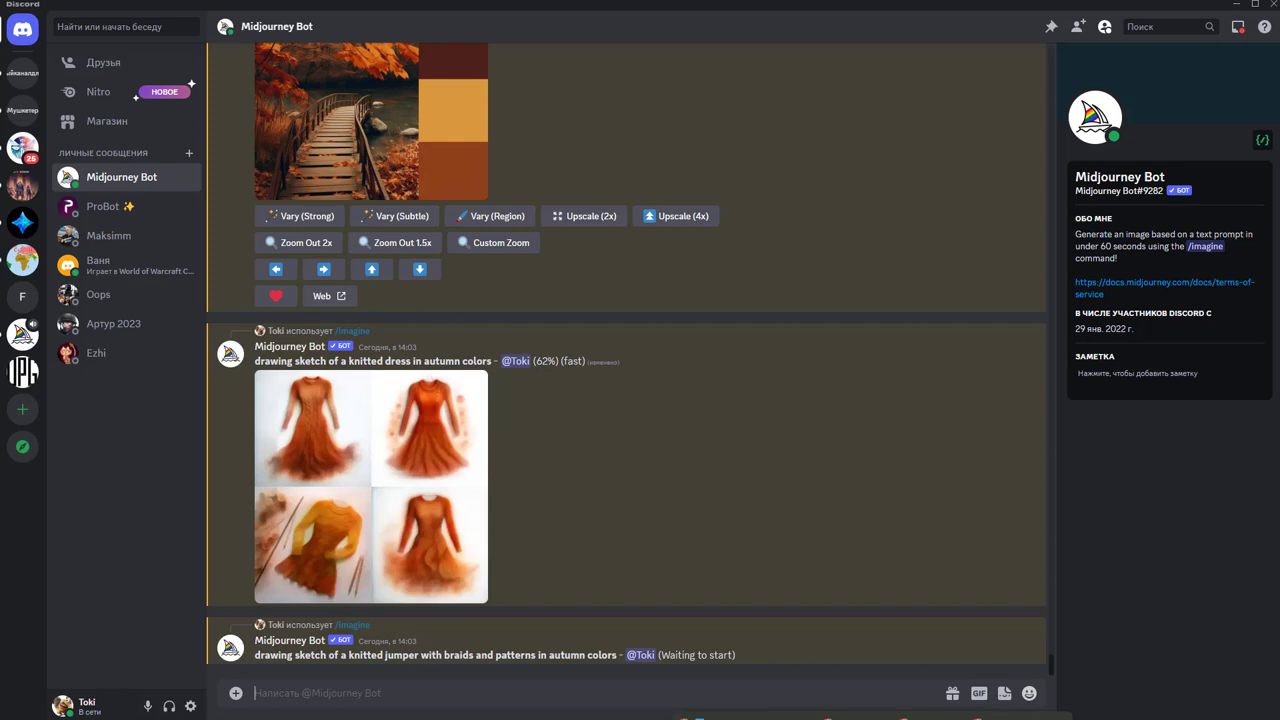
# Change the Russian source to 'женского драпового пальто' and select the resulting English coat translation
pyautogui.hotkey('alt', 'Tab')
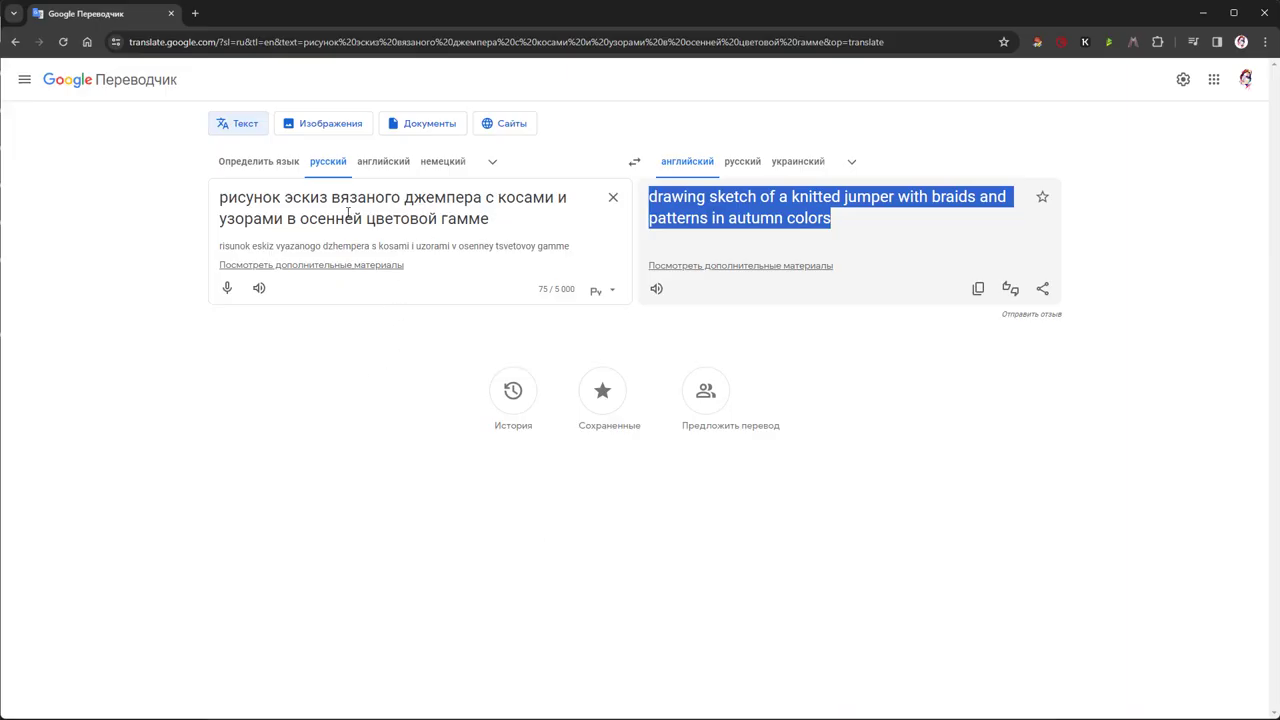
pyautogui.moveTo(332, 197); pyautogui.dragTo(476, 198)
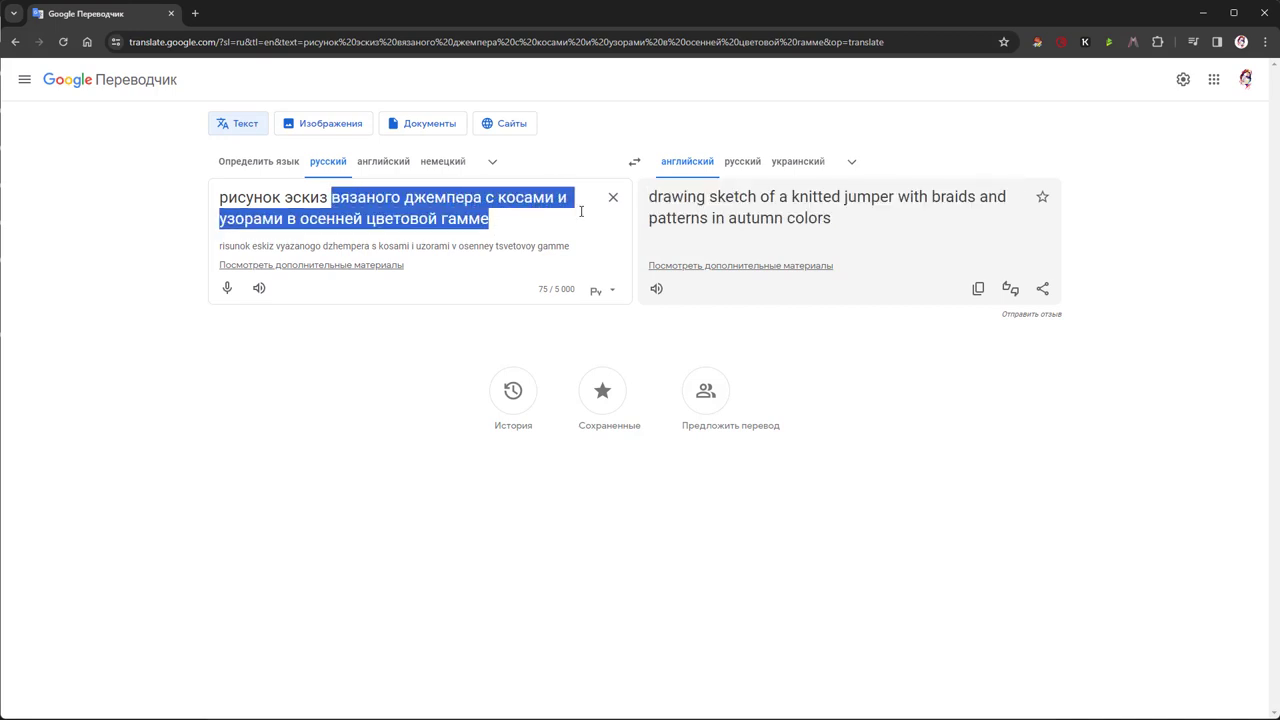
pyautogui.moveTo(489, 199); pyautogui.dragTo(283, 229)
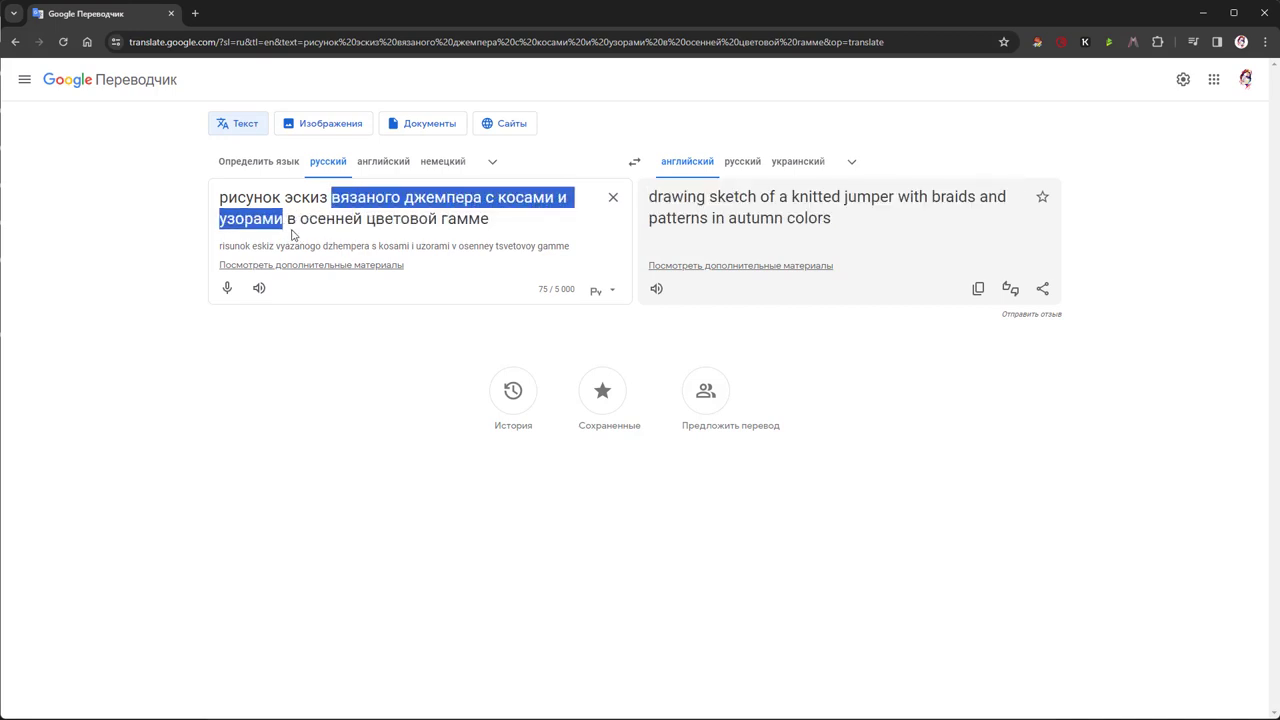
pyautogui.write('женского д')
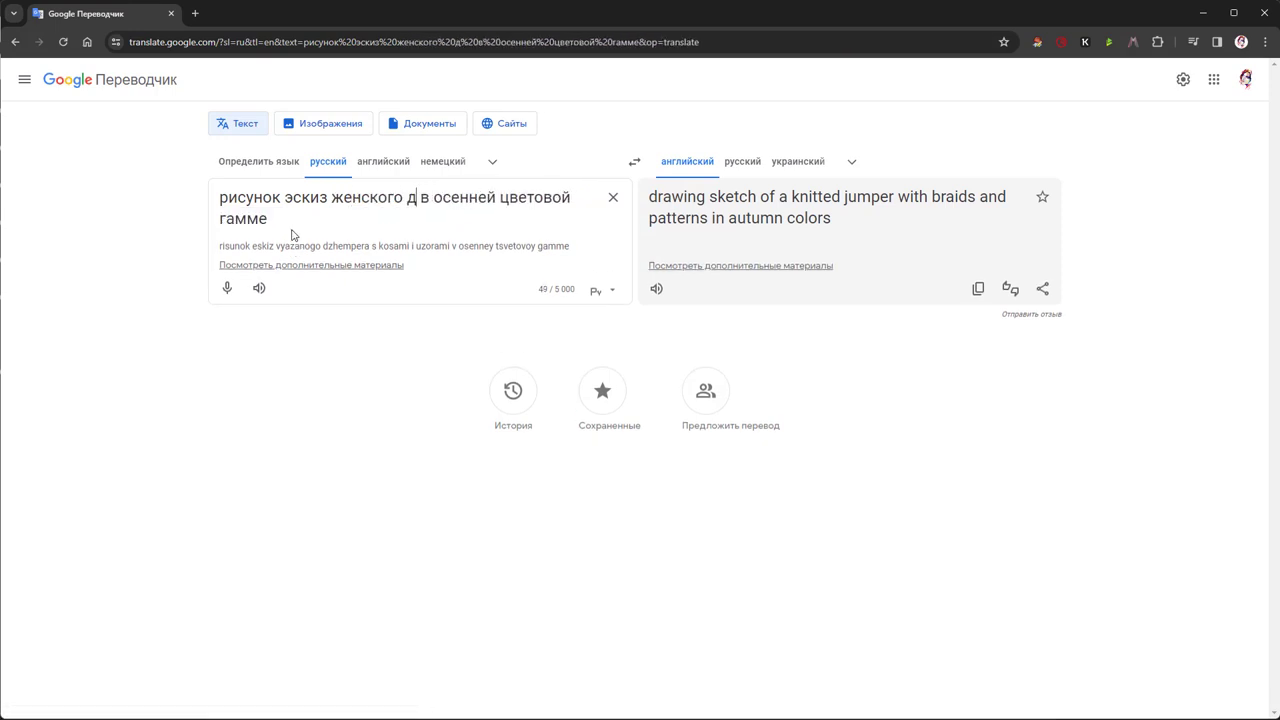
pyautogui.write('рапового п')
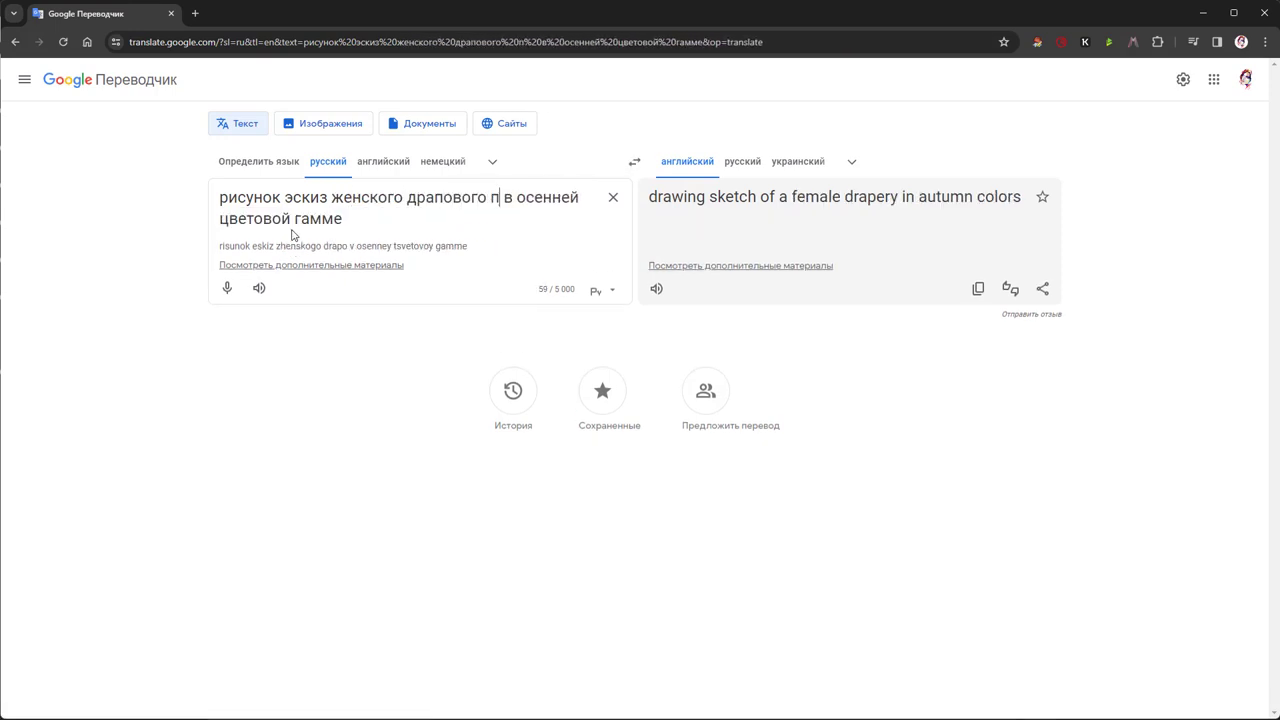
pyautogui.write('альто')
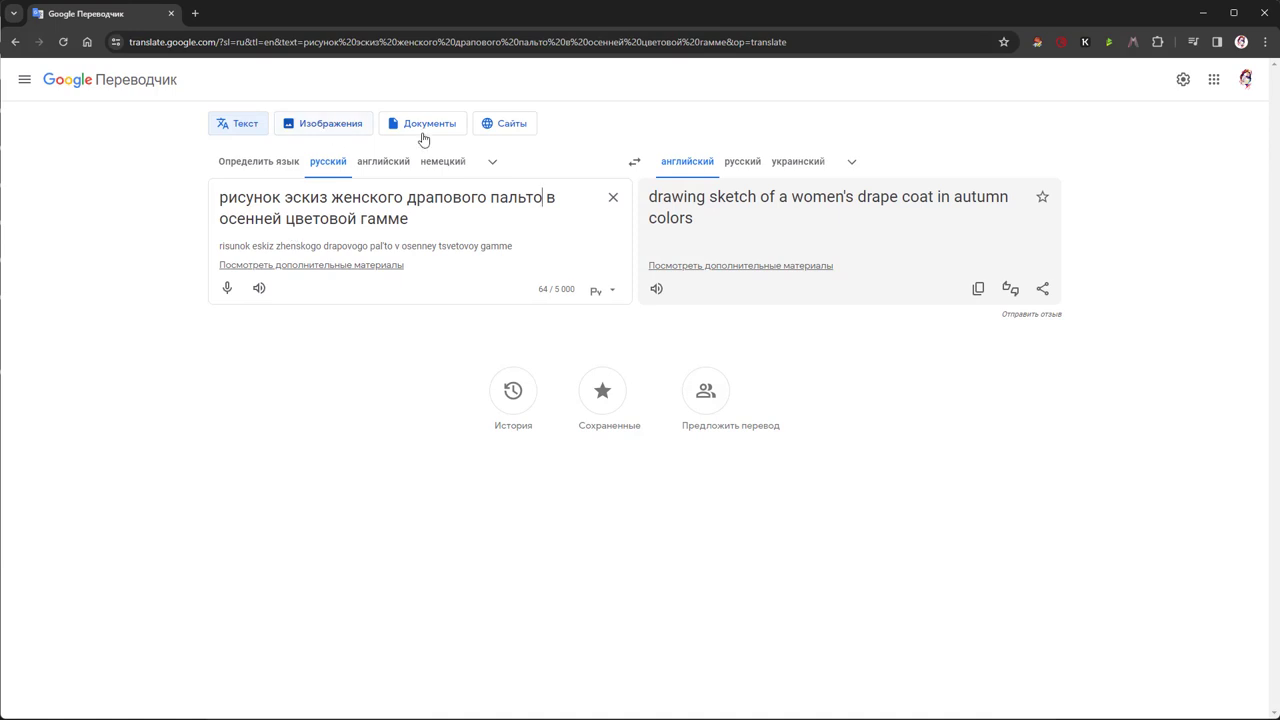
pyautogui.tripleClick(713, 228)
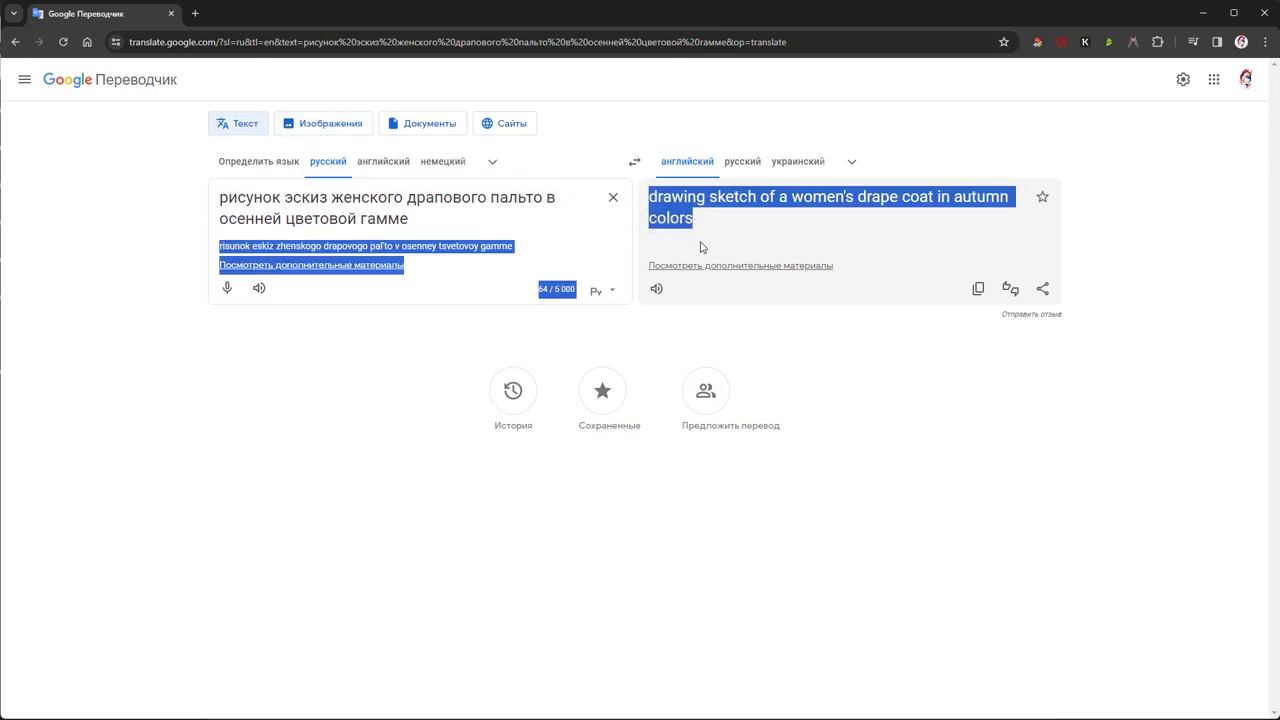
pyautogui.moveTo(705, 222); pyautogui.dragTo(650, 196)
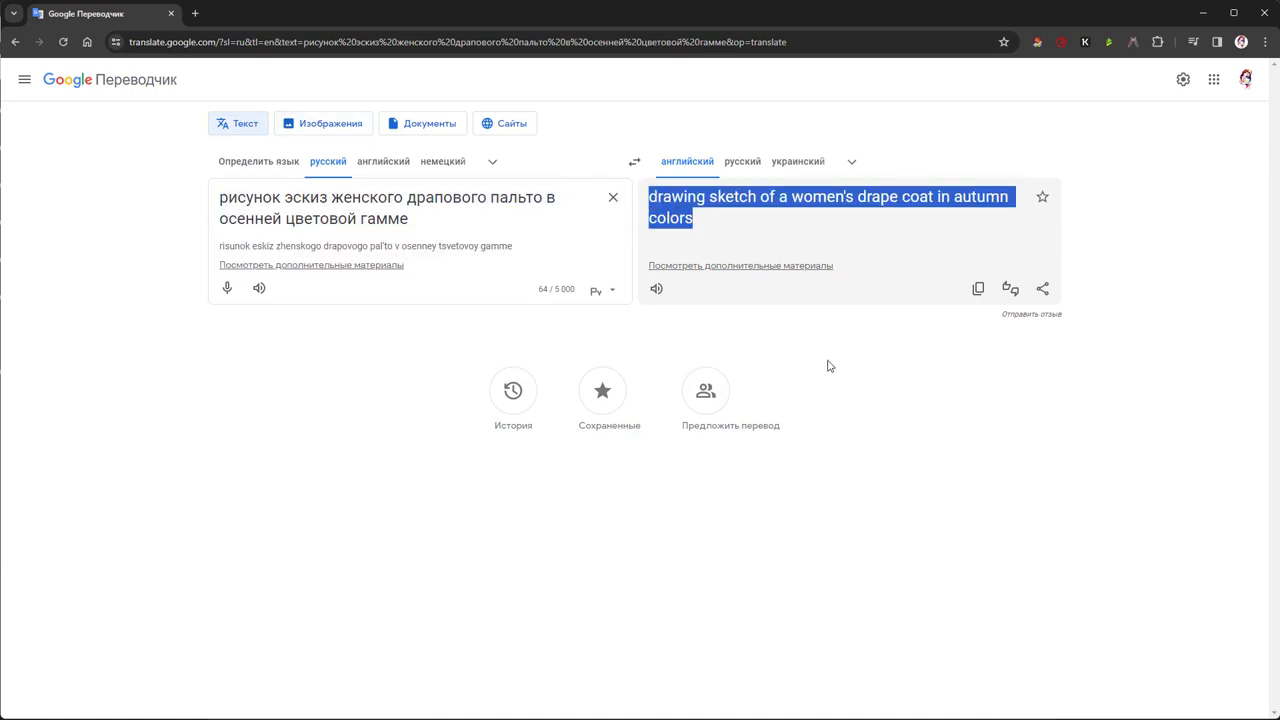
# Submit the drape coat prompt via /imagine, then briefly preview the knitted dress grid
pyautogui.click(1203, 13)
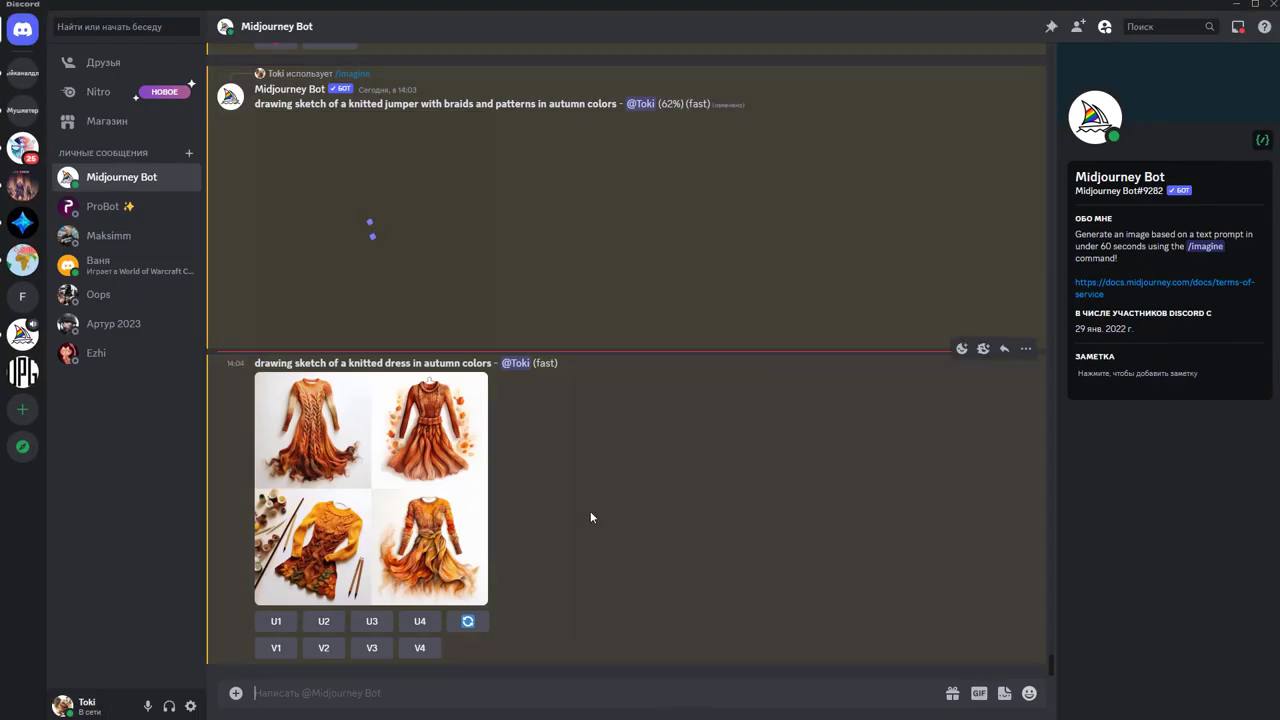
pyautogui.write('/')
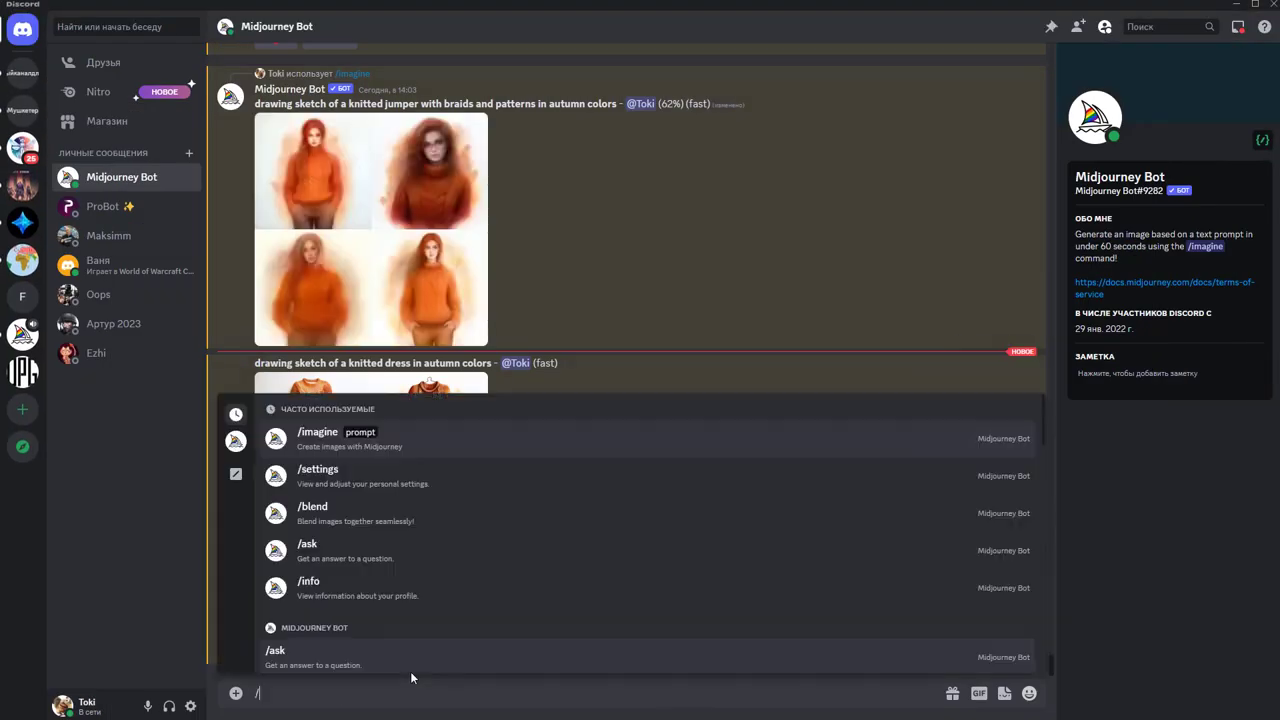
pyautogui.click(460, 446)
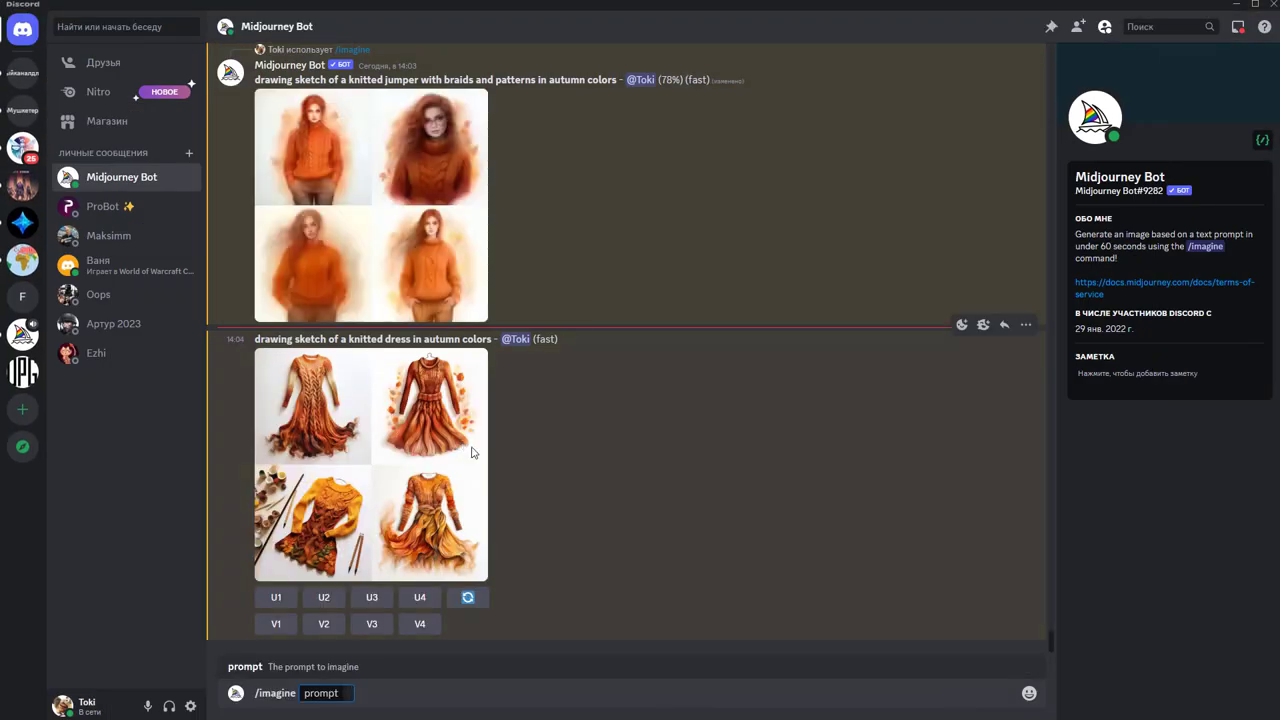
pyautogui.write("drawing sketch of a women's drape coat in autumn colors")
pyautogui.press('Return')
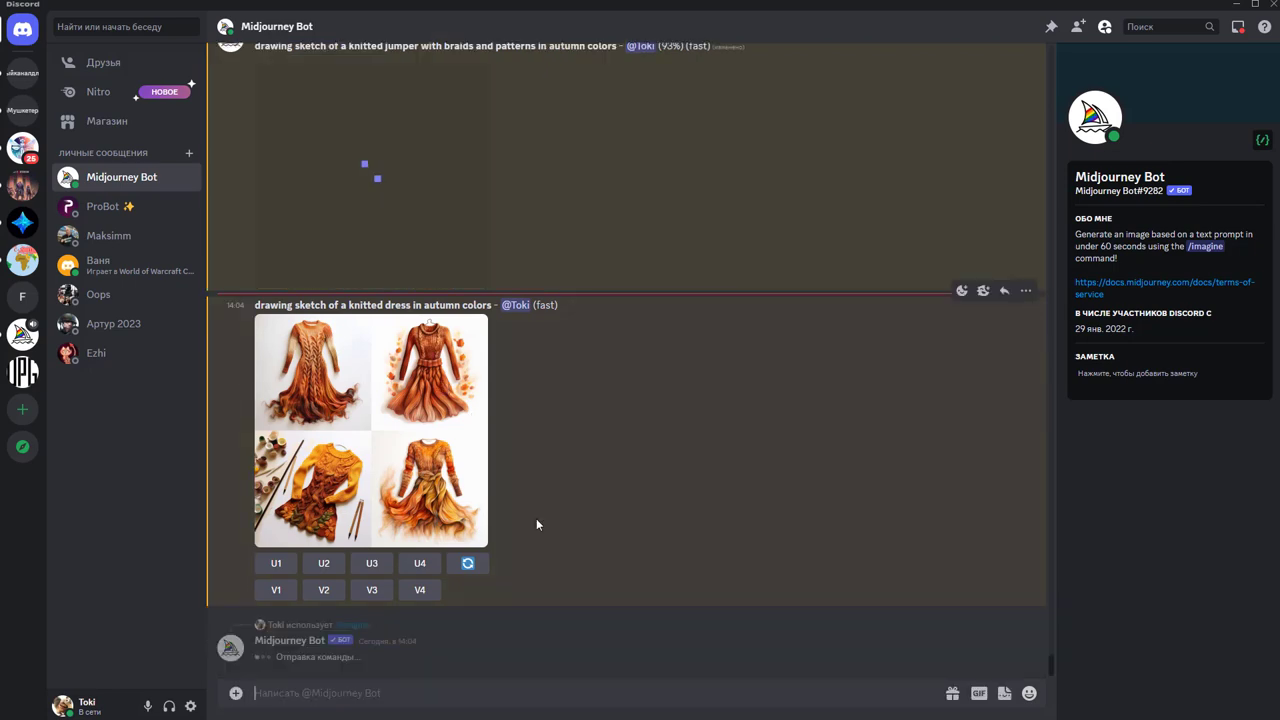
pyautogui.click(376, 436)
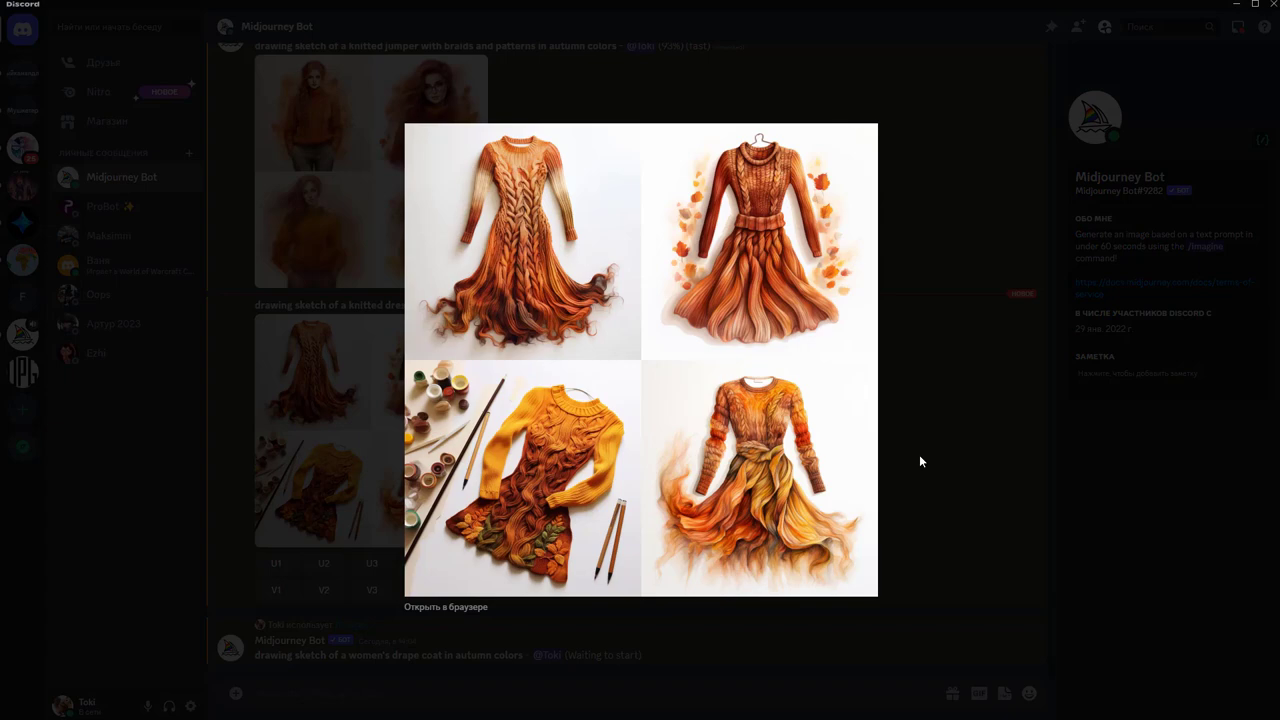
pyautogui.click(920, 461)
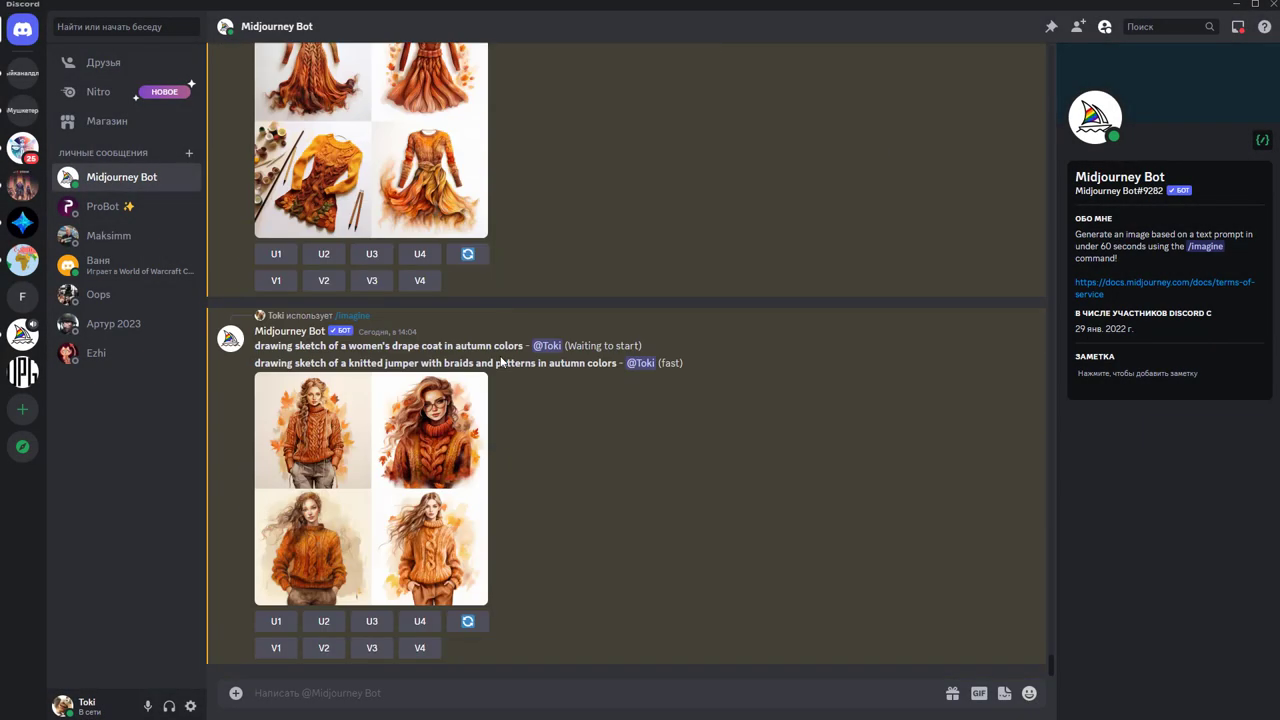
# Resend the earlier knitted dress prompt via /imagine with 'fashion' inserted after 'drawing'
pyautogui.scroll(4, 501, 362)
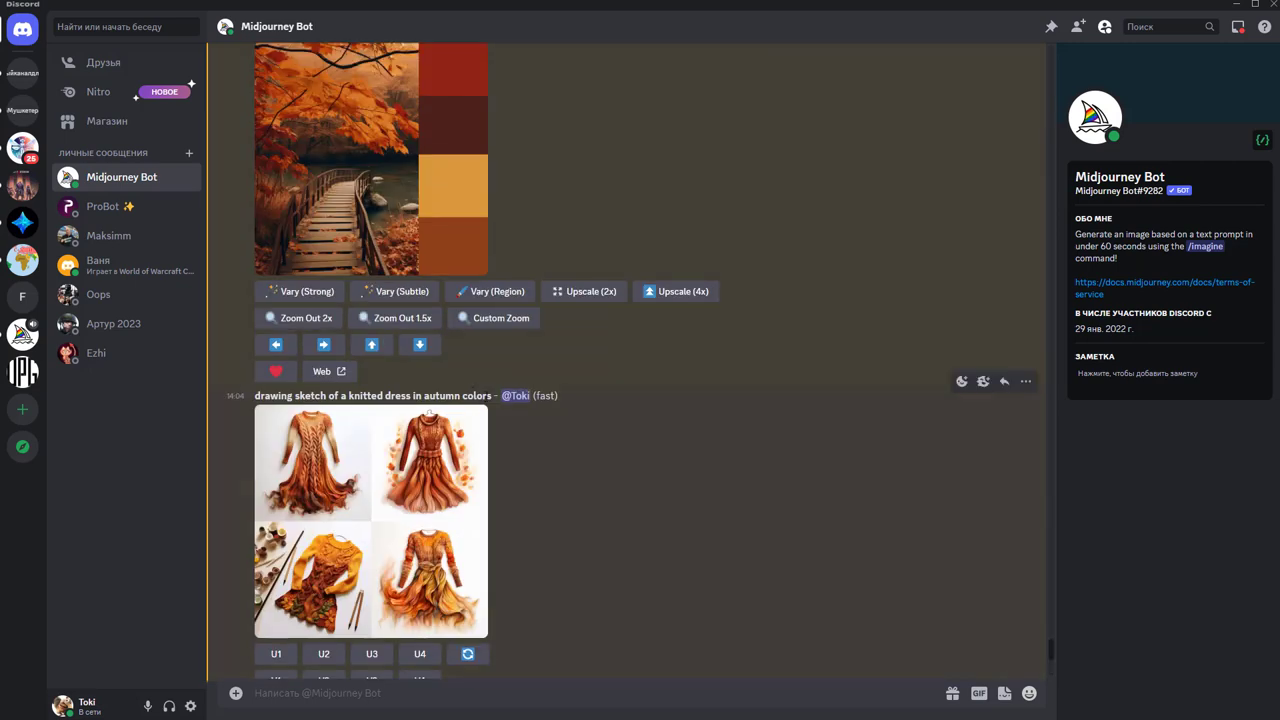
pyautogui.moveTo(492, 396); pyautogui.dragTo(230, 400)
pyautogui.hotkey('ctrl', 'c')
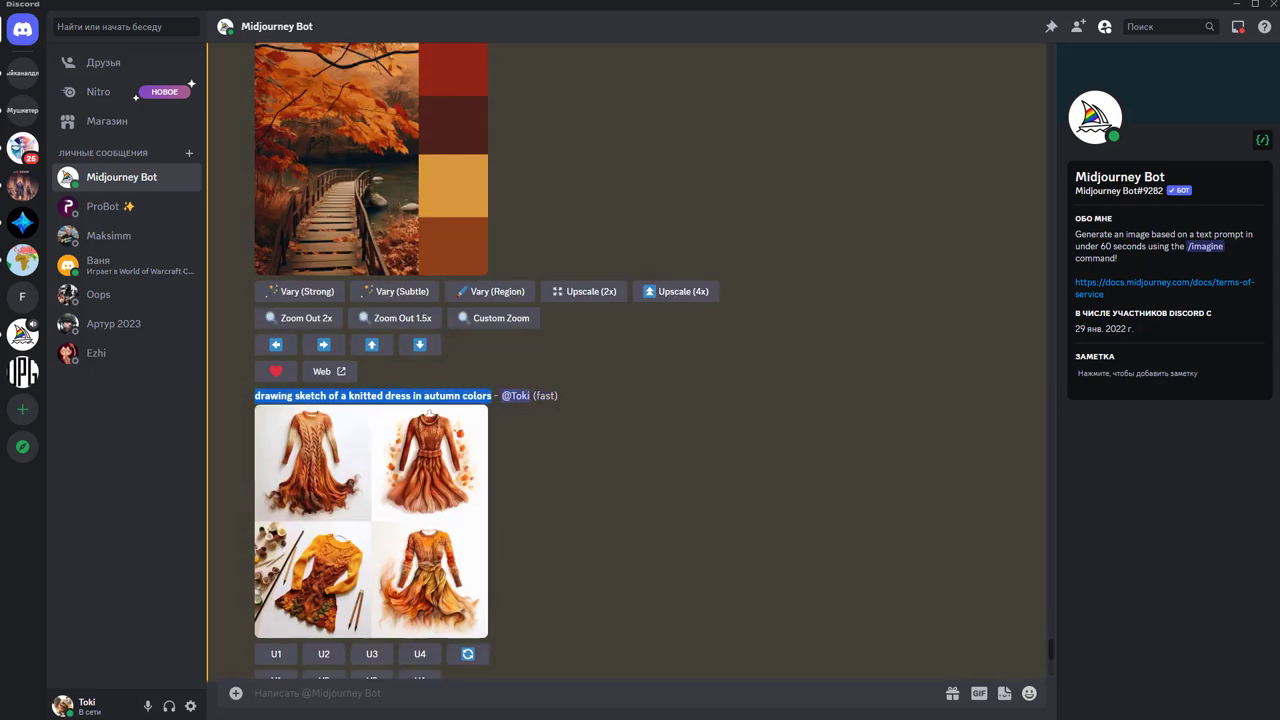
pyautogui.click(349, 692)
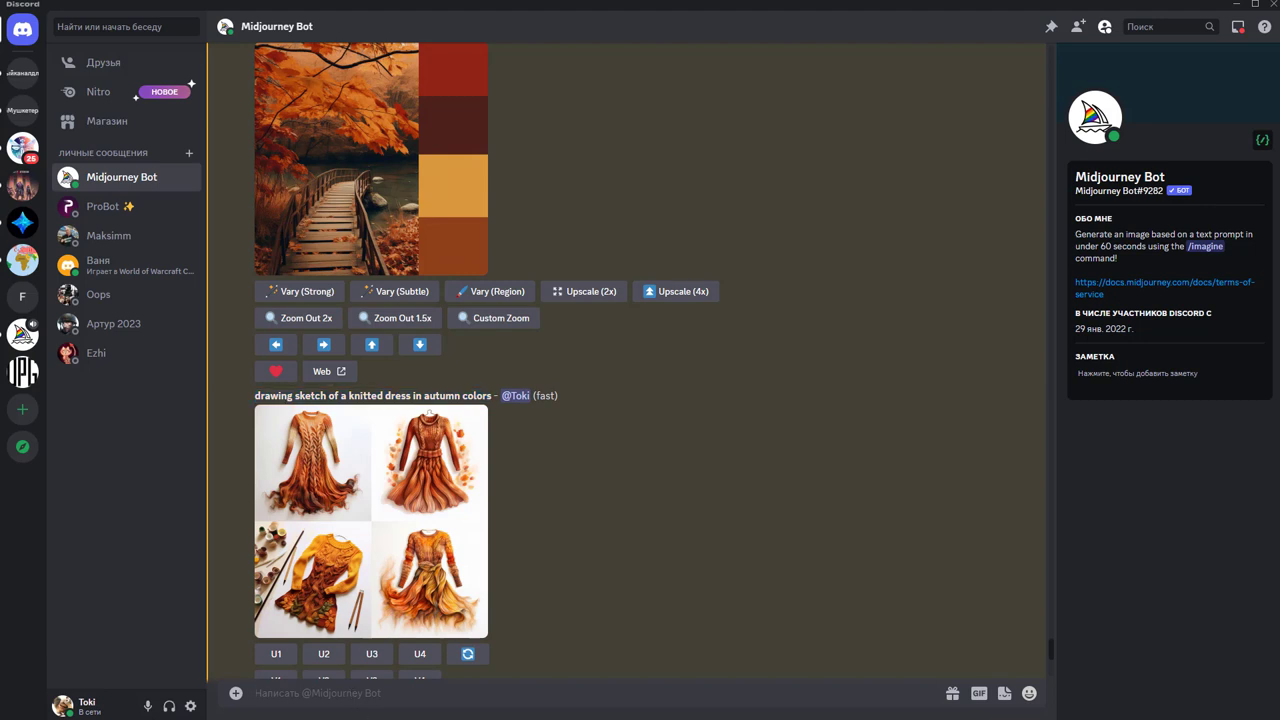
pyautogui.write('/')
pyautogui.click(491, 440)
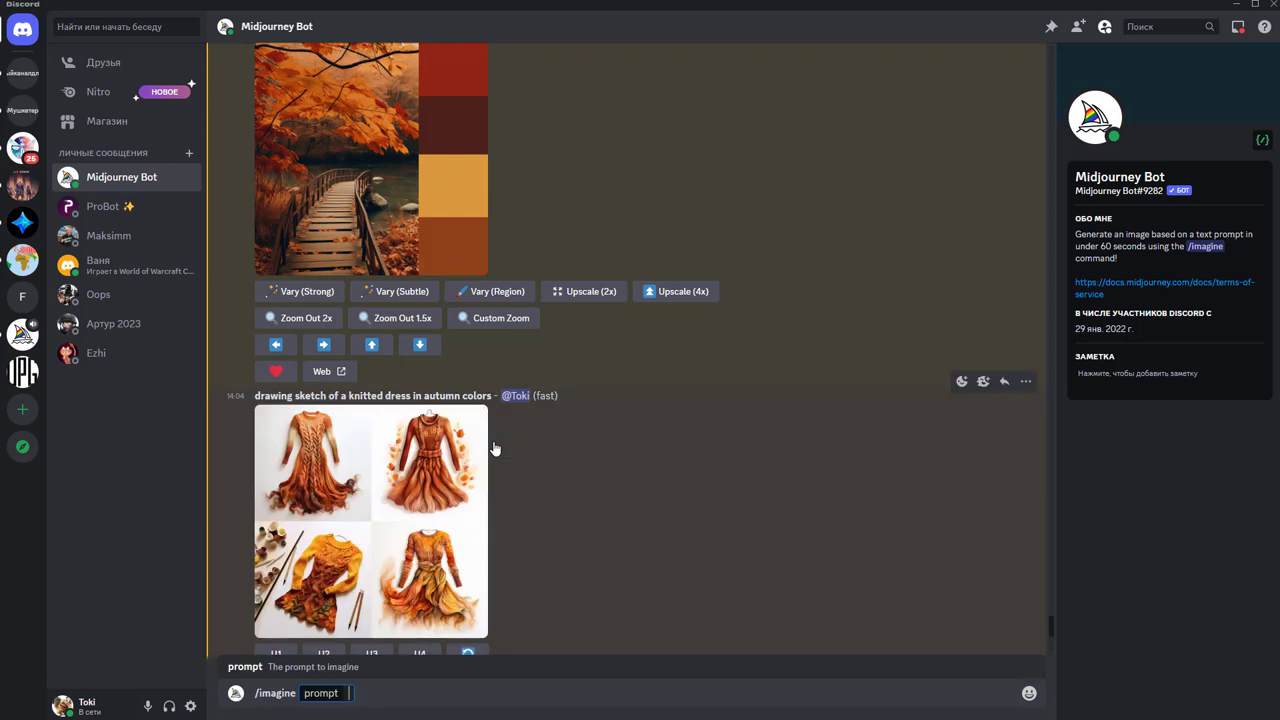
pyautogui.hotkey('ctrl', 'v')
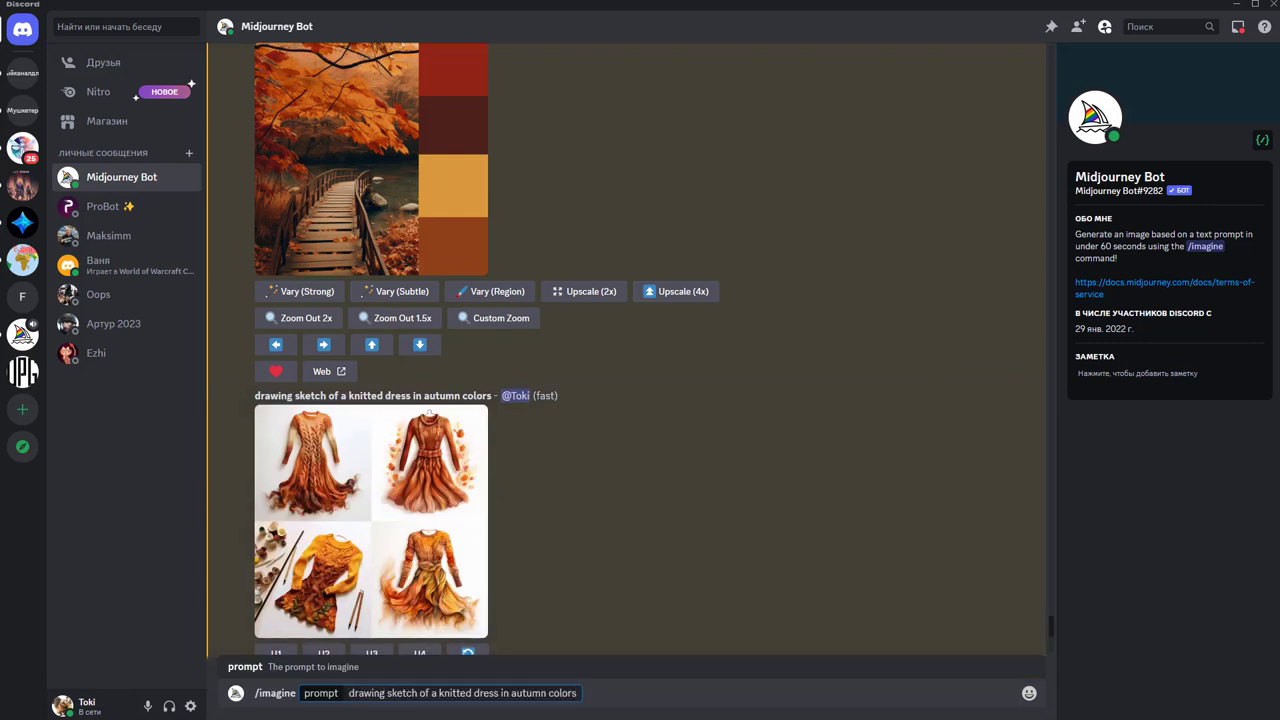
pyautogui.click(387, 692)
pyautogui.write('афы')
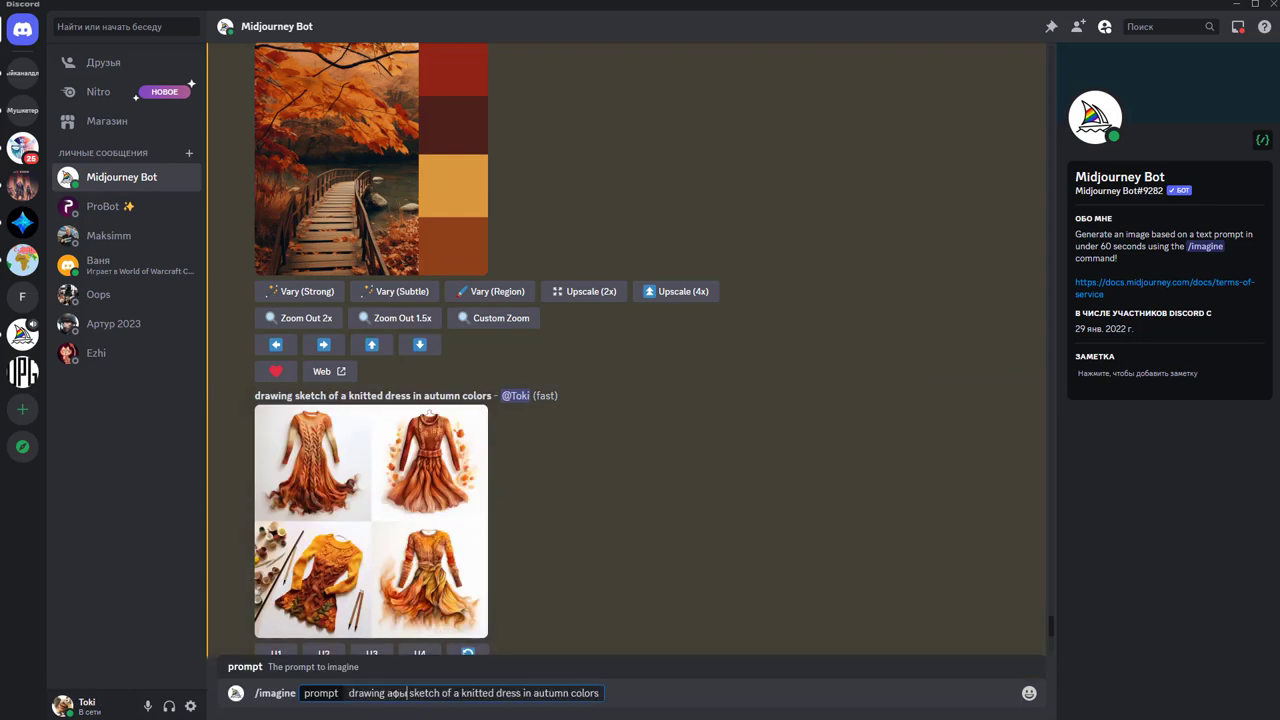
pyautogui.write('ршщ')
pyautogui.press('BackSpace')
pyautogui.press('BackSpace')
pyautogui.press('BackSpace')
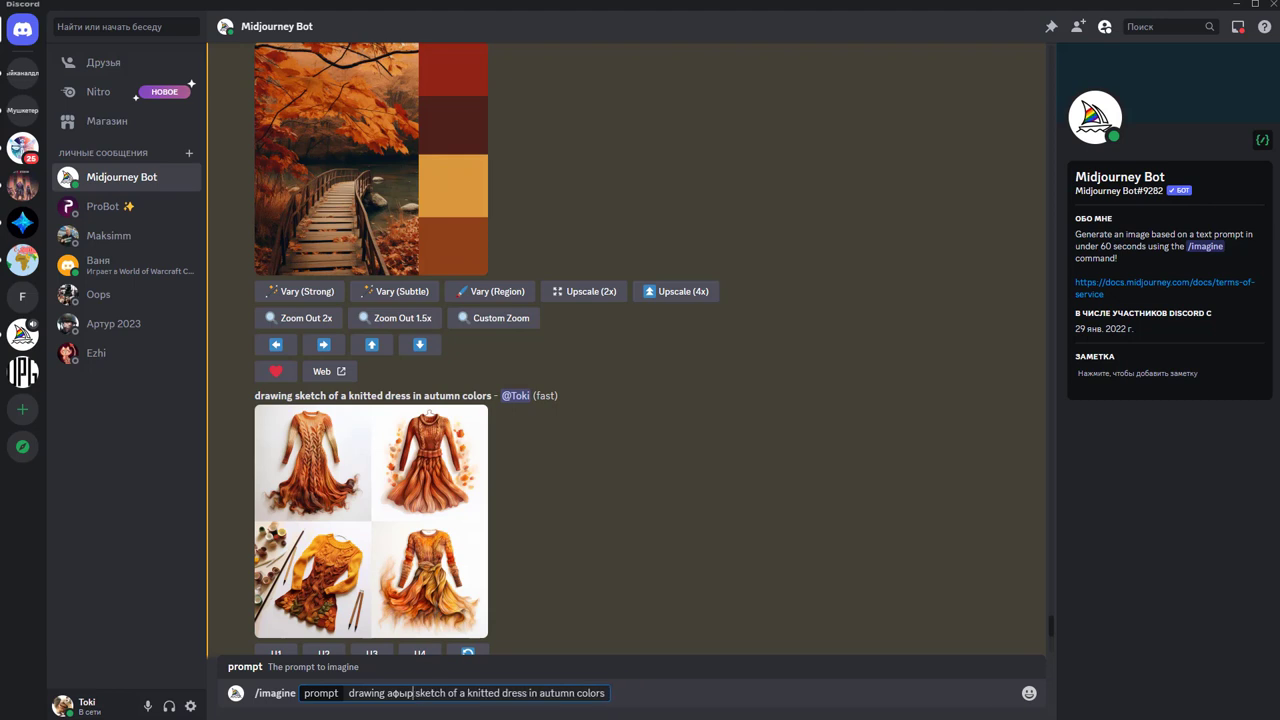
pyautogui.press('BackSpace')
pyautogui.press('BackSpace')
pyautogui.press('BackSpace')
pyautogui.press('BackSpace')
pyautogui.press('BackSpace')
pyautogui.write('fa')
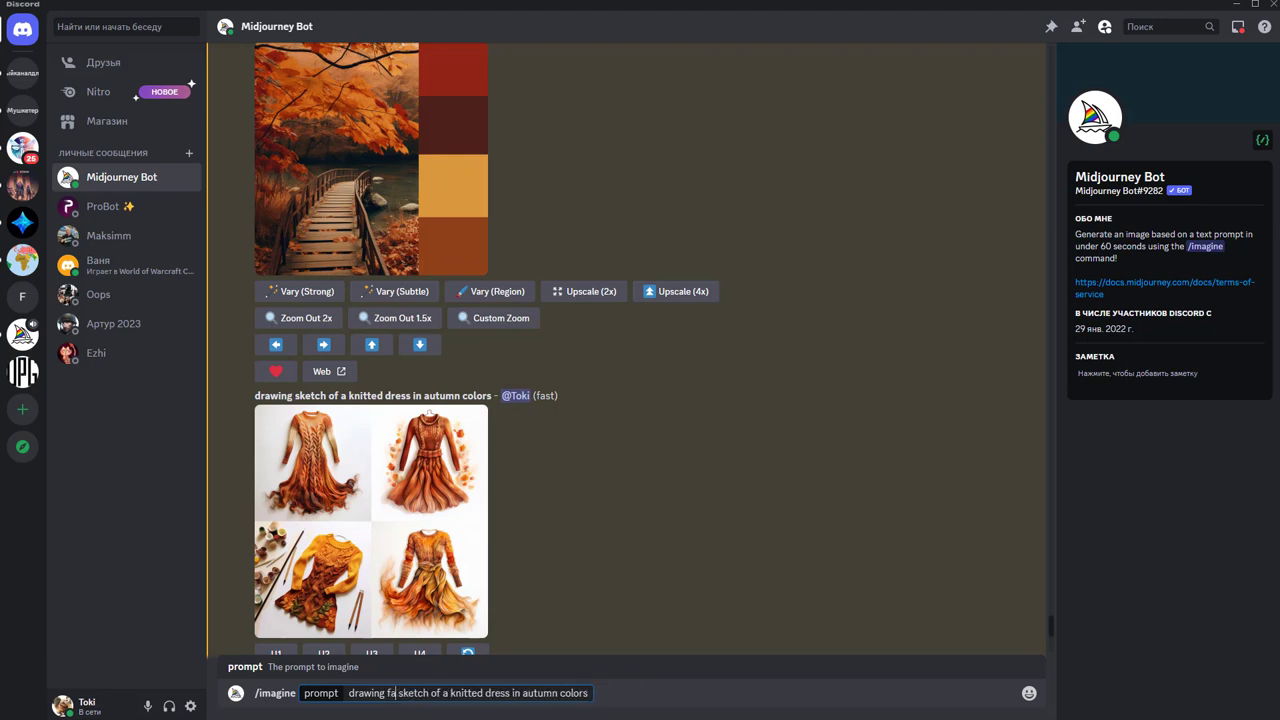
pyautogui.write('shion')
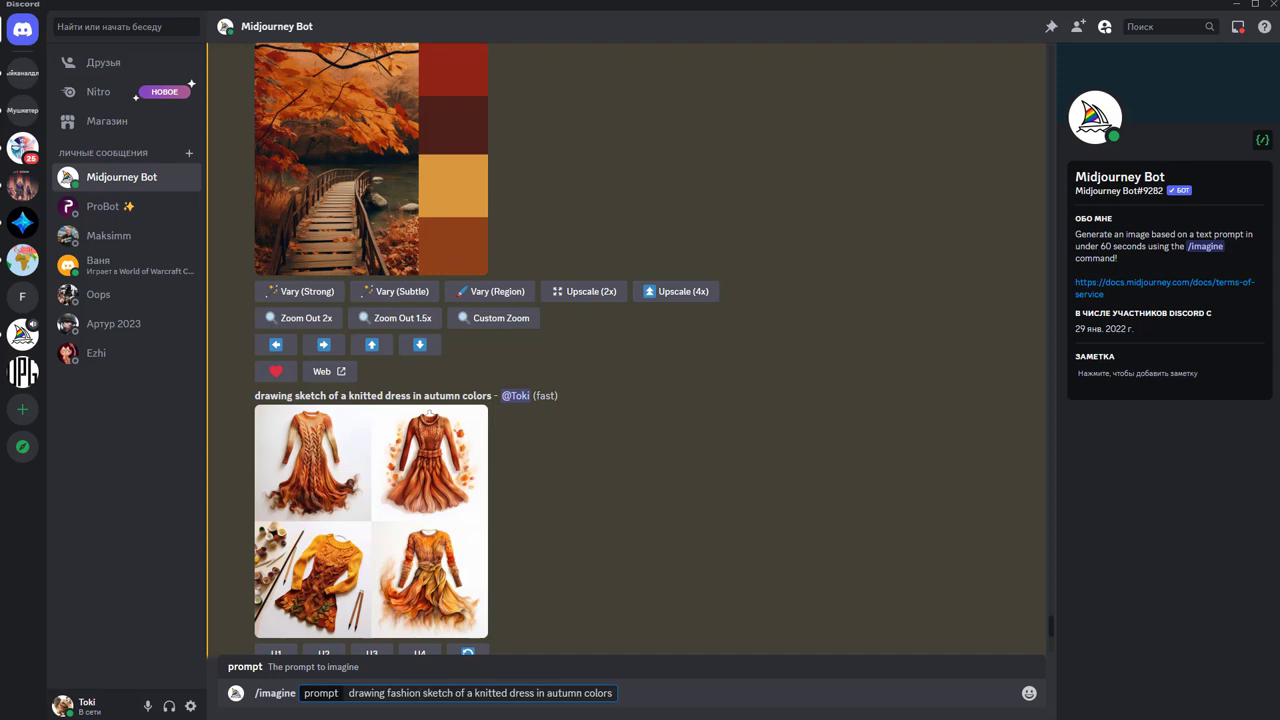
pyautogui.press('Return')
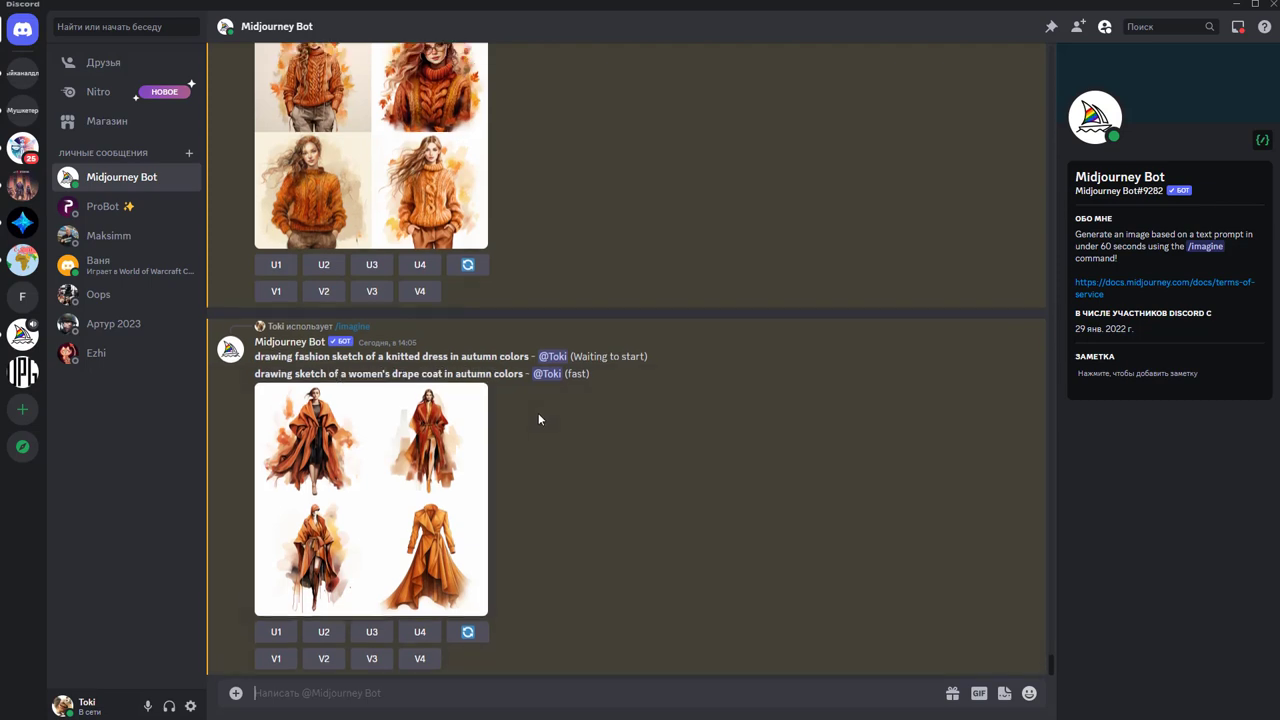
# Preview the knitted jumper grid, then request an upscale and variations of sketch 1
pyautogui.scroll(2, 525, 407)
pyautogui.click(421, 276)
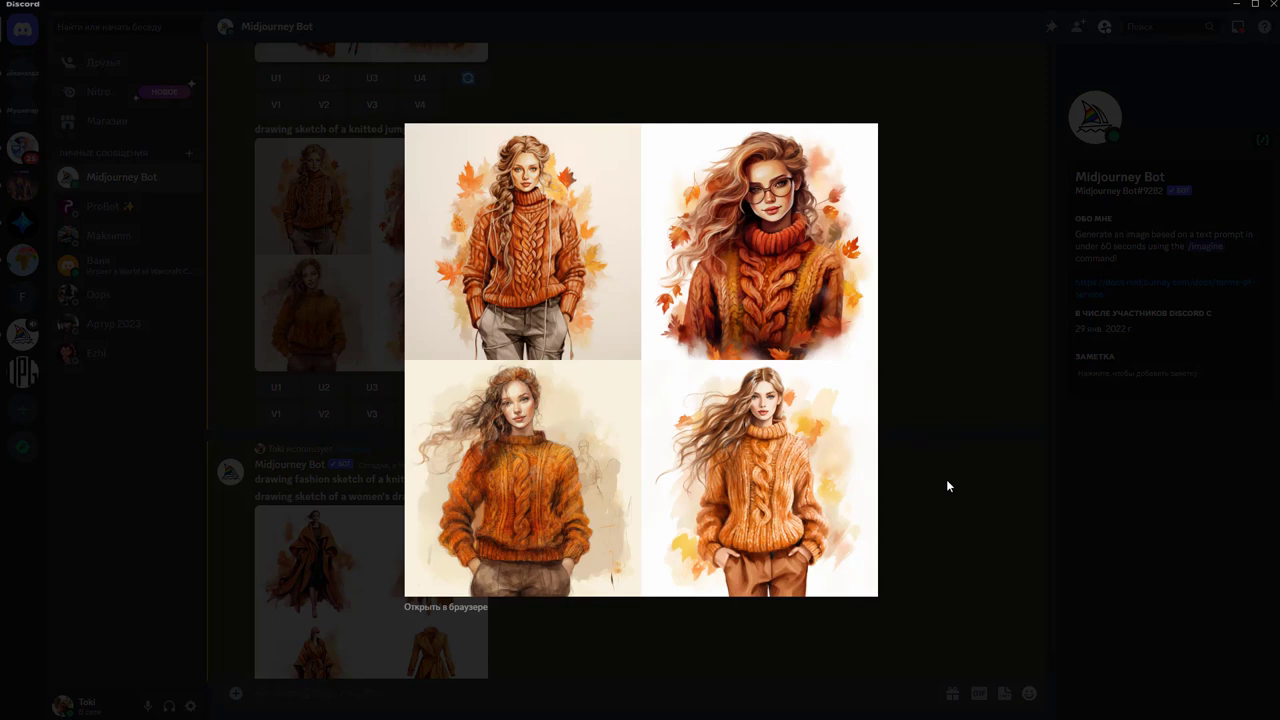
pyautogui.click(919, 345)
pyautogui.click(277, 388)
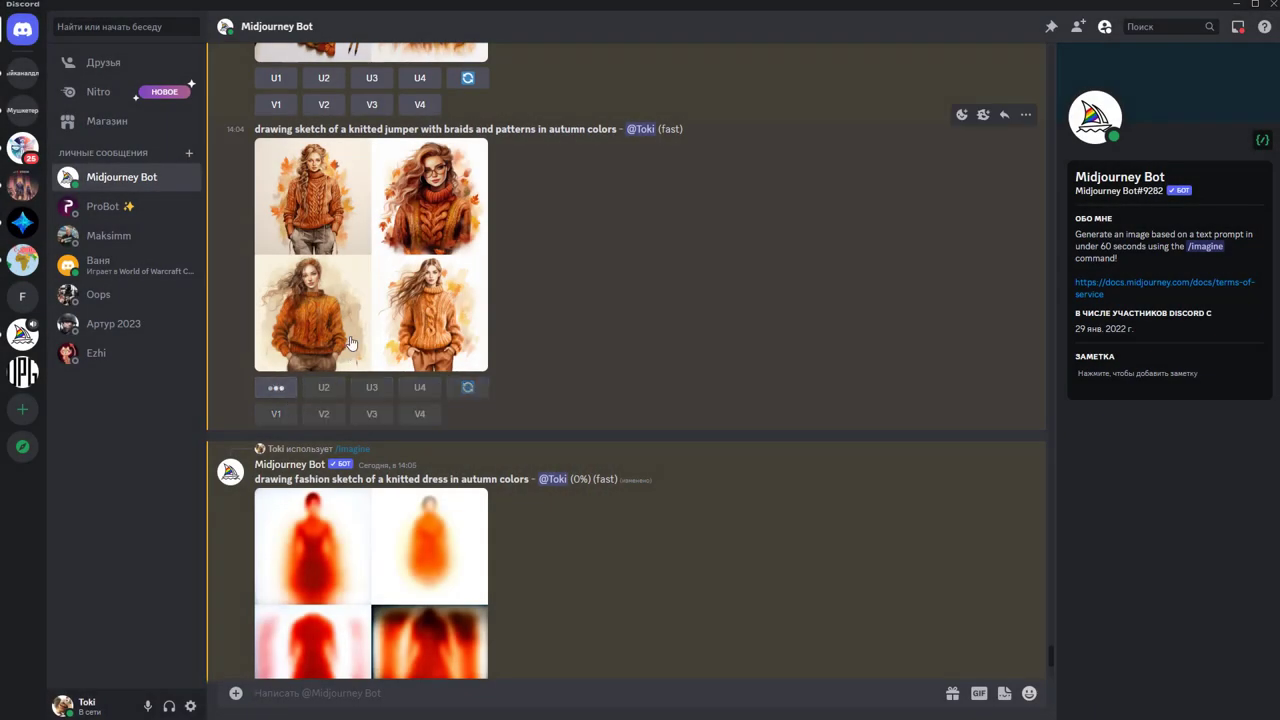
pyautogui.click(280, 420)
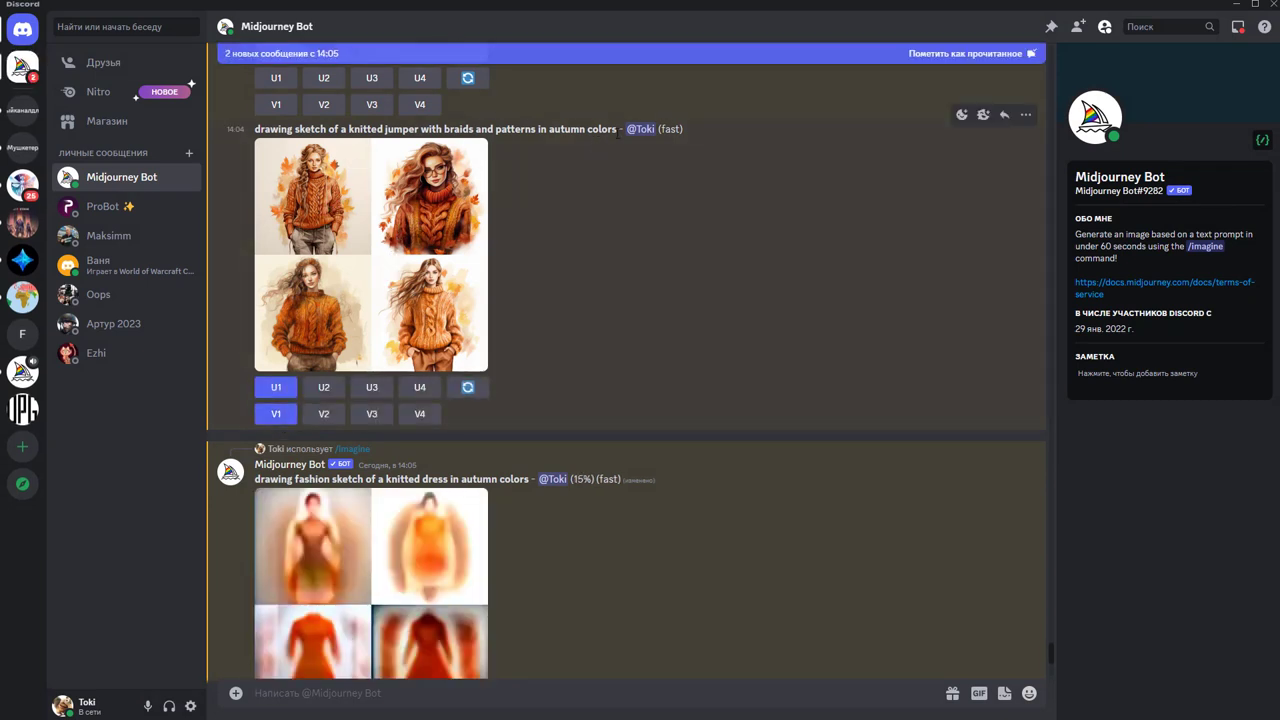
# Resubmit the knitted jumper prompt as a new /imagine request
pyautogui.moveTo(617, 125); pyautogui.dragTo(407, 141)
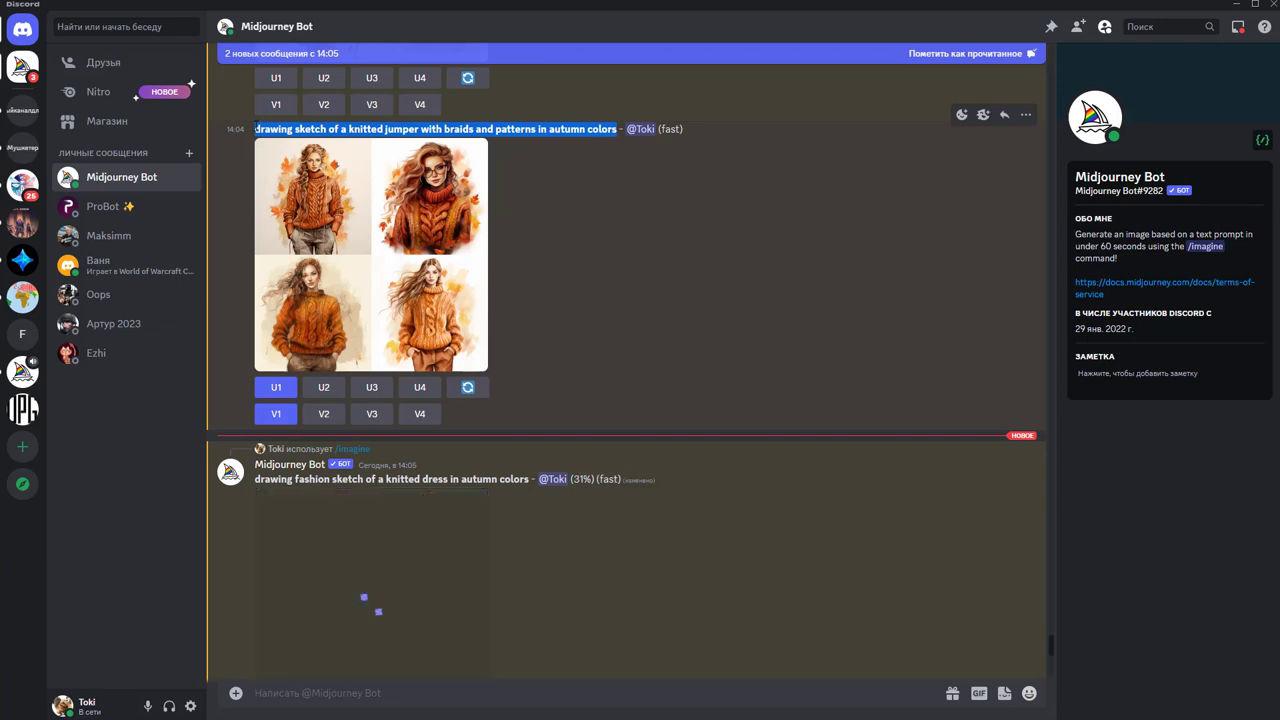
pyautogui.click(345, 690)
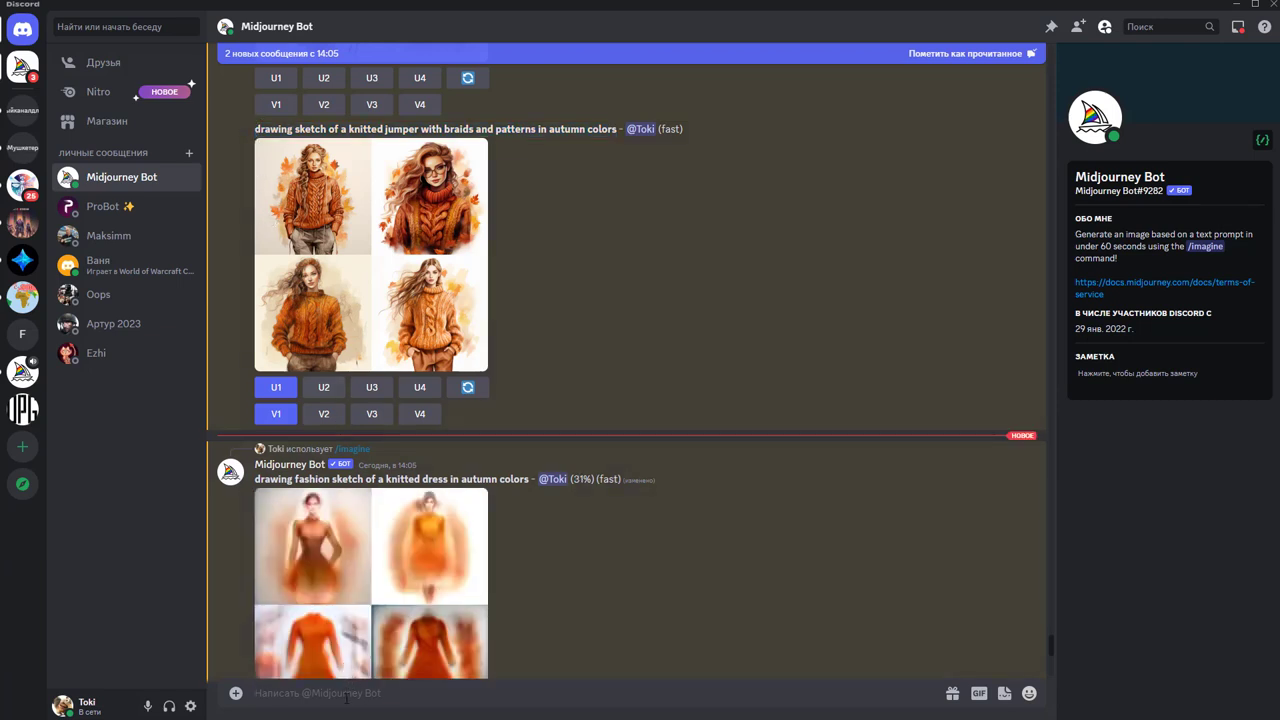
pyautogui.write('/')
pyautogui.click(475, 442)
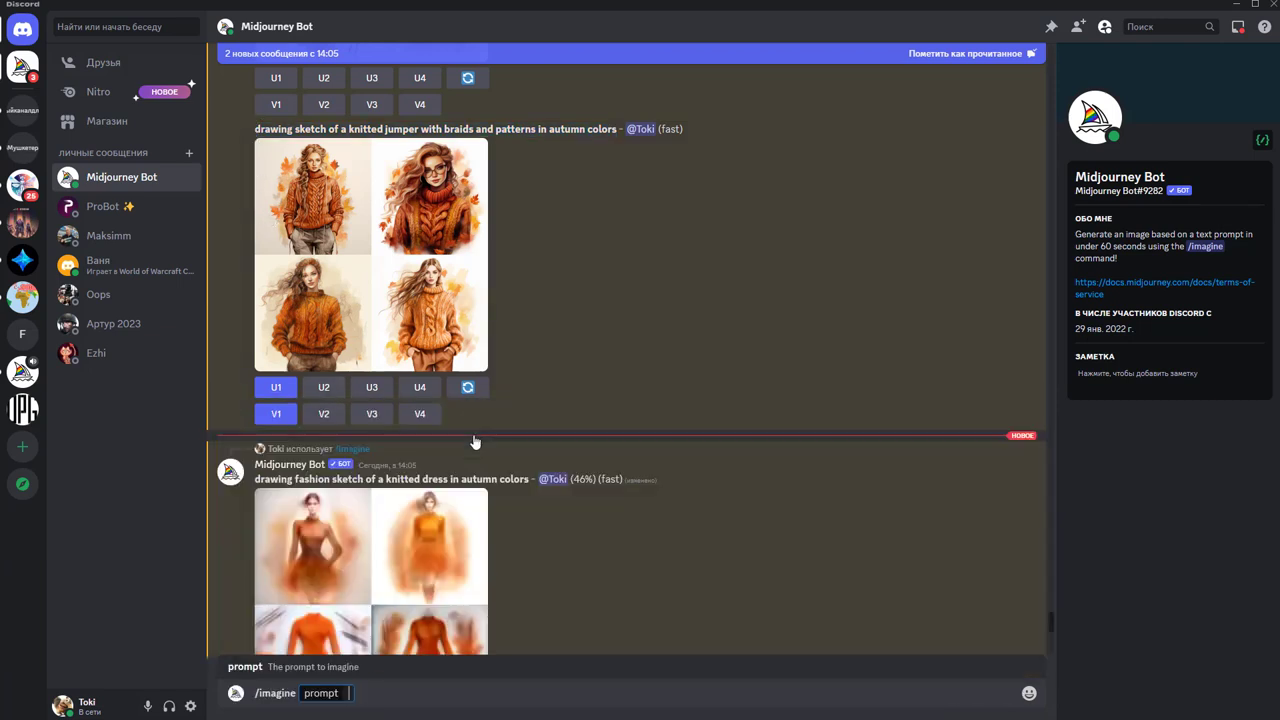
pyautogui.write('drawing sketch of a knitted jumper with braids and patterns in autumn colors')
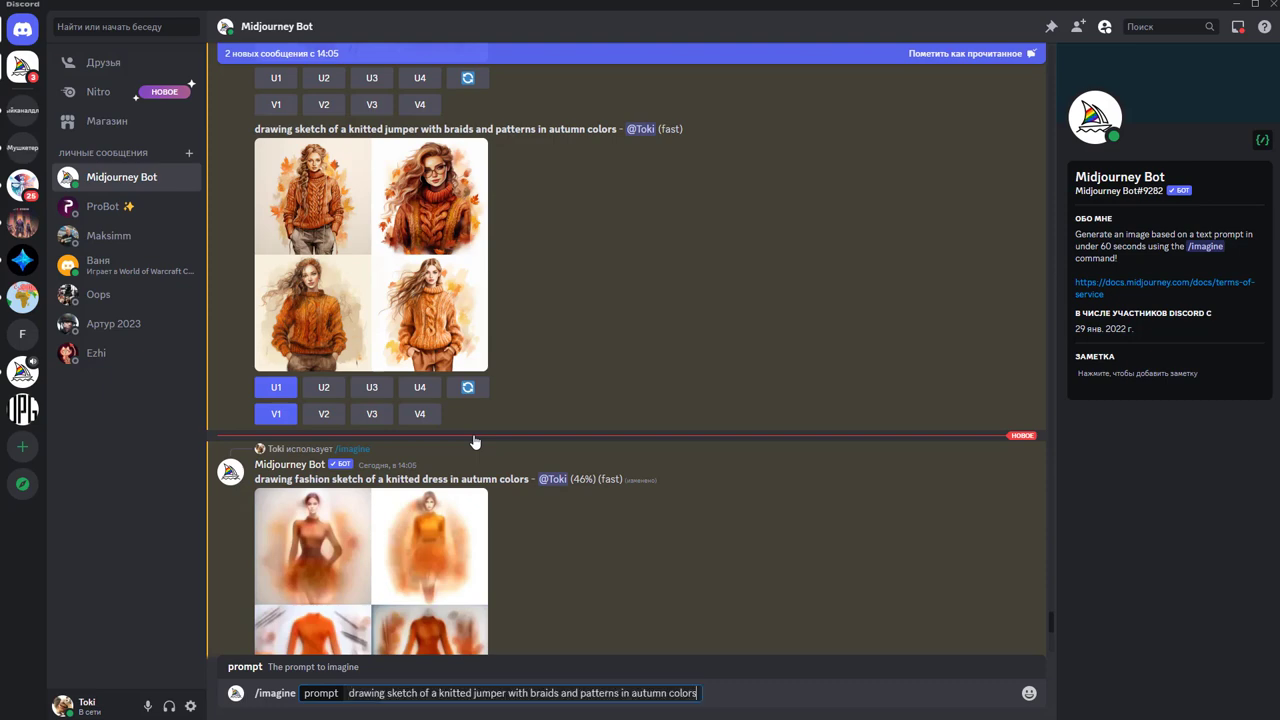
pyautogui.press('Return')
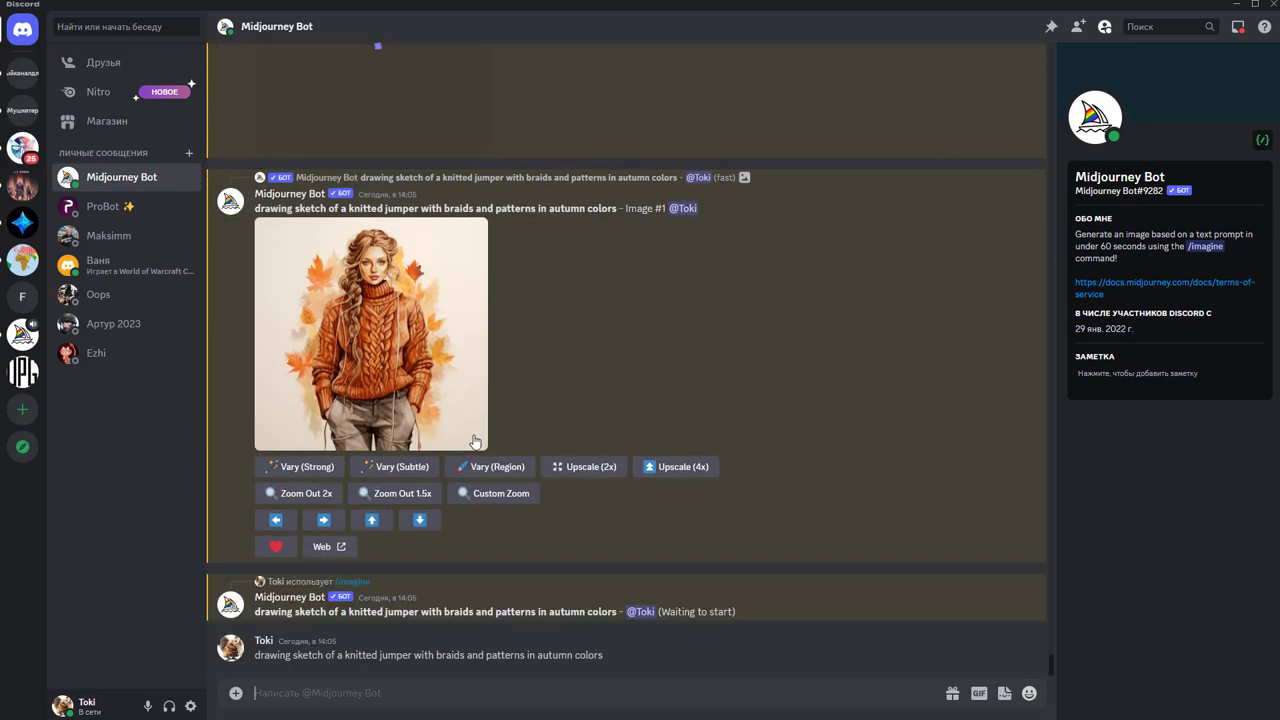
# Copy the upscaled jumper sketch image and bring up the Illustrator moodboard
pyautogui.click(412, 328)
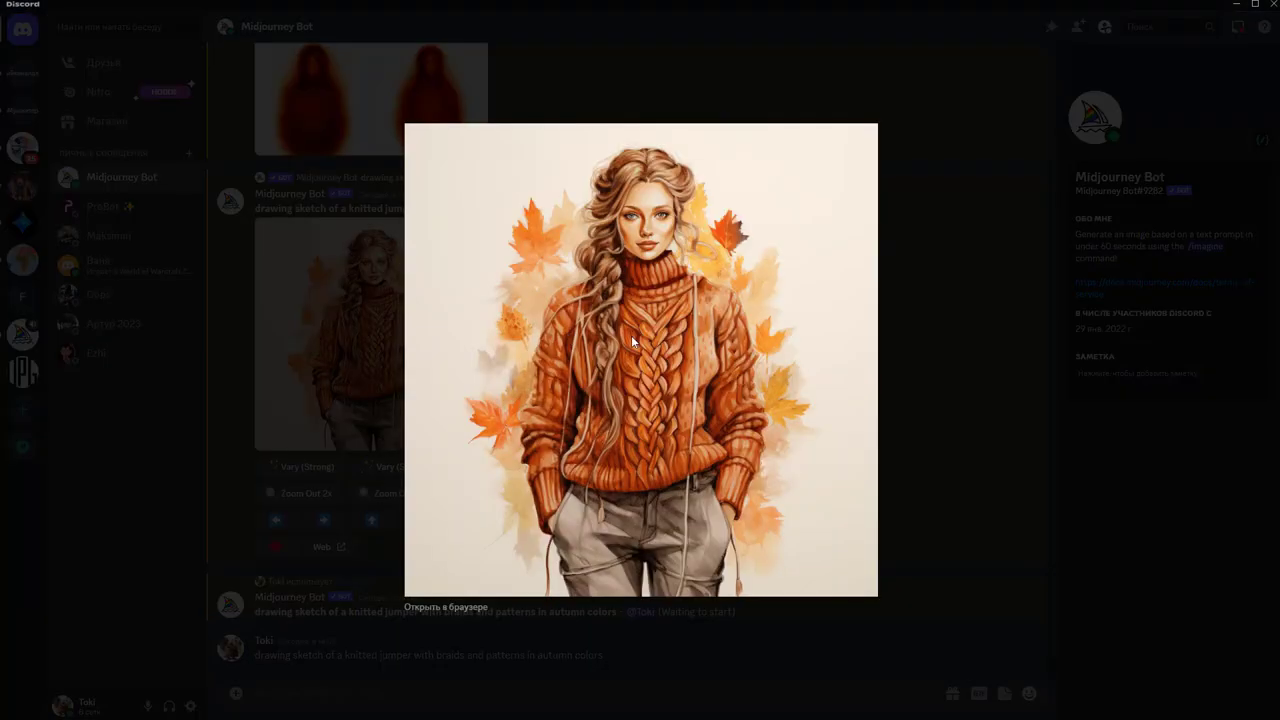
pyautogui.rightClick(682, 322)
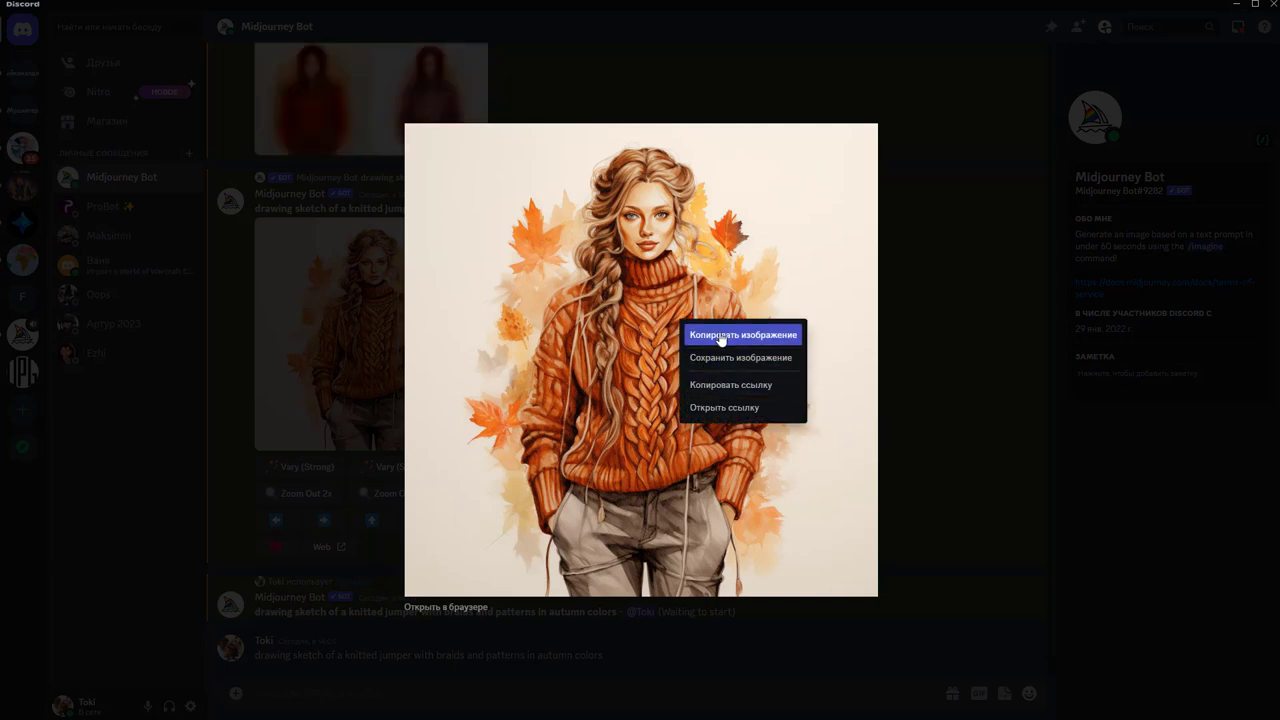
pyautogui.click(721, 335)
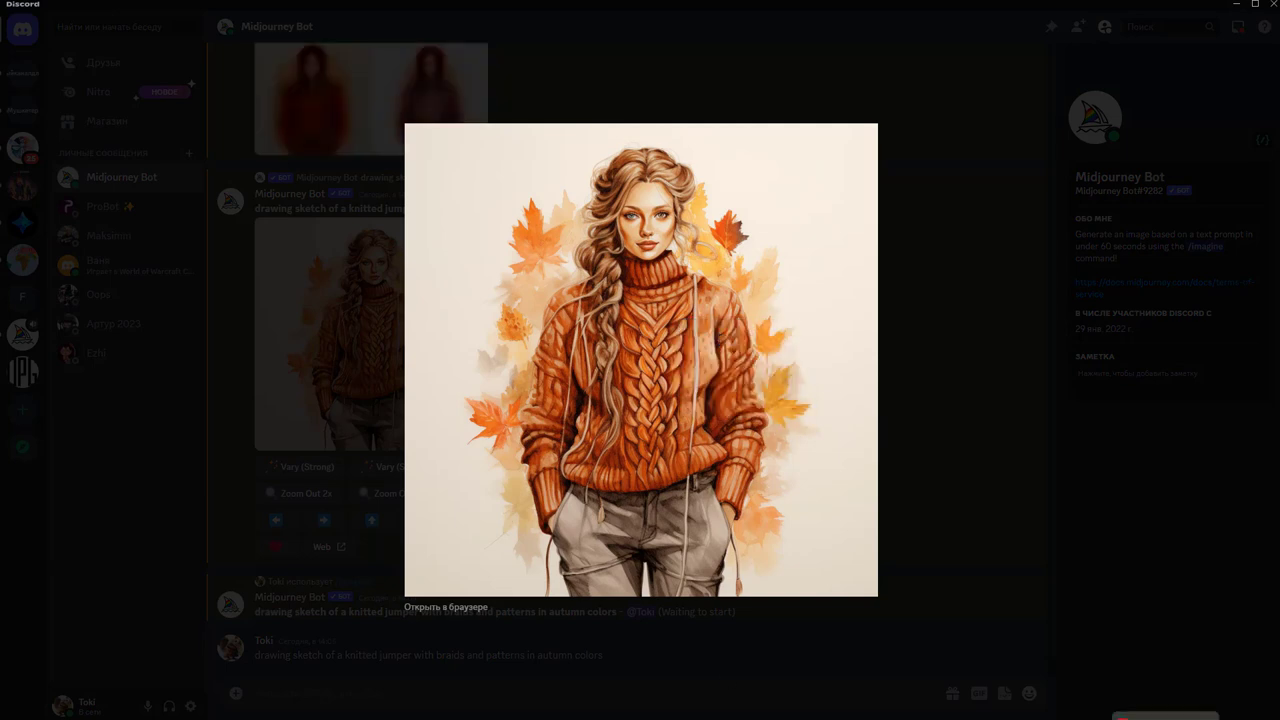
pyautogui.hotkey('alt', 'Tab')
# Paste the jumper sketch, shrink it and place it under the first mood image
pyautogui.hotkey('ctrl', 'v')
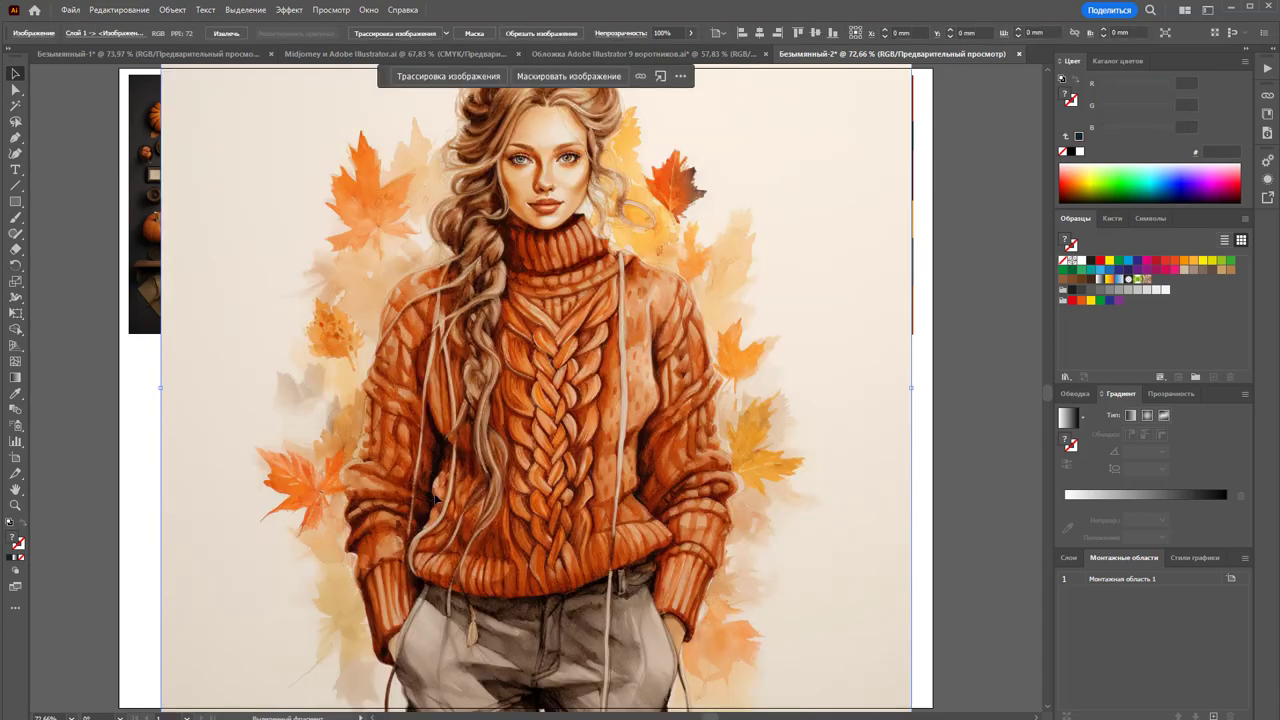
pyautogui.moveTo(632, 392); pyautogui.dragTo(575, 405)
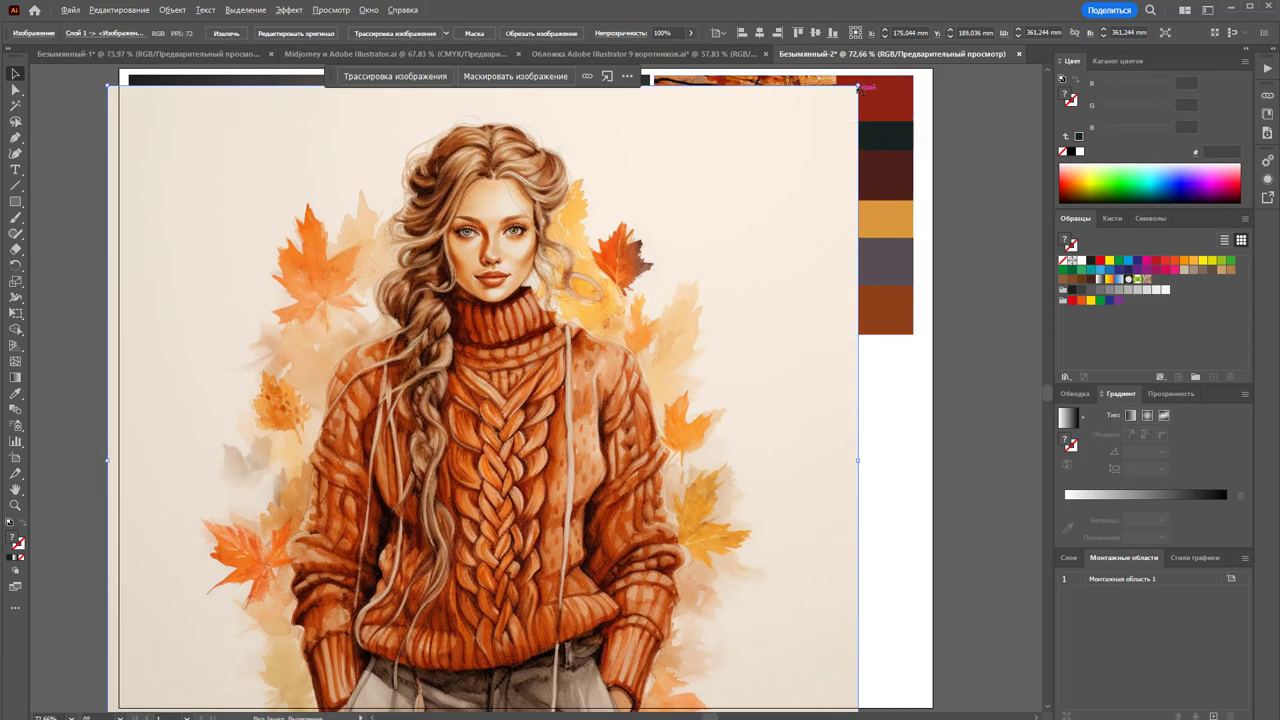
pyautogui.moveTo(852, 76); pyautogui.dragTo(636, 335)
pyautogui.moveTo(511, 458); pyautogui.dragTo(283, 467)
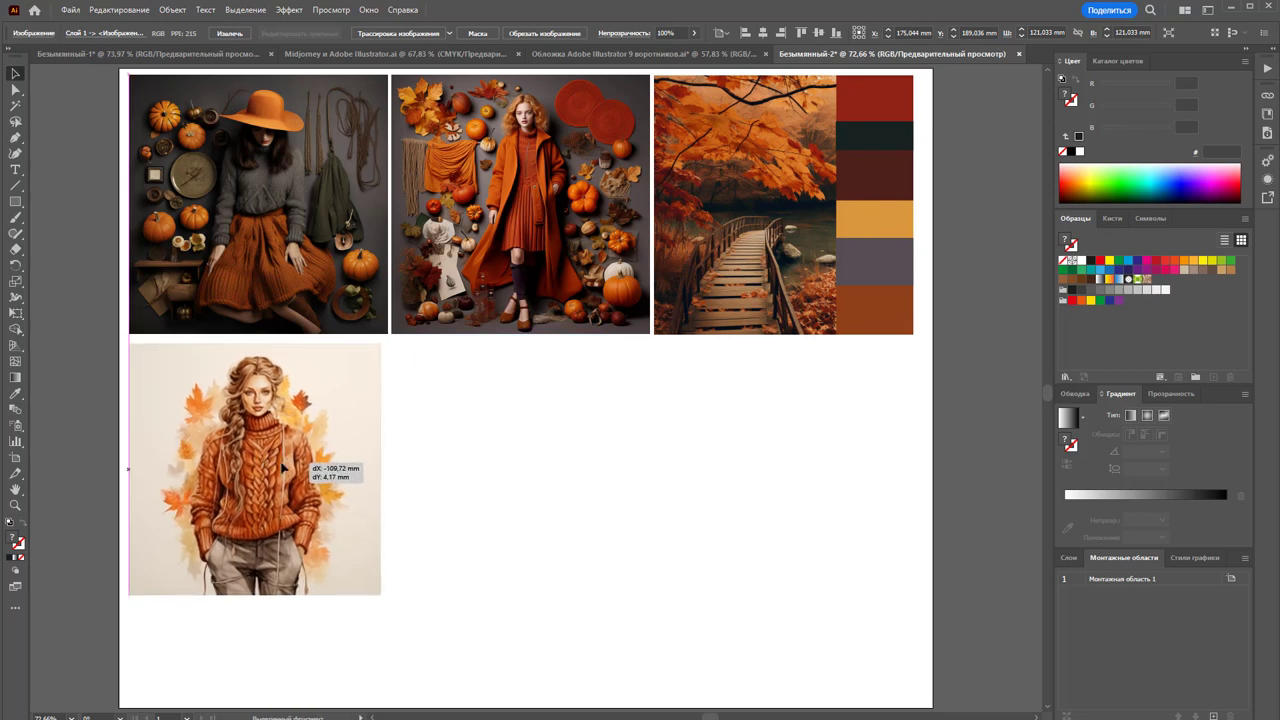
# Crop the sketch to a narrow portrait and align it to the left edge
pyautogui.click(172, 9)
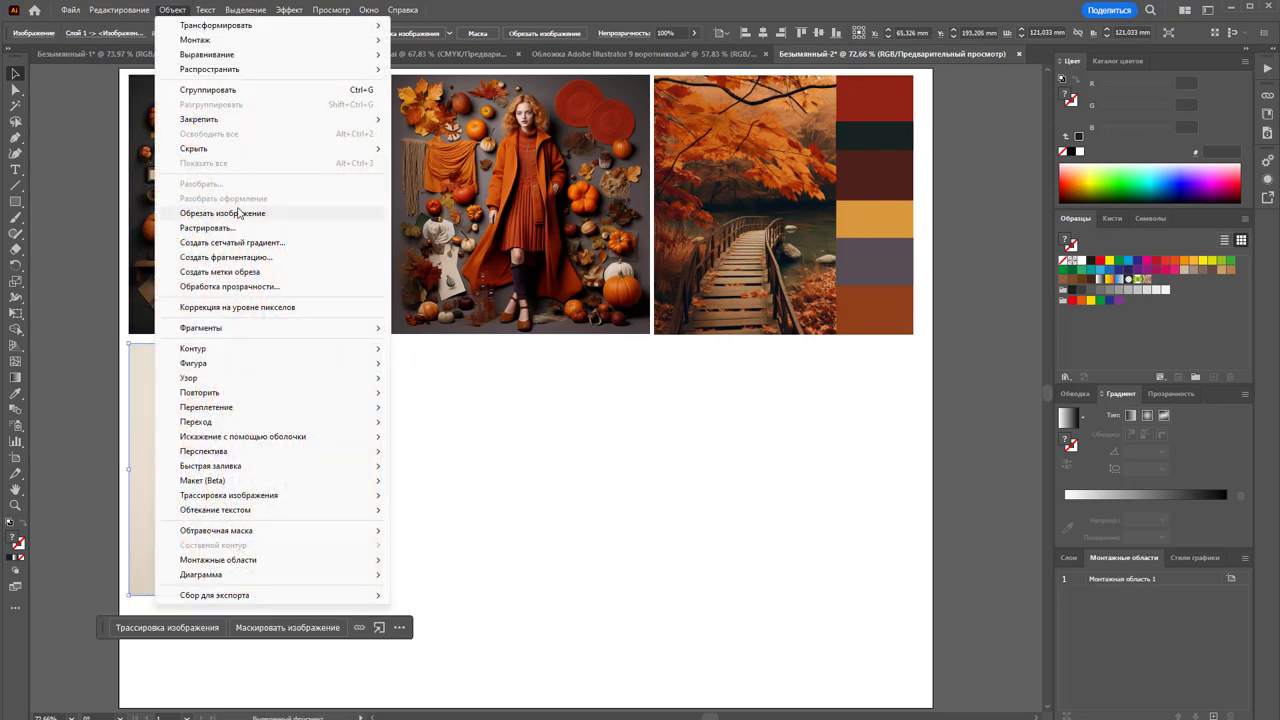
pyautogui.click(240, 213)
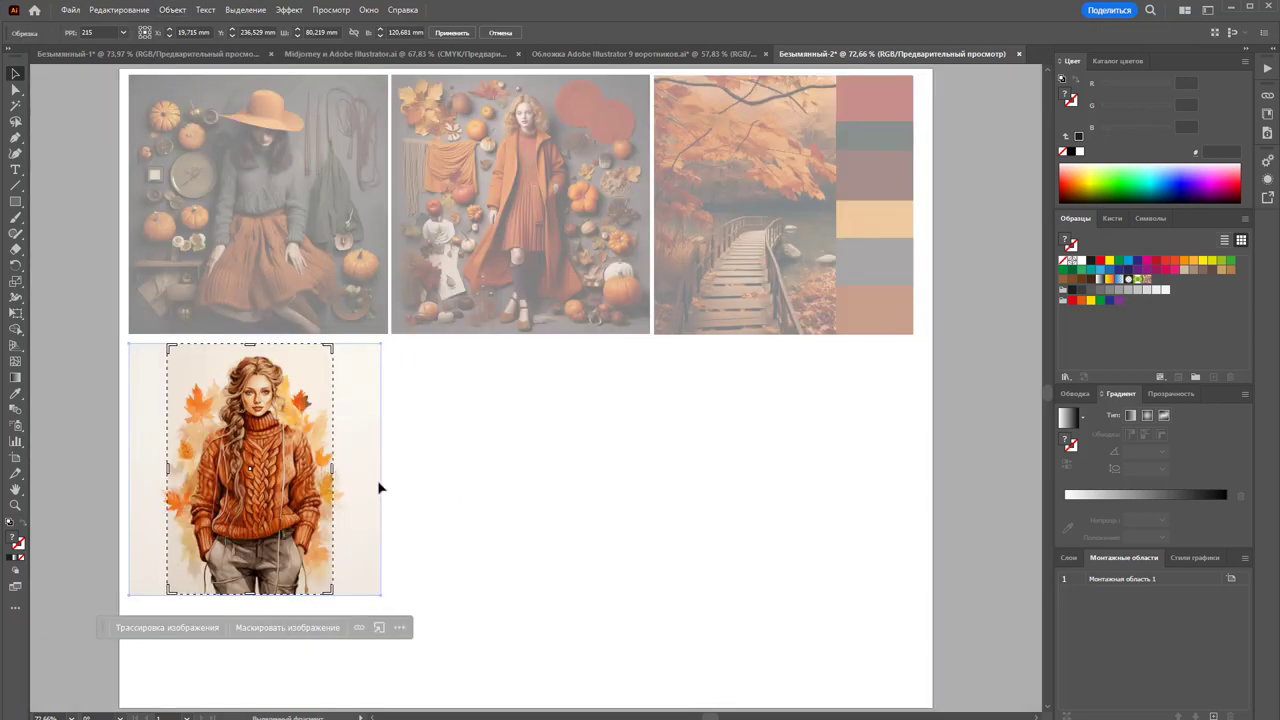
pyautogui.click(474, 34)
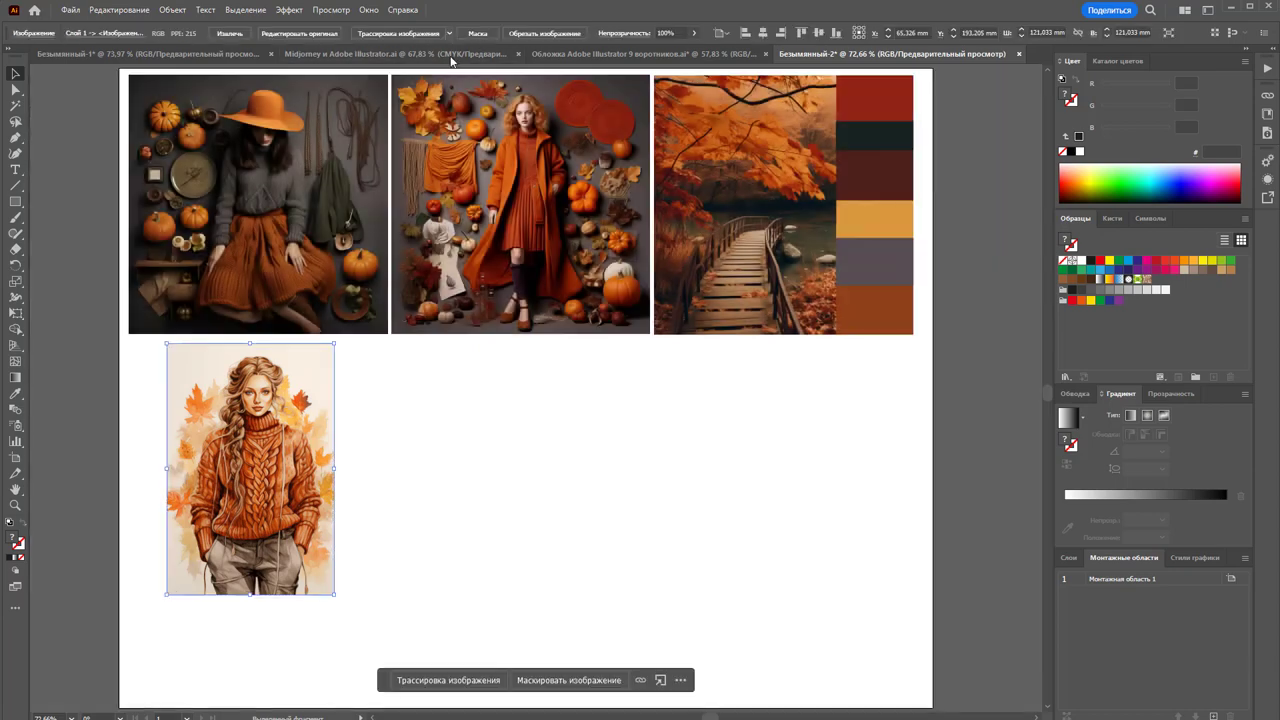
pyautogui.moveTo(221, 441); pyautogui.dragTo(185, 438)
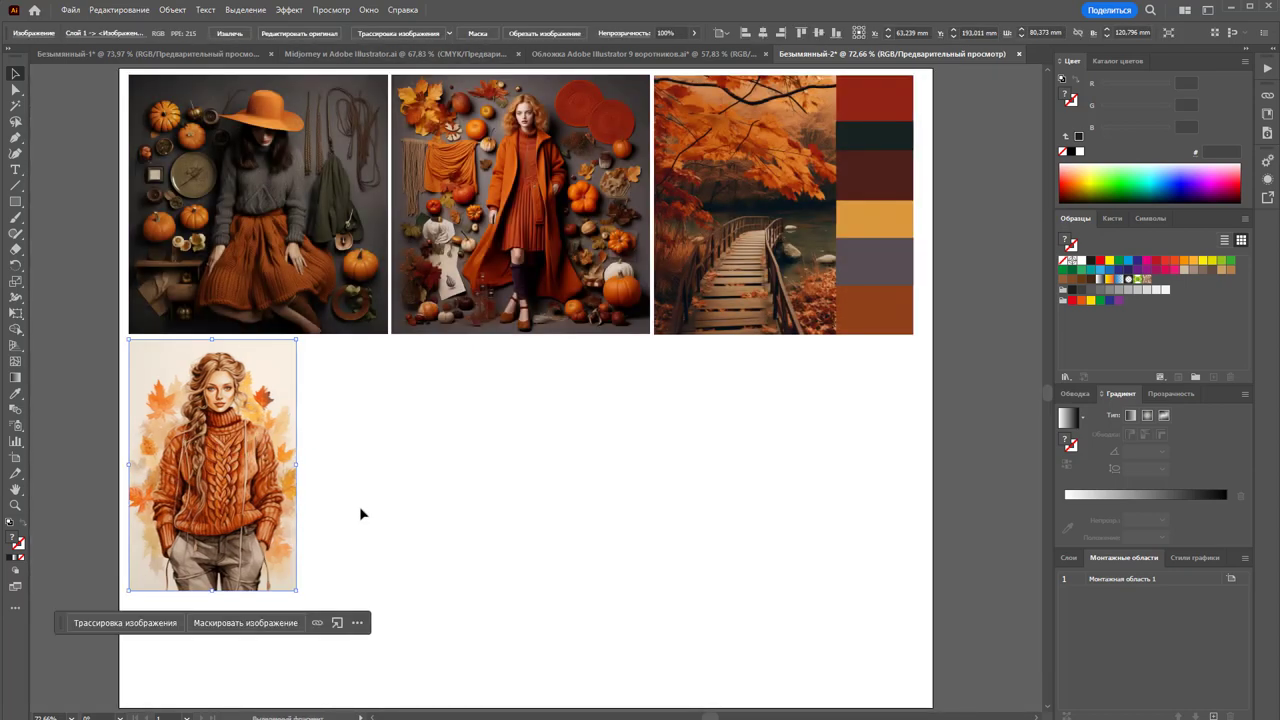
pyautogui.click(477, 420)
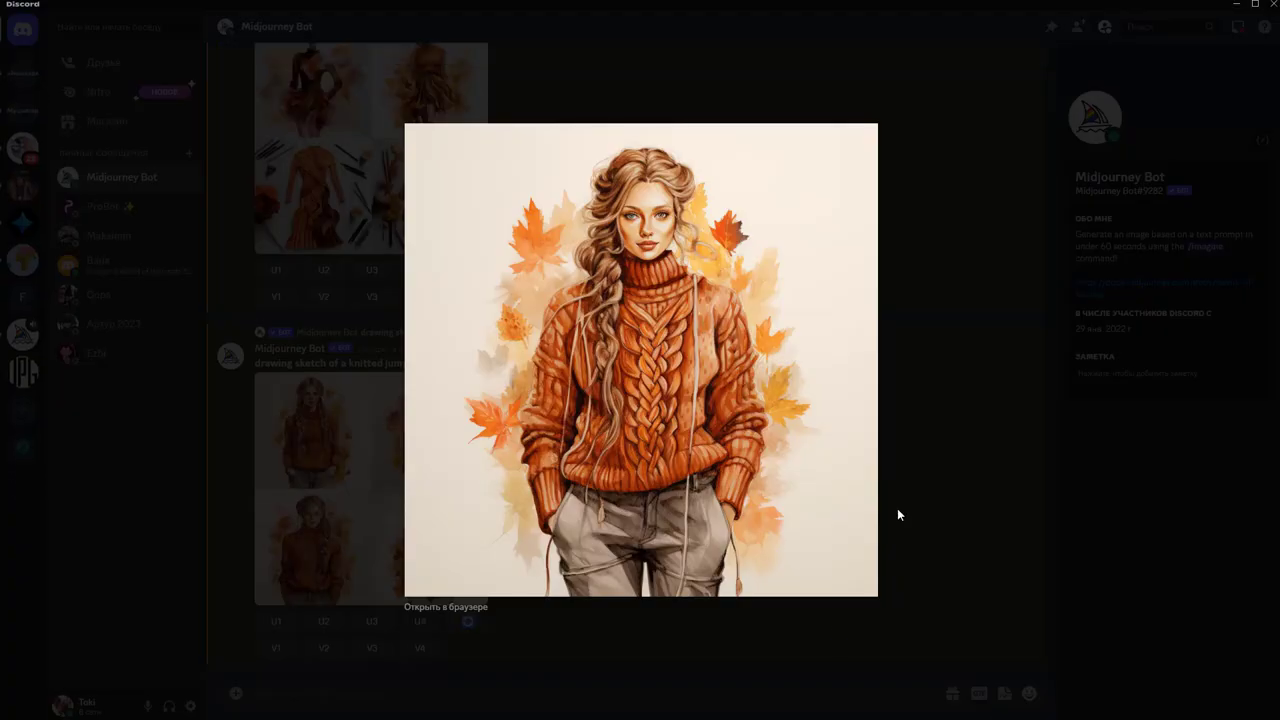
# Review the jumper variation grid and the newest braided-jumper grid in enlarged previews
pyautogui.click(897, 508)
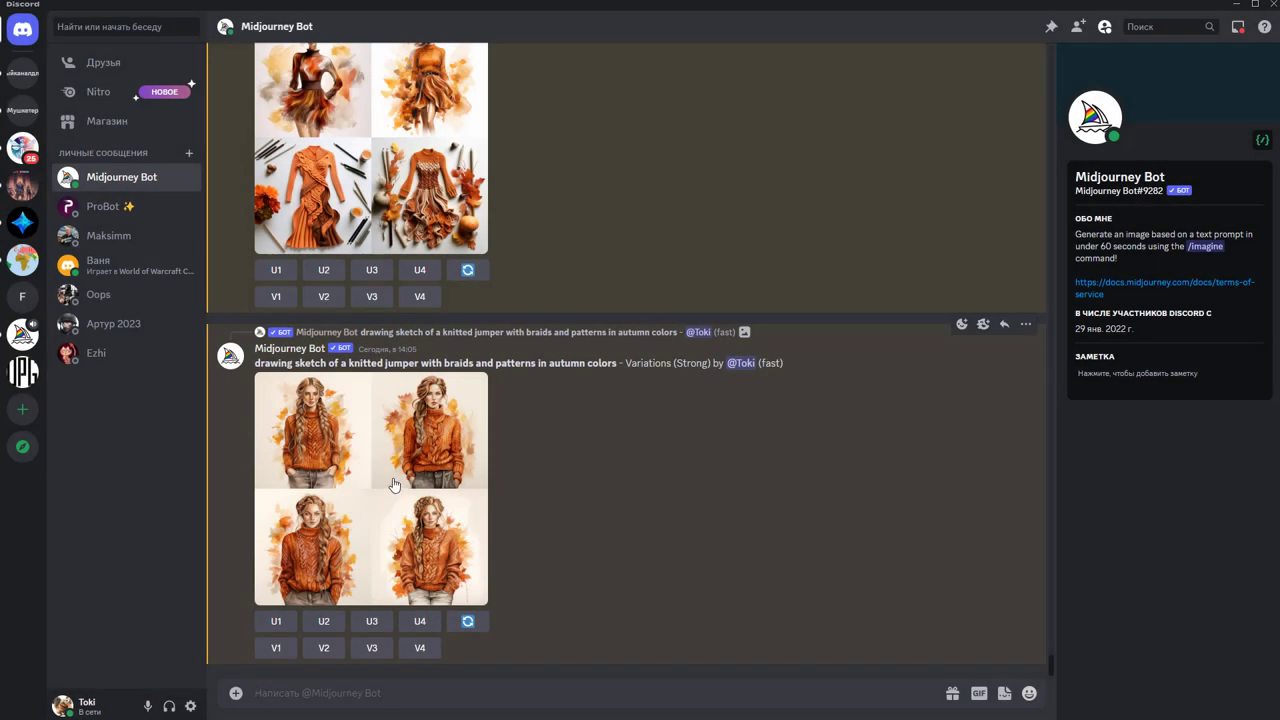
pyautogui.click(397, 485)
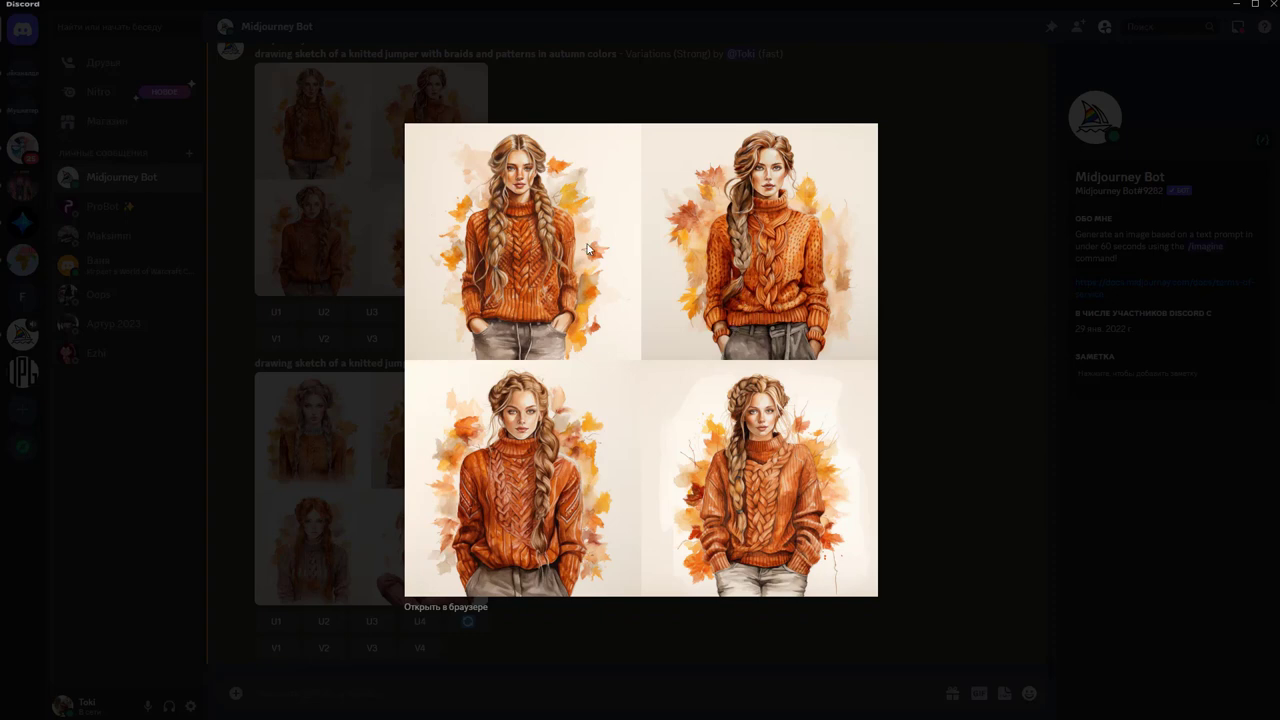
pyautogui.click(896, 488)
pyautogui.scroll(1, 646, 374)
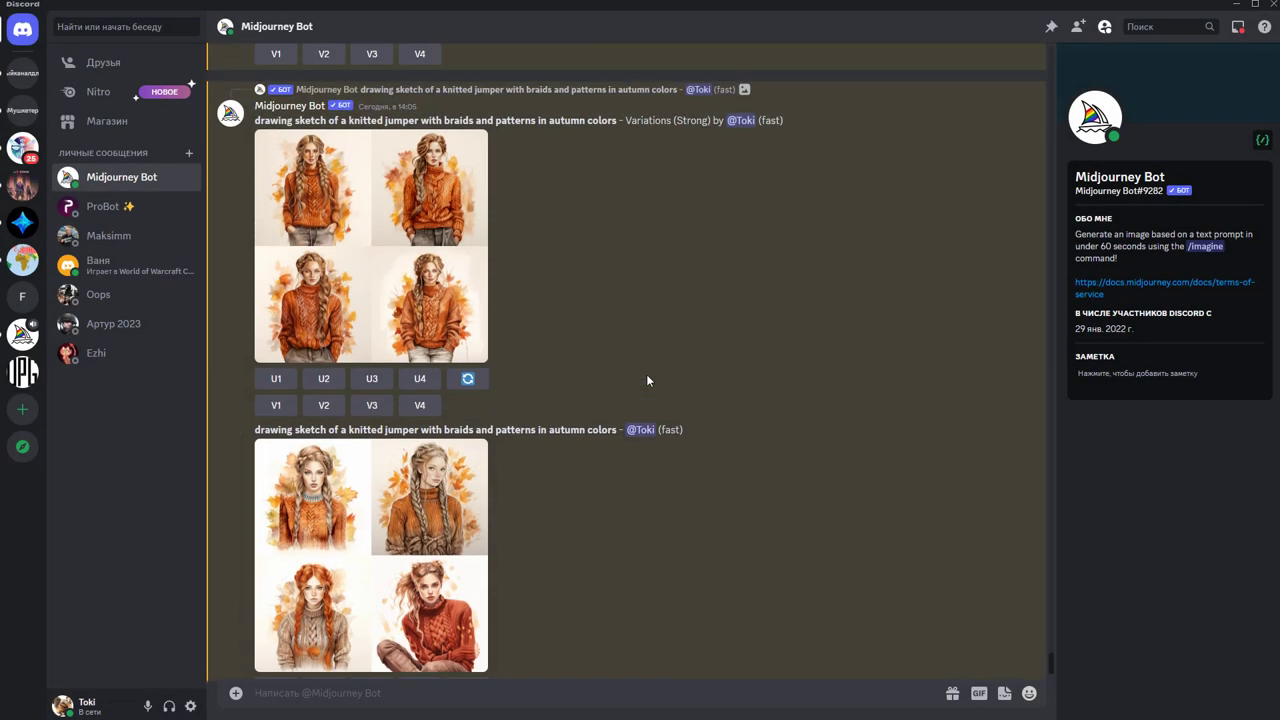
pyautogui.scroll(-1, 646, 374)
pyautogui.click(406, 540)
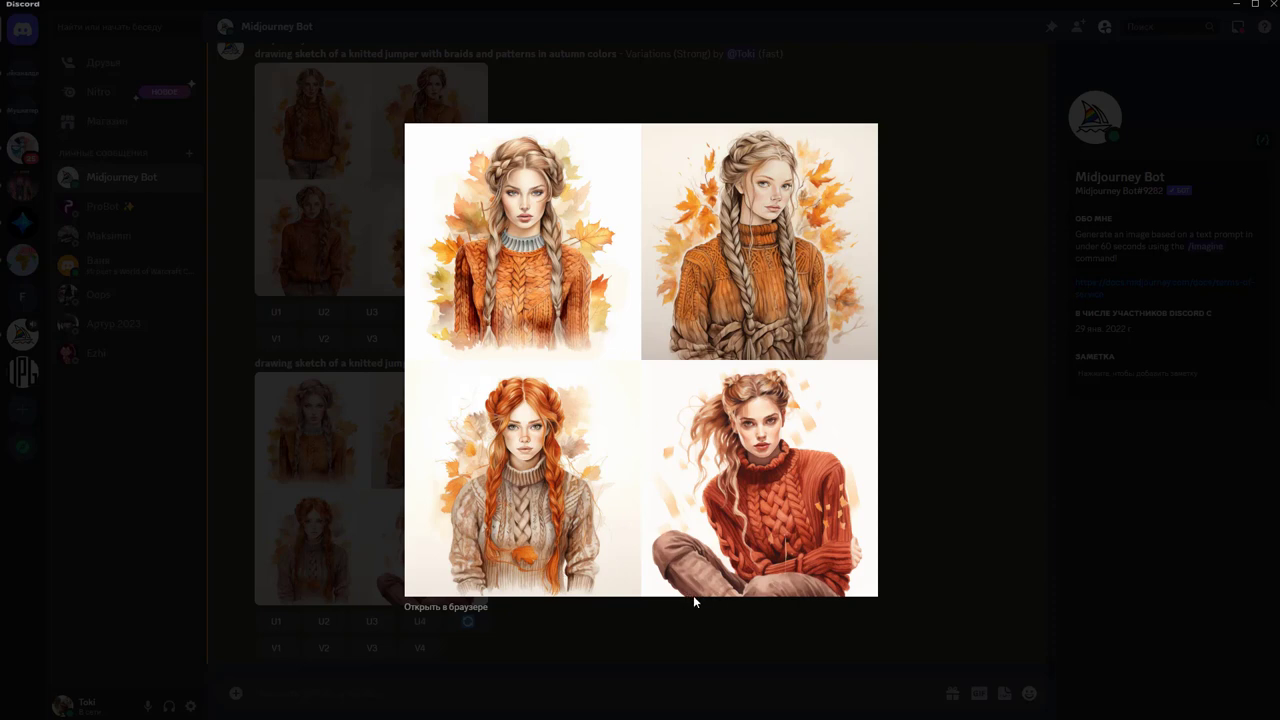
pyautogui.click(596, 636)
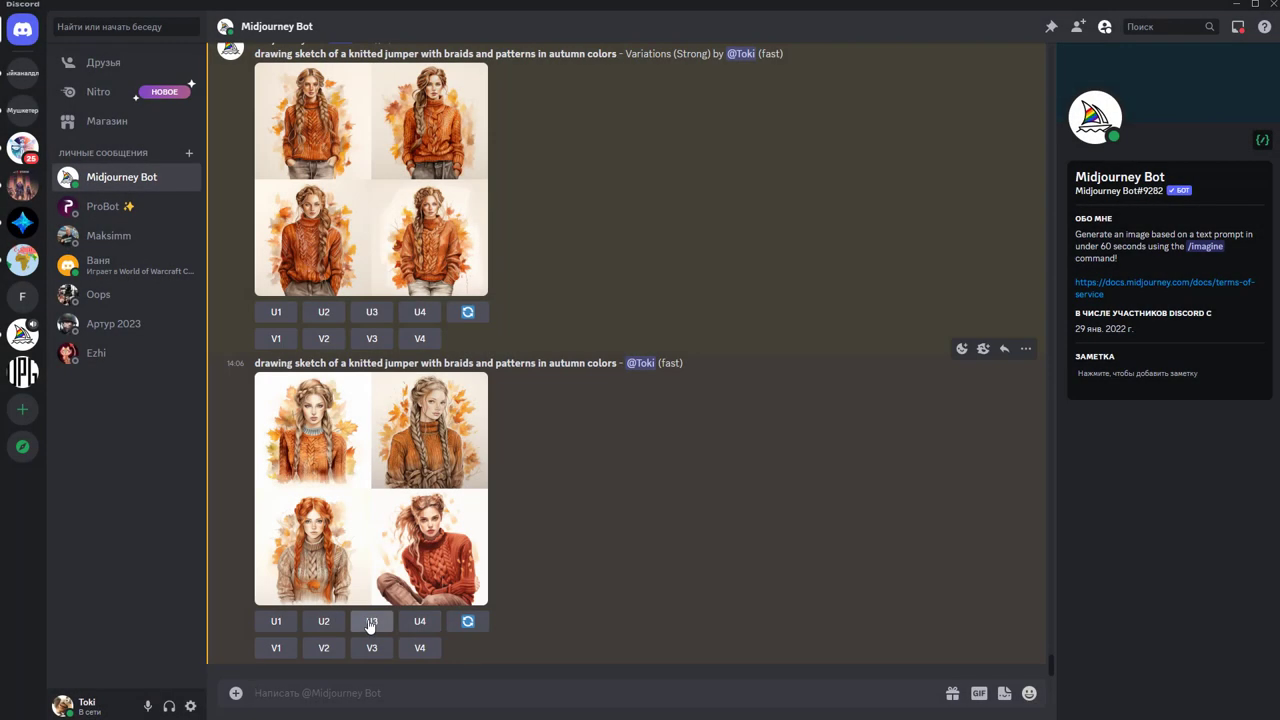
# Upscale image #3 of the newest braided-jumper grid
pyautogui.click(371, 622)
pyautogui.scroll(5, 672, 469)
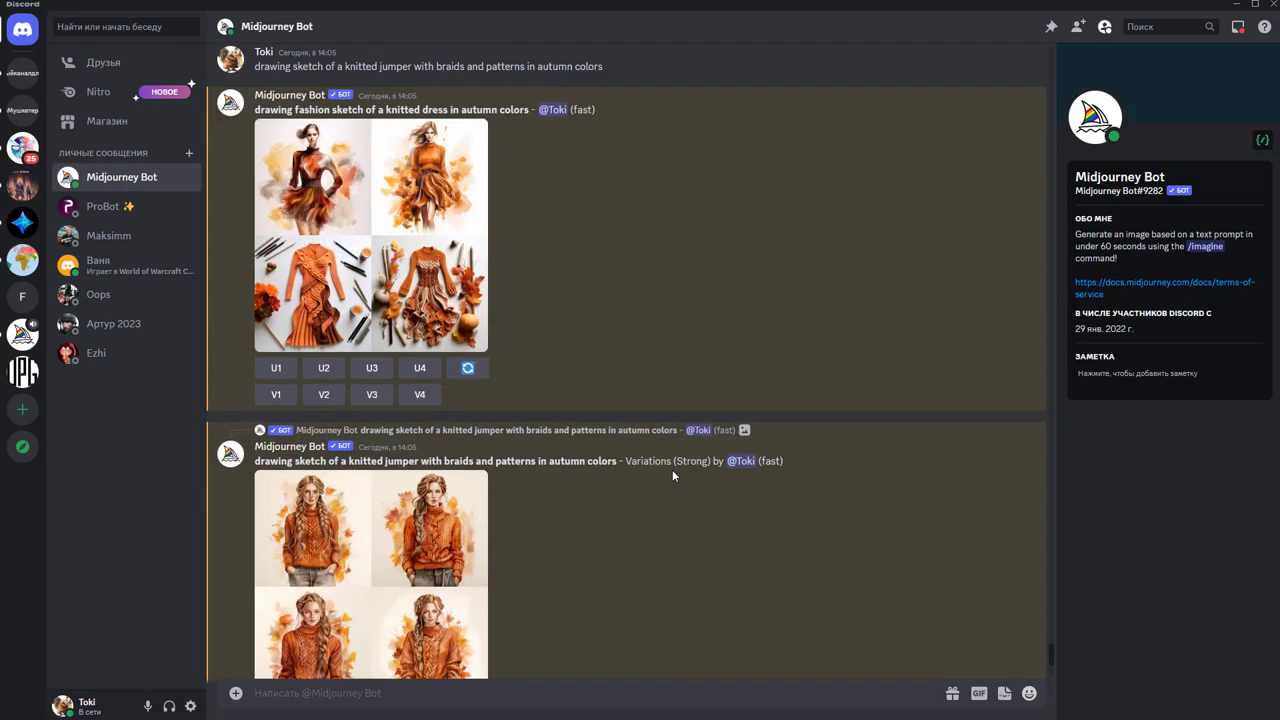
pyautogui.scroll(-3, 672, 469)
pyautogui.scroll(-2, 672, 469)
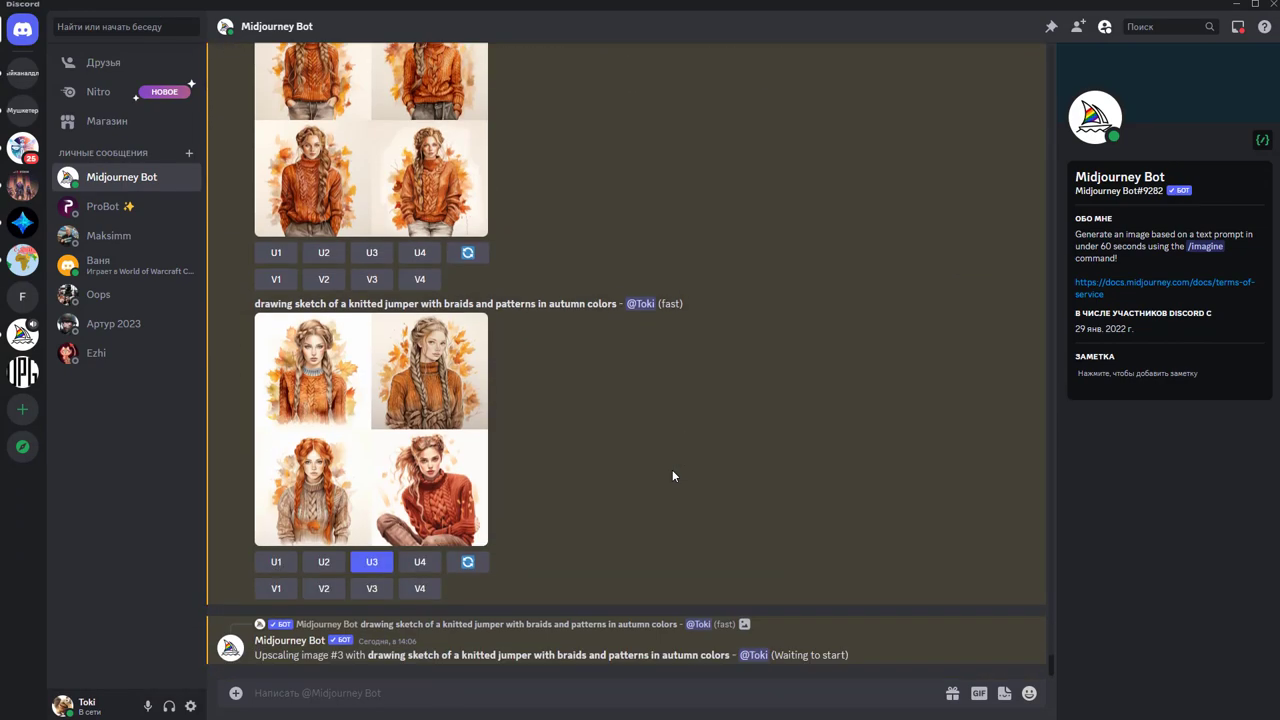
pyautogui.scroll(3, 686, 477)
pyautogui.scroll(3, 690, 478)
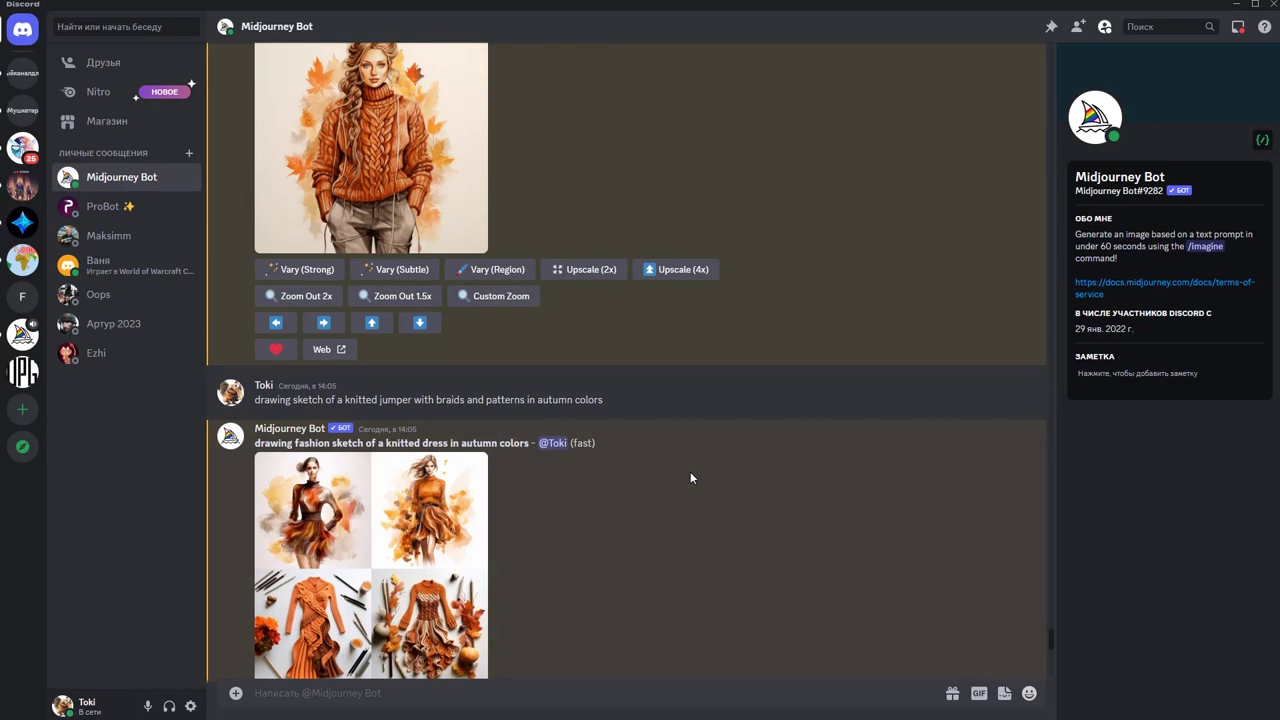
pyautogui.scroll(3, 690, 471)
pyautogui.scroll(2, 694, 468)
pyautogui.scroll(-4, 694, 468)
pyautogui.scroll(-2, 694, 468)
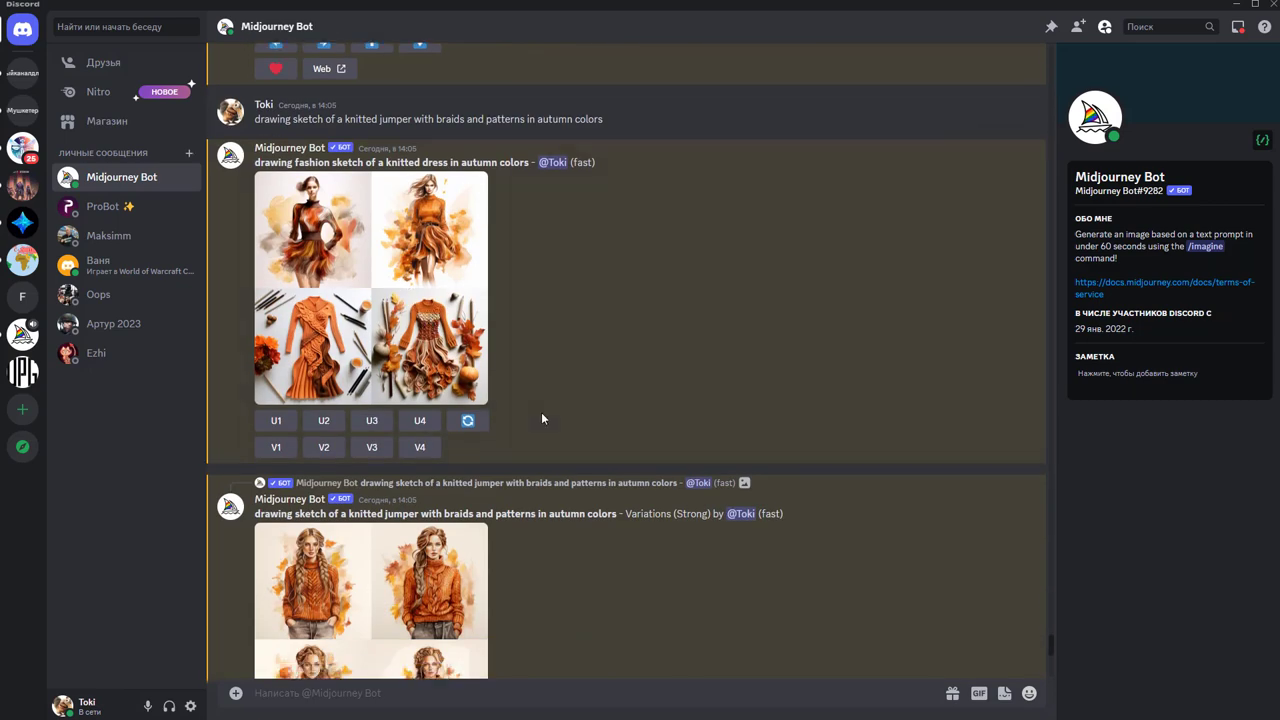
pyautogui.scroll(-4, 541, 412)
pyautogui.scroll(-1, 546, 396)
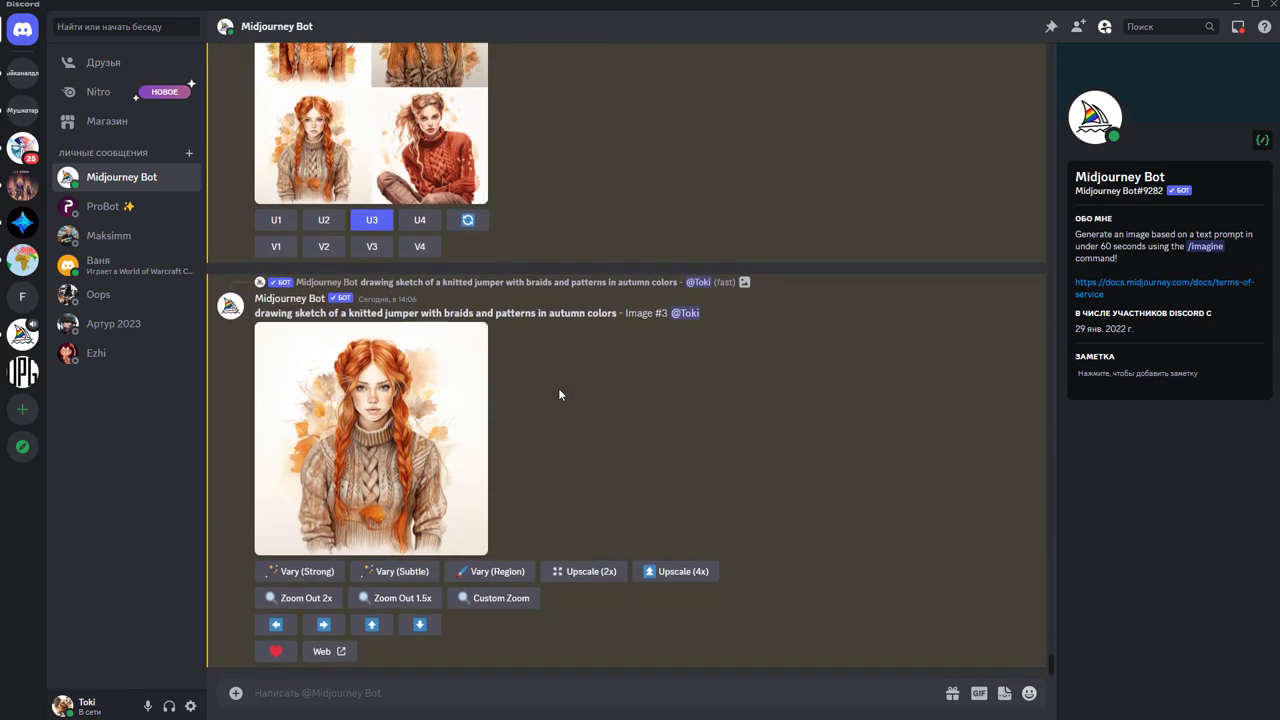
# Copy the upscaled red-haired, beige cable-jumper image from its enlarged view
pyautogui.click(437, 445)
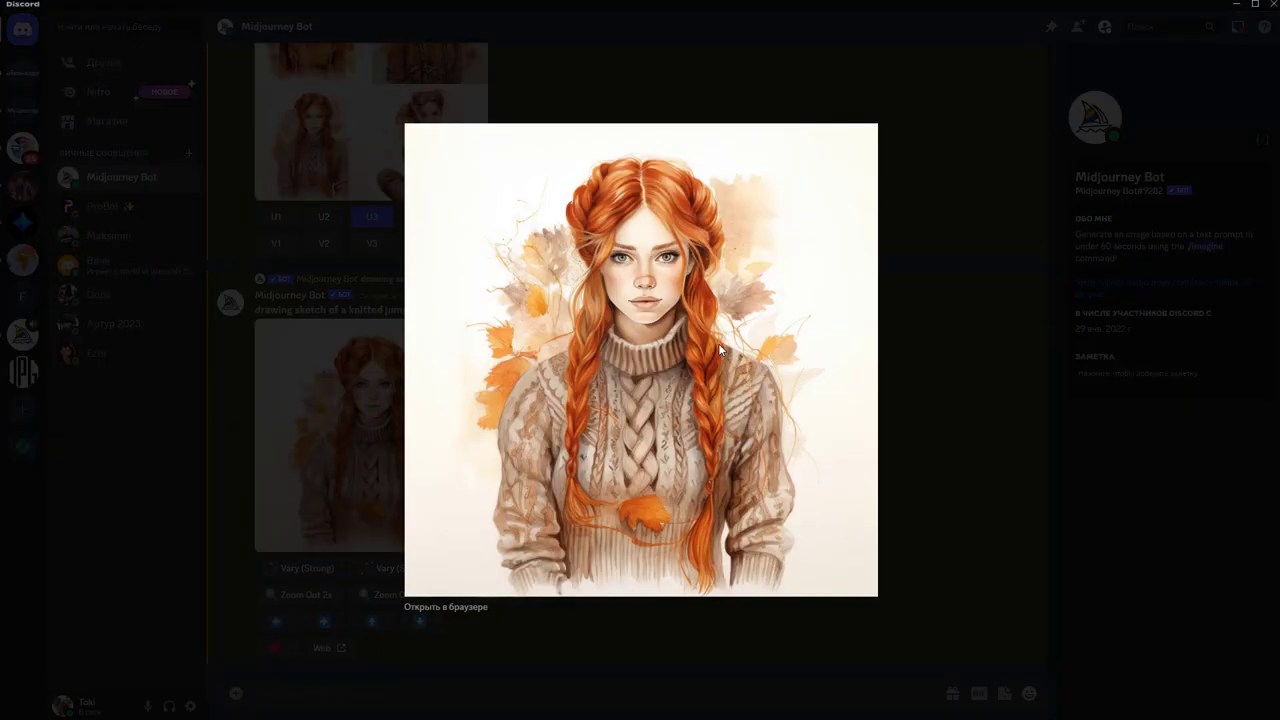
pyautogui.rightClick(718, 343)
pyautogui.click(754, 365)
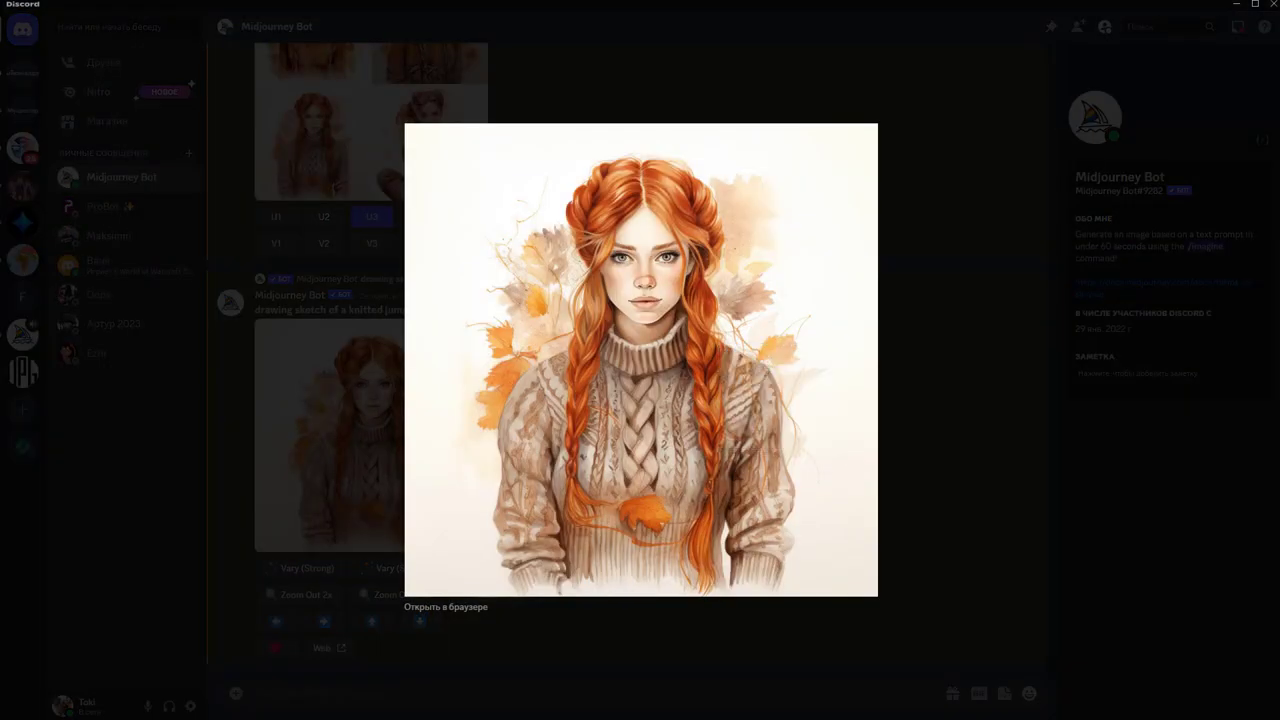
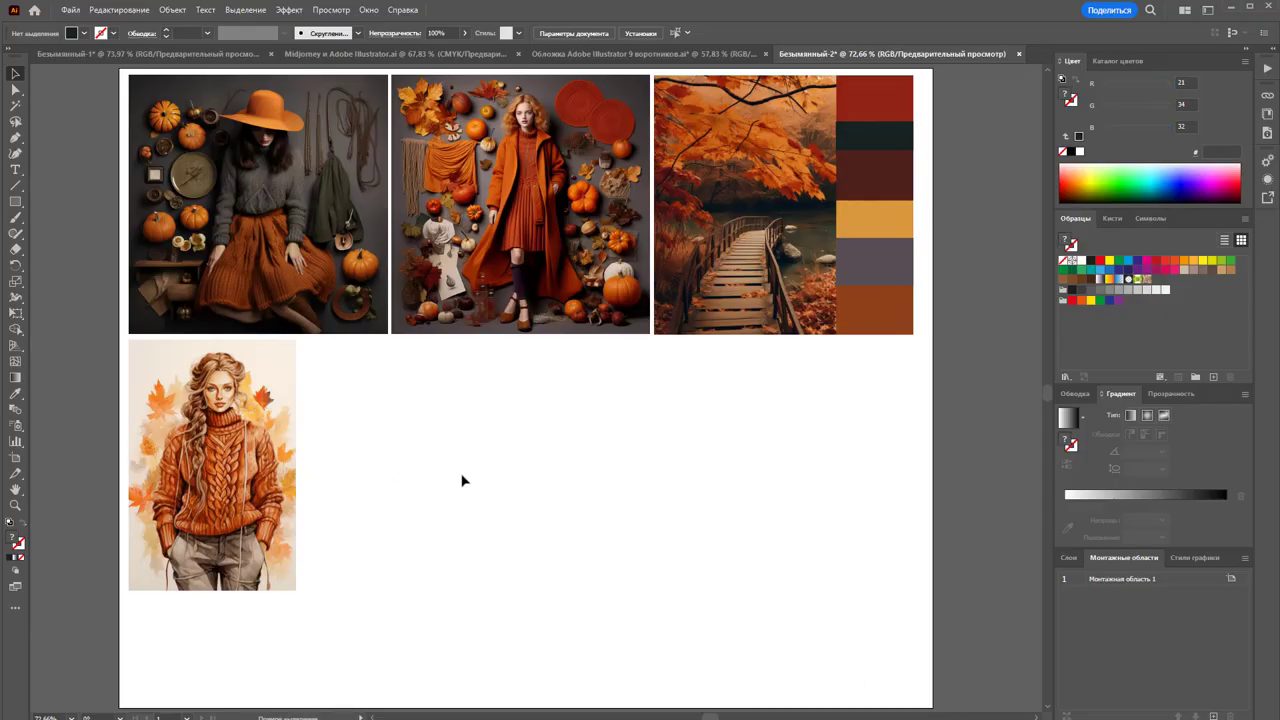
# Paste the red-haired portrait and scale it to the second row's height beside the left image
pyautogui.hotkey('ctrl', 'v')
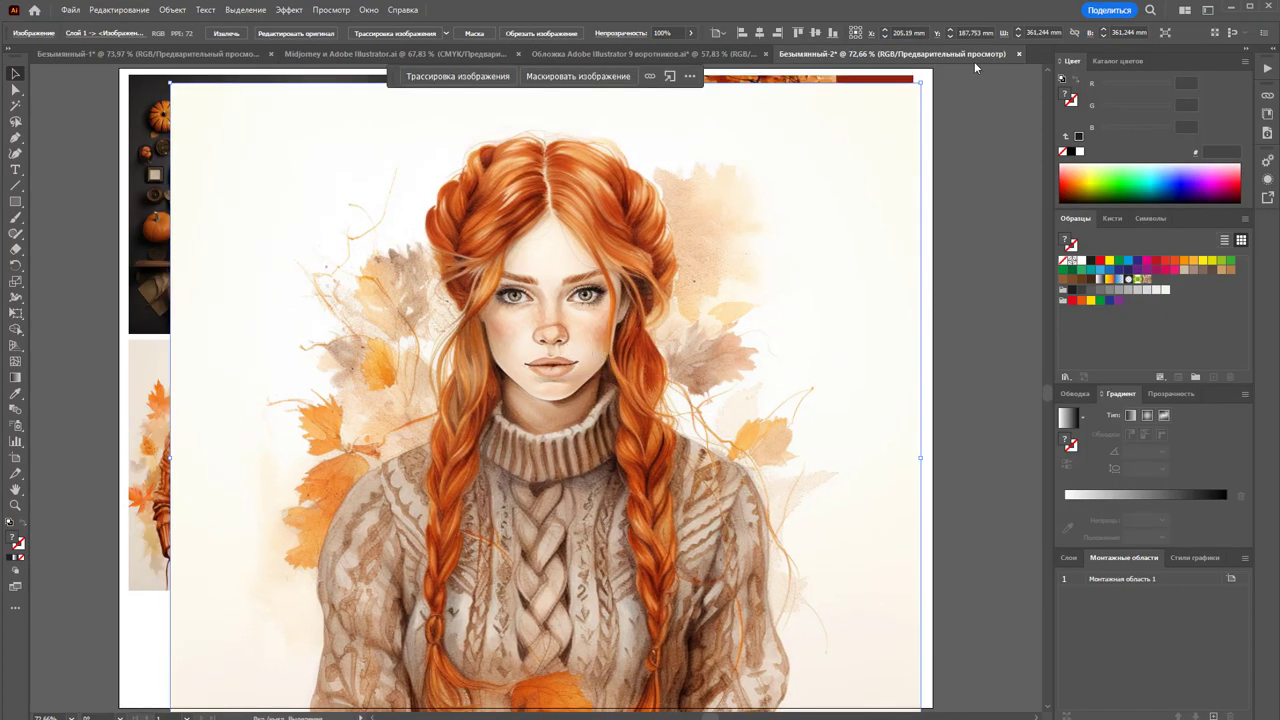
pyautogui.moveTo(920, 80)
pyautogui.mouseDown()
pyautogui.moveTo(760, 240)
pyautogui.moveTo(748, 330)
pyautogui.mouseUp()
pyautogui.moveTo(582, 418); pyautogui.dragTo(455, 412)
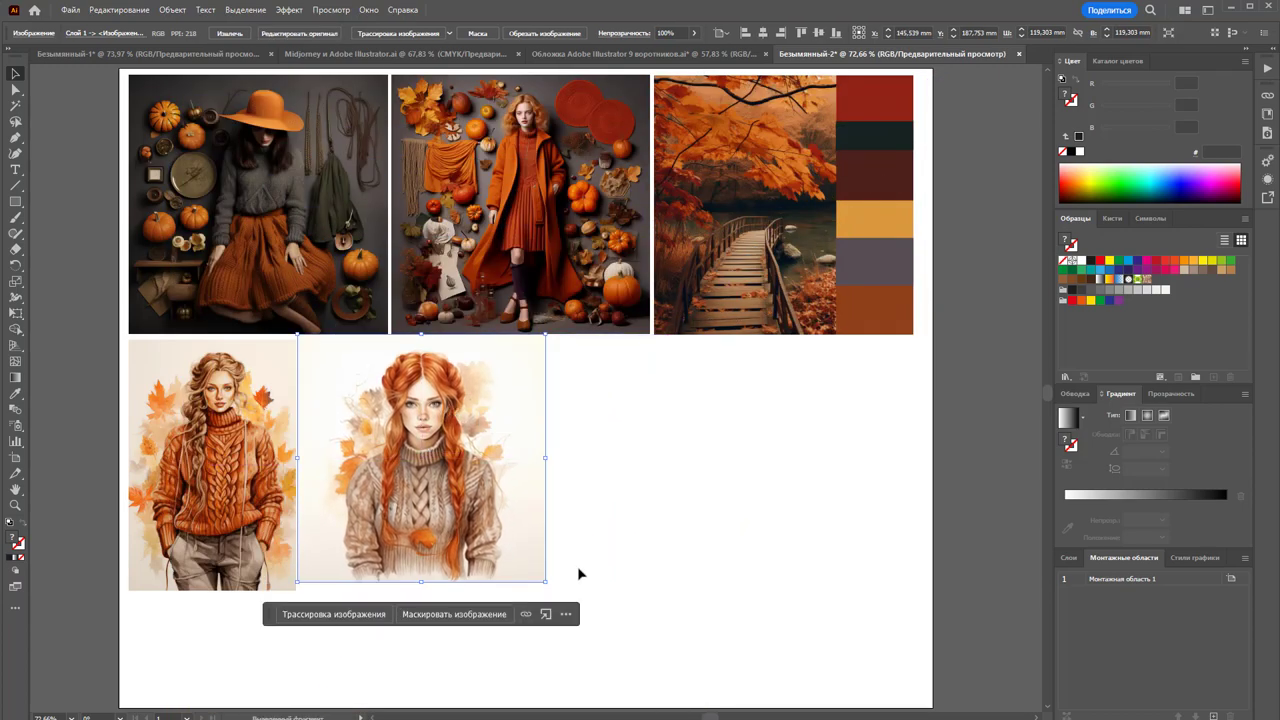
pyautogui.moveTo(545, 583); pyautogui.dragTo(557, 594)
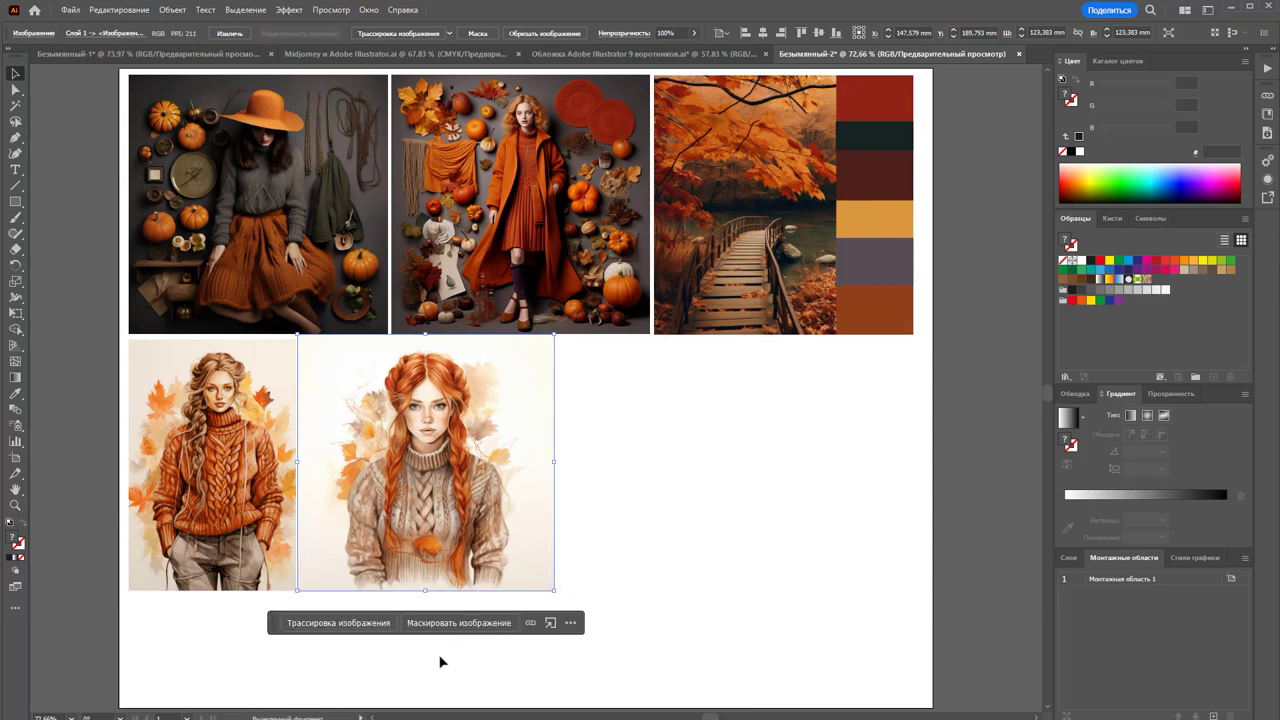
# Crop the portrait with Object > Crop Image and line it up beside the first portrait
pyautogui.click(172, 9)
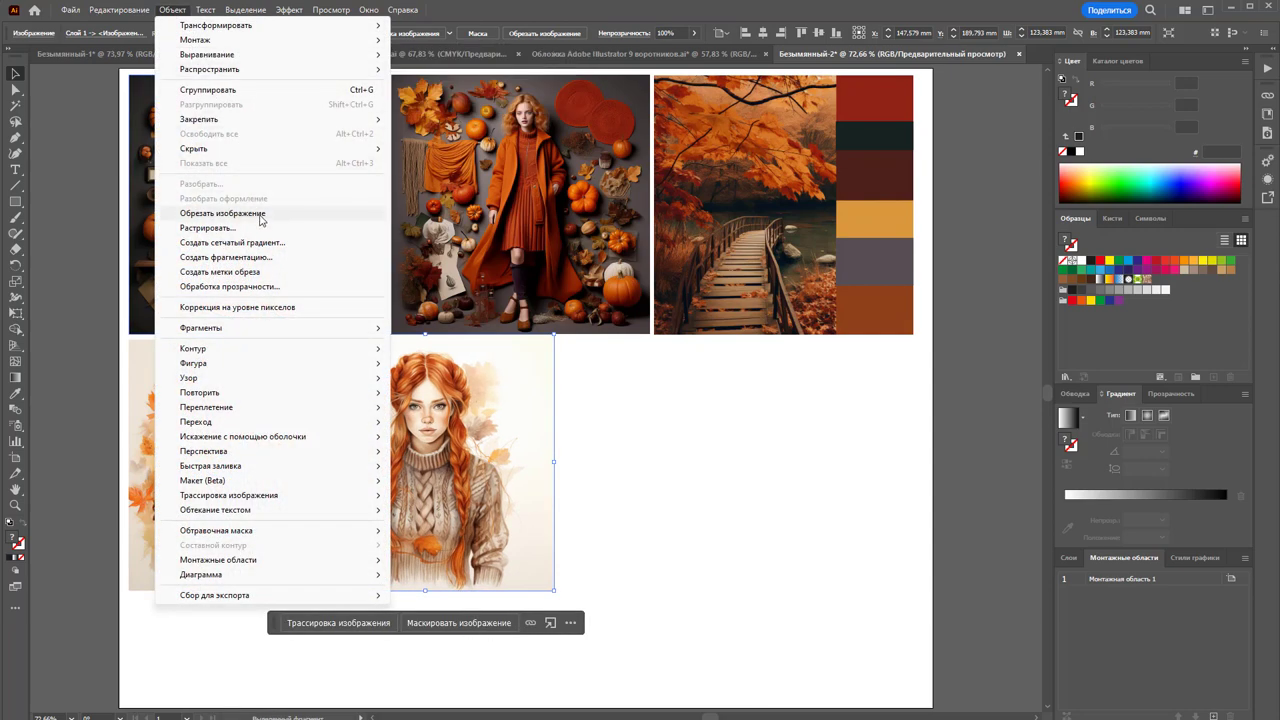
pyautogui.click(258, 213)
pyautogui.click(456, 32)
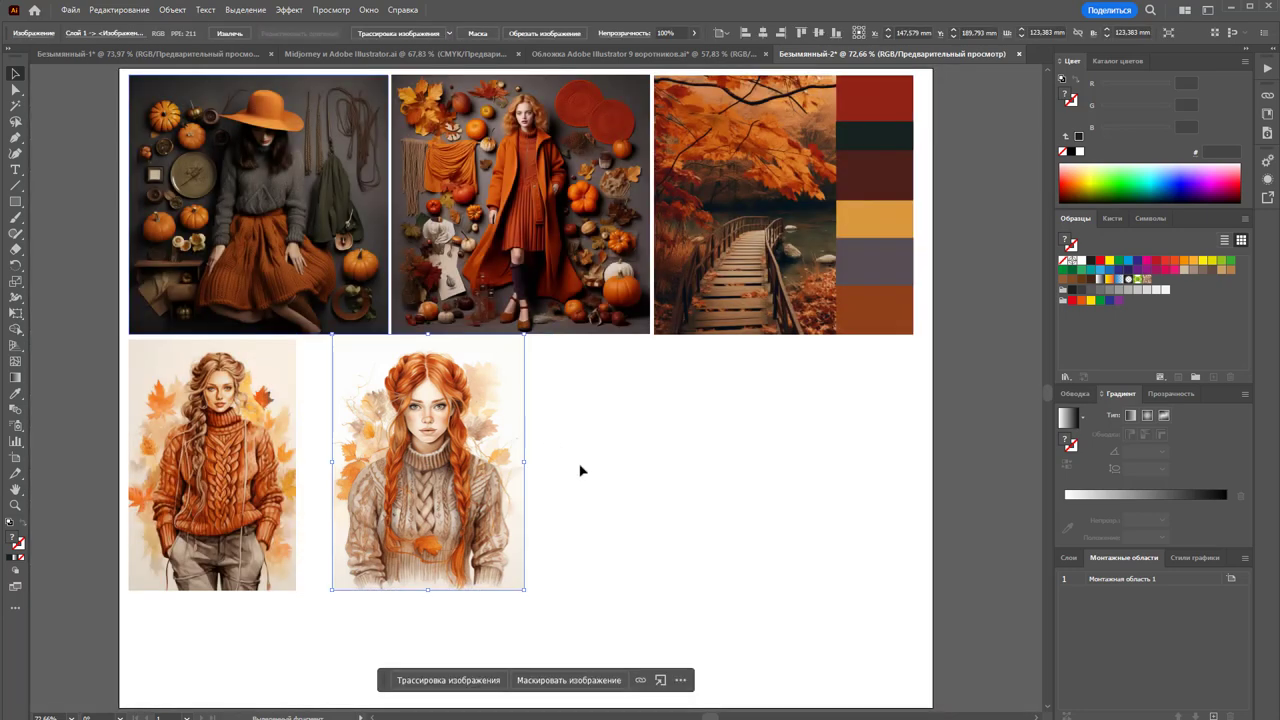
pyautogui.moveTo(439, 447); pyautogui.dragTo(410, 452)
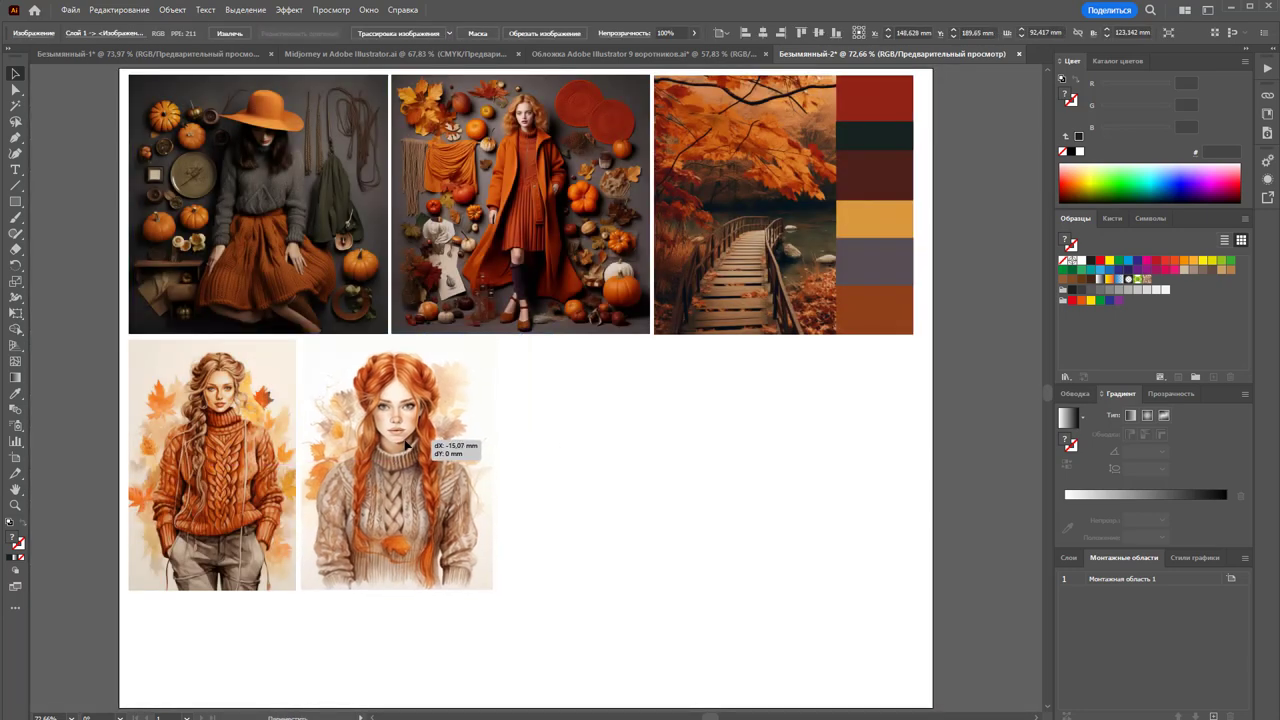
pyautogui.moveTo(408, 449); pyautogui.dragTo(403, 443)
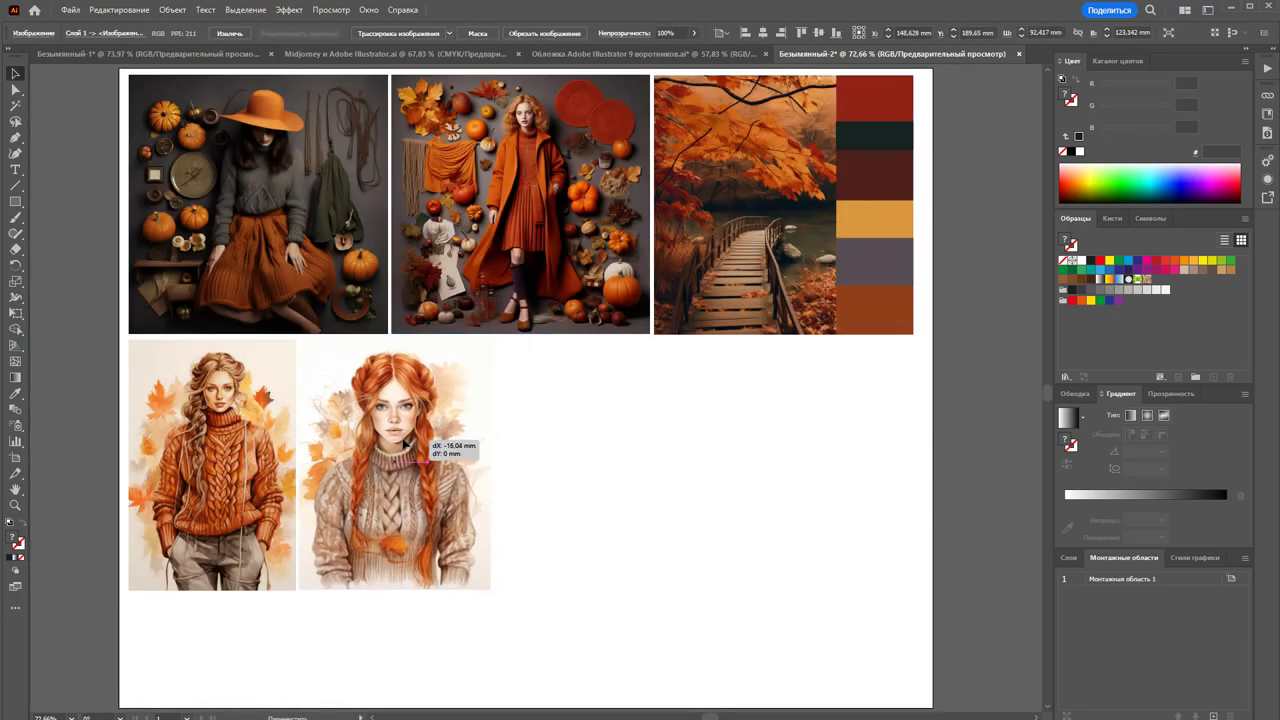
pyautogui.click(589, 477)
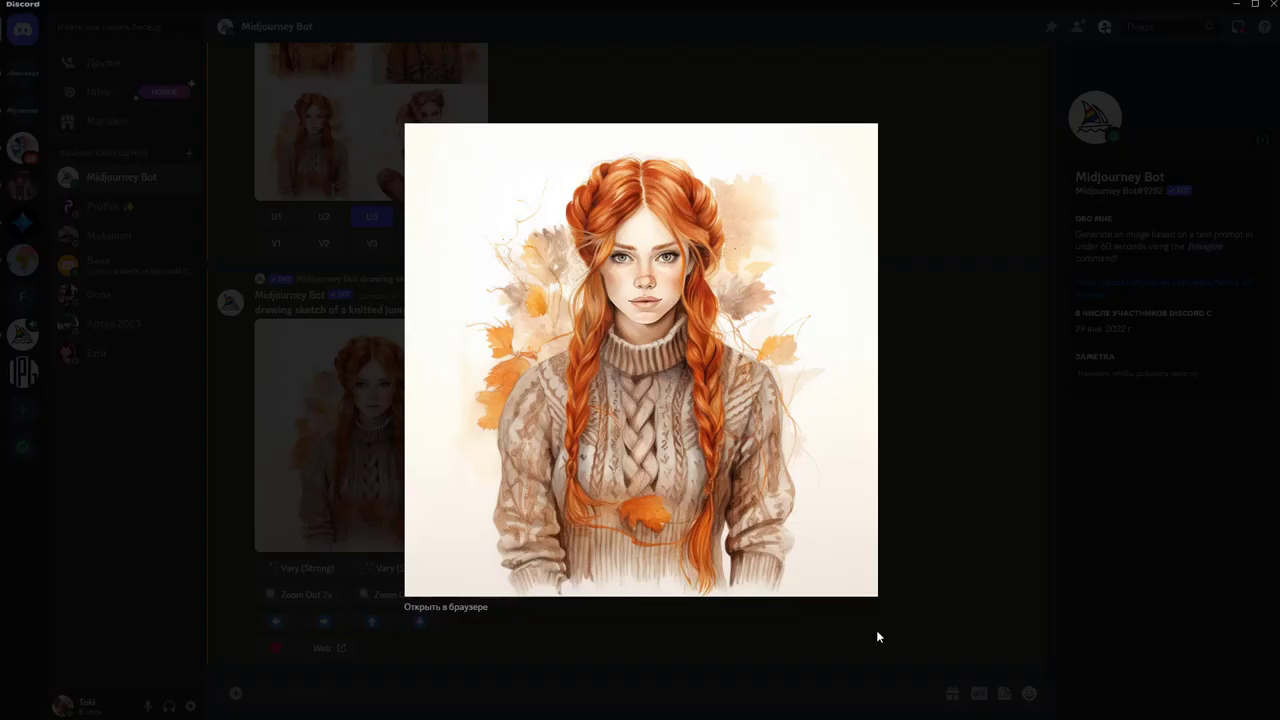
# Copy the earlier knitted-jumper prompt and send it to Midjourney with /imagine
pyautogui.click(876, 636)
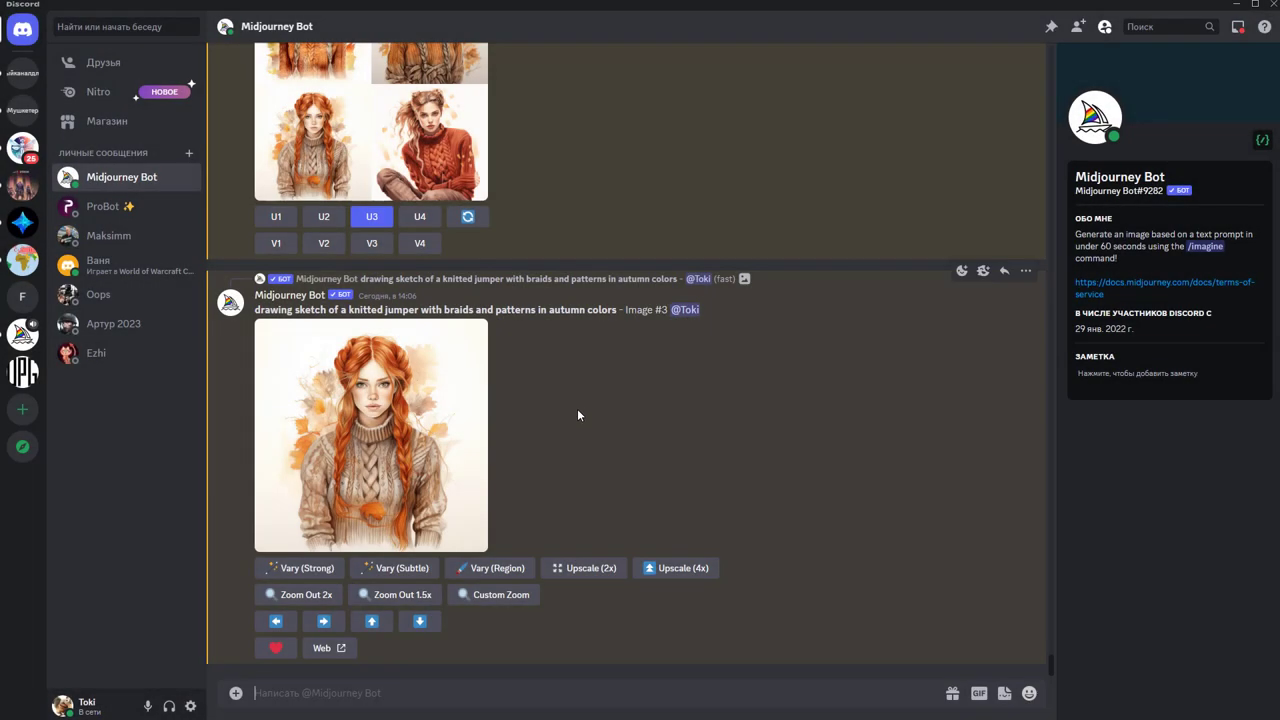
pyautogui.scroll(3, 578, 400)
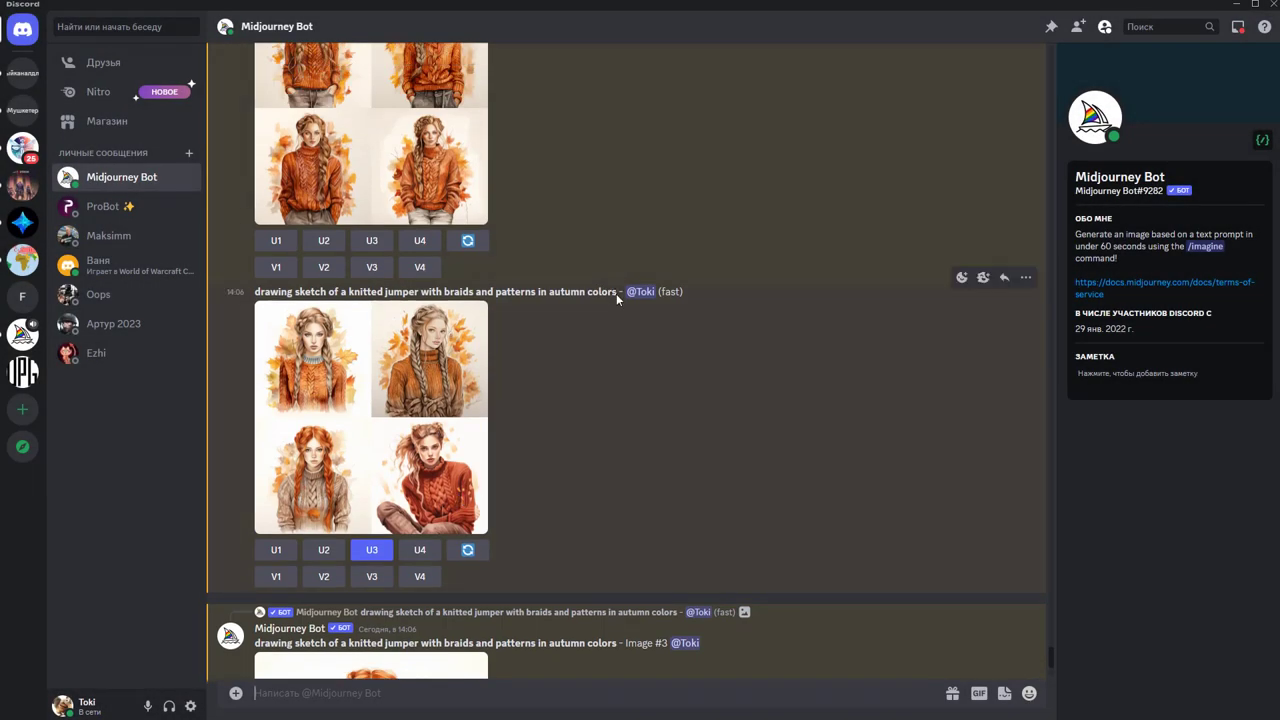
pyautogui.moveTo(616, 293); pyautogui.dragTo(253, 294)
pyautogui.hotkey('ctrl', 'c')
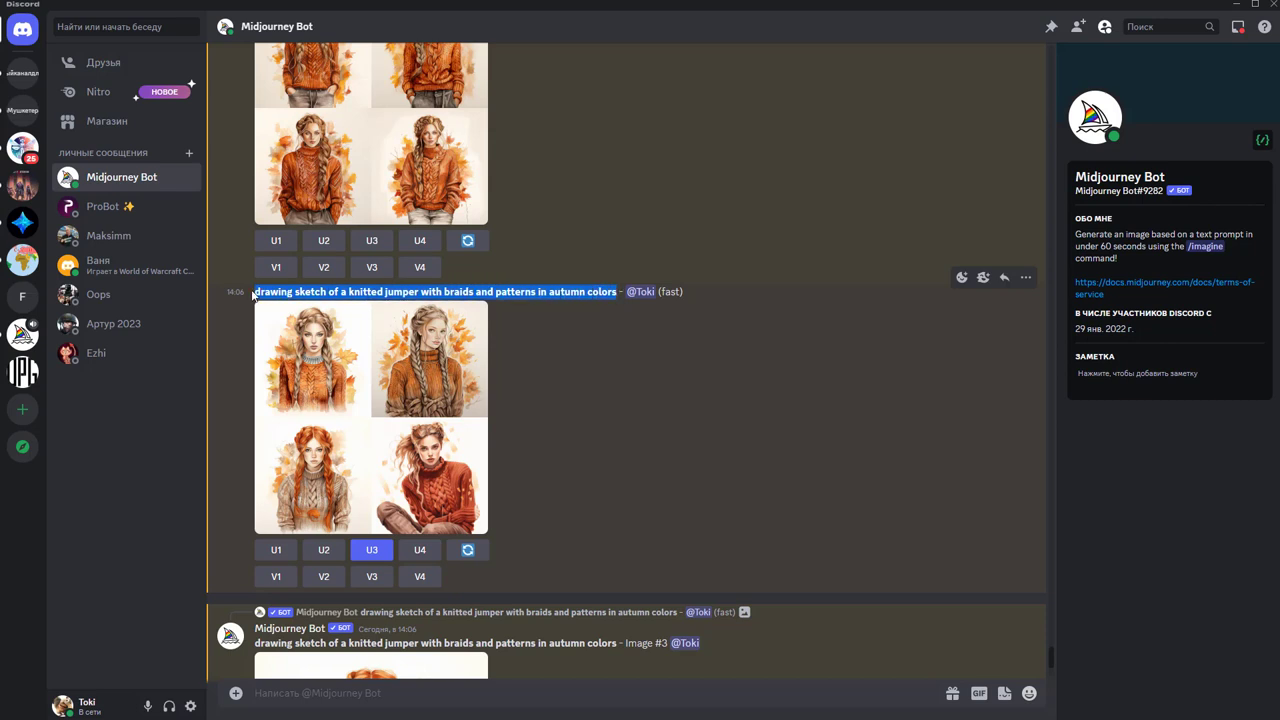
pyautogui.click(398, 692)
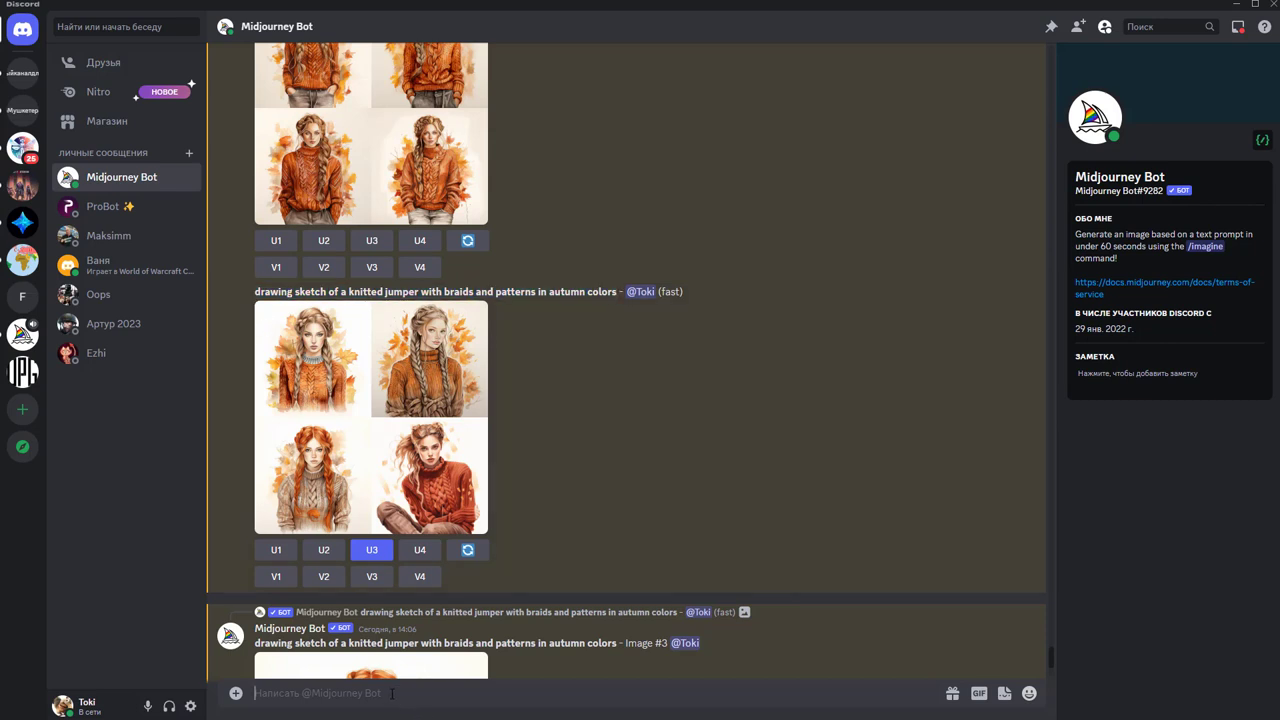
pyautogui.write('/')
pyautogui.click(440, 441)
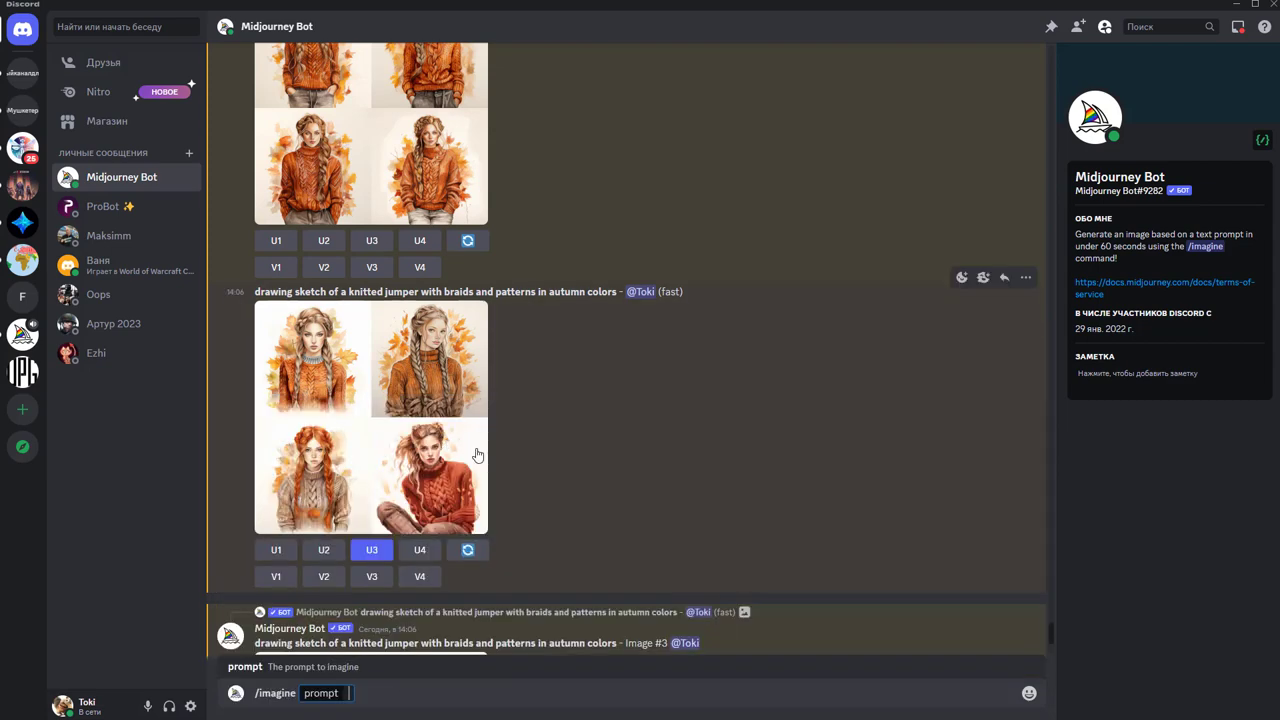
pyautogui.hotkey('ctrl', 'v')
pyautogui.press('Return')
# Send the same knitted-jumper prompt with /imagine a second time
pyautogui.write('/')
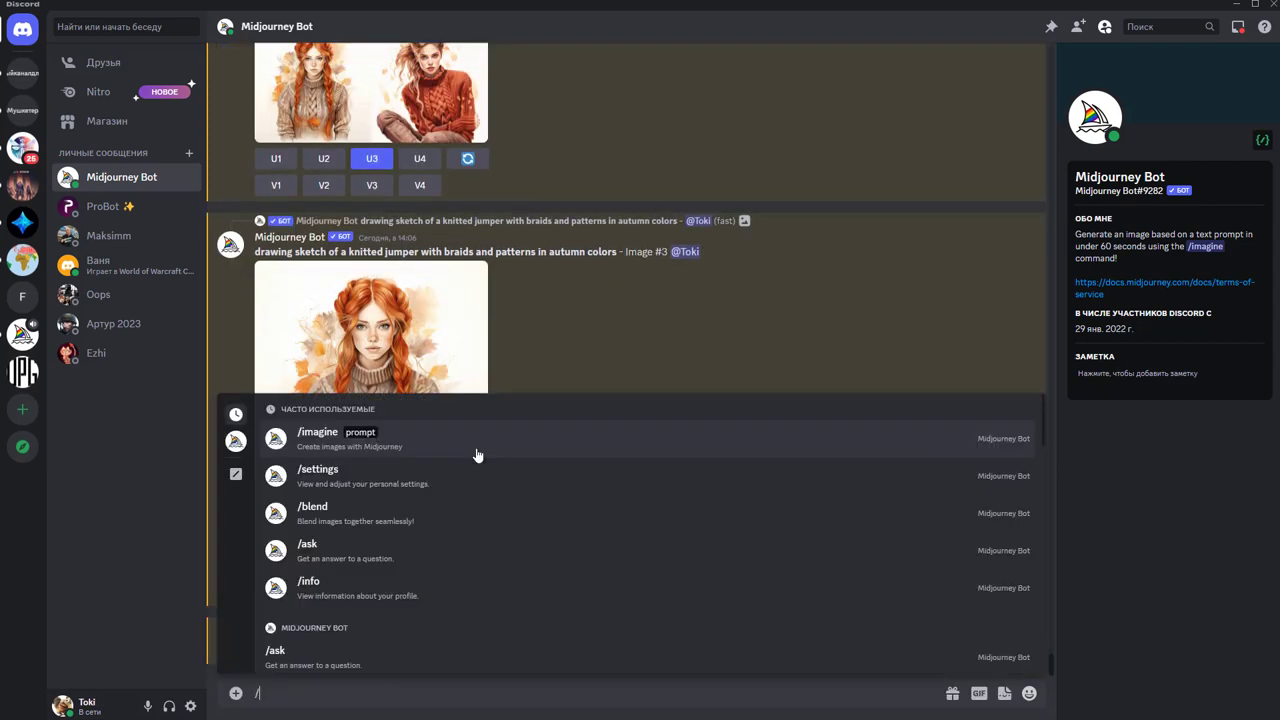
pyautogui.click(476, 452)
pyautogui.hotkey('ctrl', 'v')
pyautogui.press('Return')
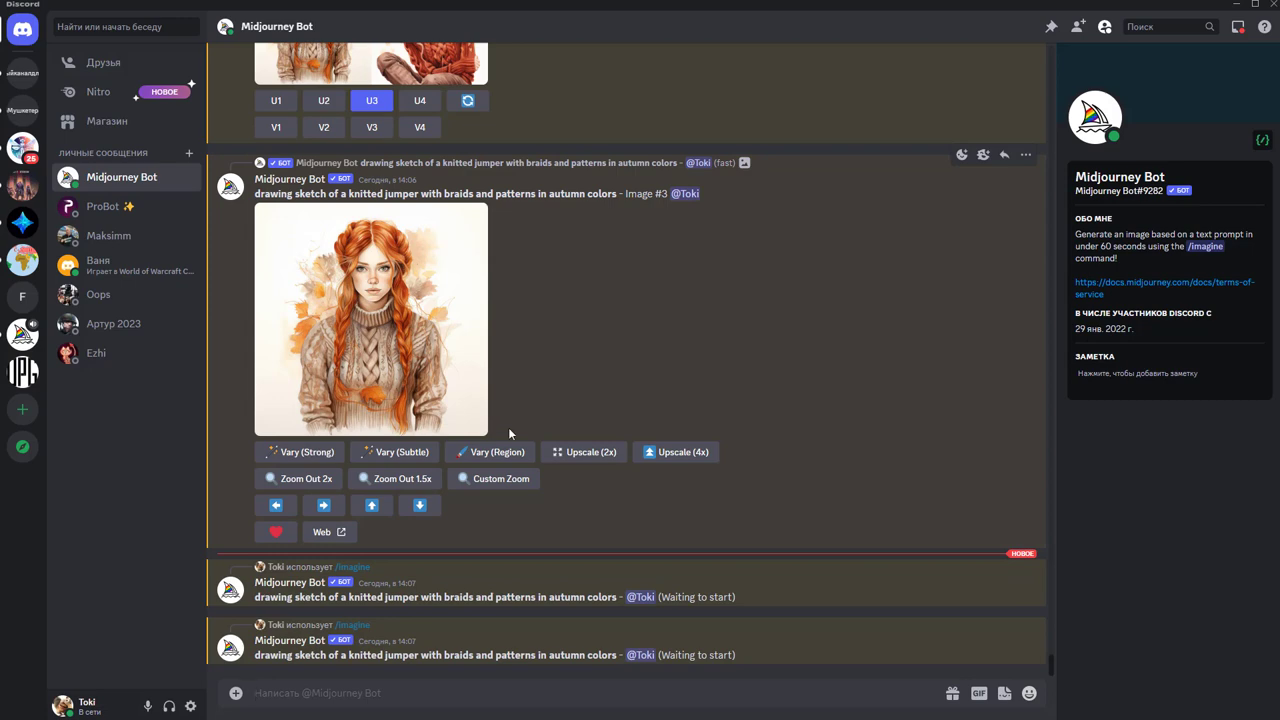
# Review the chat's generations, viewing the knitted-dress grid at full size
pyautogui.scroll(3, 670, 424)
pyautogui.scroll(5, 633, 444)
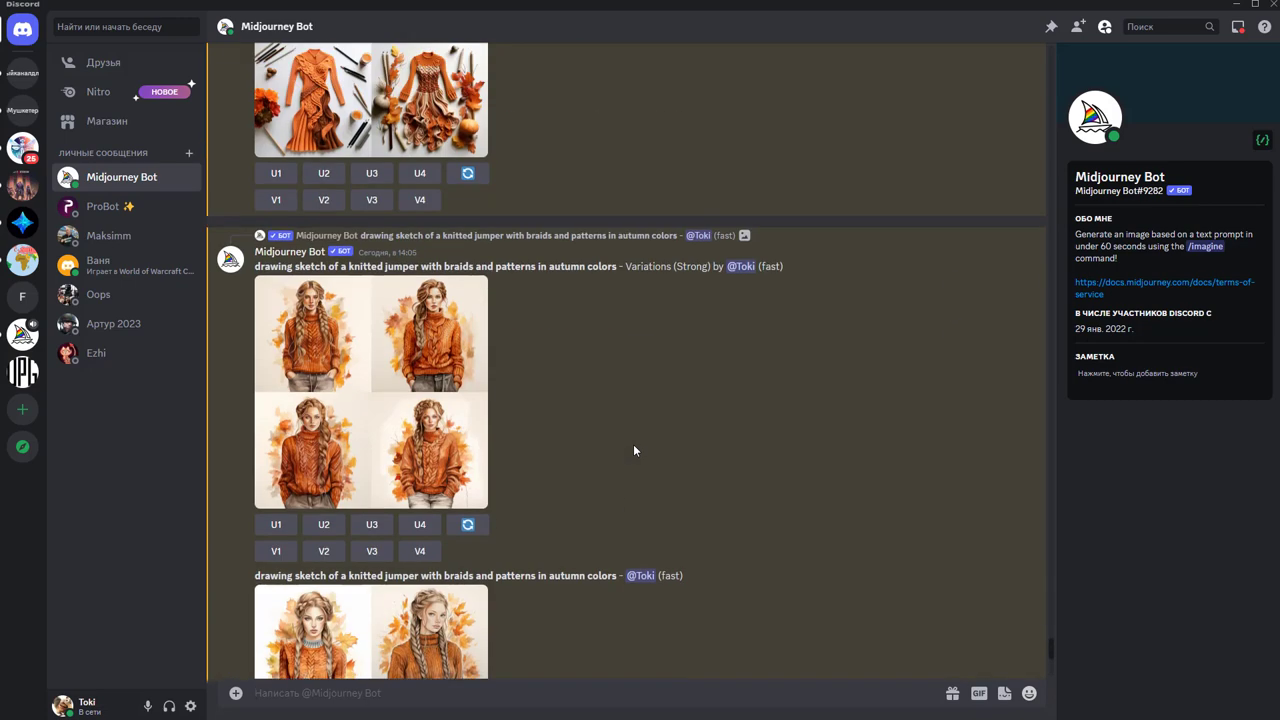
pyautogui.scroll(3, 634, 446)
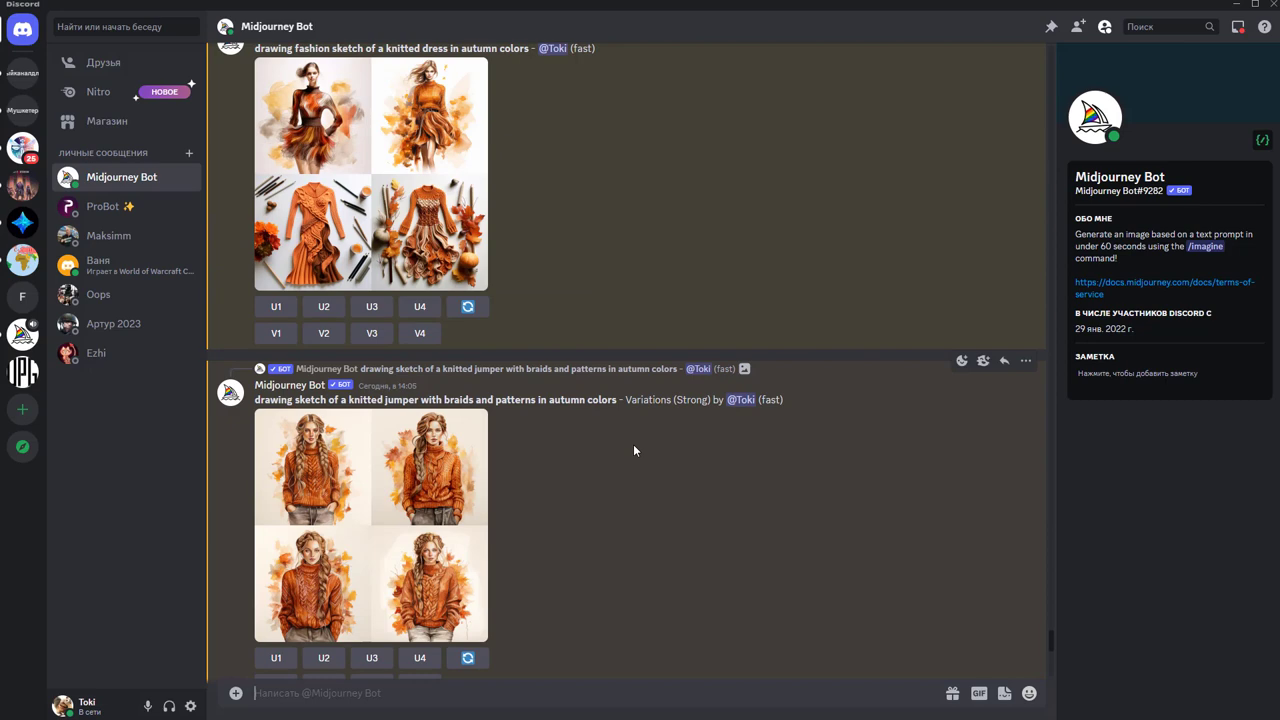
pyautogui.scroll(-2, 620, 528)
pyautogui.scroll(-5, 526, 406)
pyautogui.scroll(-5, 646, 344)
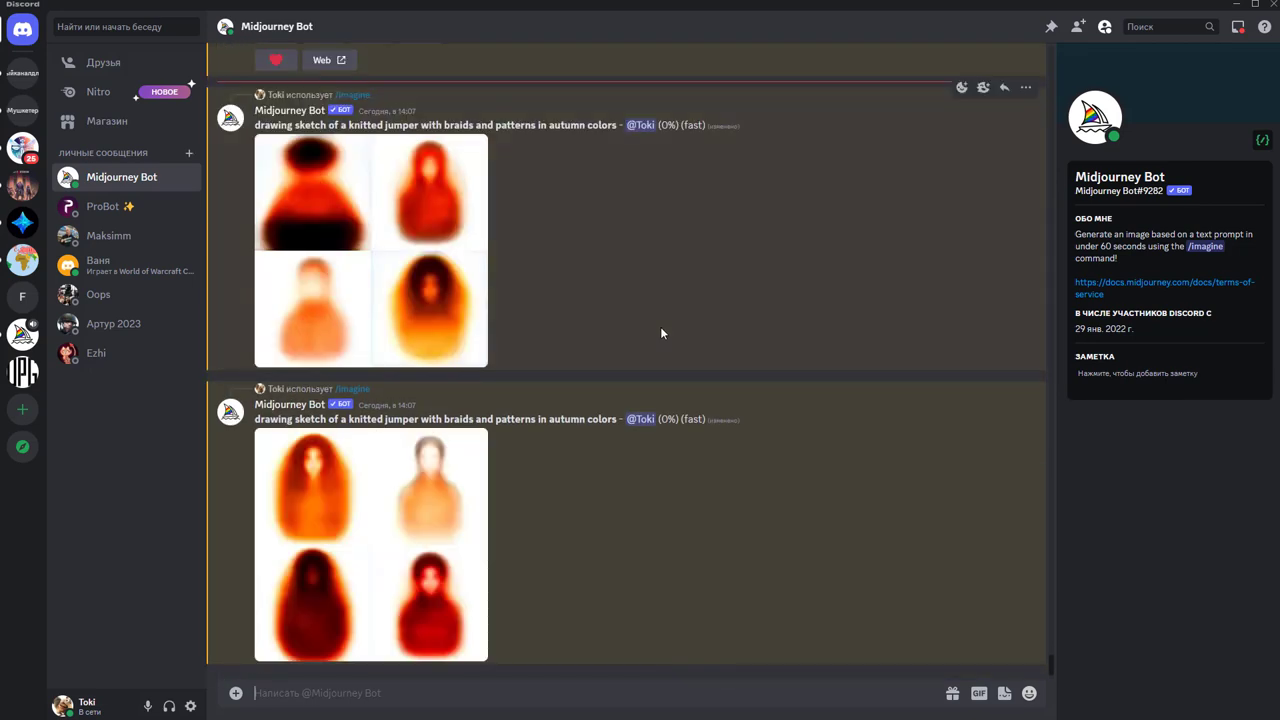
pyautogui.scroll(5, 665, 320)
pyautogui.scroll(3, 665, 320)
pyautogui.scroll(2, 665, 320)
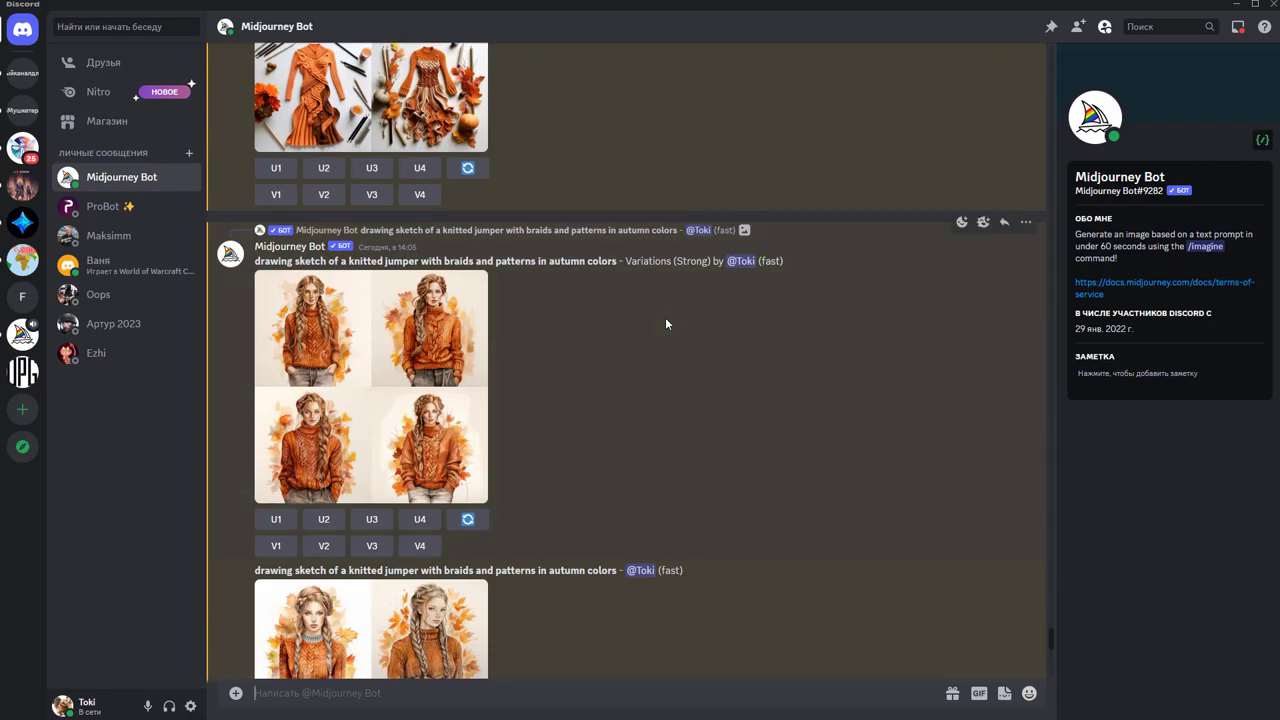
pyautogui.scroll(3, 665, 323)
pyautogui.scroll(3, 665, 323)
pyautogui.scroll(3, 665, 323)
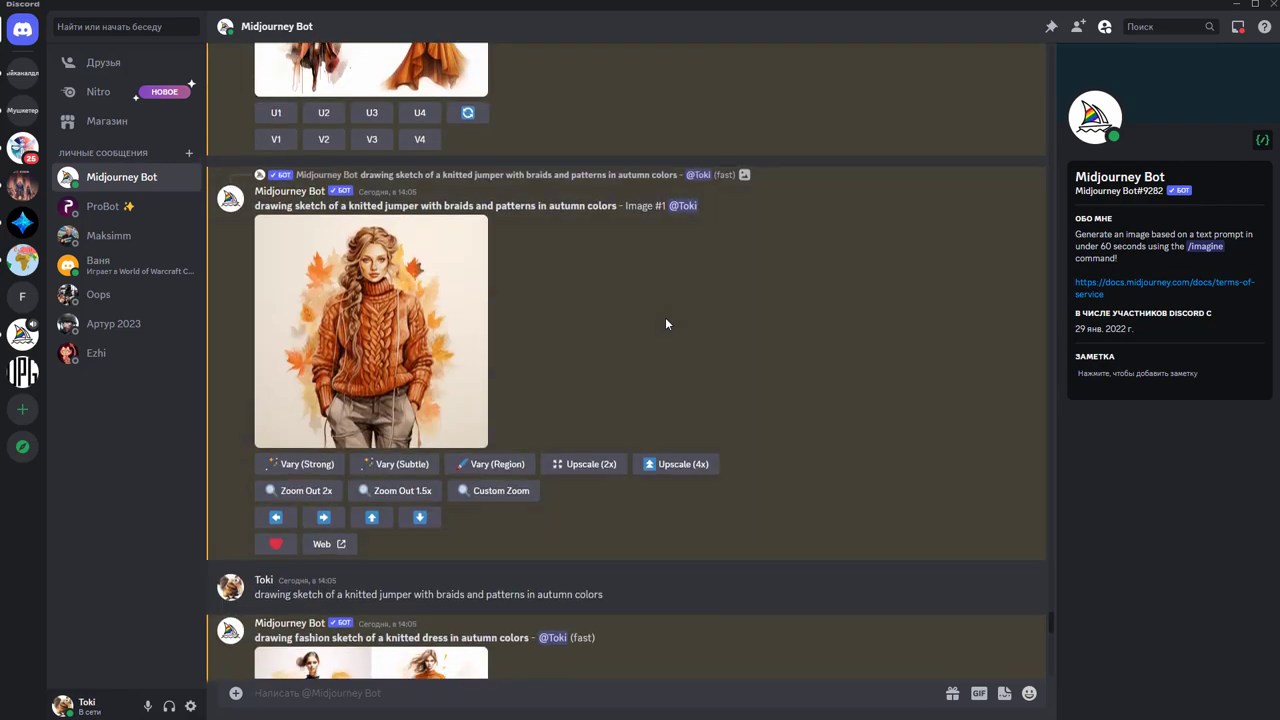
pyautogui.scroll(-5, 665, 317)
pyautogui.click(370, 370)
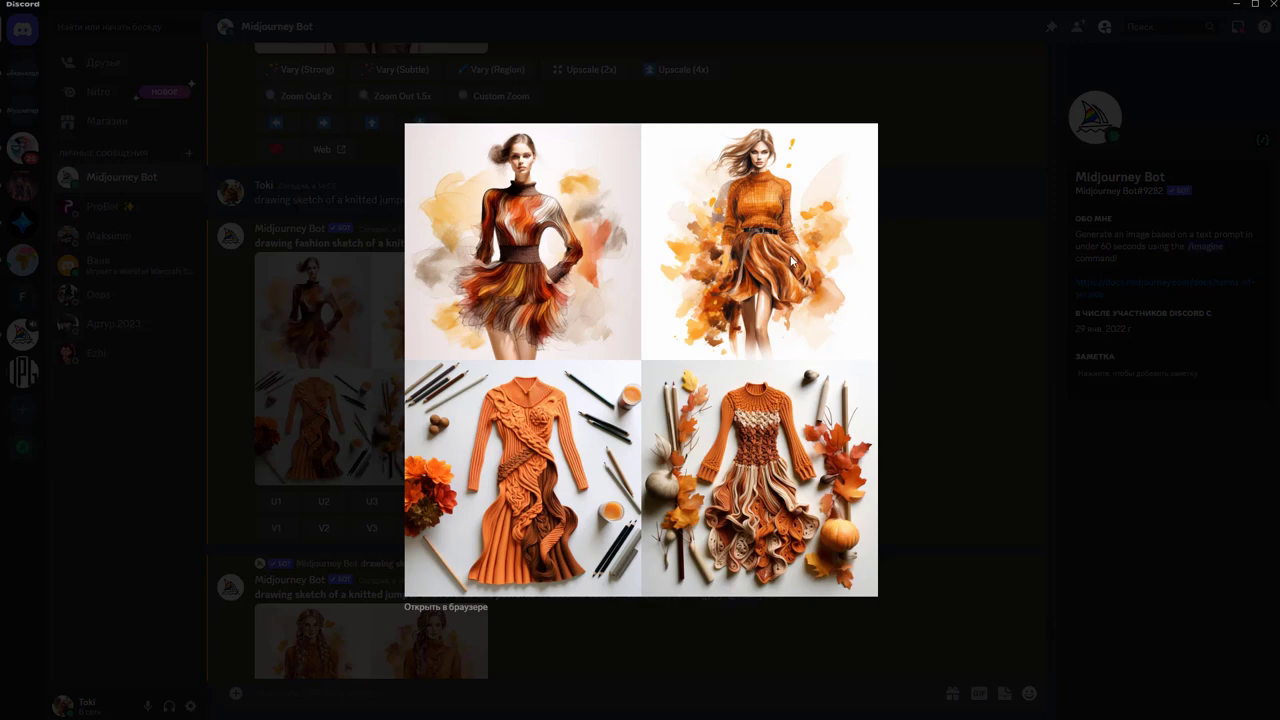
pyautogui.click(978, 400)
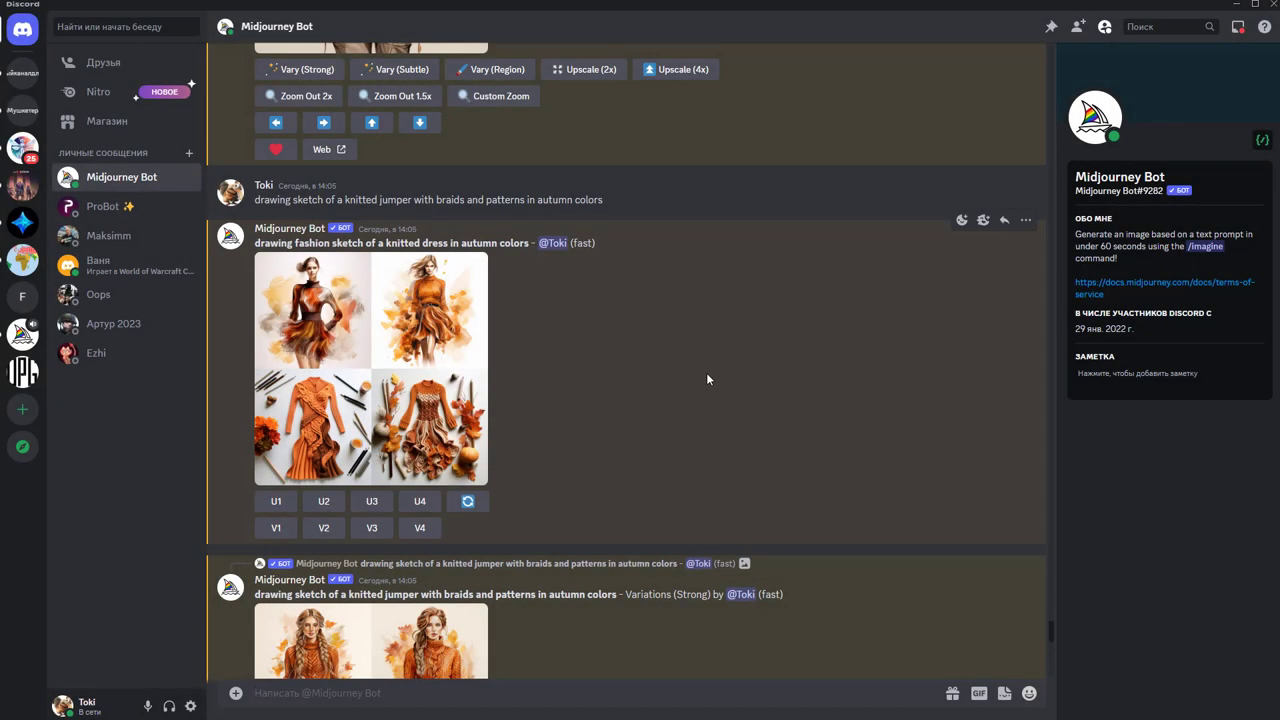
pyautogui.scroll(-5, 707, 378)
pyautogui.scroll(-5, 708, 378)
pyautogui.scroll(-5, 708, 378)
pyautogui.scroll(-5, 711, 377)
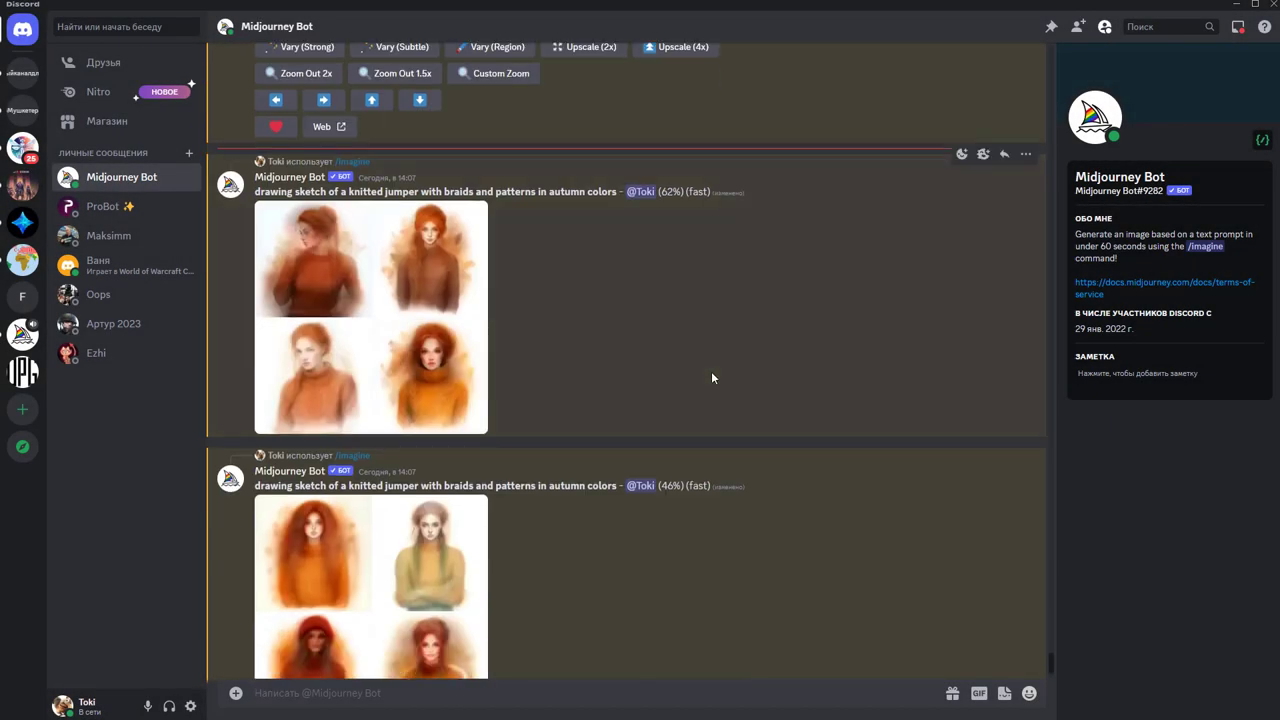
pyautogui.scroll(-1, 711, 377)
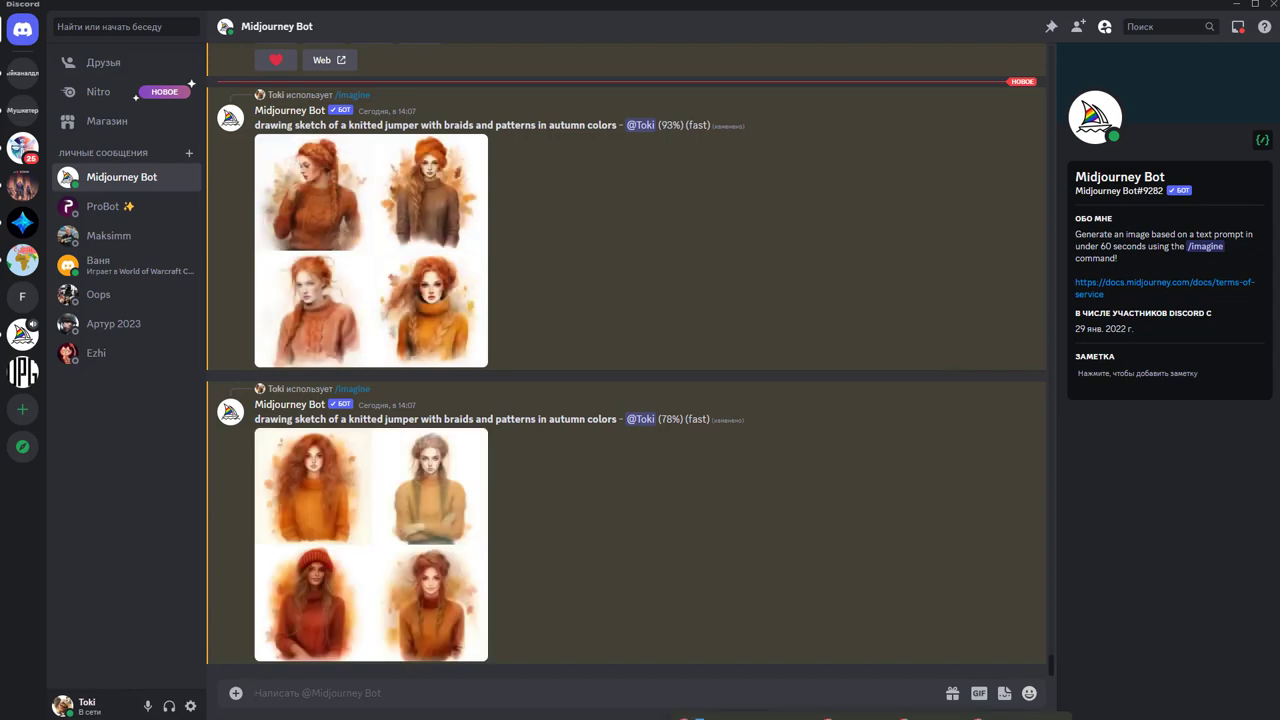
pyautogui.hotkey('alt', 'Tab')
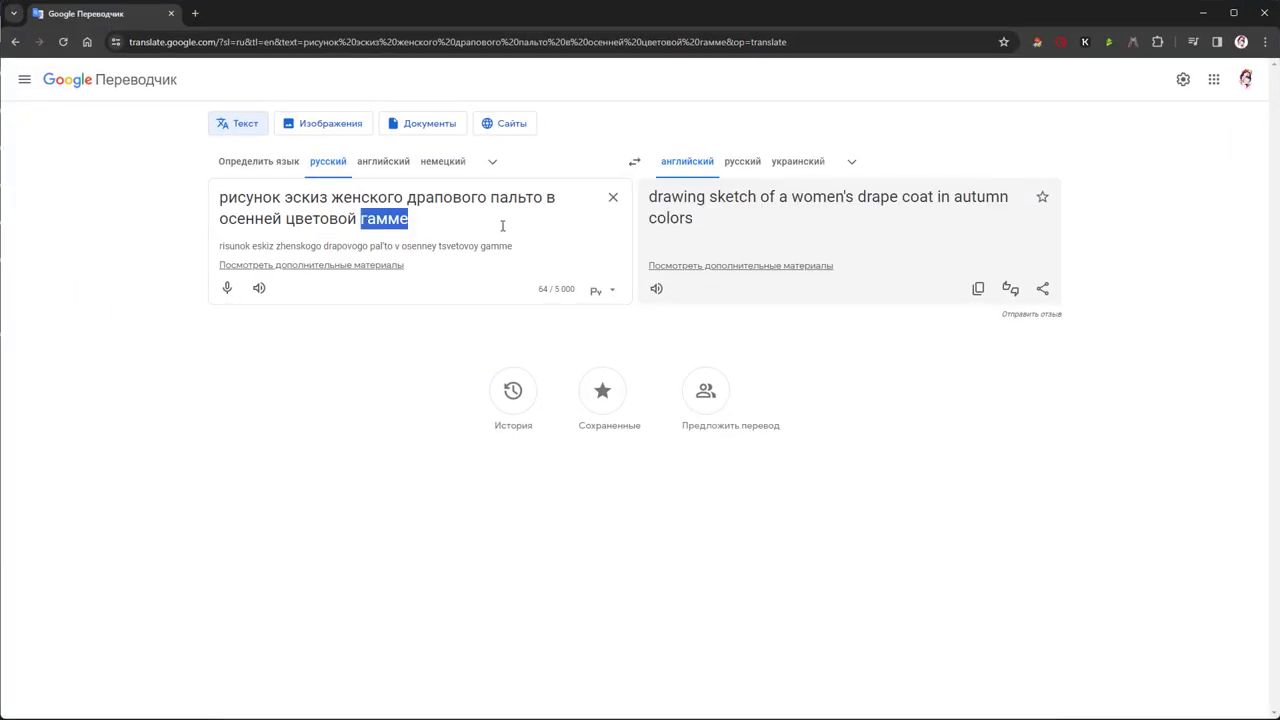
# Paste the English prompt into Translate, translate it to Russian, and change 'jumper' to 'dress'
pyautogui.tripleClick(502, 225)
pyautogui.write('drawing sketch of a knitted jumper with braids and patterns in autumn colors')
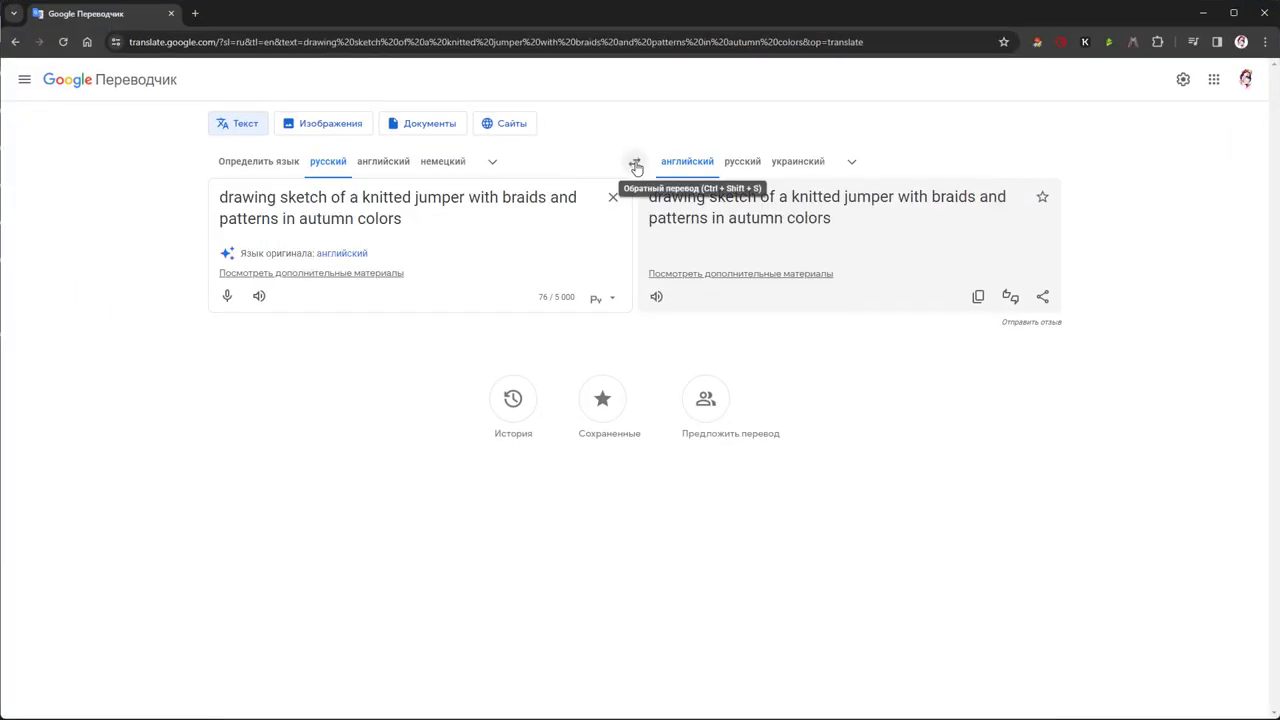
pyautogui.click(634, 161)
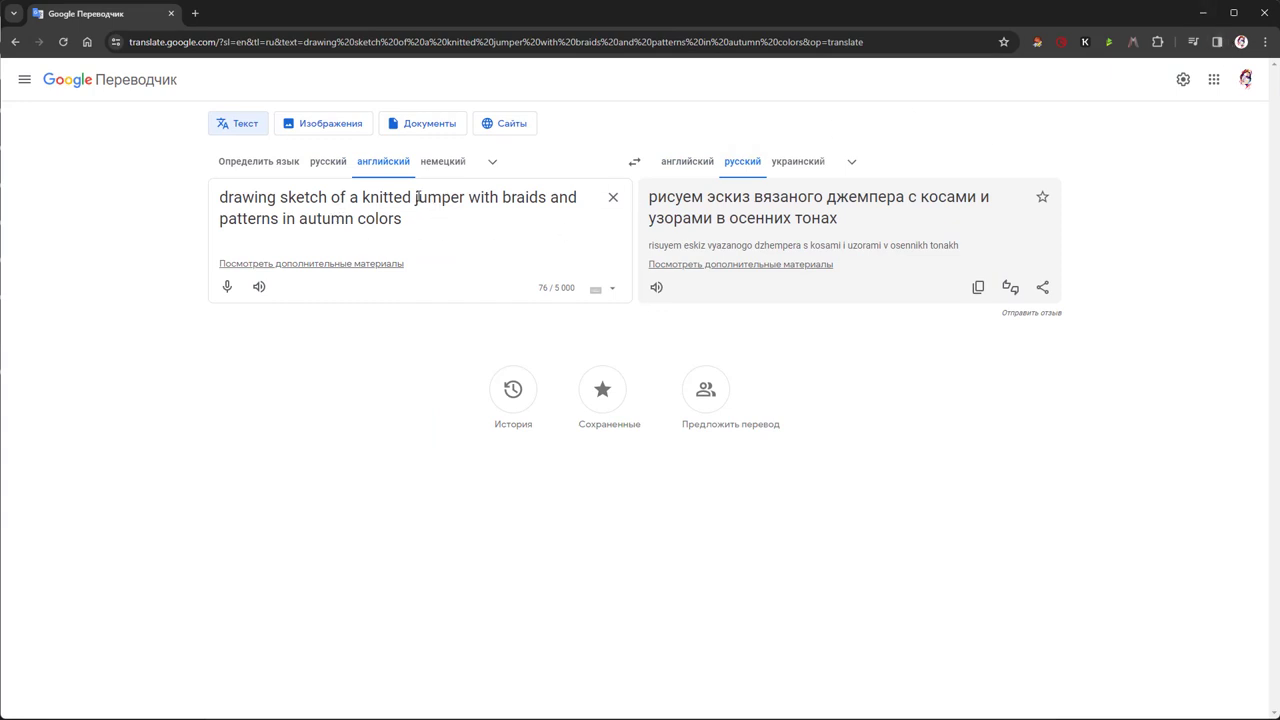
pyautogui.moveTo(415, 197); pyautogui.dragTo(463, 197)
pyautogui.write('d')
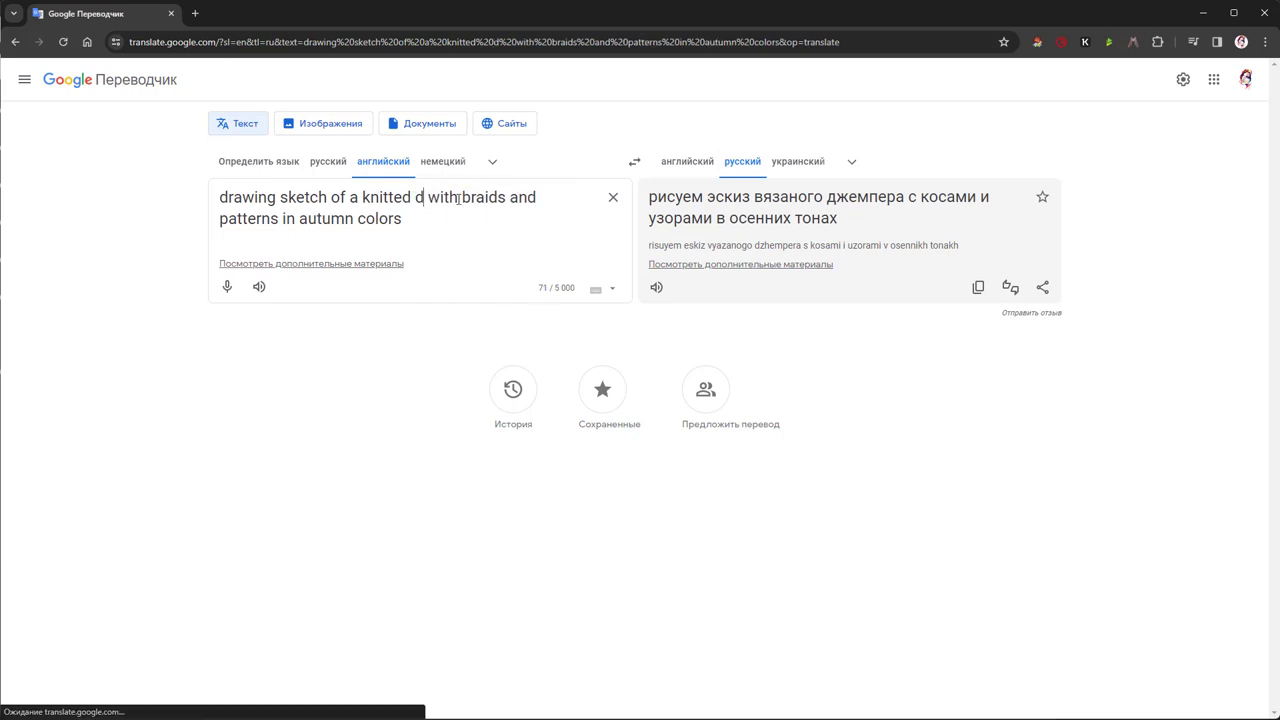
pyautogui.write('ress')
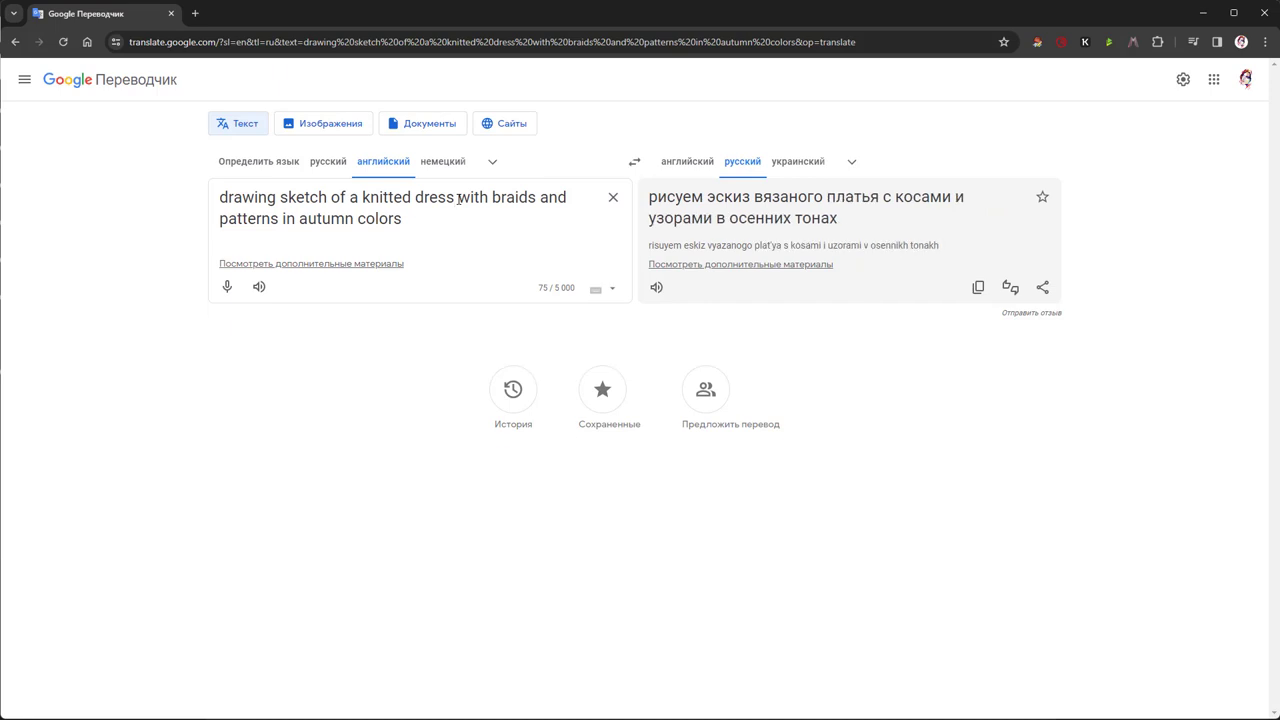
pyautogui.moveTo(410, 221); pyautogui.dragTo(217, 206)
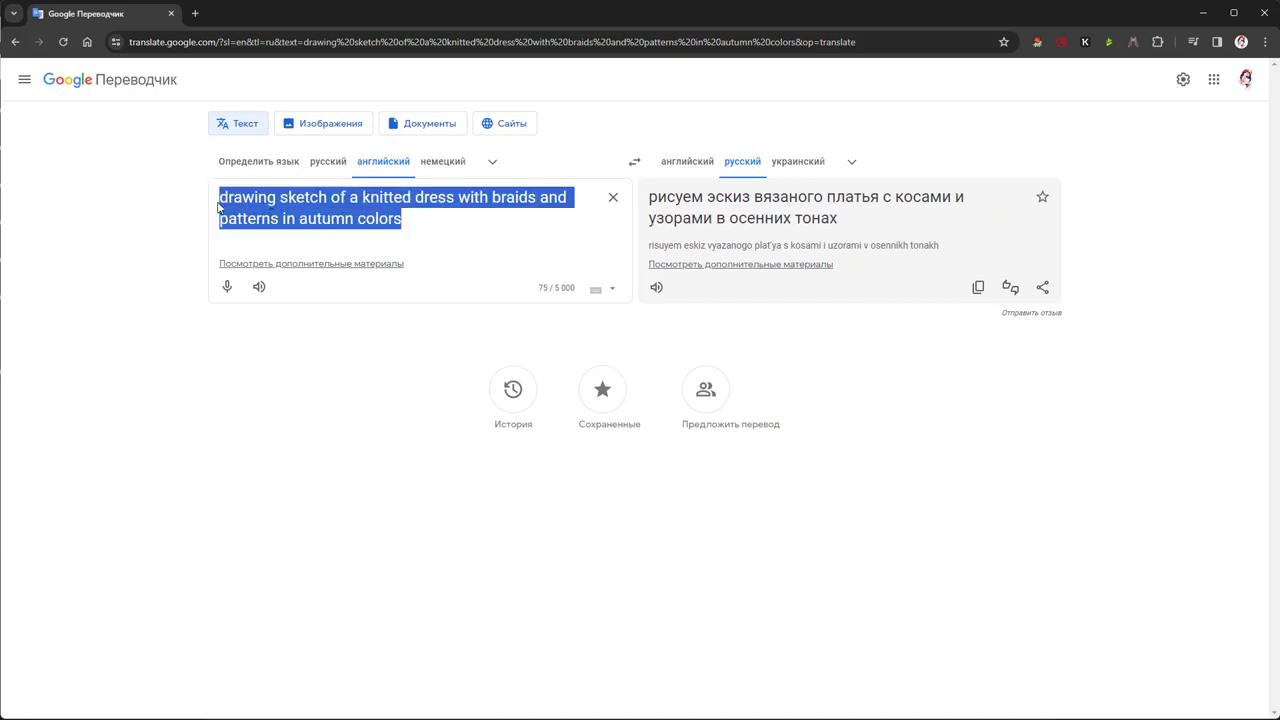
pyautogui.click(1203, 13)
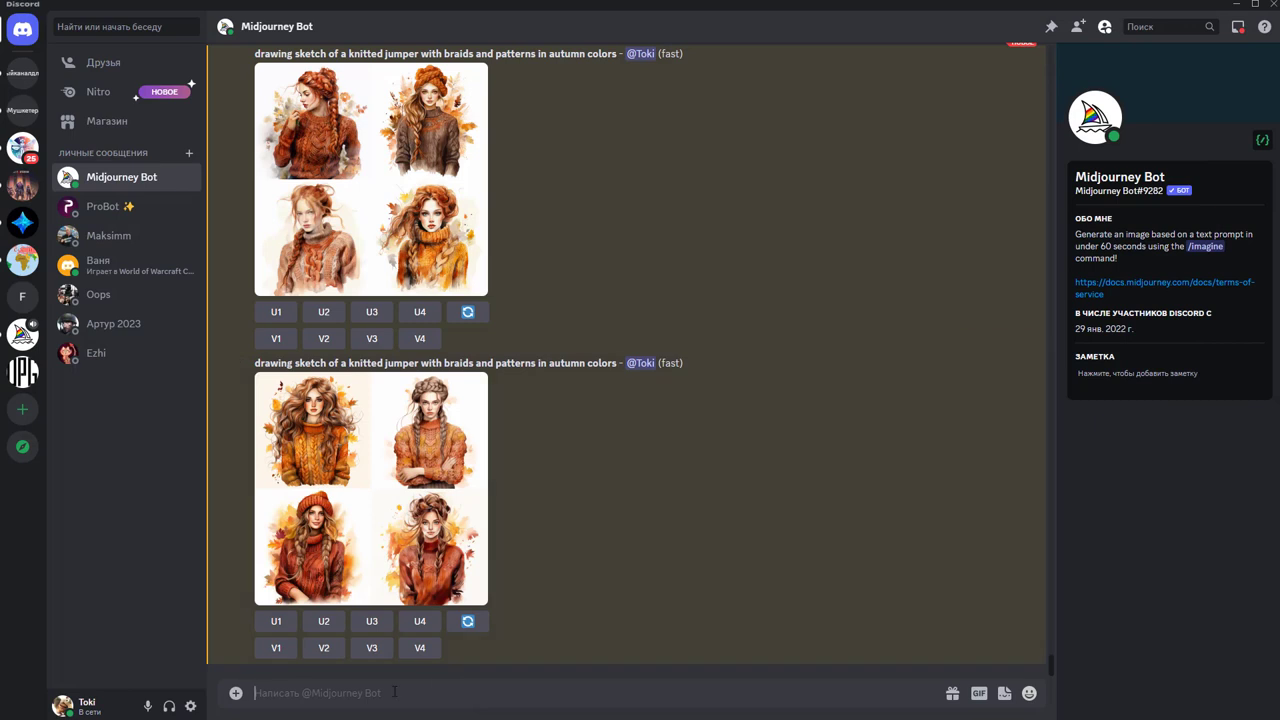
# Send the knitted dress prompt to Midjourney with /imagine
pyautogui.write('/')
pyautogui.click(432, 449)
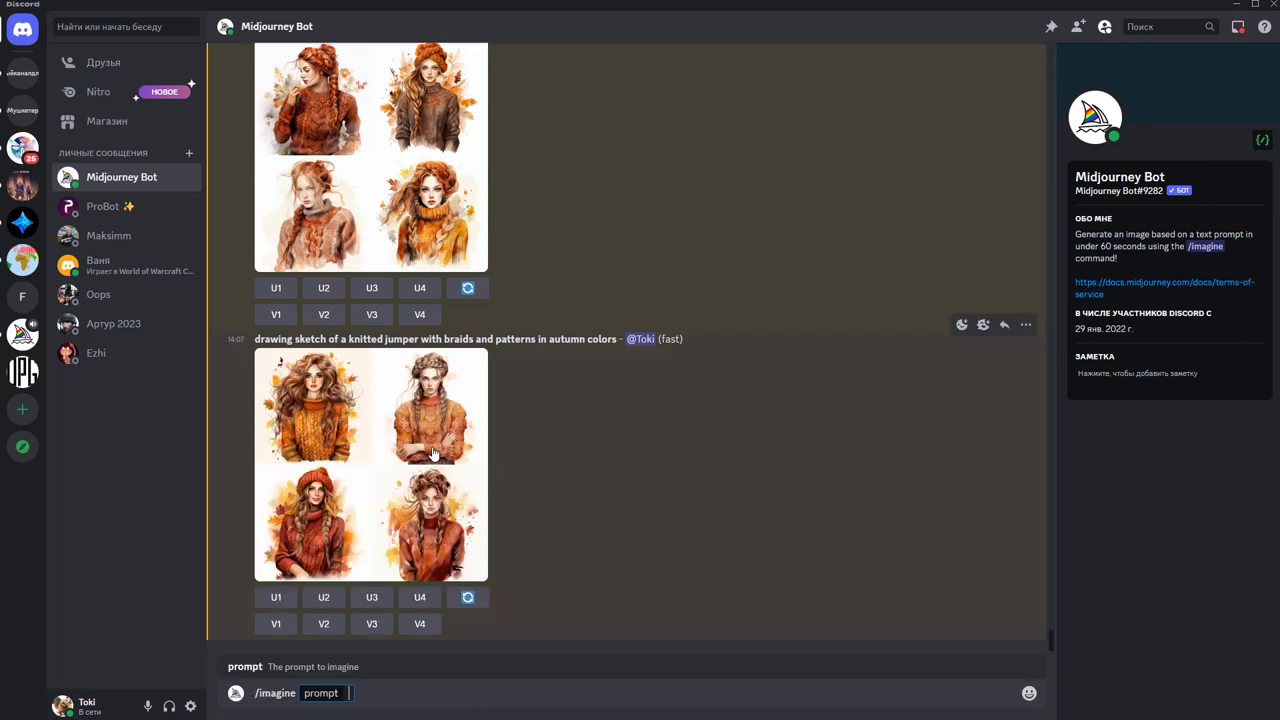
pyautogui.write('drawing sketch of a knitted dress with braids and patterns in autumn colors')
pyautogui.press('Return')
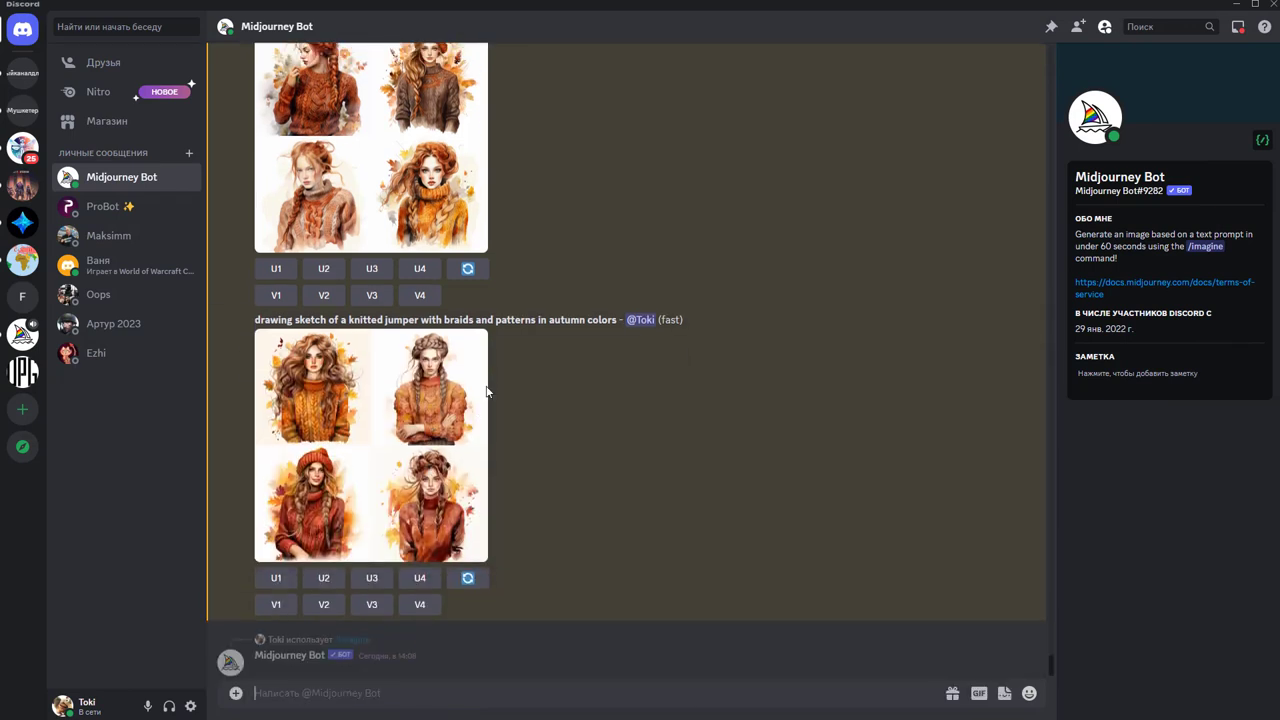
# Compare the two knitted-jumper grids at full size
pyautogui.click(396, 437)
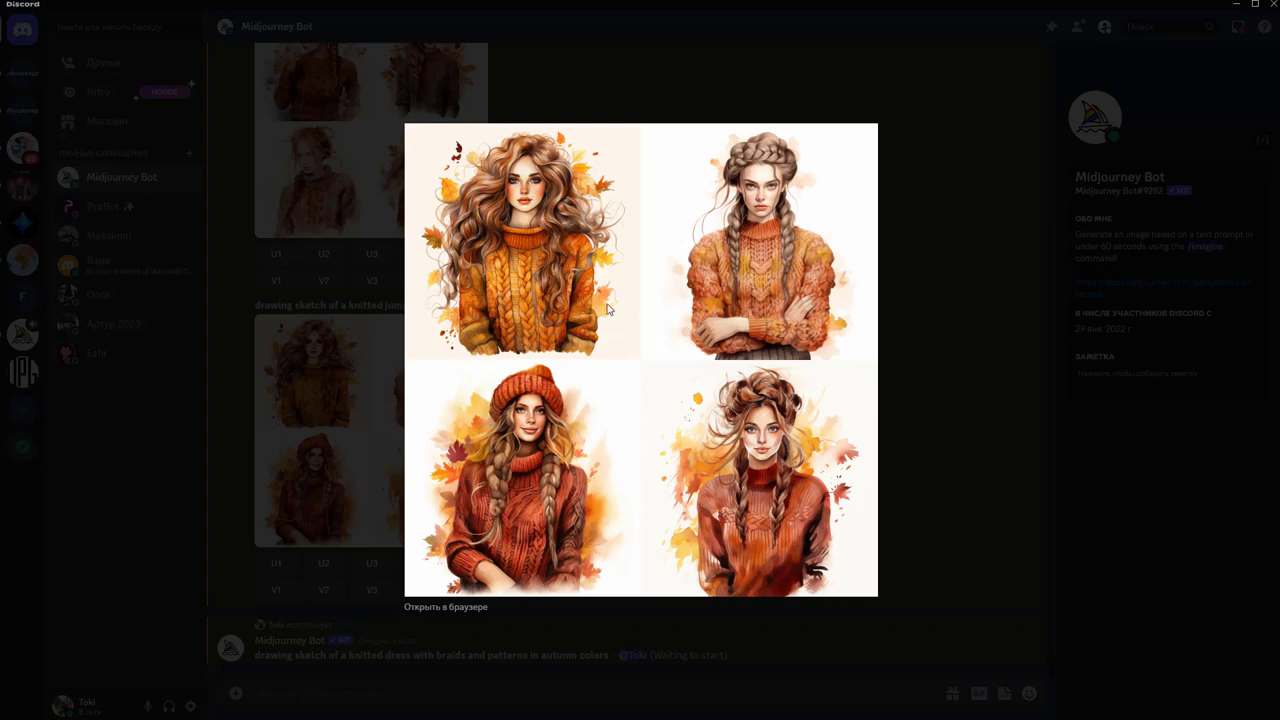
pyautogui.click(922, 393)
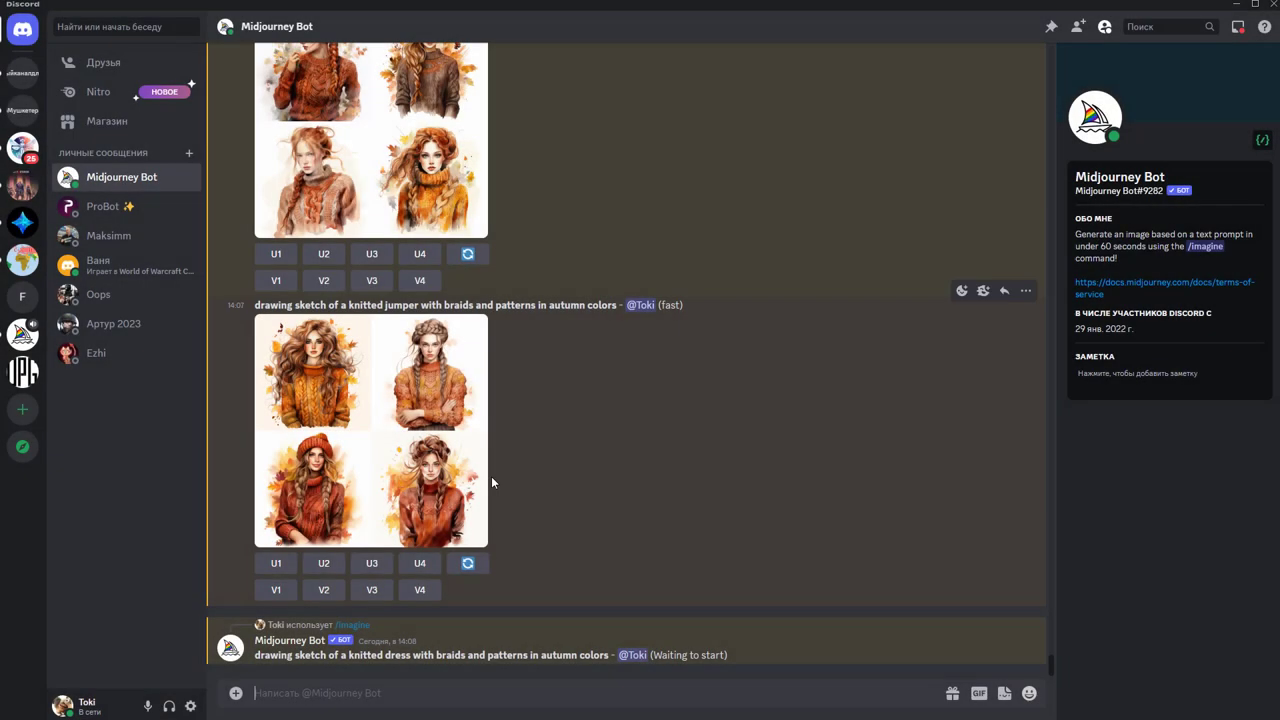
pyautogui.scroll(2, 674, 421)
pyautogui.click(439, 326)
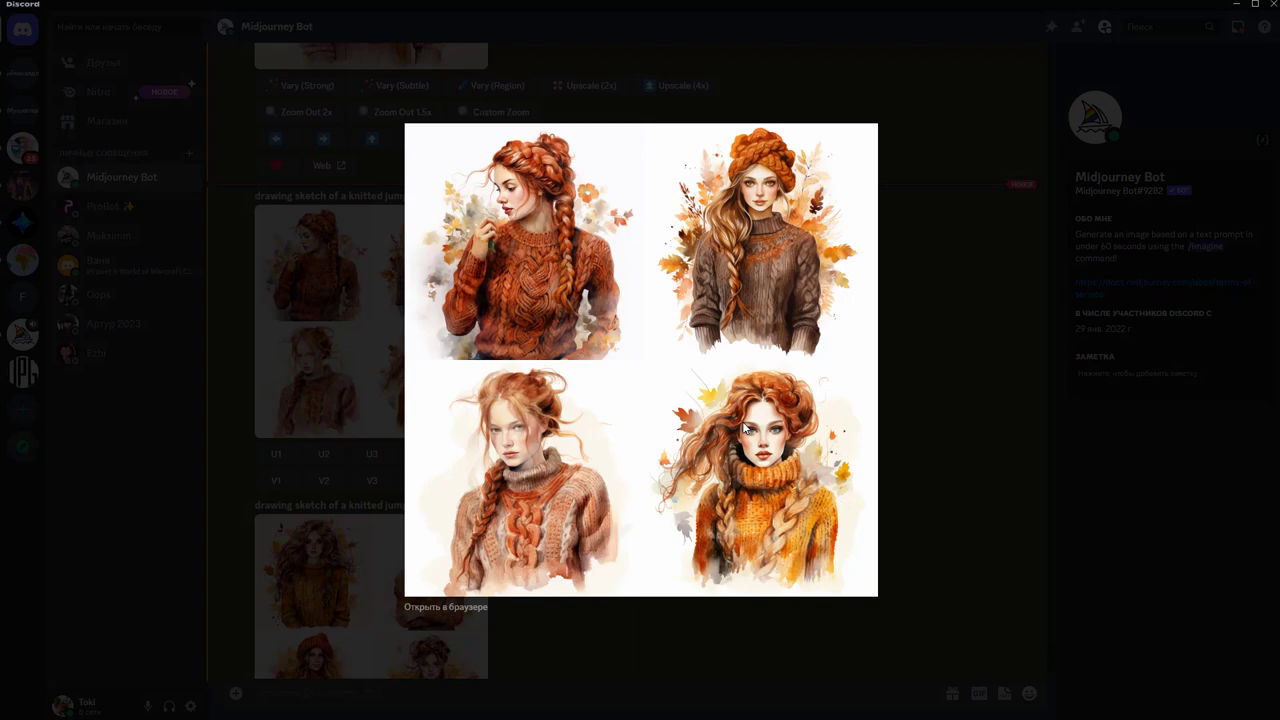
pyautogui.click(896, 282)
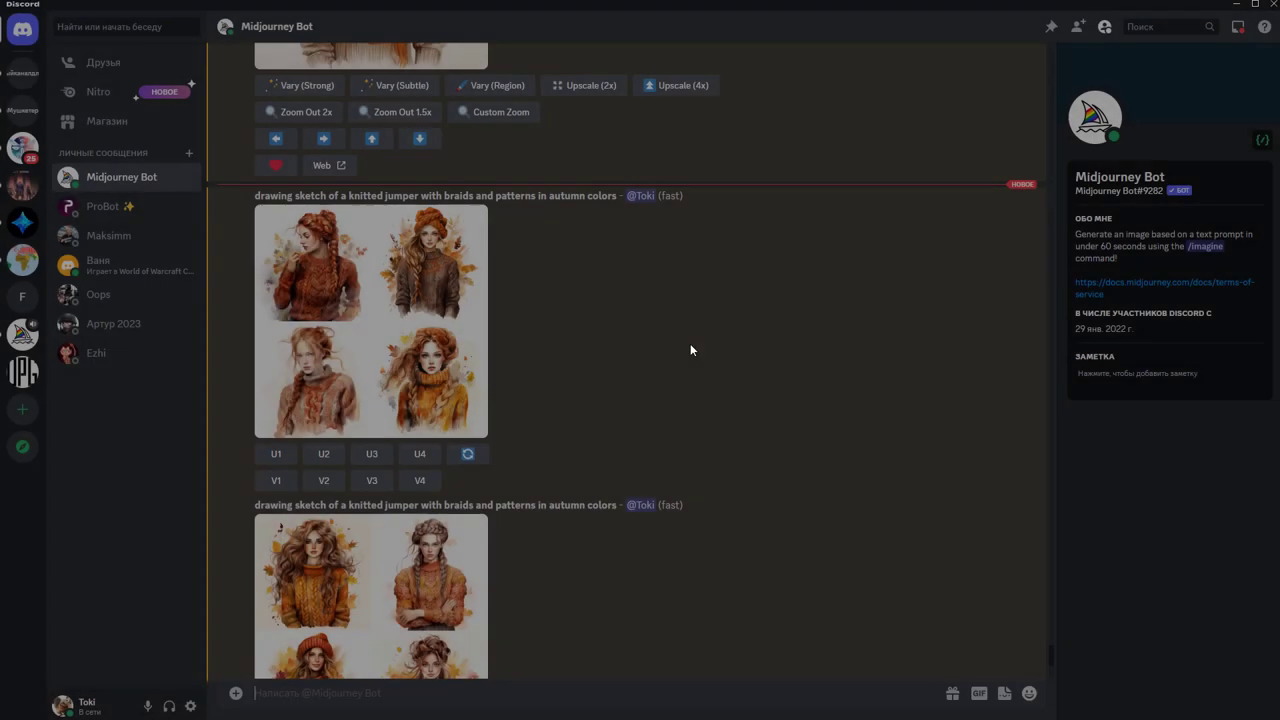
pyautogui.scroll(-1, 489, 303)
pyautogui.scroll(-4, 497, 300)
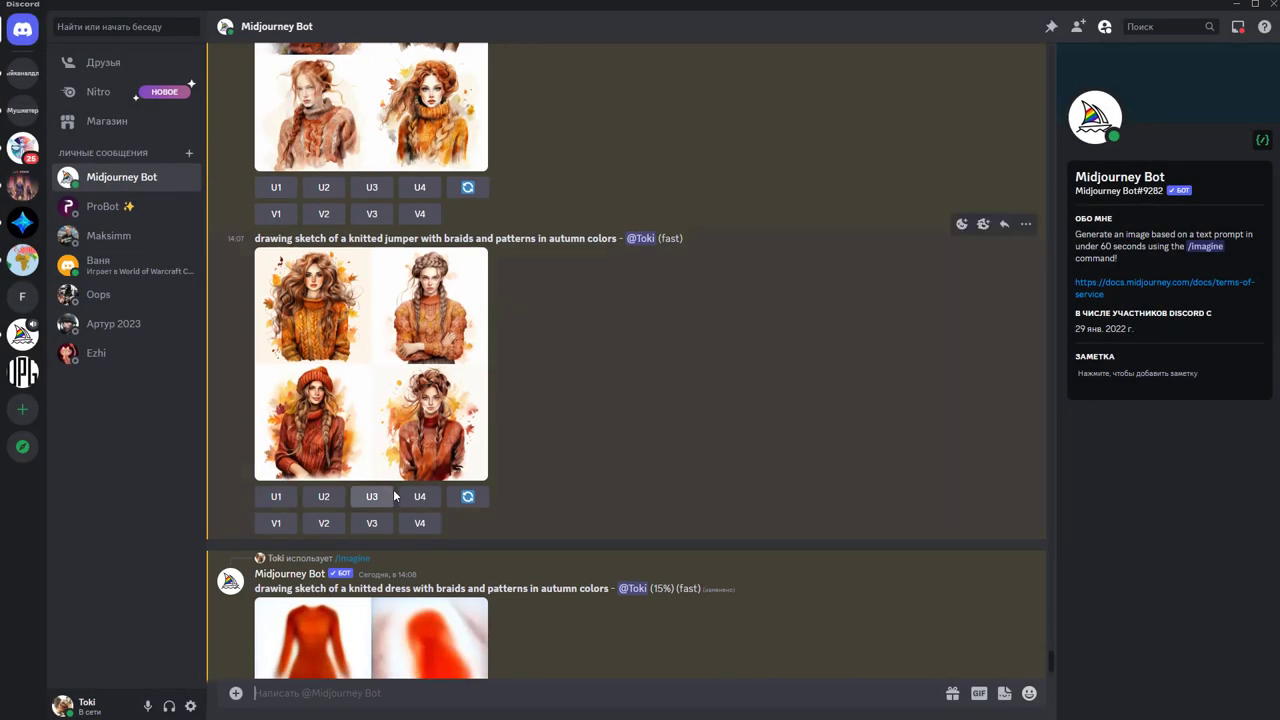
pyautogui.click(405, 334)
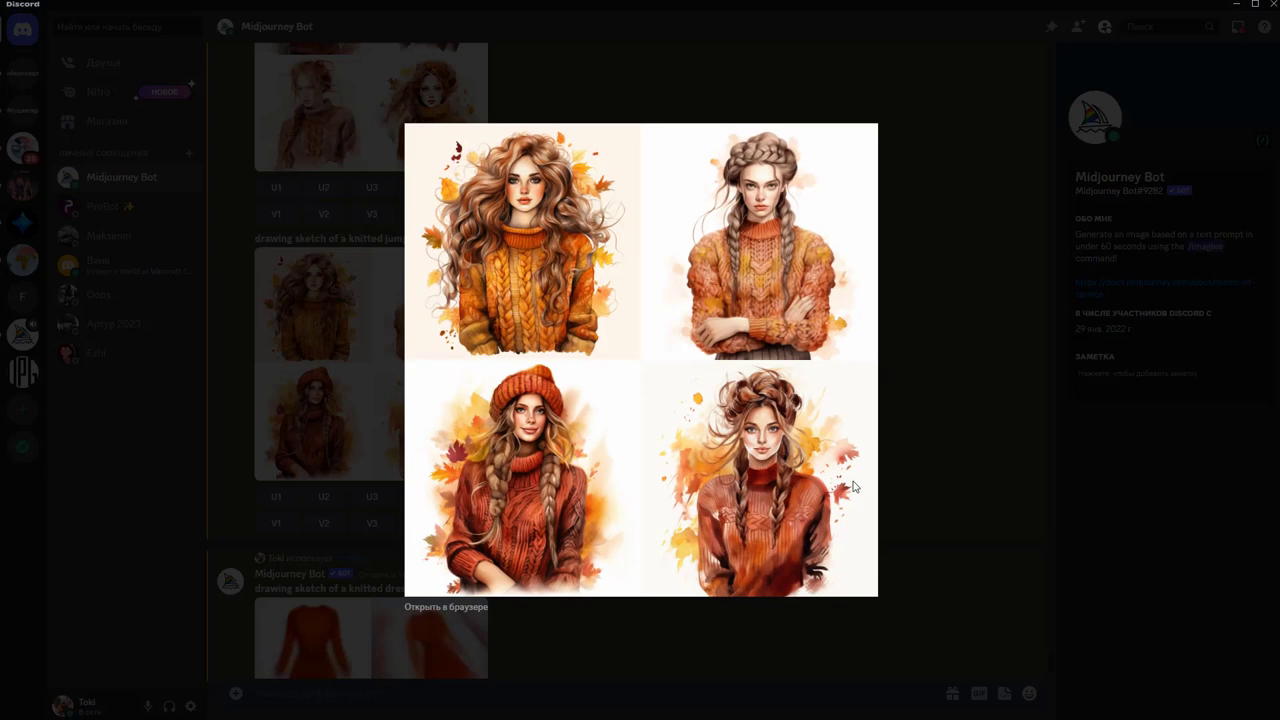
pyautogui.click(926, 388)
# Upscale jumper image #2 (U2) and copy the upscaled braided-sweater portrait
pyautogui.click(324, 497)
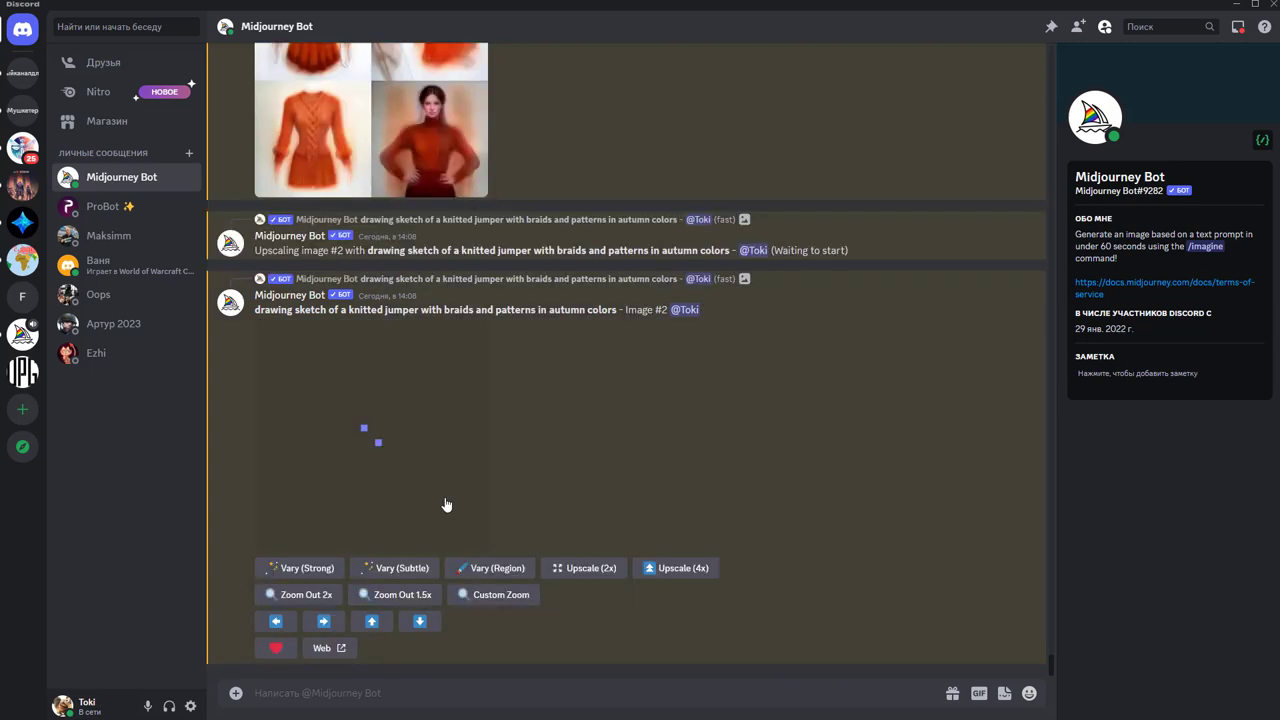
pyautogui.click(415, 442)
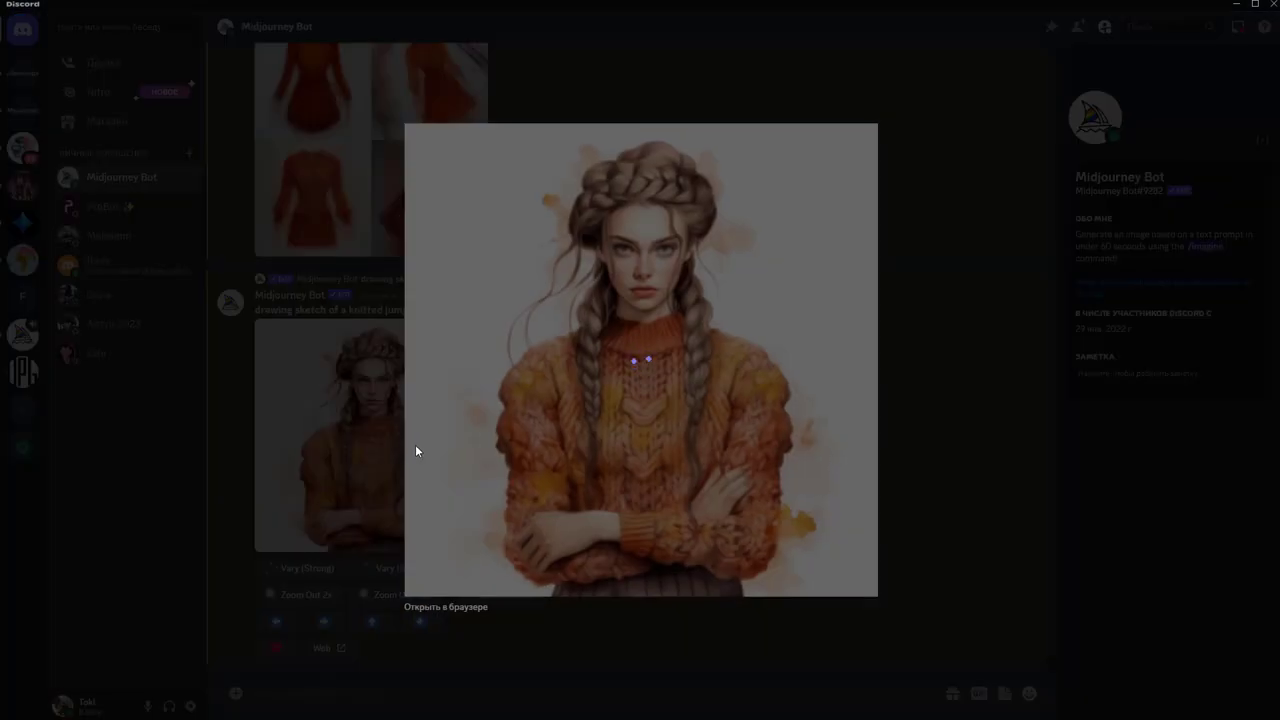
pyautogui.rightClick(650, 368)
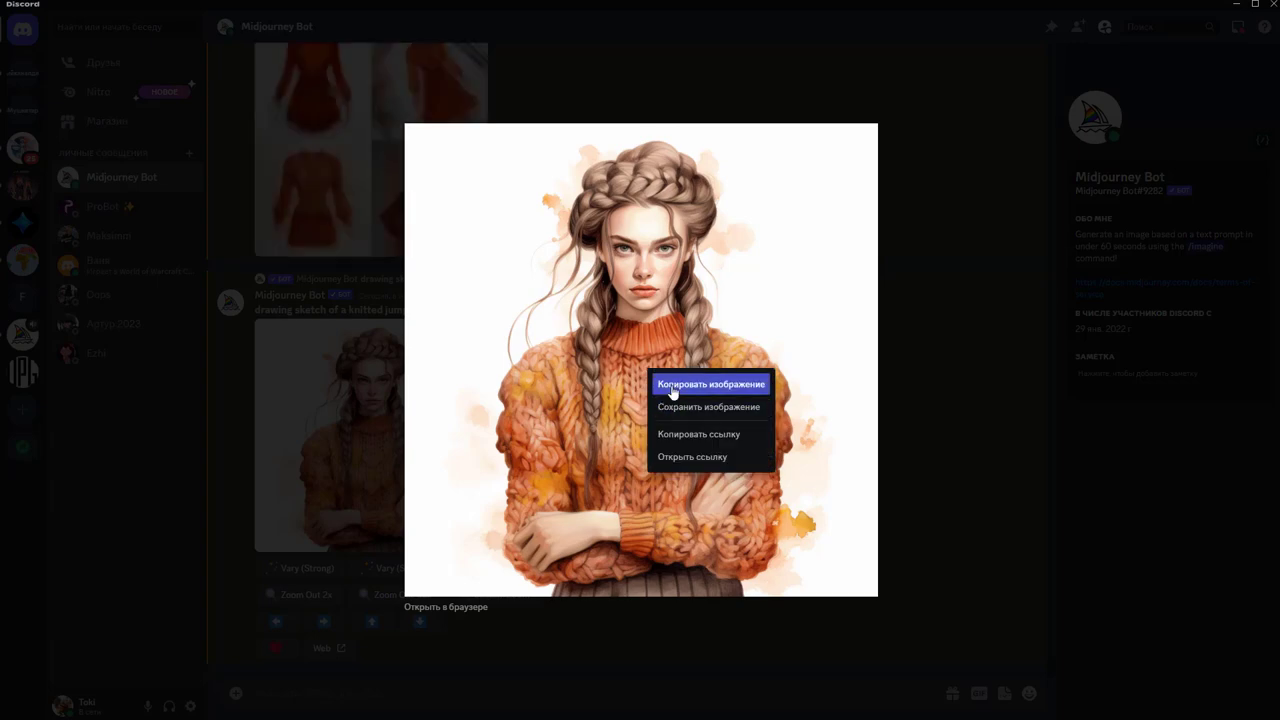
pyautogui.click(672, 393)
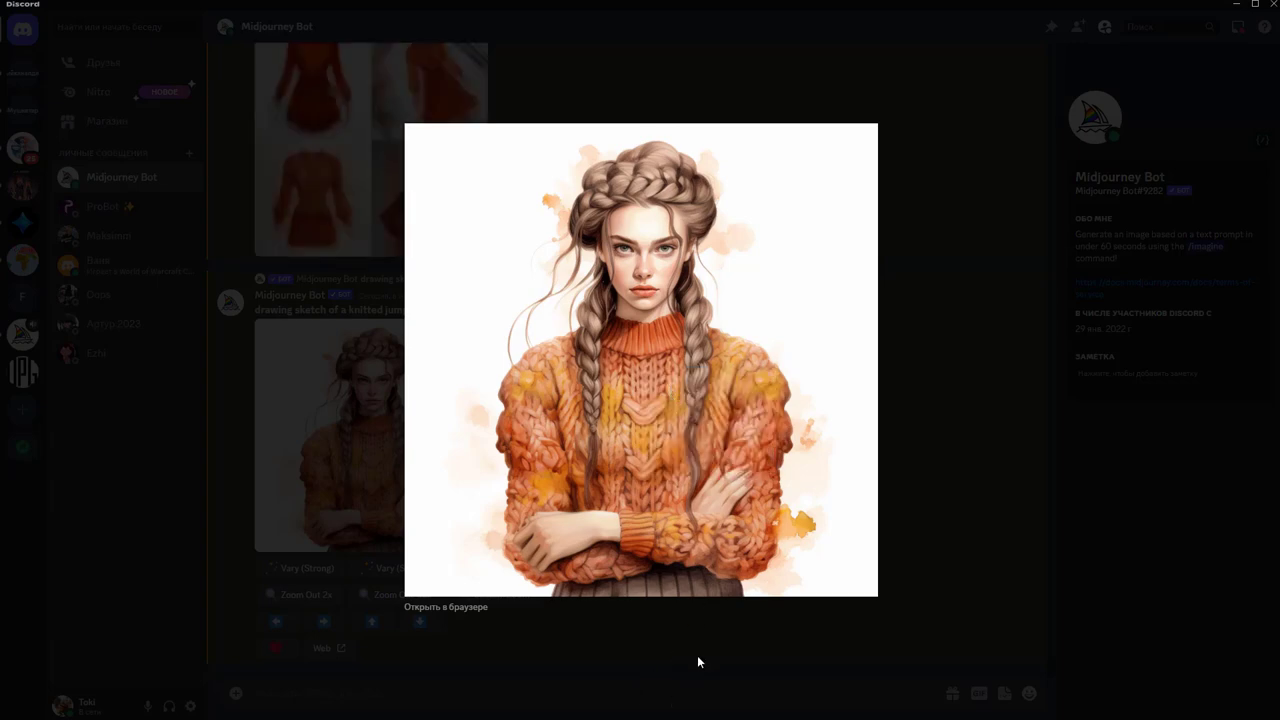
pyautogui.click(697, 655)
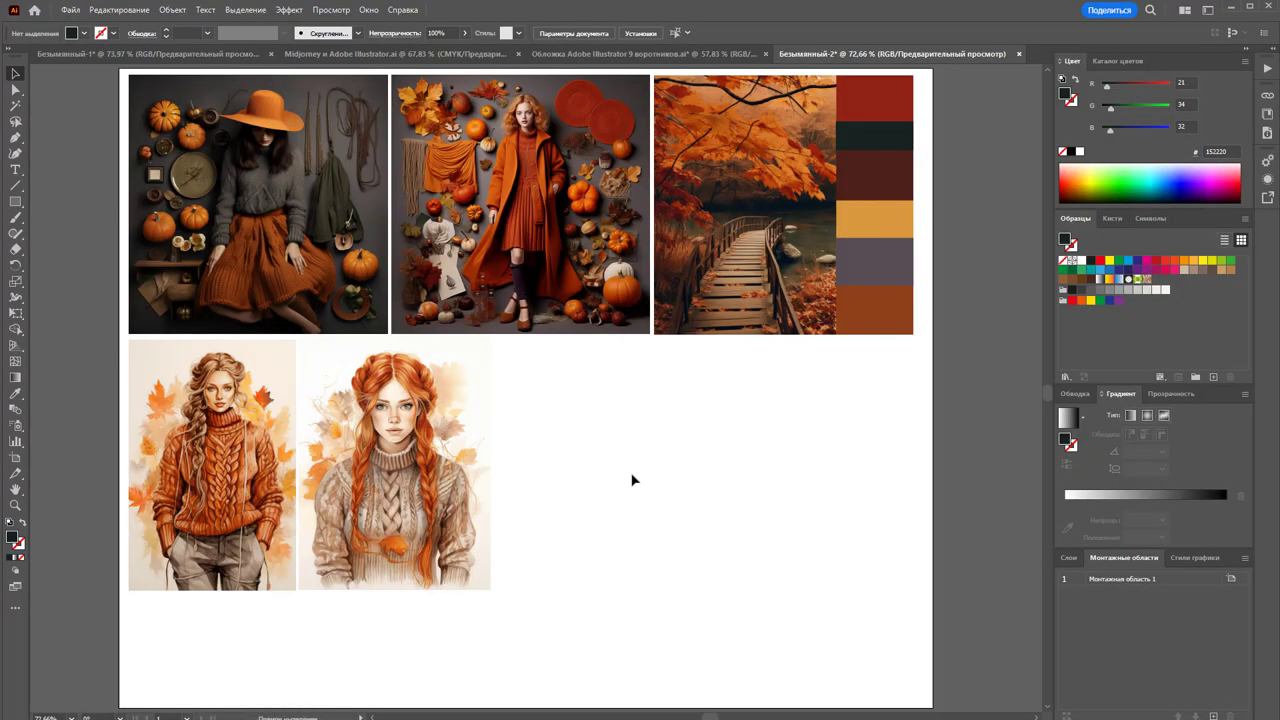
# Paste the braided-sweater portrait, shrink it to about 123 mm, and move it beside the bottom row
pyautogui.hotkey('ctrl', 'v')
pyautogui.moveTo(605, 288); pyautogui.dragTo(611, 316)
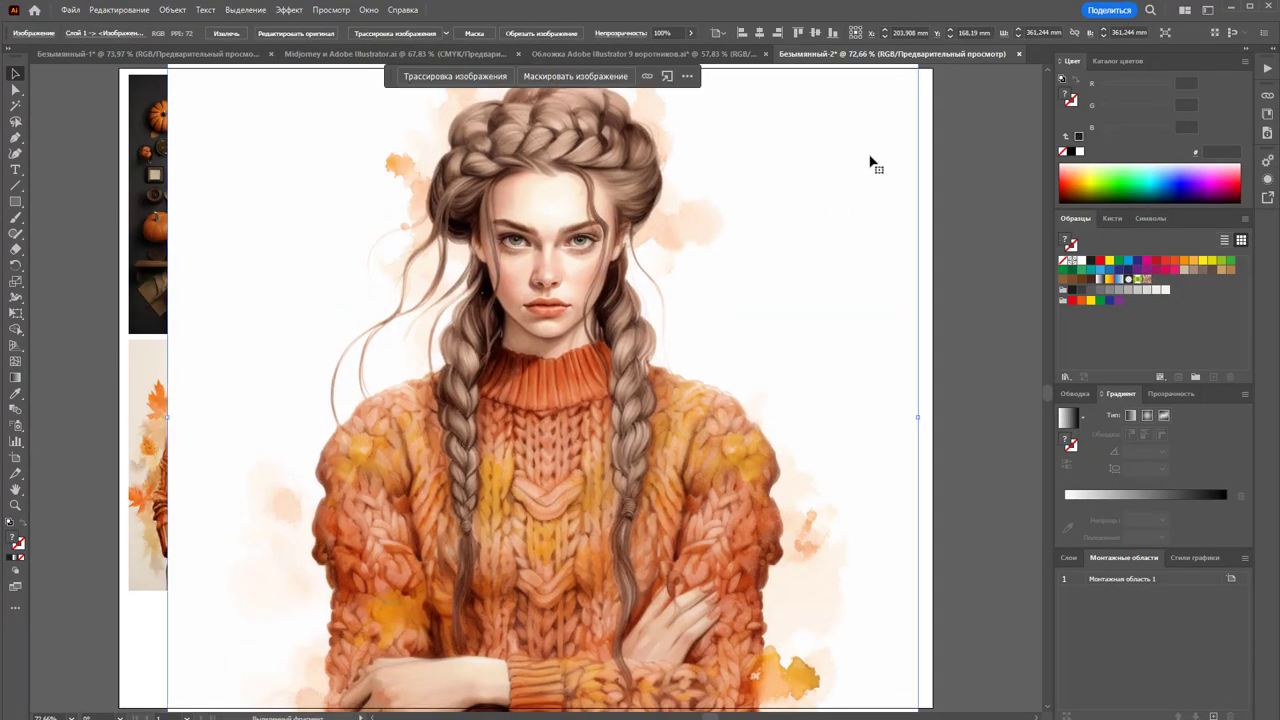
pyautogui.moveTo(918, 68); pyautogui.dragTo(679, 349)
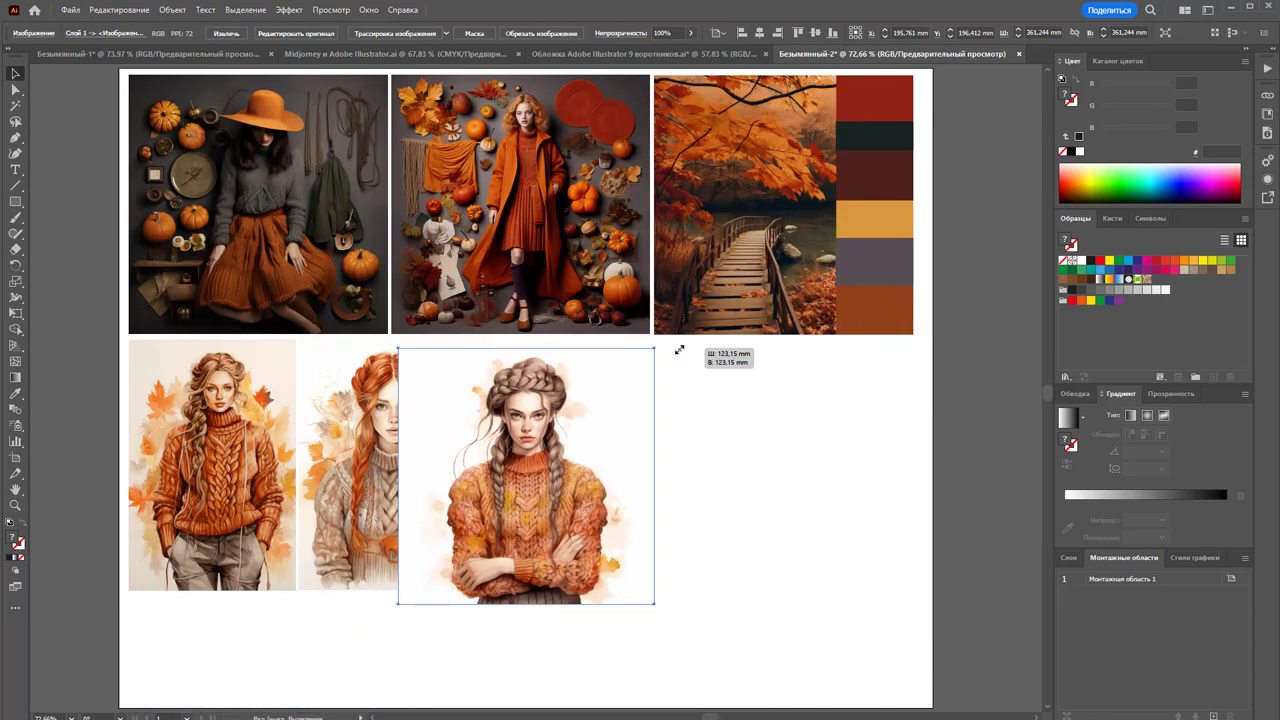
pyautogui.moveTo(502, 450); pyautogui.dragTo(619, 438)
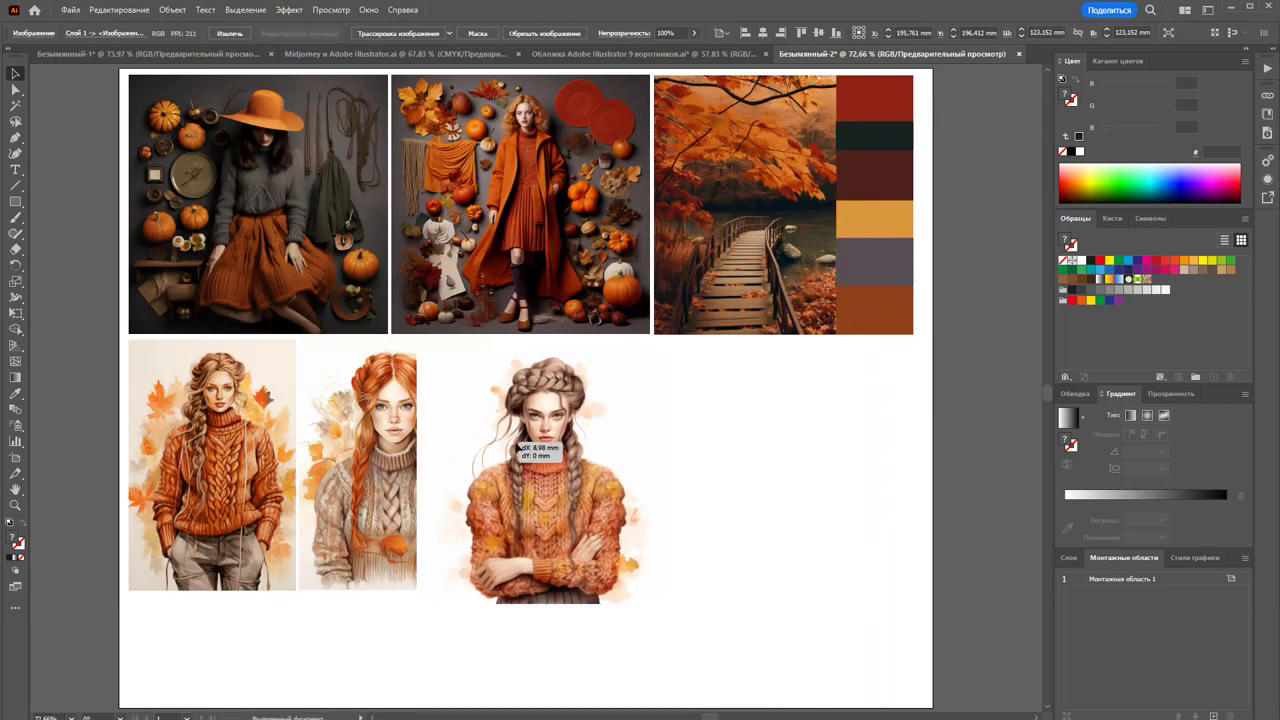
# Crop the portrait narrowly around the girl and move it against its neighbour
pyautogui.click(173, 13)
pyautogui.click(242, 214)
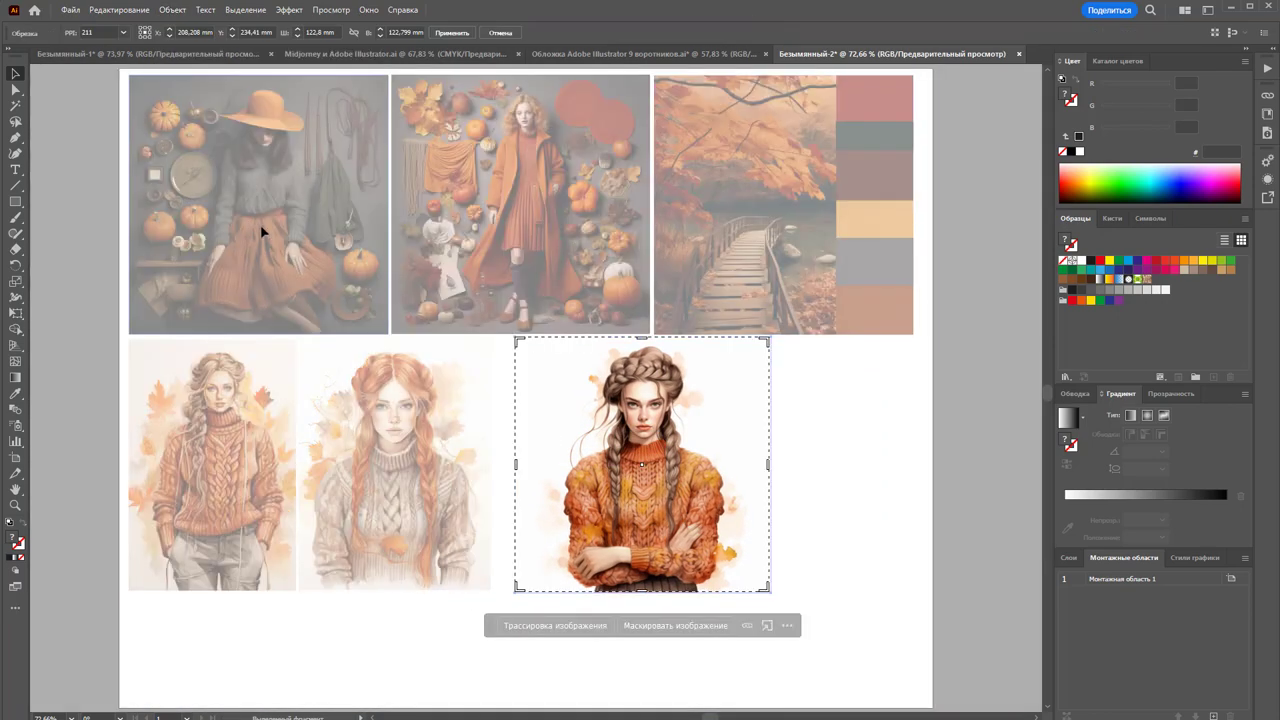
pyautogui.moveTo(520, 468); pyautogui.dragTo(556, 468)
pyautogui.moveTo(770, 466); pyautogui.dragTo(740, 466)
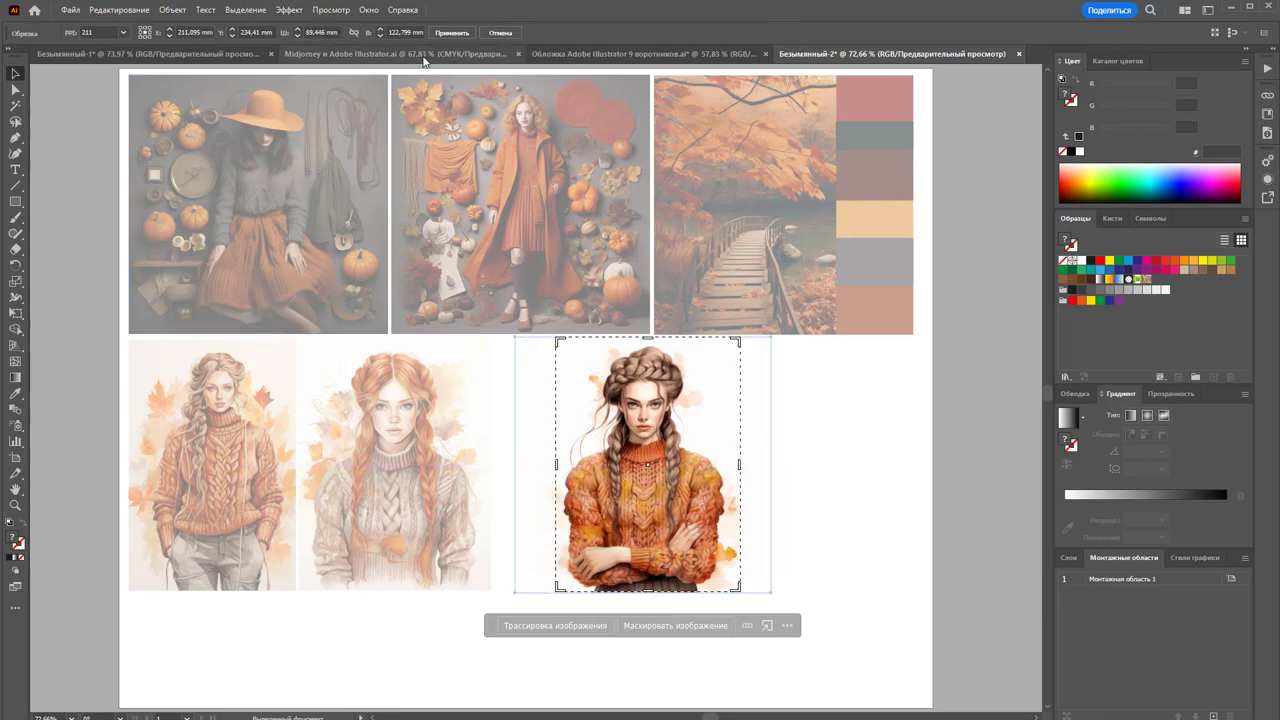
pyautogui.click(452, 33)
pyautogui.moveTo(698, 399); pyautogui.dragTo(635, 399)
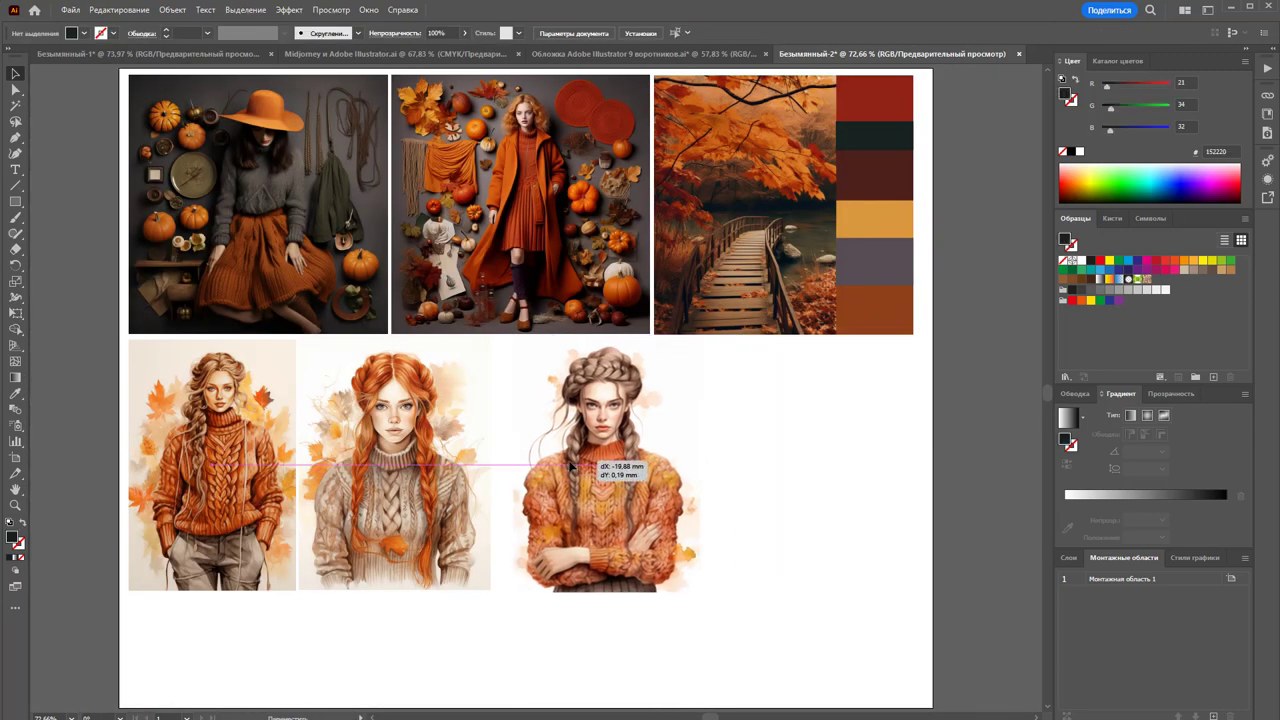
pyautogui.click(722, 537)
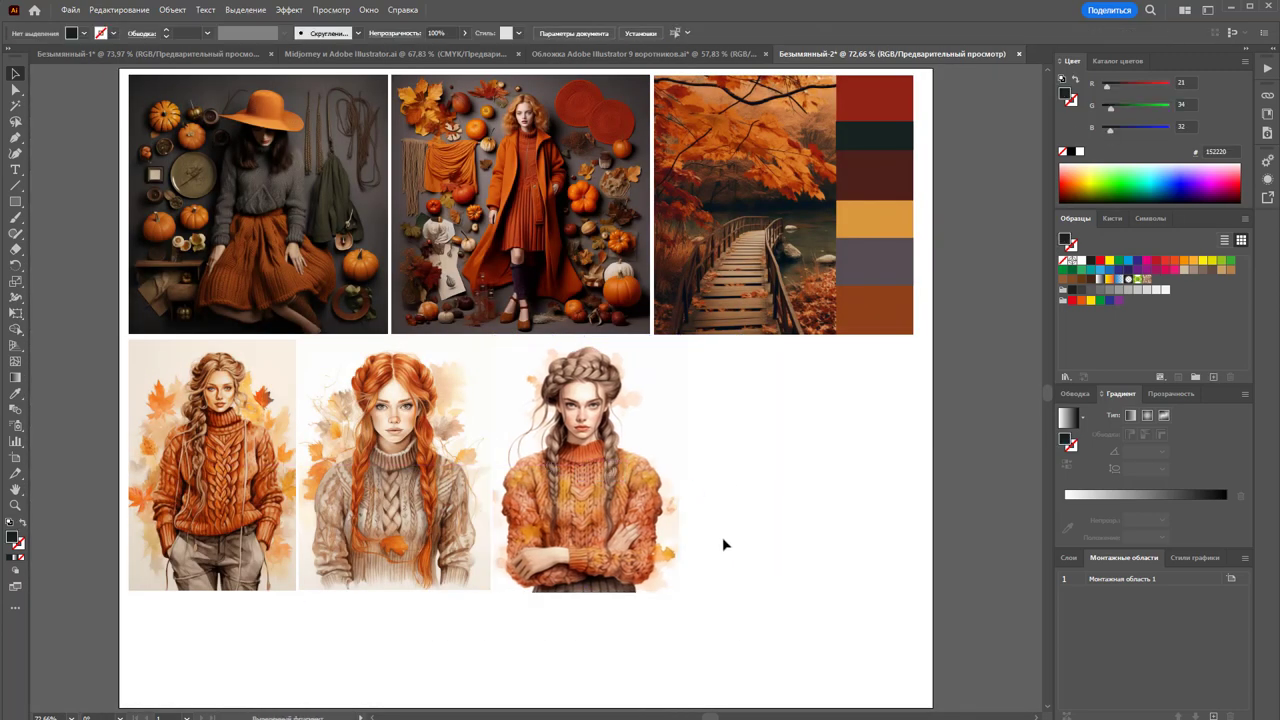
# Select the three bottom-row images and scale them down together
pyautogui.moveTo(740, 580); pyautogui.dragTo(45, 366)
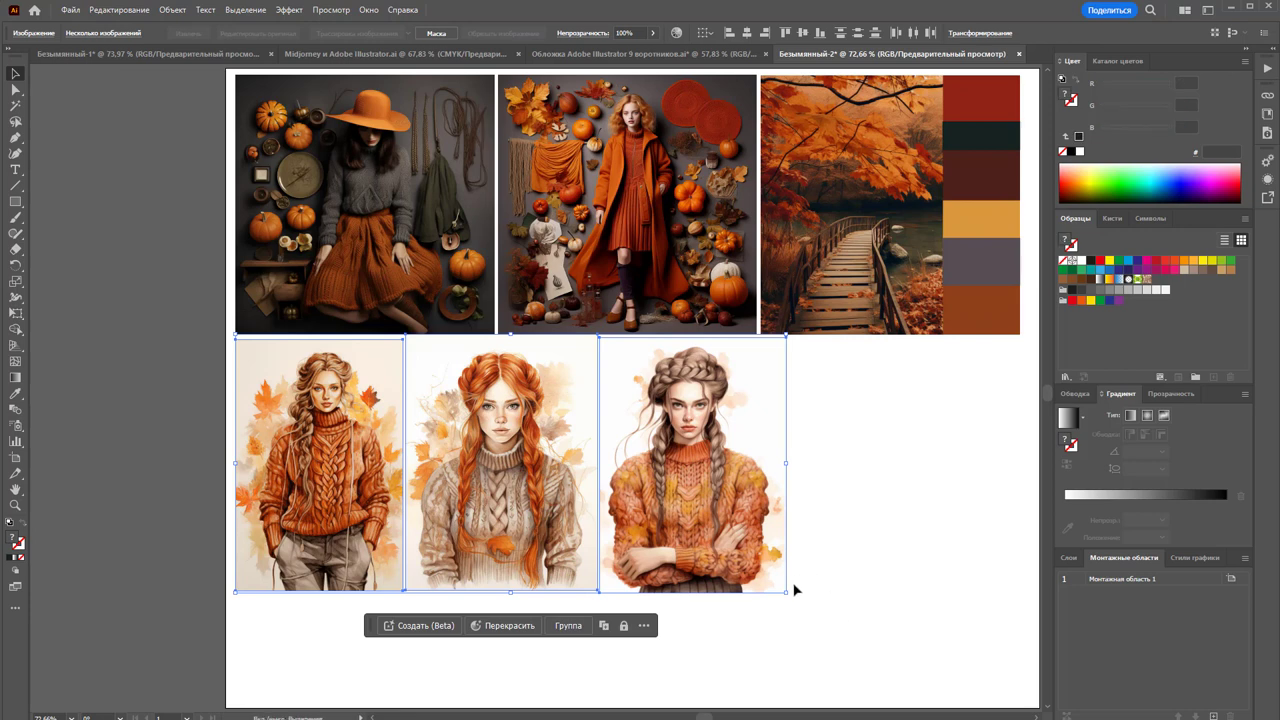
pyautogui.moveTo(790, 592); pyautogui.dragTo(783, 581)
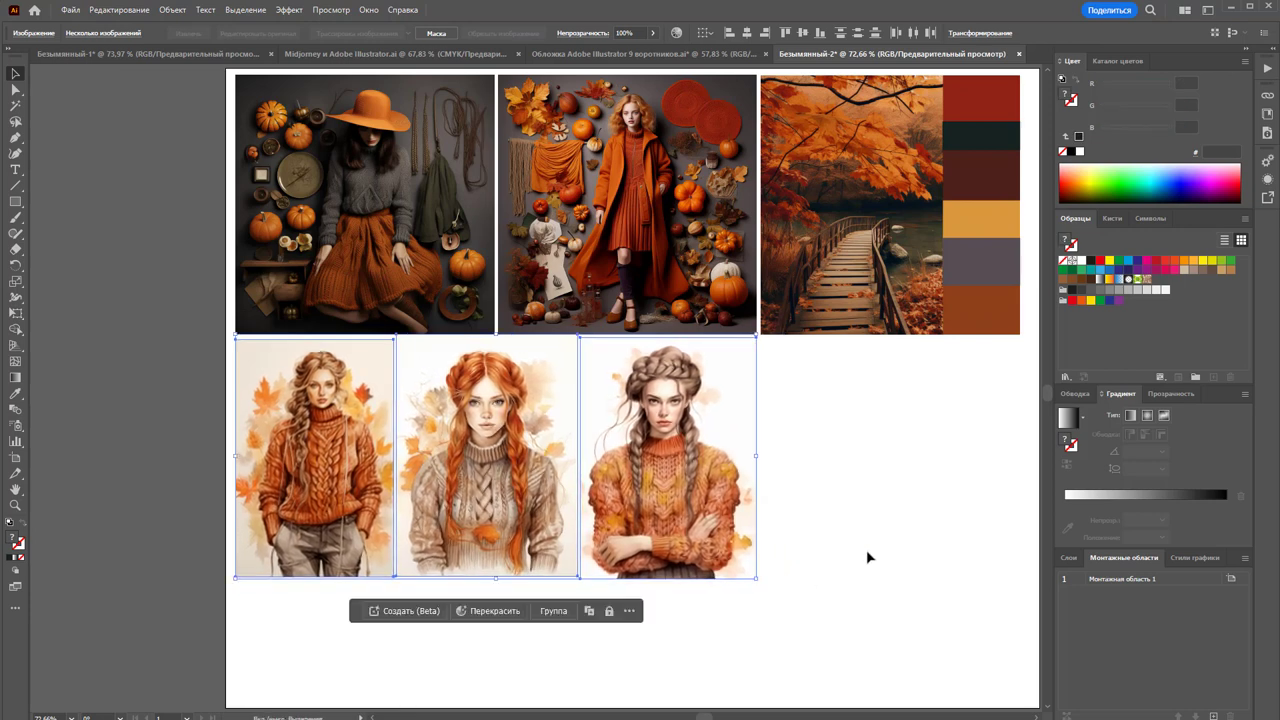
pyautogui.click(895, 542)
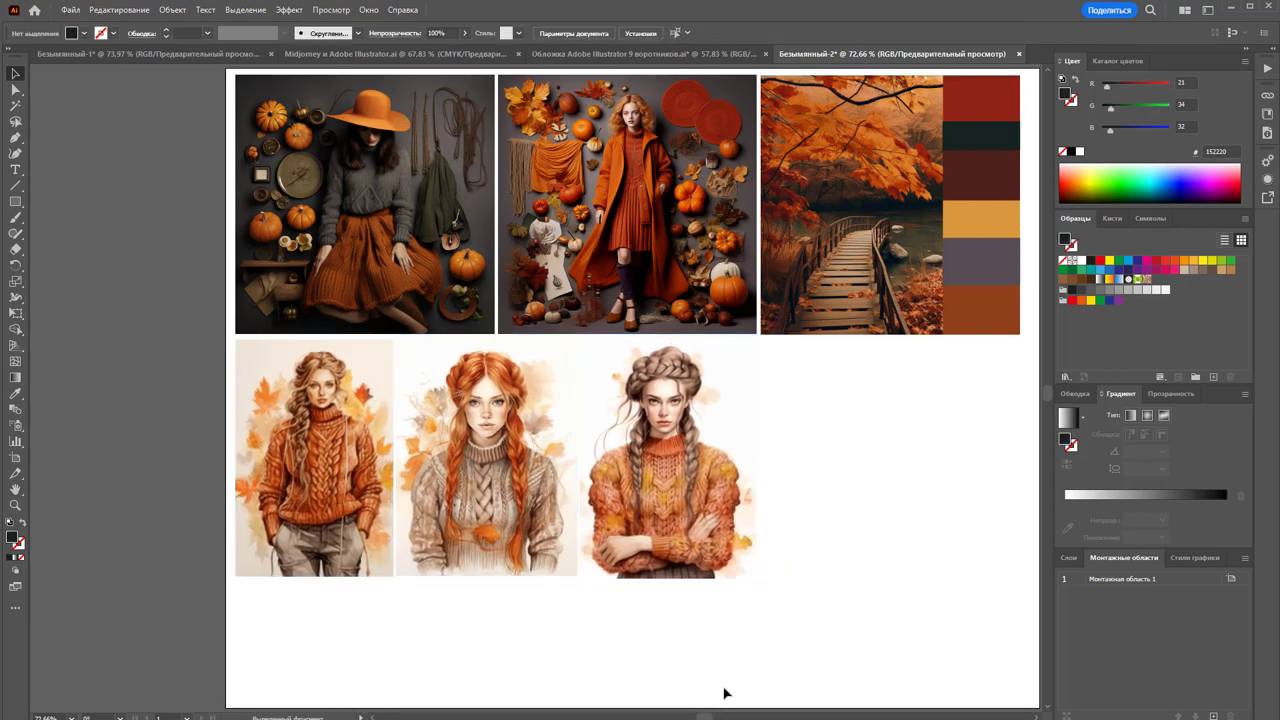
pyautogui.moveTo(706, 716); pyautogui.dragTo(714, 716)
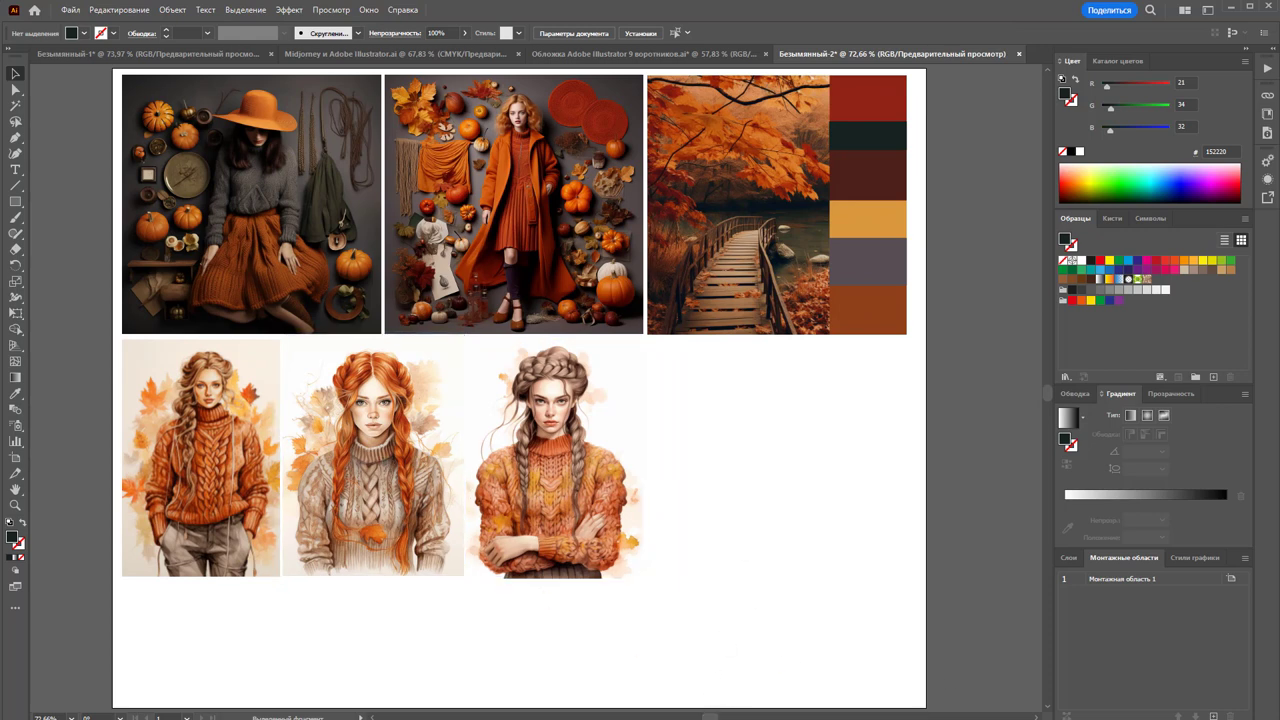
# Back in Discord, preview the knitted-dress, knitted-jumper and drape-coat grids at full size
pyautogui.hotkey('alt', 'Tab')
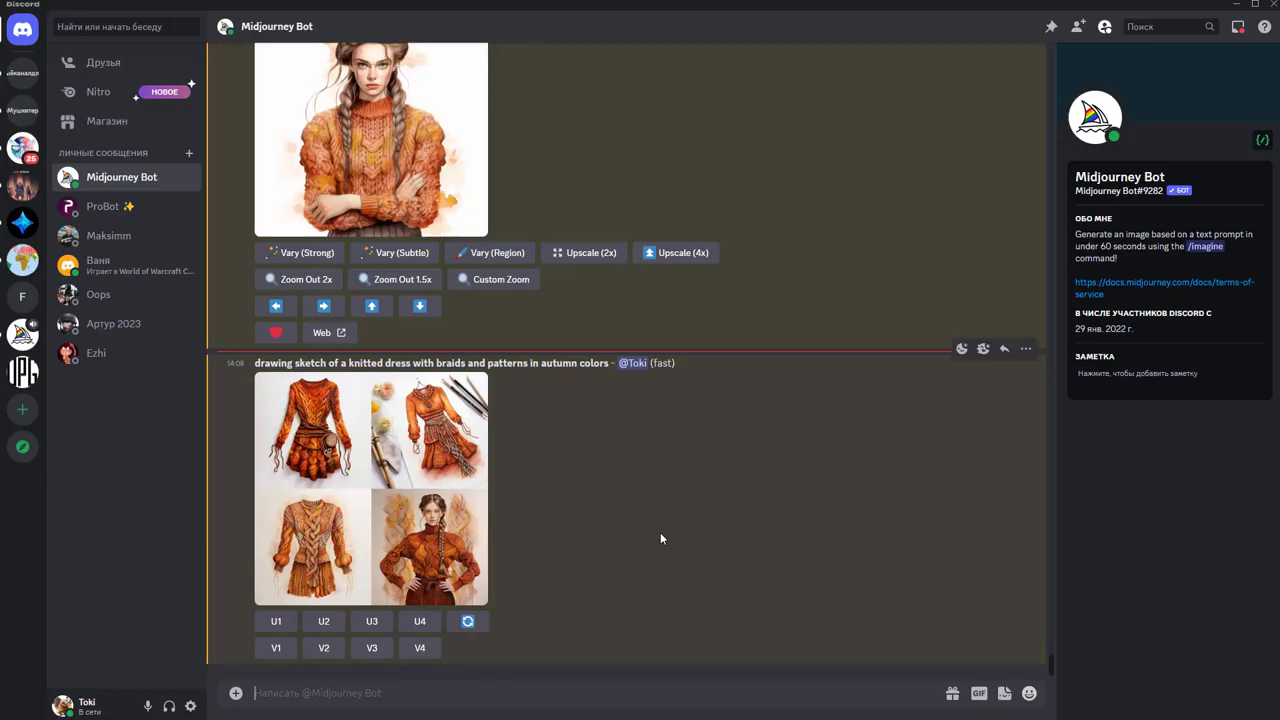
pyautogui.click(389, 512)
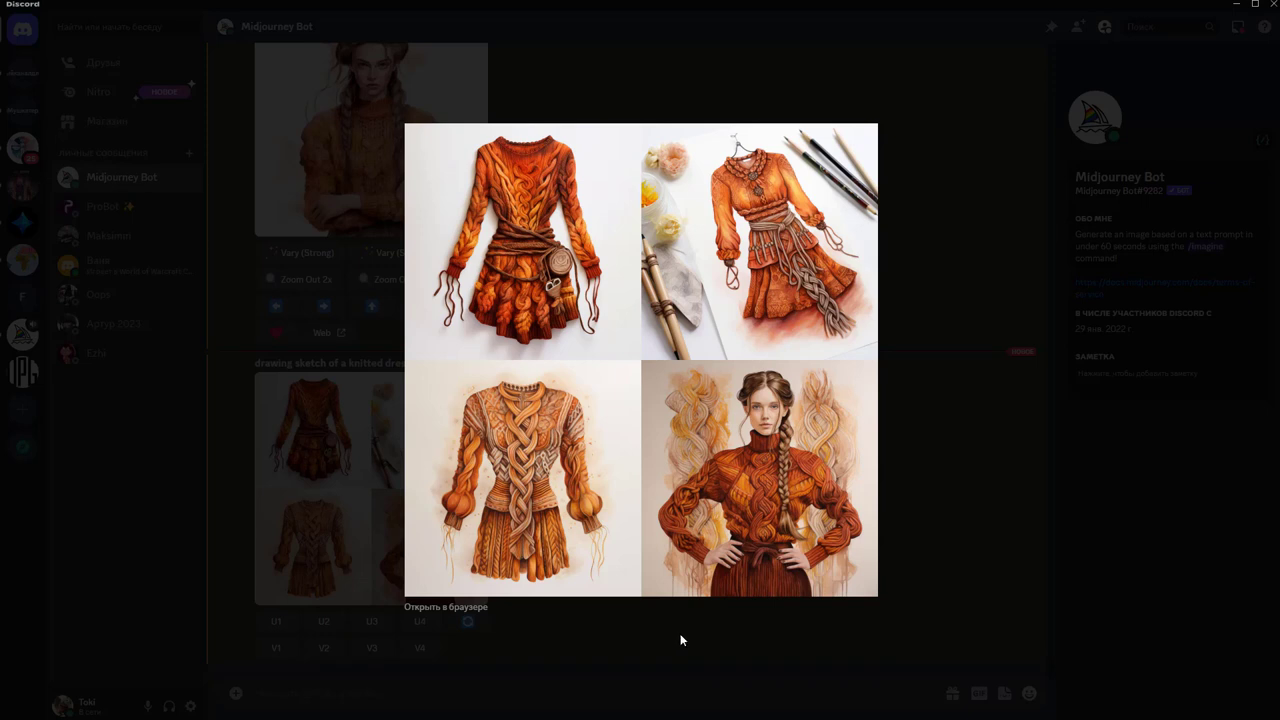
pyautogui.click(680, 640)
pyautogui.scroll(-5, 630, 500)
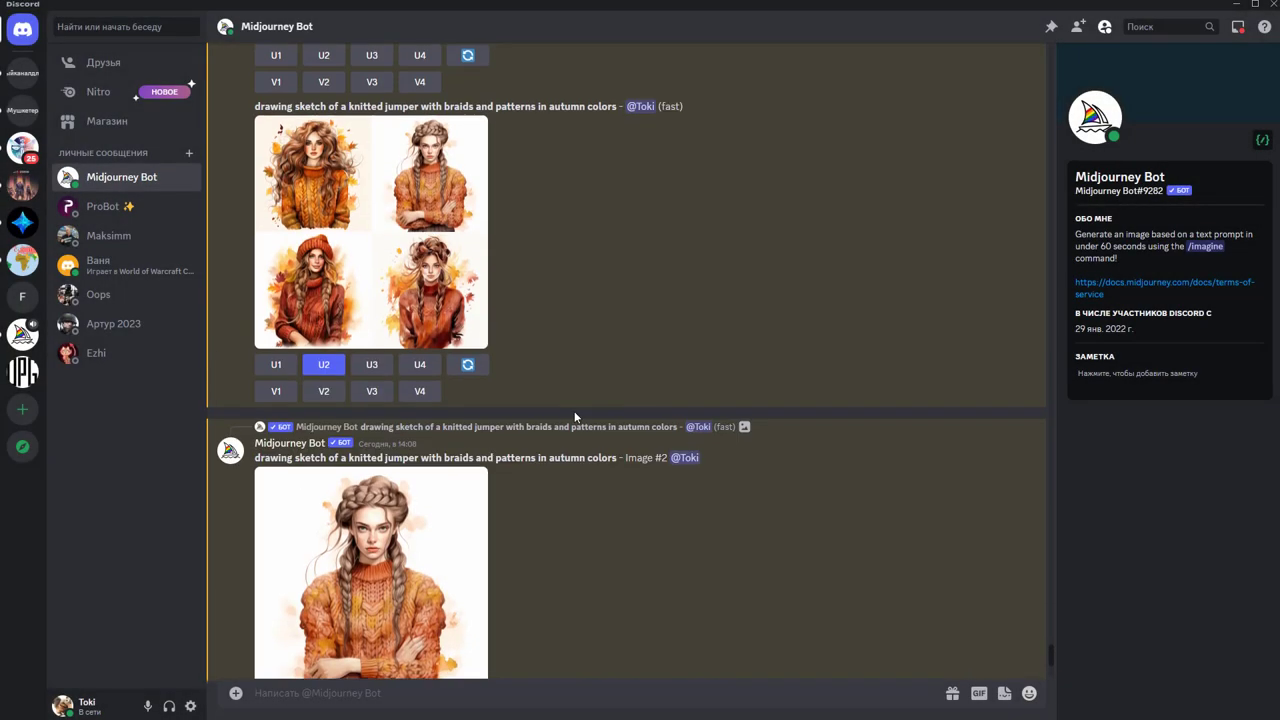
pyautogui.scroll(-5, 603, 410)
pyautogui.scroll(4, 614, 398)
pyautogui.scroll(5, 615, 398)
pyautogui.scroll(5, 615, 398)
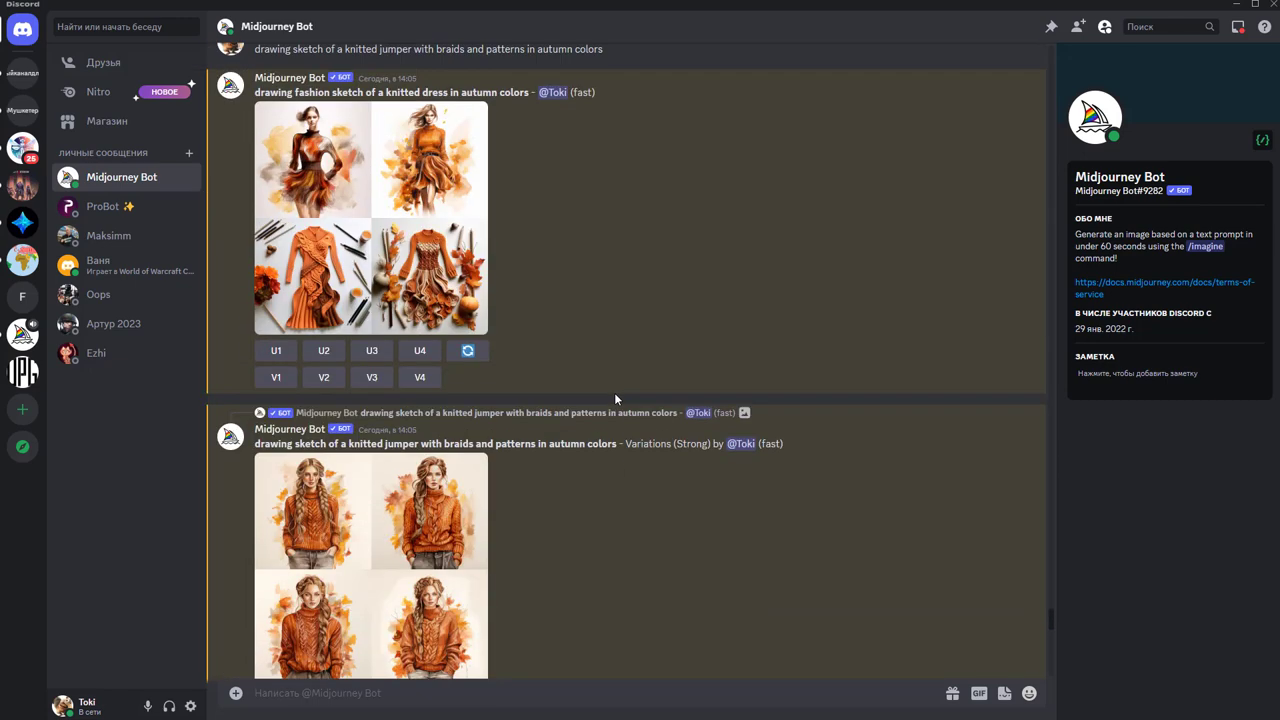
pyautogui.scroll(5, 615, 398)
pyautogui.scroll(5, 615, 398)
pyautogui.scroll(2, 614, 398)
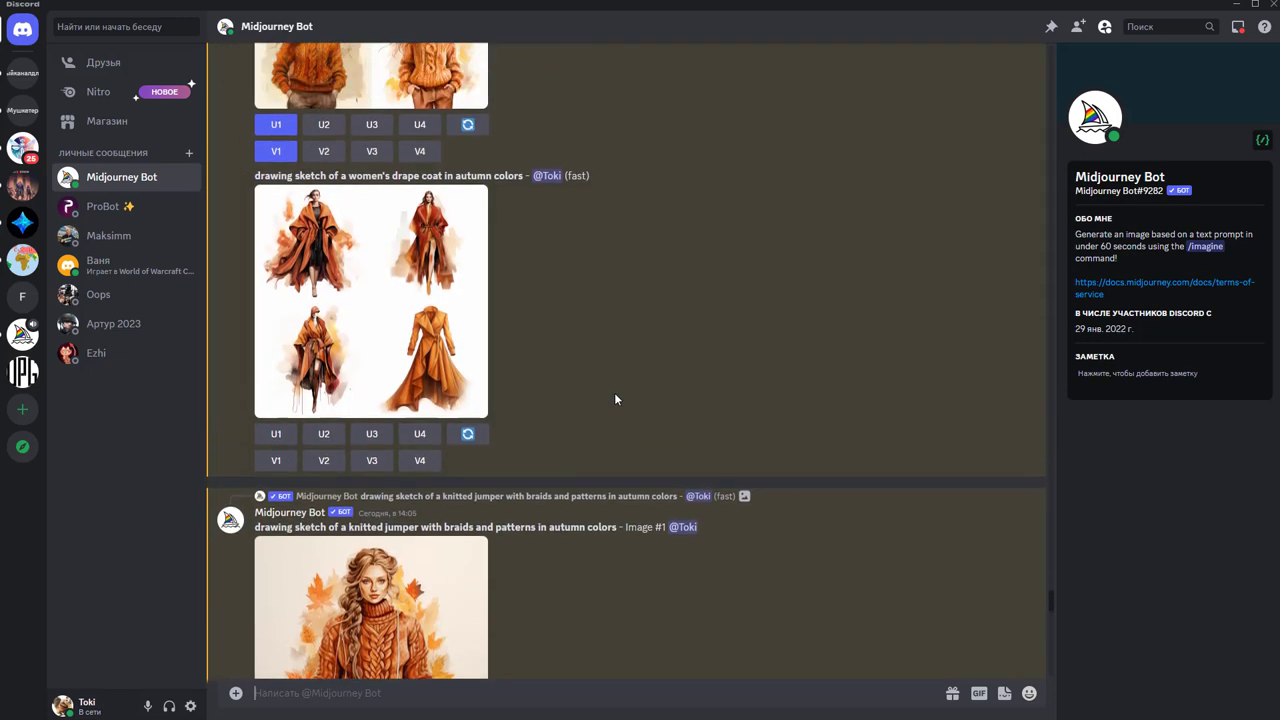
pyautogui.scroll(2, 444, 354)
pyautogui.scroll(1, 444, 354)
pyautogui.scroll(1, 430, 420)
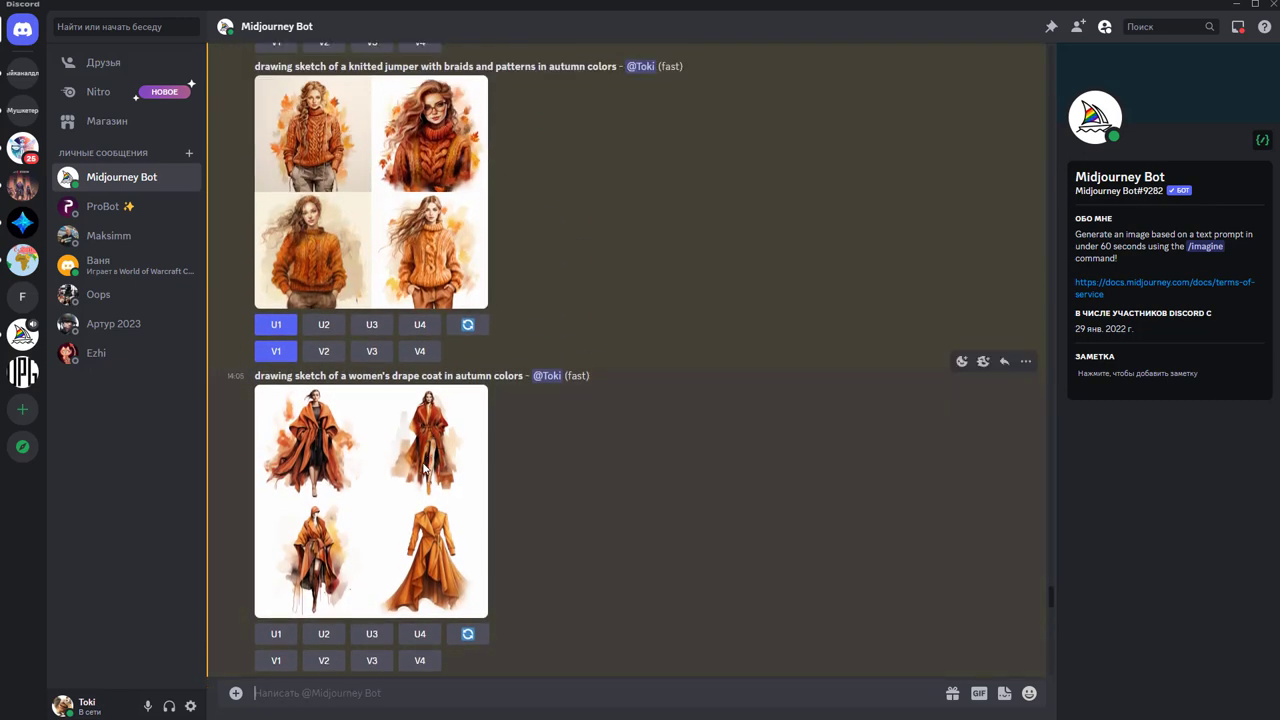
pyautogui.click(428, 252)
pyautogui.click(901, 394)
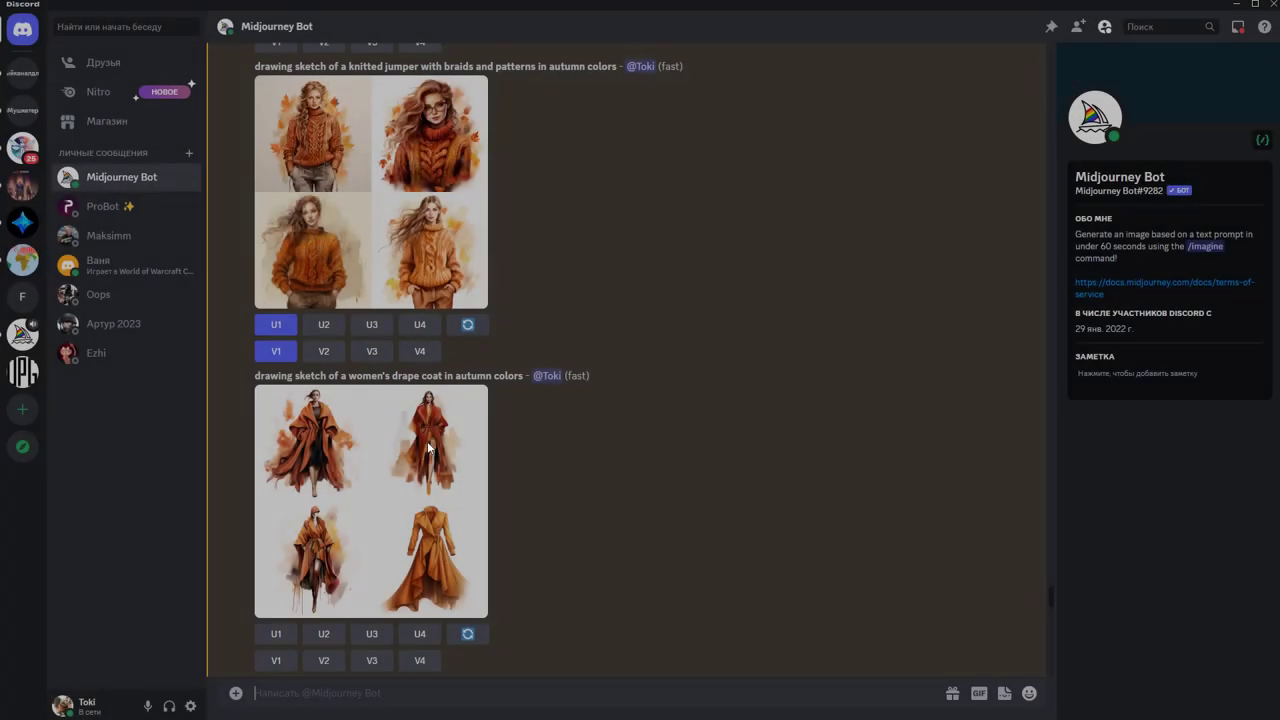
pyautogui.click(430, 480)
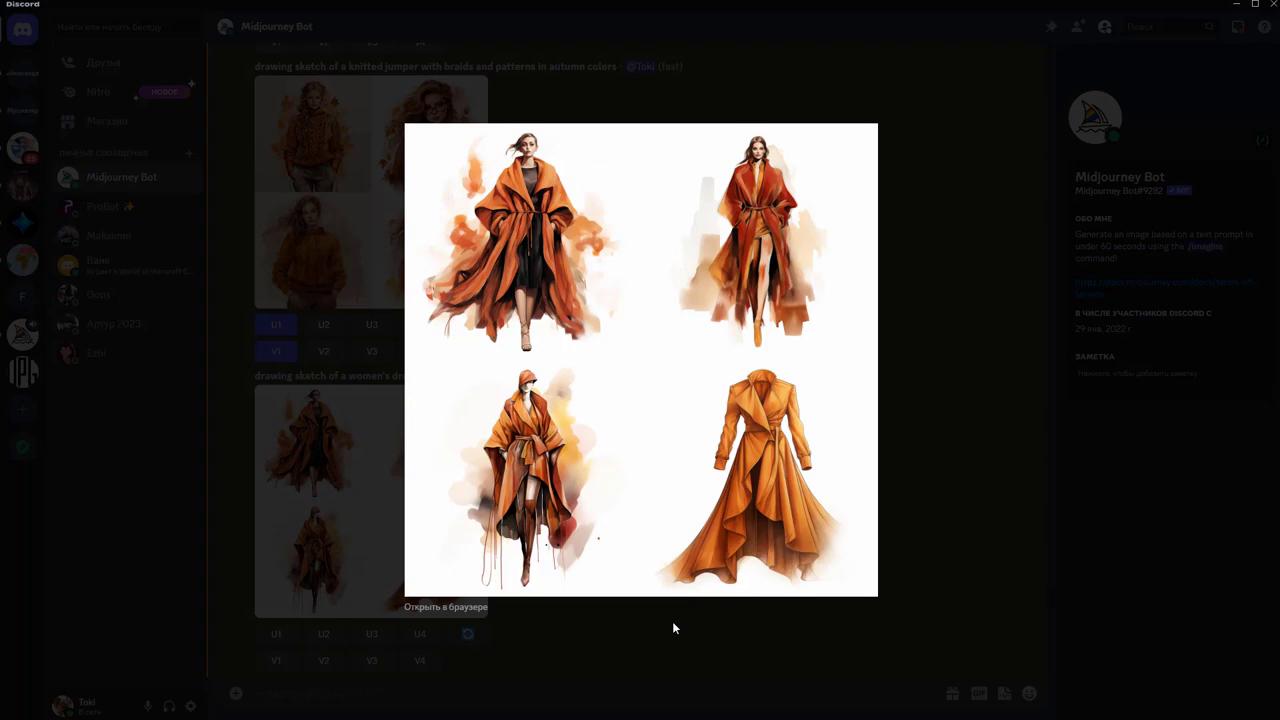
pyautogui.click(673, 627)
# Scroll up to the upscaled Image #3 style board with the orange-coat girl
pyautogui.scroll(4, 542, 427)
pyautogui.scroll(3, 542, 427)
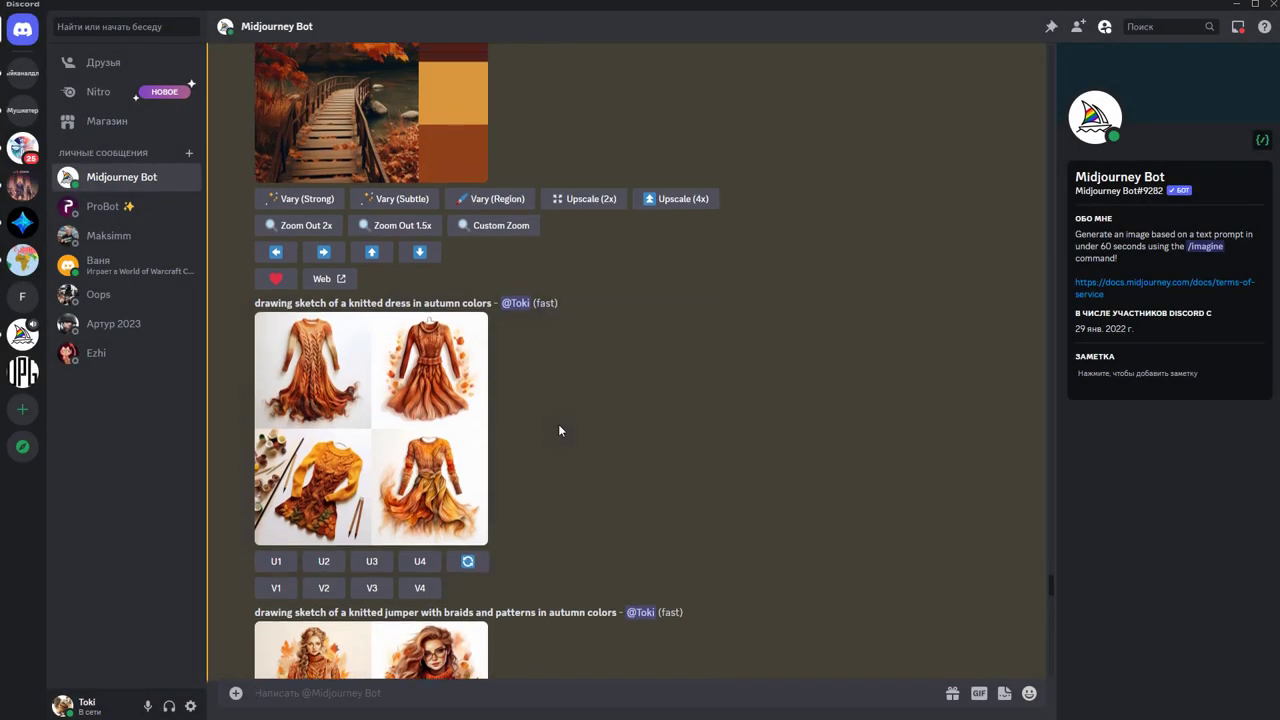
pyautogui.scroll(5, 559, 430)
pyautogui.scroll(5, 559, 430)
pyautogui.scroll(5, 559, 430)
pyautogui.scroll(5, 559, 430)
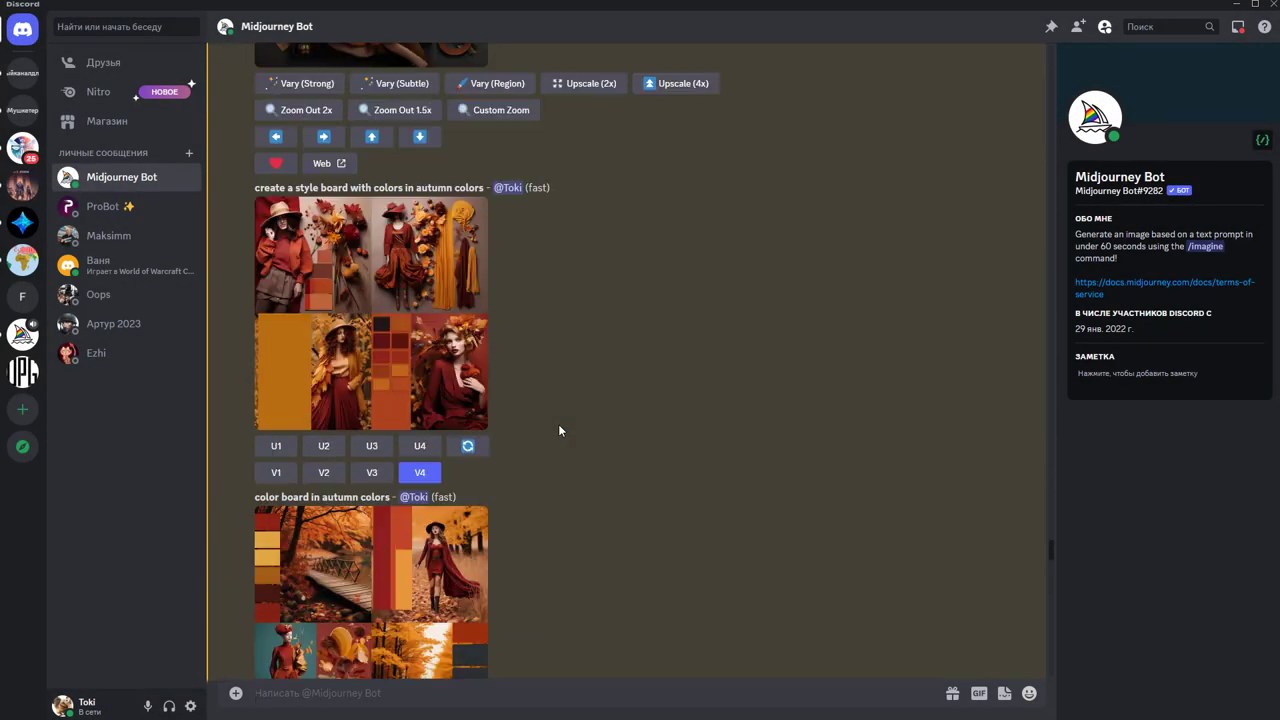
pyautogui.scroll(3, 559, 422)
pyautogui.scroll(4, 560, 421)
pyautogui.scroll(4, 560, 421)
pyautogui.scroll(4, 560, 421)
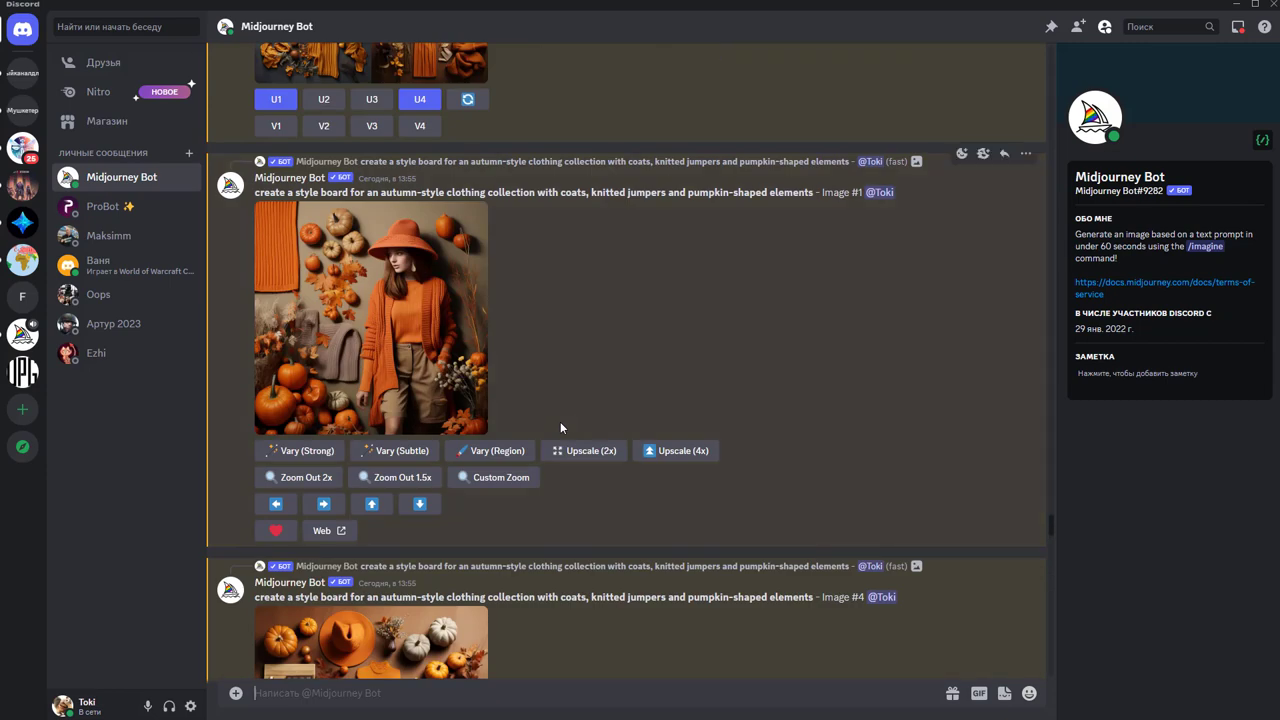
pyautogui.scroll(4, 560, 421)
pyautogui.scroll(4, 560, 421)
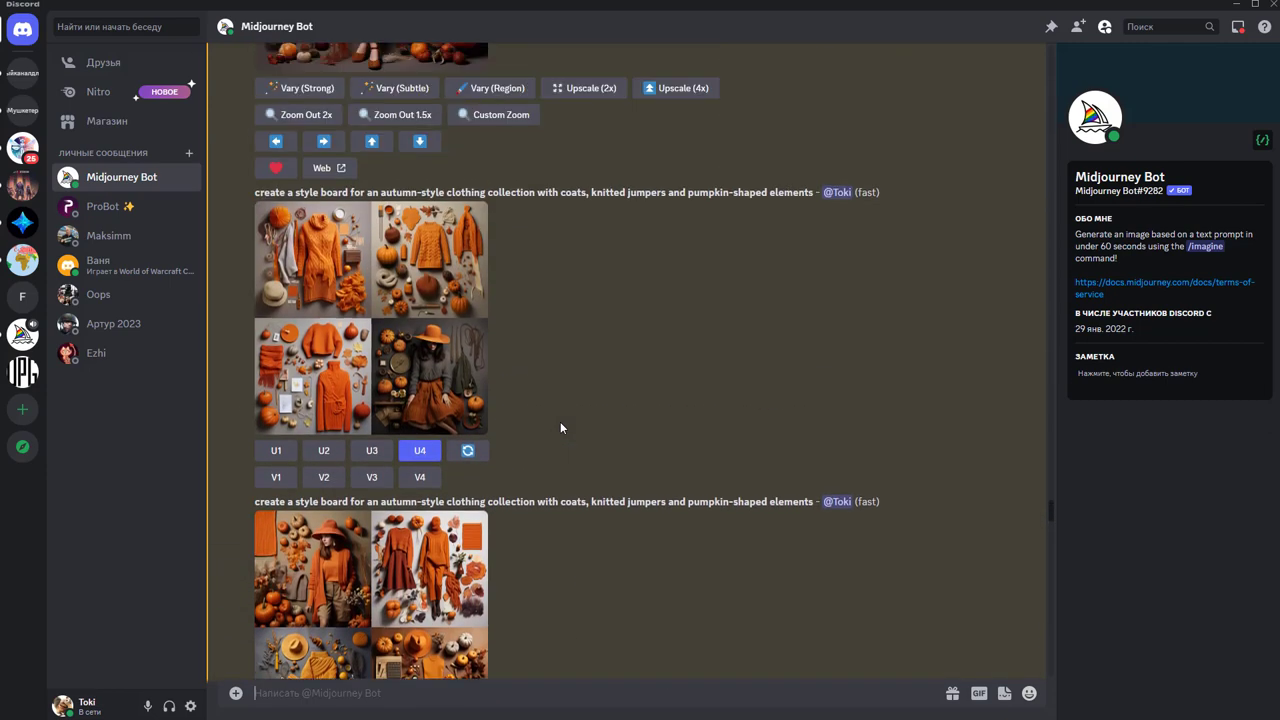
pyautogui.scroll(3, 560, 421)
pyautogui.scroll(3, 560, 421)
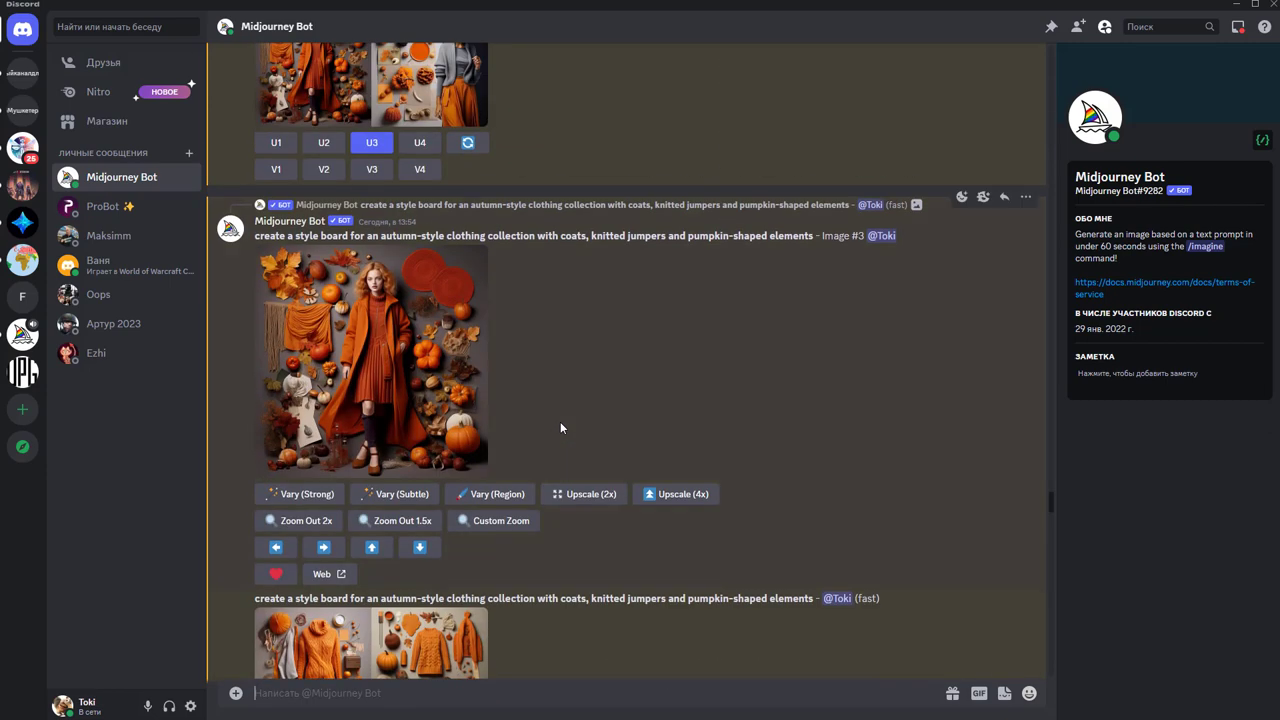
# Capture a 360×687 Lightshot screenshot of the orange-coat girl from enlarged Image #3 and save it
pyautogui.click(448, 417)
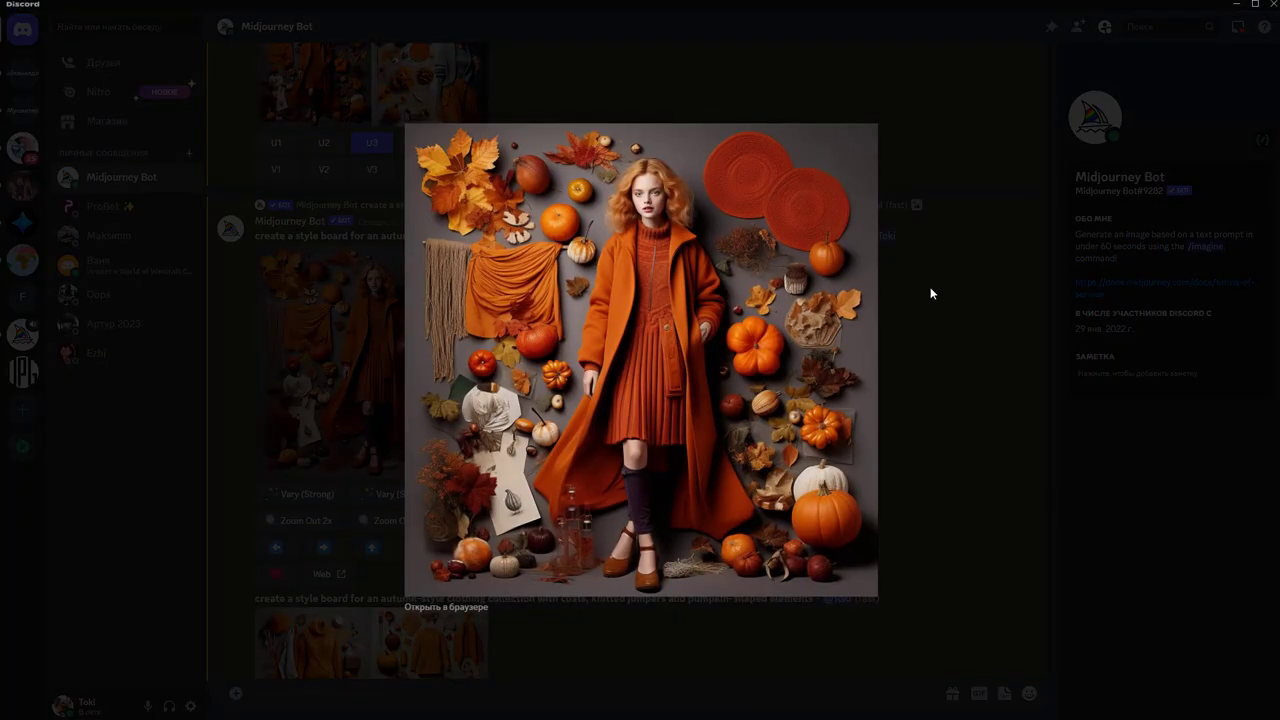
pyautogui.press('Print')
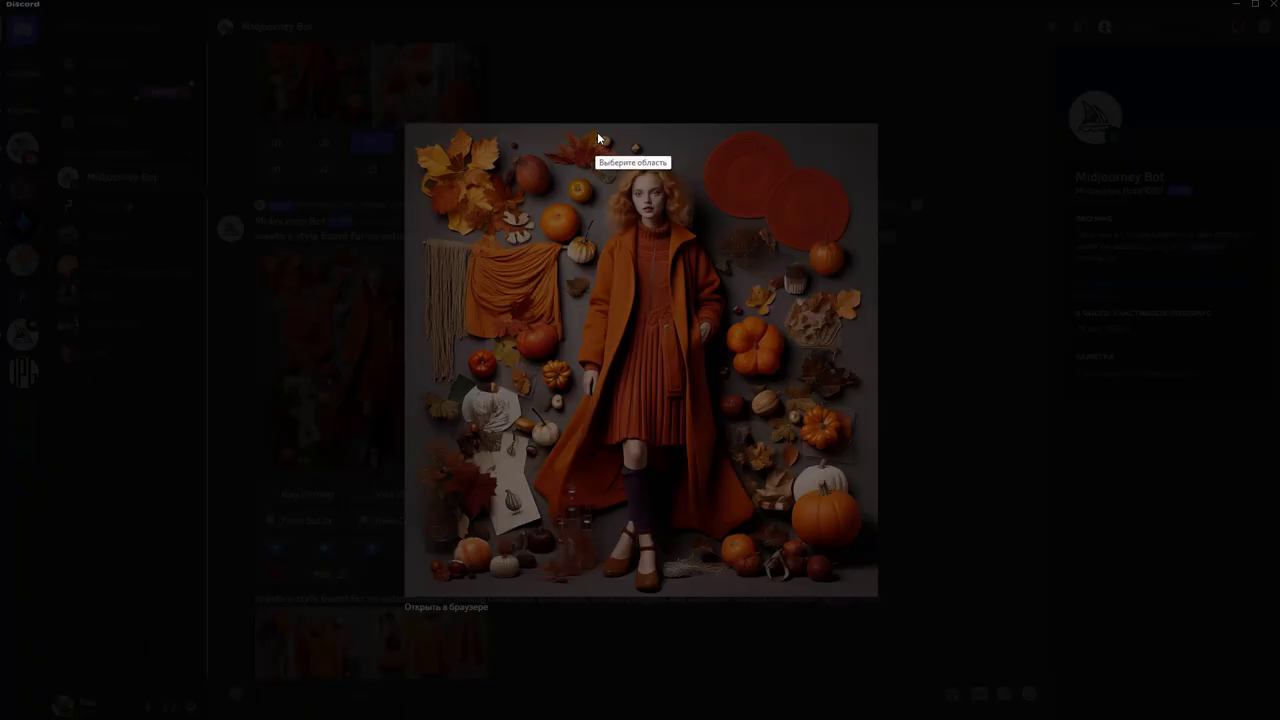
pyautogui.moveTo(552, 140)
pyautogui.mouseDown()
pyautogui.moveTo(736, 511)
pyautogui.moveTo(757, 597)
pyautogui.mouseUp()
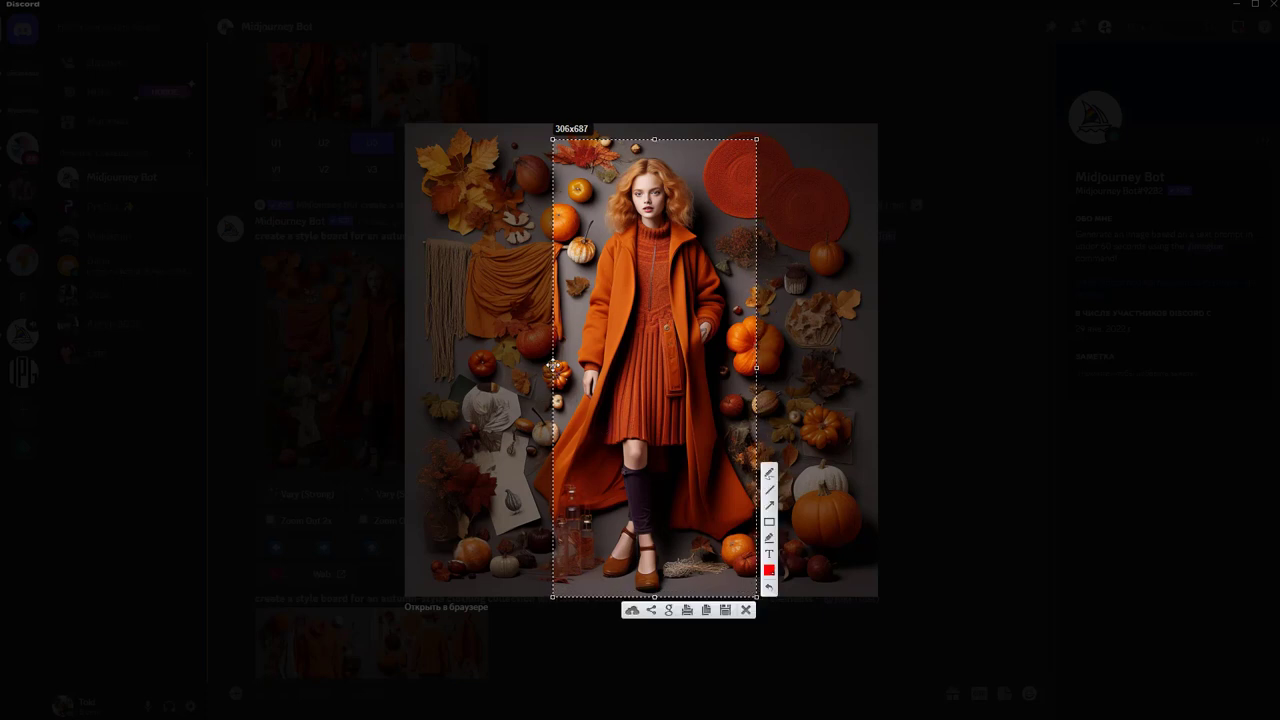
pyautogui.moveTo(552, 372); pyautogui.dragTo(526, 370)
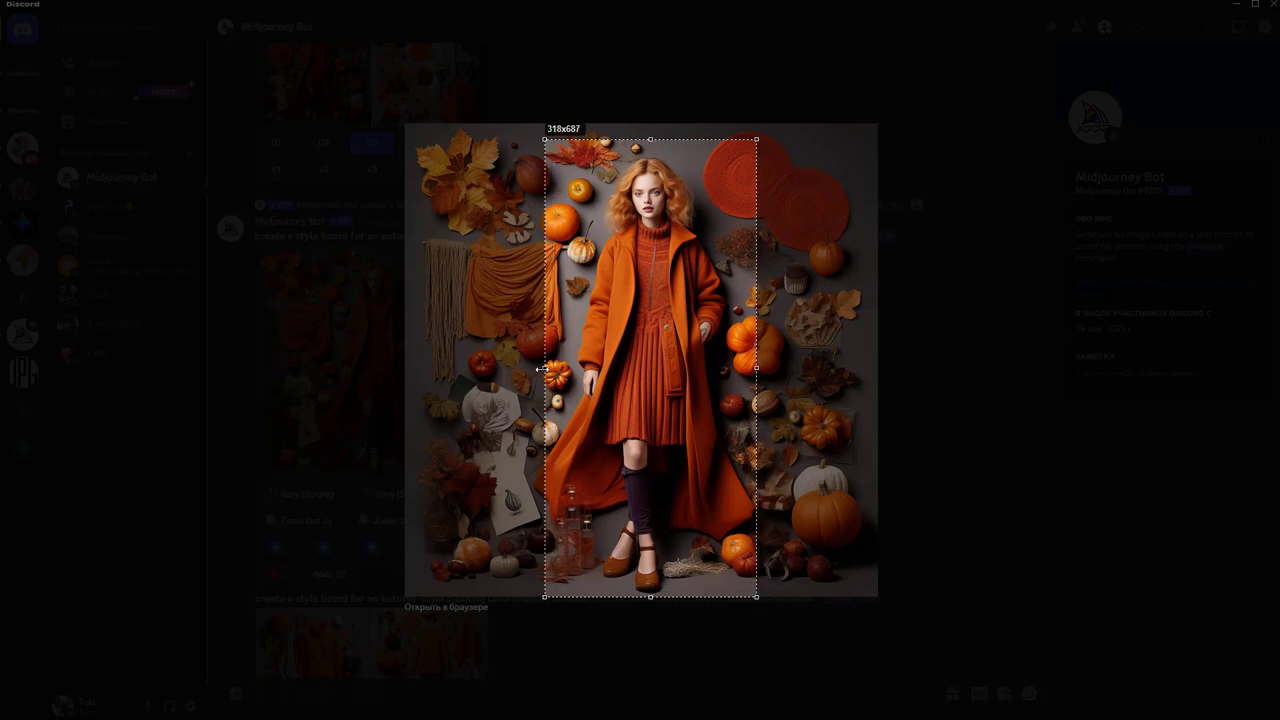
pyautogui.moveTo(756, 368); pyautogui.dragTo(766, 368)
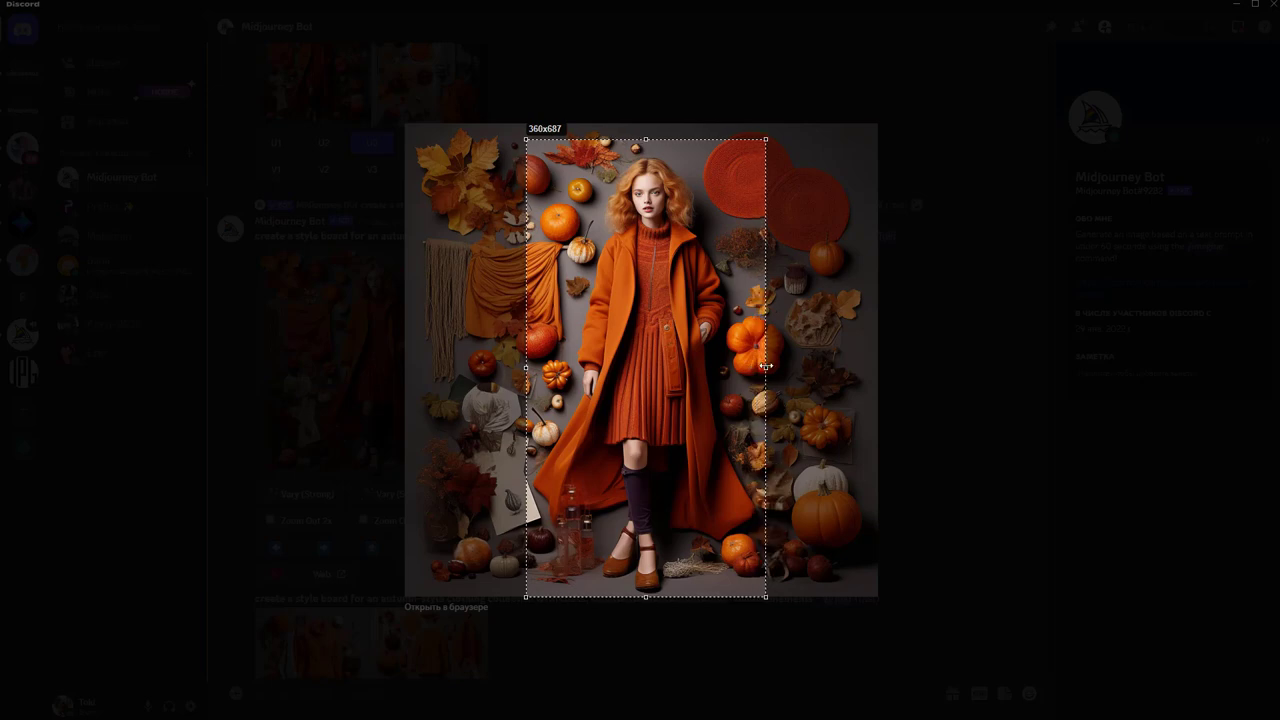
pyautogui.click(734, 610)
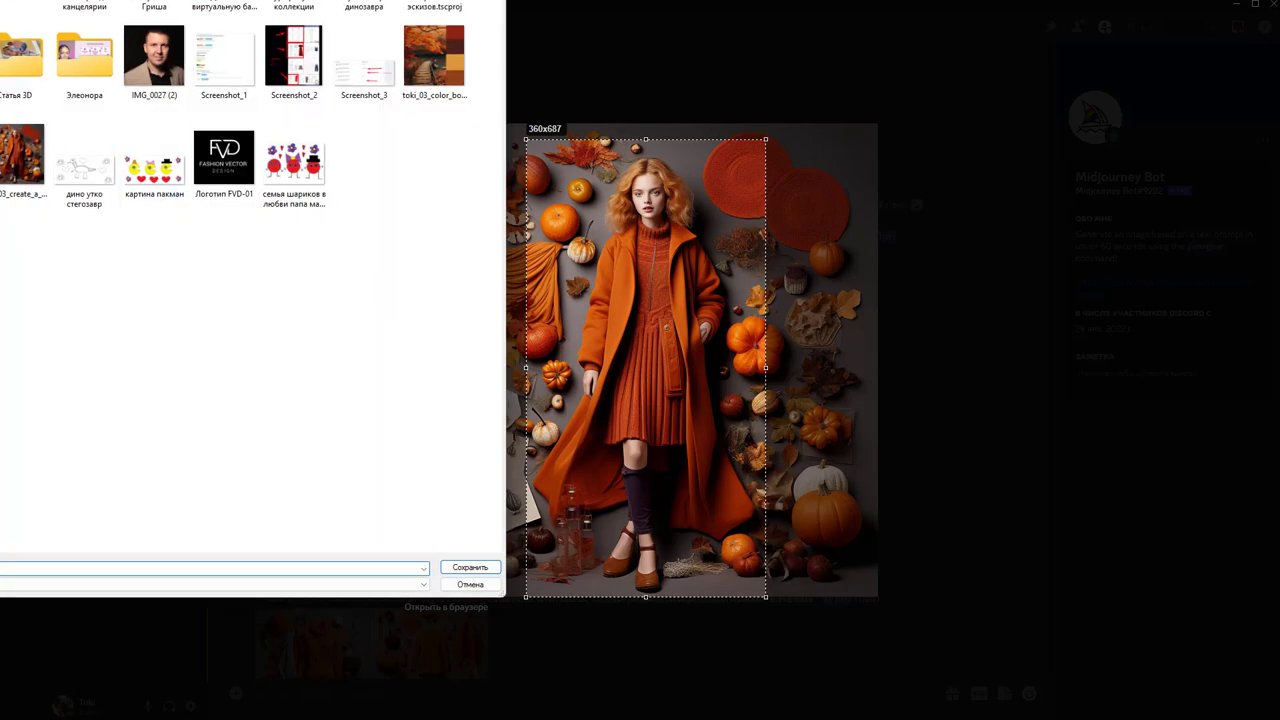
pyautogui.click(470, 567)
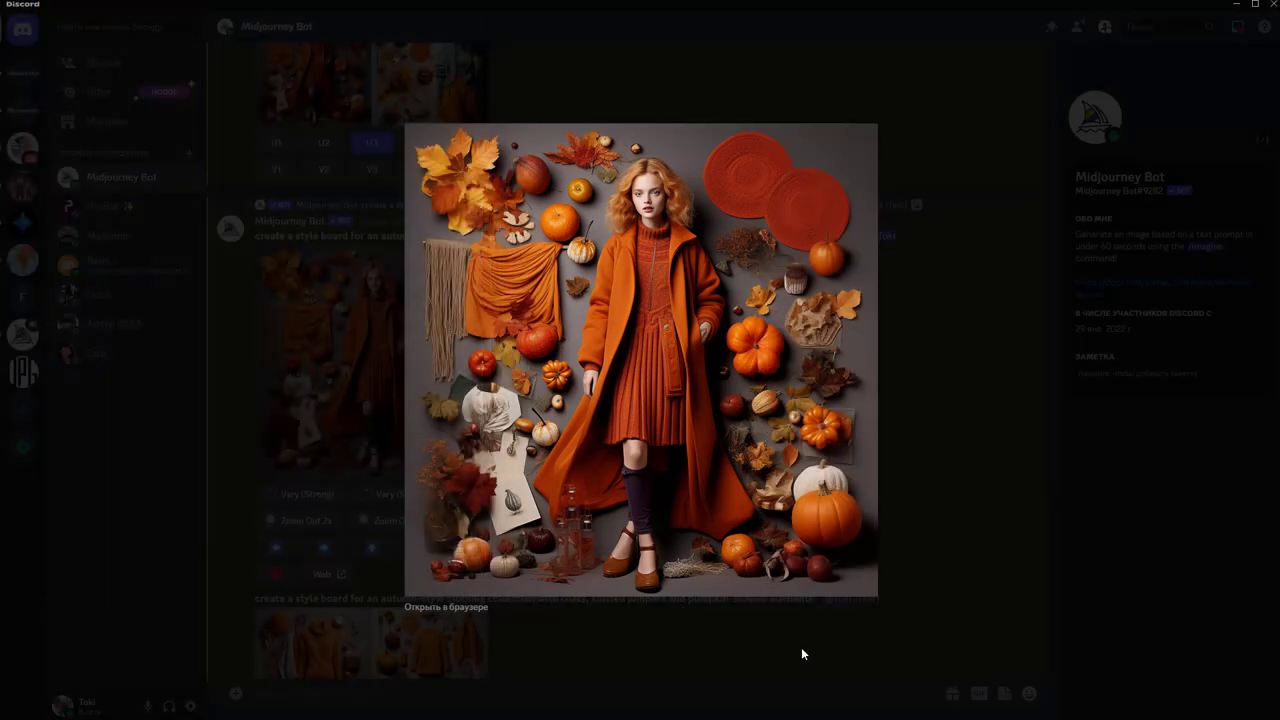
pyautogui.click(801, 647)
# Send Screenshot_4.png, the orange-coat girl screenshot, to the Midjourney Bot with /describe
pyautogui.scroll(-5, 682, 412)
pyautogui.scroll(-5, 684, 408)
pyautogui.scroll(-5, 684, 408)
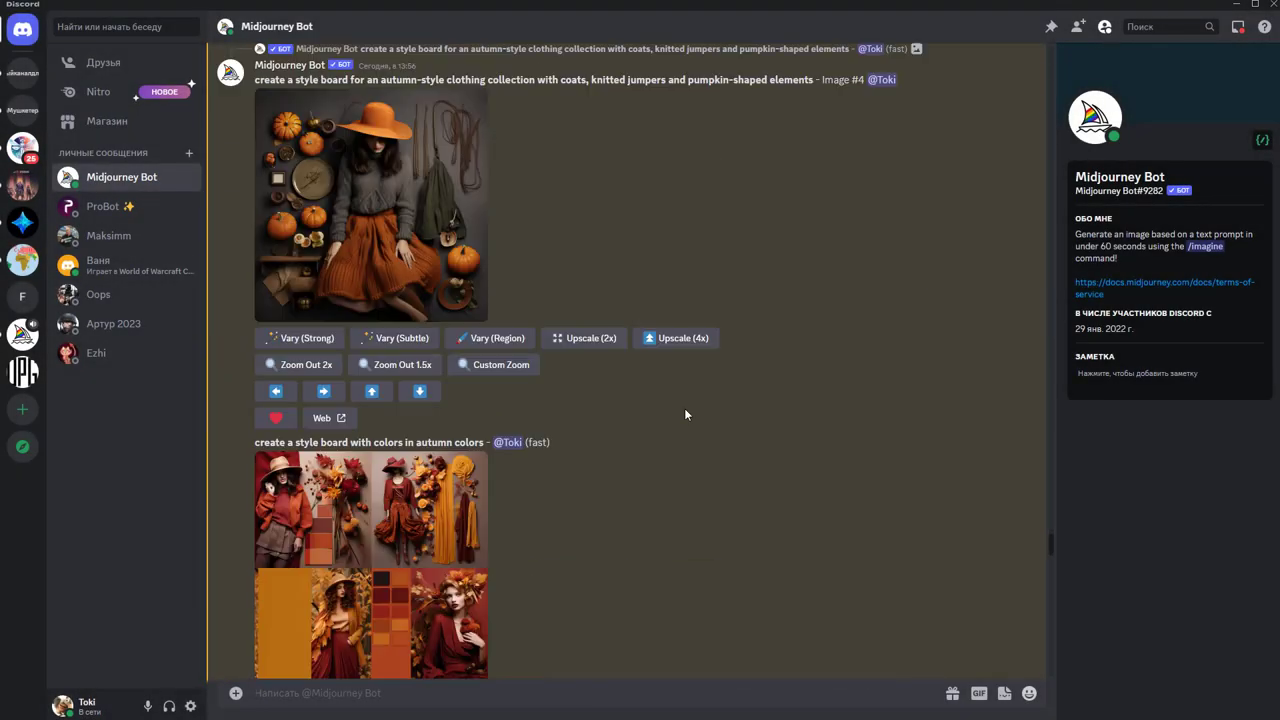
pyautogui.scroll(-5, 684, 408)
pyautogui.scroll(-5, 684, 408)
pyautogui.scroll(-3, 635, 420)
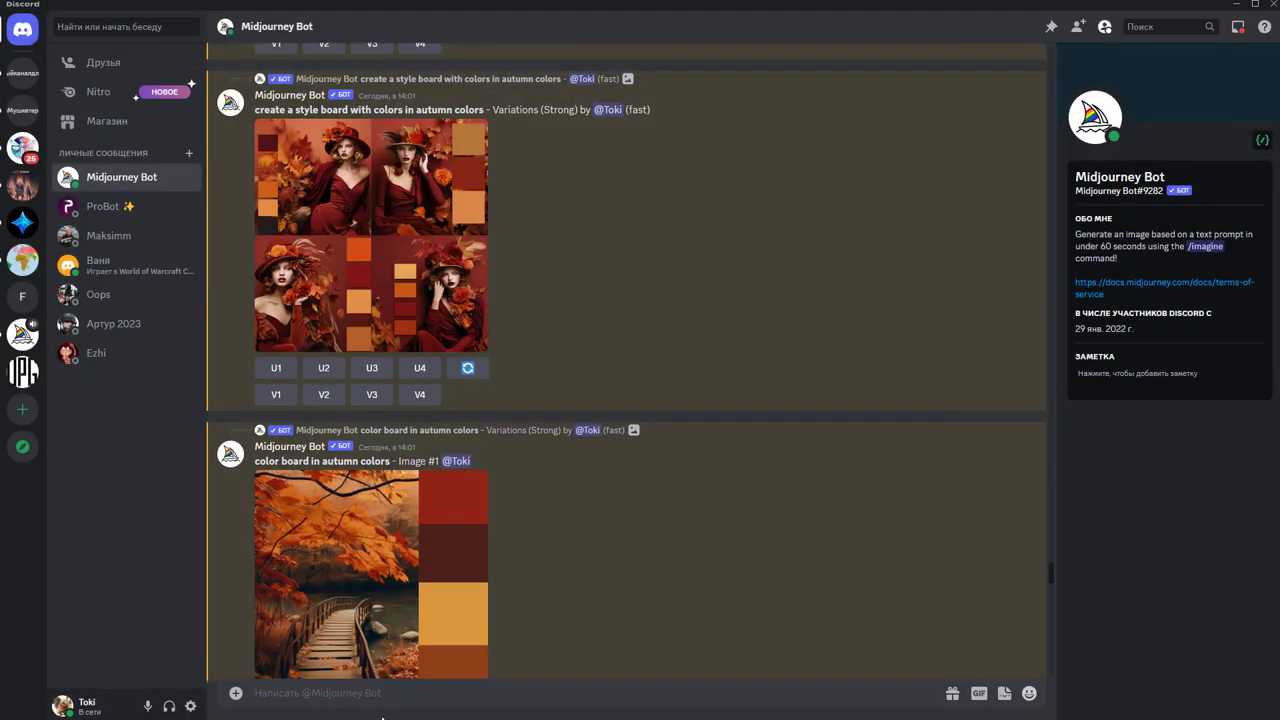
pyautogui.write('/')
pyautogui.scroll(-3, 410, 545)
pyautogui.scroll(-2, 410, 540)
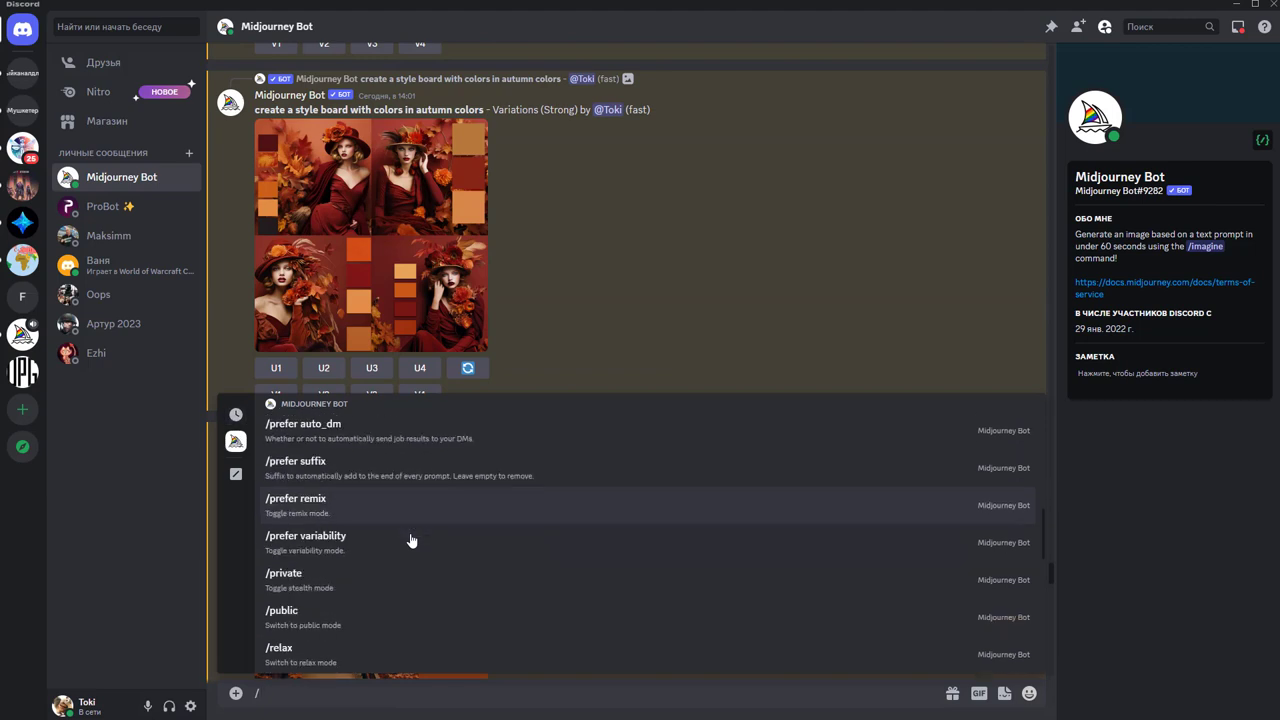
pyautogui.scroll(-2, 410, 540)
pyautogui.scroll(-2, 410, 540)
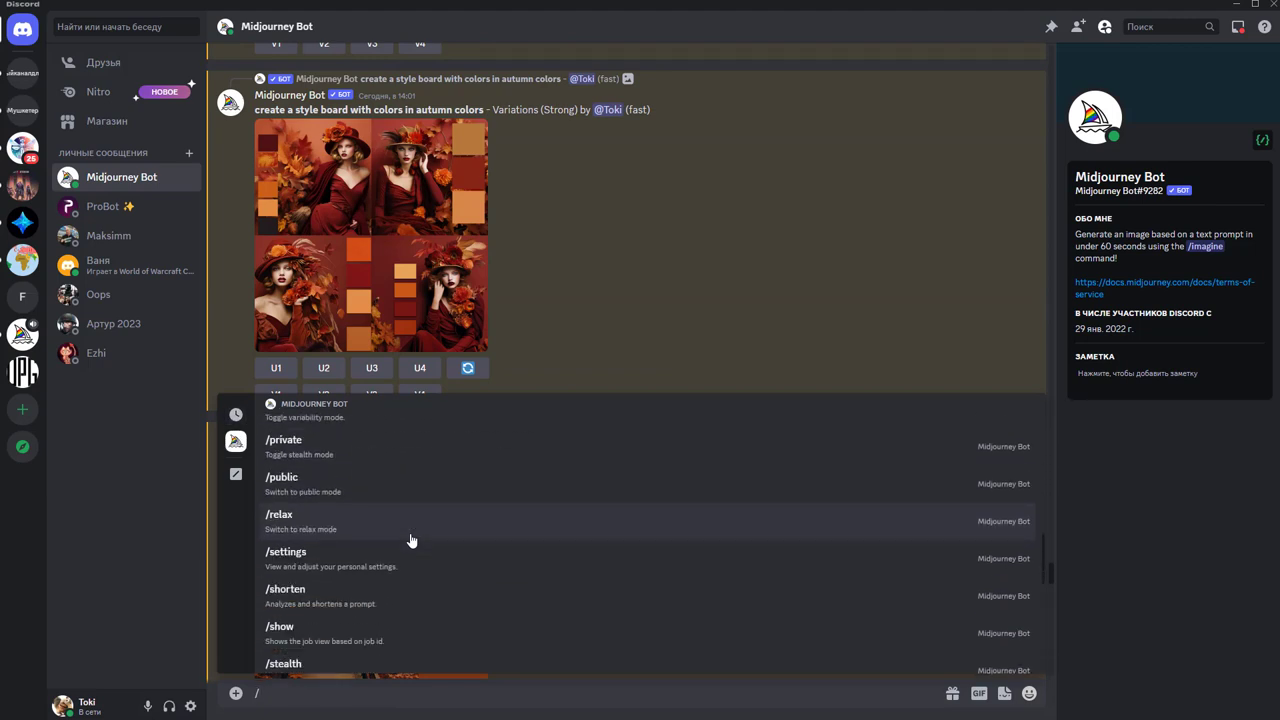
pyautogui.scroll(-1, 410, 540)
pyautogui.scroll(3, 410, 540)
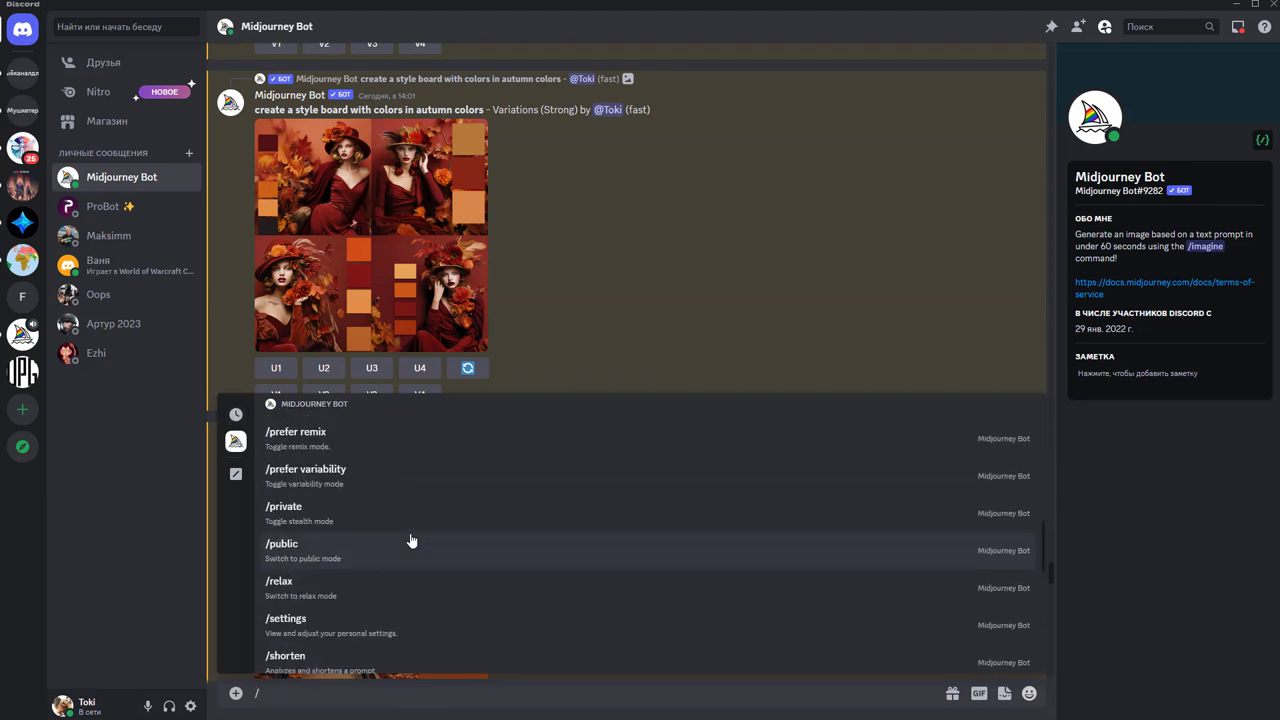
pyautogui.scroll(2, 410, 540)
pyautogui.scroll(2, 410, 540)
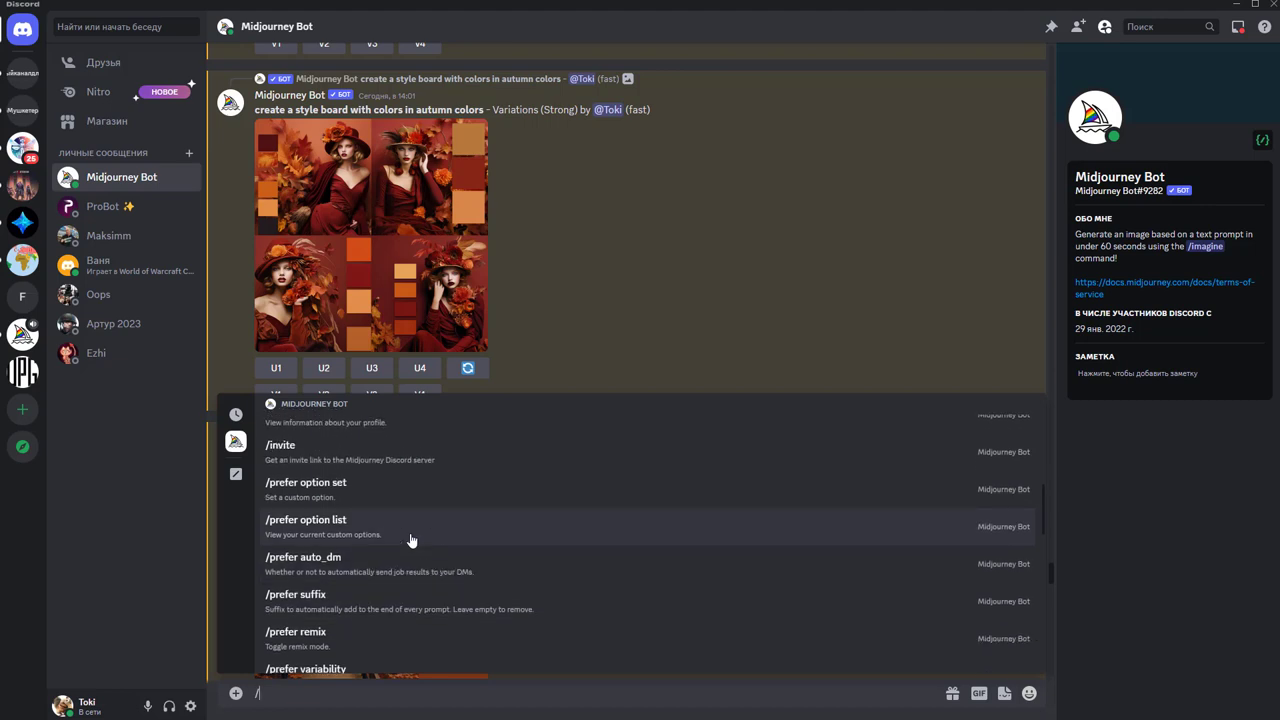
pyautogui.scroll(2, 410, 540)
pyautogui.scroll(2, 410, 540)
pyautogui.scroll(1, 410, 540)
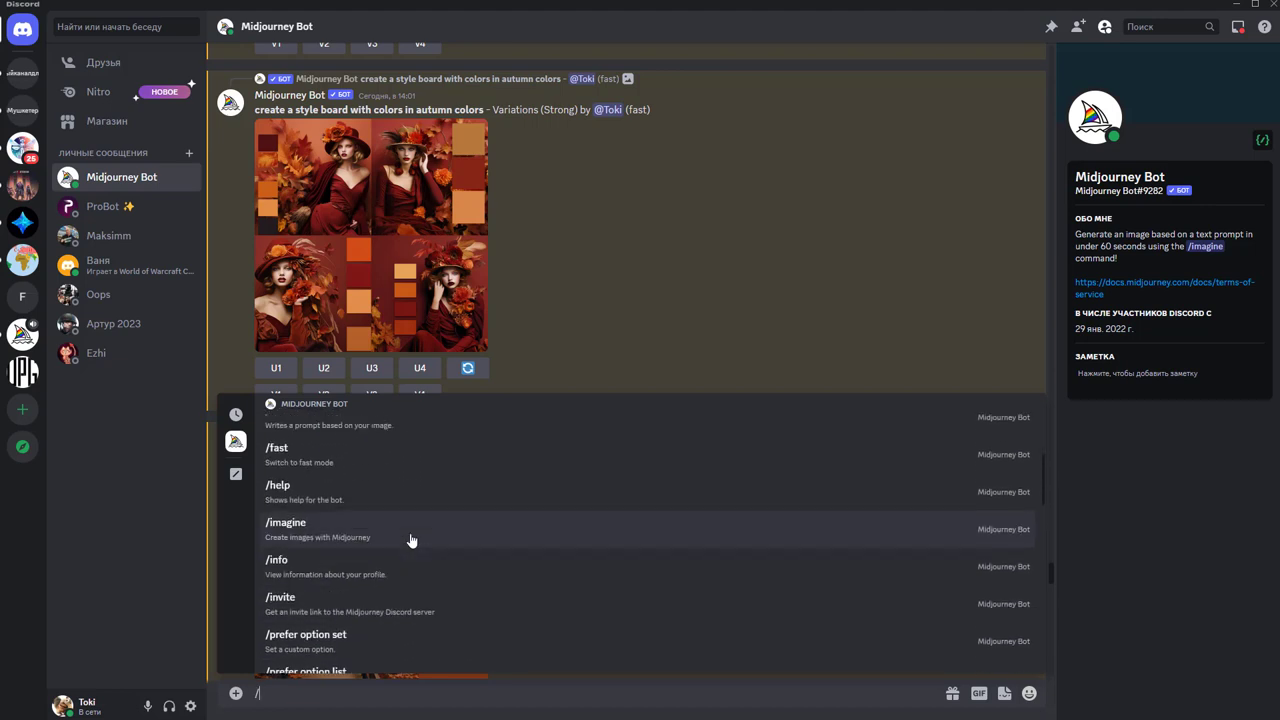
pyautogui.scroll(1, 410, 540)
pyautogui.scroll(2, 410, 540)
pyautogui.scroll(2, 410, 540)
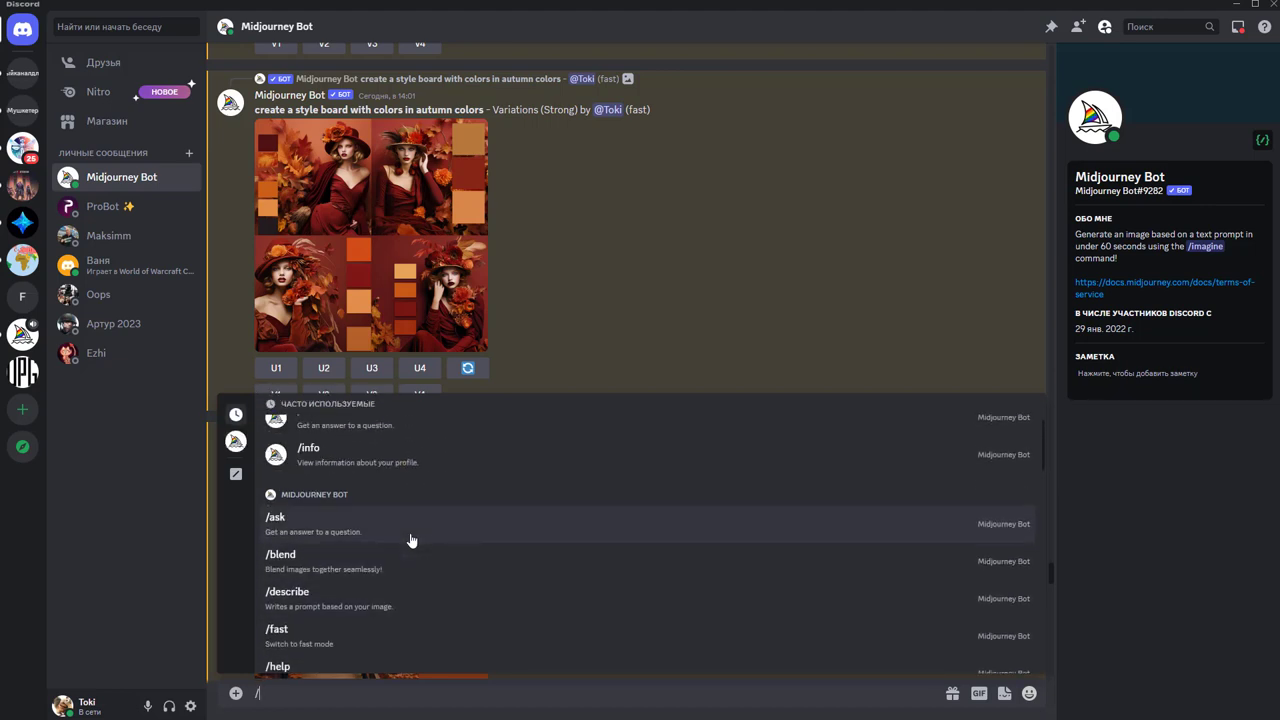
pyautogui.scroll(-3, 425, 537)
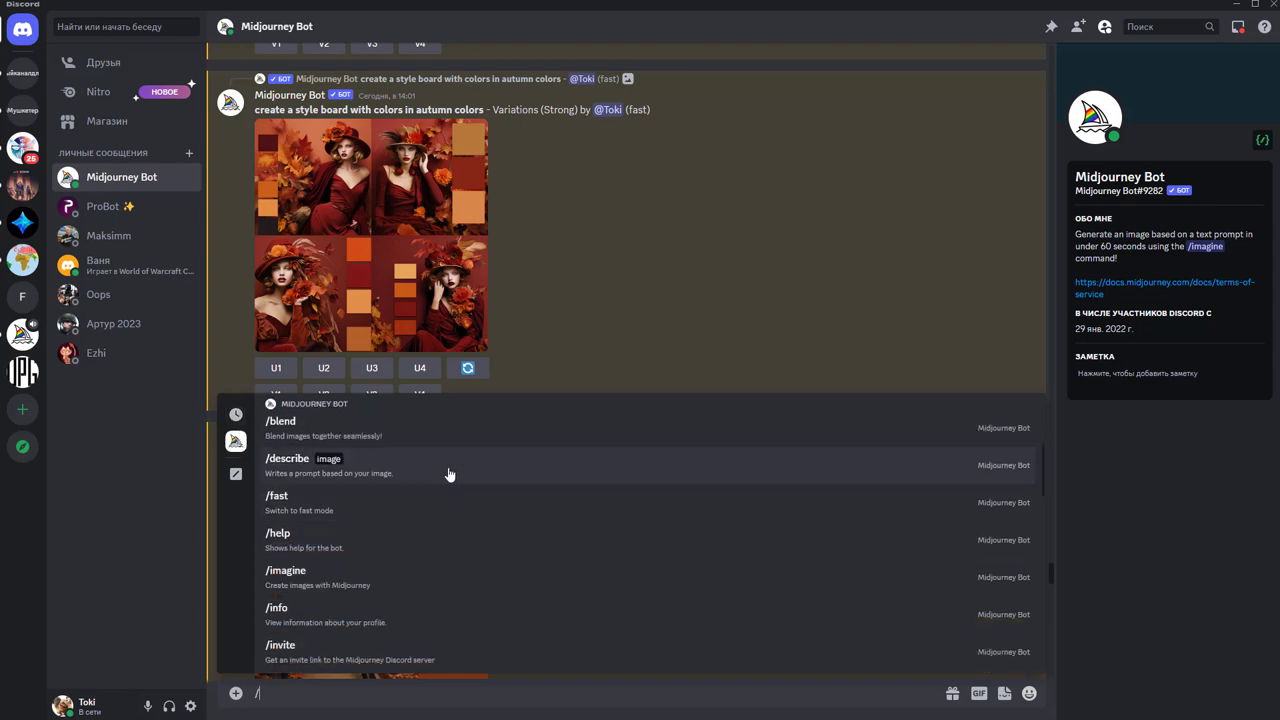
pyautogui.click(449, 474)
pyautogui.click(310, 598)
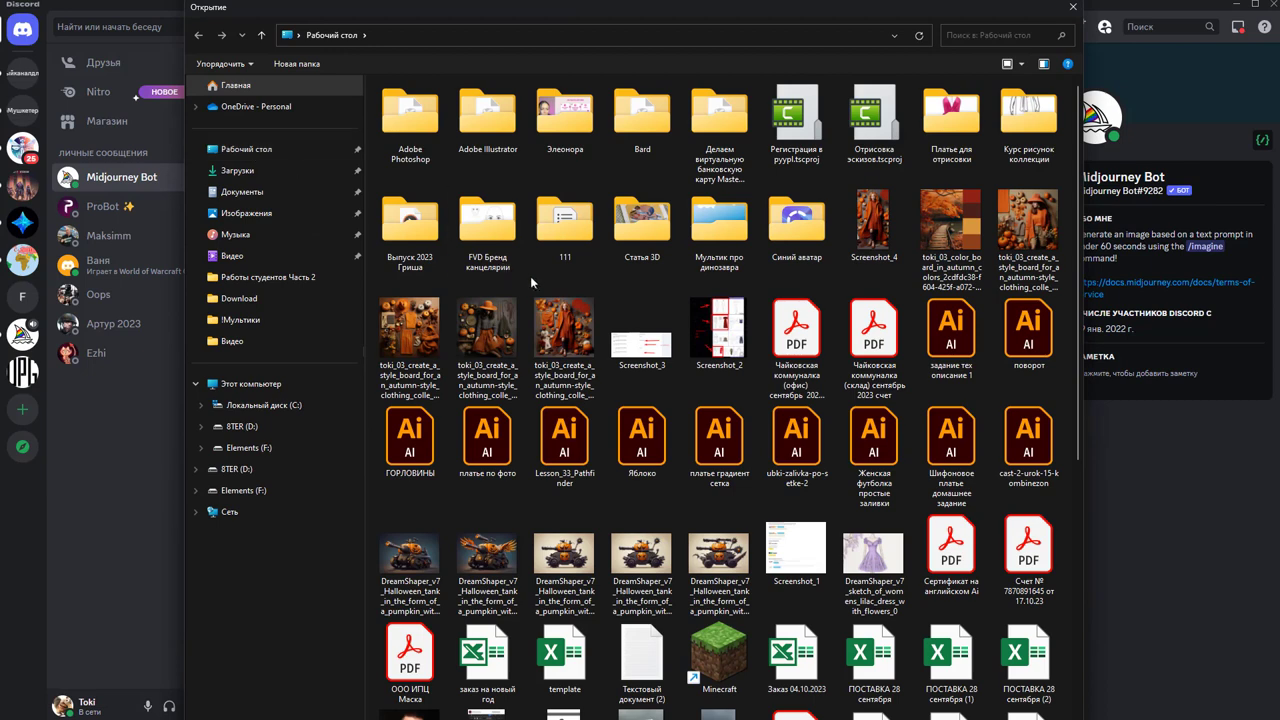
pyautogui.doubleClick(874, 228)
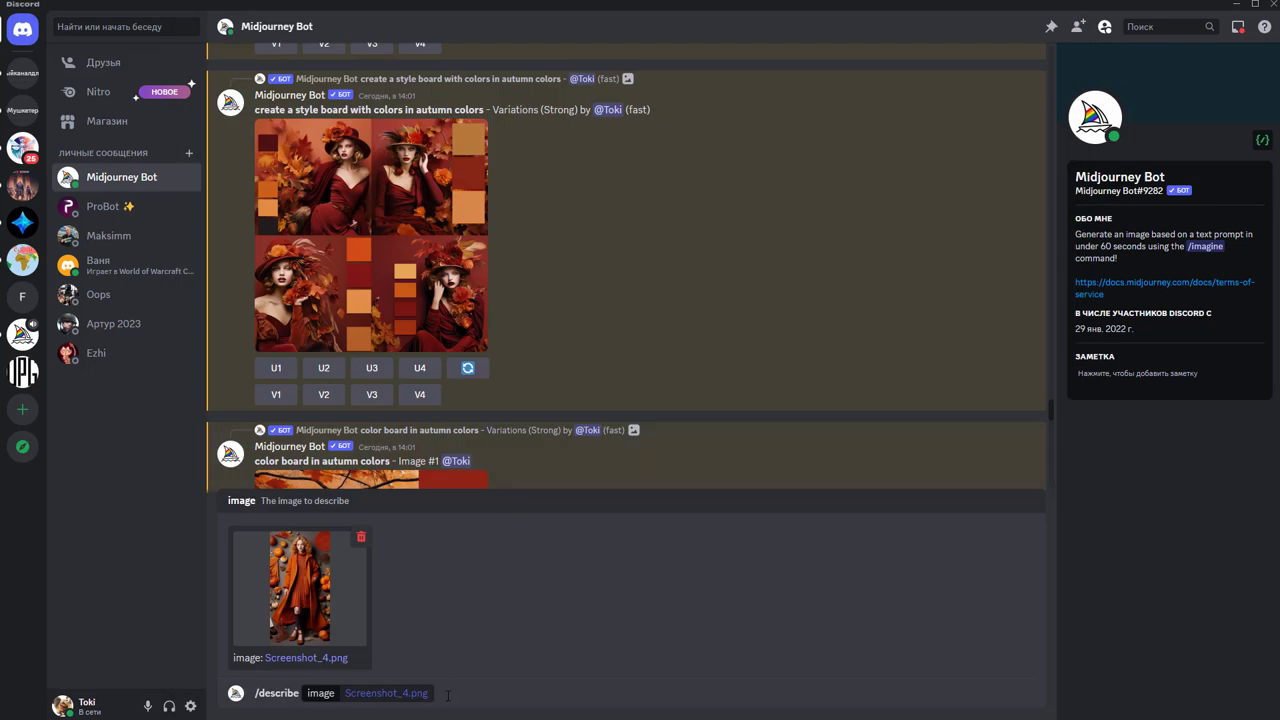
pyautogui.click(448, 694)
pyautogui.press('Return')
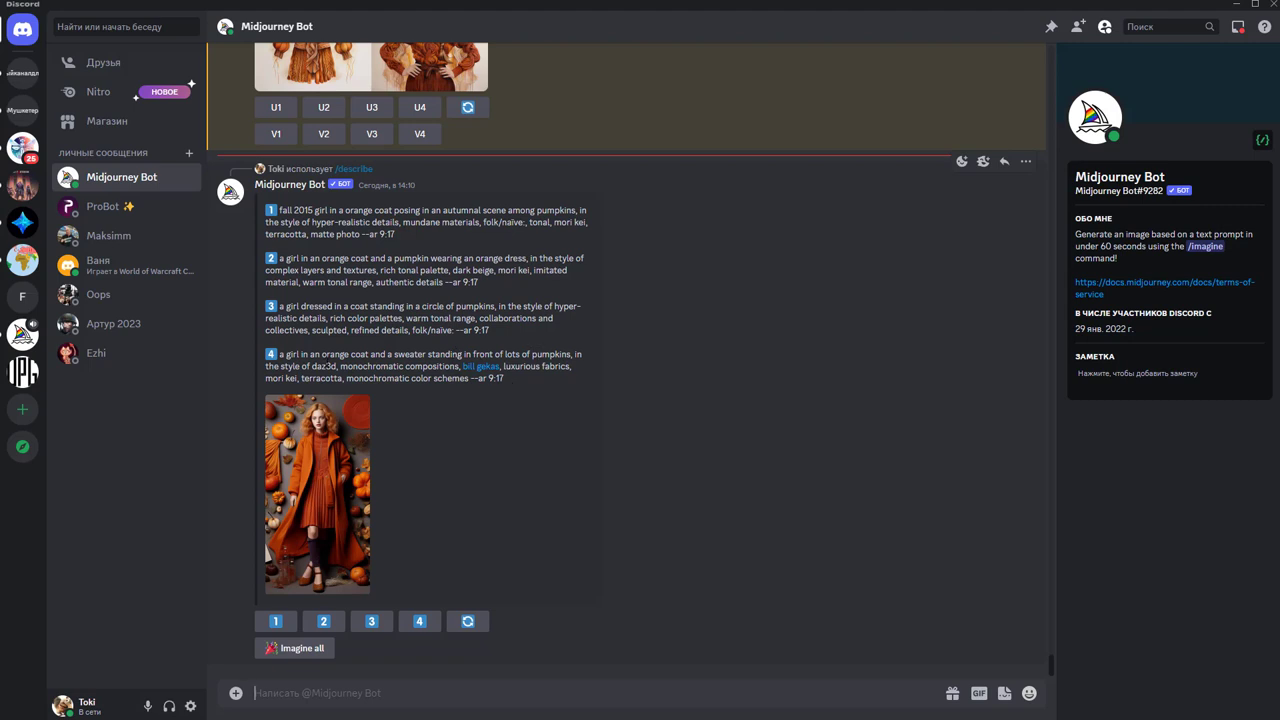
# Select 'a girl in an orange coat and a sweater' in the fourth described prompt
pyautogui.moveTo(284, 354)
pyautogui.mouseDown()
pyautogui.moveTo(440, 354)
pyautogui.moveTo(279, 356)
pyautogui.mouseUp()
pyautogui.hotkey('ctrl', 'c')
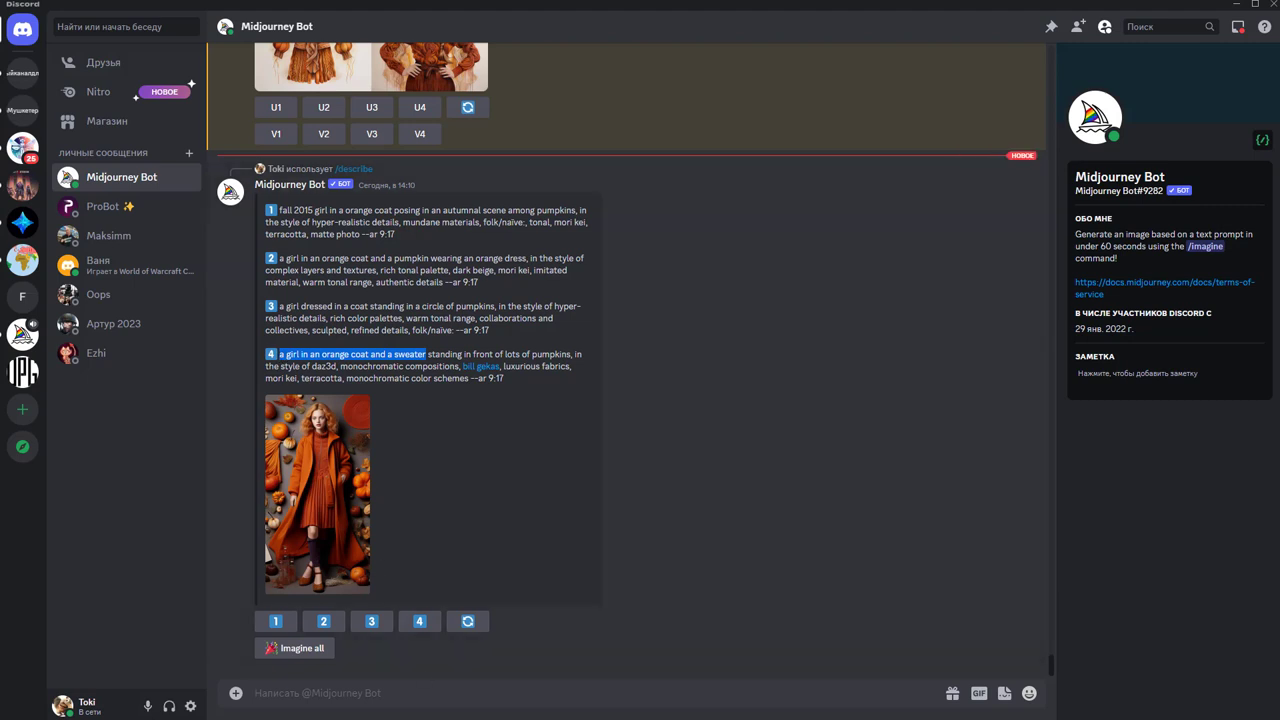
# Submit /imagine 'fashion sketch a girl in an orange coat and a sweater' to Midjourney
pyautogui.click(327, 695)
pyautogui.write('/')
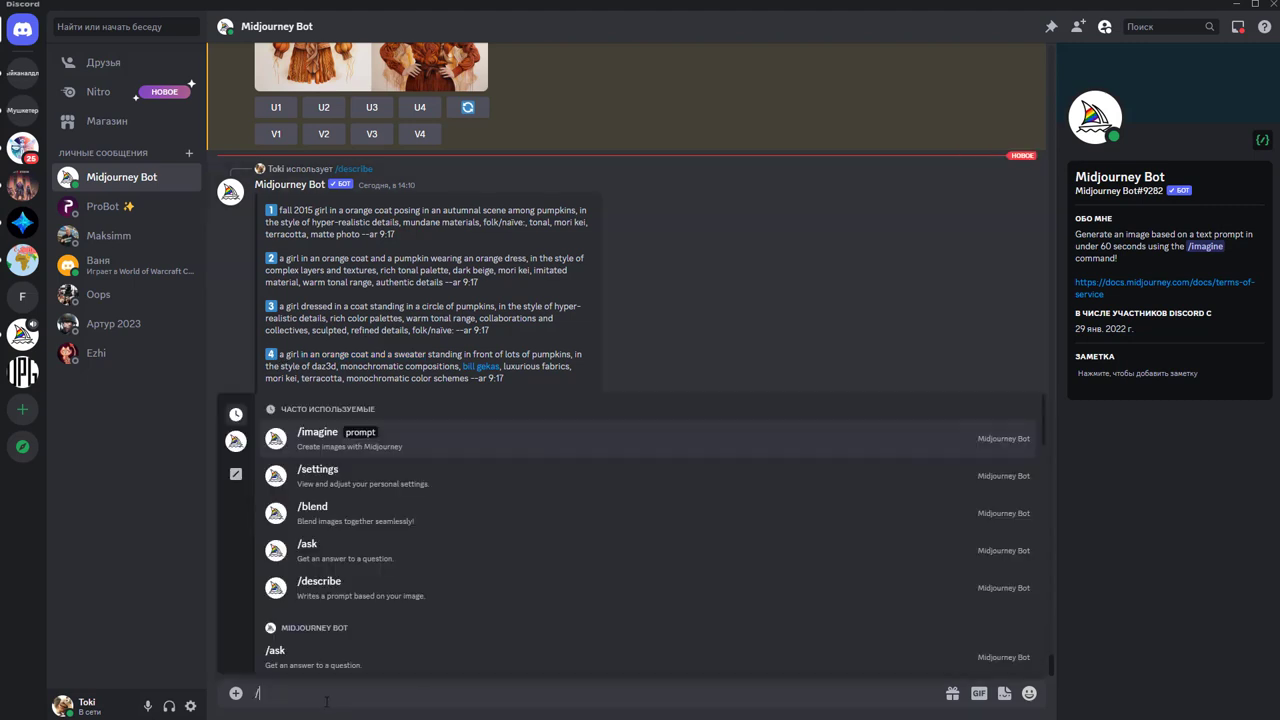
pyautogui.click(510, 447)
pyautogui.hotkey('ctrl', 'v')
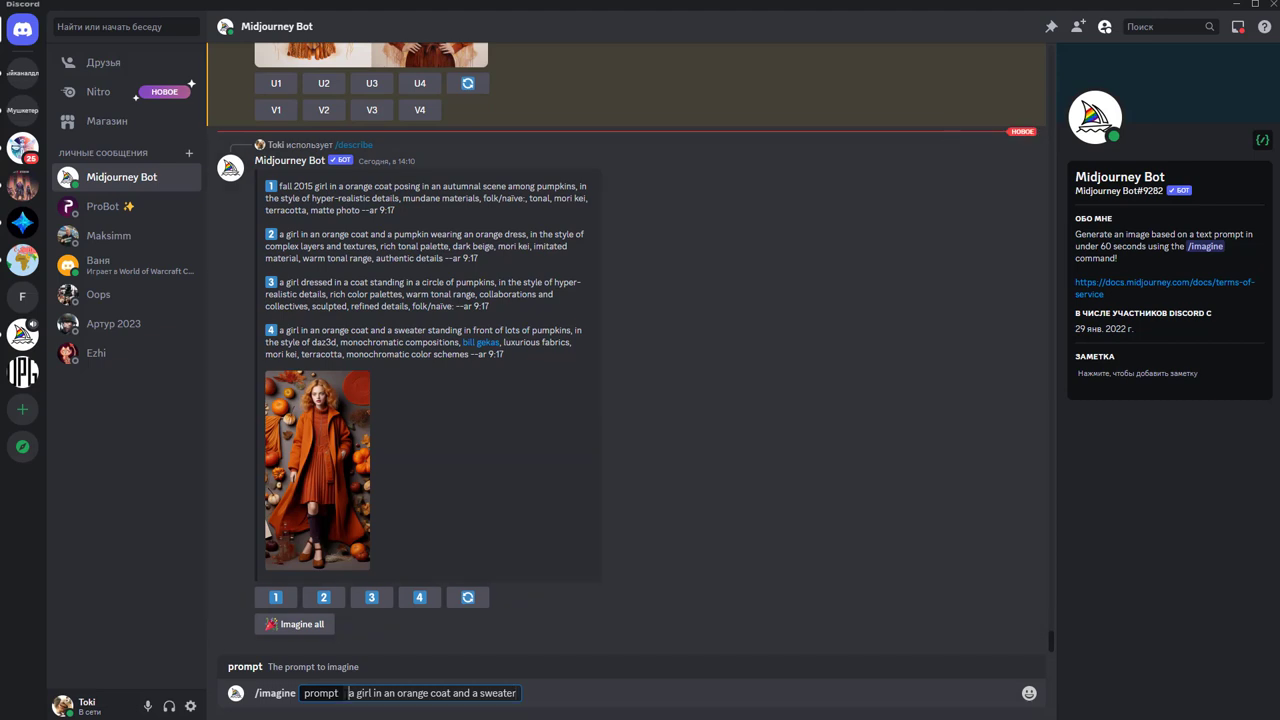
pyautogui.write('fash')
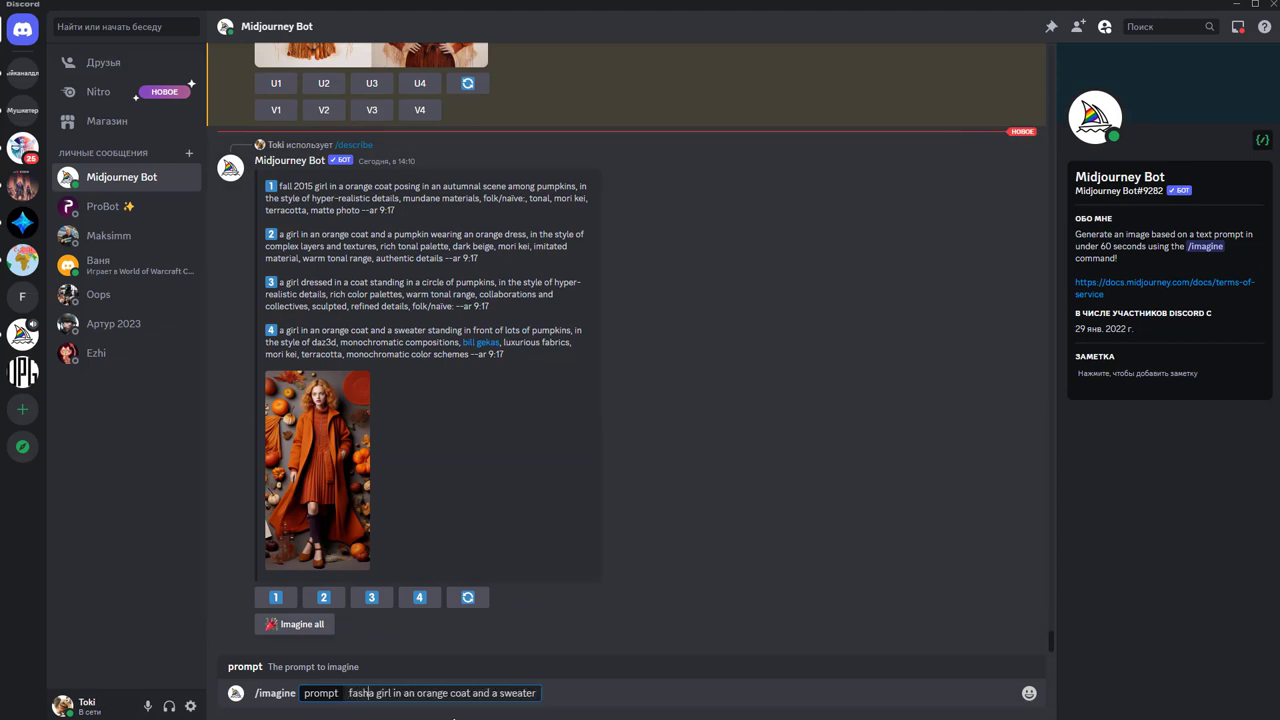
pyautogui.write('ion ske')
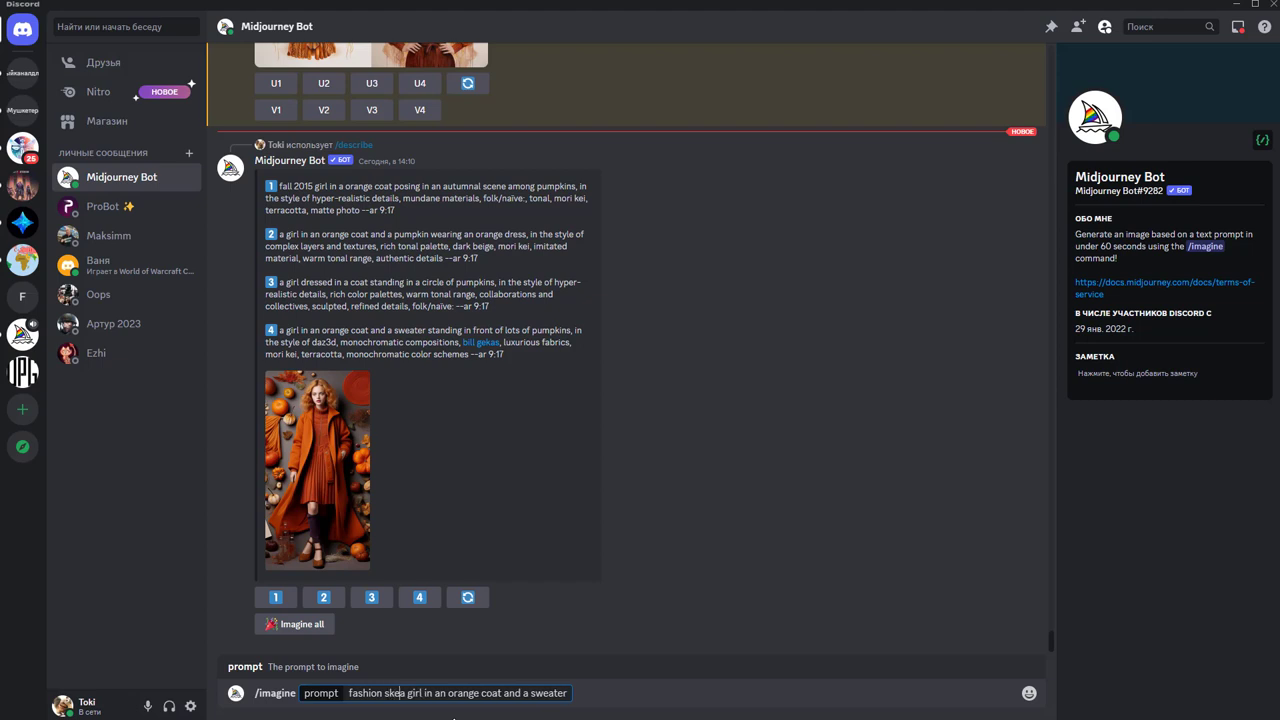
pyautogui.write('tch')
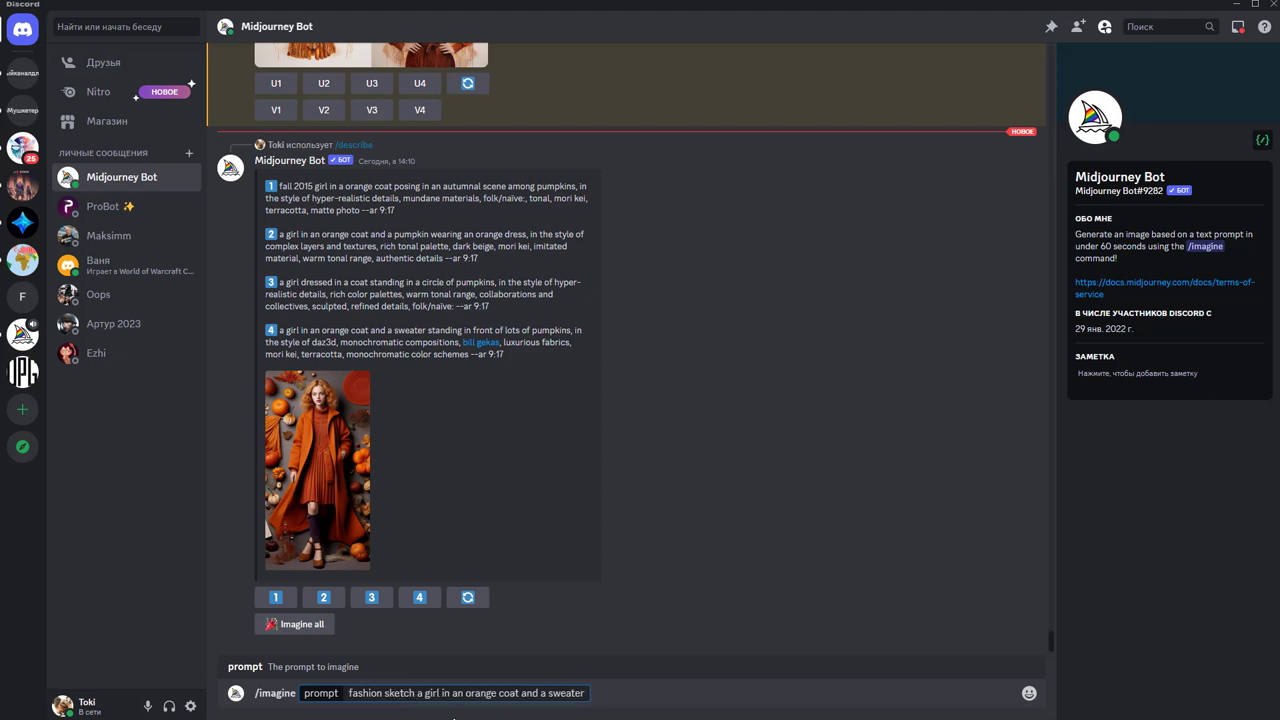
pyautogui.press('Return')
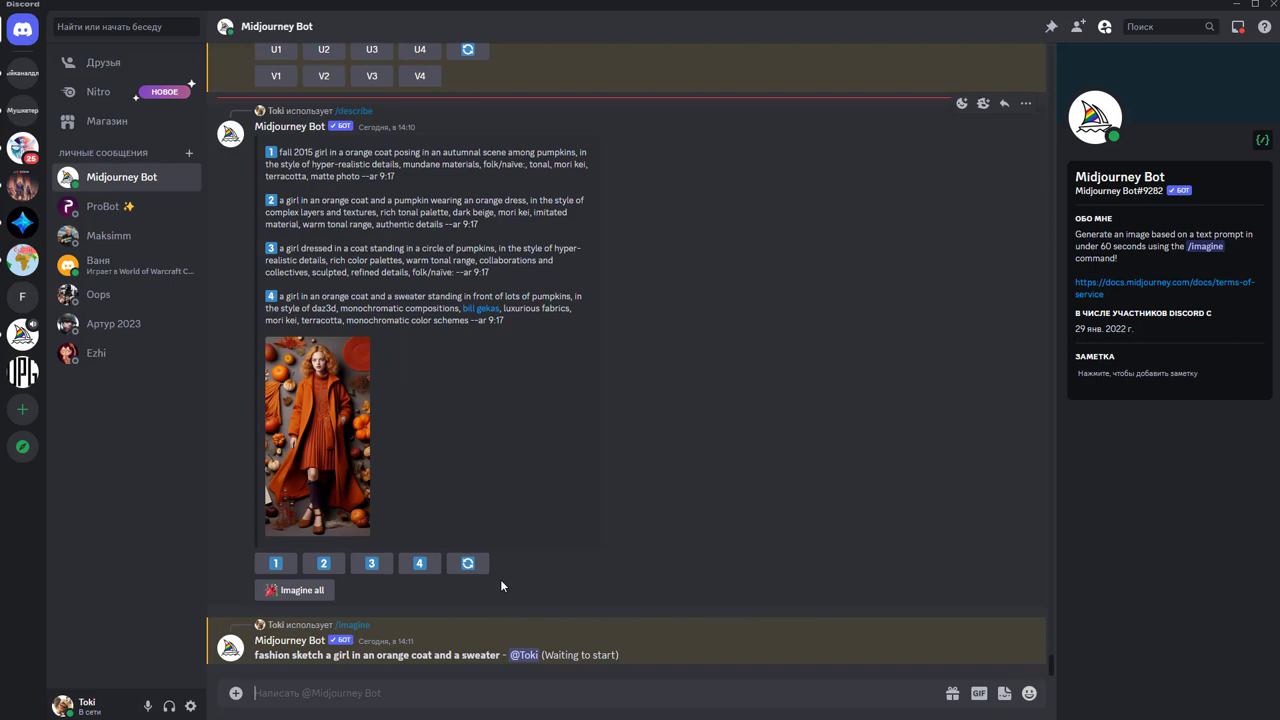
pyautogui.scroll(5, 588, 527)
# Start a /describe command, then cancel the file picker without choosing an image
pyautogui.scroll(-5, 588, 527)
pyautogui.write('/')
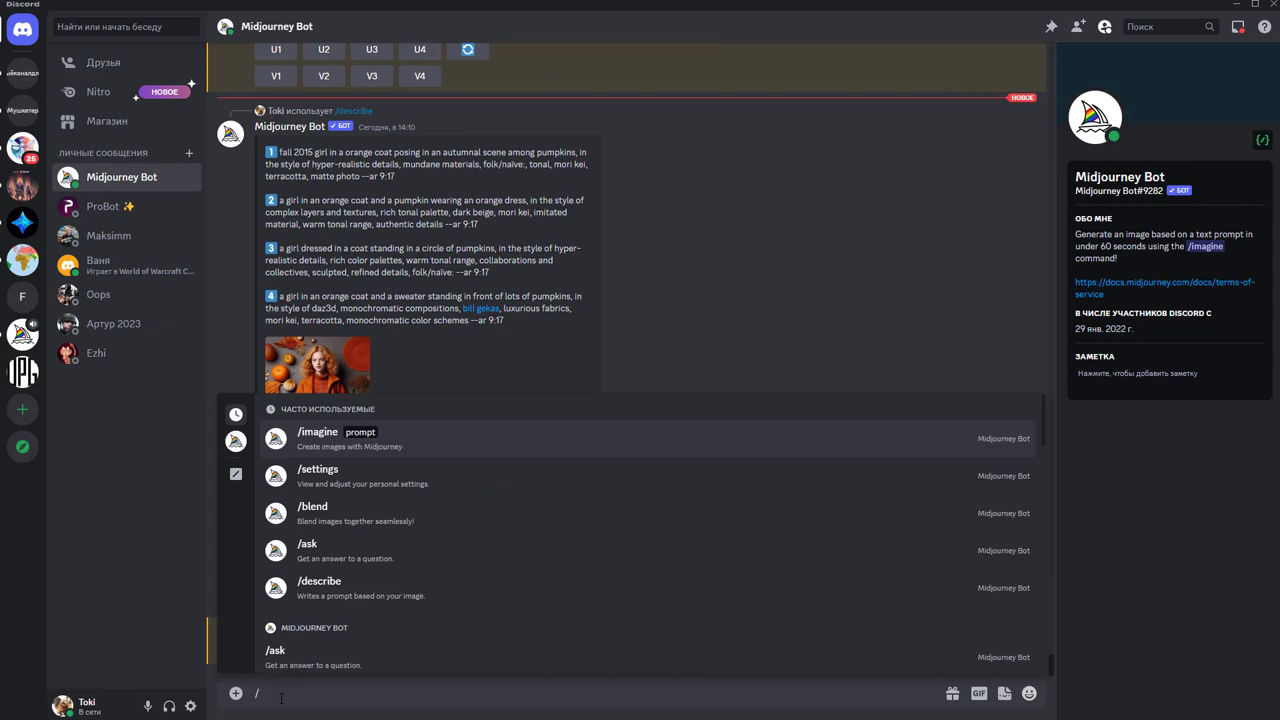
pyautogui.click(400, 594)
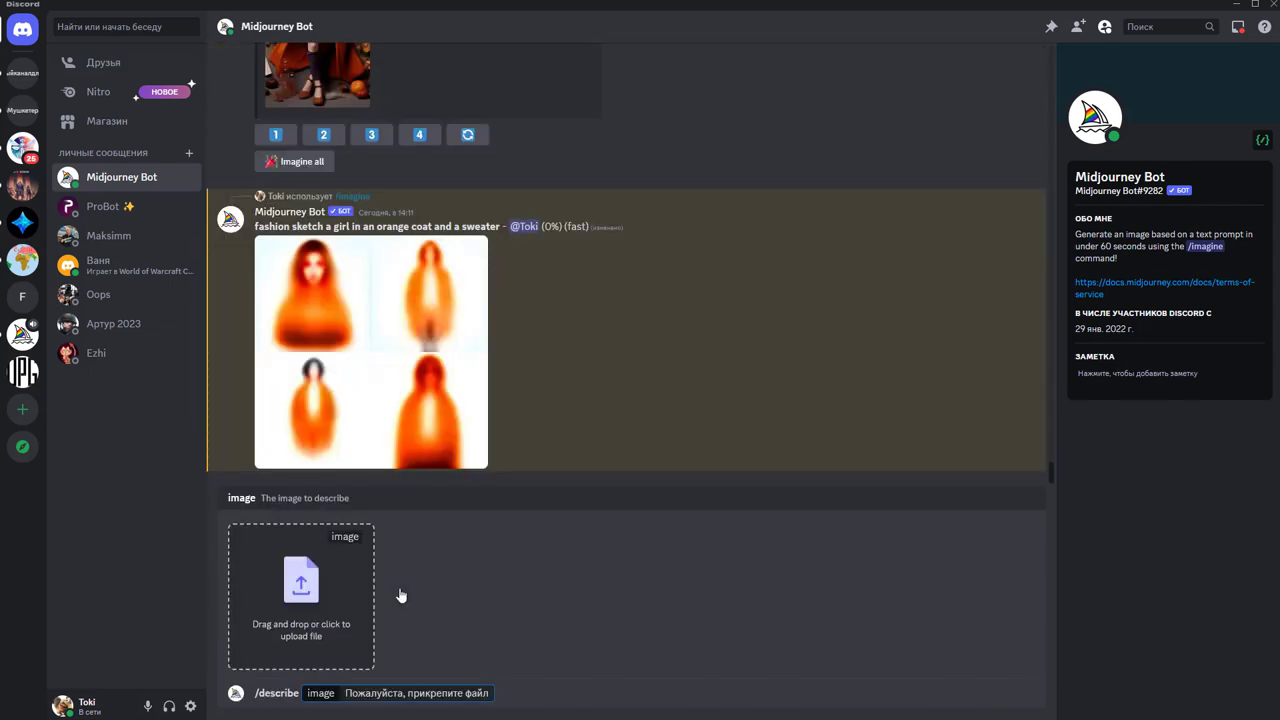
pyautogui.click(320, 598)
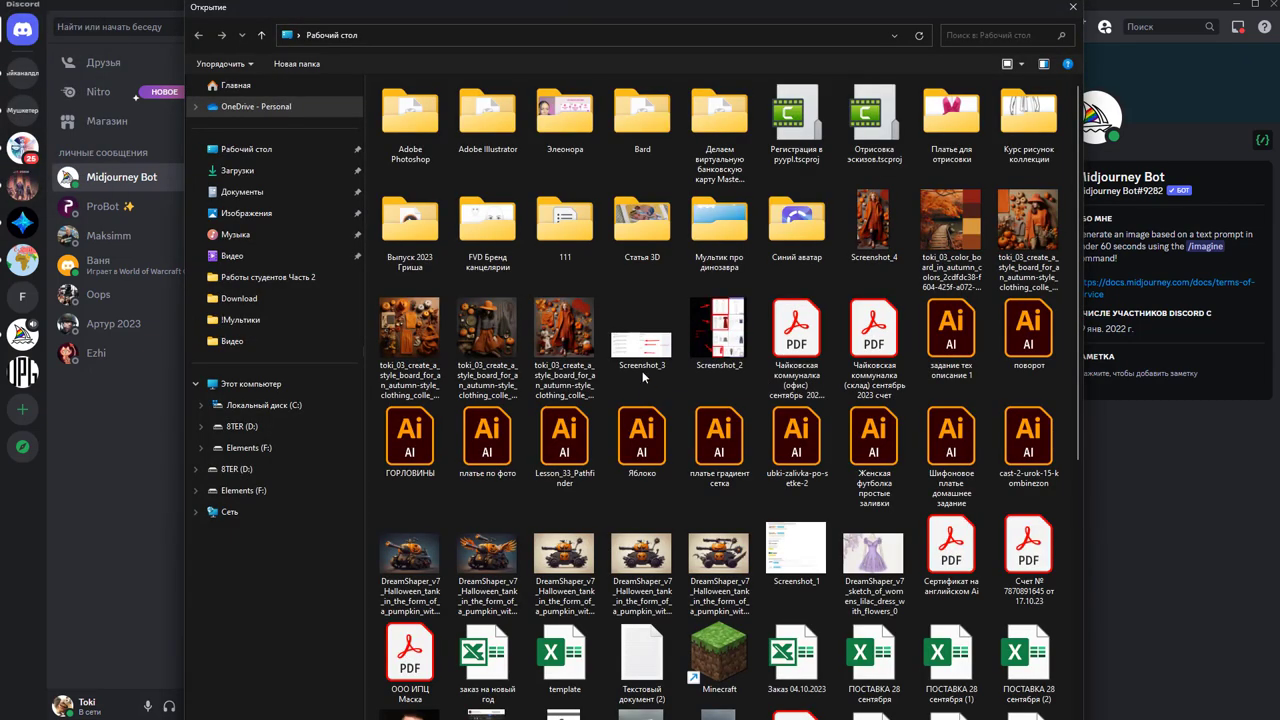
pyautogui.scroll(-5, 720, 350)
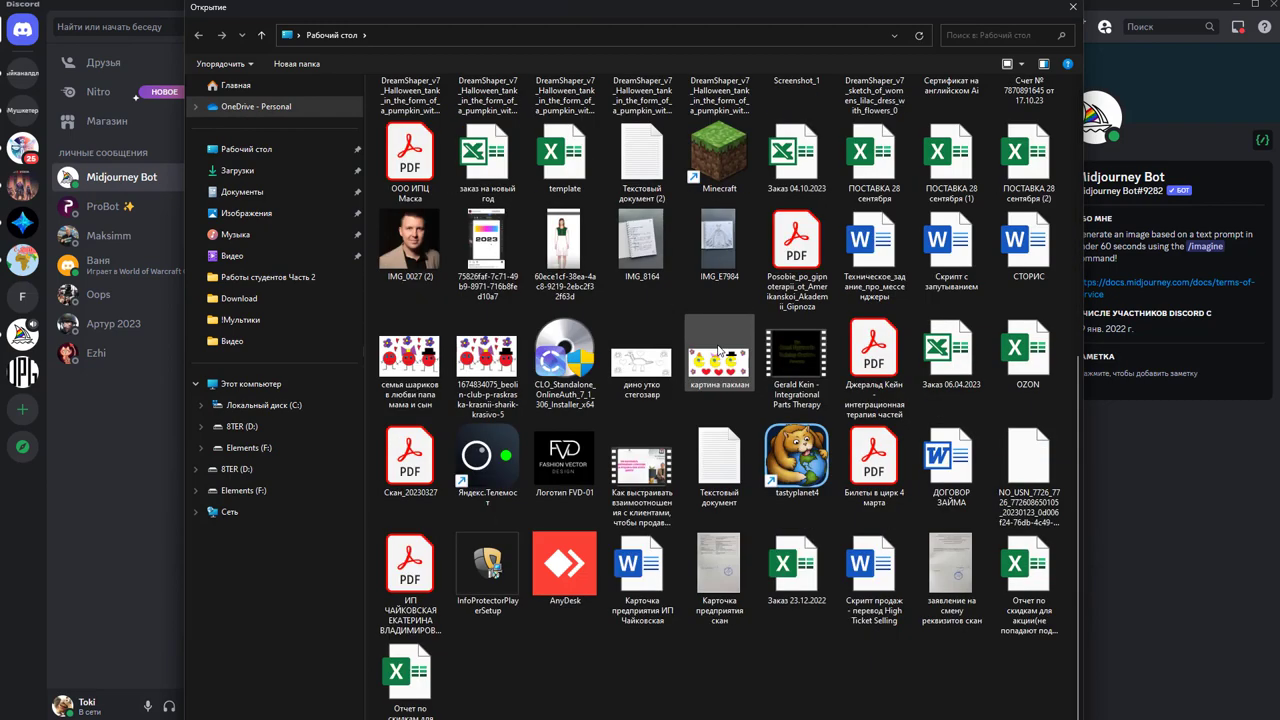
pyautogui.press('Escape')
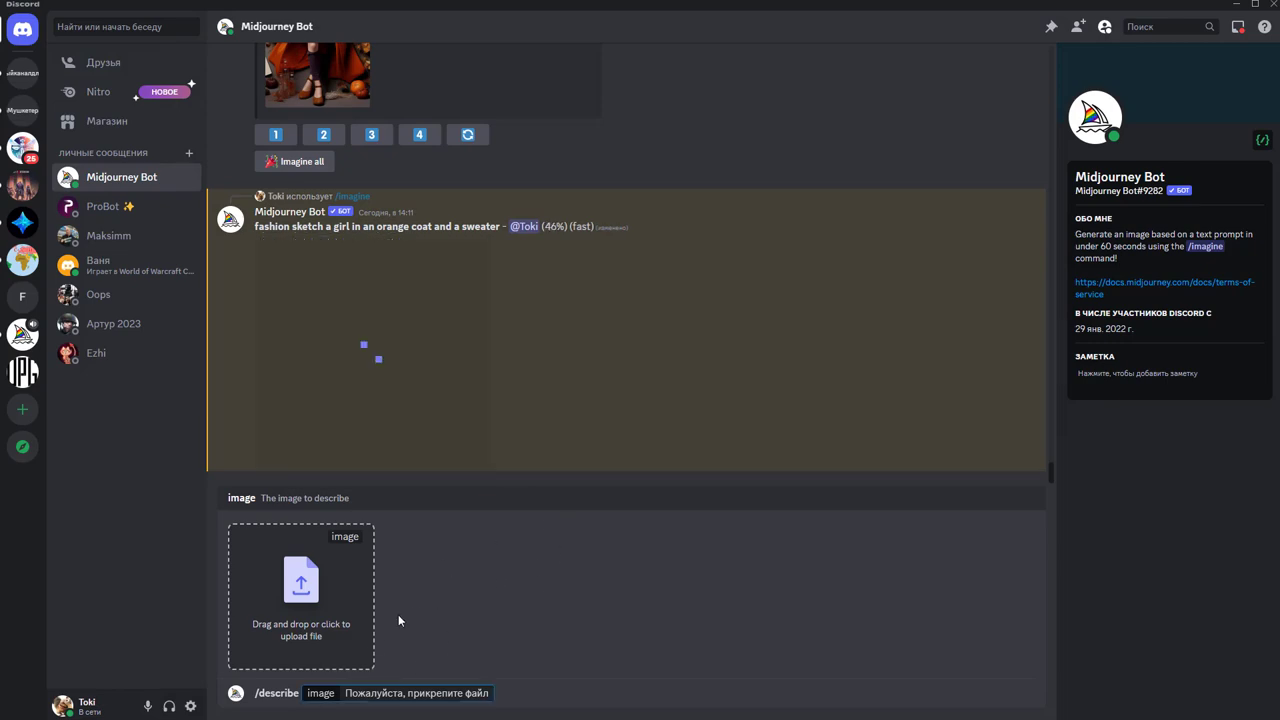
# Save the knitted-jumper sketch from the chat to the Desktop
pyautogui.scroll(10, 564, 424)
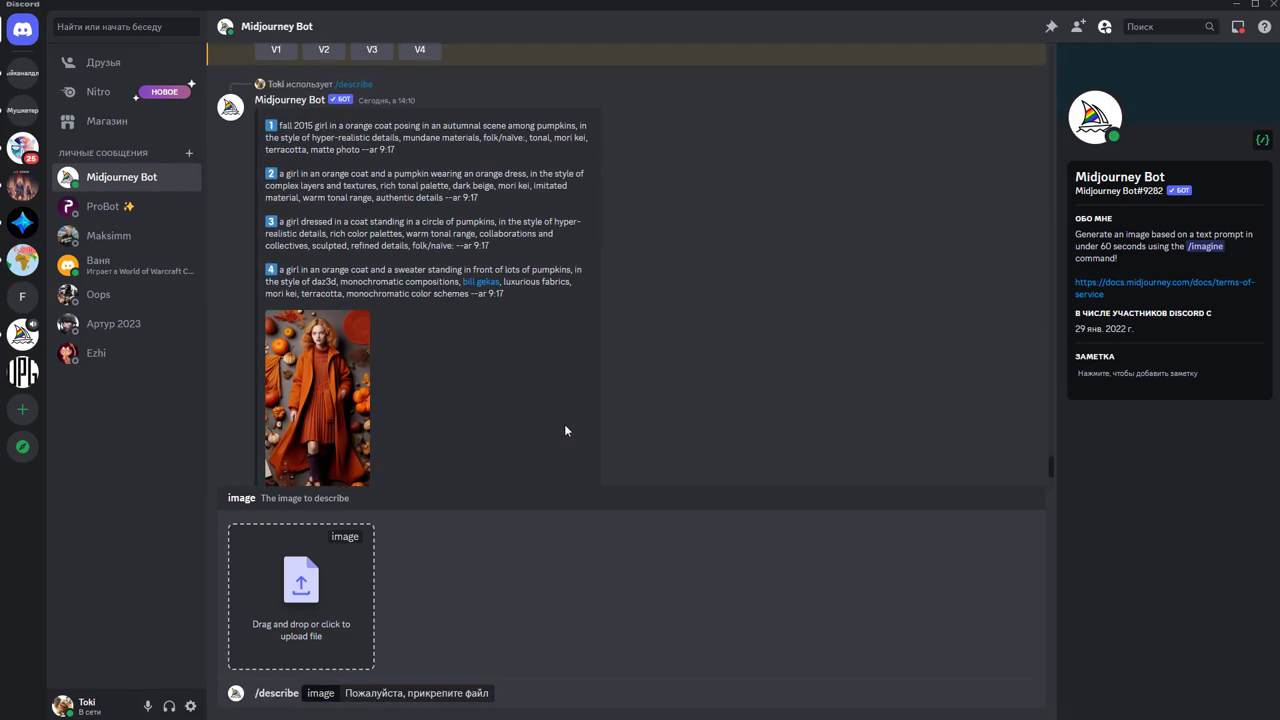
pyautogui.scroll(10, 565, 430)
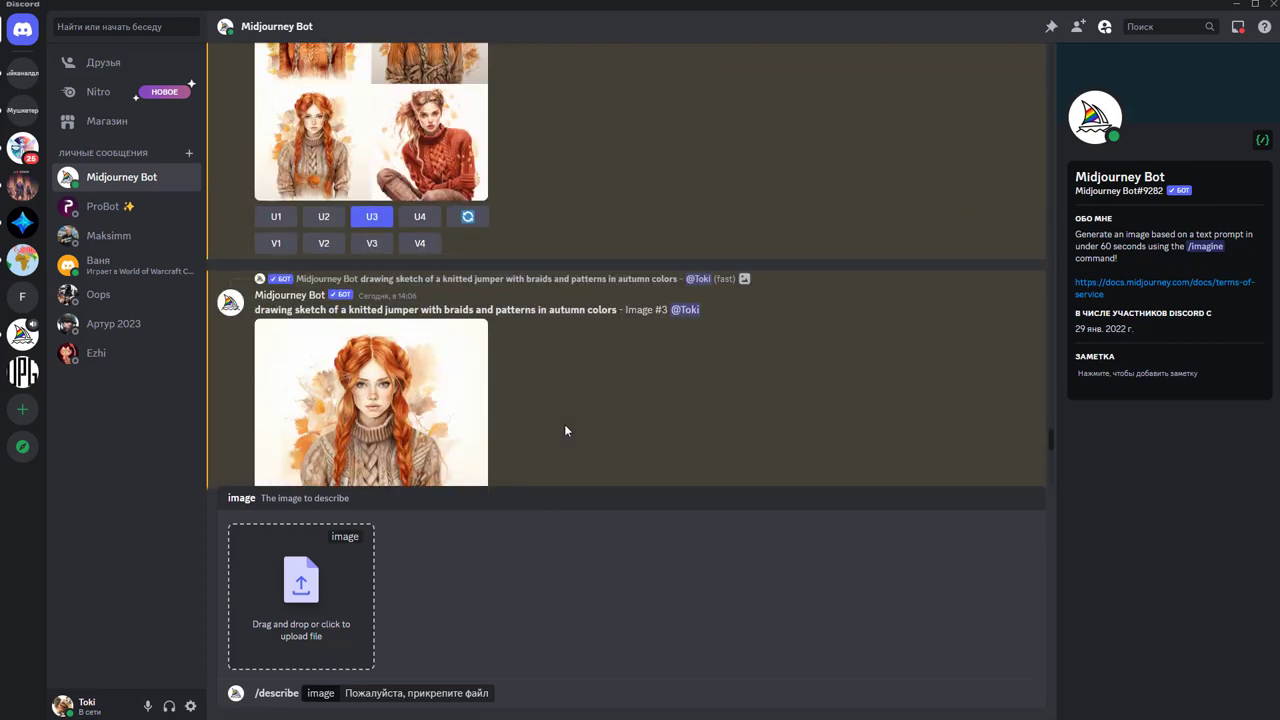
pyautogui.scroll(3, 565, 426)
pyautogui.scroll(3, 566, 419)
pyautogui.scroll(3, 566, 419)
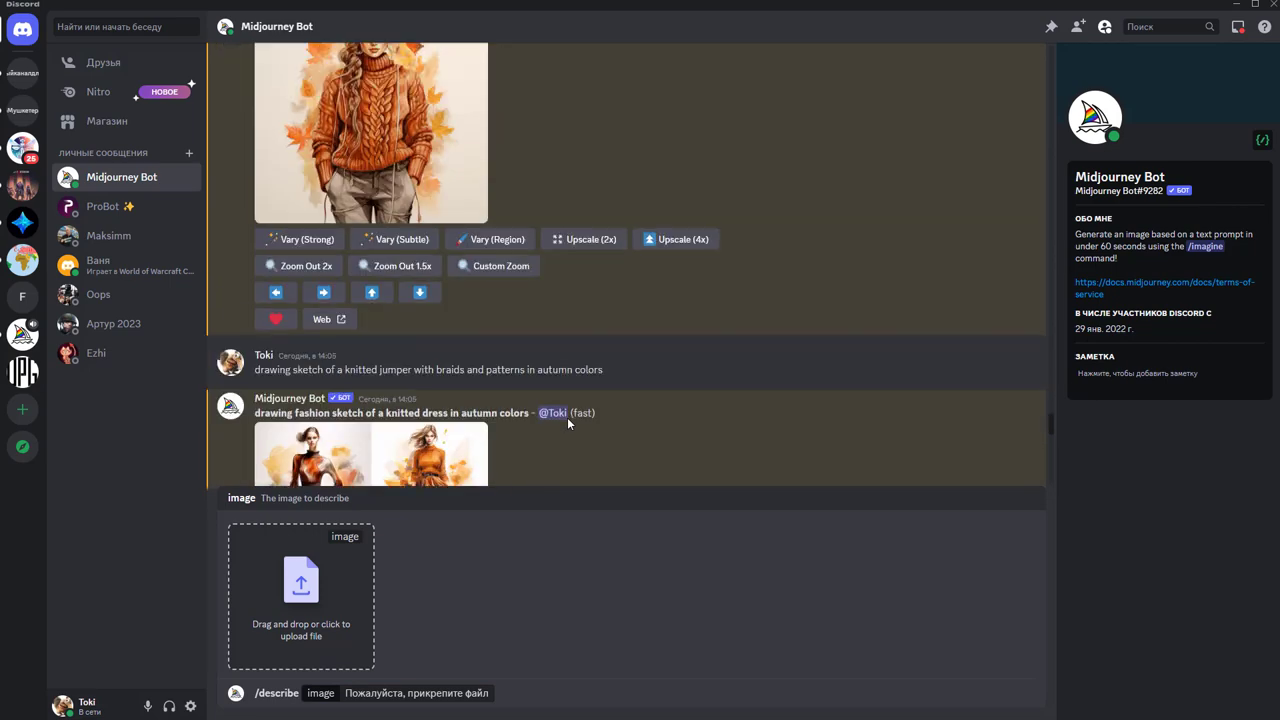
pyautogui.scroll(3, 567, 417)
pyautogui.scroll(2, 567, 417)
pyautogui.click(366, 268)
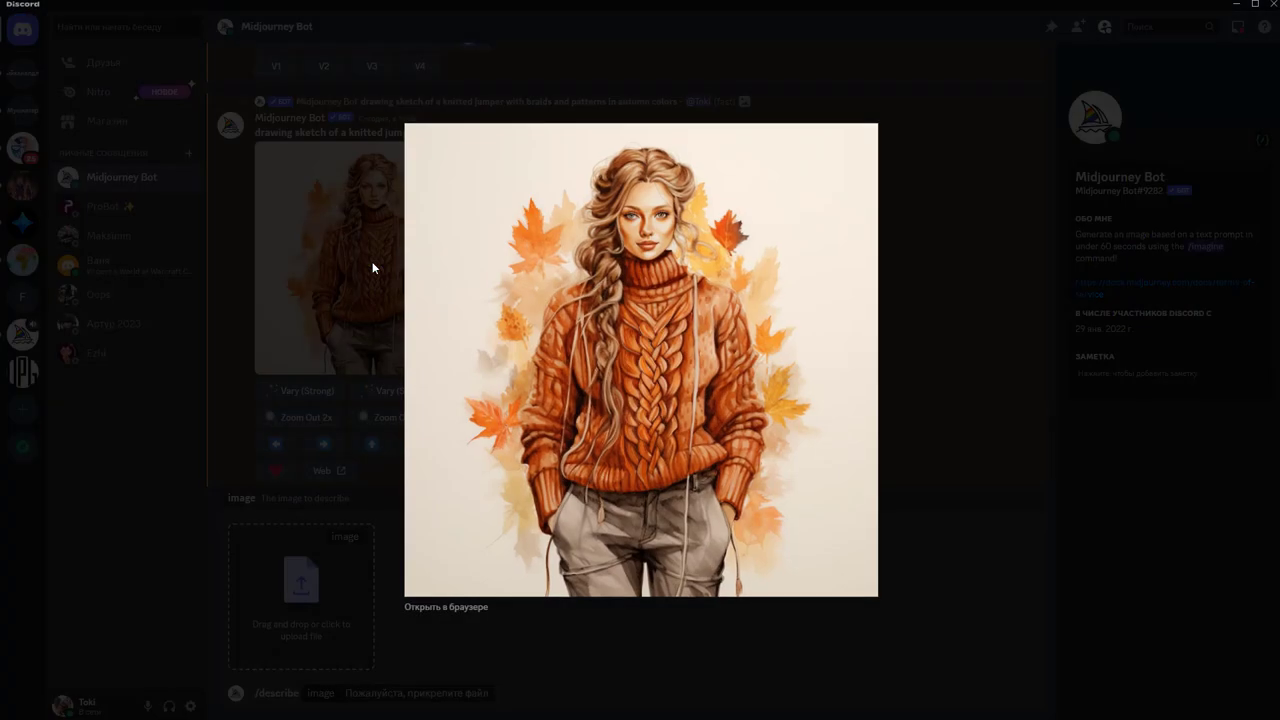
pyautogui.rightClick(689, 296)
pyautogui.click(740, 332)
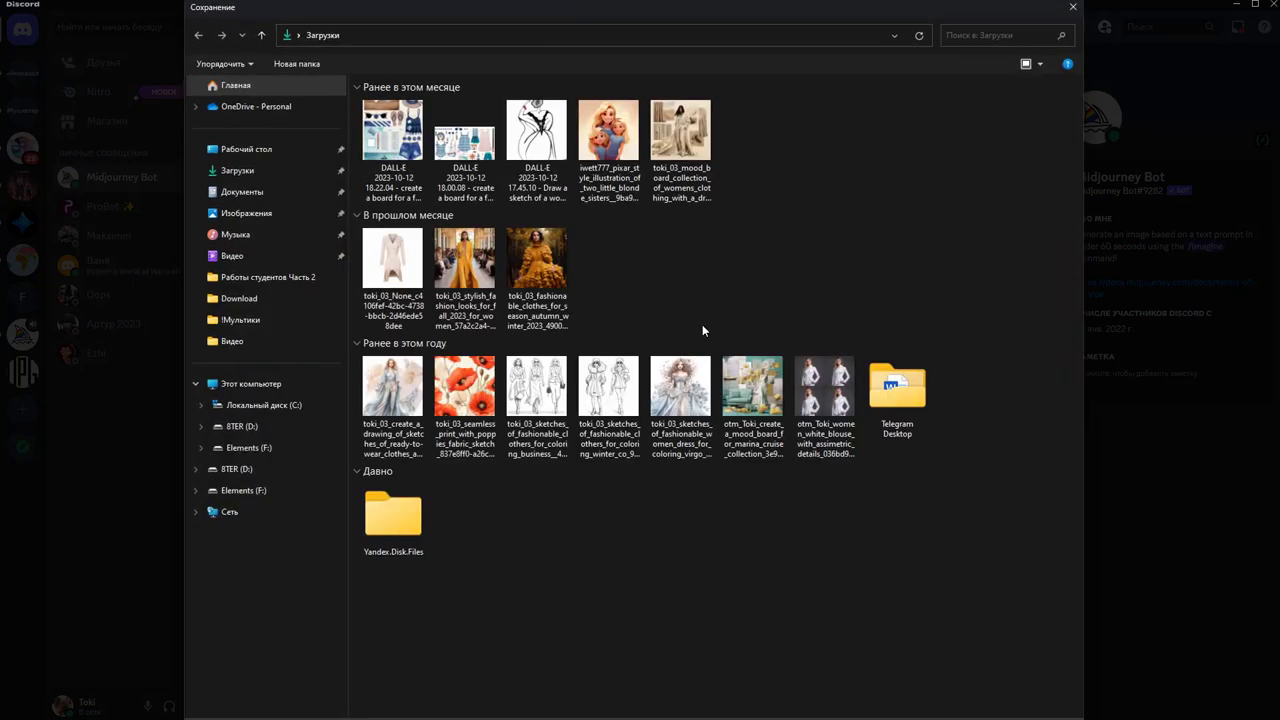
pyautogui.click(257, 149)
pyautogui.press('Return')
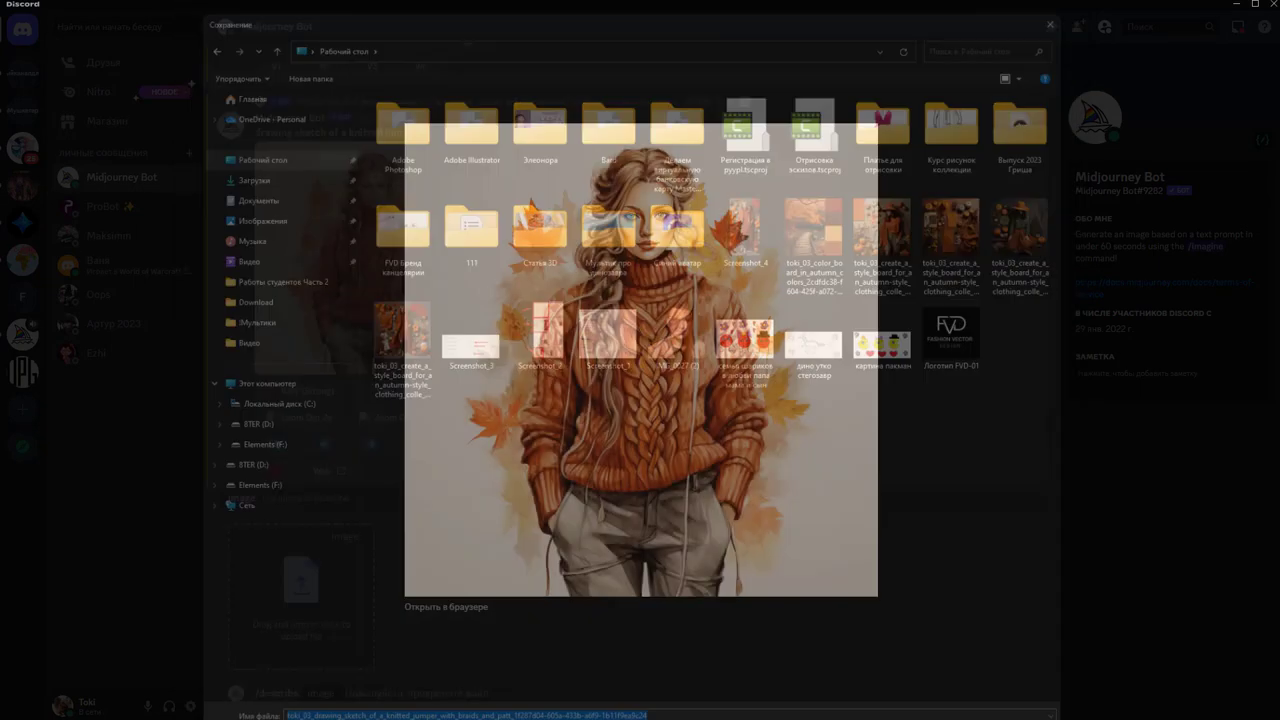
# Attach the saved jumper sketch to /describe and send it to the bot
pyautogui.click(920, 624)
pyautogui.click(299, 595)
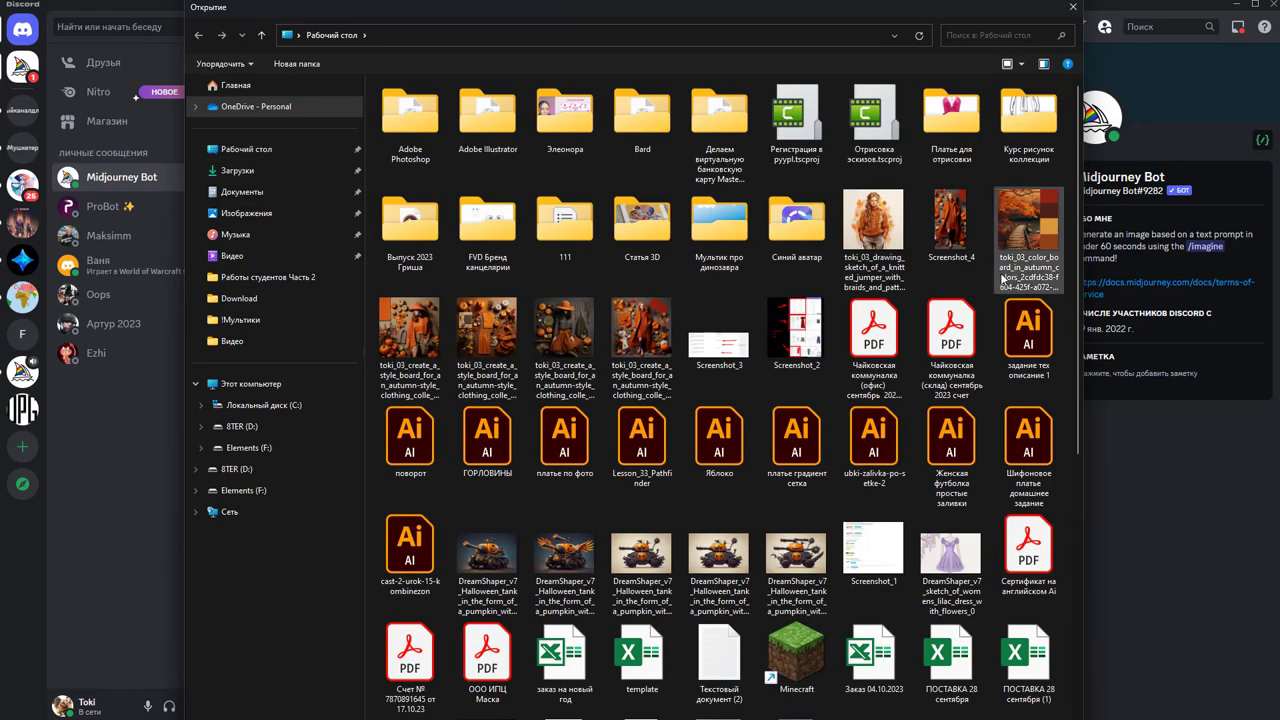
pyautogui.doubleClick(873, 240)
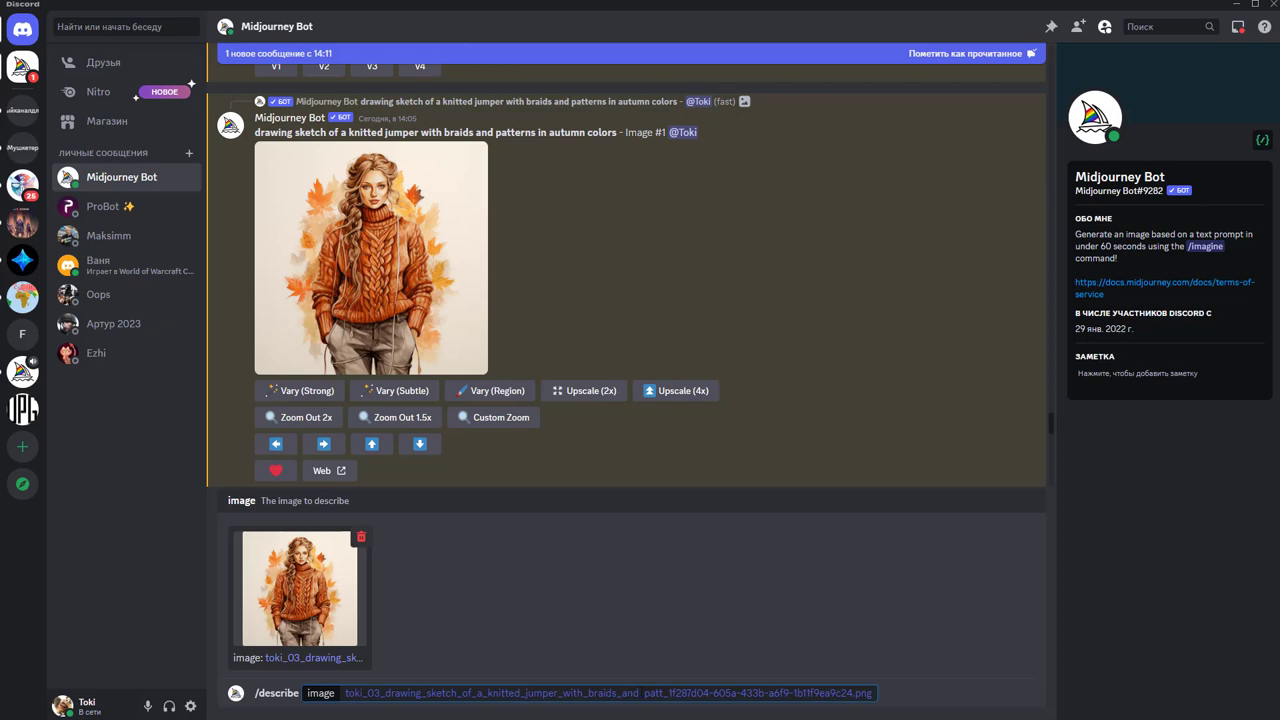
pyautogui.press('Return')
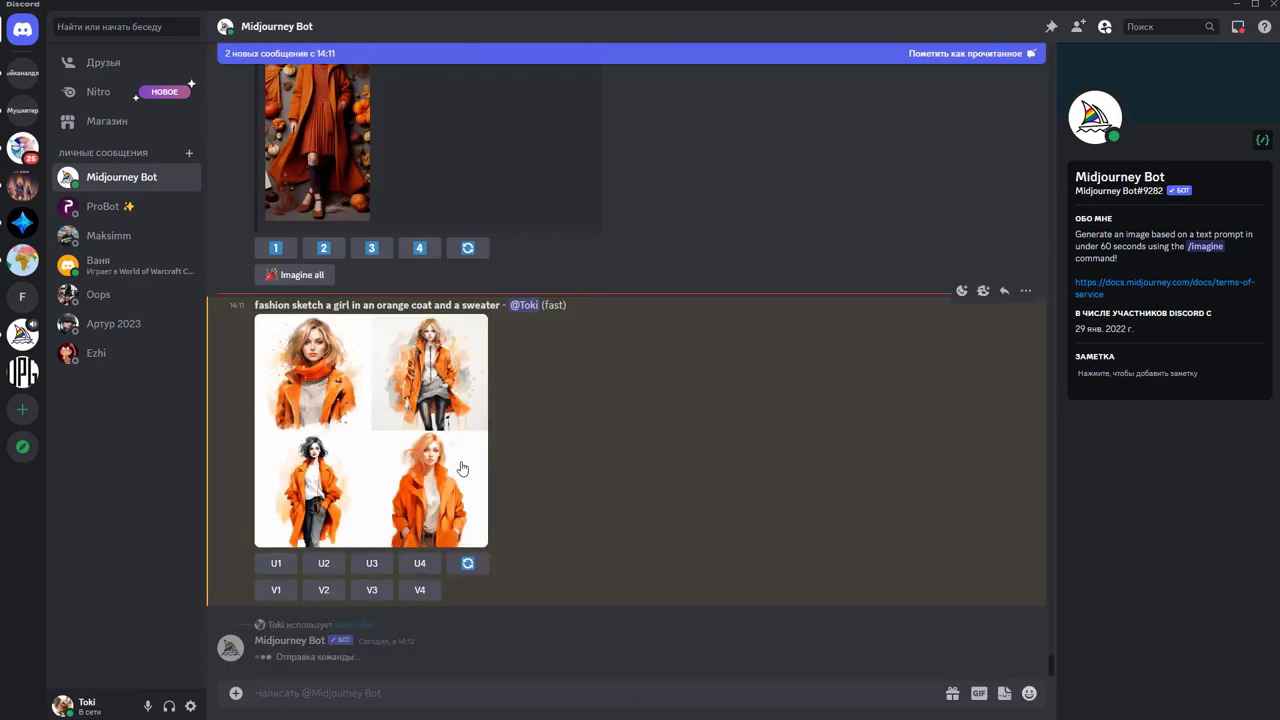
# Preview the finished orange-coat grid, then select the first 'autumn style girl' described prompt
pyautogui.click(437, 434)
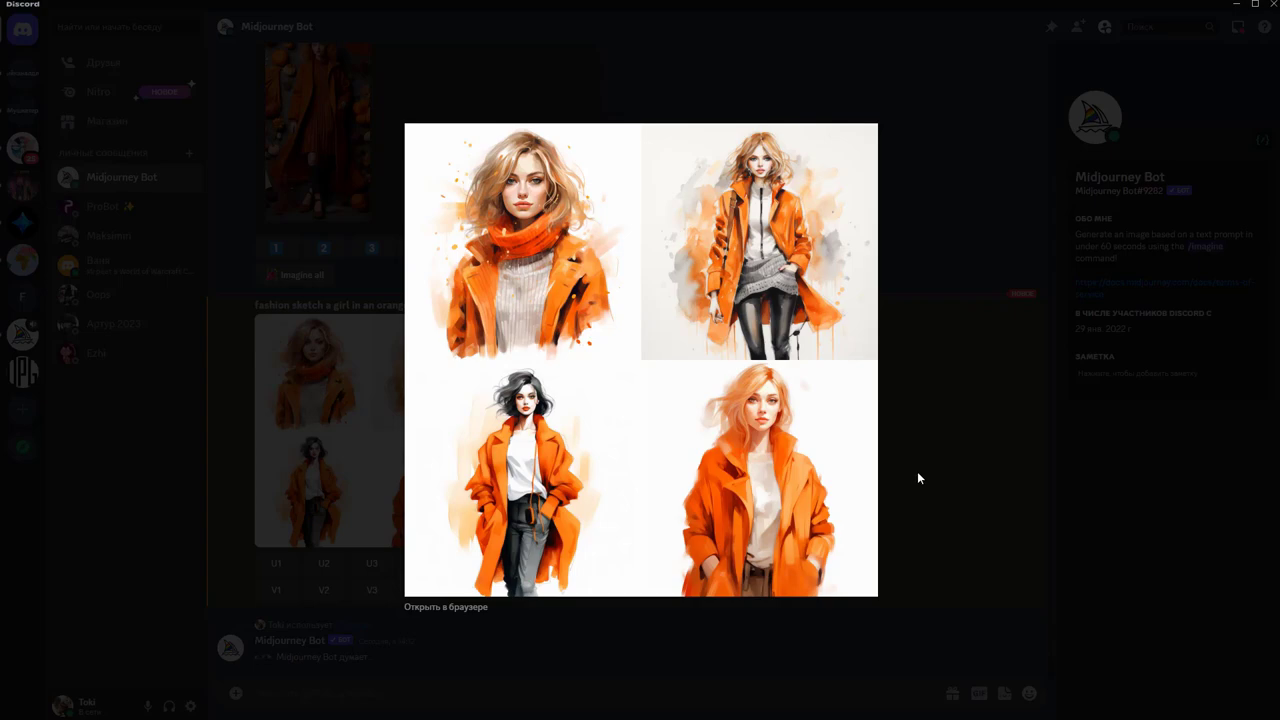
pyautogui.click(918, 478)
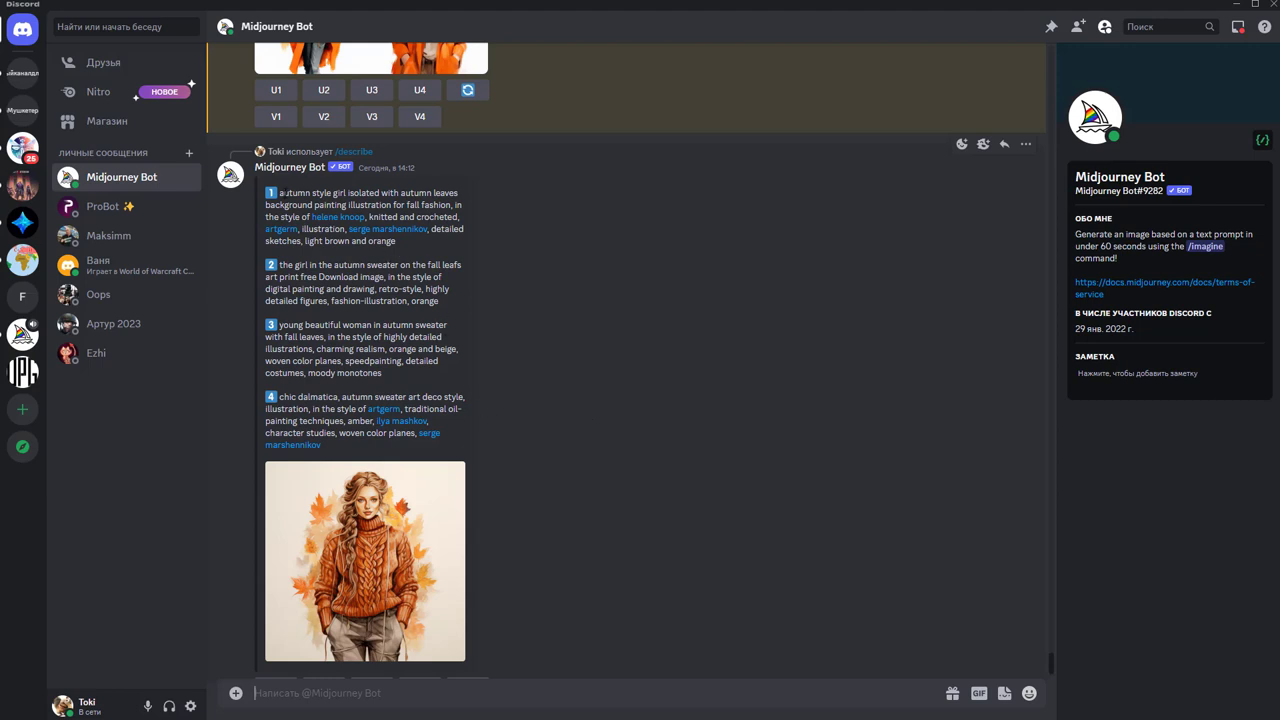
pyautogui.moveTo(266, 192); pyautogui.dragTo(451, 205)
pyautogui.hotkey('ctrl', 'c')
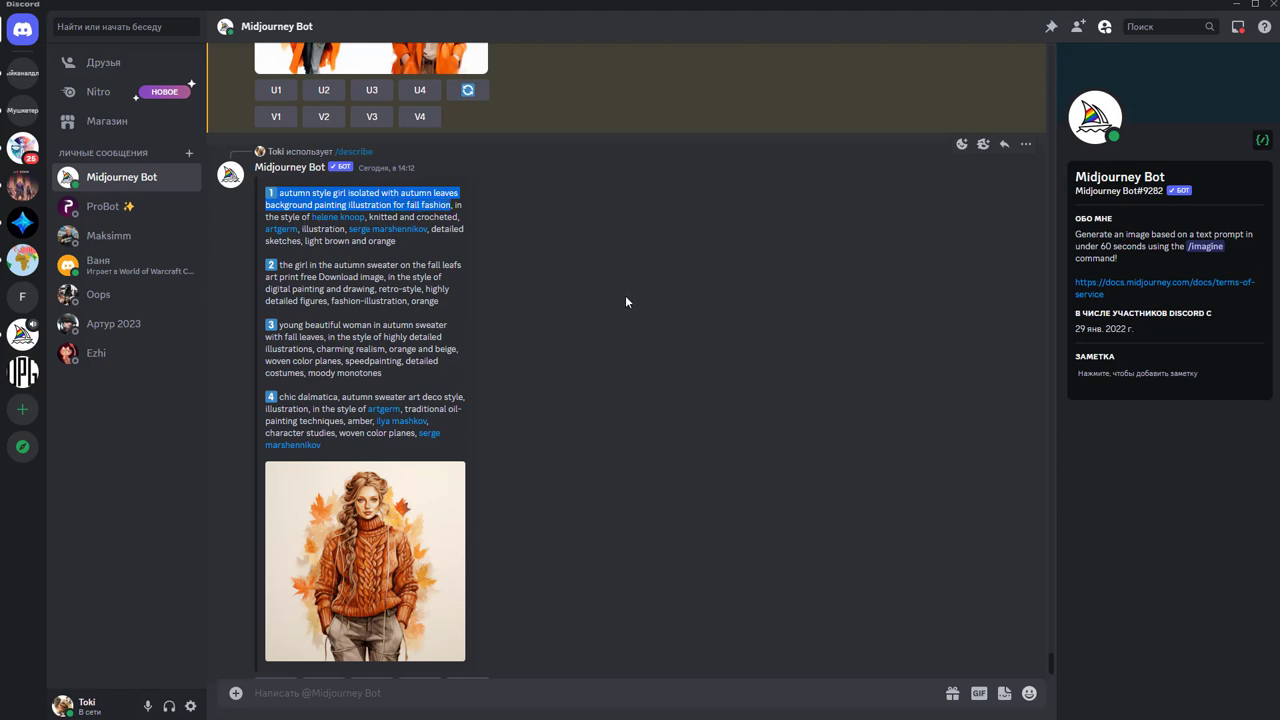
# Queue /imagine with the first described prompt plus 'knited dress', then select prompt two
pyautogui.click(415, 692)
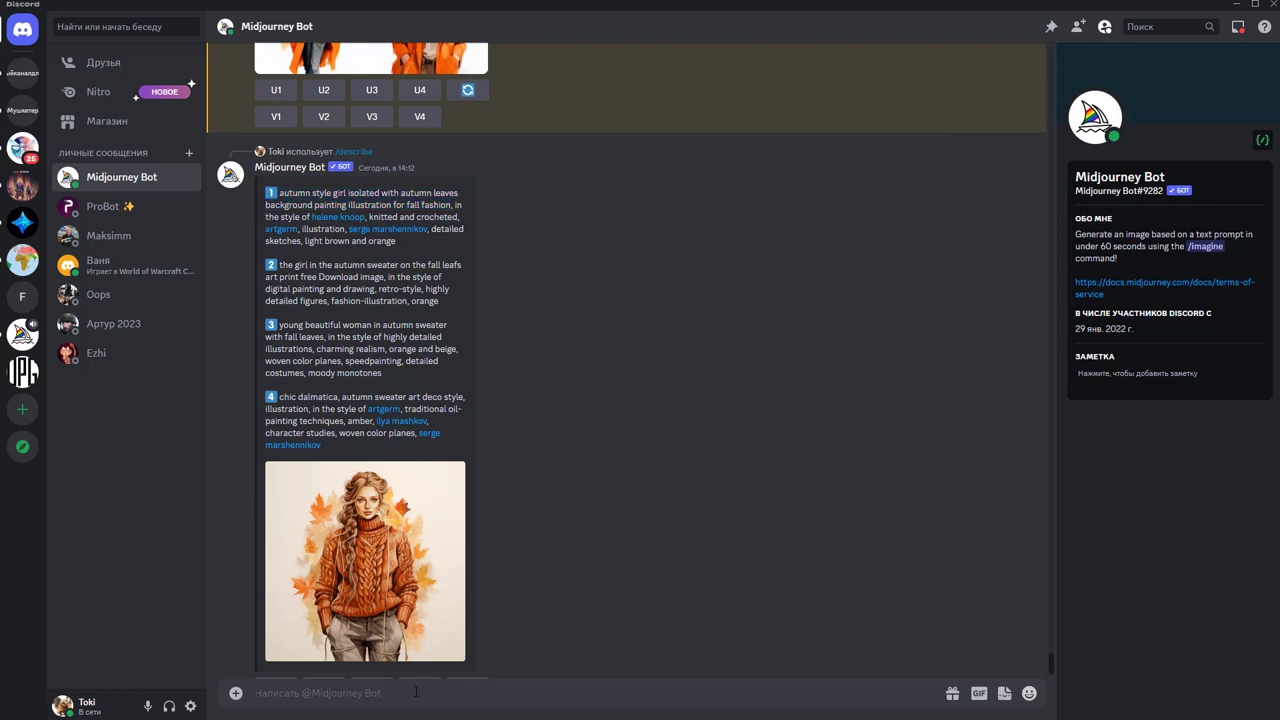
pyautogui.write('/')
pyautogui.click(453, 443)
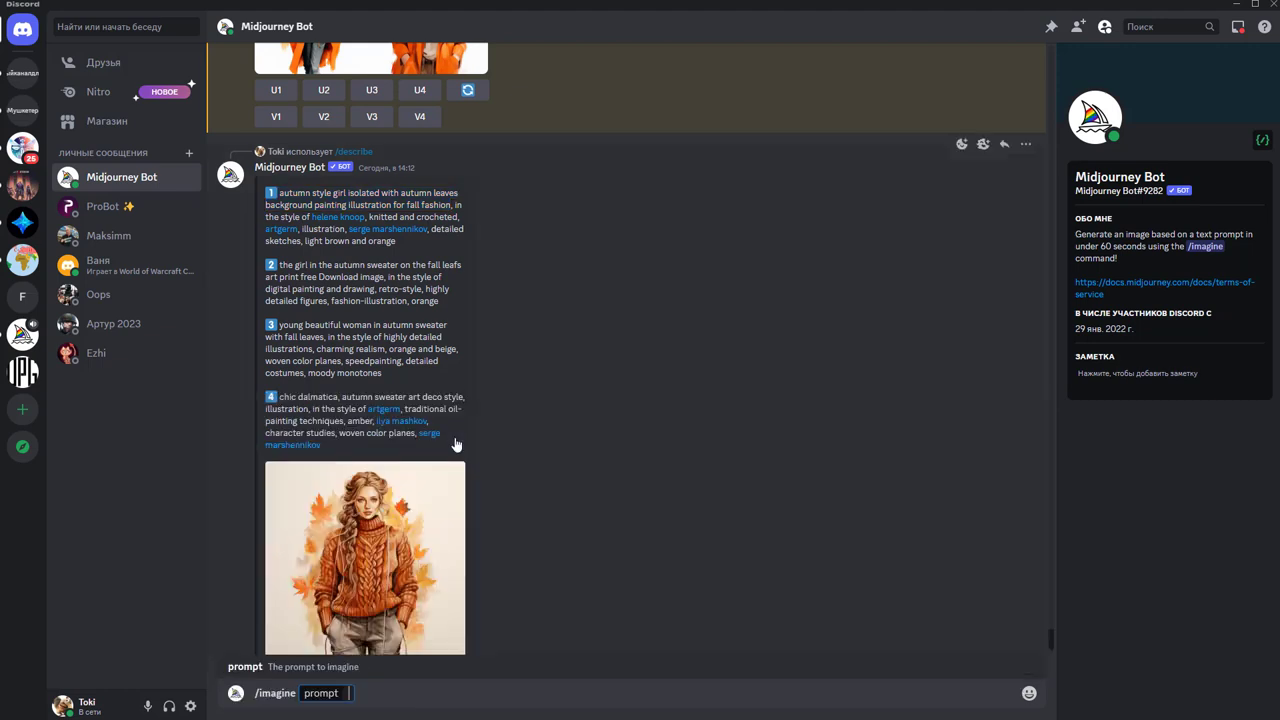
pyautogui.hotkey('ctrl', 'v')
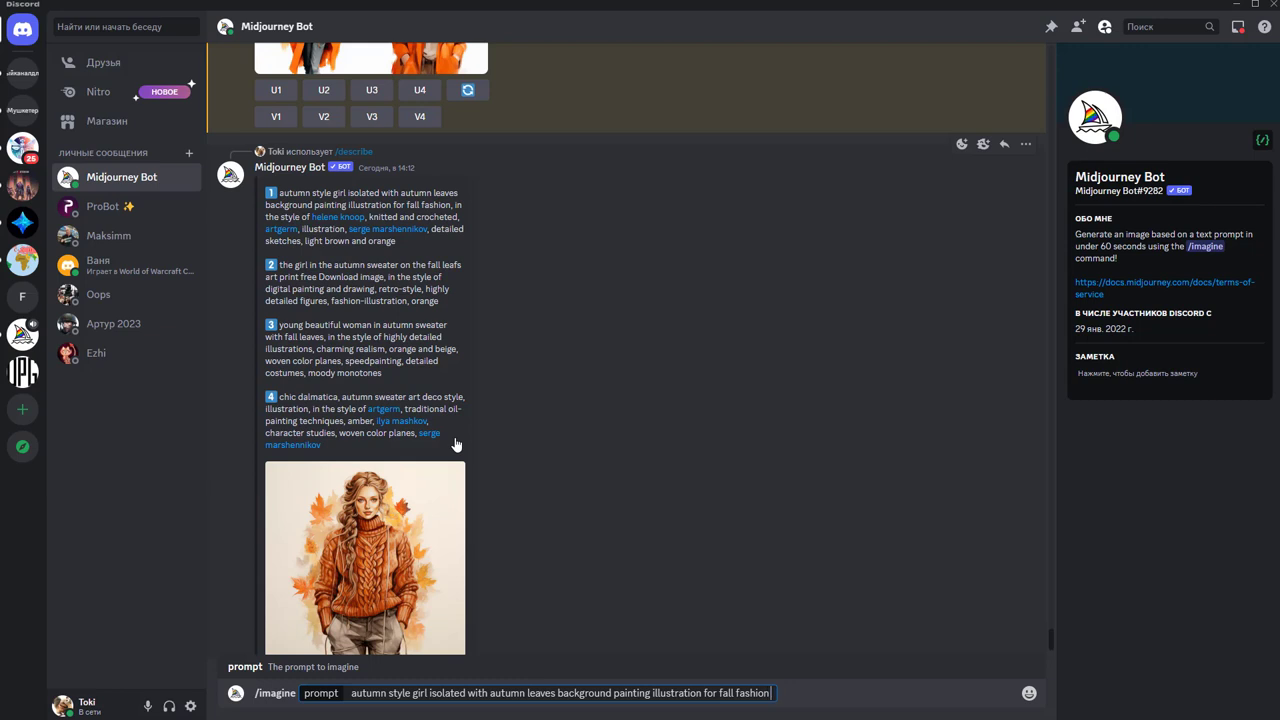
pyautogui.write(' knite')
pyautogui.write('d dress')
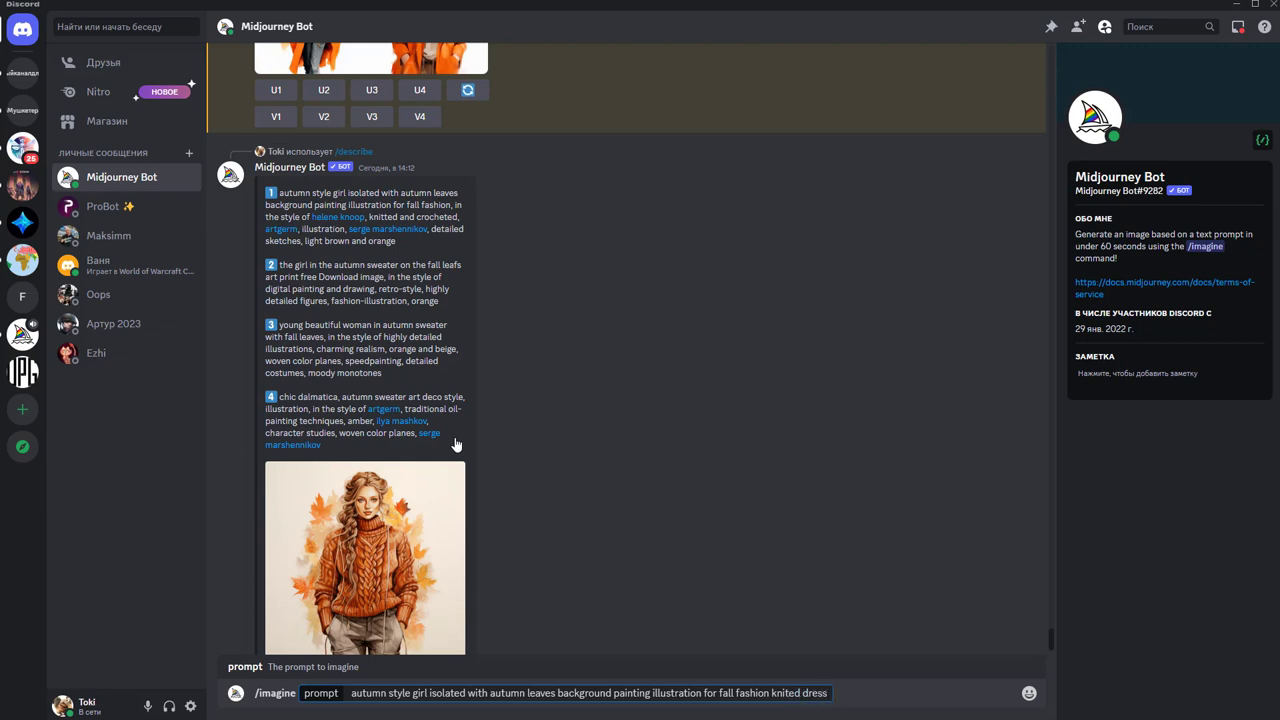
pyautogui.press('Return')
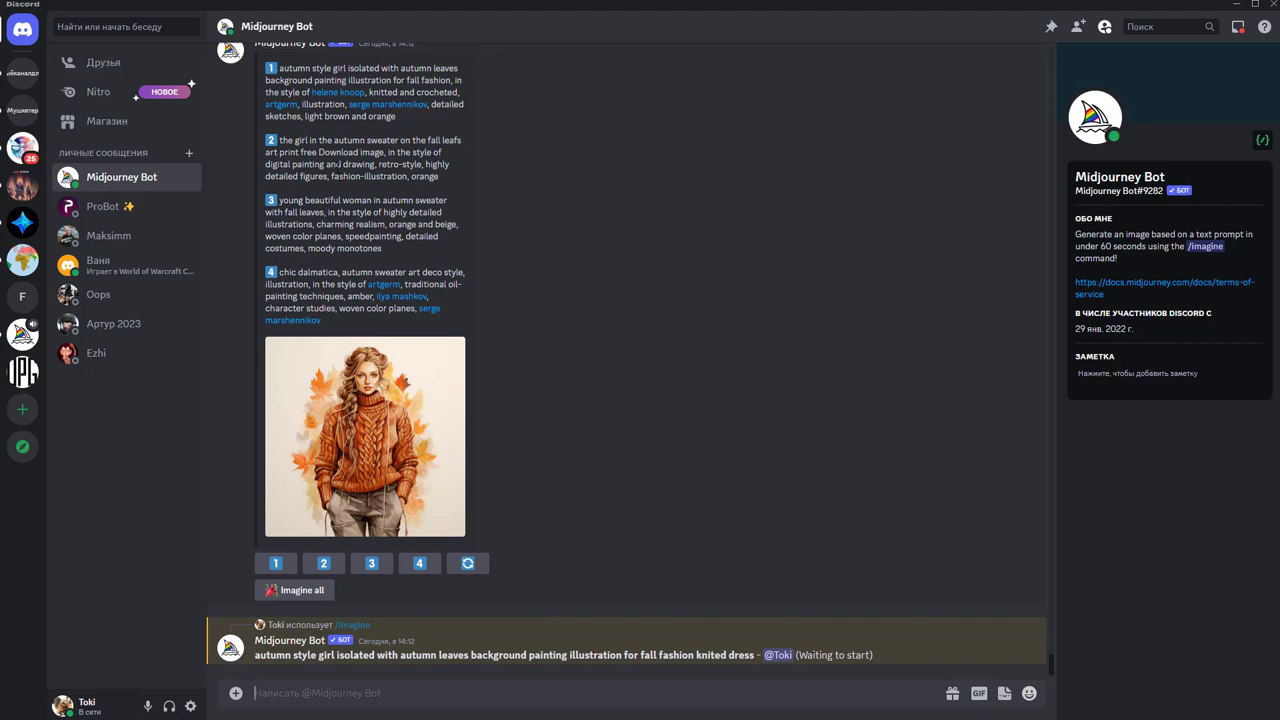
pyautogui.moveTo(281, 140); pyautogui.dragTo(410, 177)
pyautogui.hotkey('ctrl', 'c')
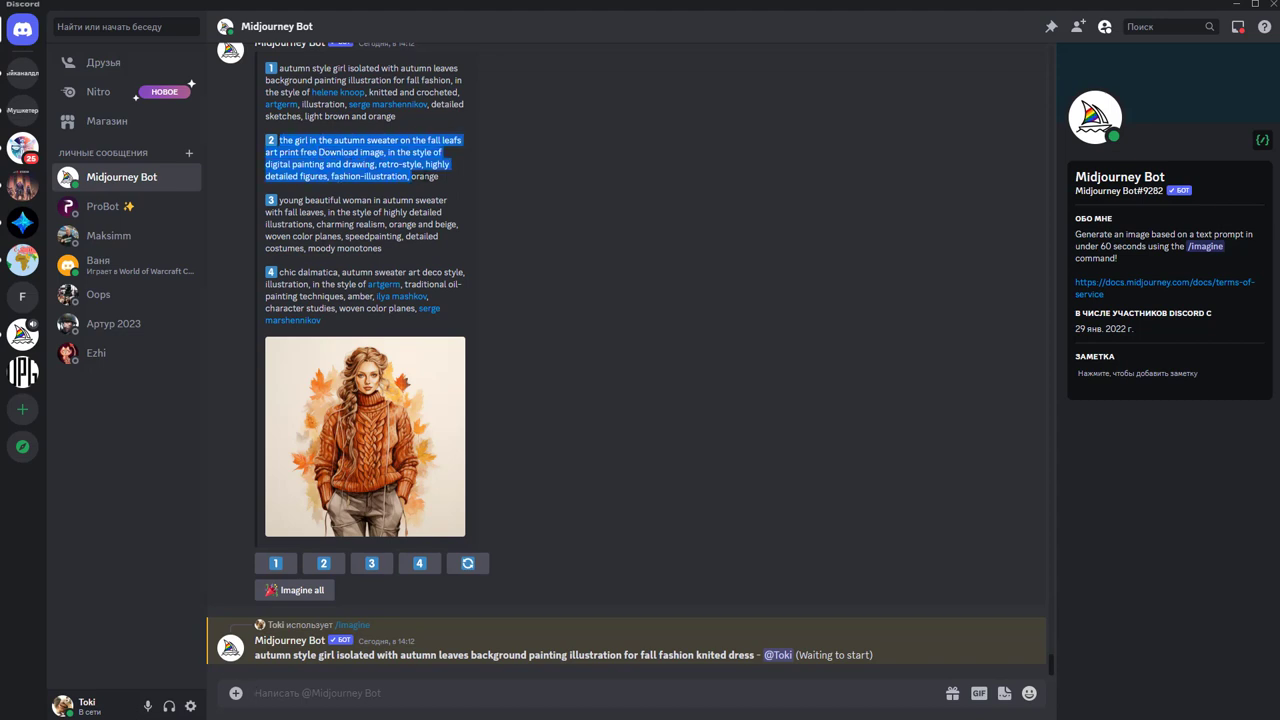
# Queue /imagine with the second described prompt, replacing 'sweater' with 'knitted dress'
pyautogui.click(365, 699)
pyautogui.write('/')
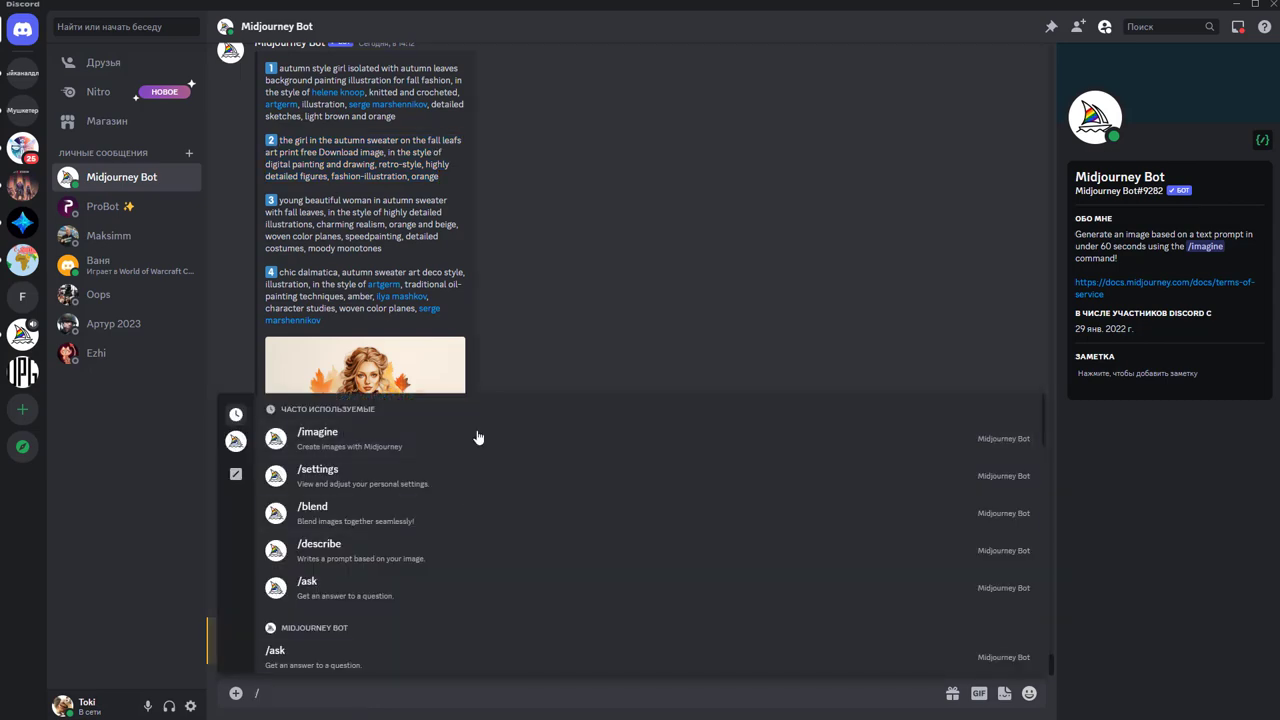
pyautogui.click(477, 437)
pyautogui.hotkey('ctrl', 'v')
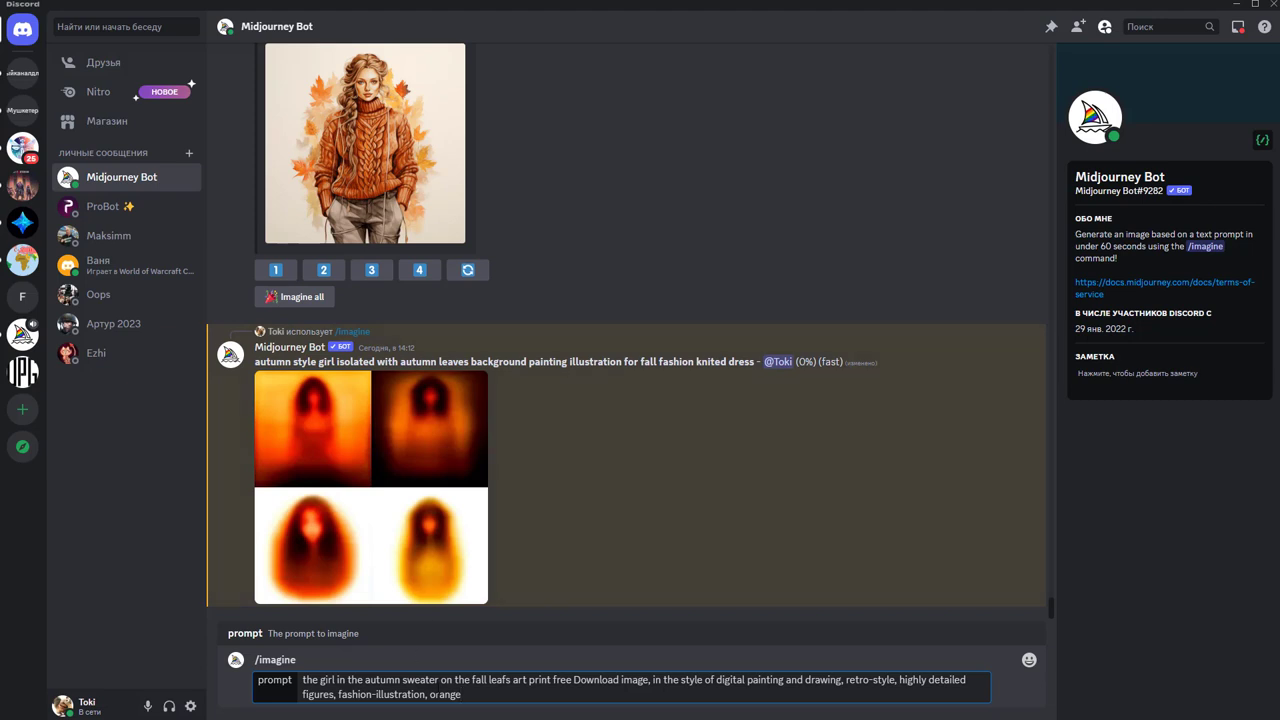
pyautogui.hotkey('shift', 'Left')
pyautogui.hotkey('shift', 'Left')
pyautogui.hotkey('shift', 'Left')
pyautogui.hotkey('shift', 'Left')
pyautogui.hotkey('shift', 'Left')
pyautogui.hotkey('shift', 'Left')
pyautogui.write('dre')
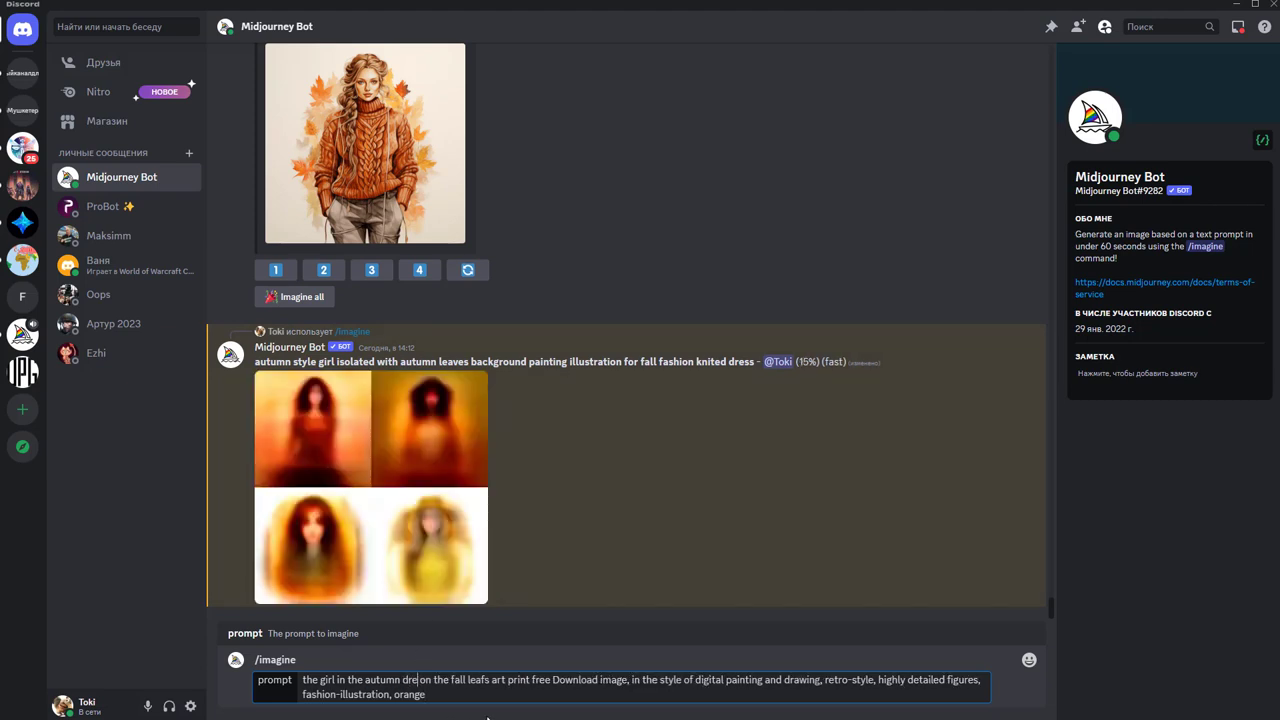
pyautogui.write('ss')
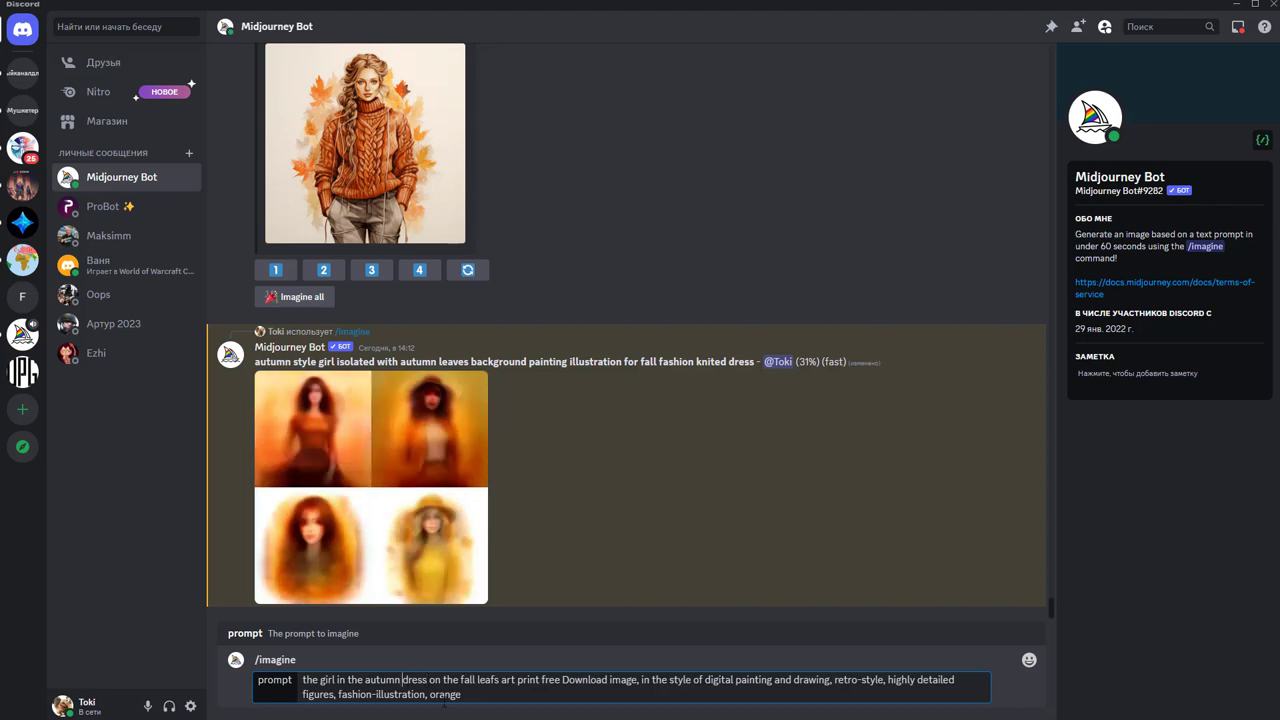
pyautogui.write('knitted')
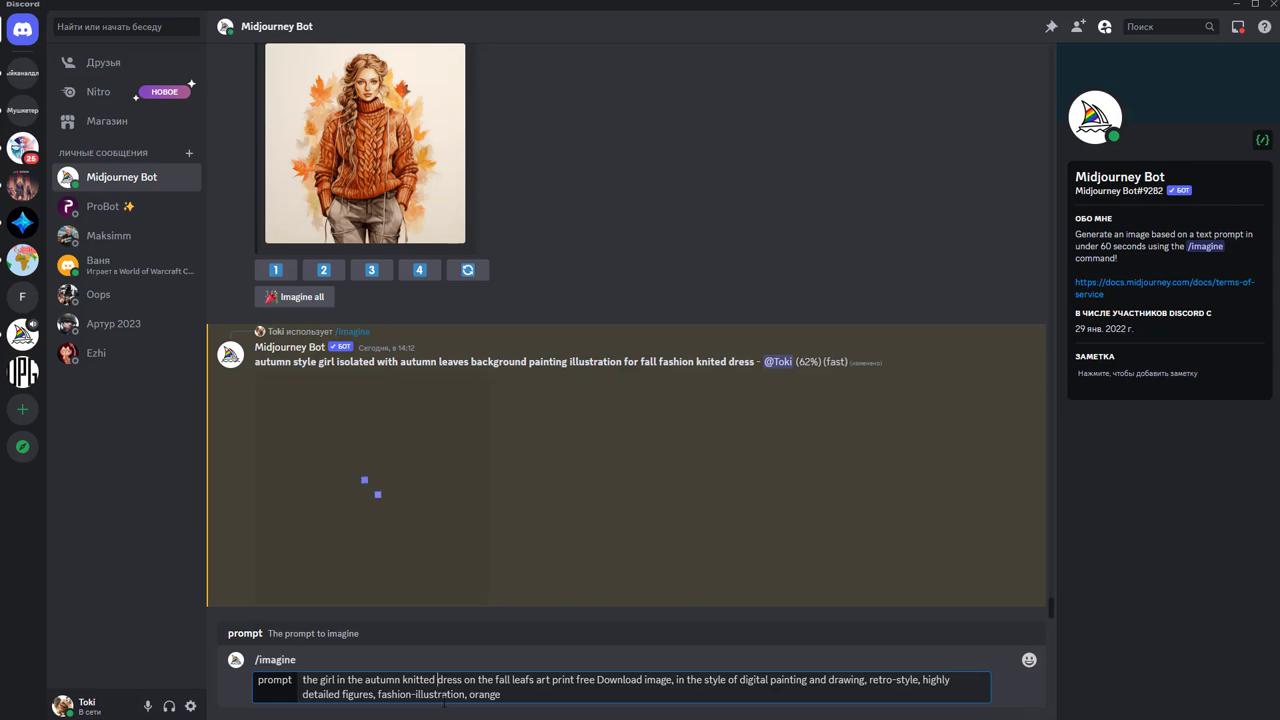
pyautogui.press('Return')
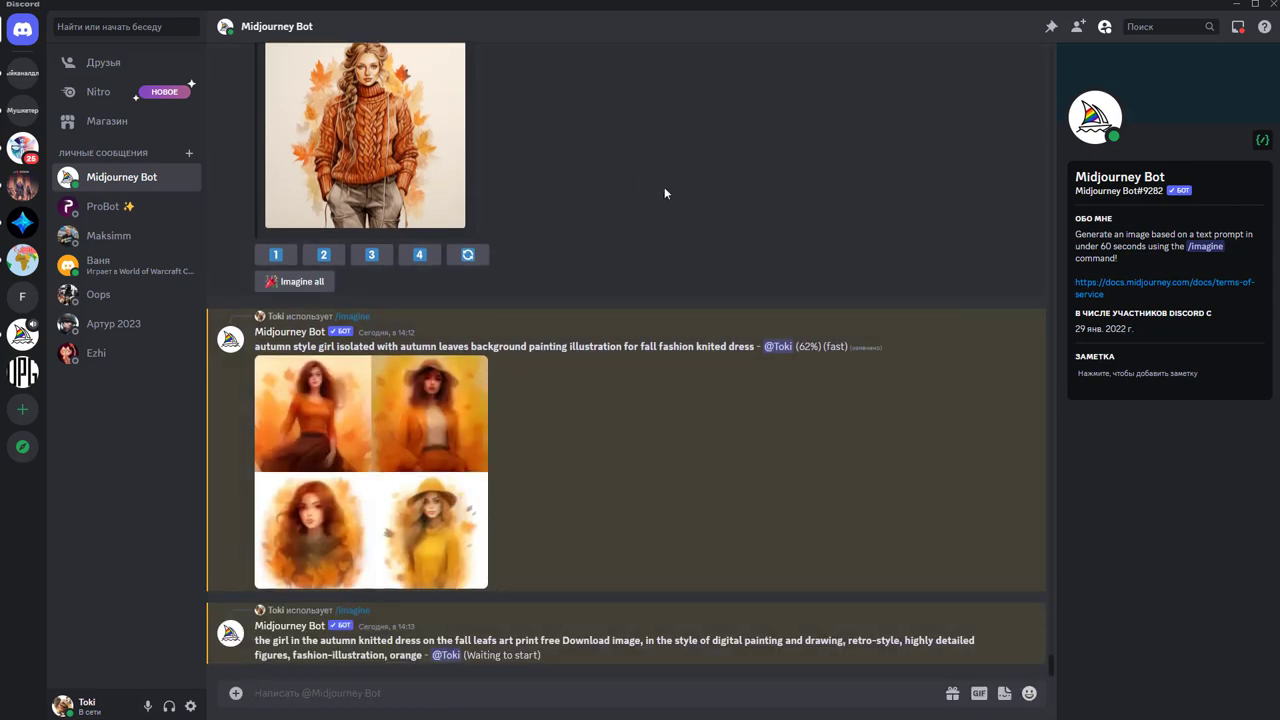
# Preview the fashion sketch and autumn style girl grids, then select the autumn style girl prompt
pyautogui.scroll(5, 724, 206)
pyautogui.scroll(5, 689, 313)
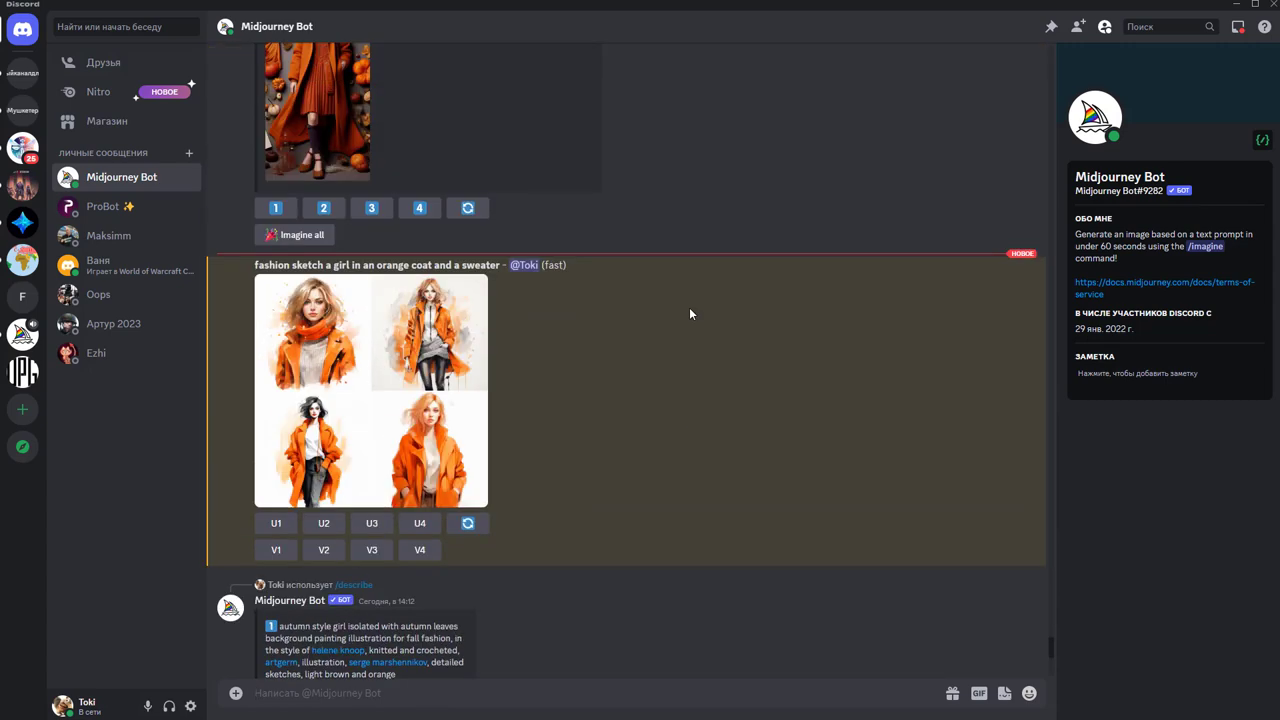
pyautogui.click(365, 357)
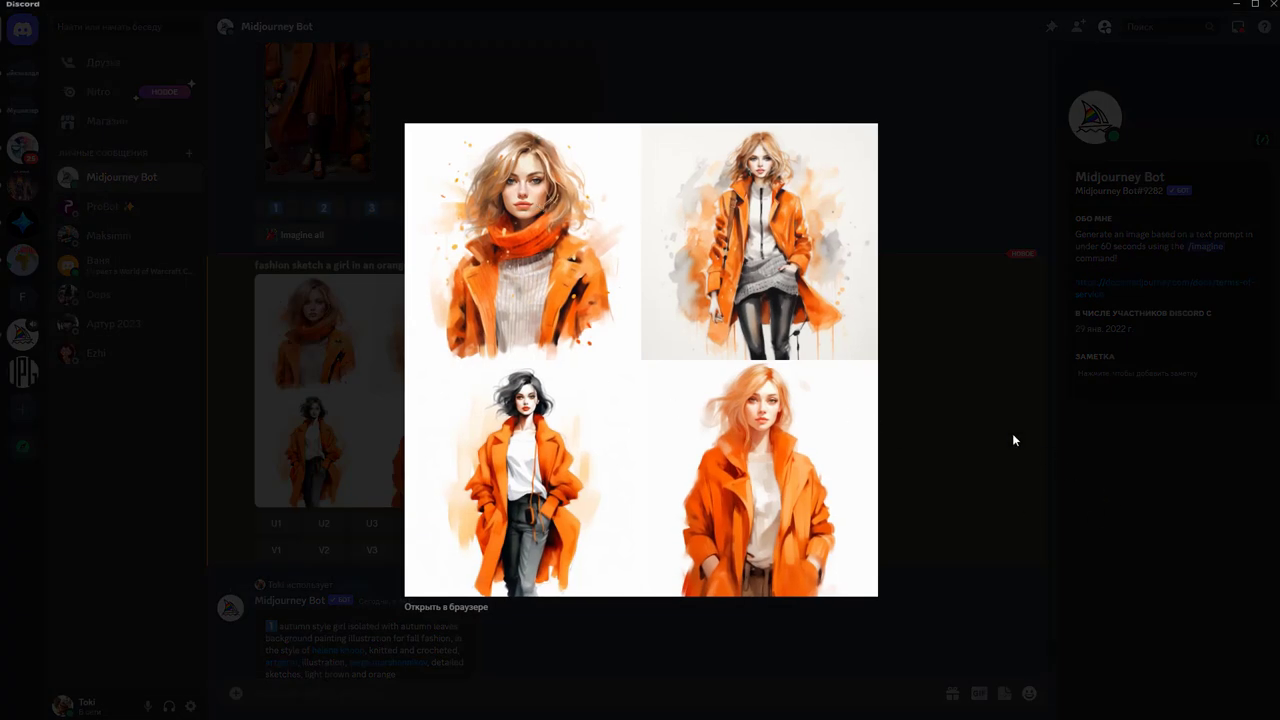
pyautogui.click(933, 408)
pyautogui.scroll(-5, 531, 334)
pyautogui.scroll(-3, 531, 334)
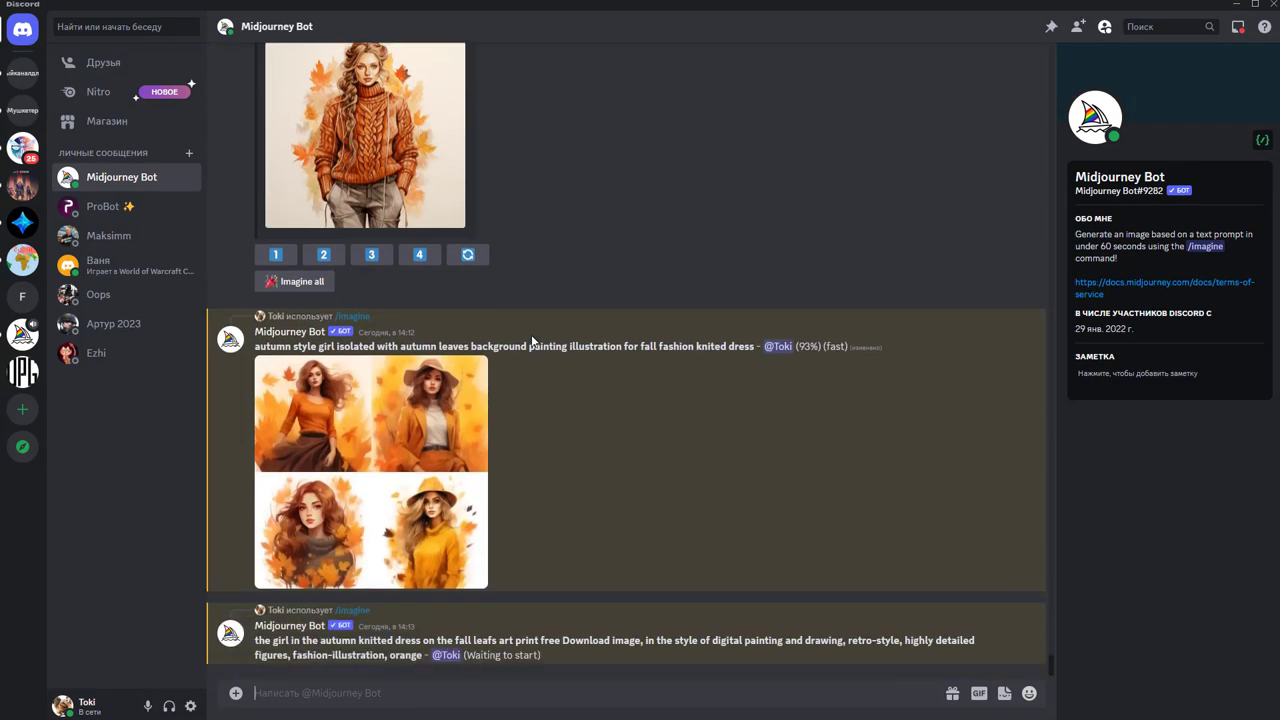
pyautogui.scroll(-3, 538, 328)
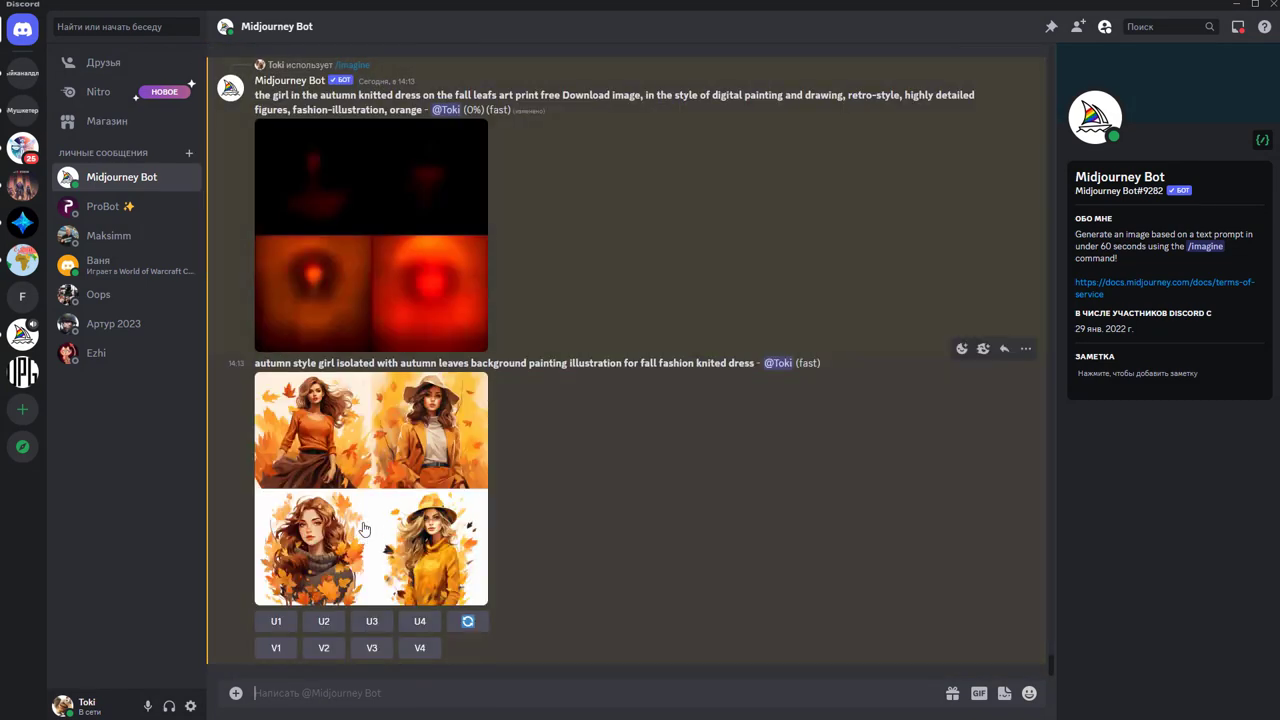
pyautogui.click(368, 546)
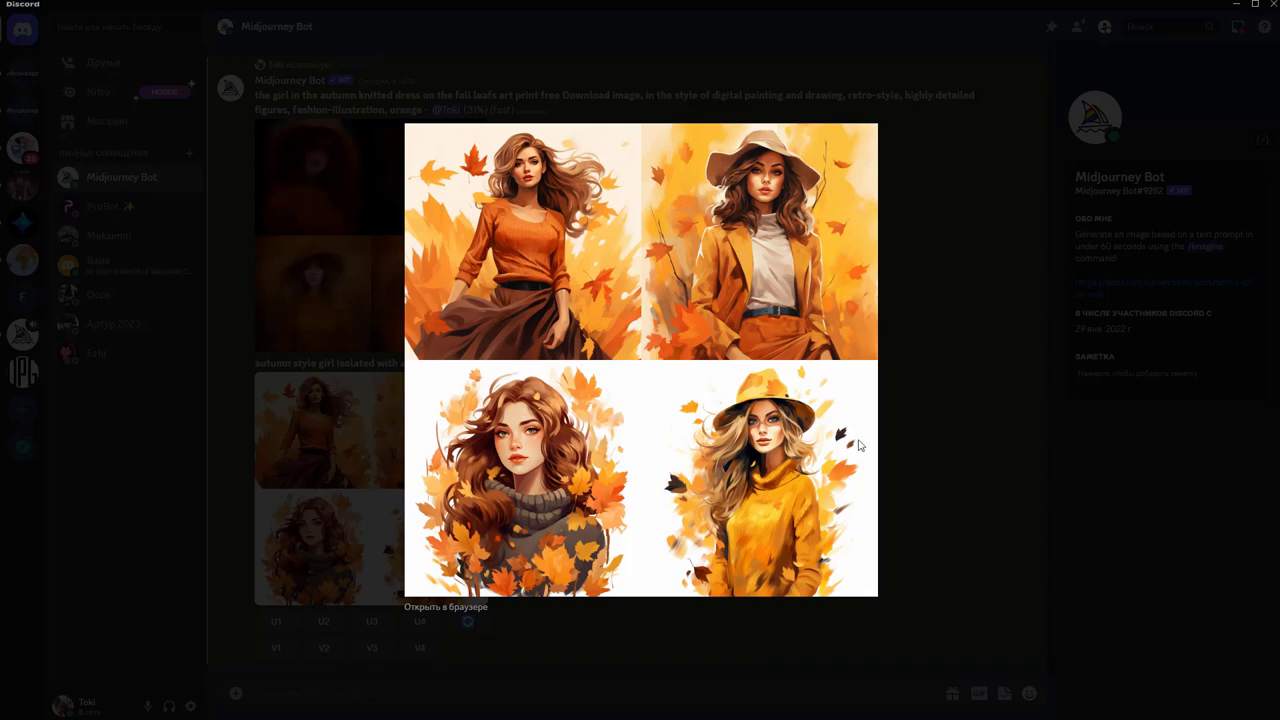
pyautogui.click(683, 614)
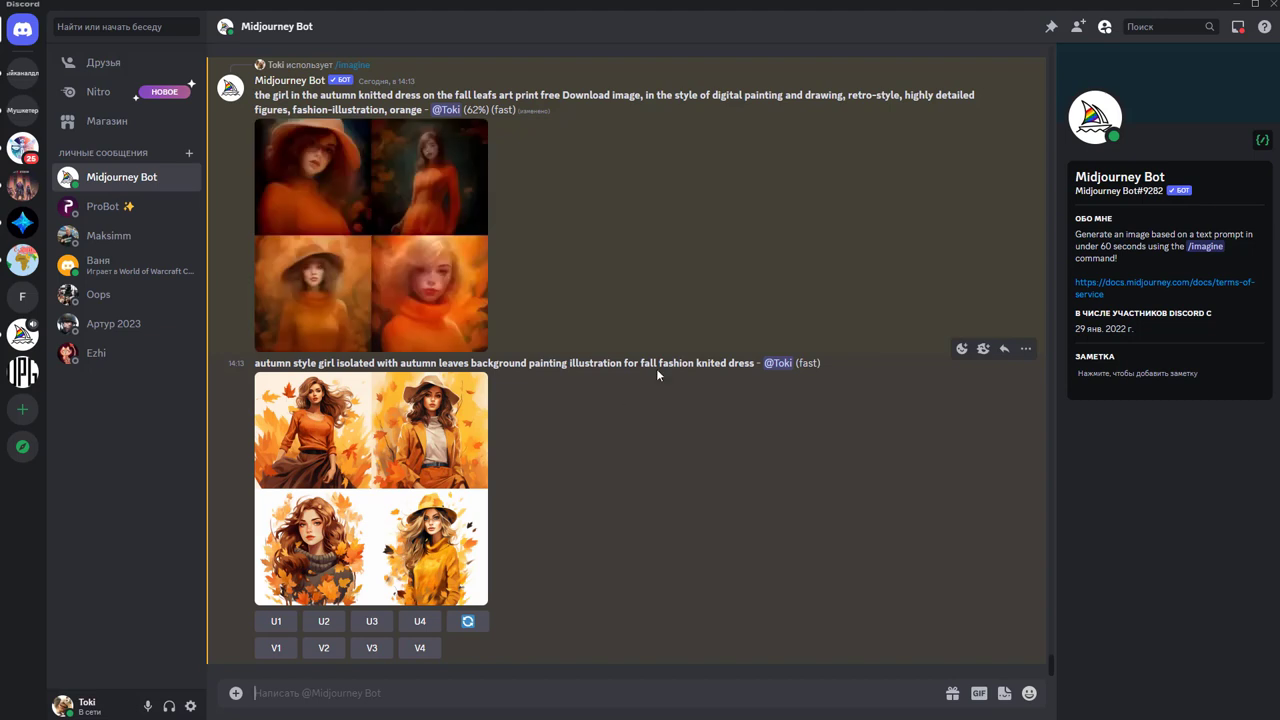
pyautogui.moveTo(755, 364); pyautogui.dragTo(254, 364)
pyautogui.hotkey('ctrl', 'c')
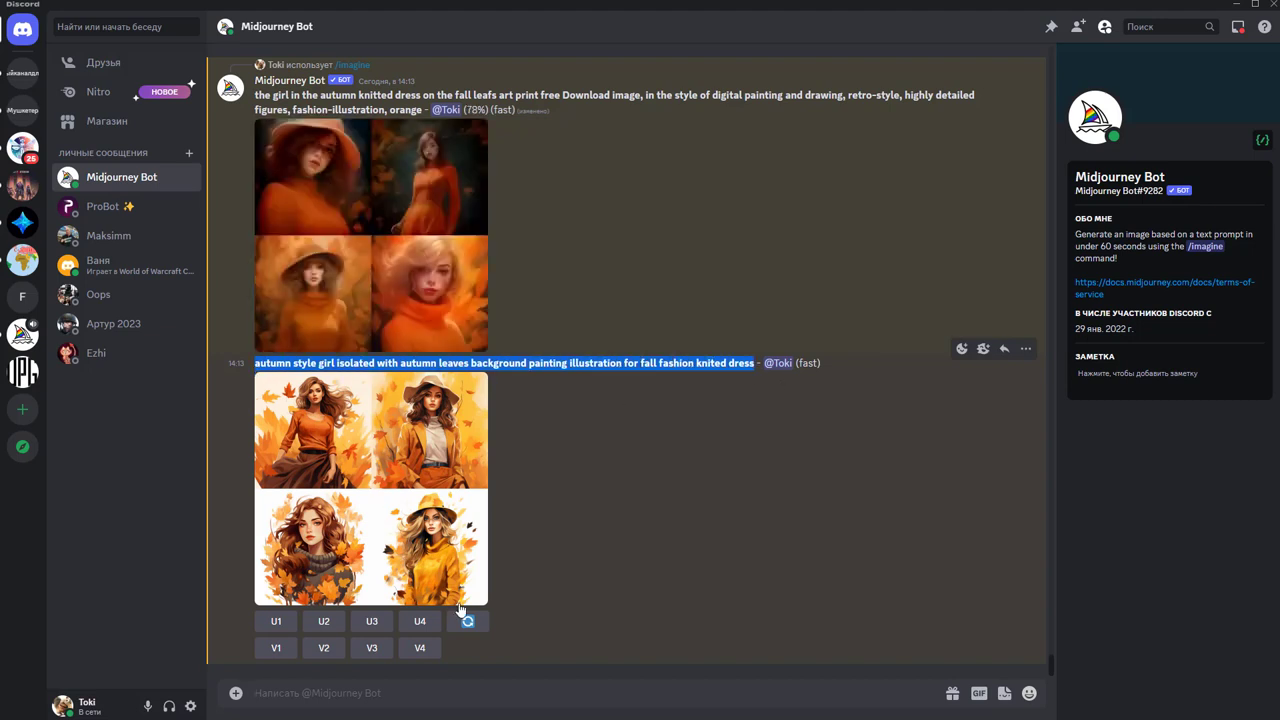
# Queue /imagine 'fashion sketch autumn style girl painting illustration for fall fashion knited dress'
pyautogui.click(343, 690)
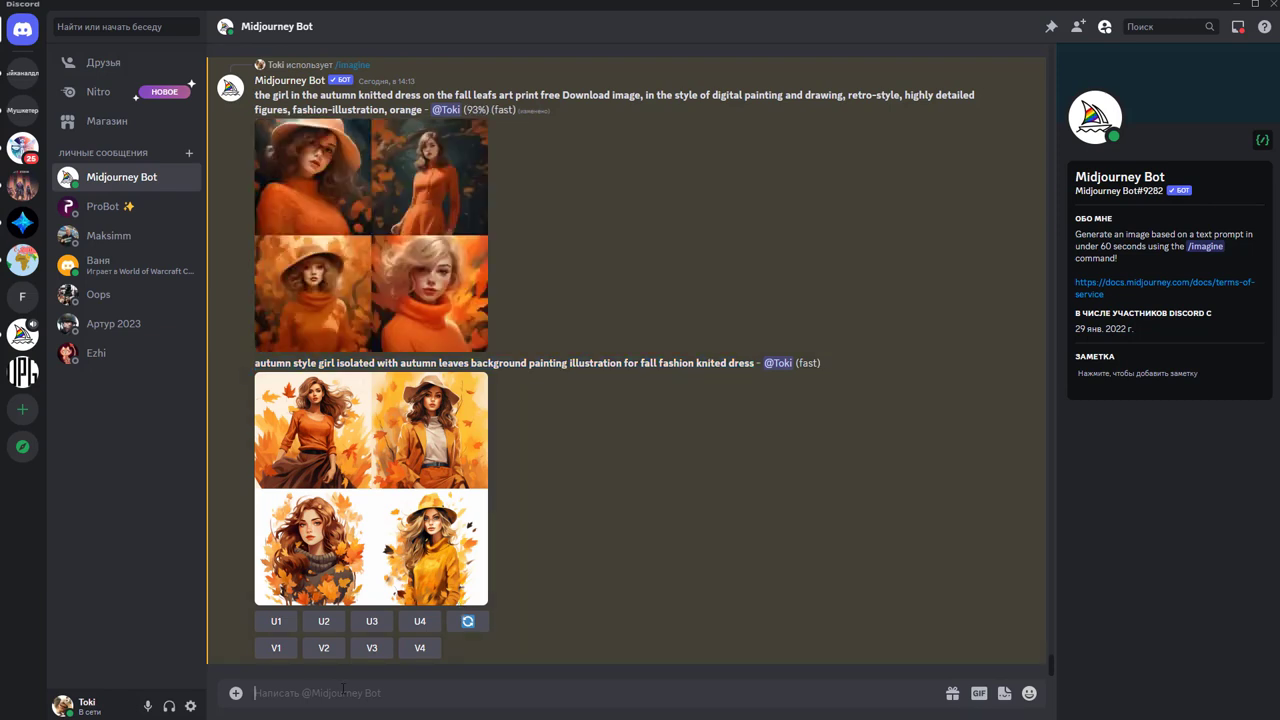
pyautogui.write('/')
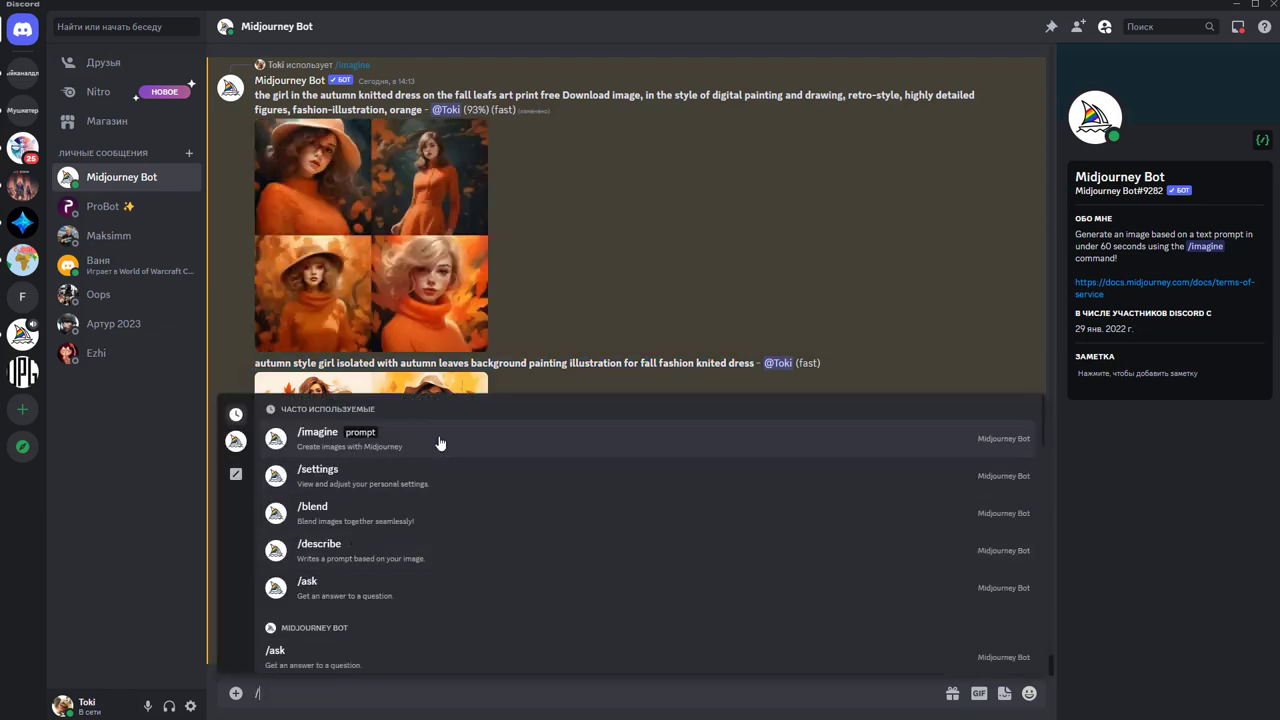
pyautogui.click(440, 441)
pyautogui.hotkey('ctrl', 'v')
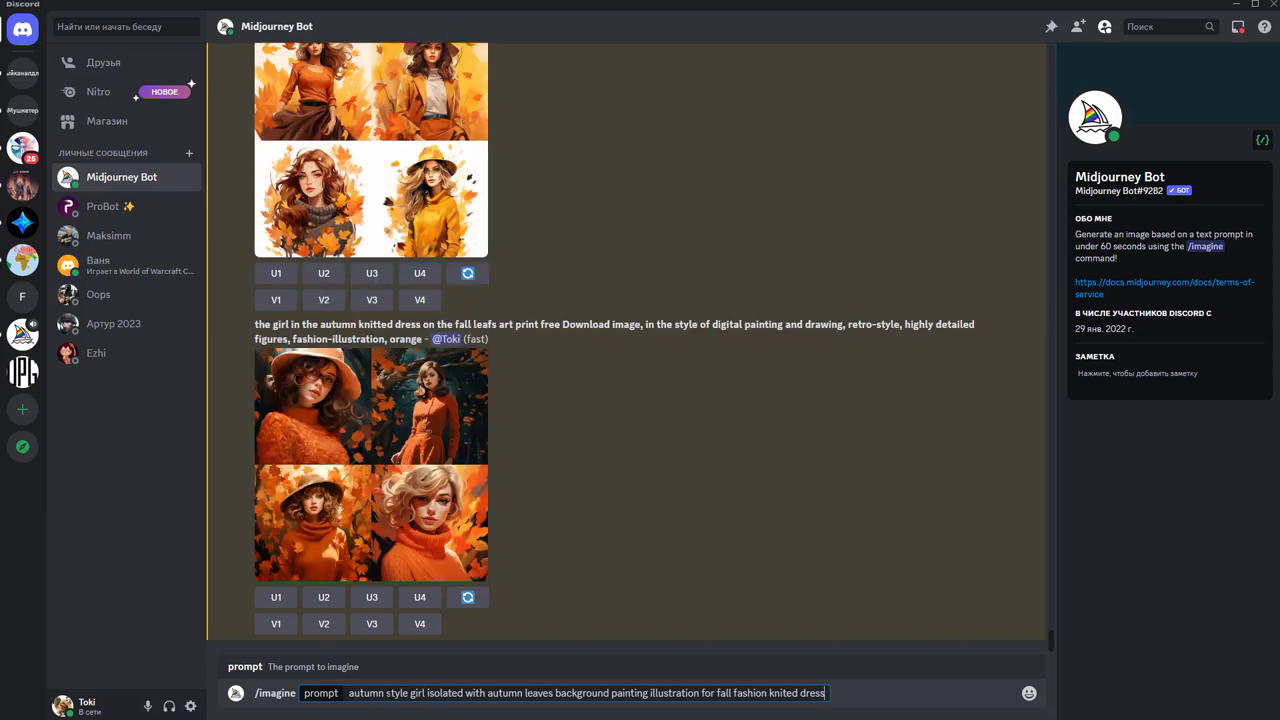
pyautogui.press('Home')
pyautogui.write('fashion s')
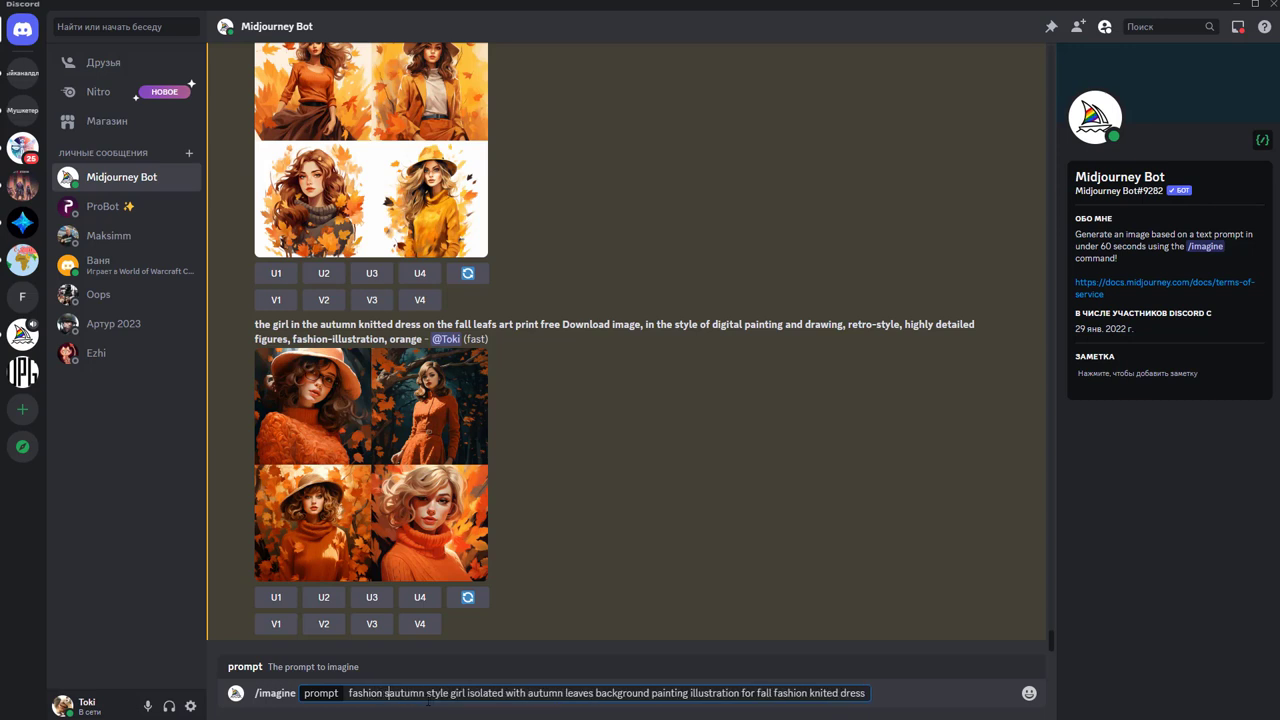
pyautogui.write('ketch')
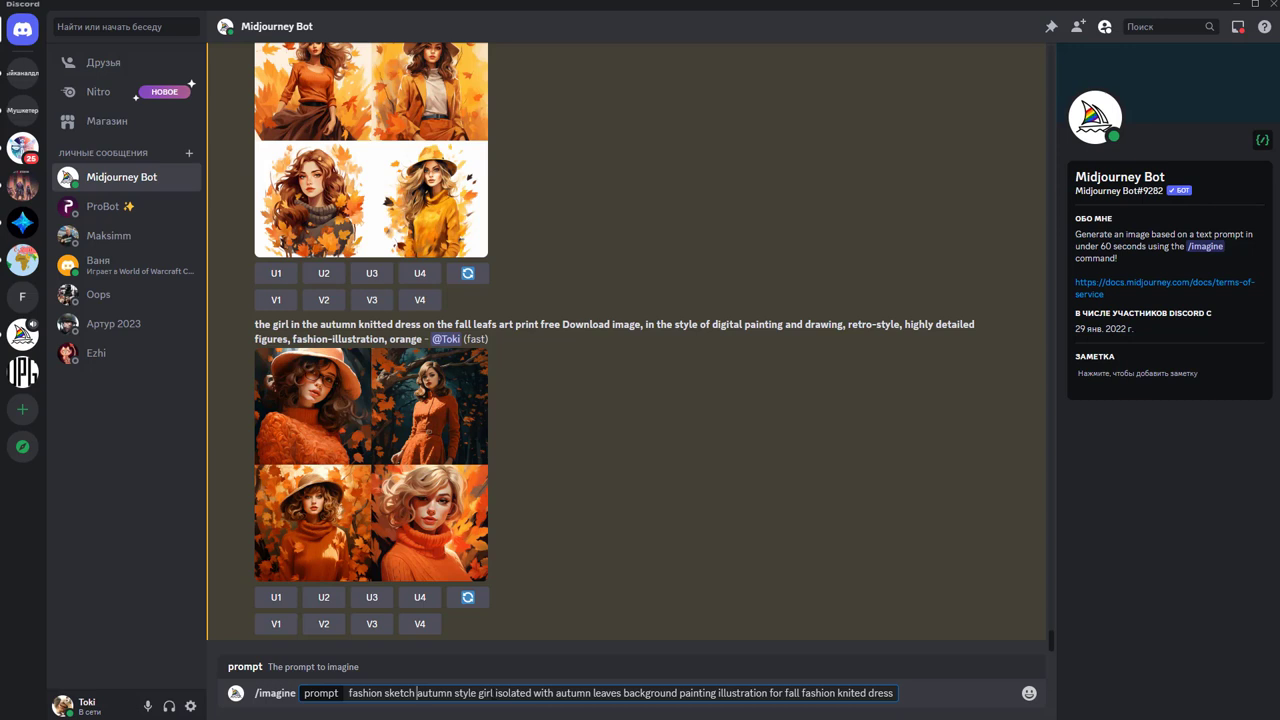
pyautogui.moveTo(495, 693); pyautogui.dragTo(680, 712)
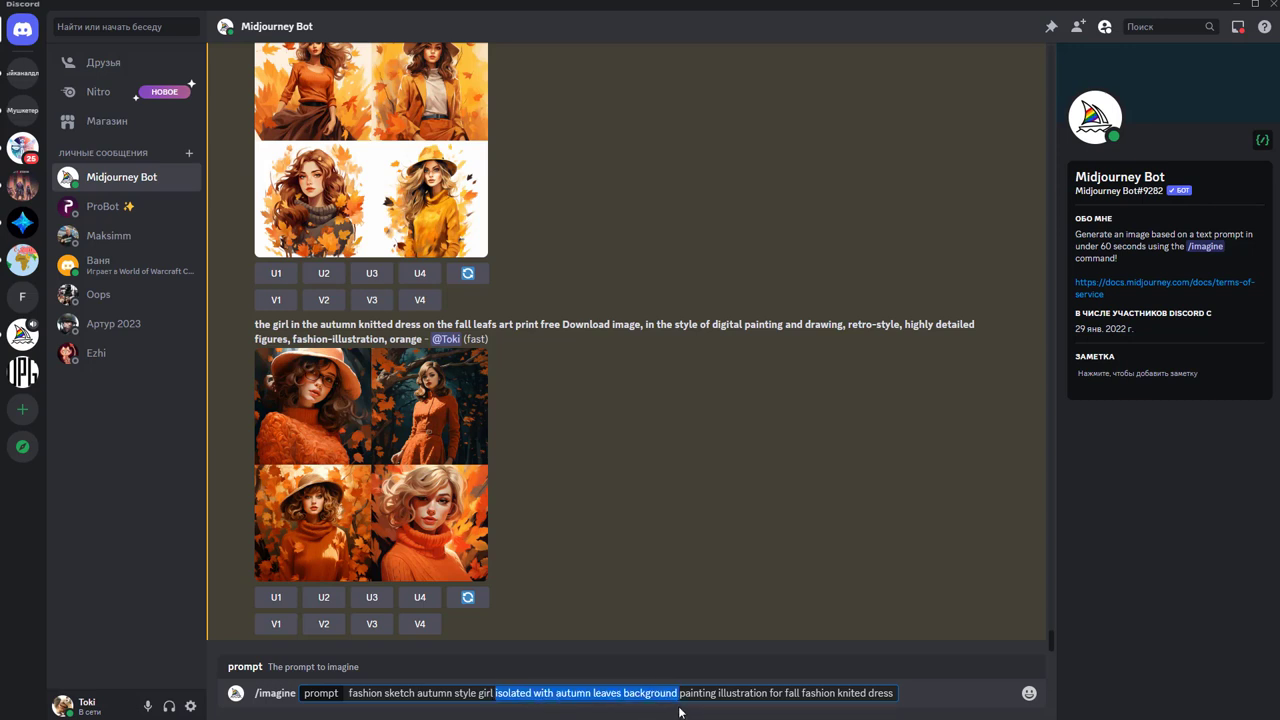
pyautogui.press('BackSpace')
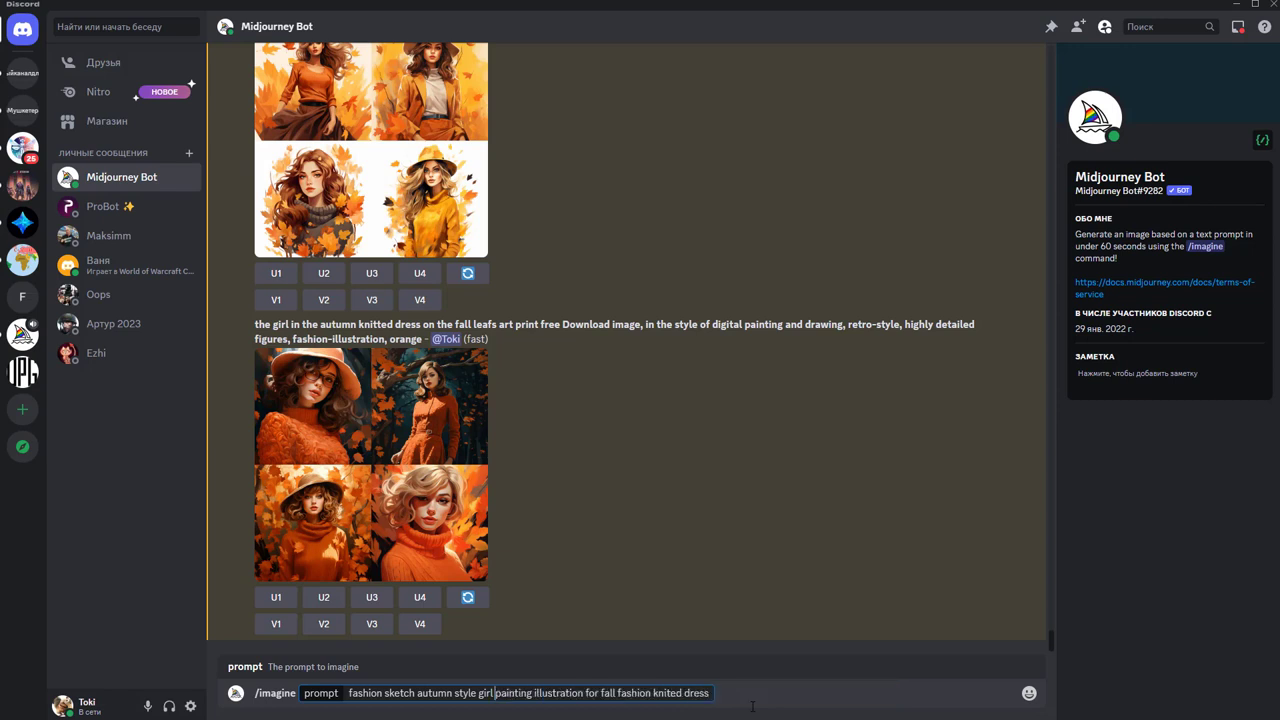
pyautogui.press('Return')
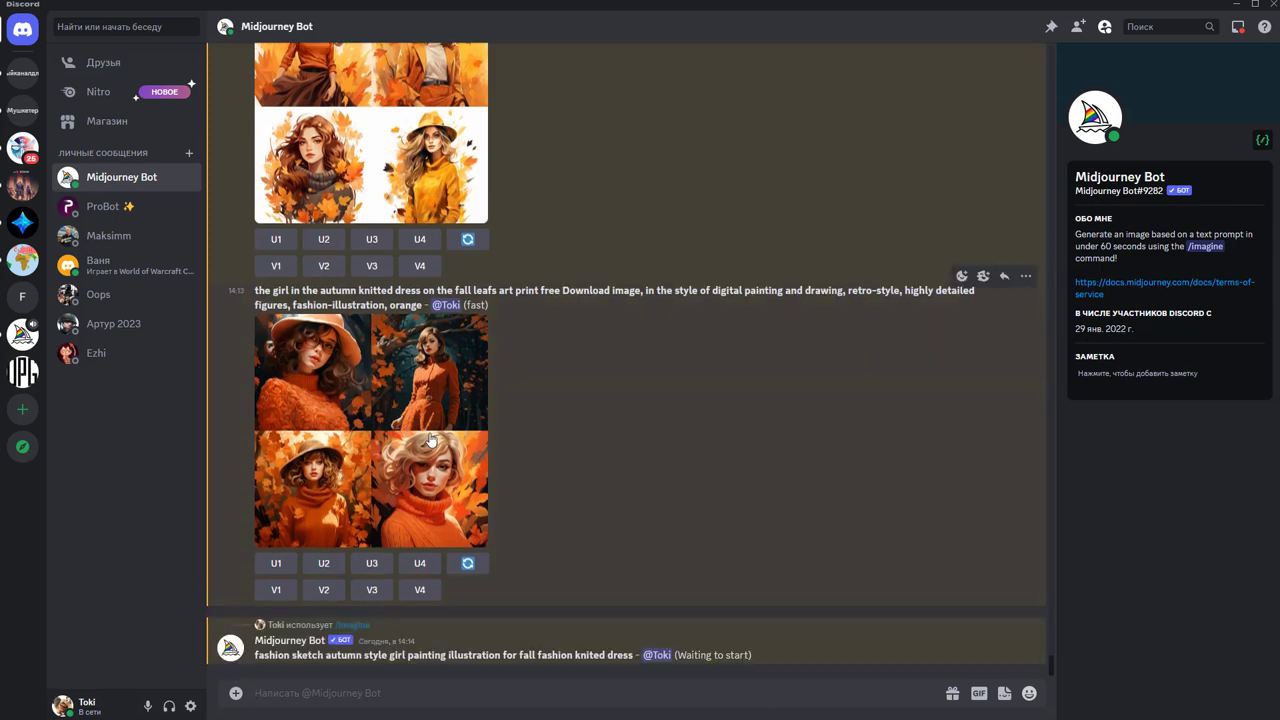
# Preview the knitted-dress and new fashion sketch grids, then select the fashion sketch prompt text
pyautogui.click(430, 424)
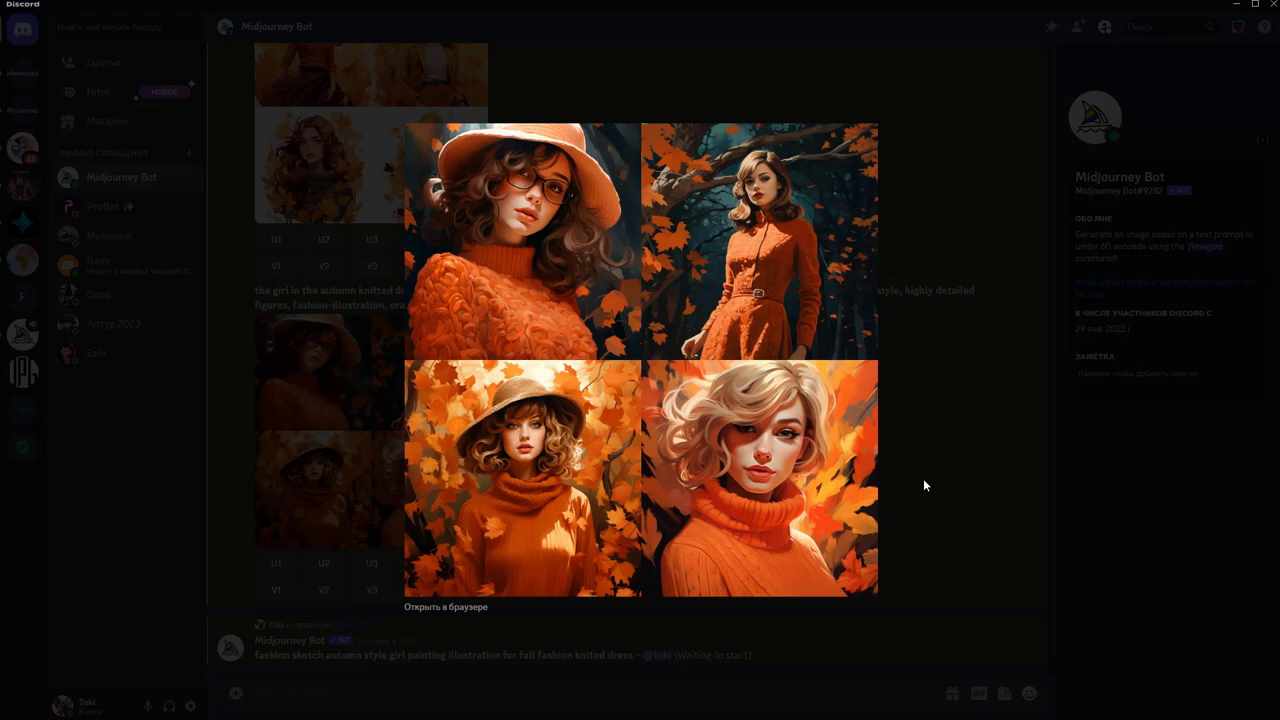
pyautogui.click(924, 479)
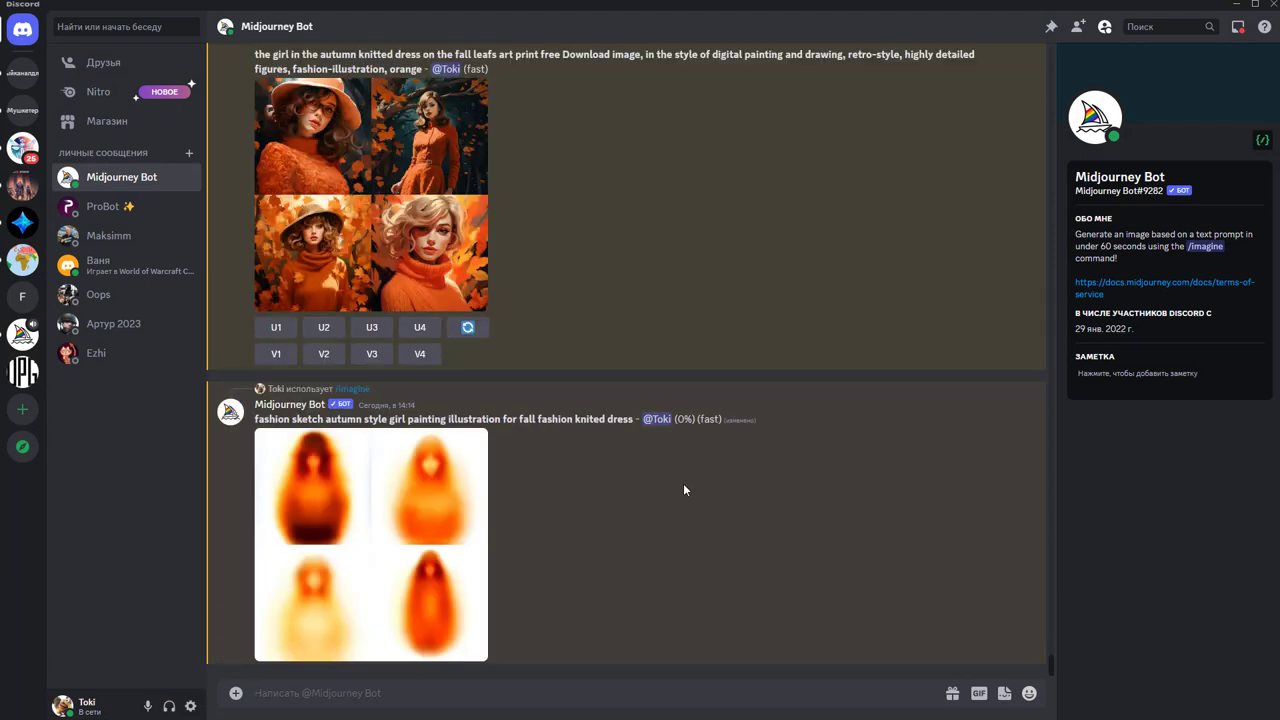
pyautogui.click(396, 274)
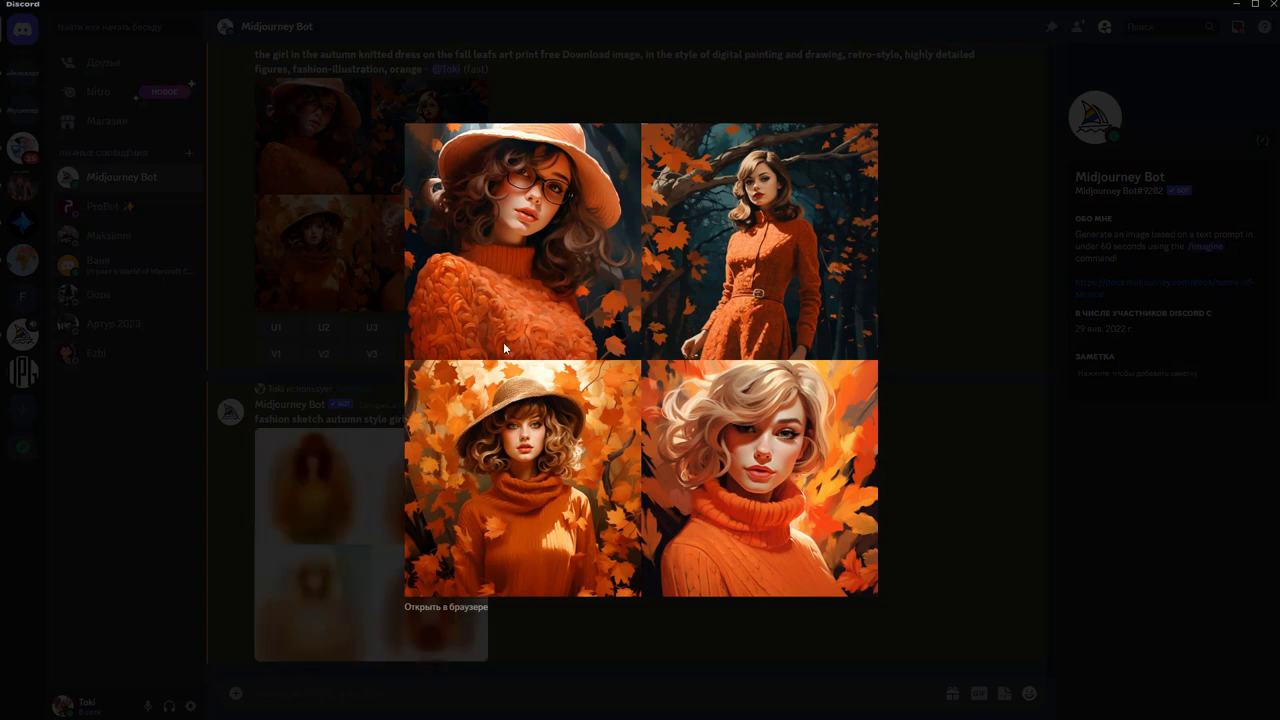
pyautogui.click(894, 380)
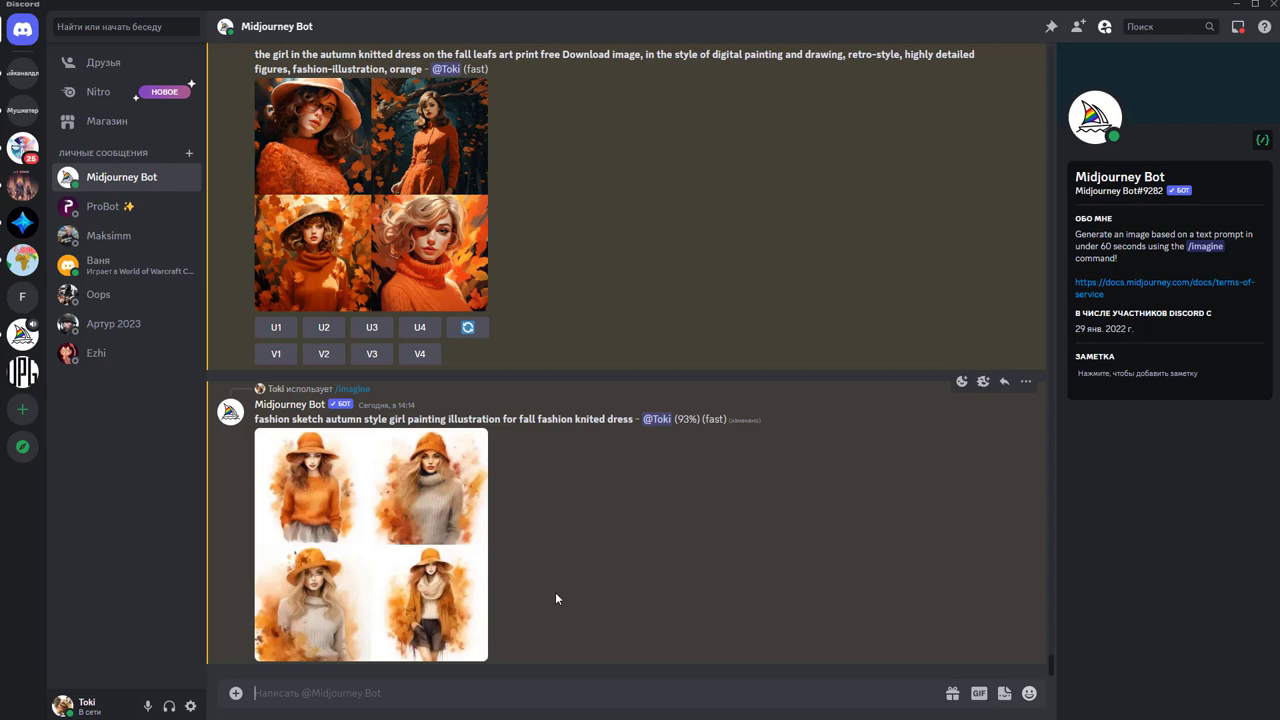
pyautogui.click(480, 550)
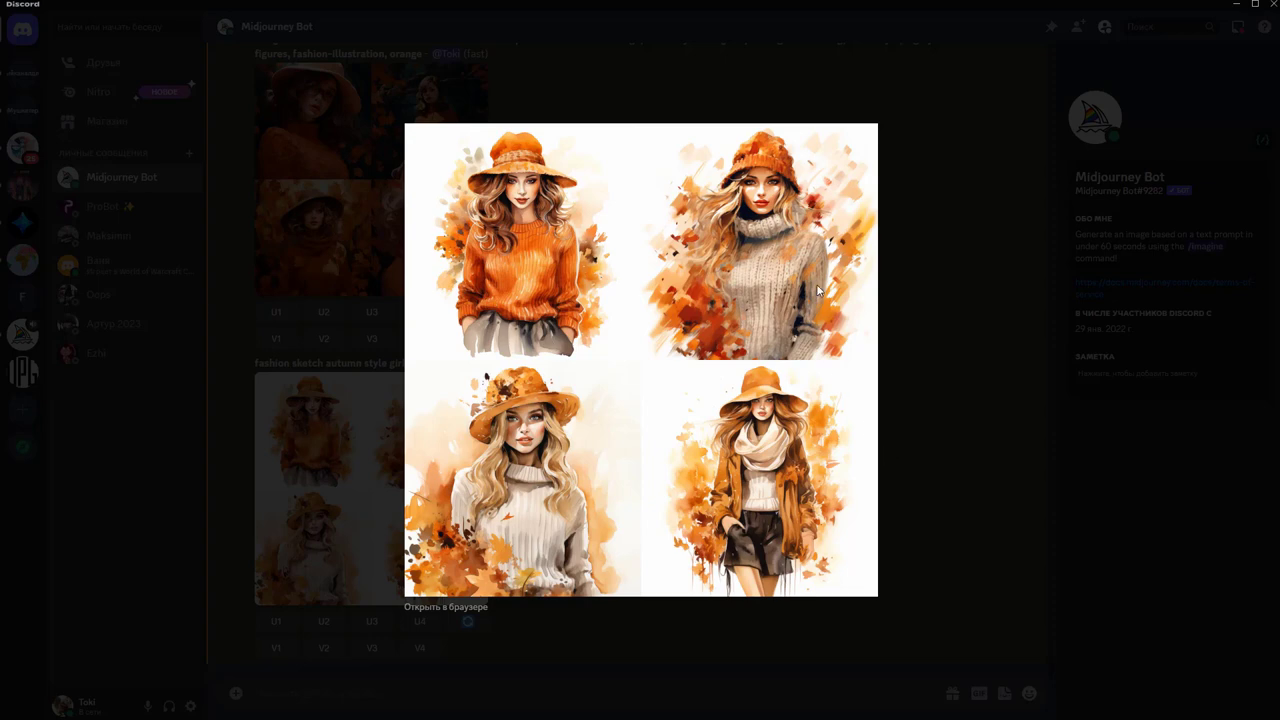
pyautogui.click(700, 620)
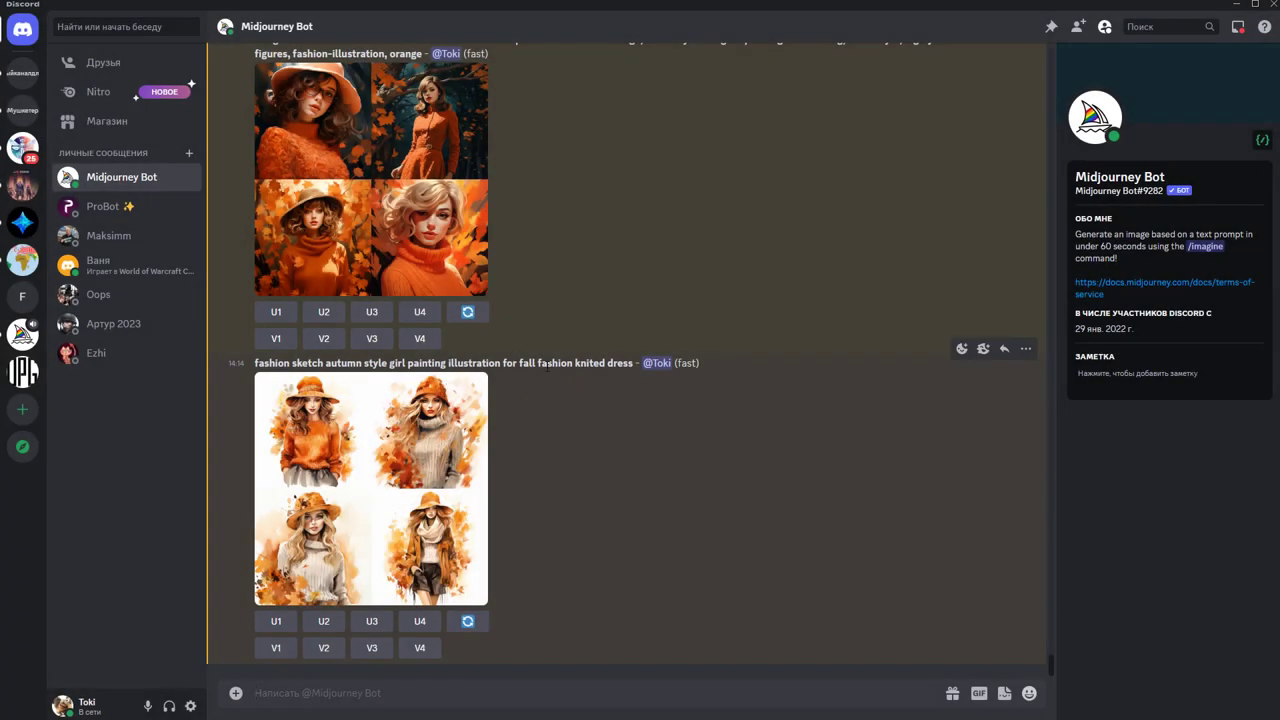
pyautogui.moveTo(636, 360); pyautogui.dragTo(254, 362)
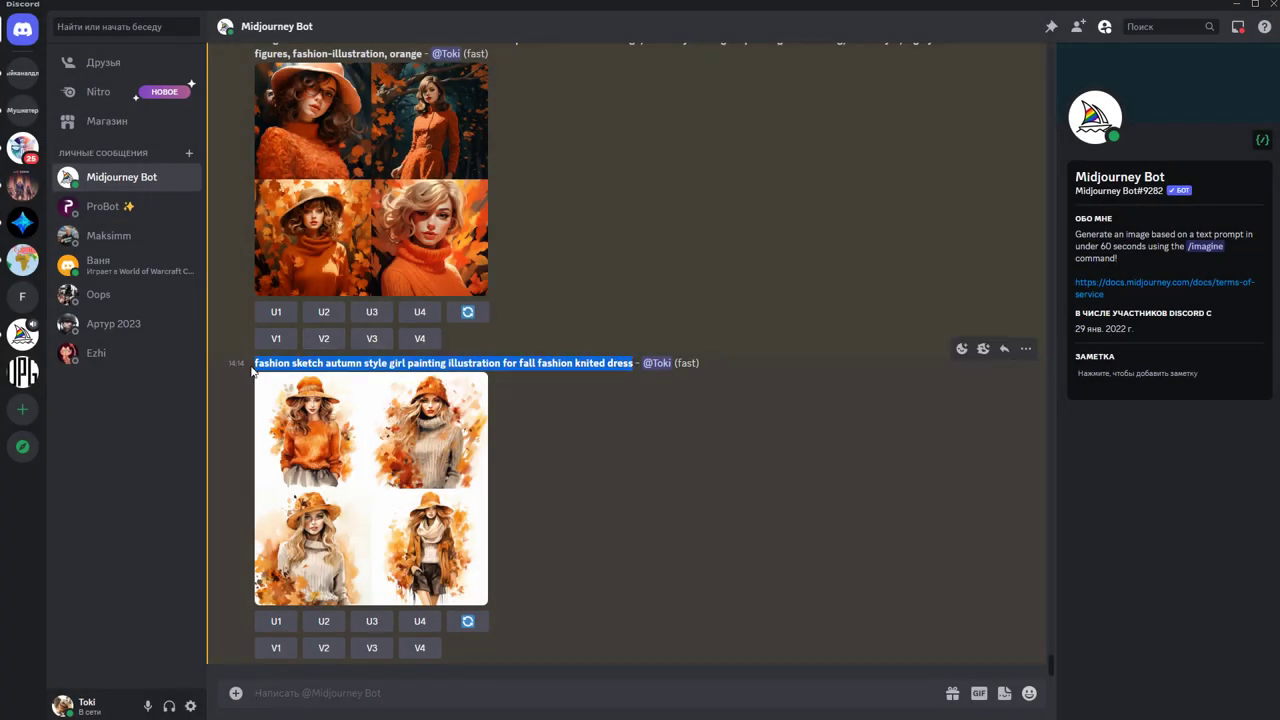
# Resubmit the copied prompt three times with /imagine to generate three more Midjourney grids
pyautogui.click(320, 695)
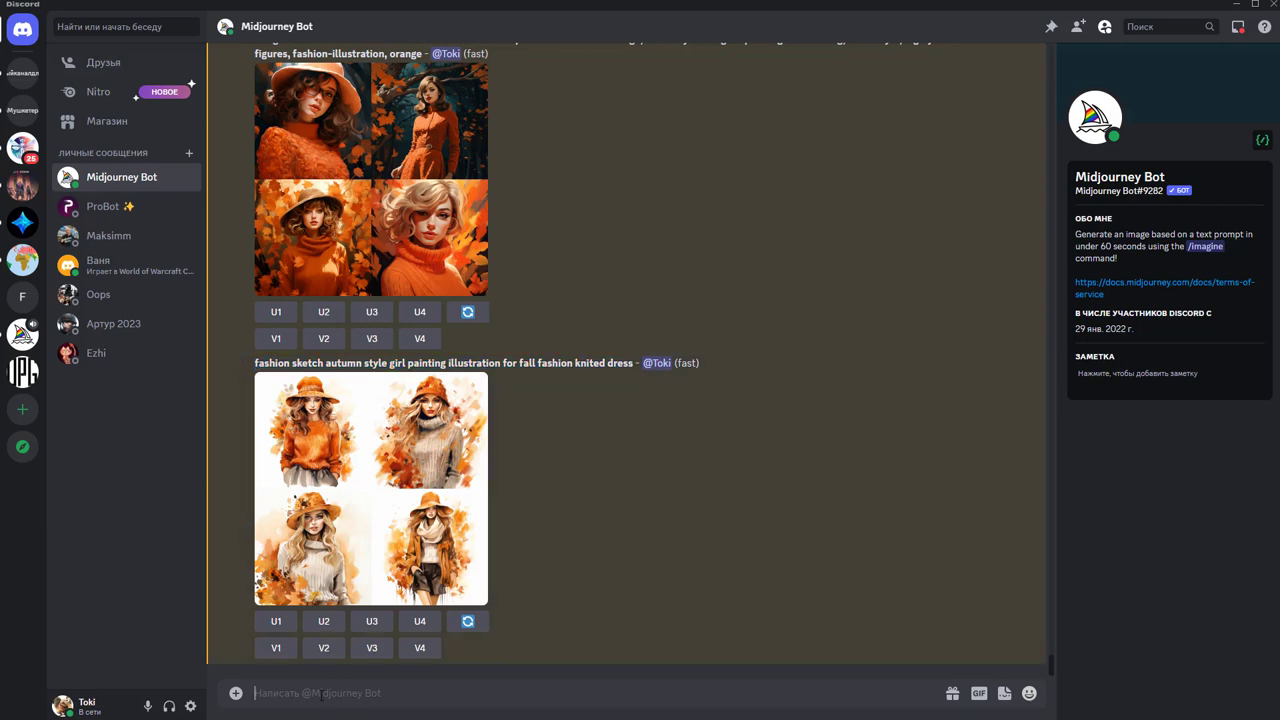
pyautogui.write('/')
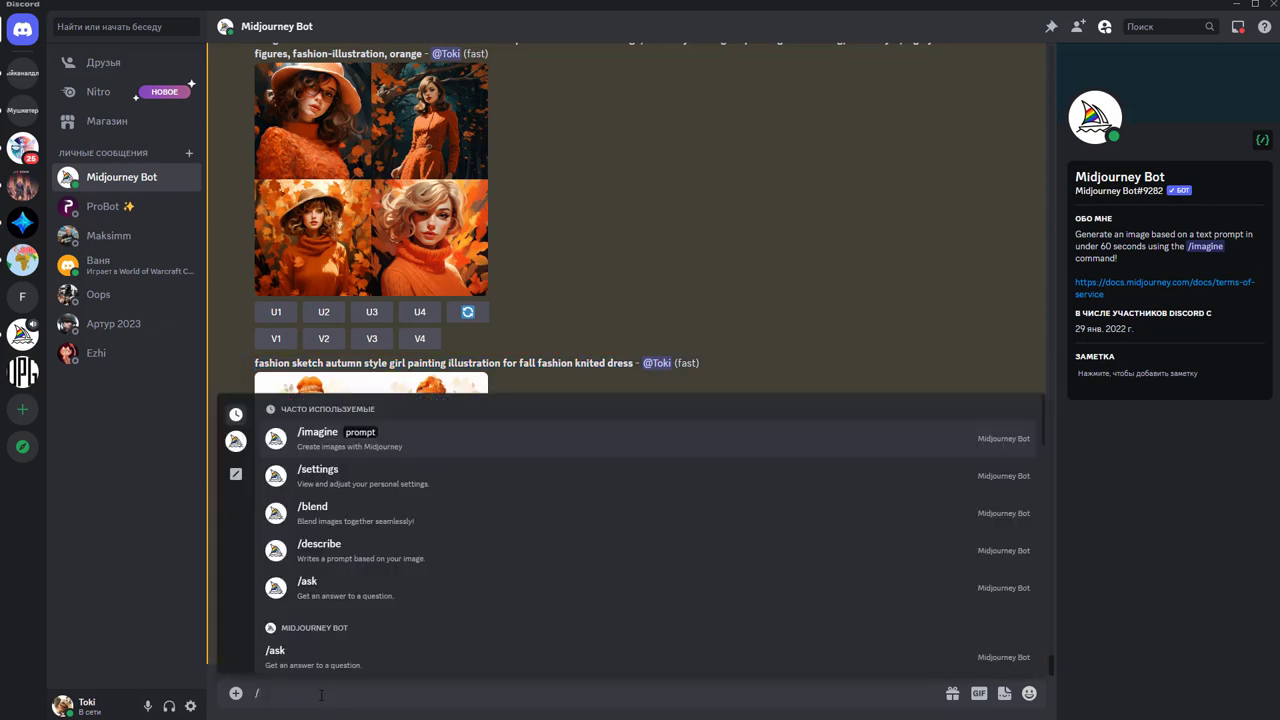
pyautogui.click(528, 449)
pyautogui.write('fashion sketch autumn style girl painting illustration for fall fashion knited dress')
pyautogui.press('Return')
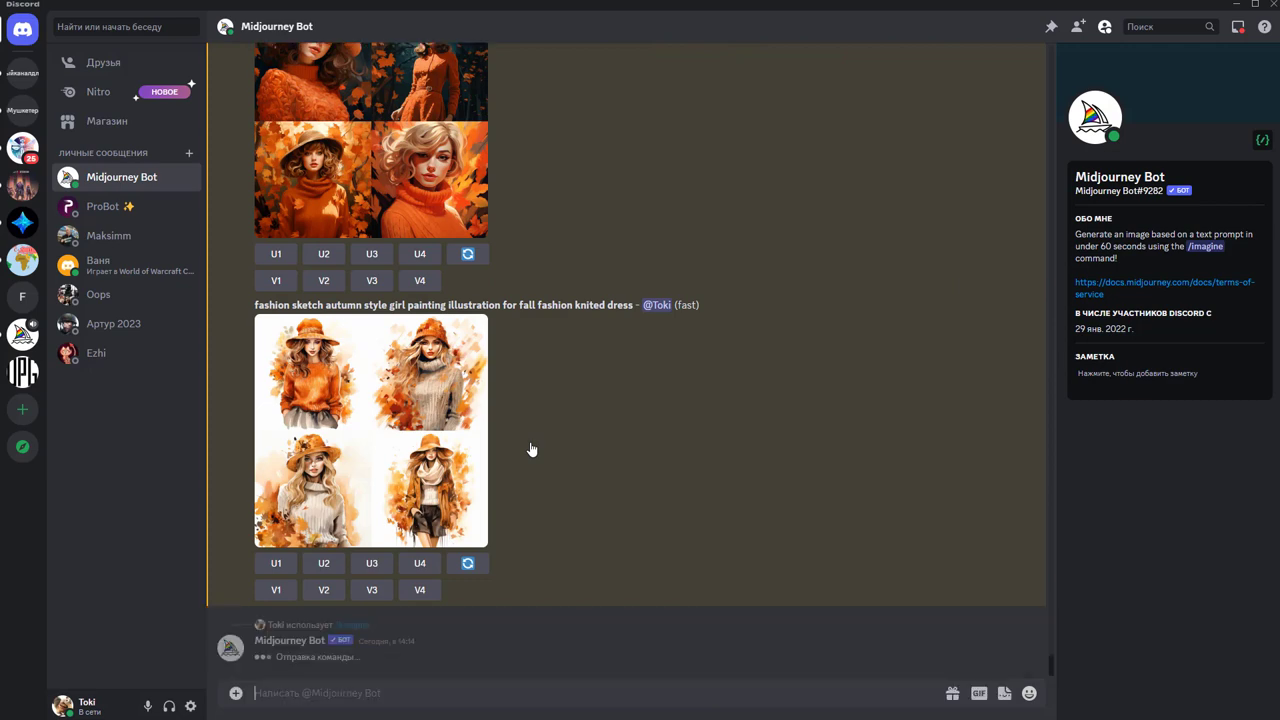
pyautogui.write('/')
pyautogui.click(531, 449)
pyautogui.write('fashion sketch autumn style girl painting illustration for fall fashion knited dress')
pyautogui.press('Return')
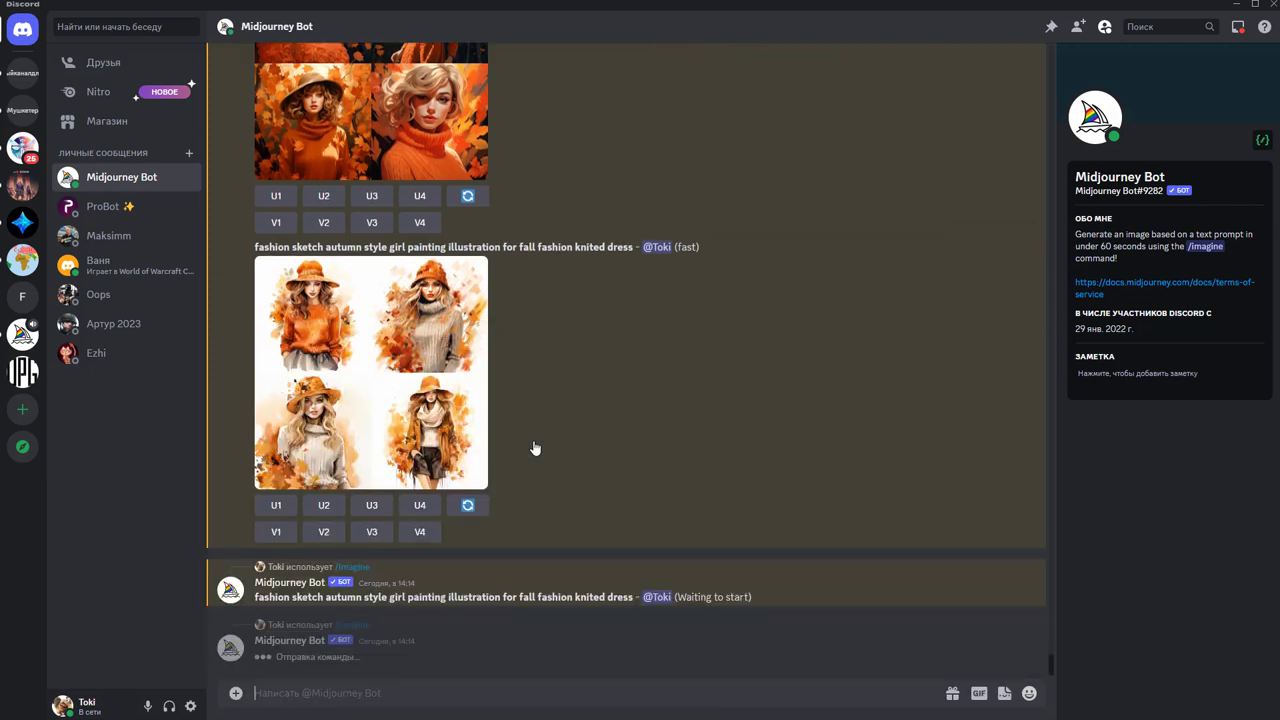
pyautogui.write('/')
pyautogui.click(535, 449)
pyautogui.write('fashion sketch autumn style girl painting illustration for fall fashion knited dress')
pyautogui.press('Return')
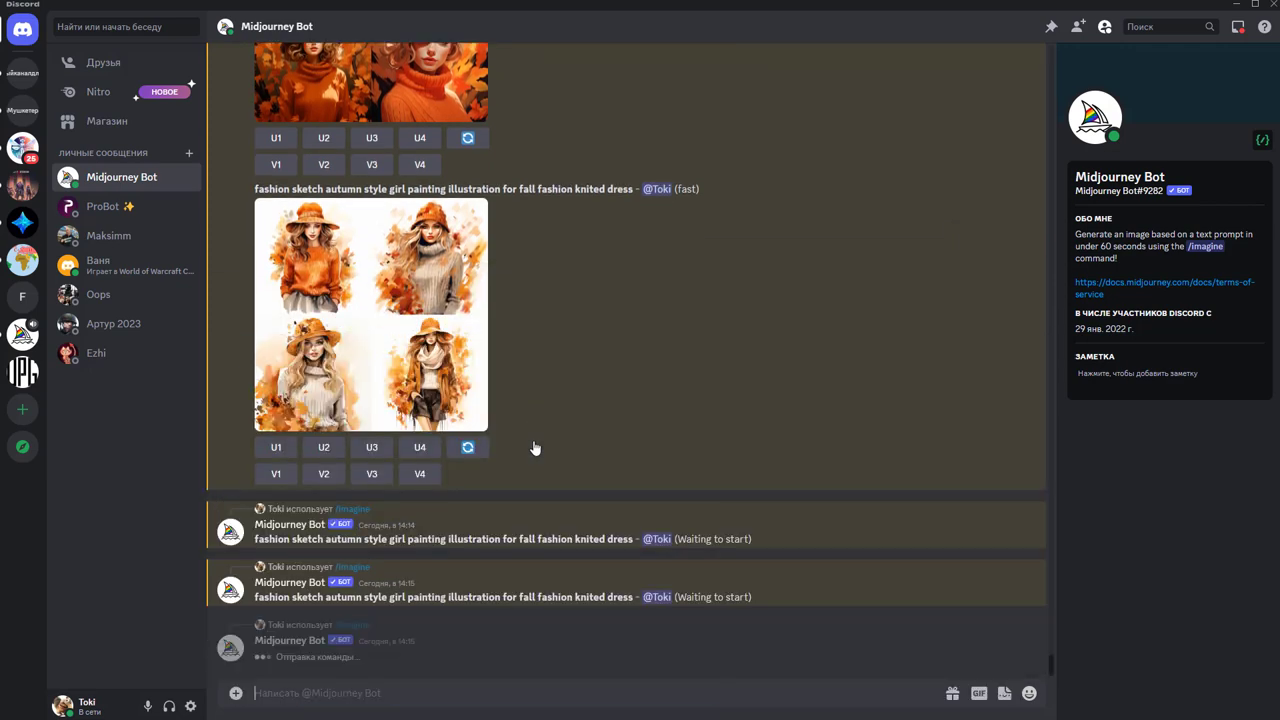
# Upscale image 4 of the fashion sketch grid and copy the enlarged orange-hat watercolour girl
pyautogui.click(386, 316)
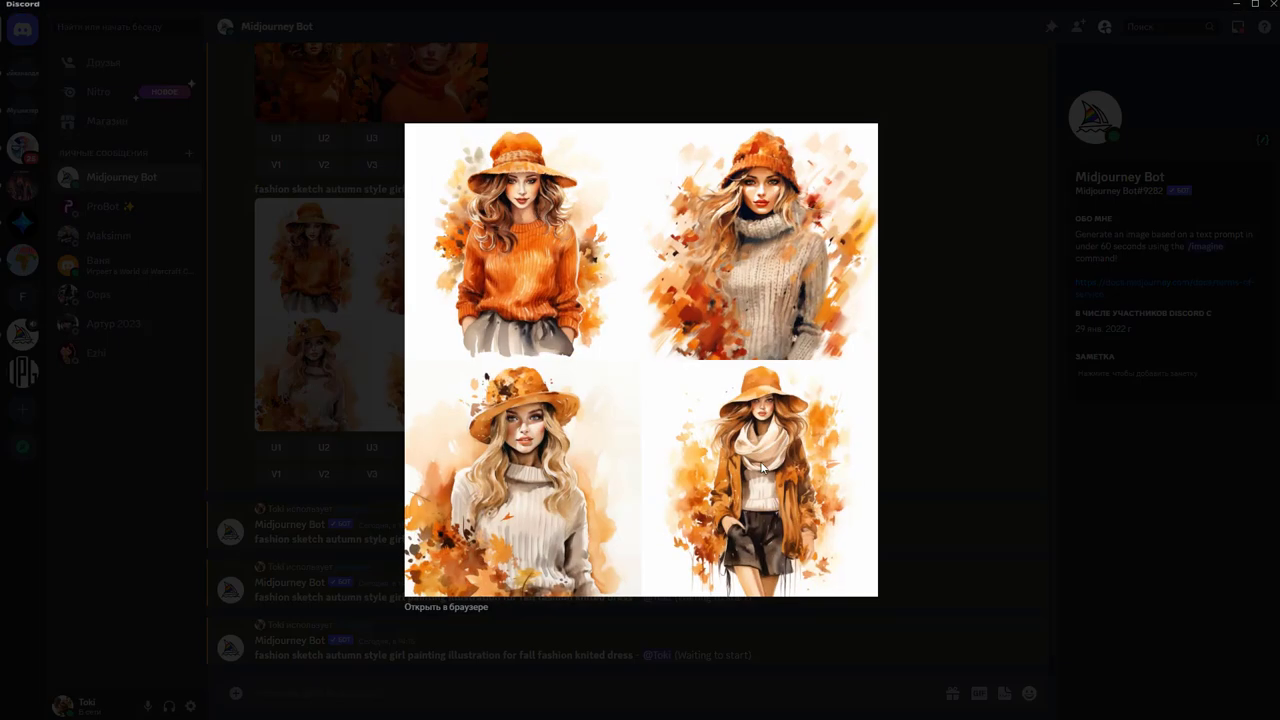
pyautogui.click(938, 408)
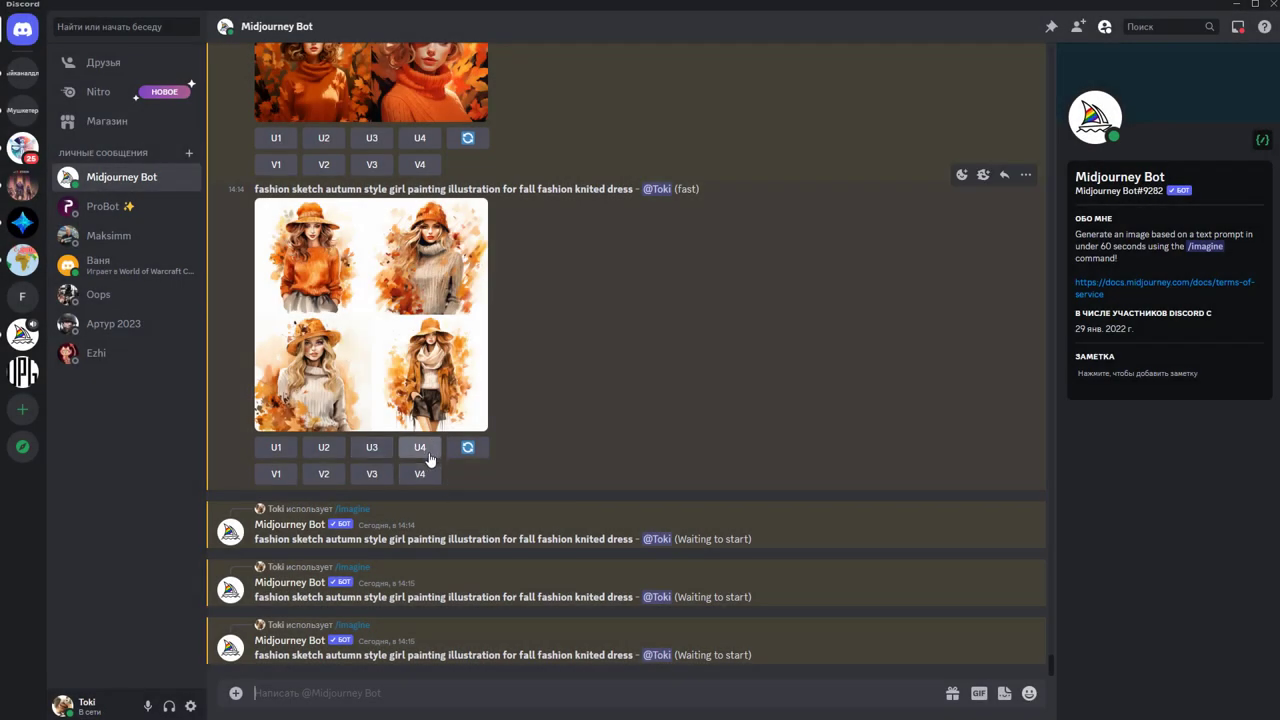
pyautogui.click(428, 455)
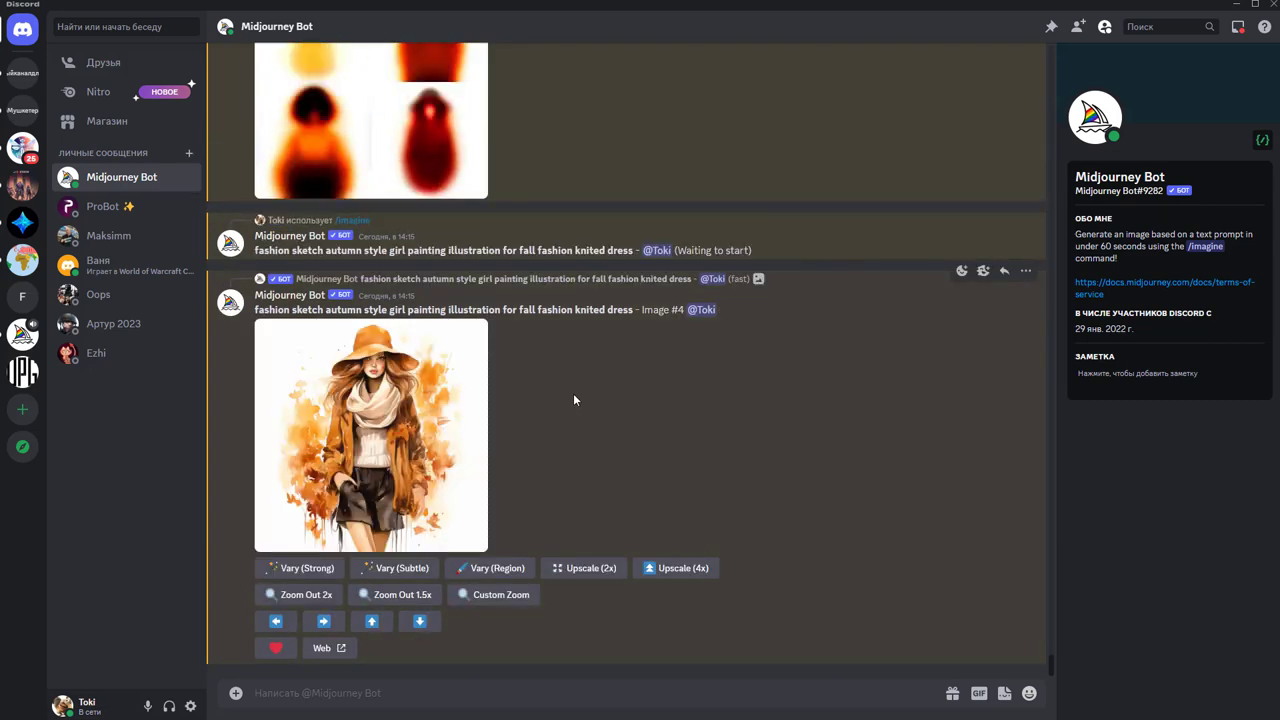
pyautogui.click(405, 436)
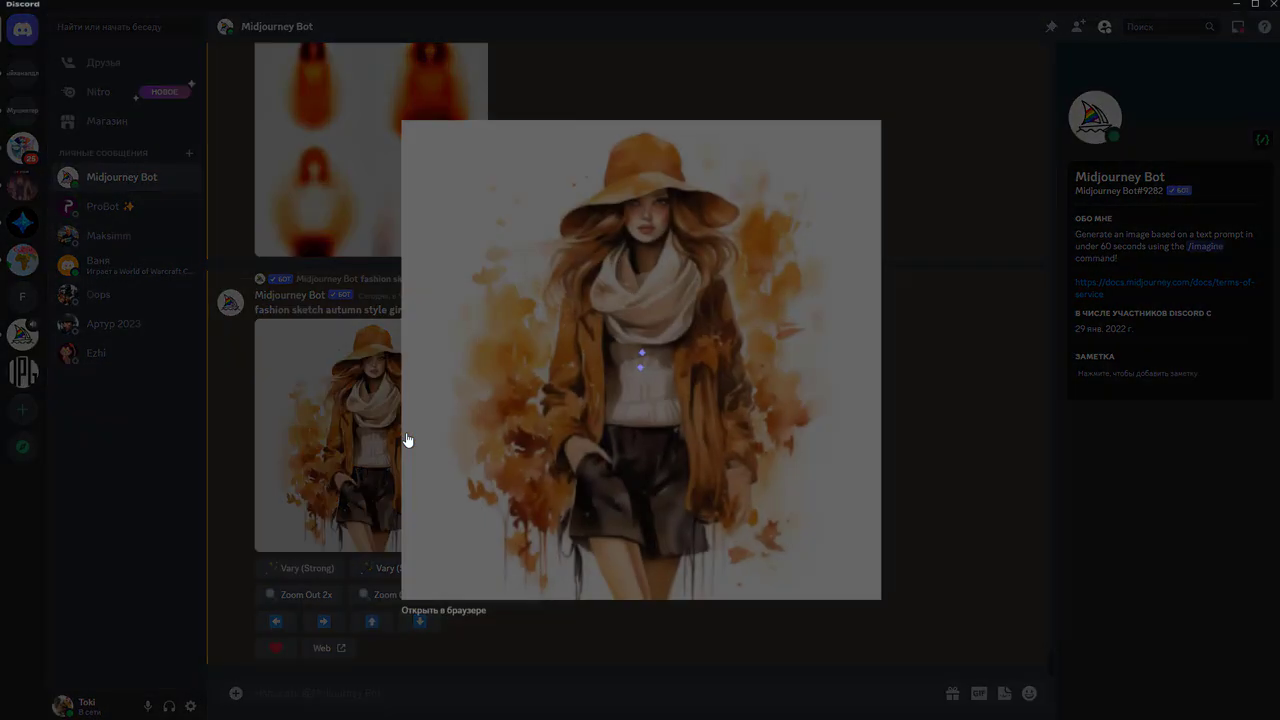
pyautogui.rightClick(565, 368)
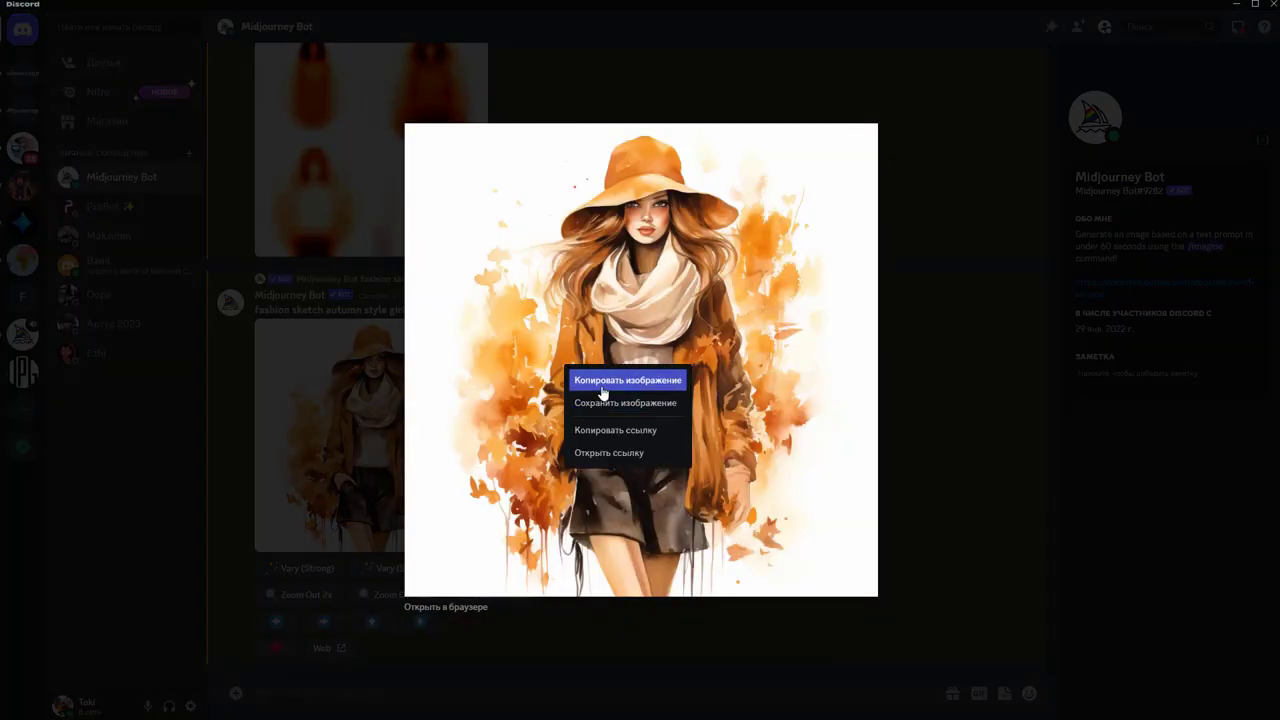
pyautogui.click(602, 382)
# Paste the hat-girl image into Illustrator, scaled to row height beside the braided girl
pyautogui.hotkey('alt', 'Tab')
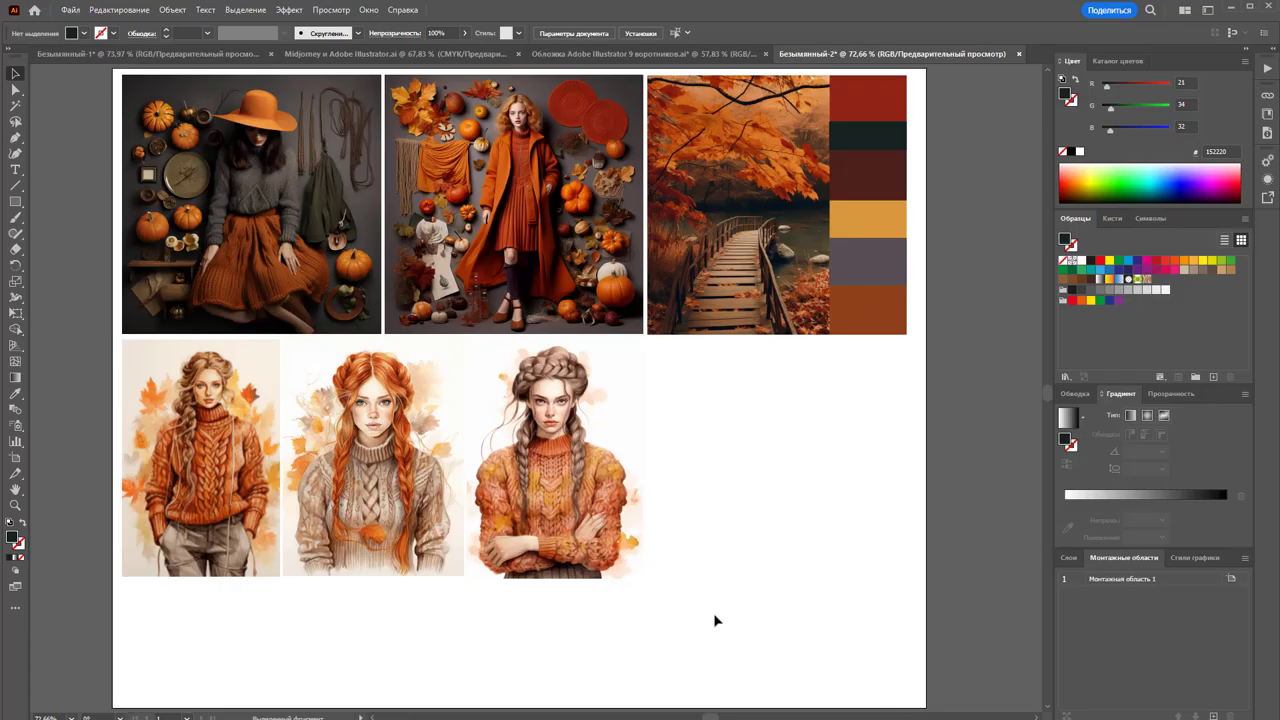
pyautogui.hotkey('ctrl', 'v')
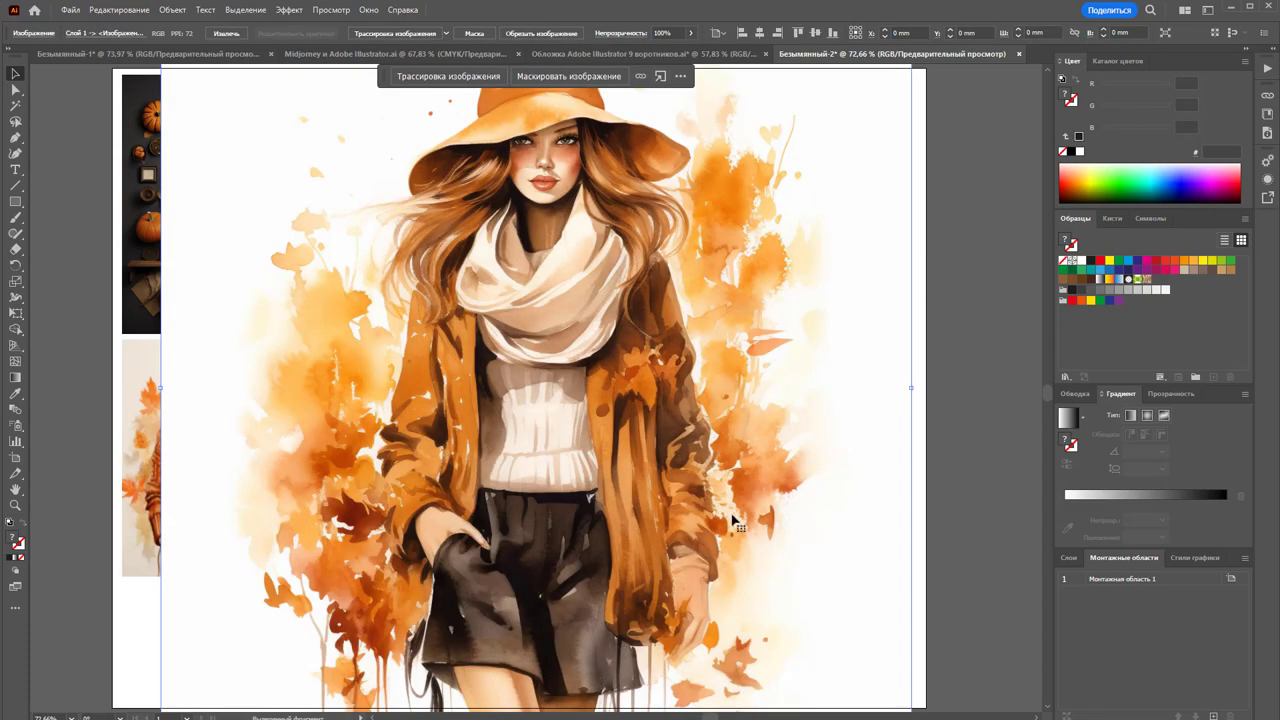
pyautogui.moveTo(895, 85); pyautogui.dragTo(762, 341)
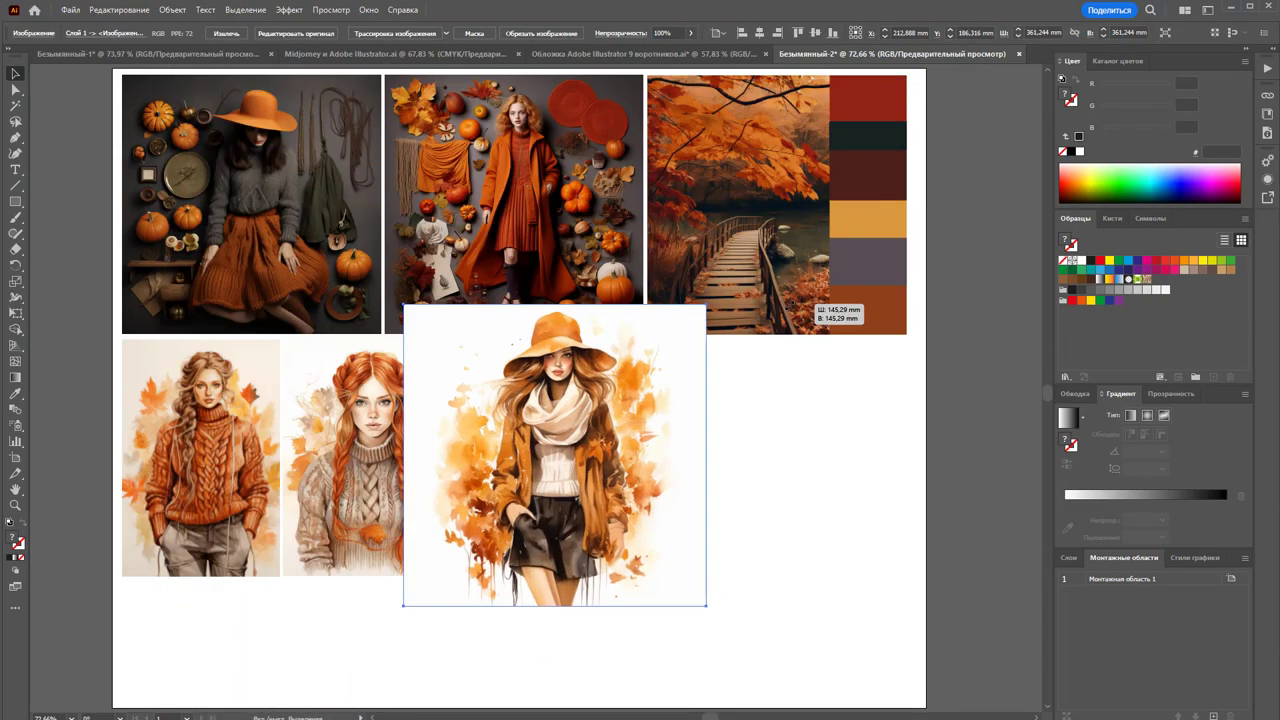
pyautogui.moveTo(762, 341); pyautogui.dragTo(751, 348)
pyautogui.moveTo(558, 433)
pyautogui.mouseDown()
pyautogui.moveTo(713, 428)
pyautogui.moveTo(750, 442)
pyautogui.mouseUp()
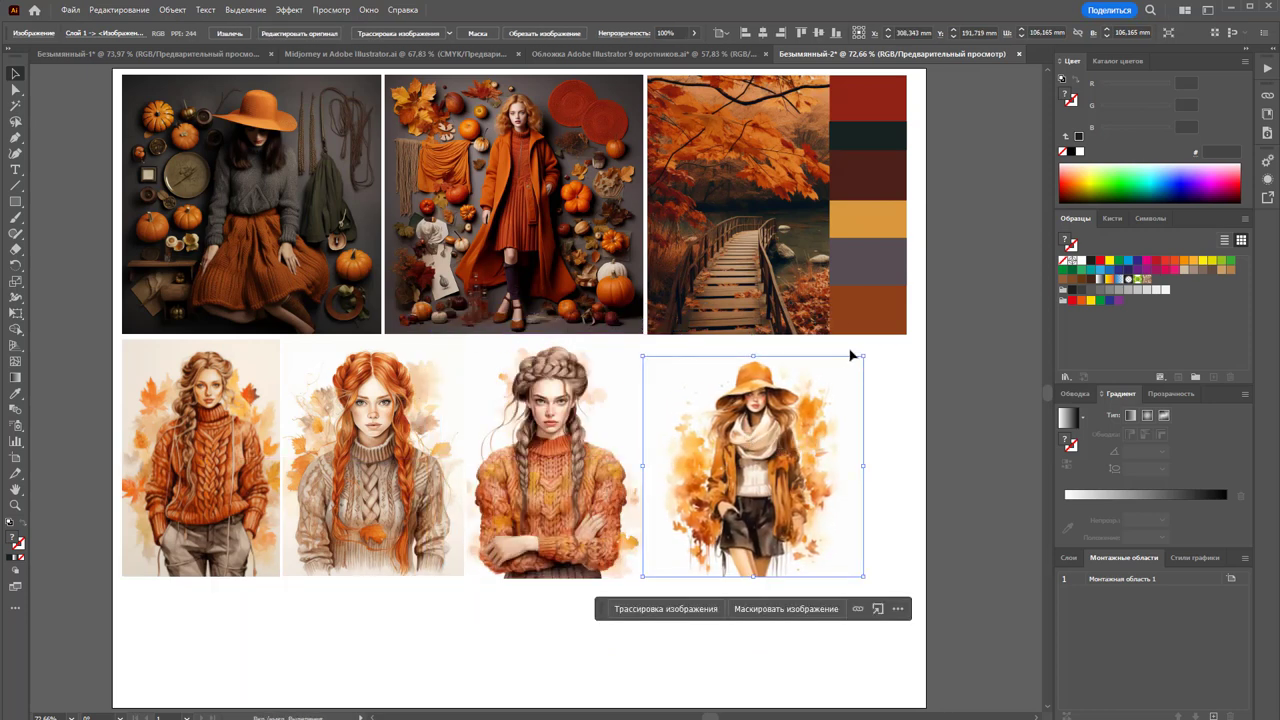
pyautogui.moveTo(864, 353); pyautogui.dragTo(889, 343)
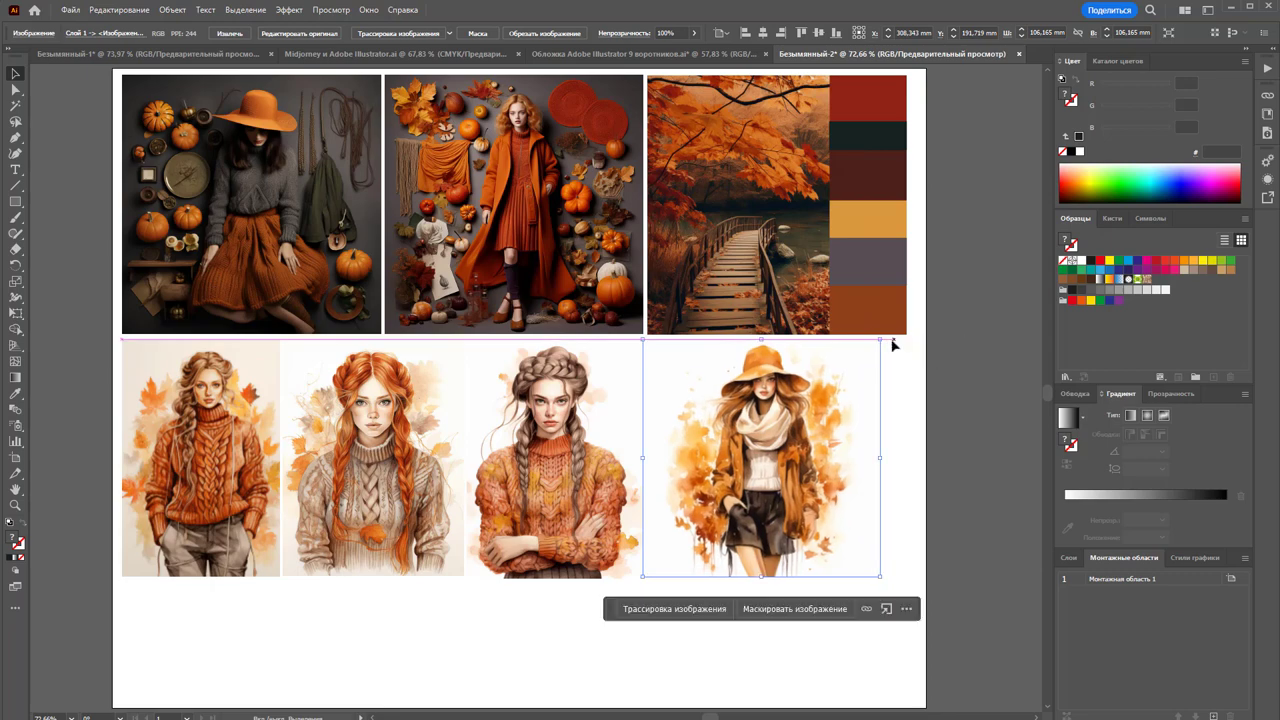
# Crop the white space off the image's right edge and butt it against the braided girl
pyautogui.click(170, 10)
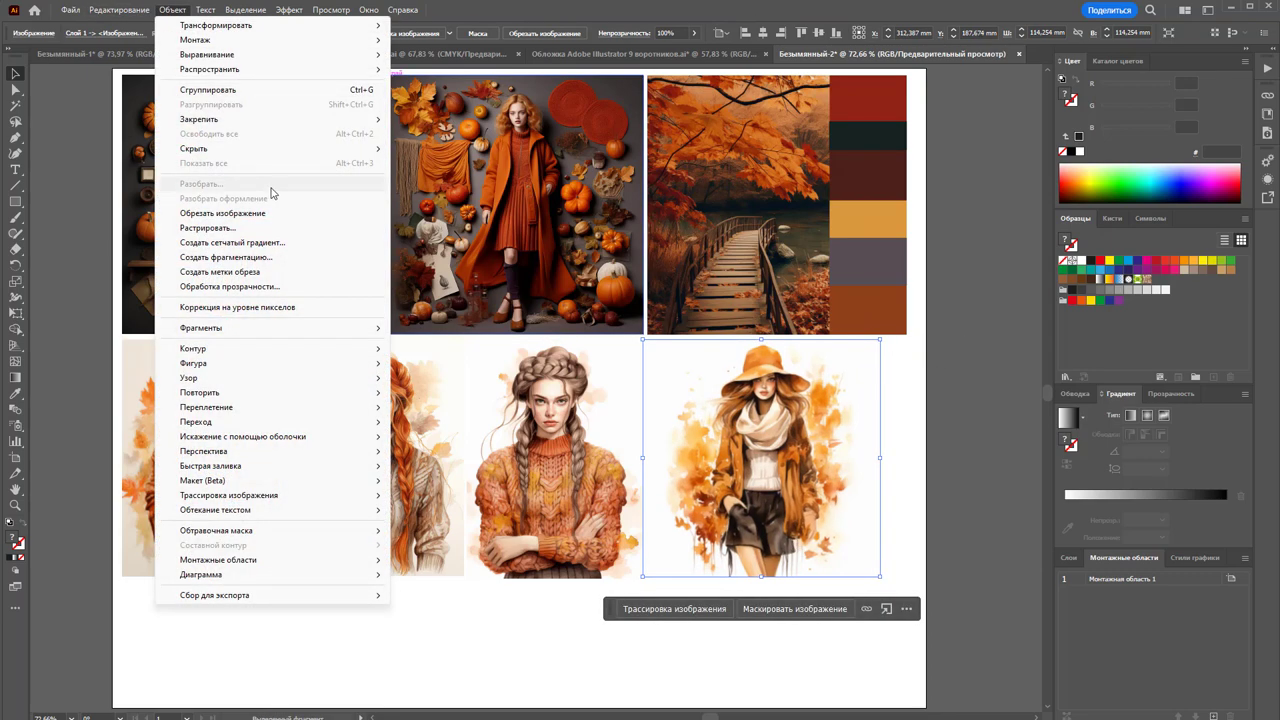
pyautogui.click(300, 207)
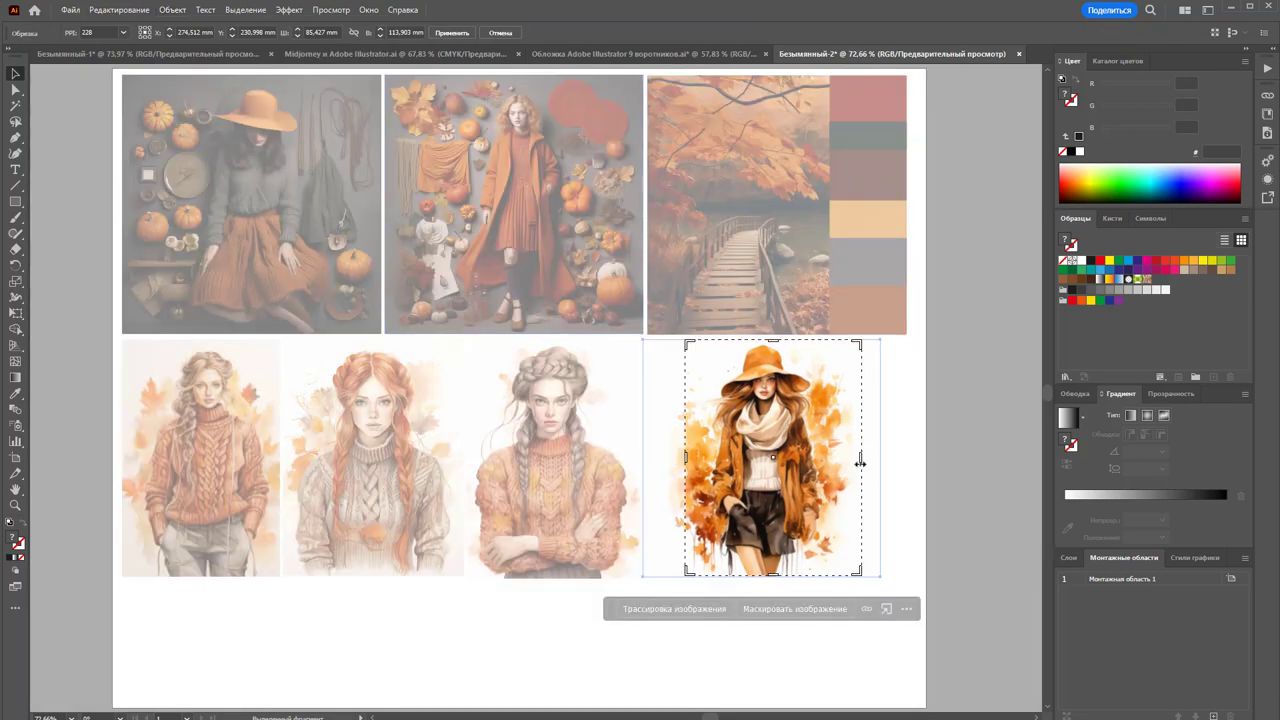
pyautogui.moveTo(860, 462); pyautogui.dragTo(851, 462)
pyautogui.click(452, 32)
pyautogui.moveTo(773, 447); pyautogui.dragTo(739, 452)
pyautogui.click(817, 530)
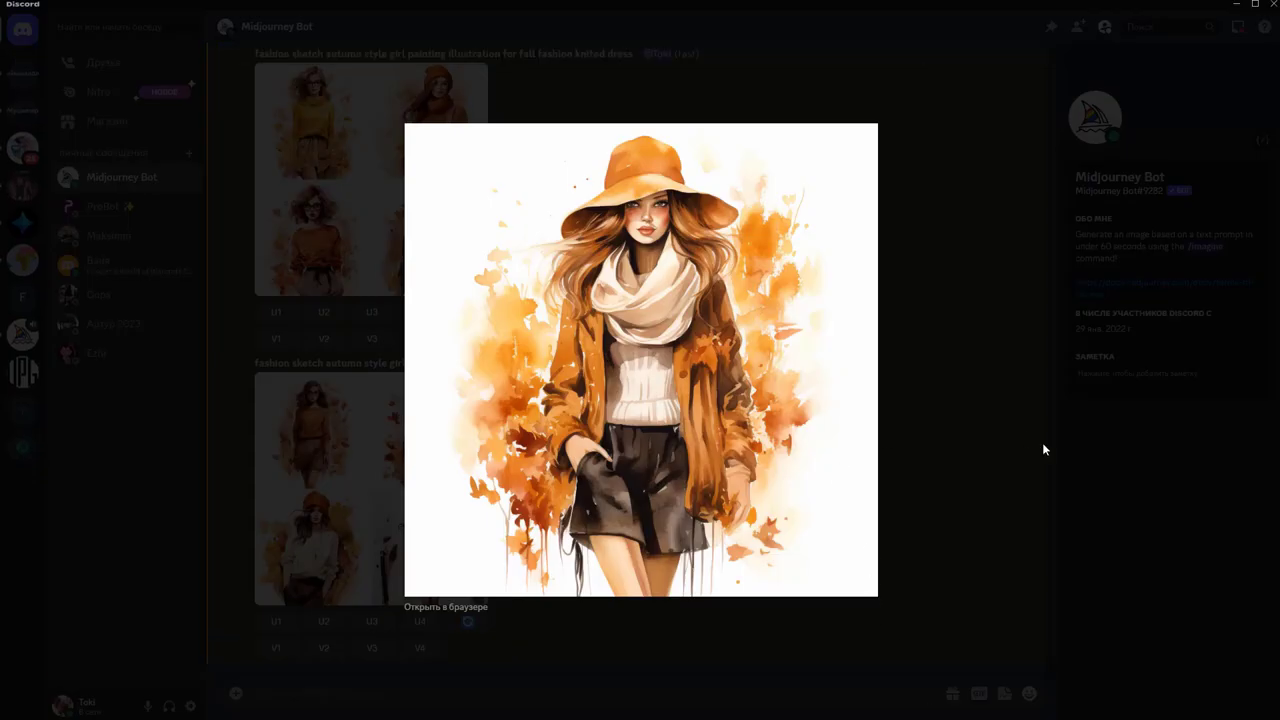
pyautogui.click(947, 438)
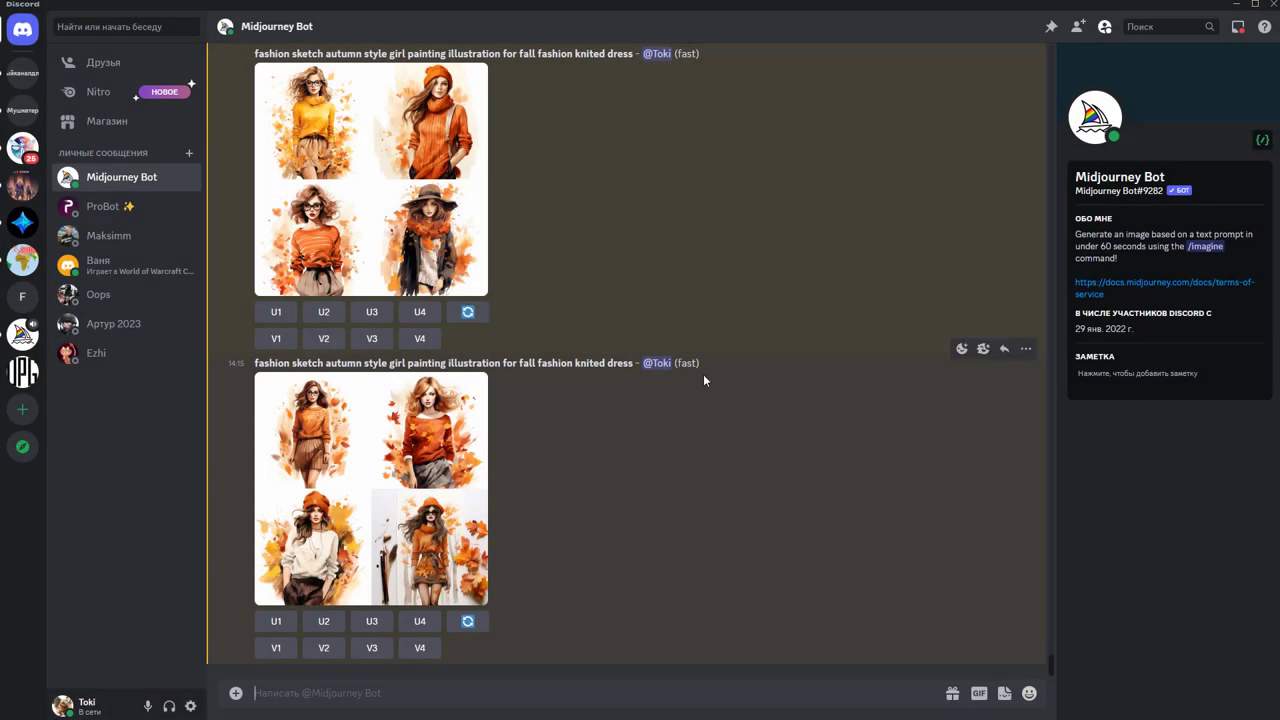
# Compare the recent grids and request strong variations (V4) of the latest grid's fourth image
pyautogui.scroll(3, 520, 404)
pyautogui.click(465, 406)
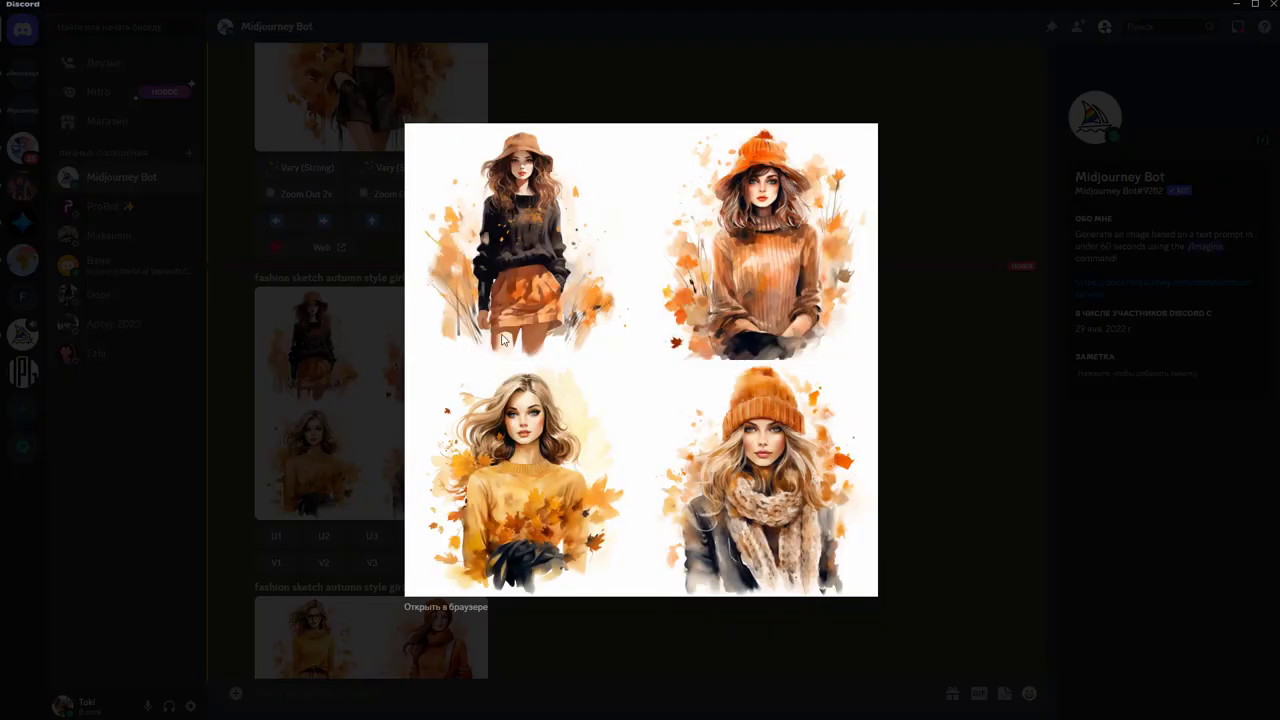
pyautogui.click(917, 296)
pyautogui.scroll(-2, 514, 369)
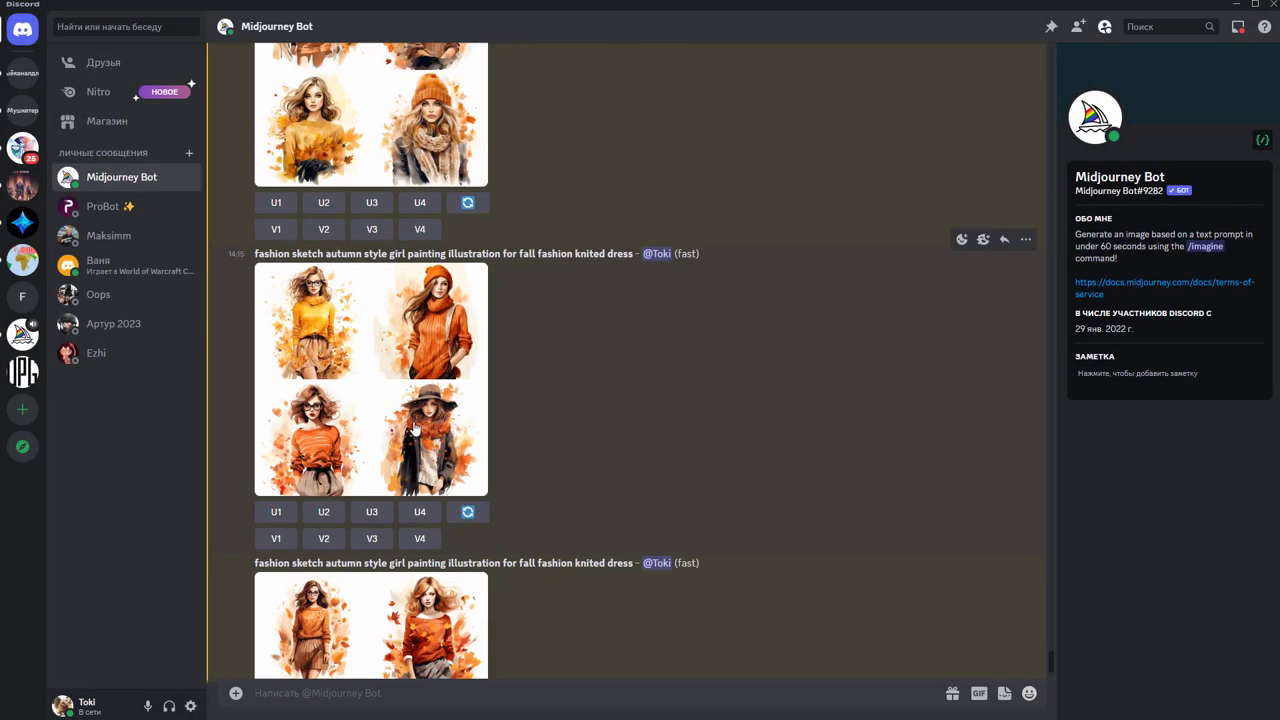
pyautogui.click(416, 427)
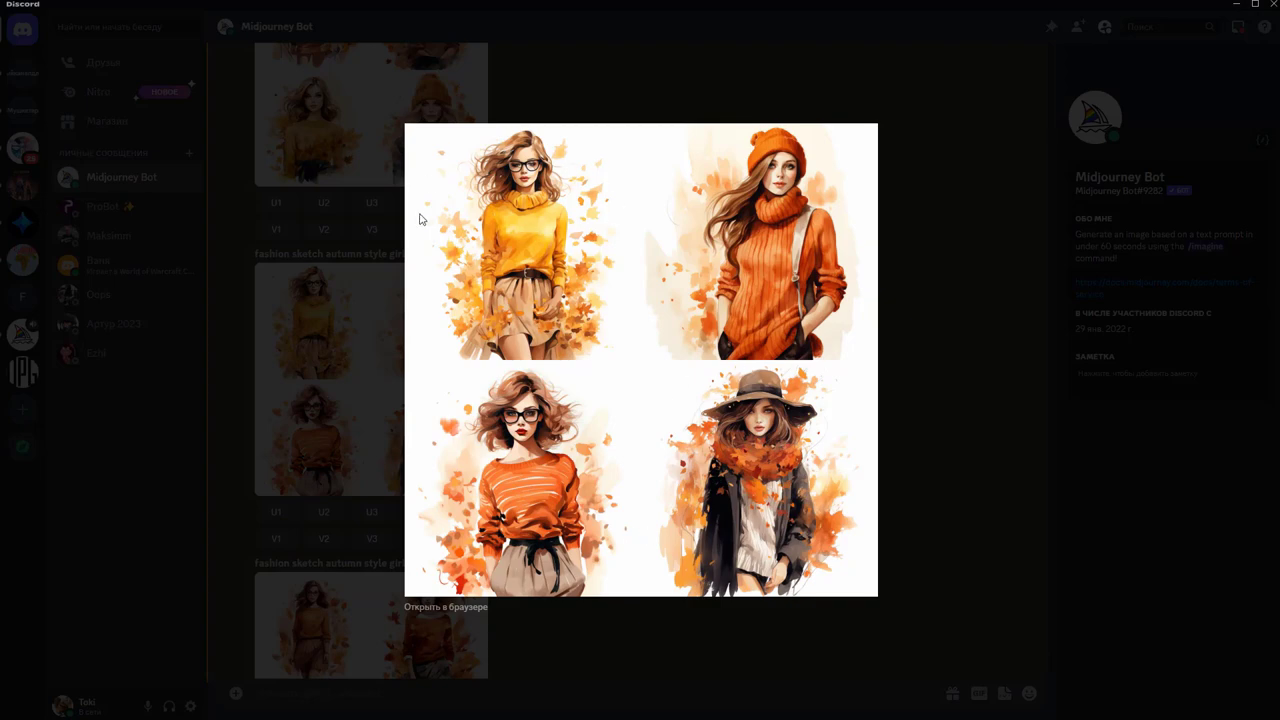
pyautogui.click(914, 346)
pyautogui.scroll(-1, 443, 400)
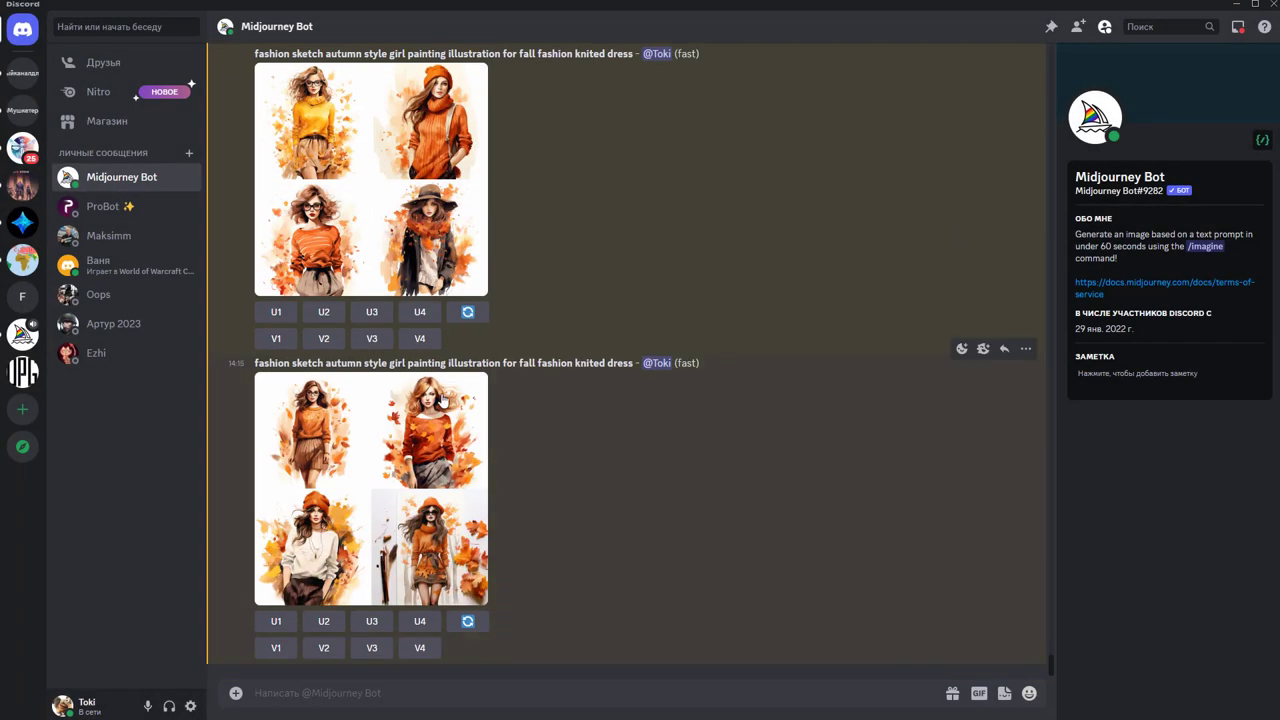
pyautogui.click(418, 468)
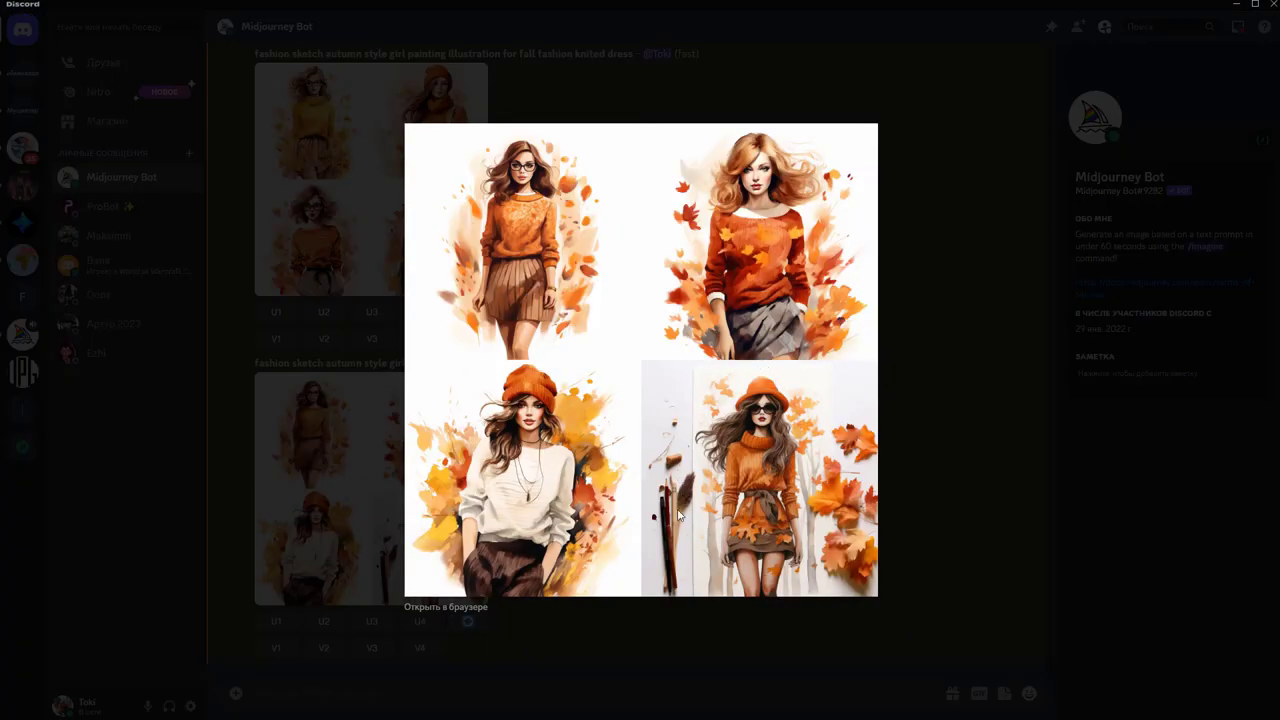
pyautogui.click(919, 448)
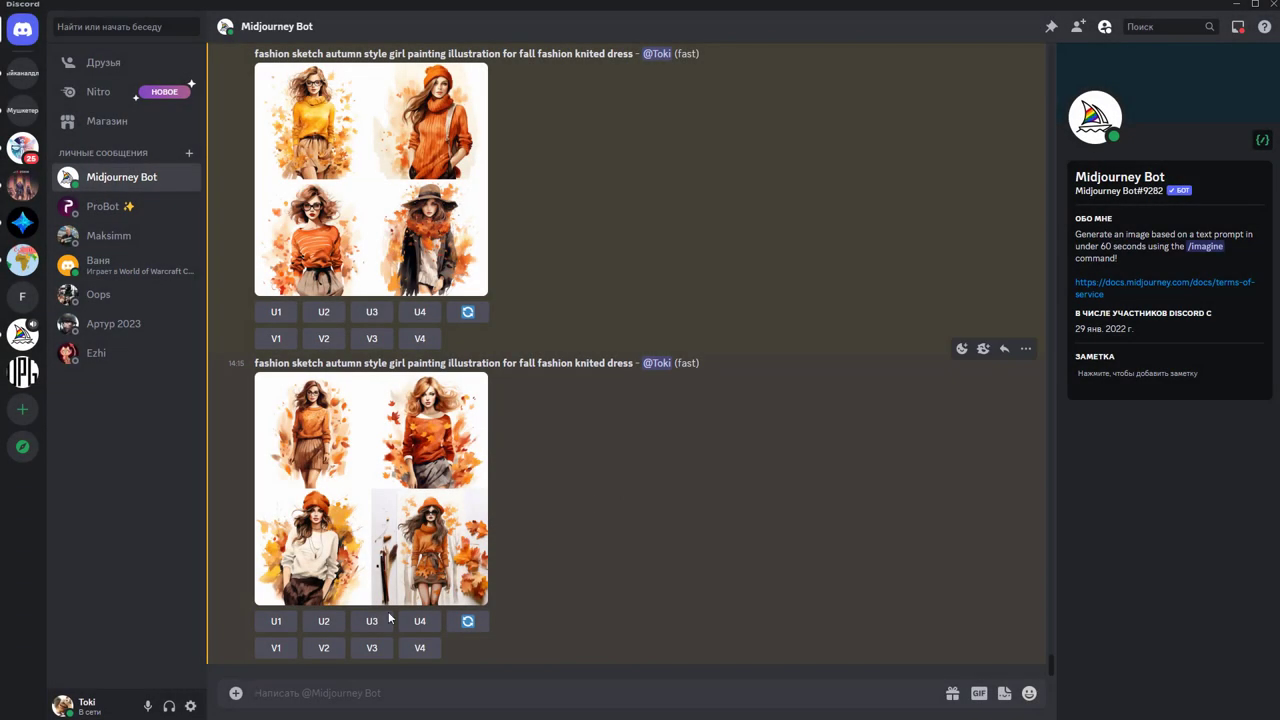
pyautogui.click(426, 650)
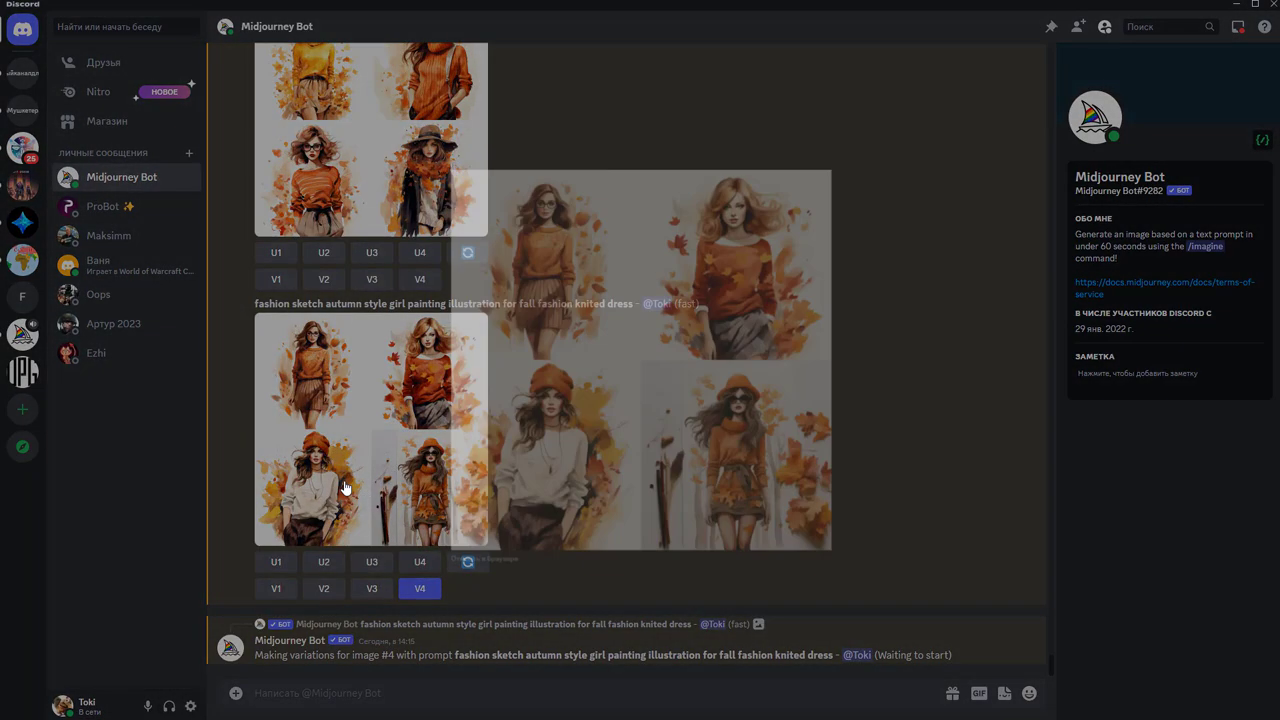
# Upscale the latest grid's image 3, the orange beanie and cream sweater girl, then compare earlier grids
pyautogui.click(347, 489)
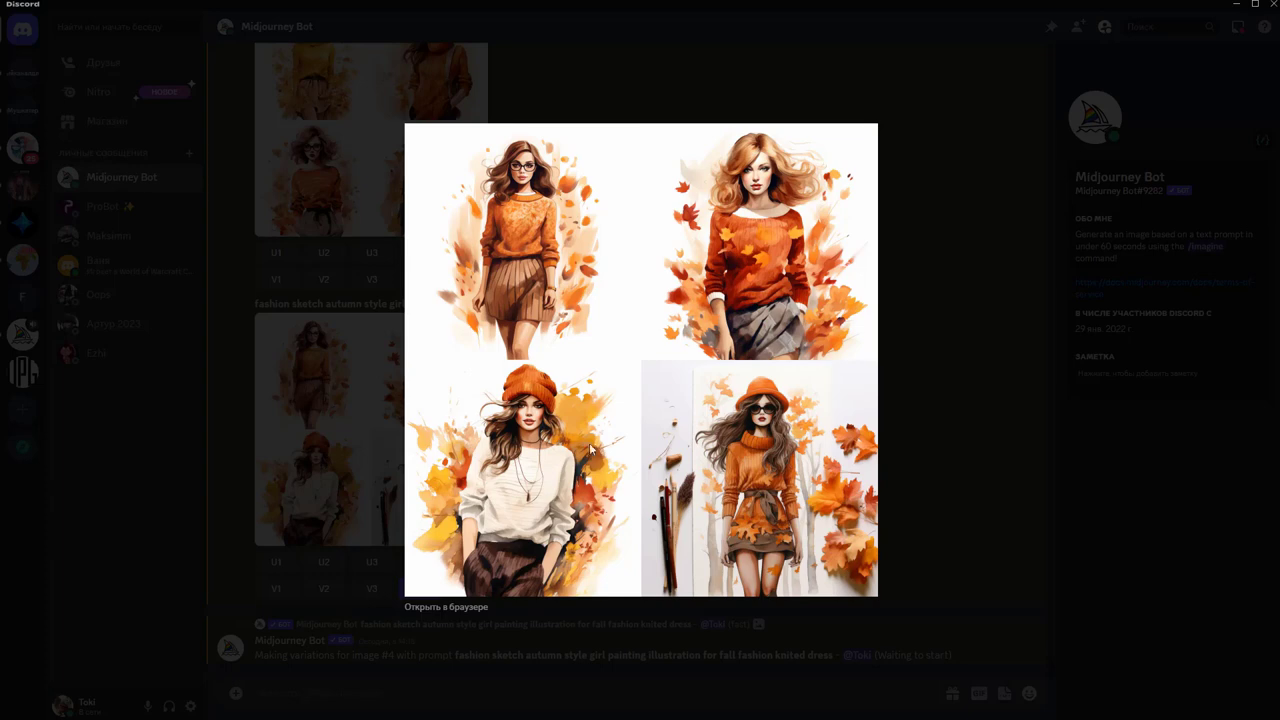
pyautogui.click(928, 402)
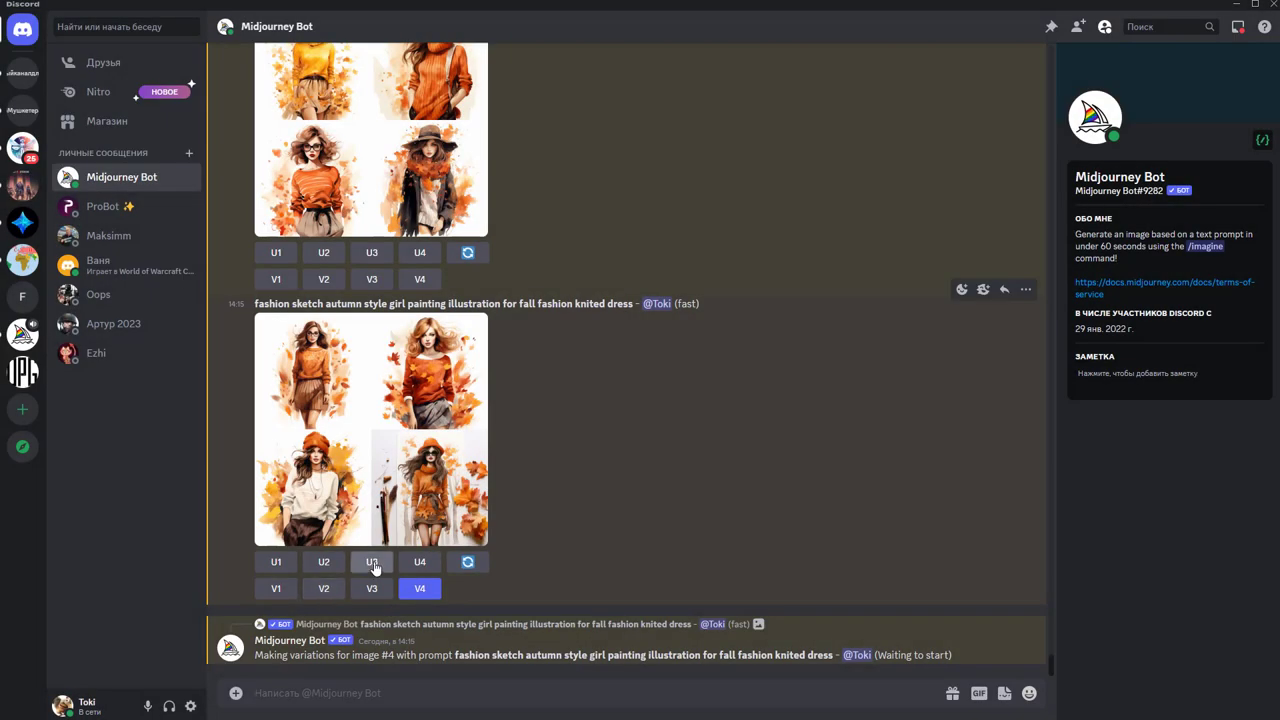
pyautogui.click(373, 567)
pyautogui.click(400, 400)
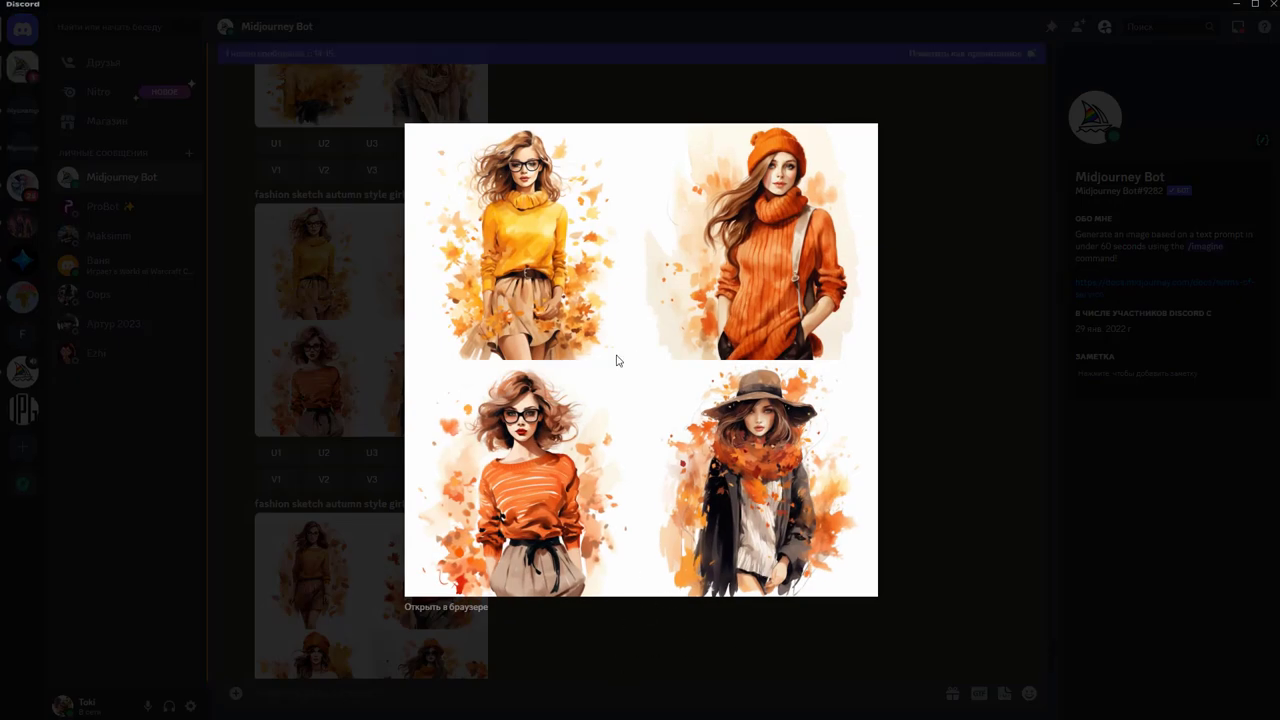
pyautogui.click(658, 648)
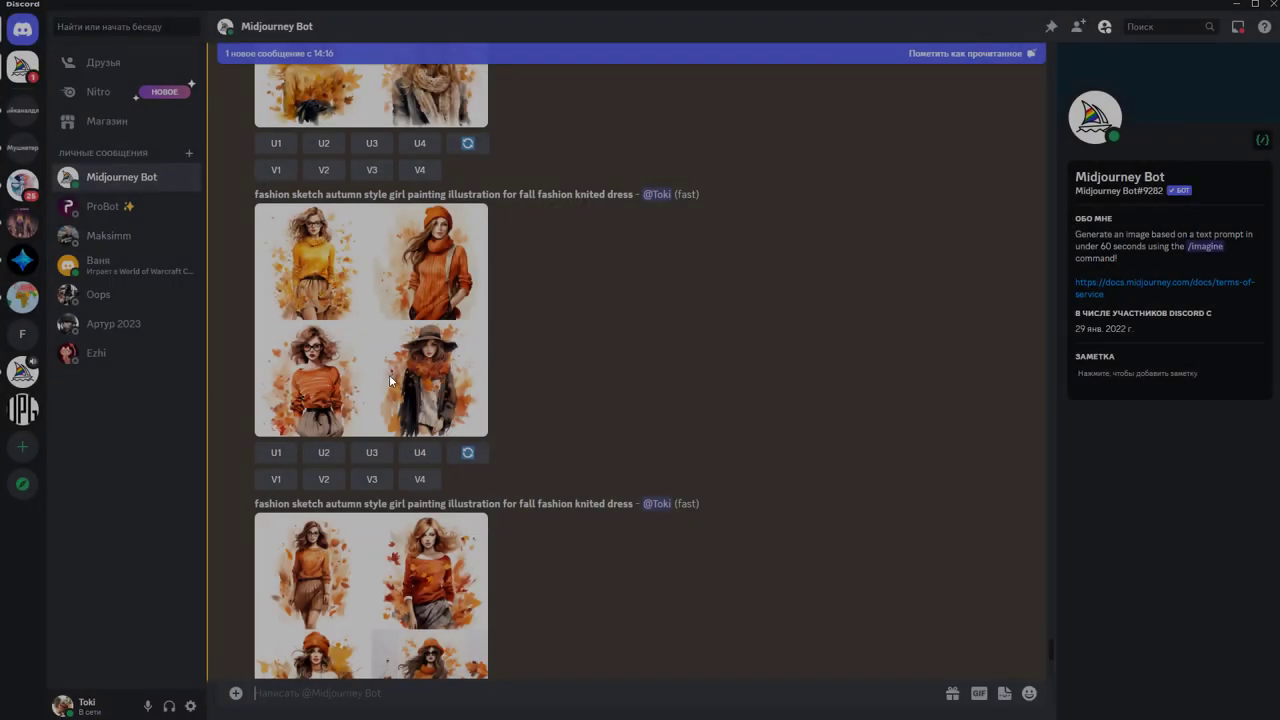
pyautogui.scroll(-3, 400, 400)
pyautogui.click(330, 400)
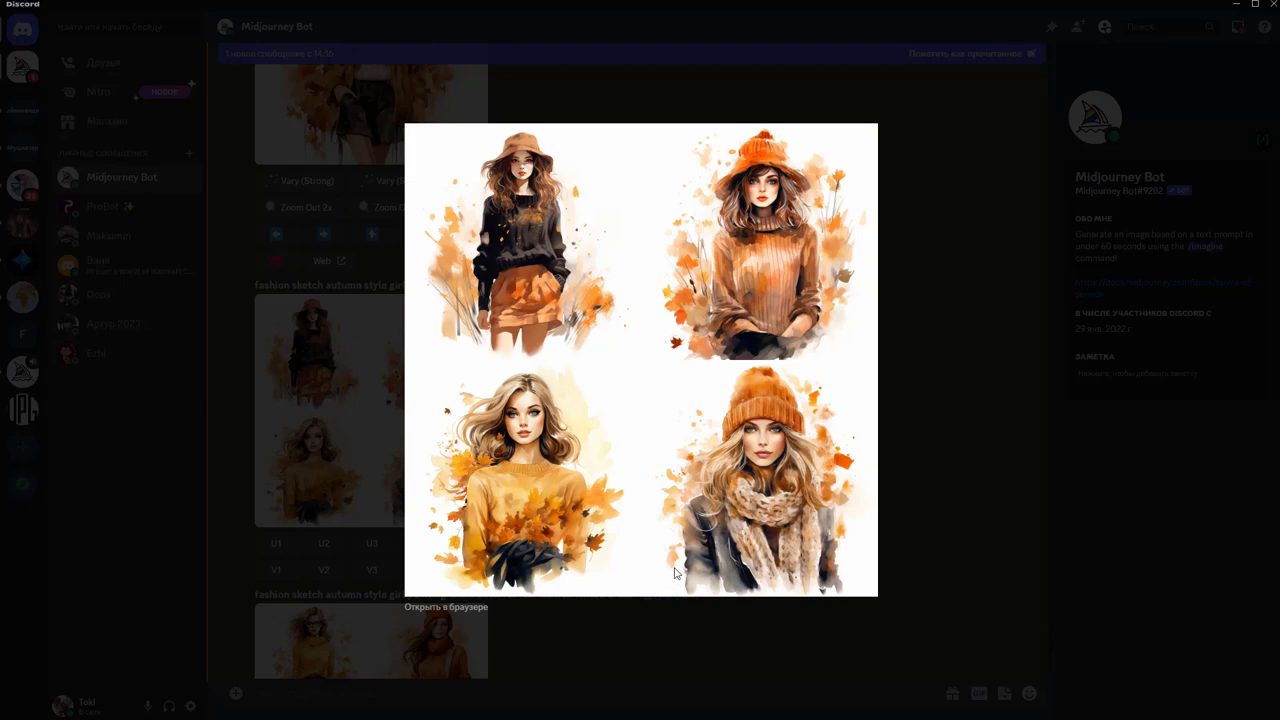
pyautogui.click(700, 628)
# Scroll the Midjourney chat to check the upscale and variation jobs rendering
pyautogui.scroll(-5, 540, 452)
pyautogui.scroll(3, 544, 445)
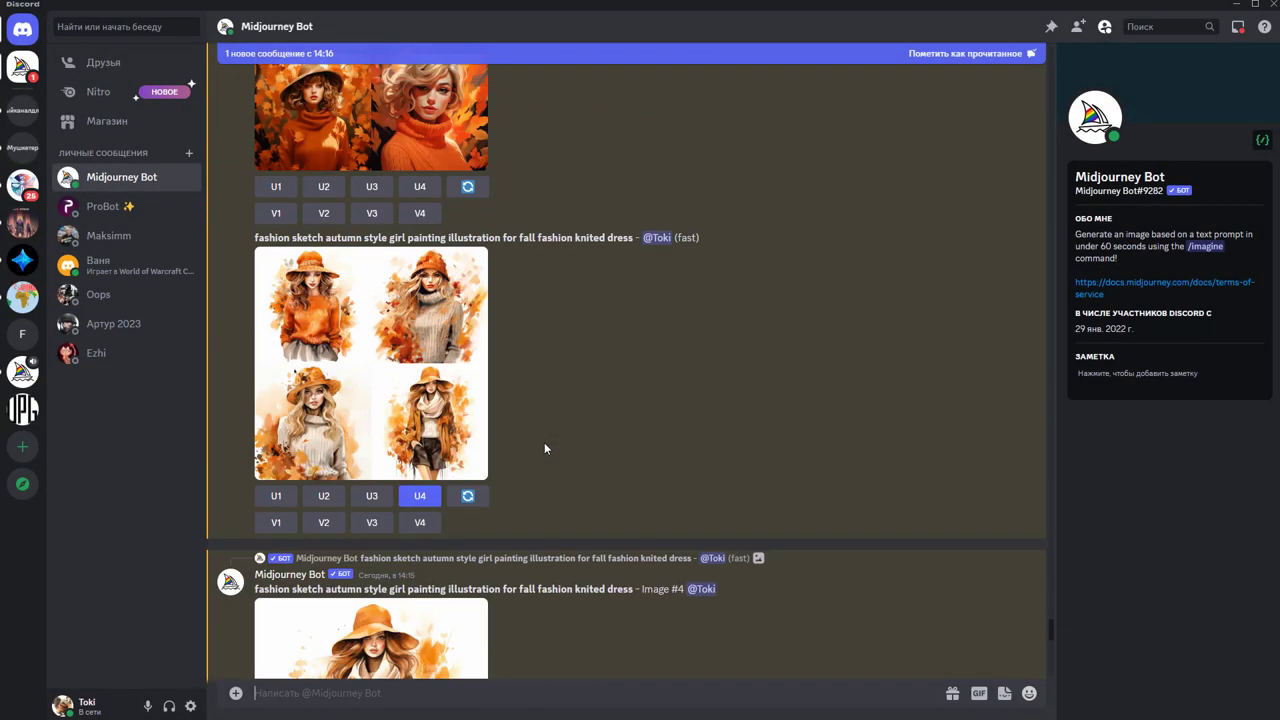
pyautogui.scroll(-5, 548, 440)
pyautogui.scroll(-5, 556, 436)
pyautogui.scroll(-5, 564, 432)
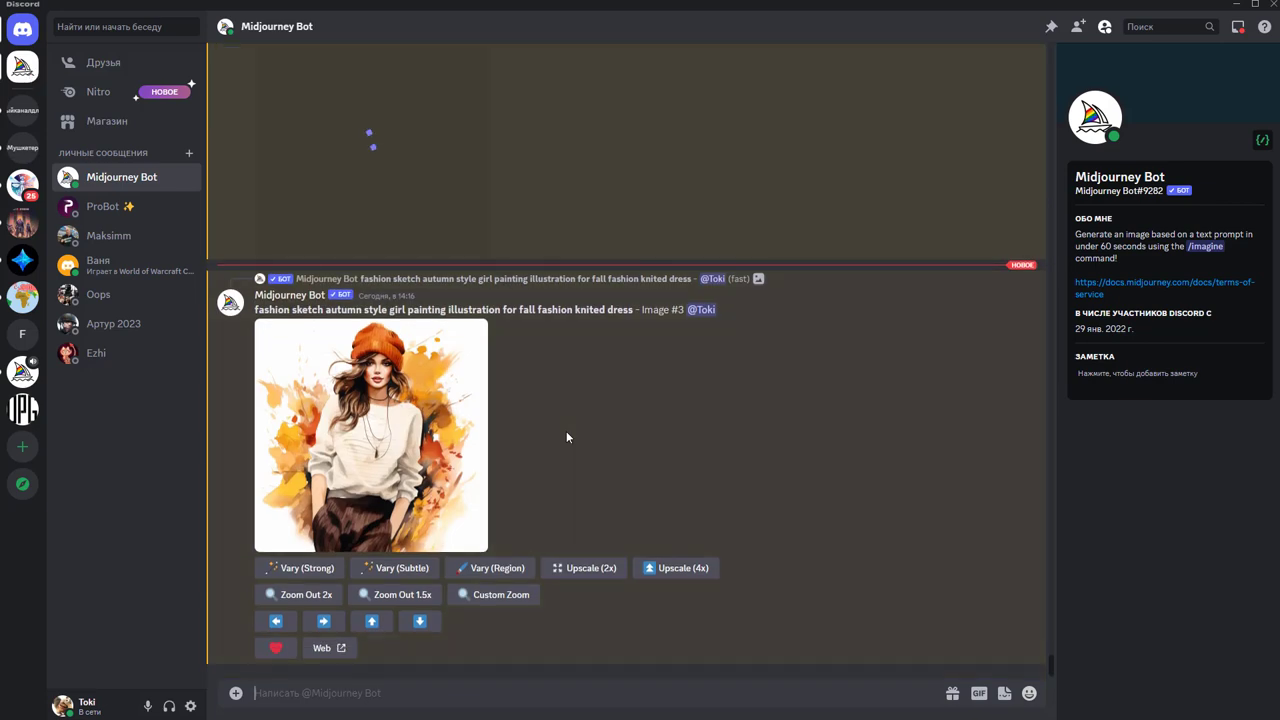
pyautogui.scroll(3, 566, 437)
pyautogui.scroll(4, 570, 385)
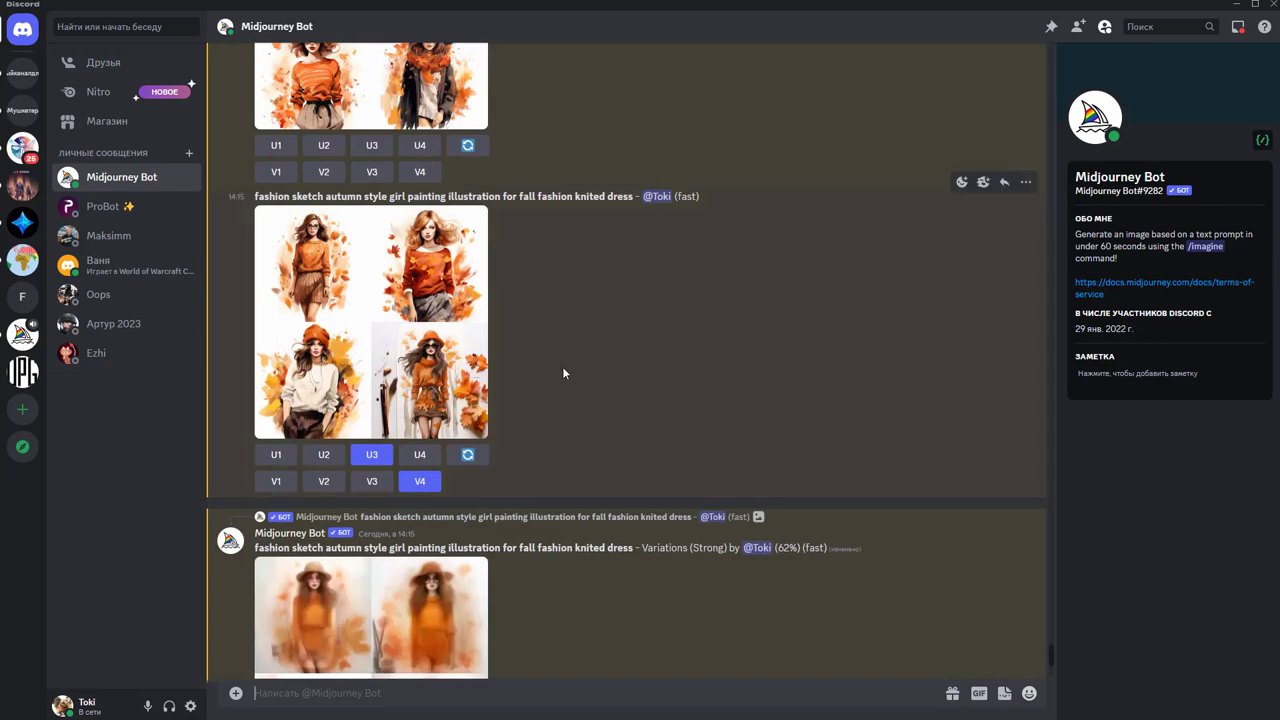
# Submit a new /imagine job reusing the prompt, now ending in 'pumpkin'
pyautogui.moveTo(636, 196); pyautogui.dragTo(255, 200)
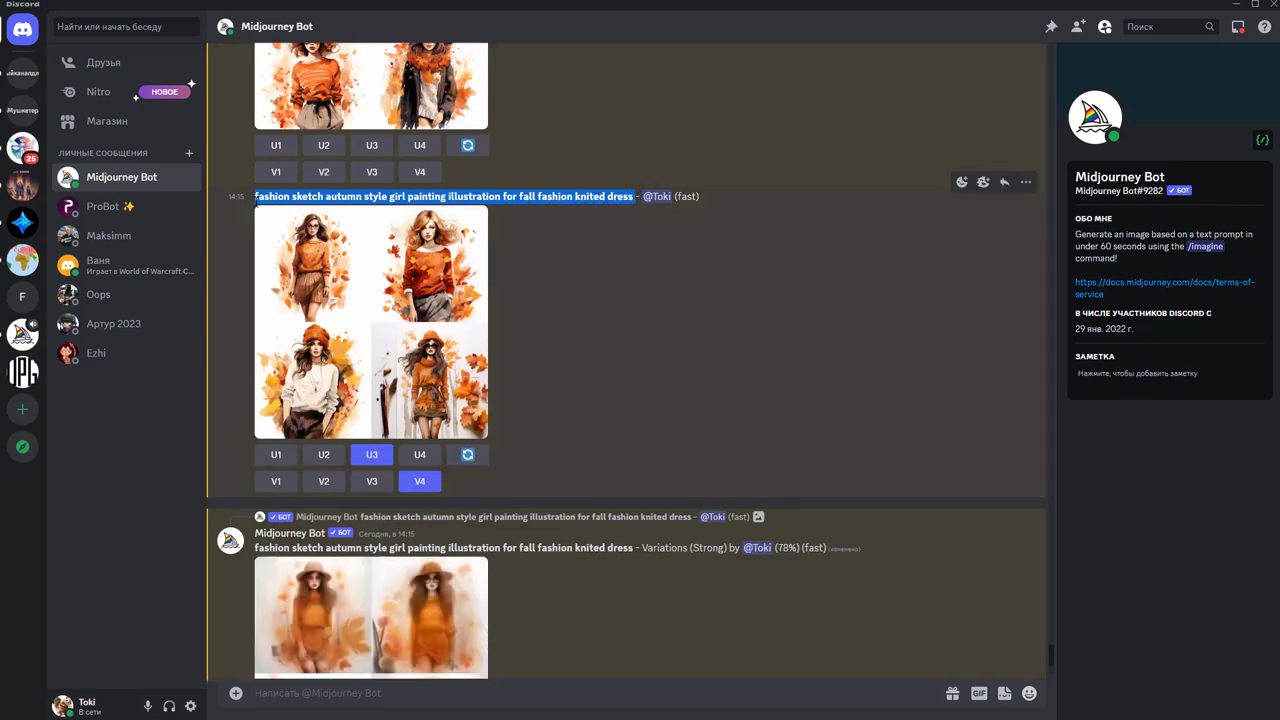
pyautogui.click(360, 704)
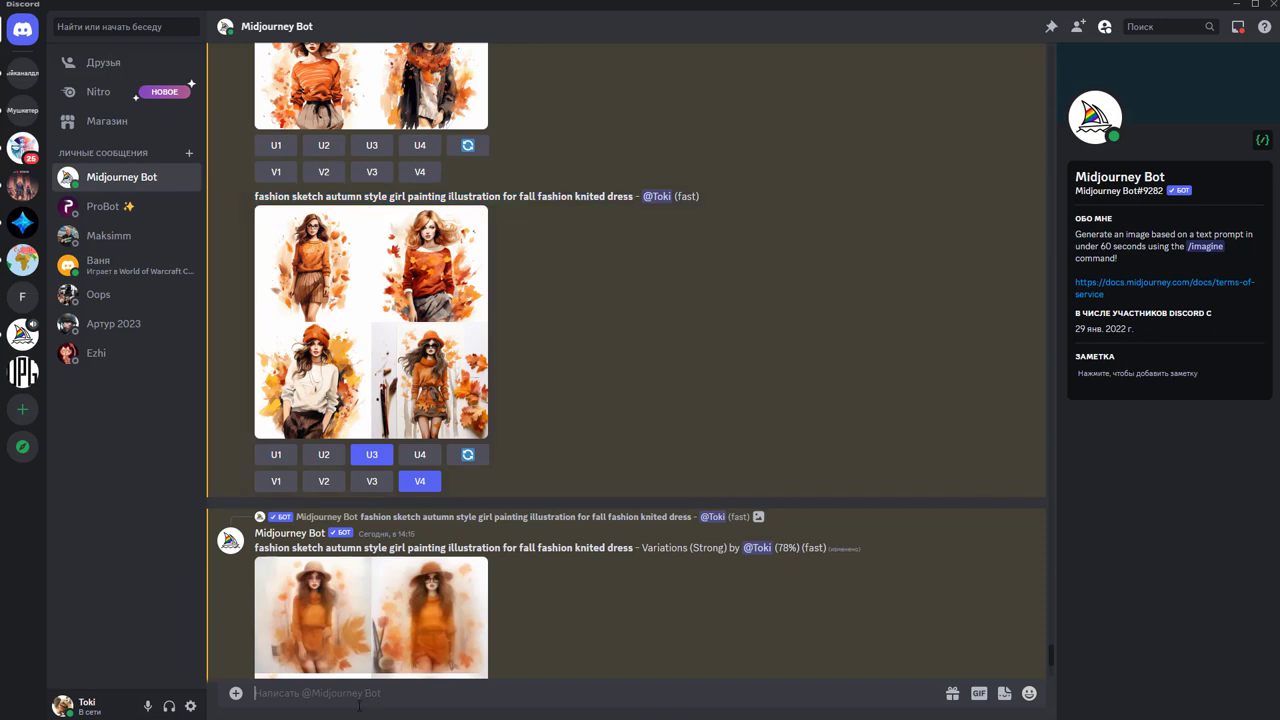
pyautogui.write('/')
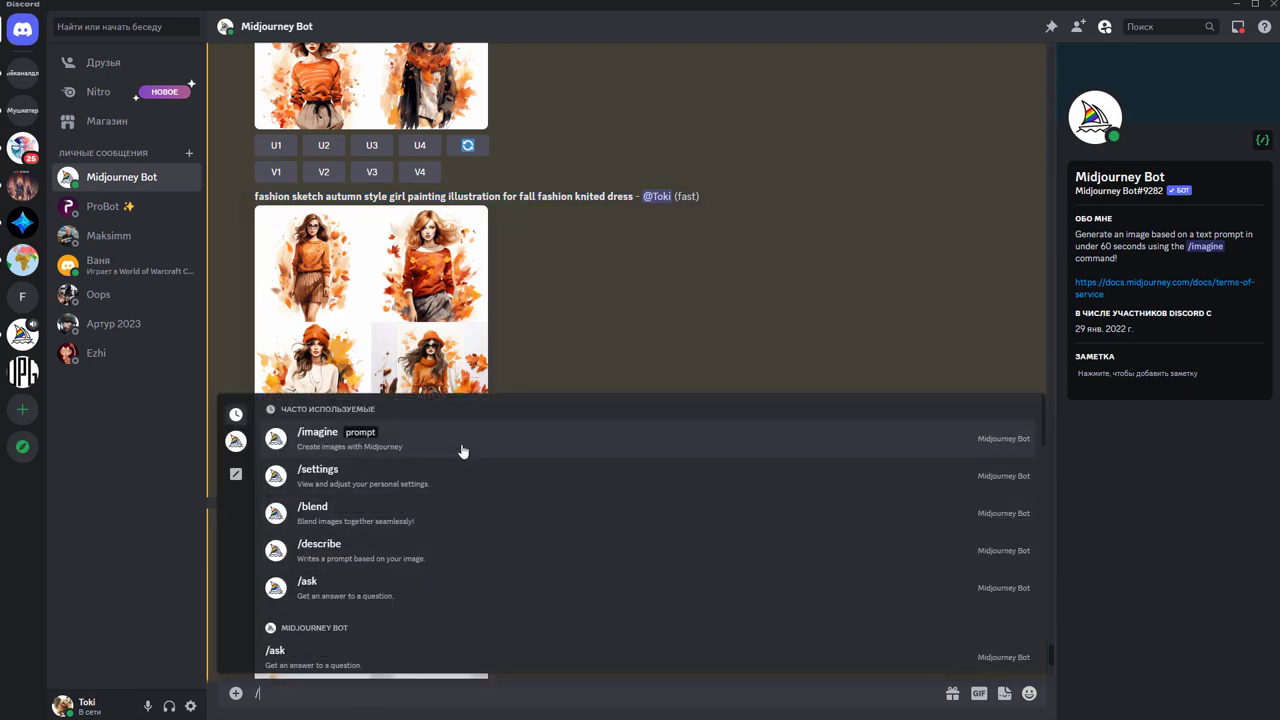
pyautogui.click(457, 445)
pyautogui.write('fashion sketch autumn style girl painting illustration for fall fashion knited dress')
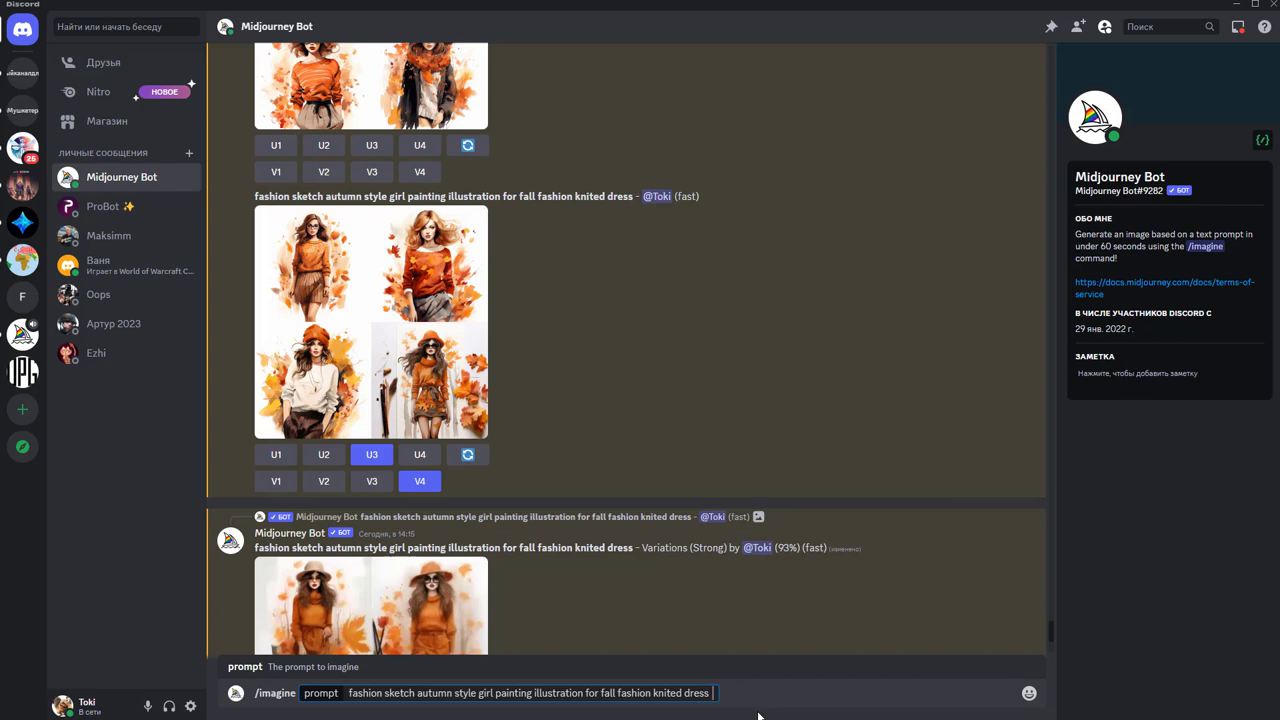
pyautogui.write('pumpkin')
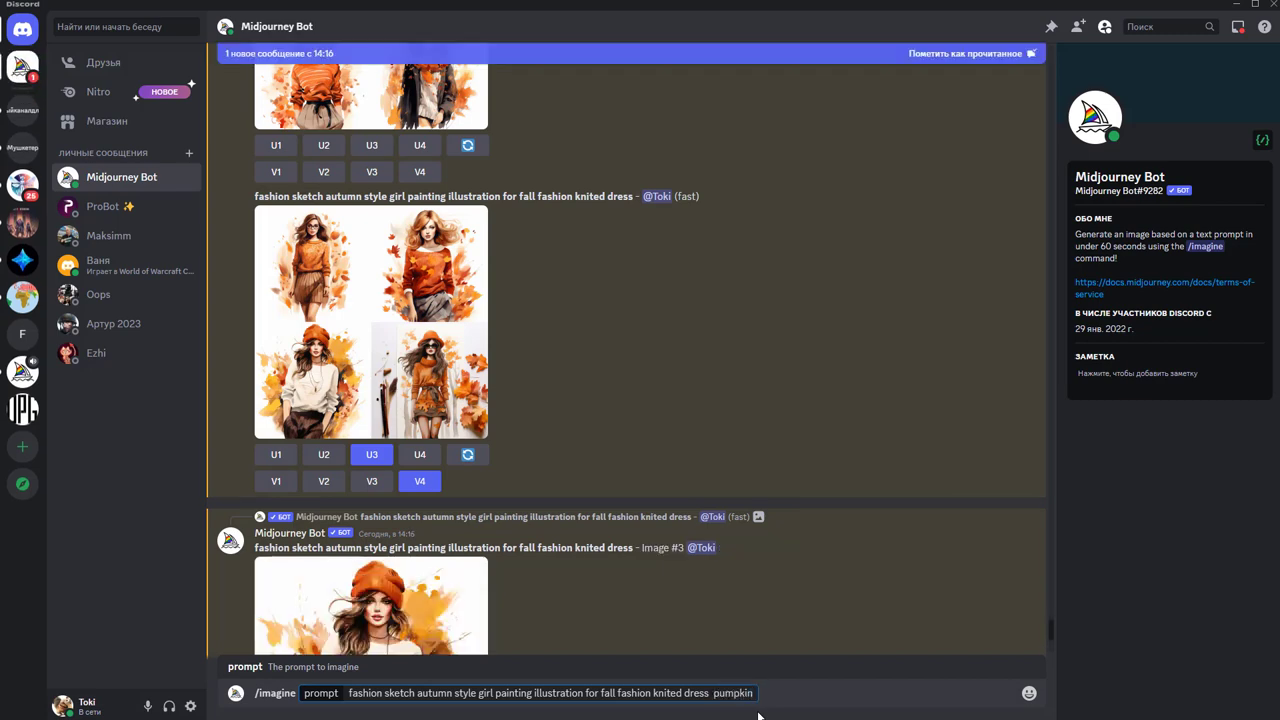
pyautogui.press('Return')
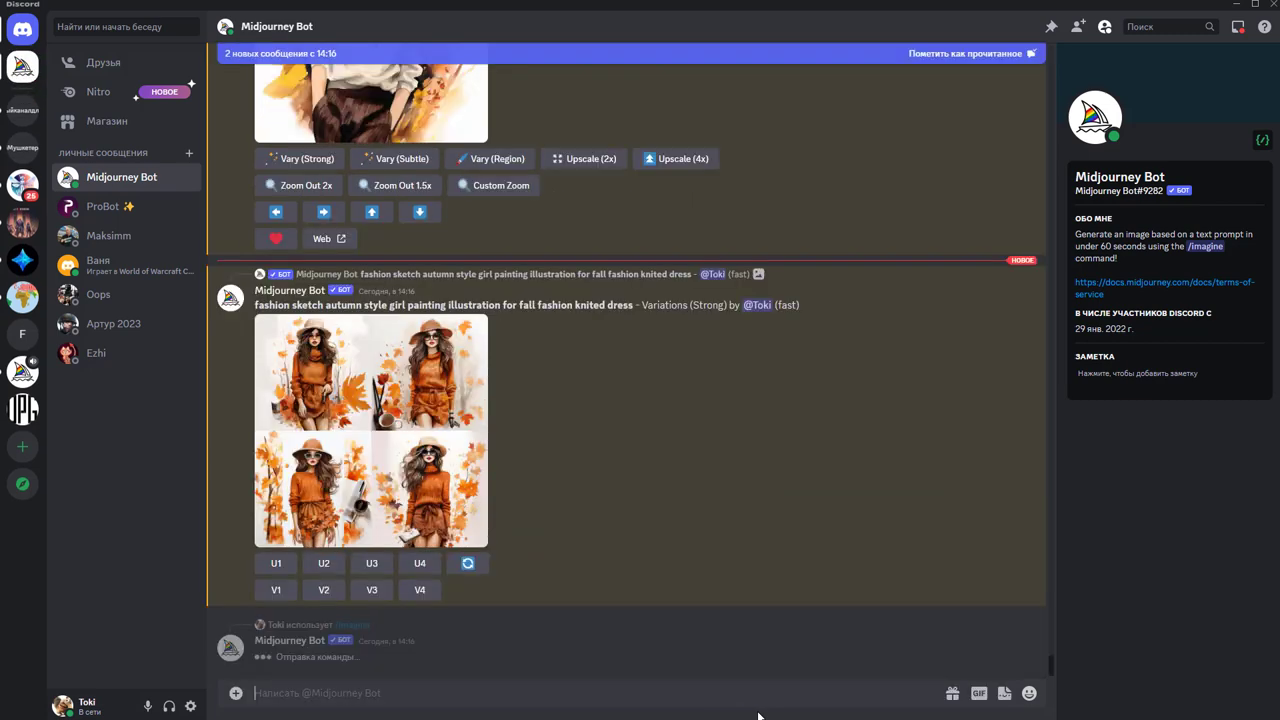
# Check the new and variations grids, then copy the upscaled Image #3 orange-hat girl
pyautogui.click(379, 428)
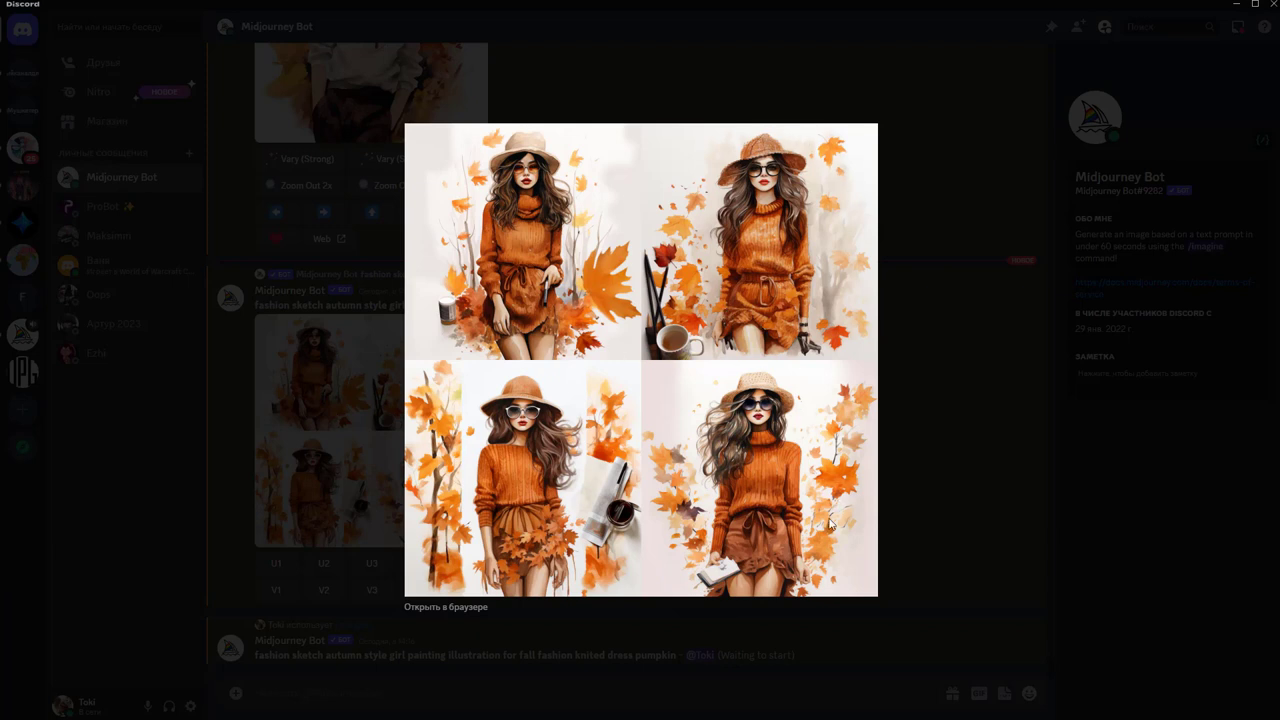
pyautogui.click(909, 388)
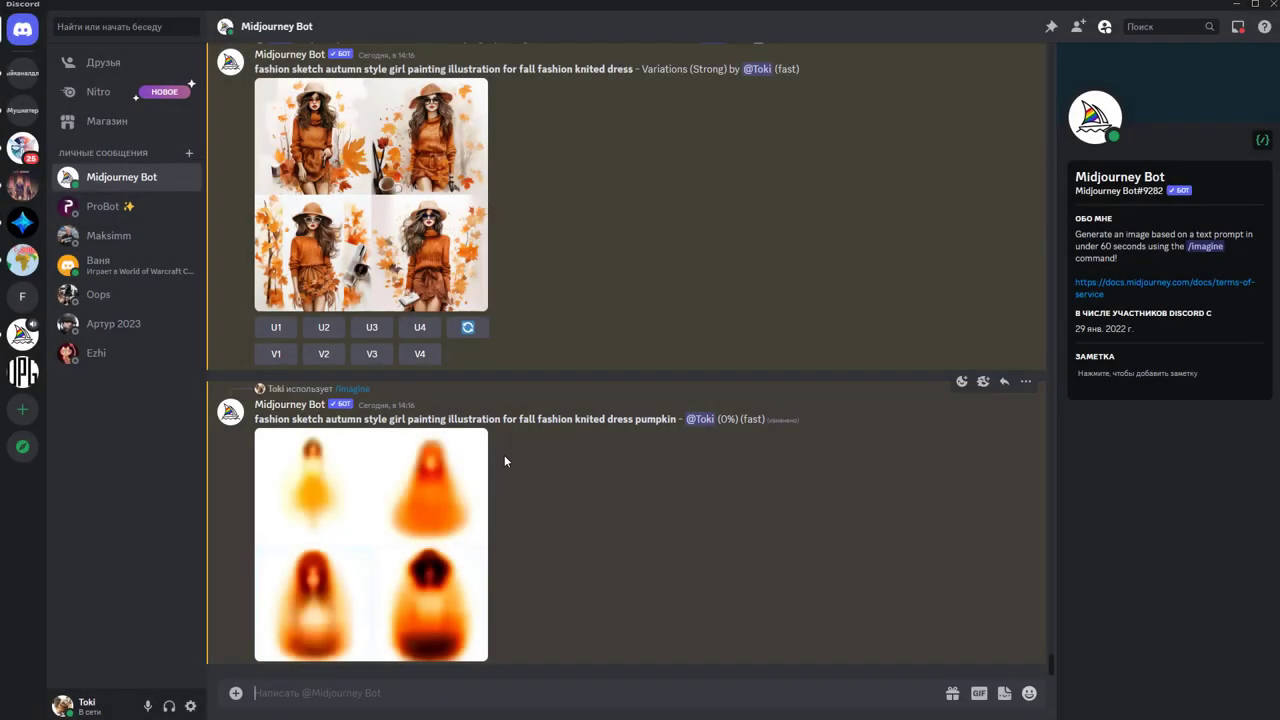
pyautogui.click(417, 305)
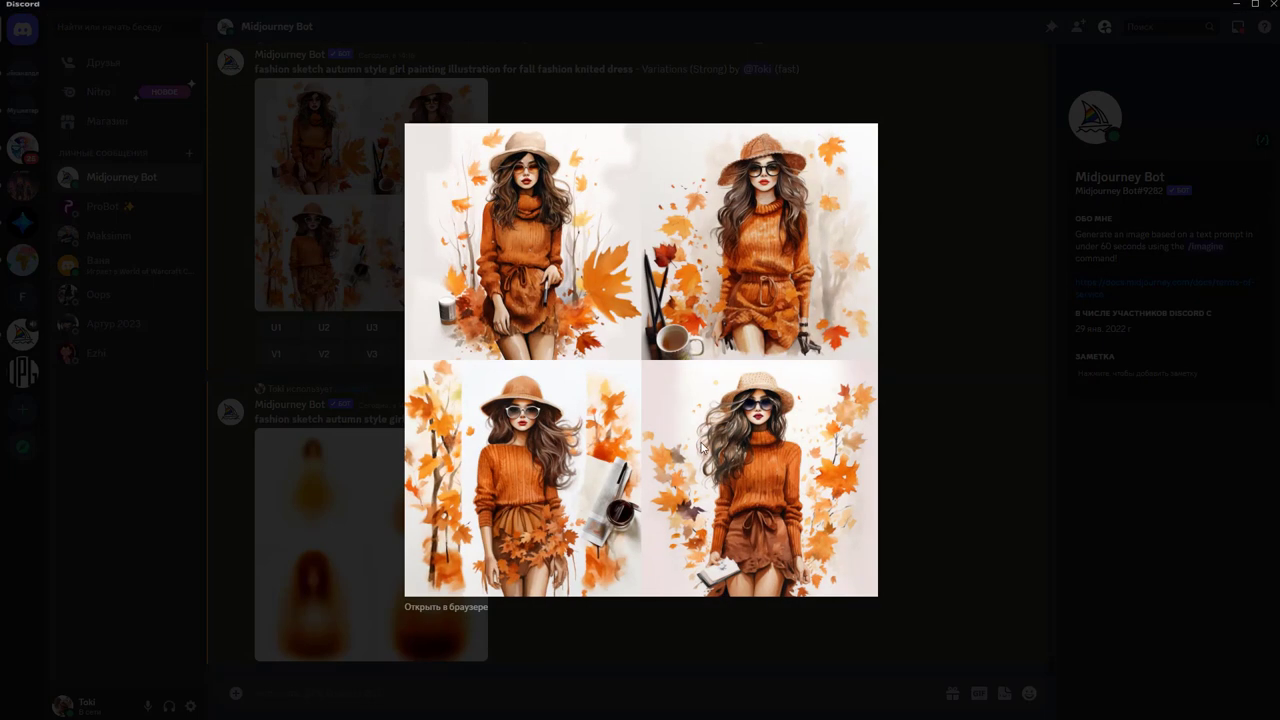
pyautogui.click(918, 383)
pyautogui.scroll(3, 640, 370)
pyautogui.scroll(2, 616, 377)
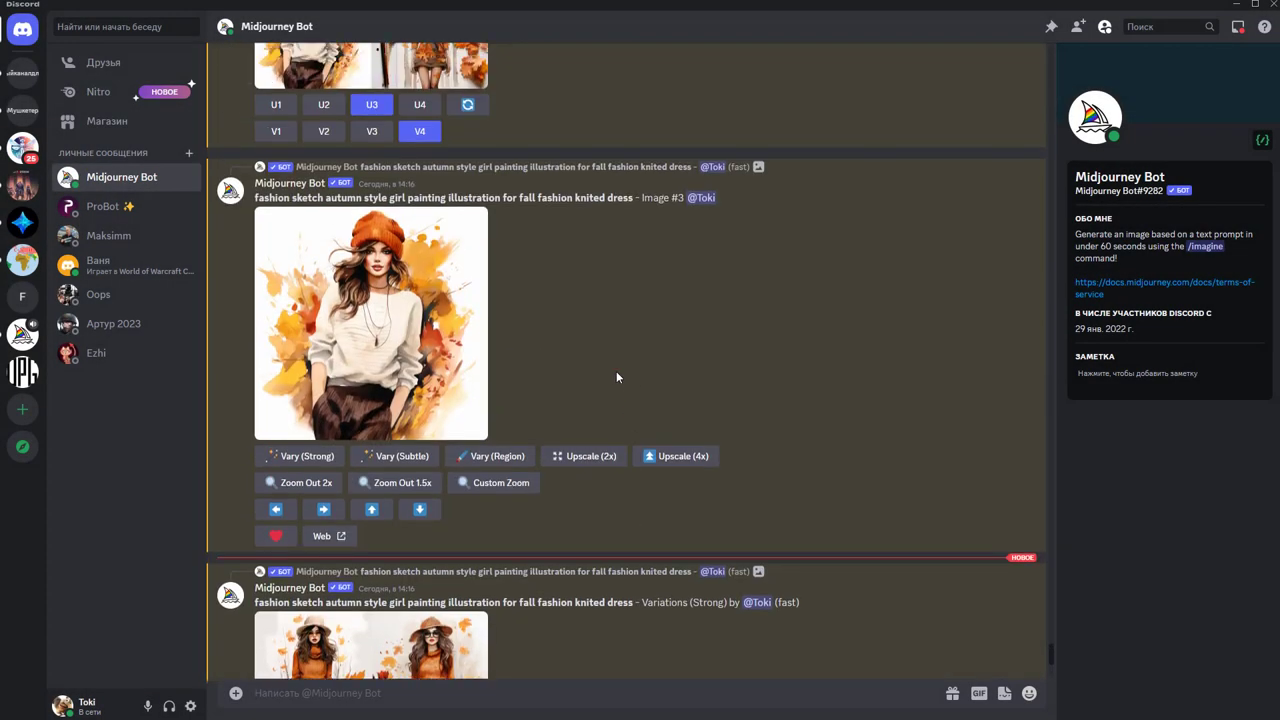
pyautogui.click(418, 345)
pyautogui.rightClick(617, 266)
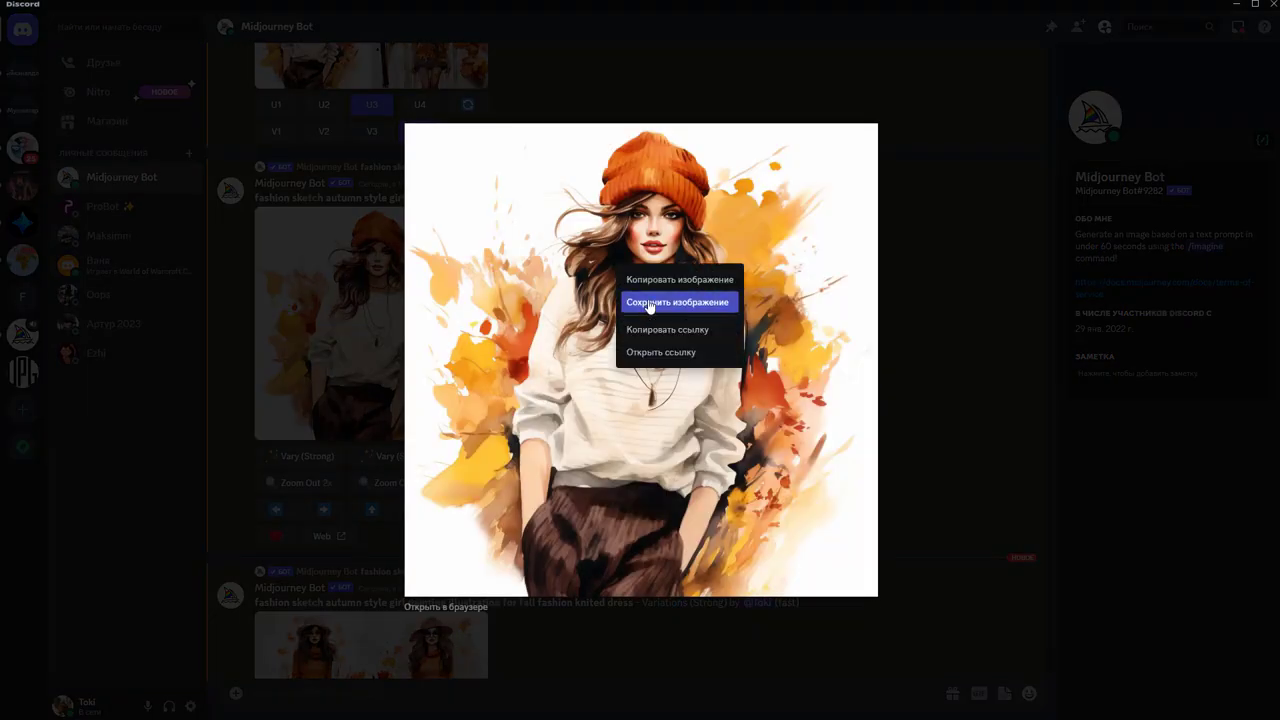
pyautogui.click(651, 280)
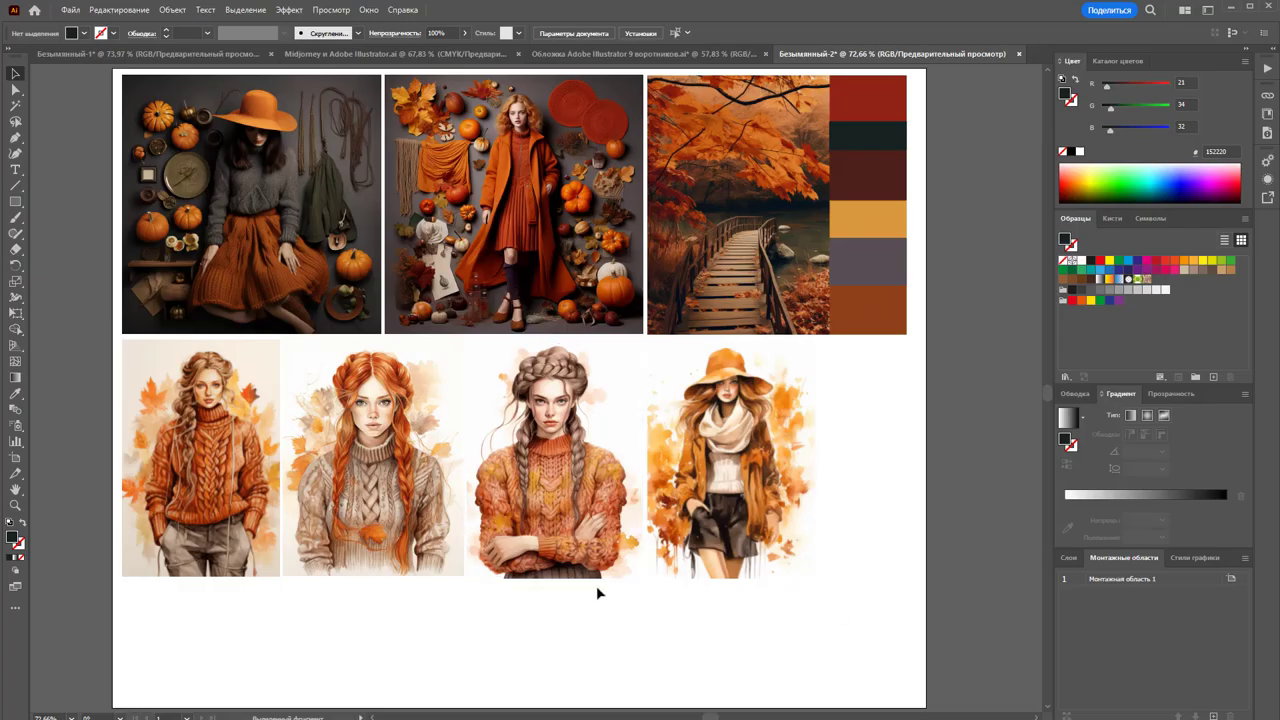
# Paste the orange-hat girl and shrink it into place below the middle row, left side
pyautogui.scroll(-2, 596, 585)
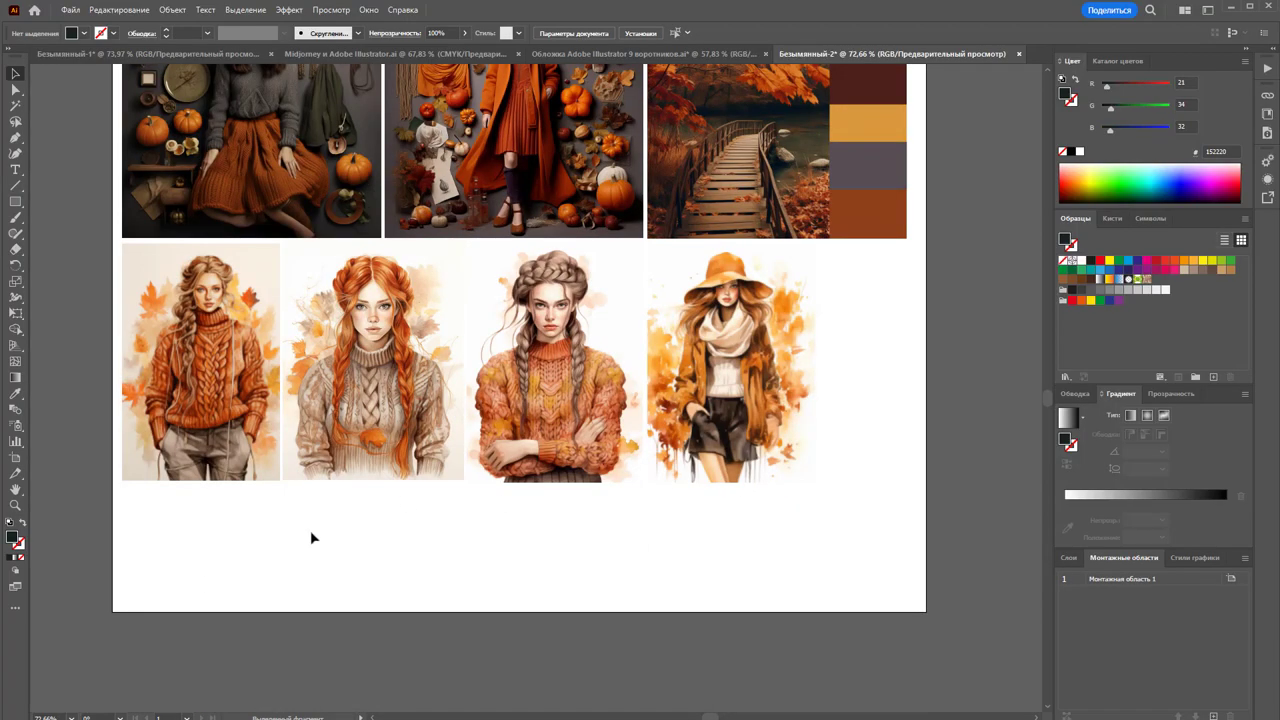
pyautogui.hotkey('ctrl', 'v')
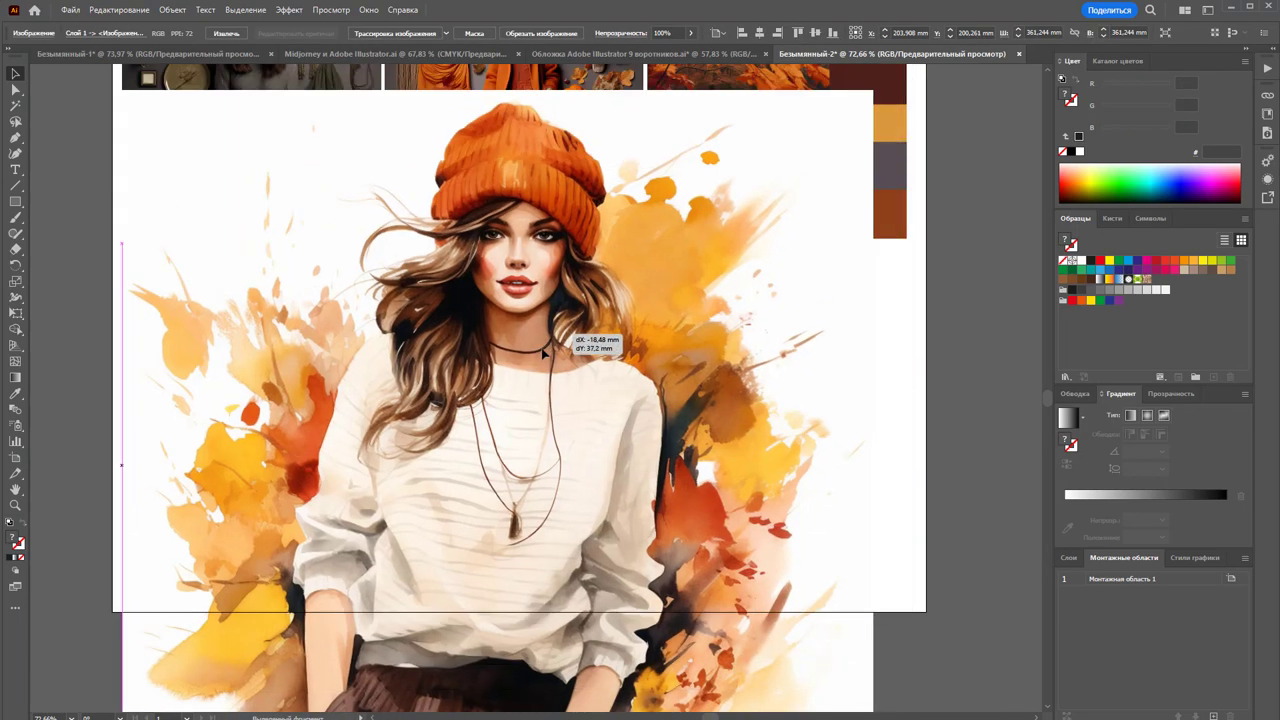
pyautogui.moveTo(850, 95)
pyautogui.mouseDown()
pyautogui.moveTo(844, 143)
pyautogui.moveTo(620, 386)
pyautogui.mouseUp()
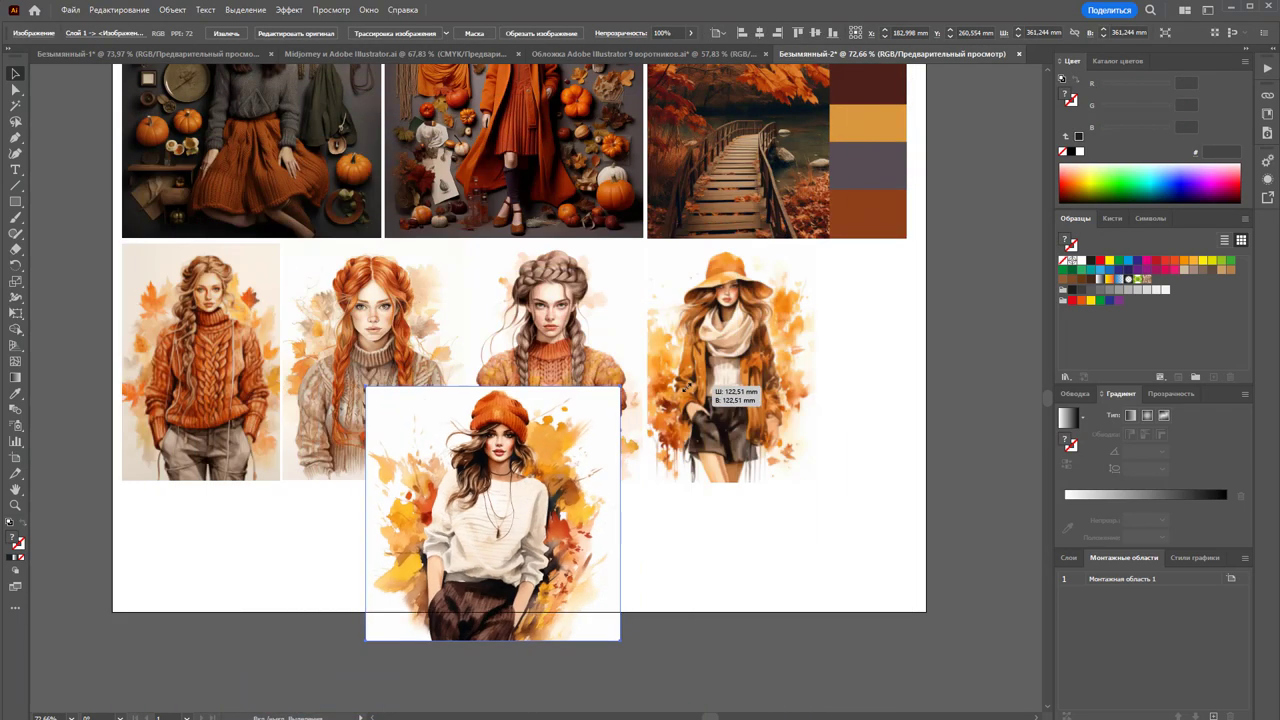
pyautogui.scroll(-3, 537, 345)
pyautogui.moveTo(537, 345); pyautogui.dragTo(278, 428)
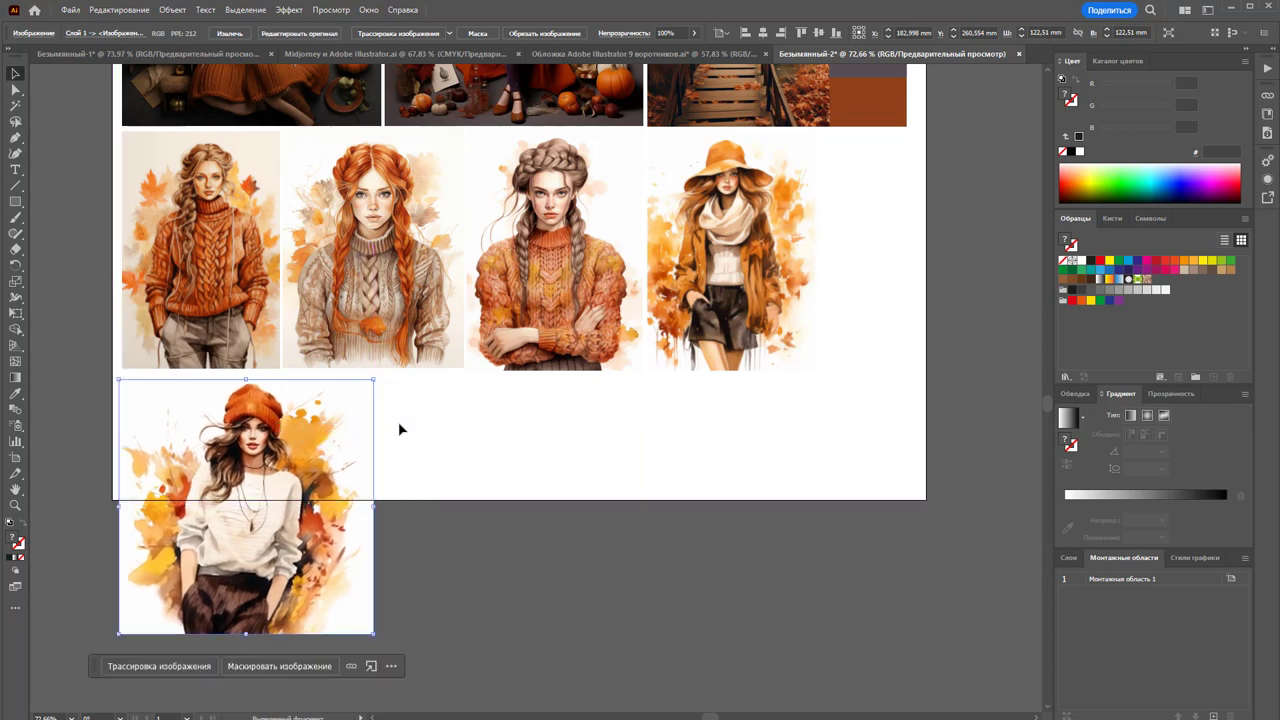
pyautogui.click(470, 423)
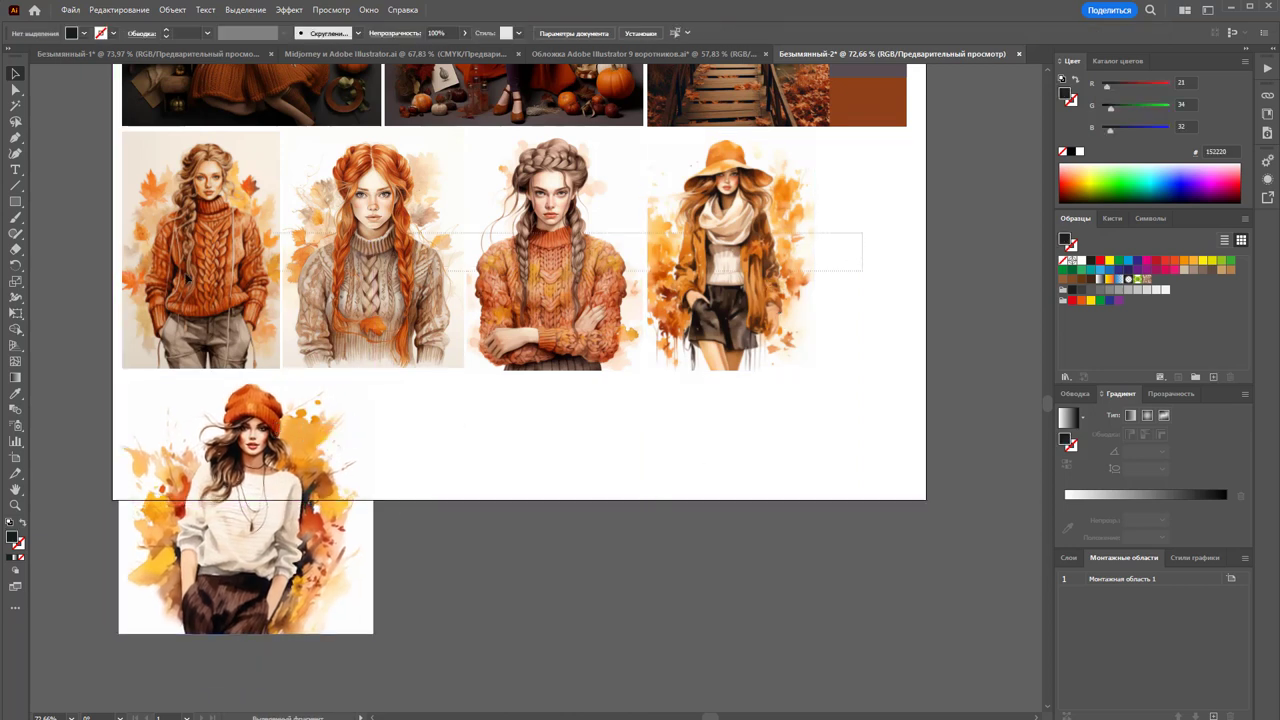
# Scale up the four middle-row images together to fill the board width
pyautogui.moveTo(863, 237); pyautogui.dragTo(270, 268)
pyautogui.moveTo(813, 375); pyautogui.dragTo(907, 472)
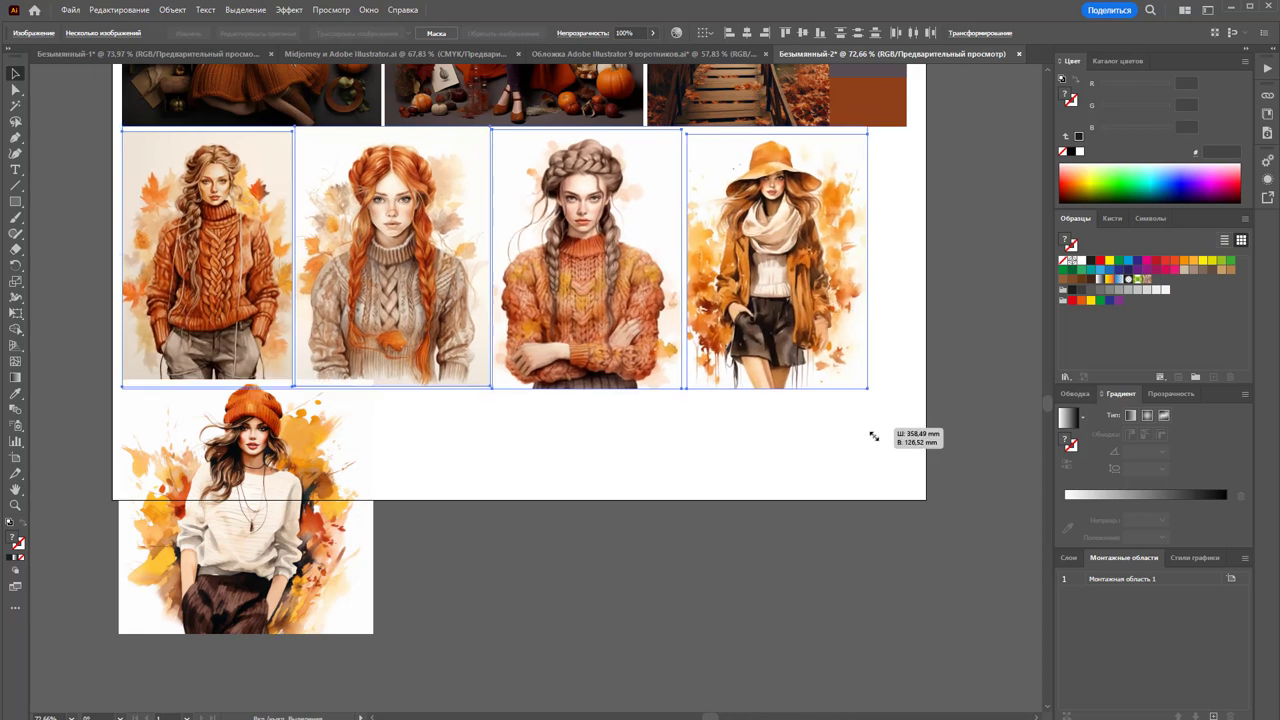
pyautogui.click(482, 458)
pyautogui.scroll(-2, 482, 458)
pyautogui.moveTo(301, 342); pyautogui.dragTo(304, 378)
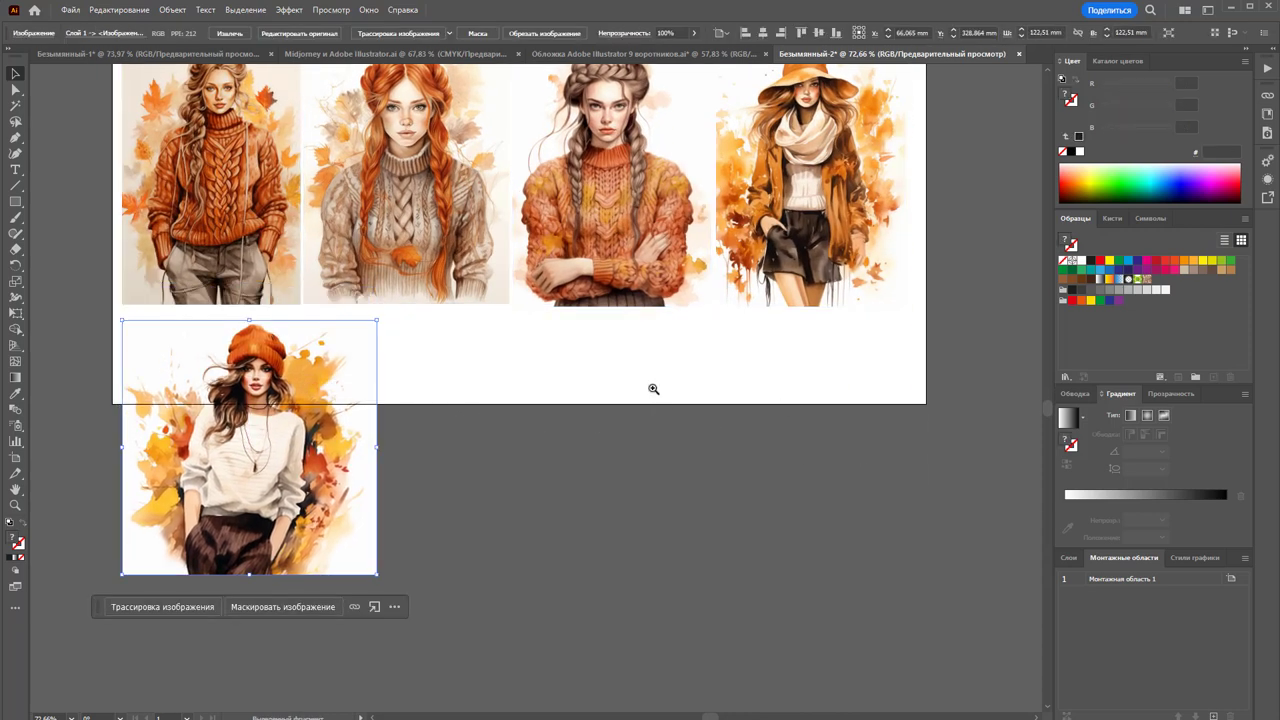
# Extend the artboard's bottom edge downward so it includes the new third-row image
pyautogui.press('z')
pyautogui.keyDown('alt'); pyautogui.click(538, 284); pyautogui.keyUp('alt')
pyautogui.keyDown('alt'); pyautogui.click(480, 353); pyautogui.keyUp('alt')
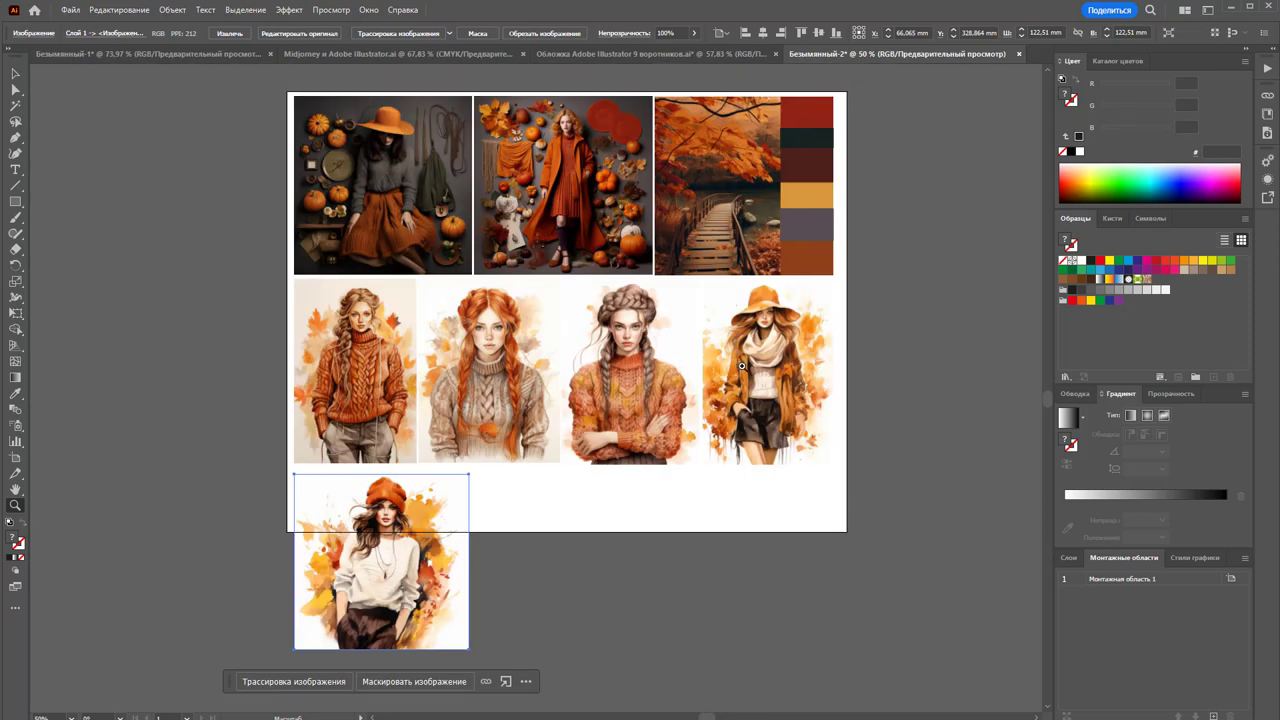
pyautogui.scroll(-3, 620, 368)
pyautogui.scroll(2, 508, 369)
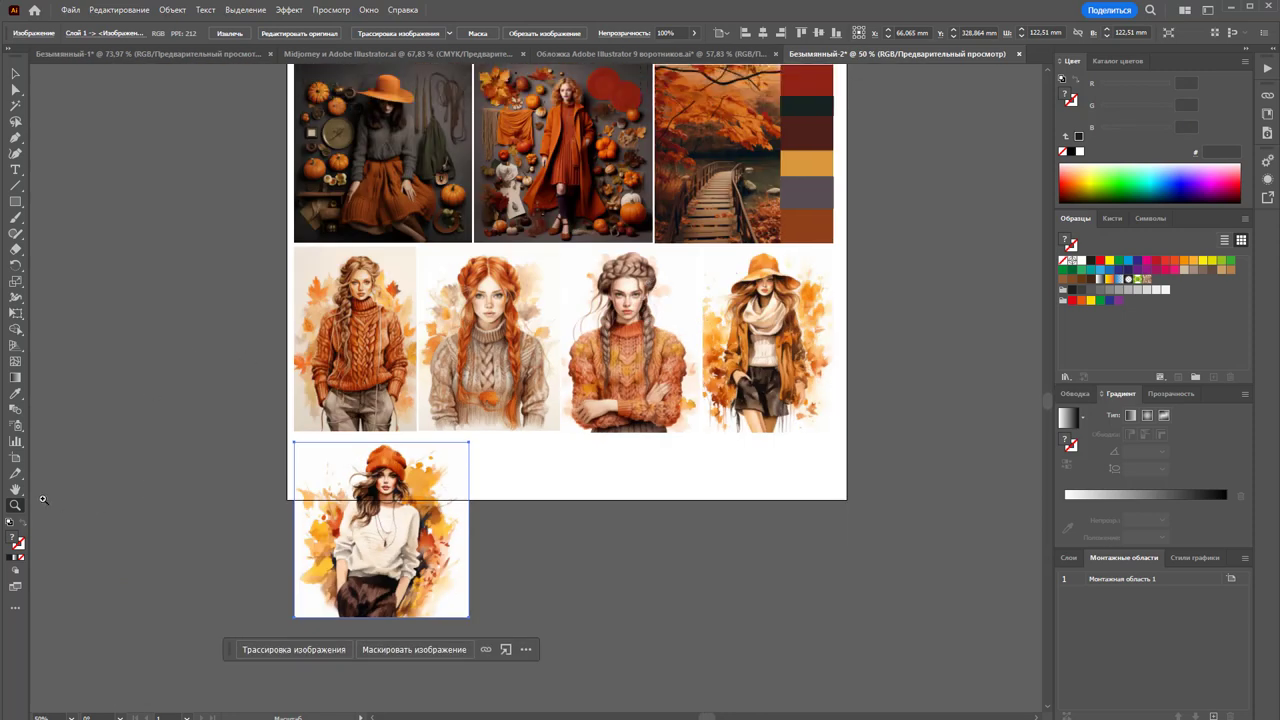
pyautogui.click(15, 457)
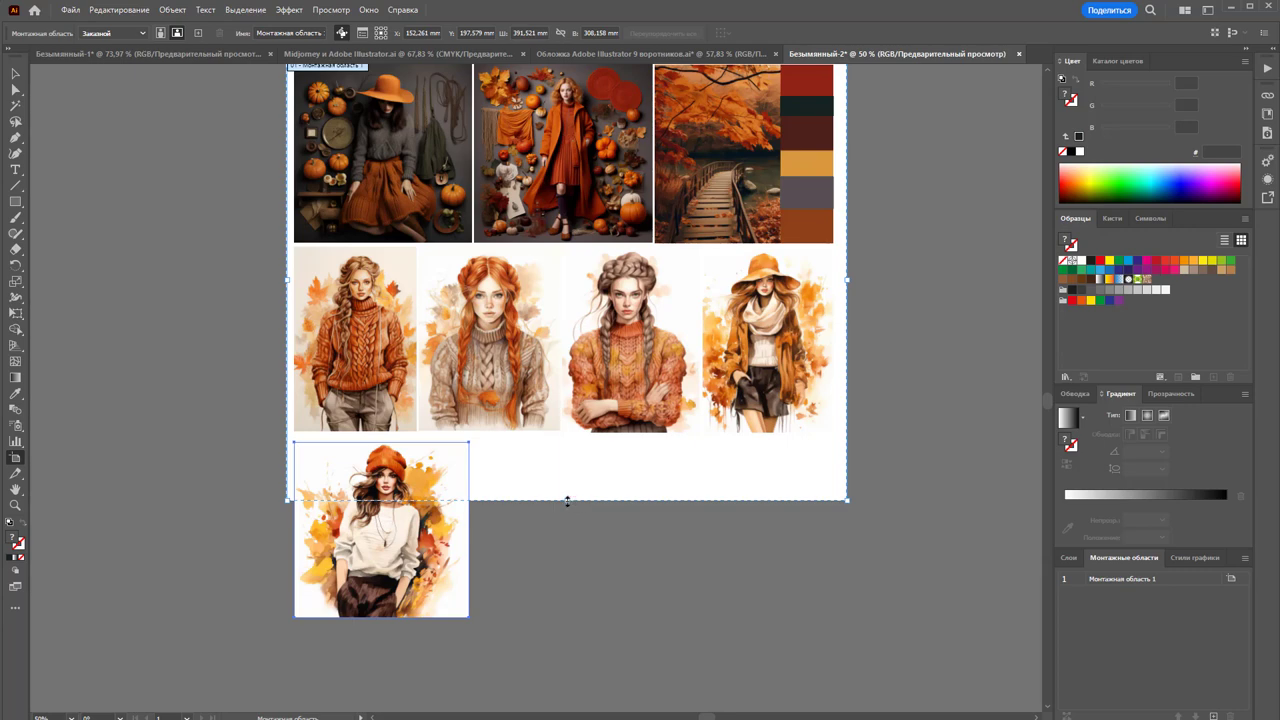
pyautogui.moveTo(567, 501); pyautogui.dragTo(571, 623)
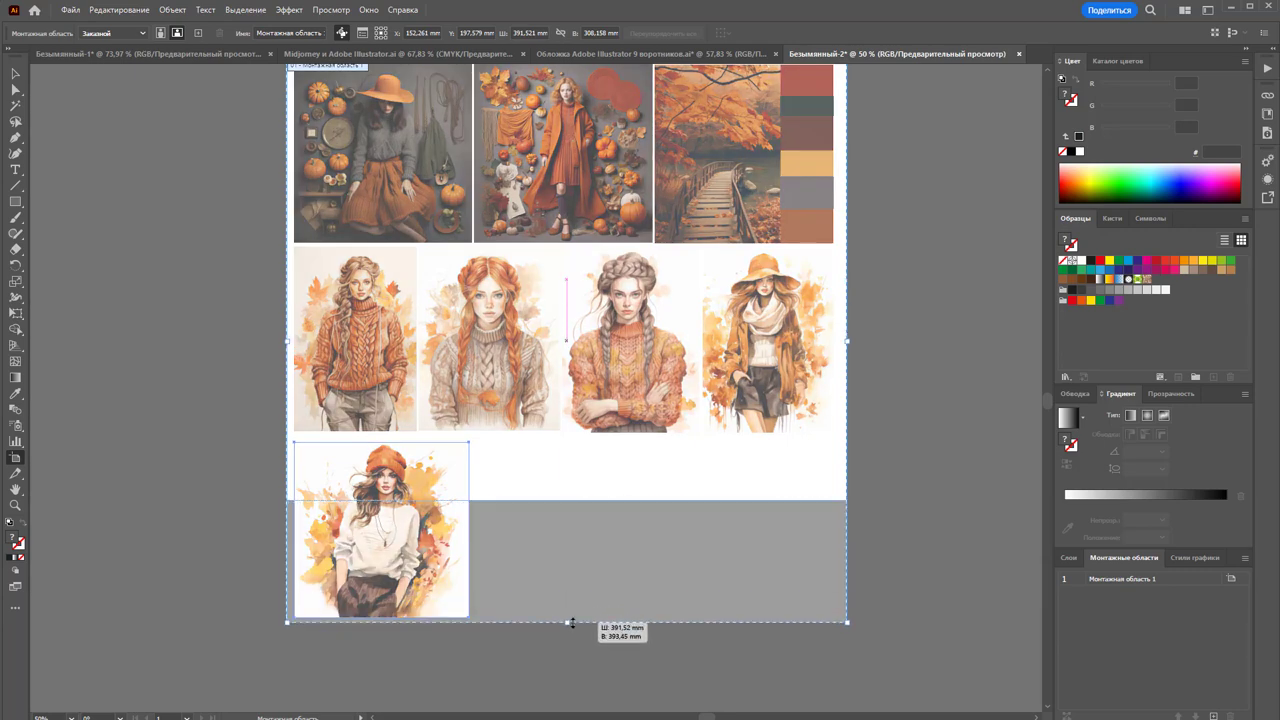
pyautogui.moveTo(571, 623); pyautogui.dragTo(567, 626)
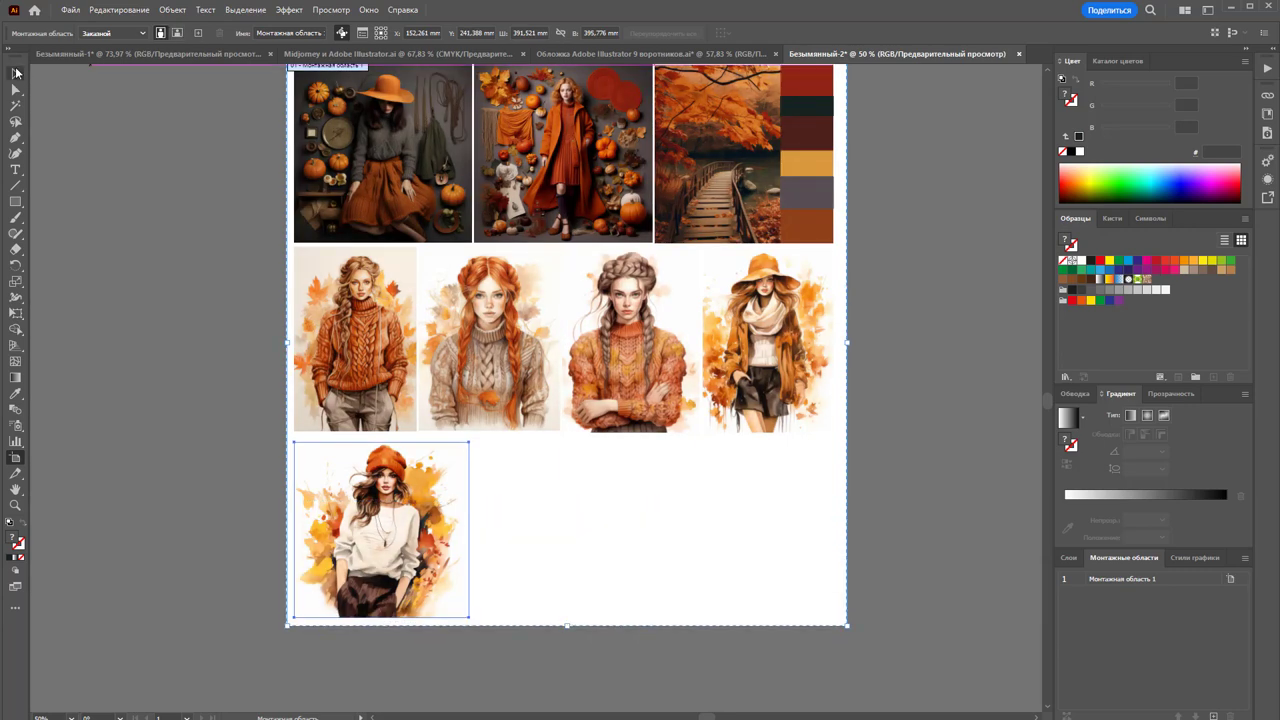
pyautogui.click(16, 72)
# Deselect the mood board and inspect the finished pumpkin grid in Discord
pyautogui.click(686, 634)
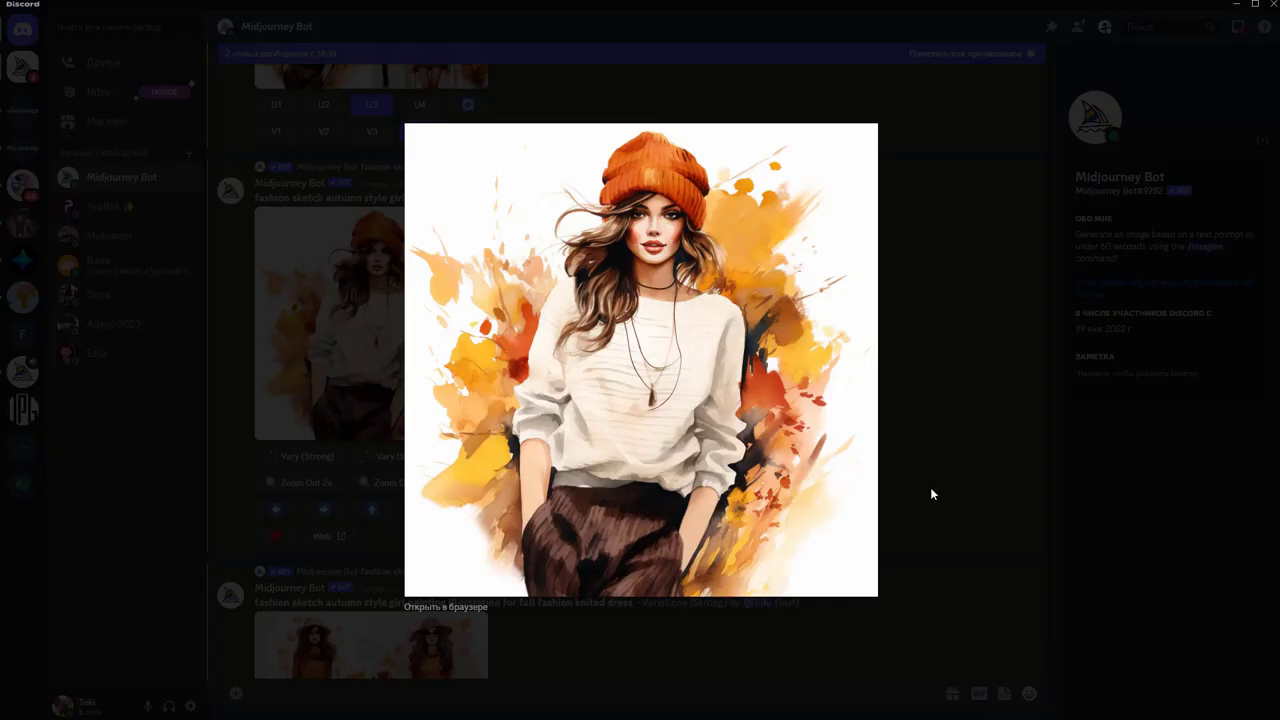
pyautogui.click(930, 494)
pyautogui.scroll(-3, 615, 350)
pyautogui.scroll(-3, 620, 340)
pyautogui.scroll(-3, 622, 340)
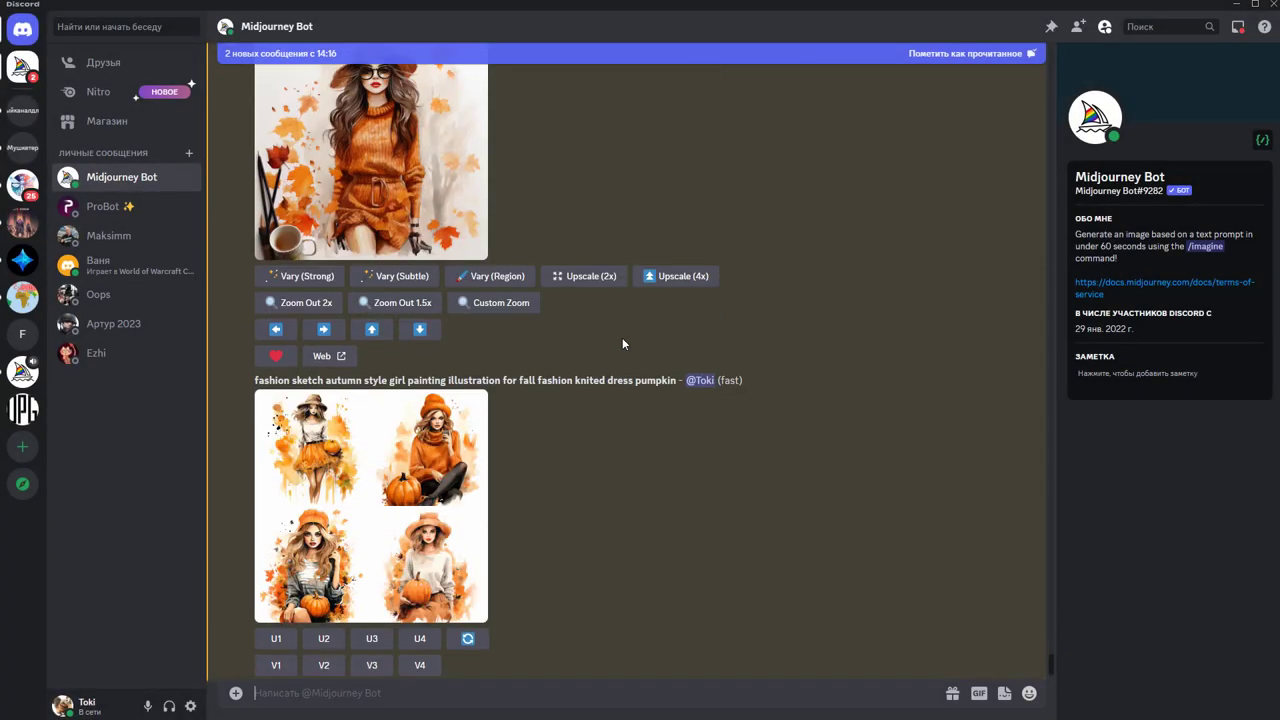
pyautogui.click(460, 505)
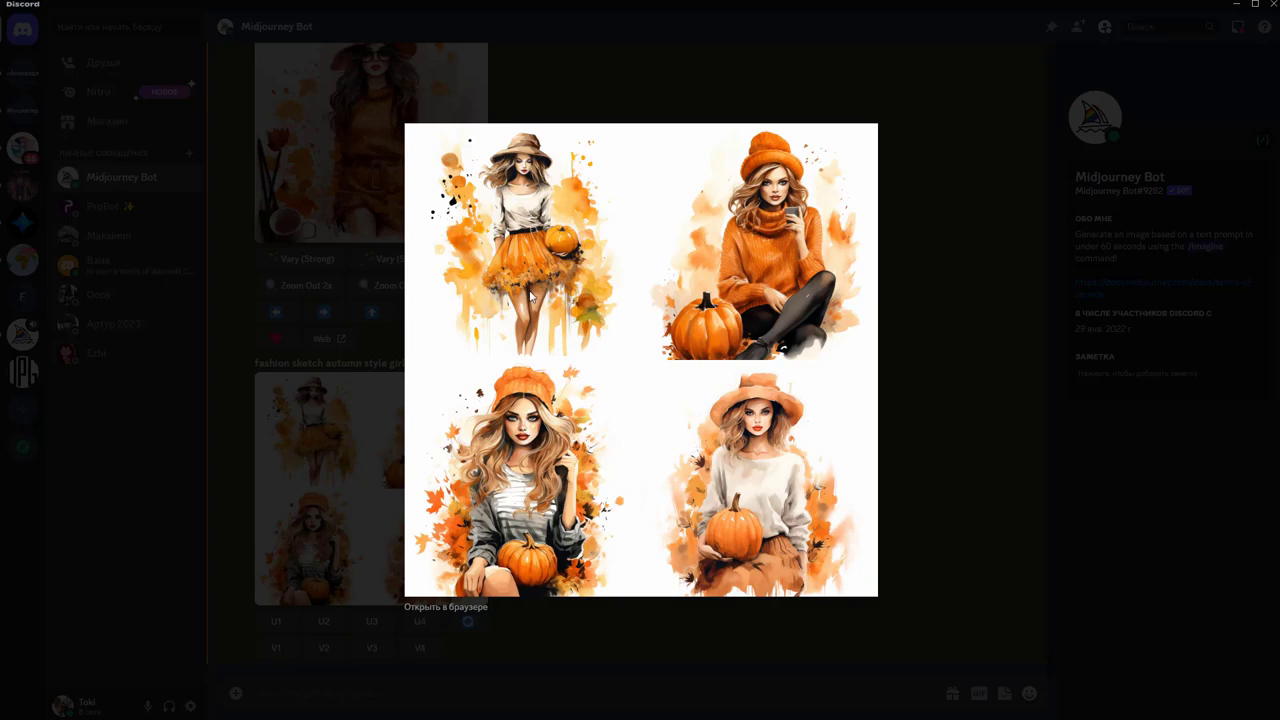
pyautogui.click(910, 414)
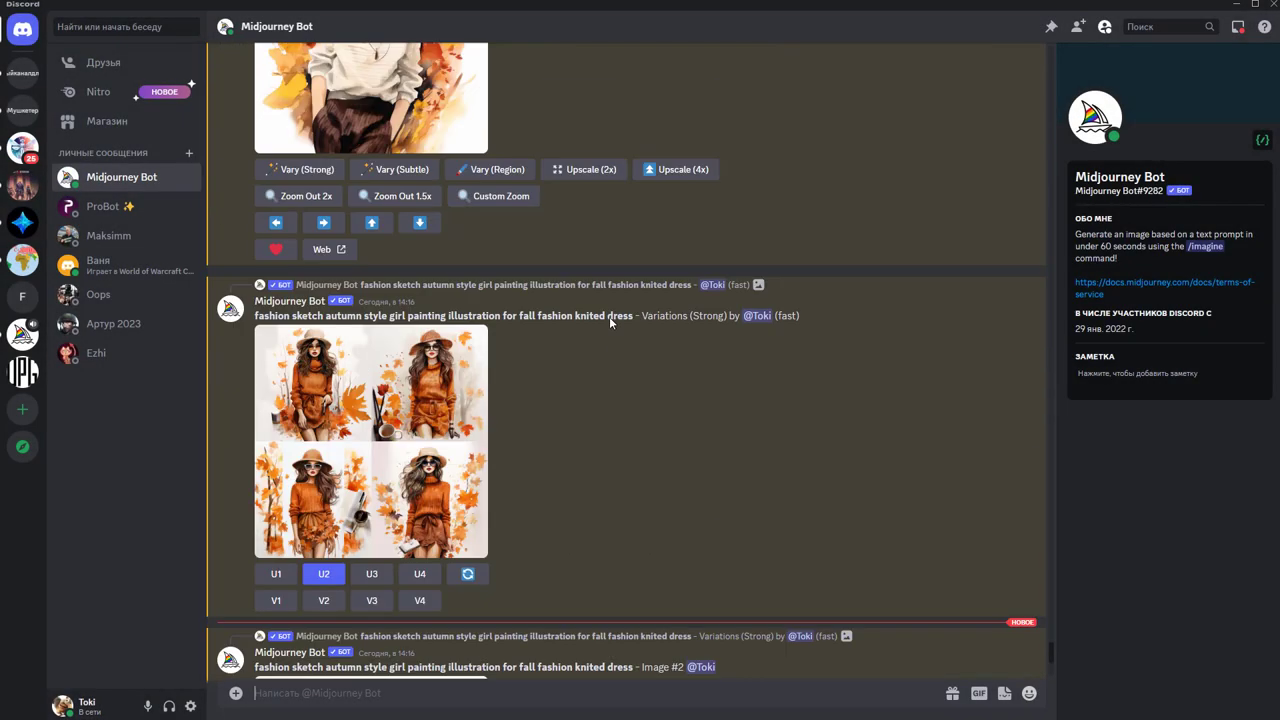
# Review the chat history, then upscale the first image of the pumpkin grid (U1)
pyautogui.scroll(3, 641, 306)
pyautogui.scroll(2, 641, 306)
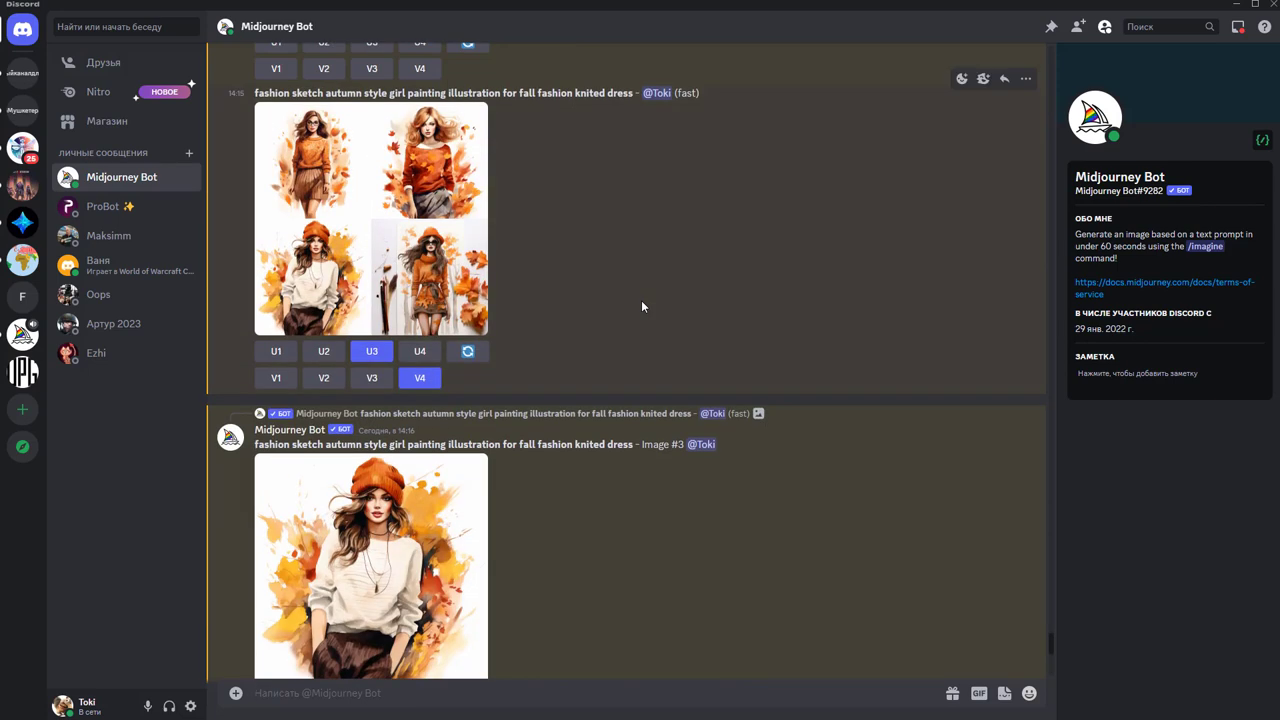
pyautogui.scroll(3, 642, 307)
pyautogui.scroll(2, 642, 307)
pyautogui.scroll(2, 642, 307)
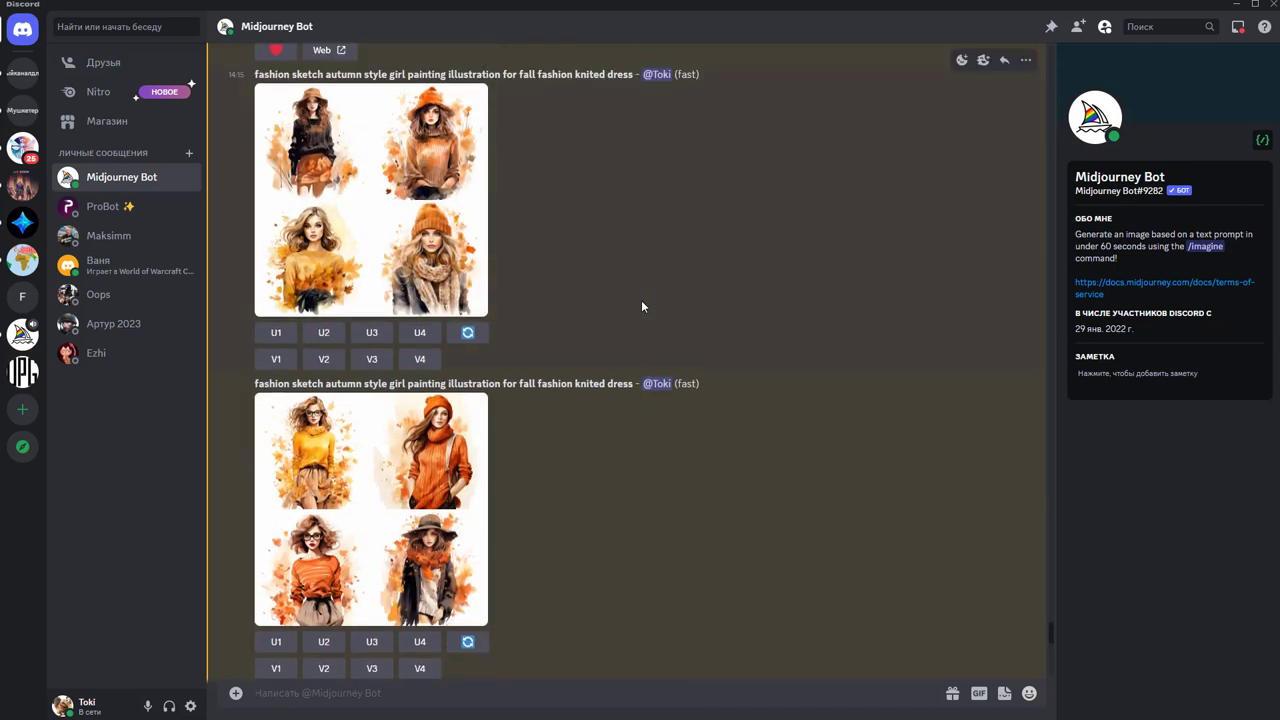
pyautogui.scroll(2, 642, 307)
pyautogui.scroll(1, 642, 307)
pyautogui.scroll(-10, 642, 307)
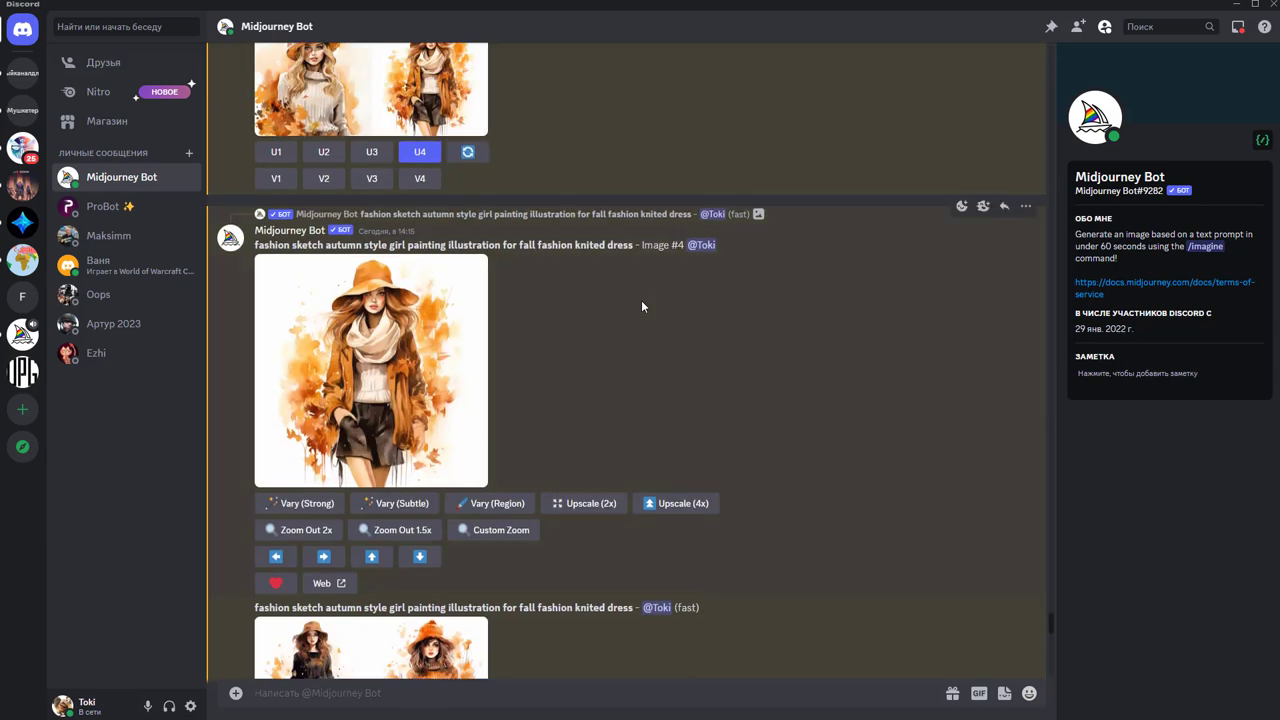
pyautogui.scroll(4, 660, 298)
pyautogui.scroll(5, 686, 280)
pyautogui.scroll(4, 686, 280)
pyautogui.scroll(1, 686, 280)
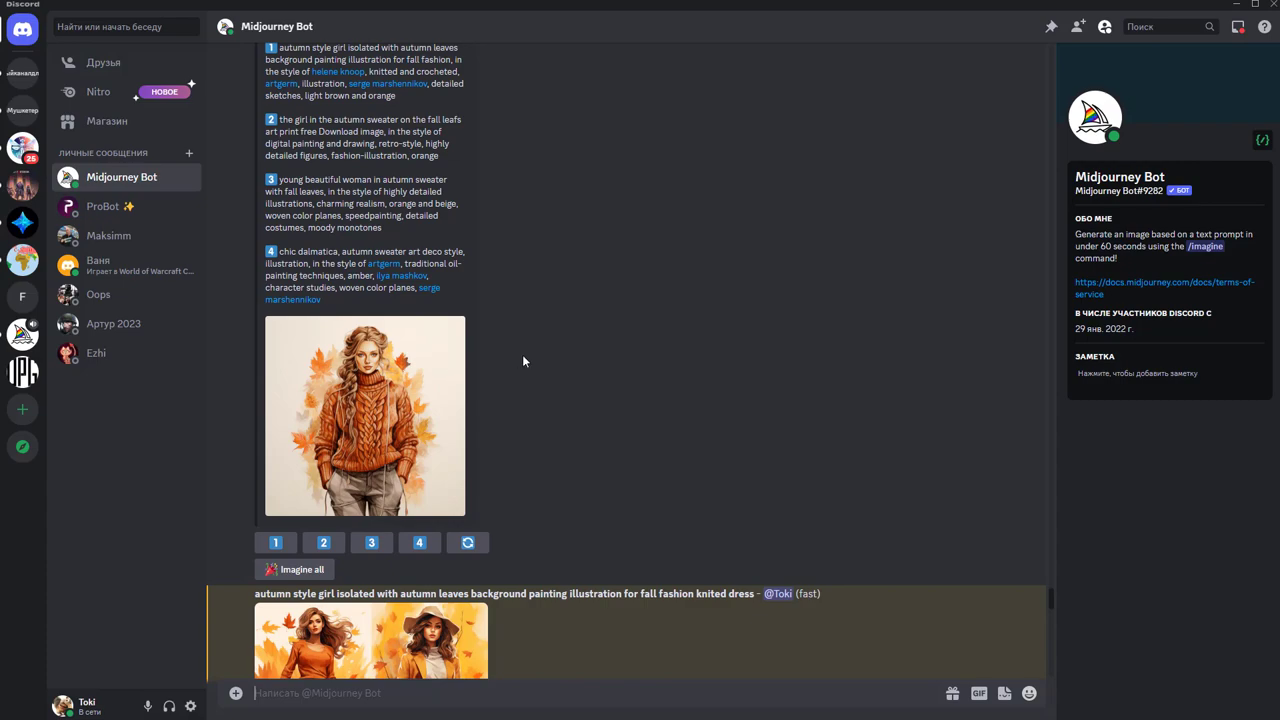
pyautogui.scroll(-4, 540, 350)
pyautogui.scroll(-4, 565, 345)
pyautogui.scroll(-5, 600, 350)
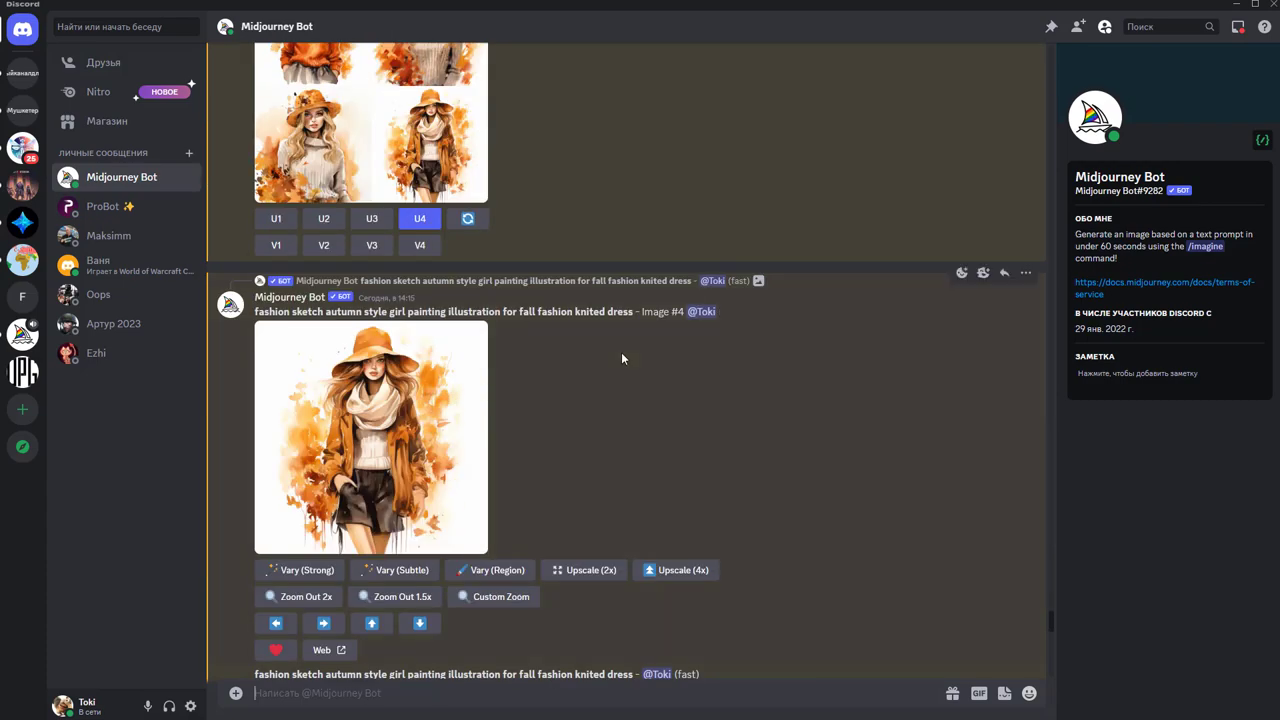
pyautogui.scroll(-5, 621, 357)
pyautogui.scroll(-3, 621, 357)
pyautogui.scroll(-5, 621, 357)
pyautogui.scroll(-5, 621, 357)
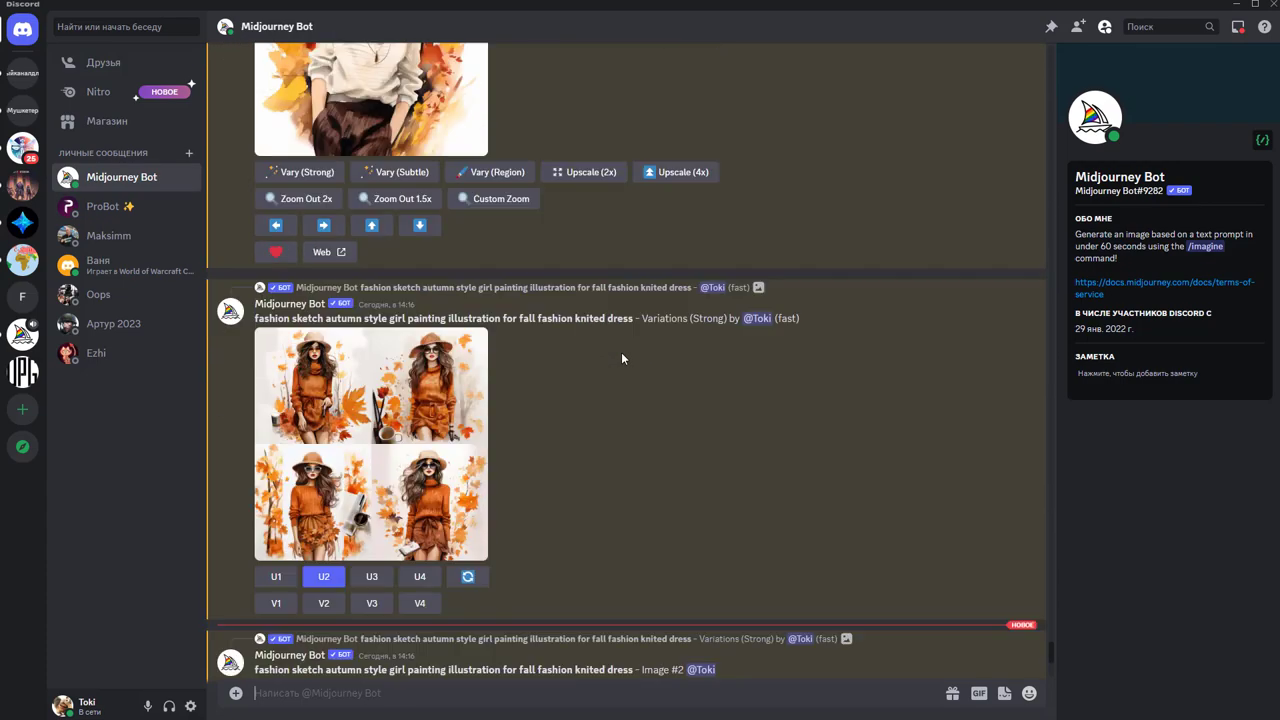
pyautogui.scroll(-5, 621, 357)
pyautogui.scroll(-2, 621, 357)
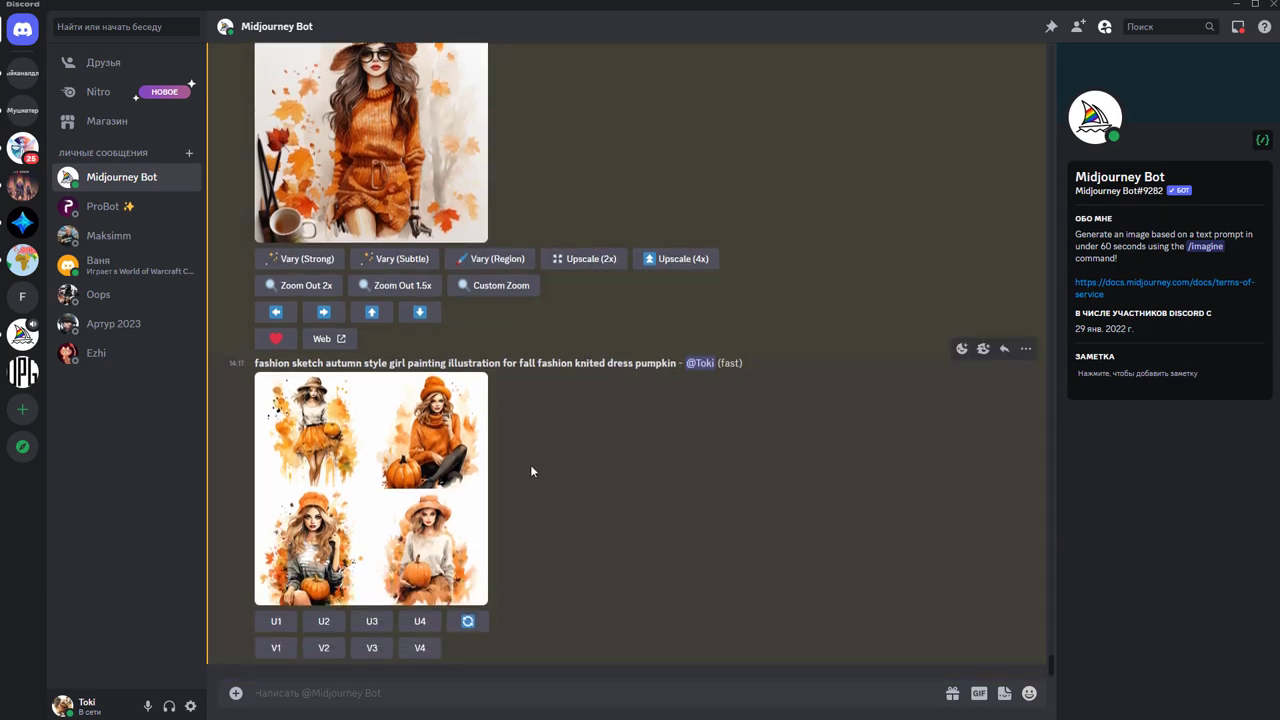
pyautogui.click(390, 509)
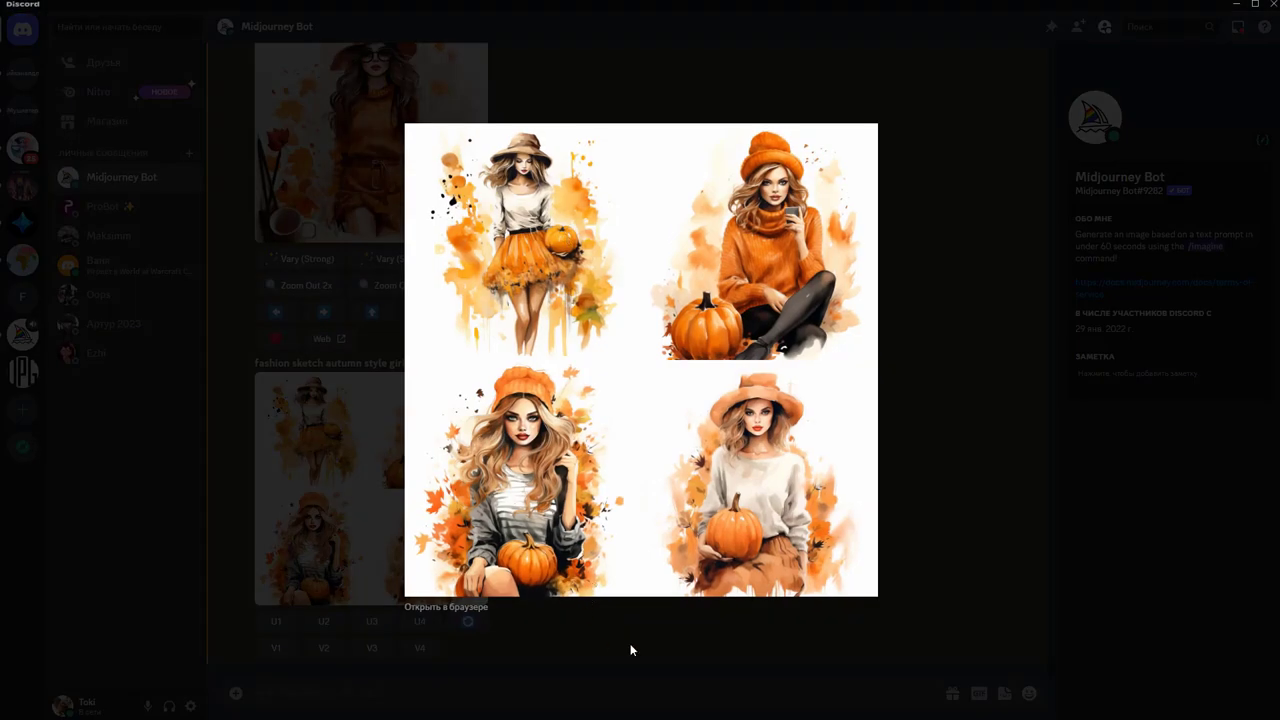
pyautogui.click(630, 650)
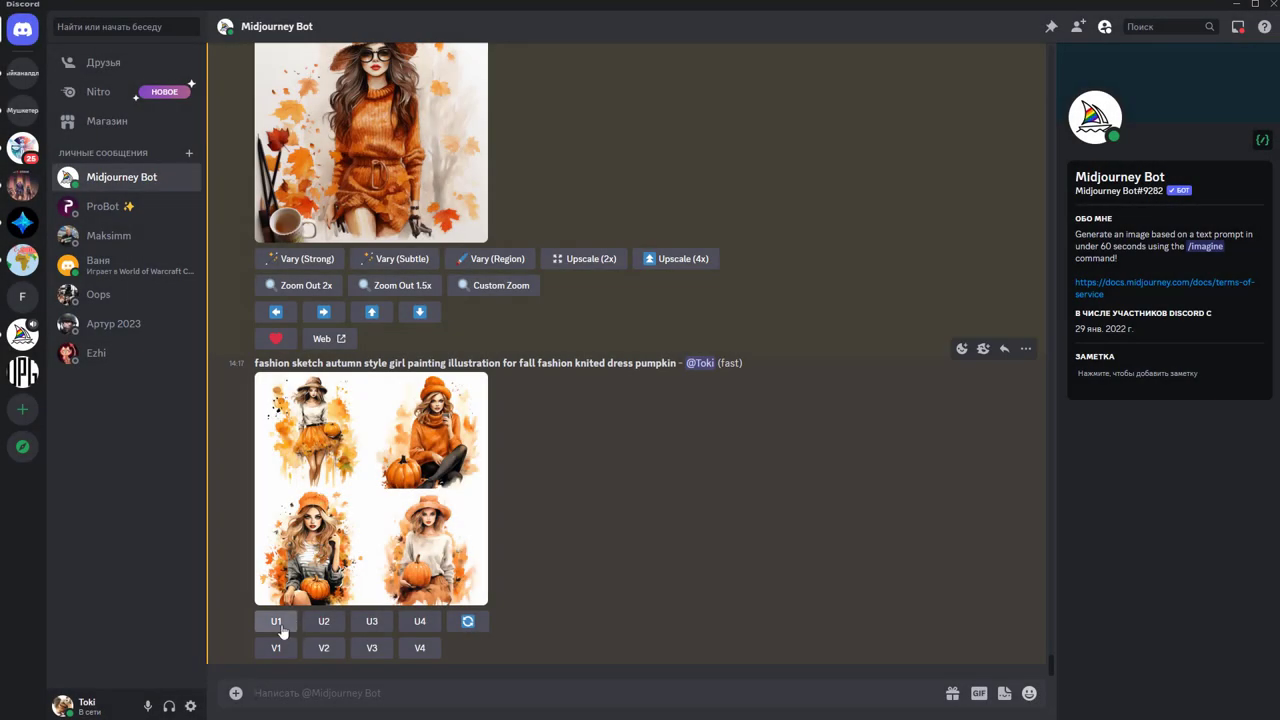
pyautogui.click(277, 622)
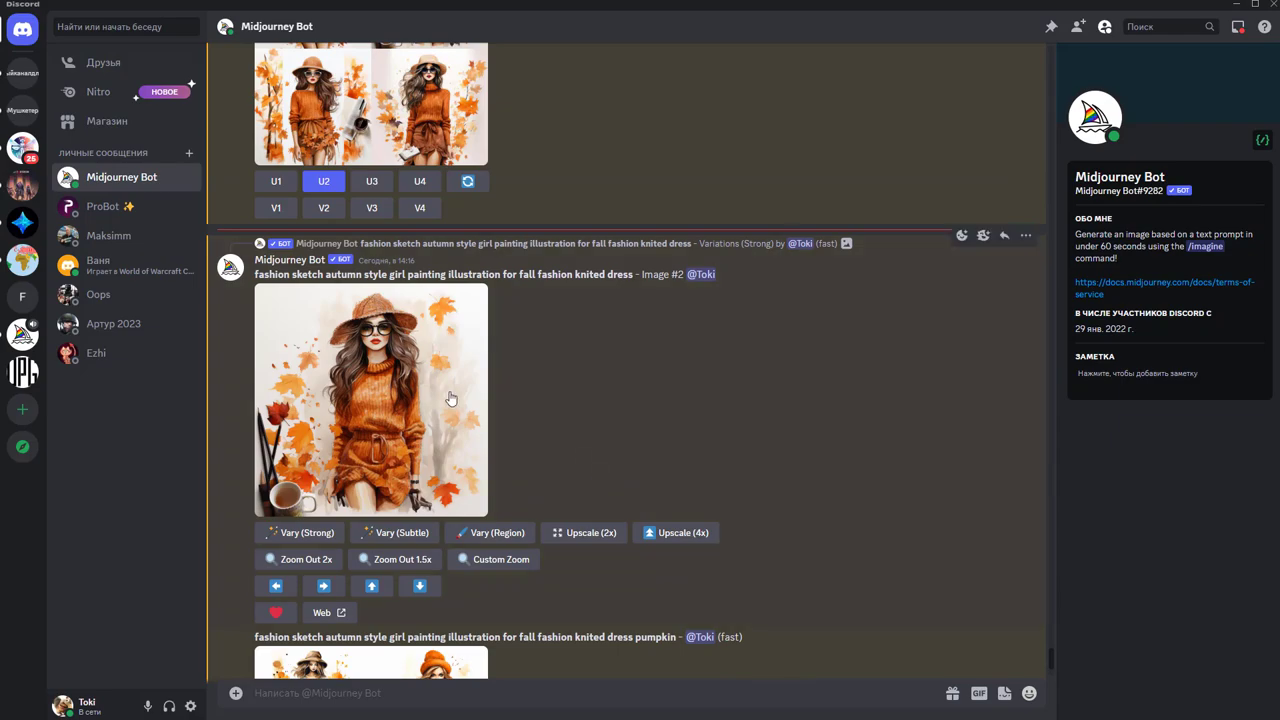
# View the finished upscale enlarged and scroll the chat to locate the upscaled Image #2
pyautogui.click(446, 396)
pyautogui.click(607, 637)
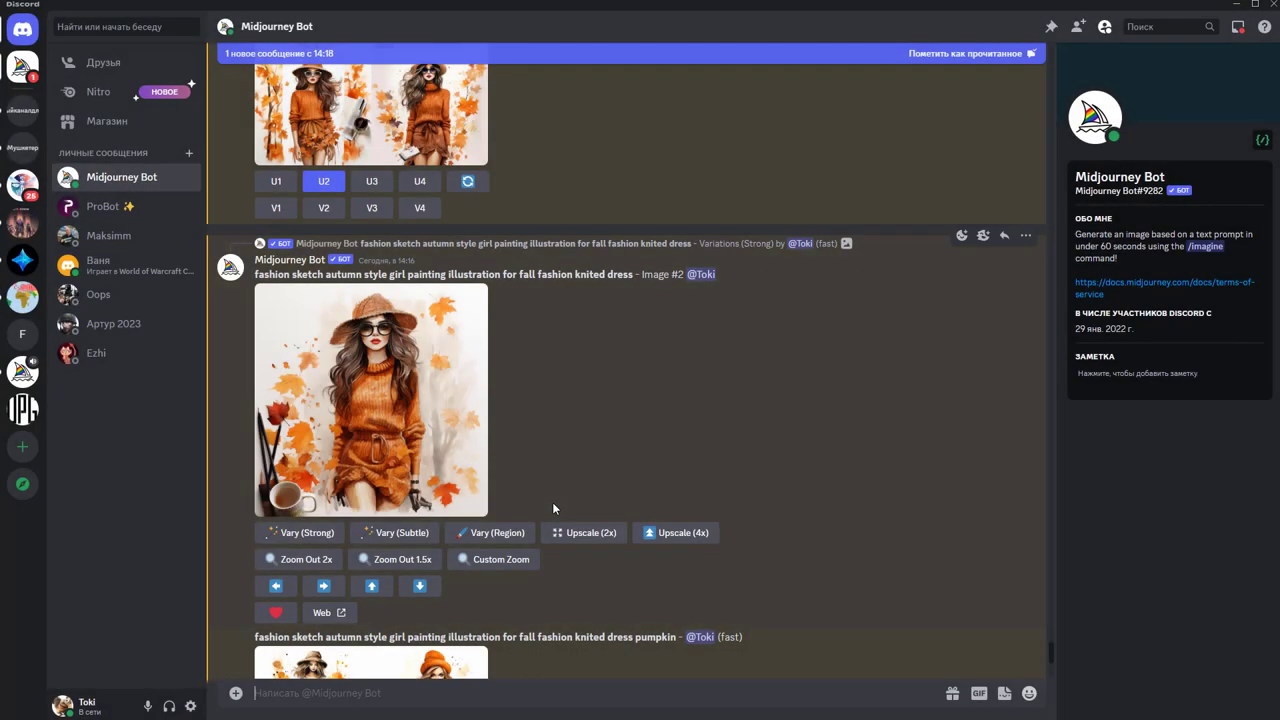
pyautogui.scroll(3, 598, 443)
pyautogui.scroll(3, 587, 440)
pyautogui.scroll(-5, 587, 440)
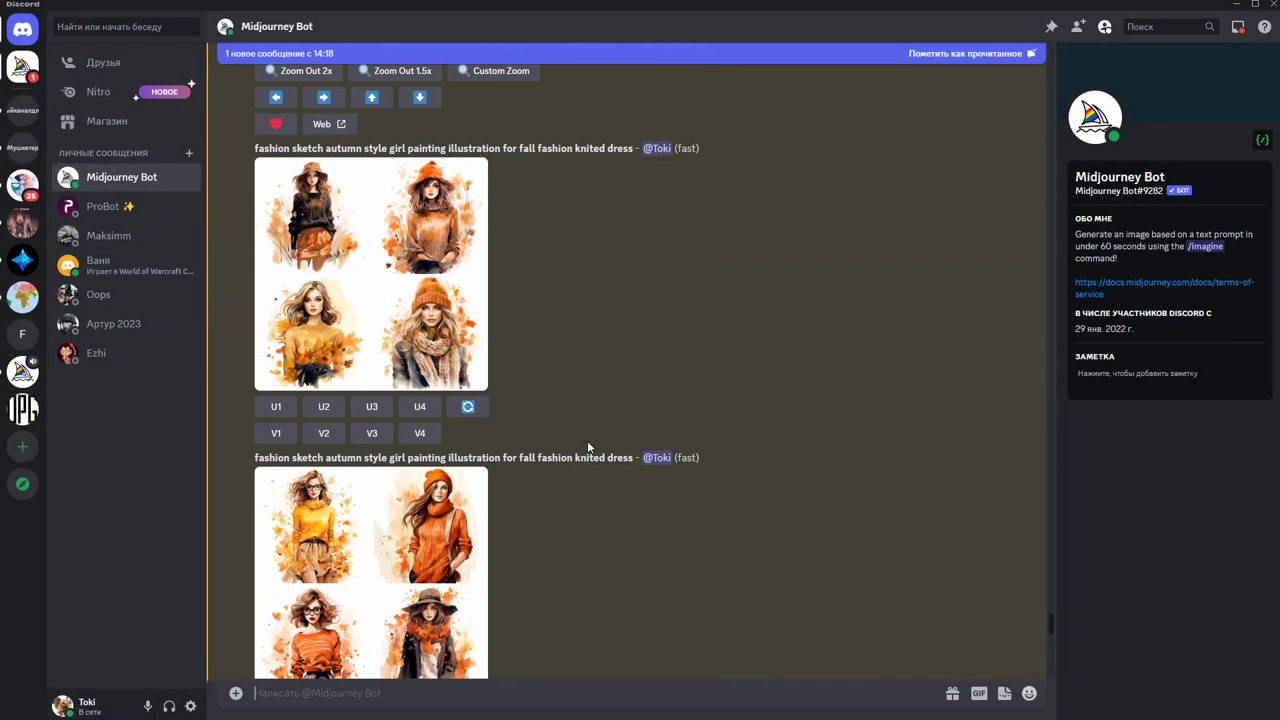
pyautogui.scroll(-5, 587, 440)
pyautogui.scroll(1, 551, 448)
pyautogui.scroll(2, 551, 448)
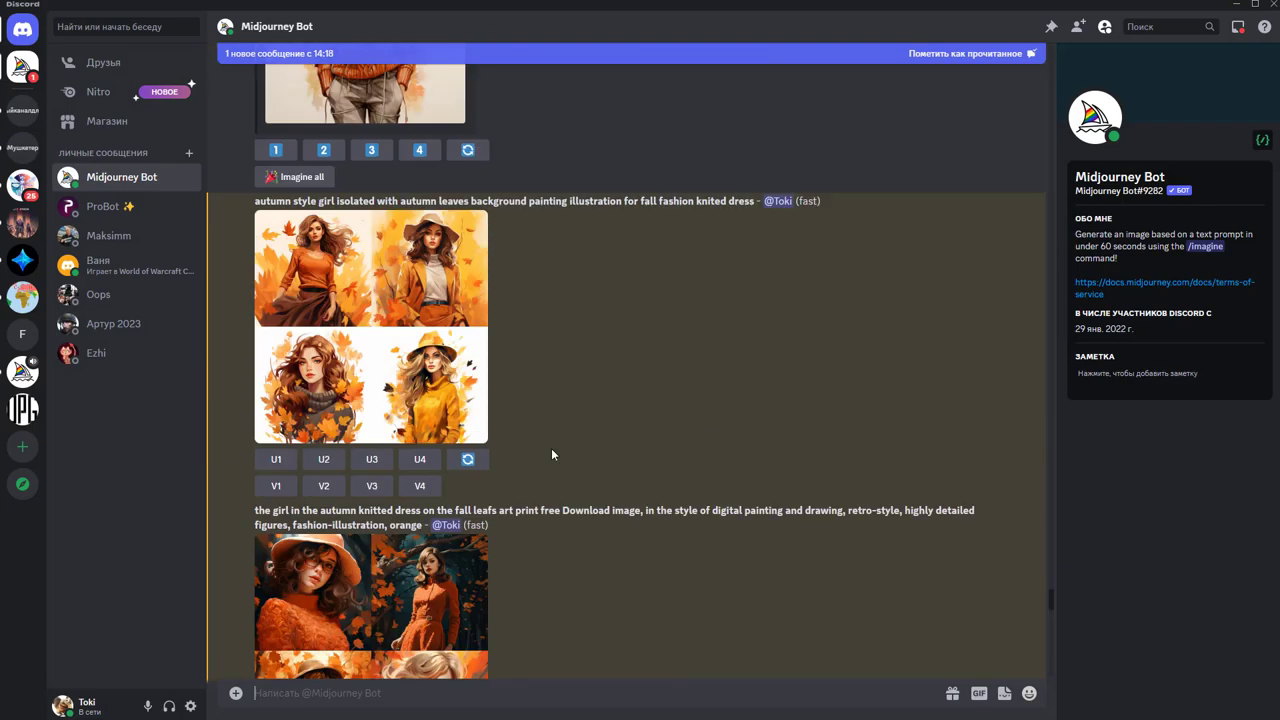
pyautogui.scroll(5, 551, 445)
pyautogui.scroll(-1, 558, 441)
pyautogui.scroll(-5, 558, 442)
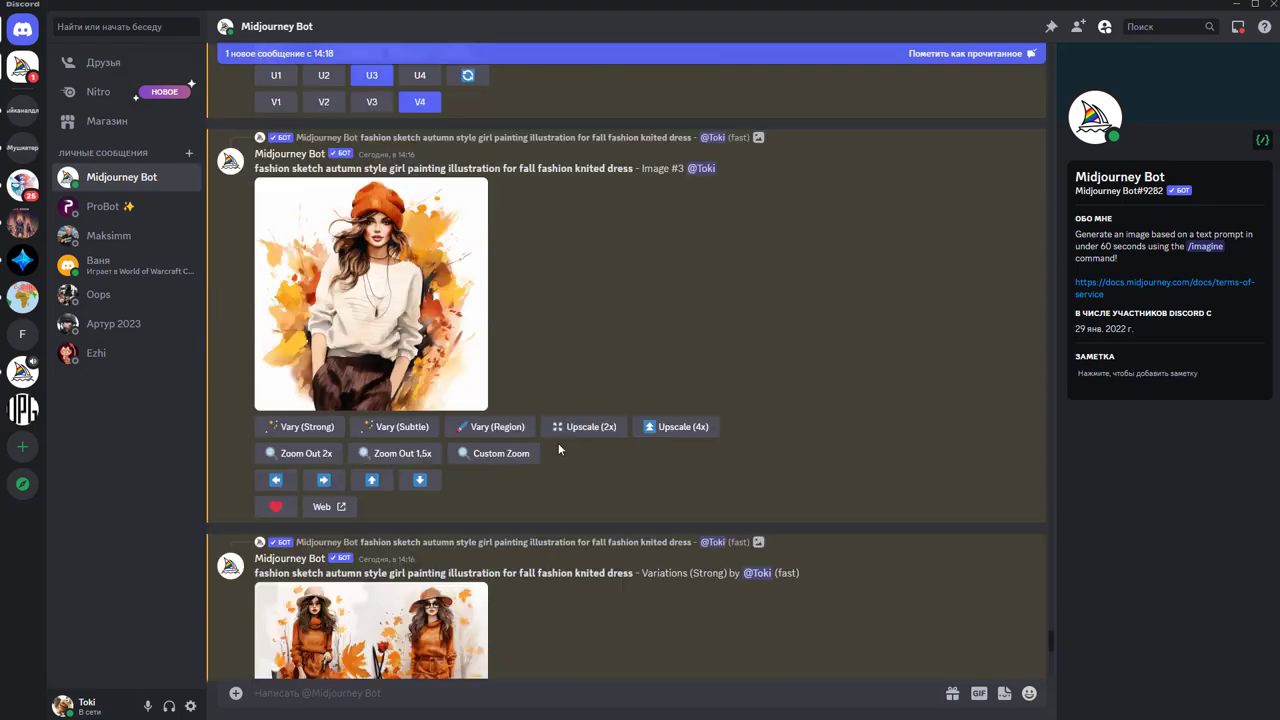
pyautogui.scroll(-4, 558, 443)
pyautogui.scroll(4, 558, 443)
# Save the enlarged upscaled knitted-dress sketch as an image file on the Desktop
pyautogui.click(434, 366)
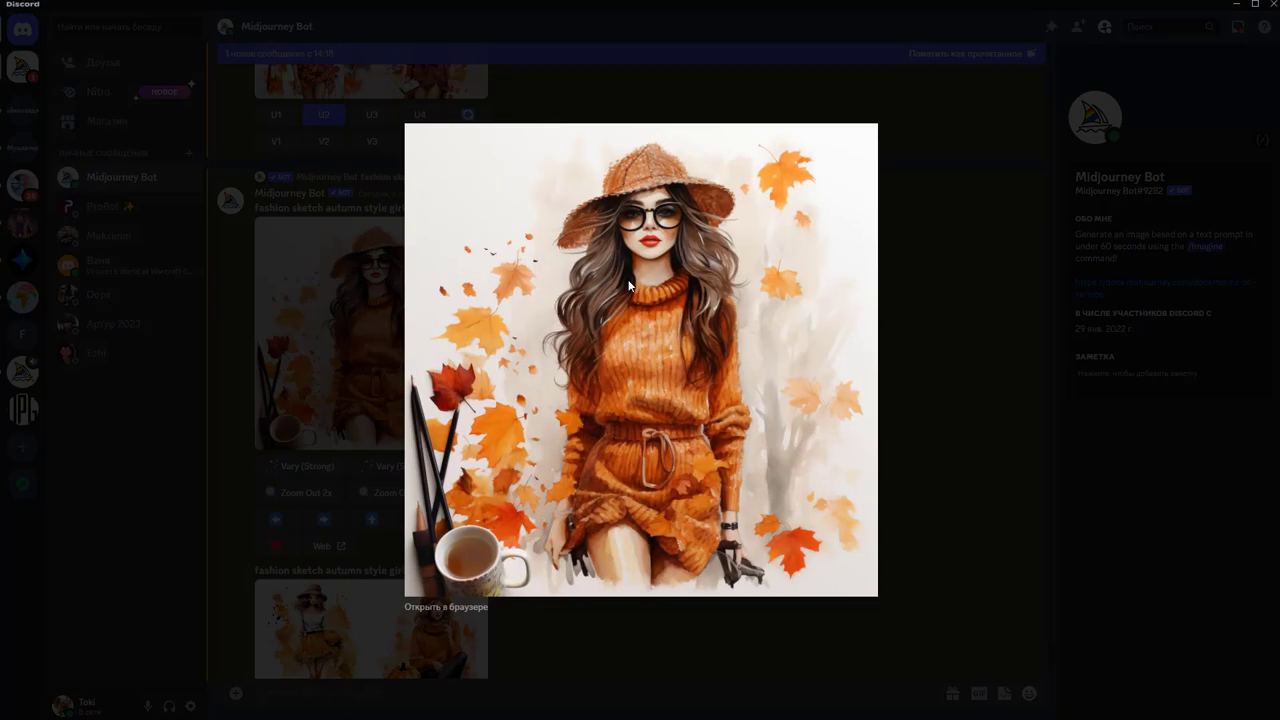
pyautogui.rightClick(643, 282)
pyautogui.click(686, 303)
pyautogui.rightClick(627, 244)
pyautogui.click(660, 277)
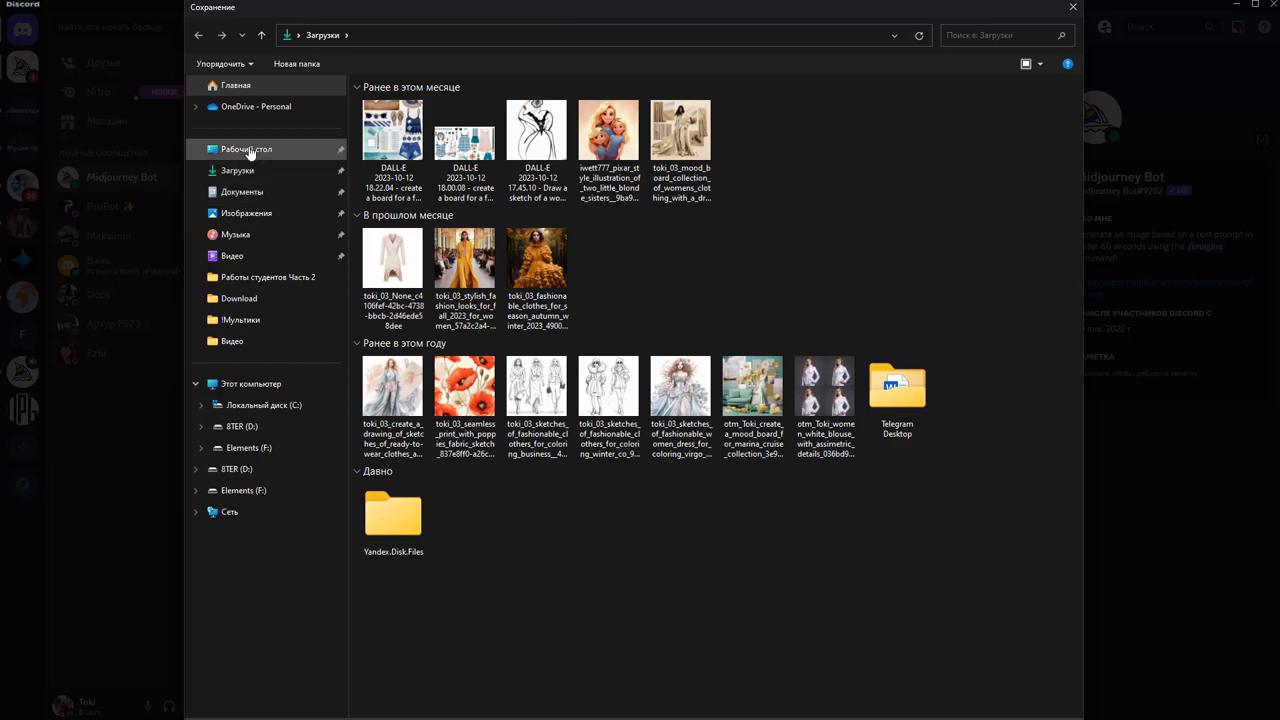
pyautogui.click(251, 151)
pyautogui.press('Return')
pyautogui.press('Escape')
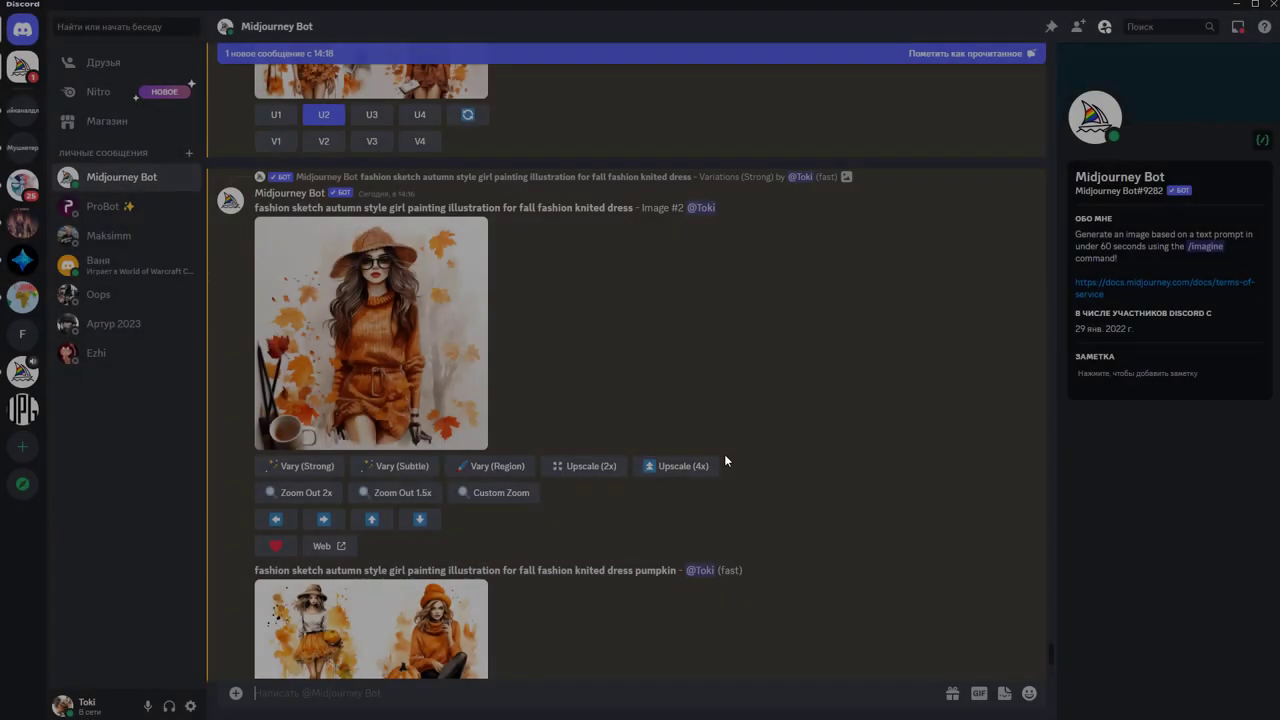
# Save the upscaled pumpkin sketch to the Desktop too, then close its enlarged view
pyautogui.scroll(2, 724, 454)
pyautogui.scroll(-1, 642, 400)
pyautogui.click(367, 399)
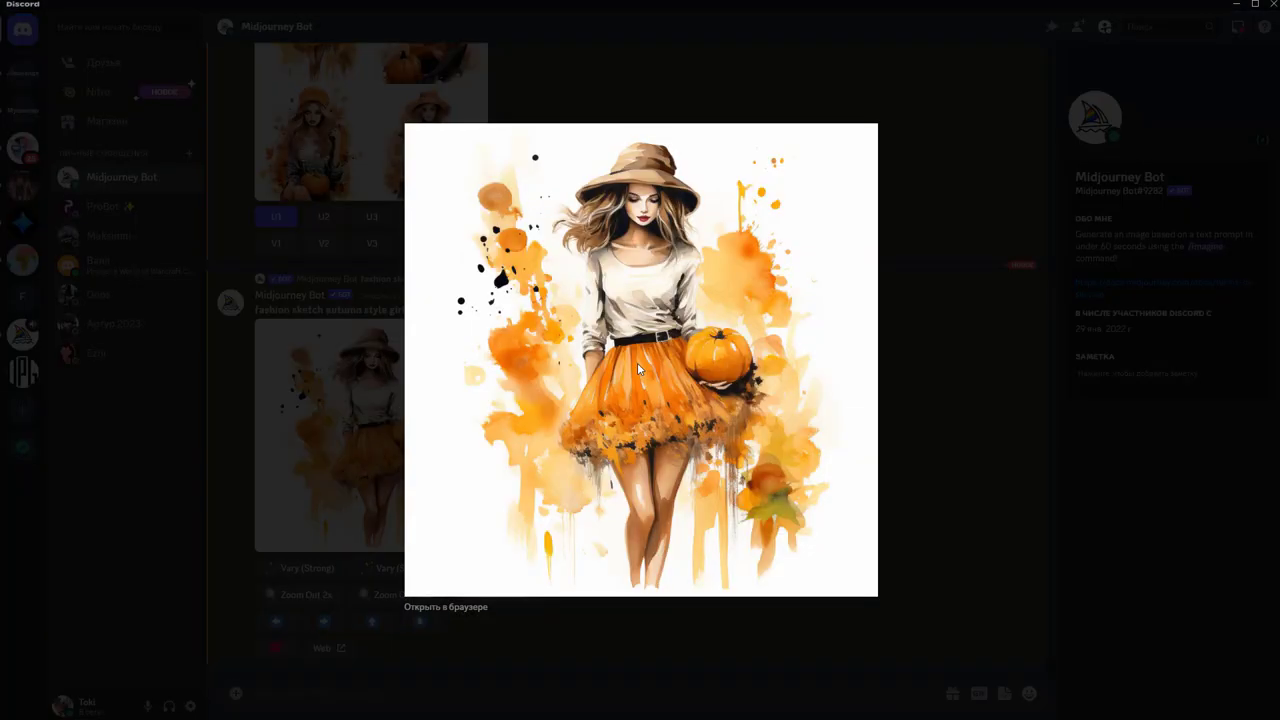
pyautogui.rightClick(637, 364)
pyautogui.click(696, 410)
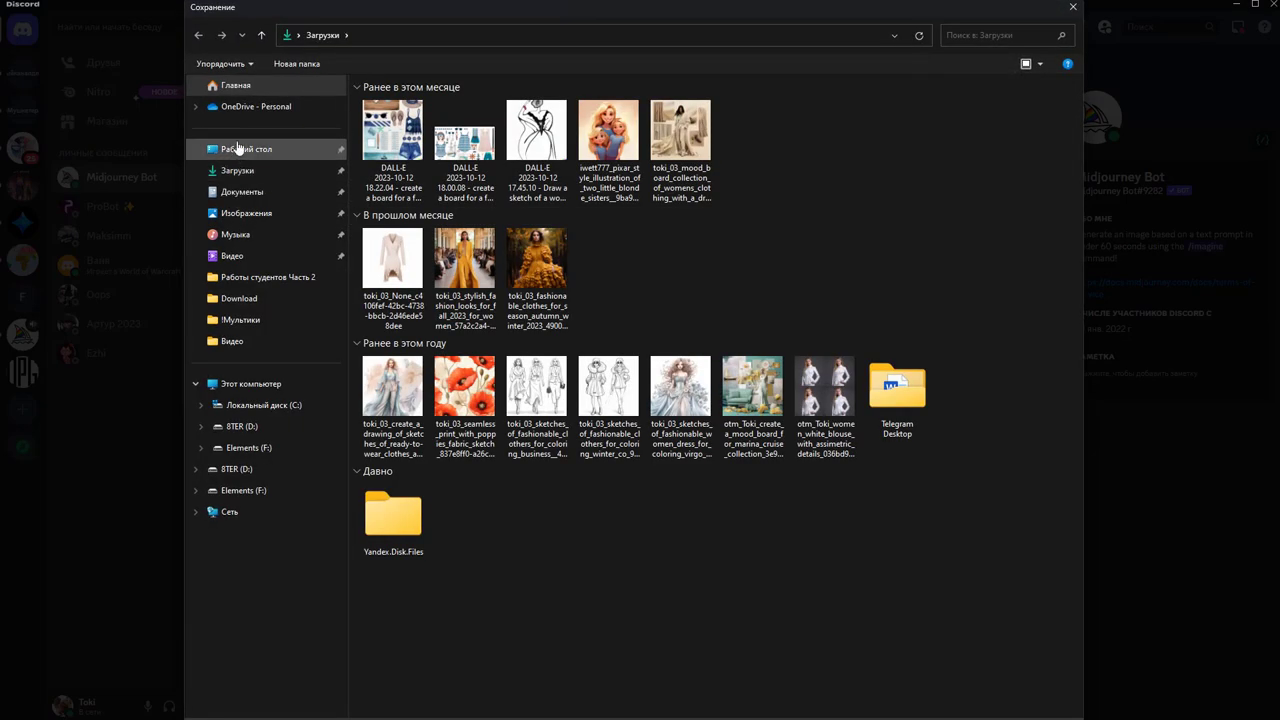
pyautogui.click(238, 149)
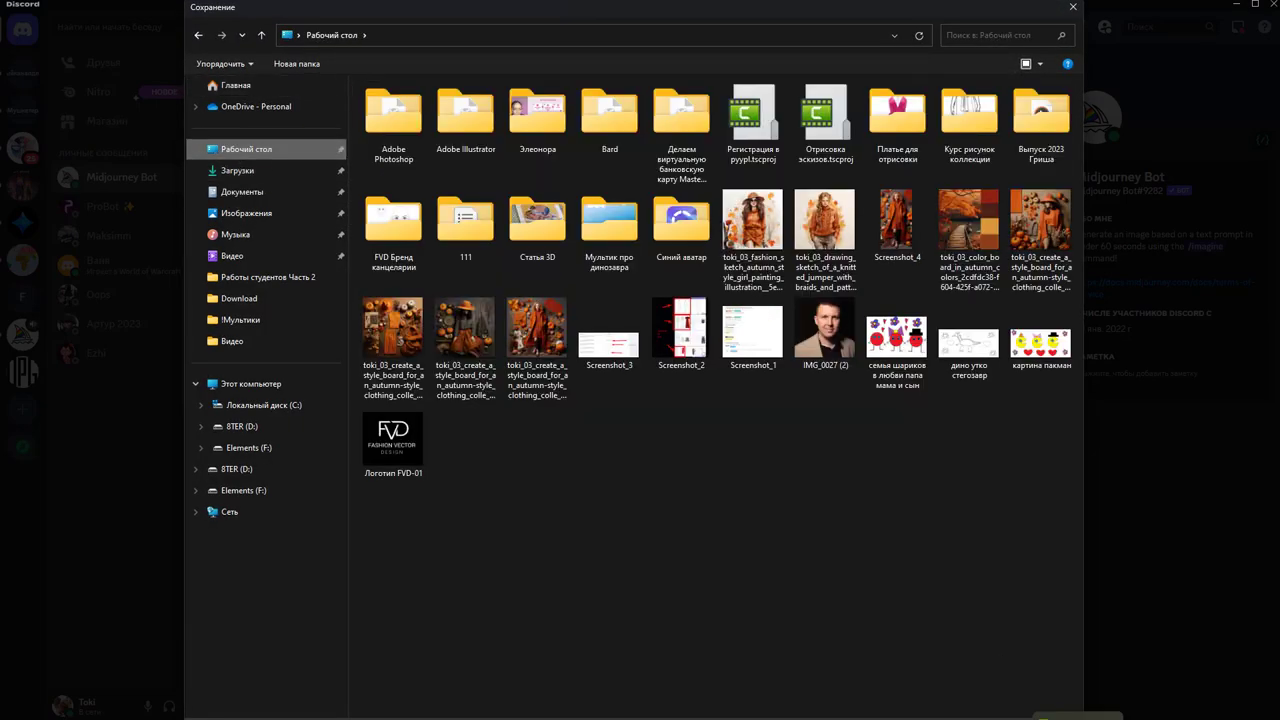
pyautogui.press('Return')
pyautogui.click(915, 566)
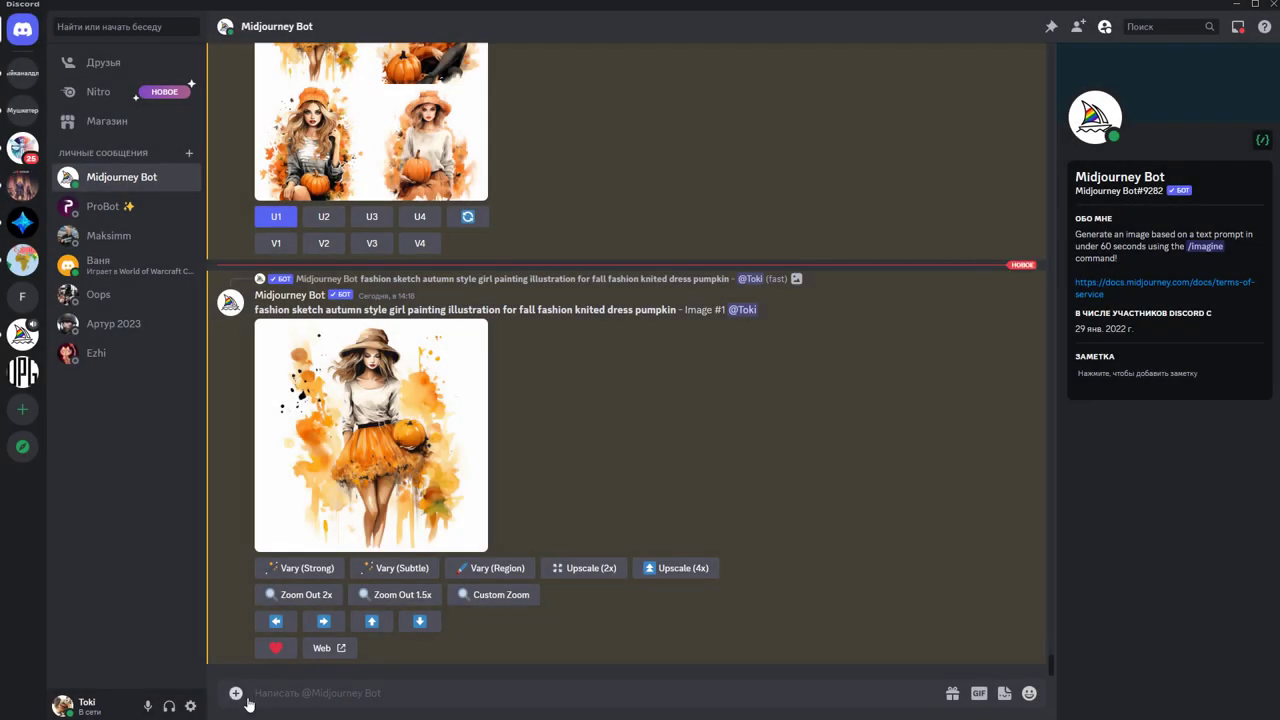
# Send a /blend with the Desktop pumpkin sketch as image1 and the knitted-dress sketch as image2
pyautogui.write('/')
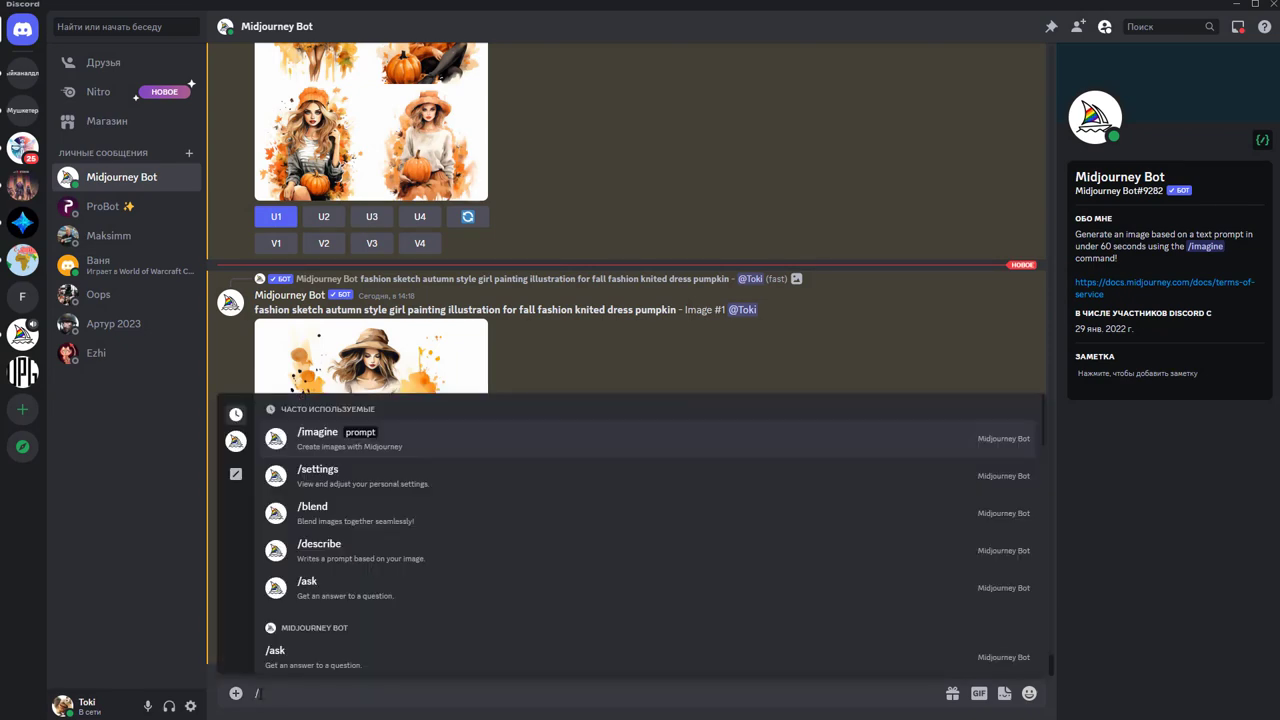
pyautogui.scroll(-2, 460, 550)
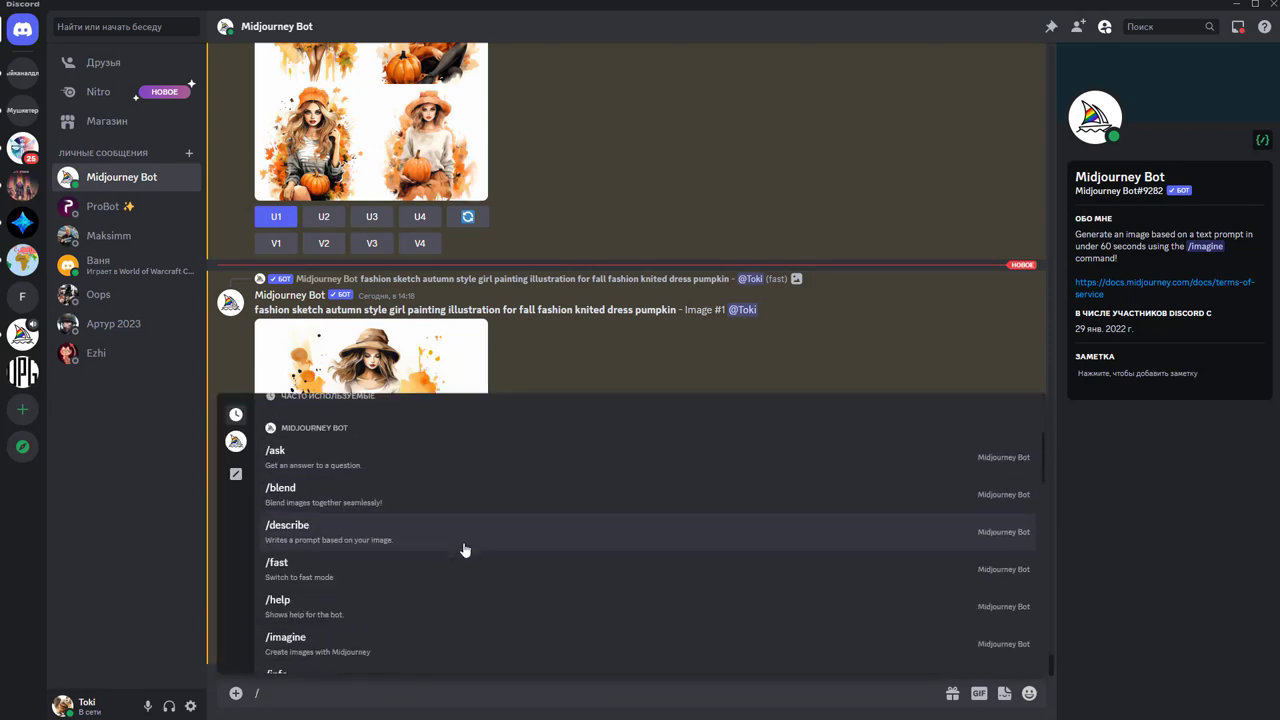
pyautogui.click(412, 503)
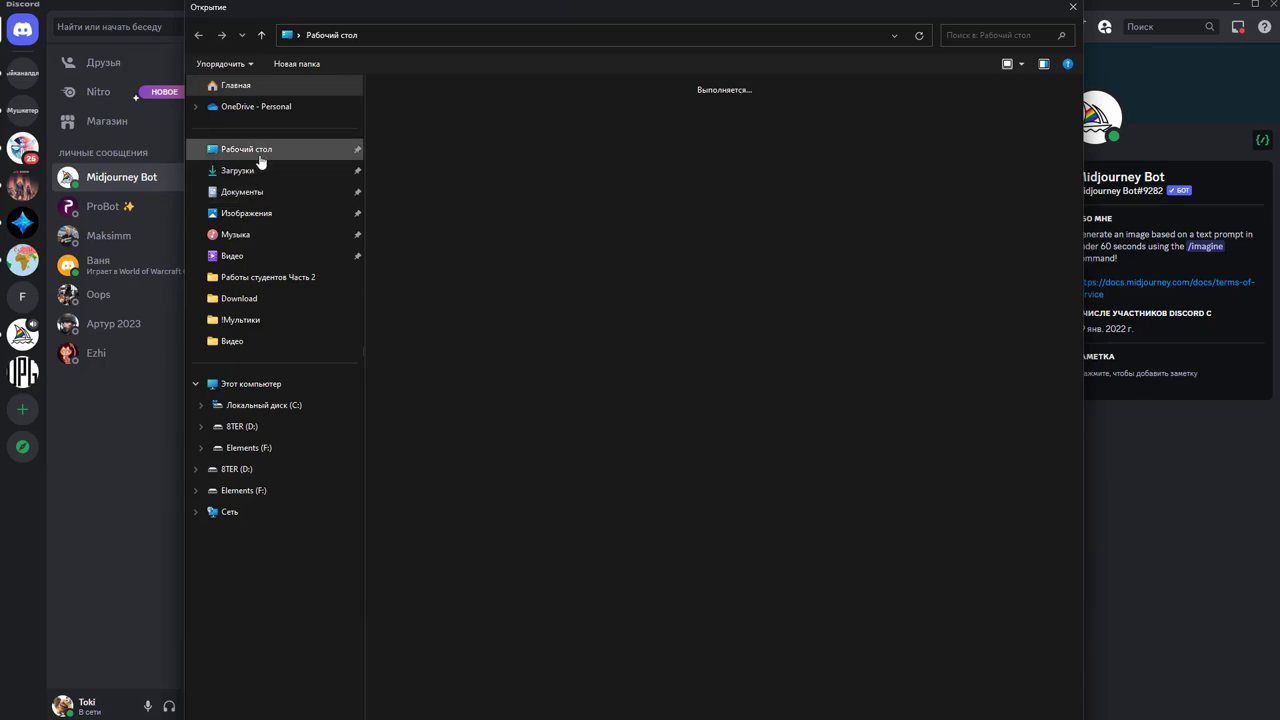
pyautogui.click(256, 152)
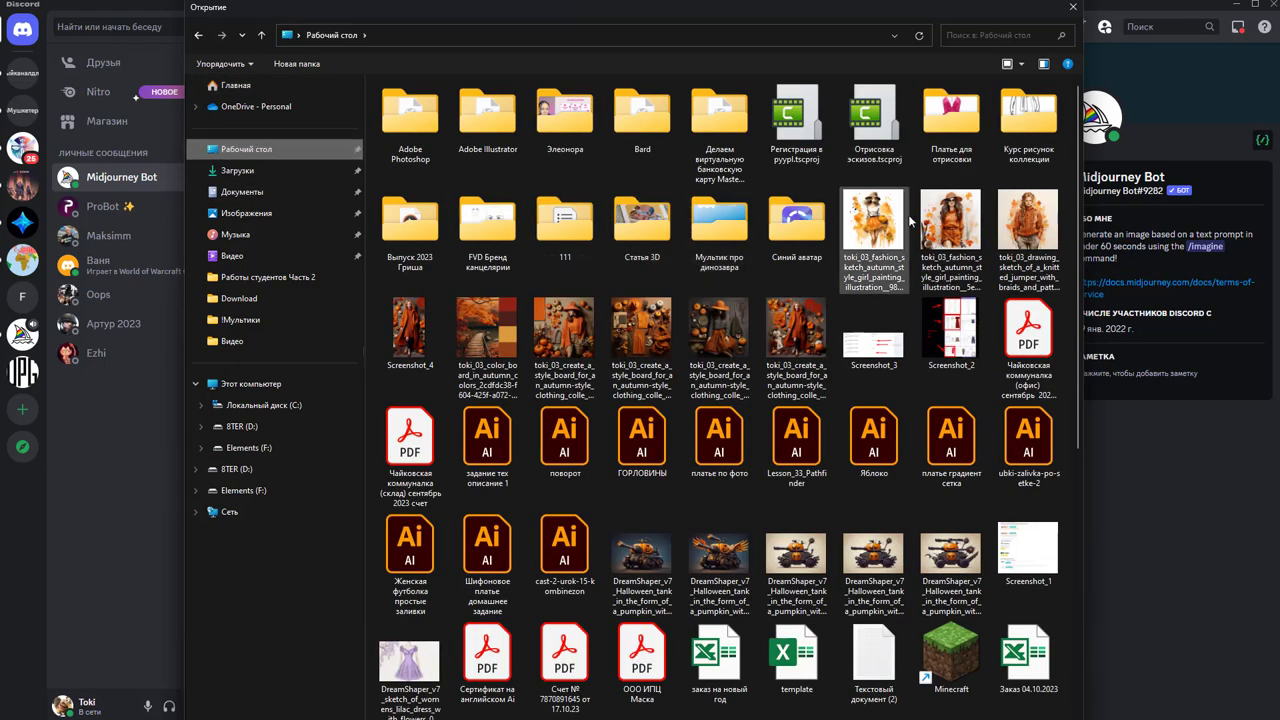
pyautogui.click(872, 226)
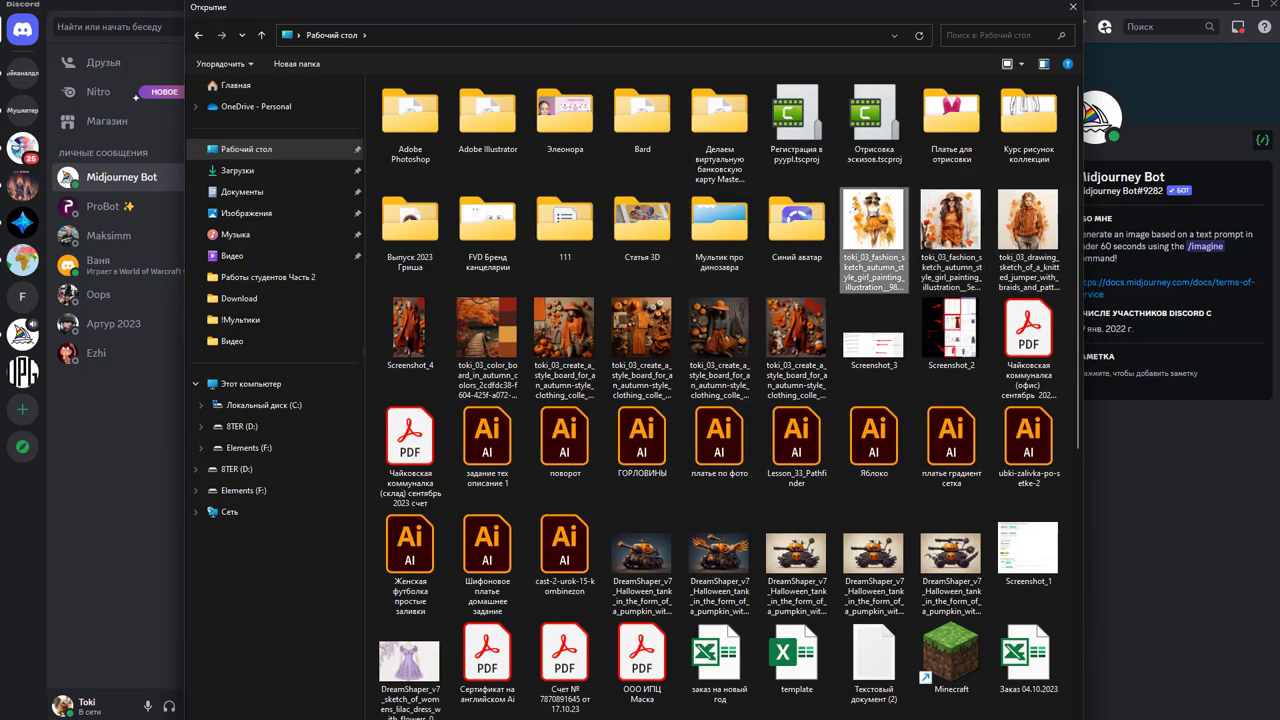
pyautogui.doubleClick(872, 226)
pyautogui.click(456, 570)
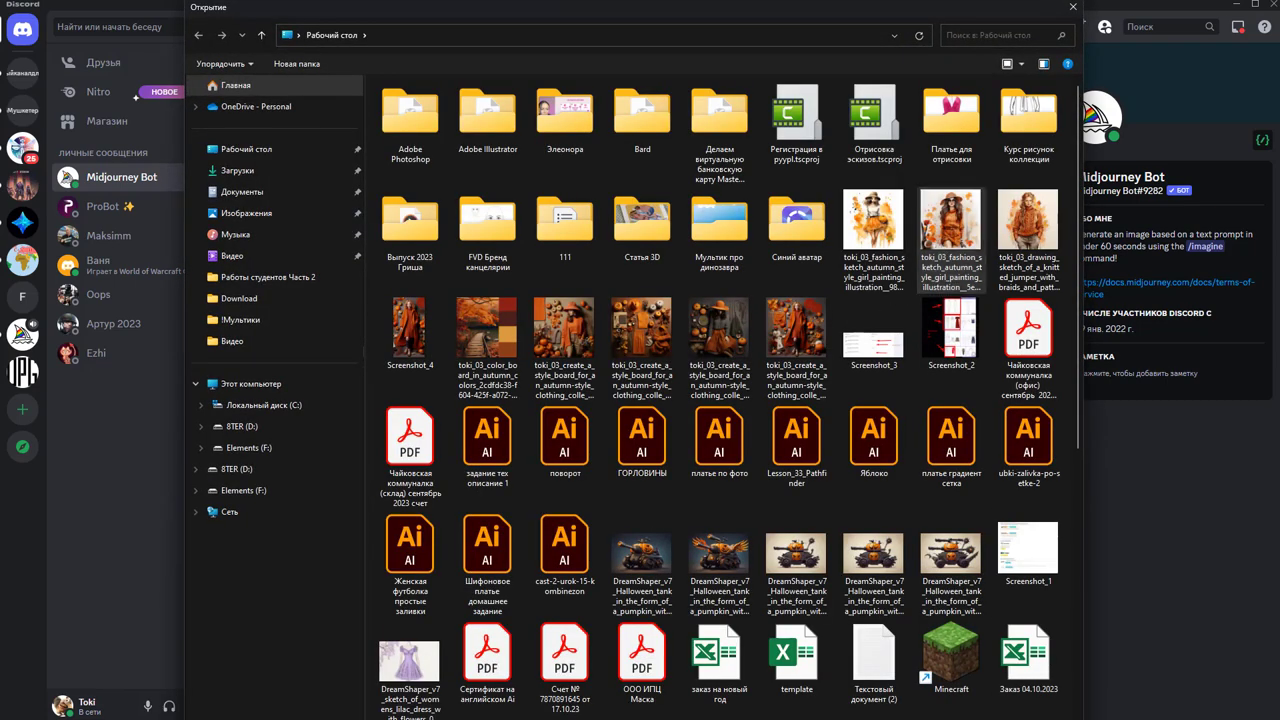
pyautogui.doubleClick(955, 232)
pyautogui.click(893, 694)
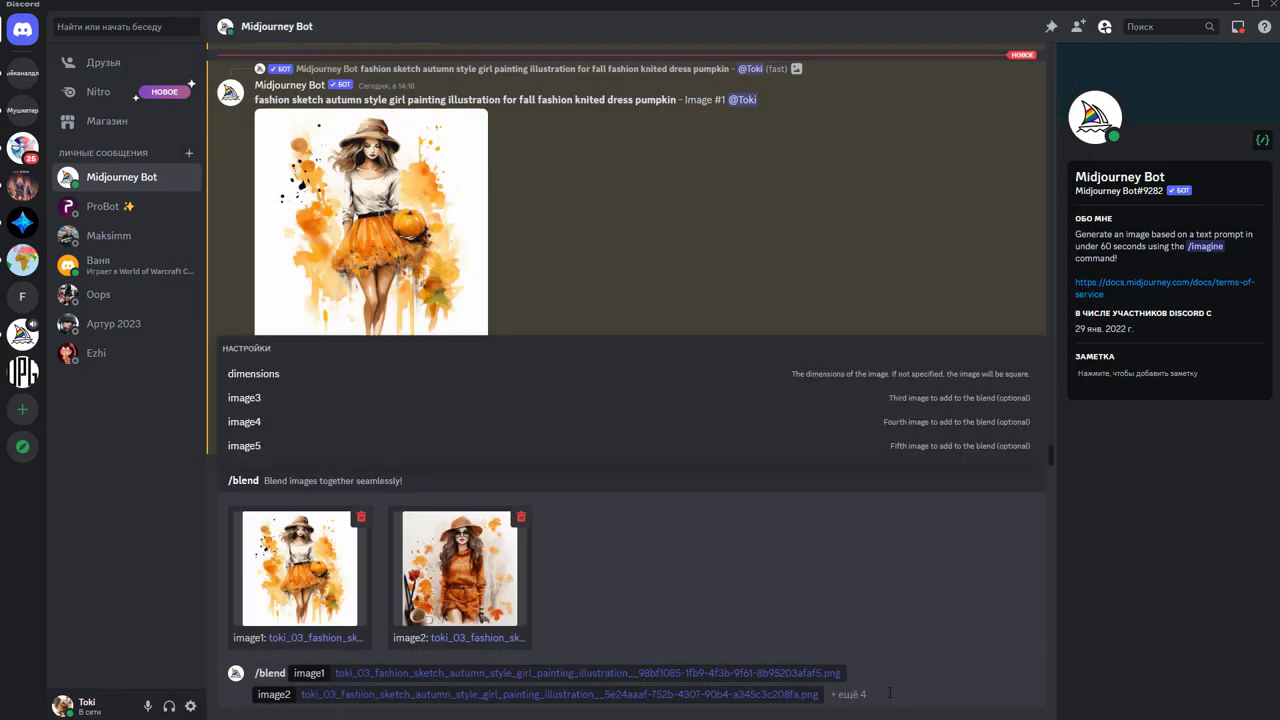
pyautogui.press('Return')
# Send another /blend: pumpkin sketch as image1, knitted-jumper drawing as image2
pyautogui.write('/')
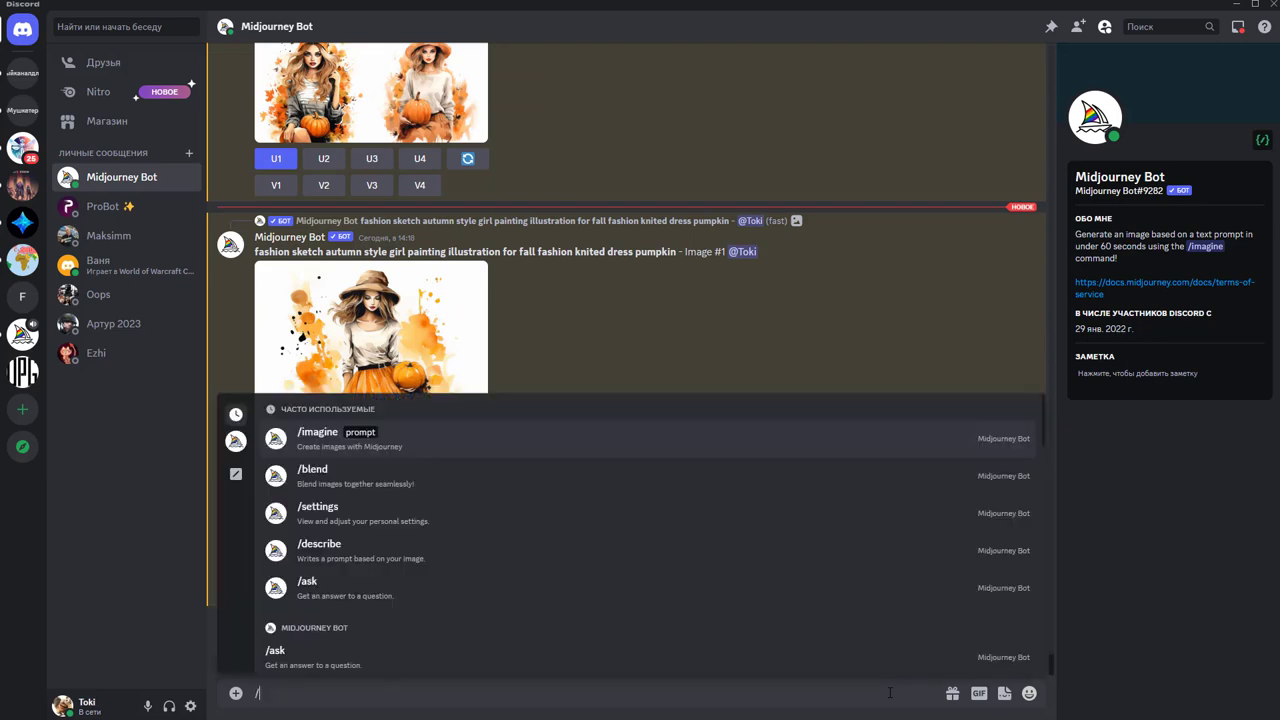
pyautogui.click(497, 468)
pyautogui.click(317, 579)
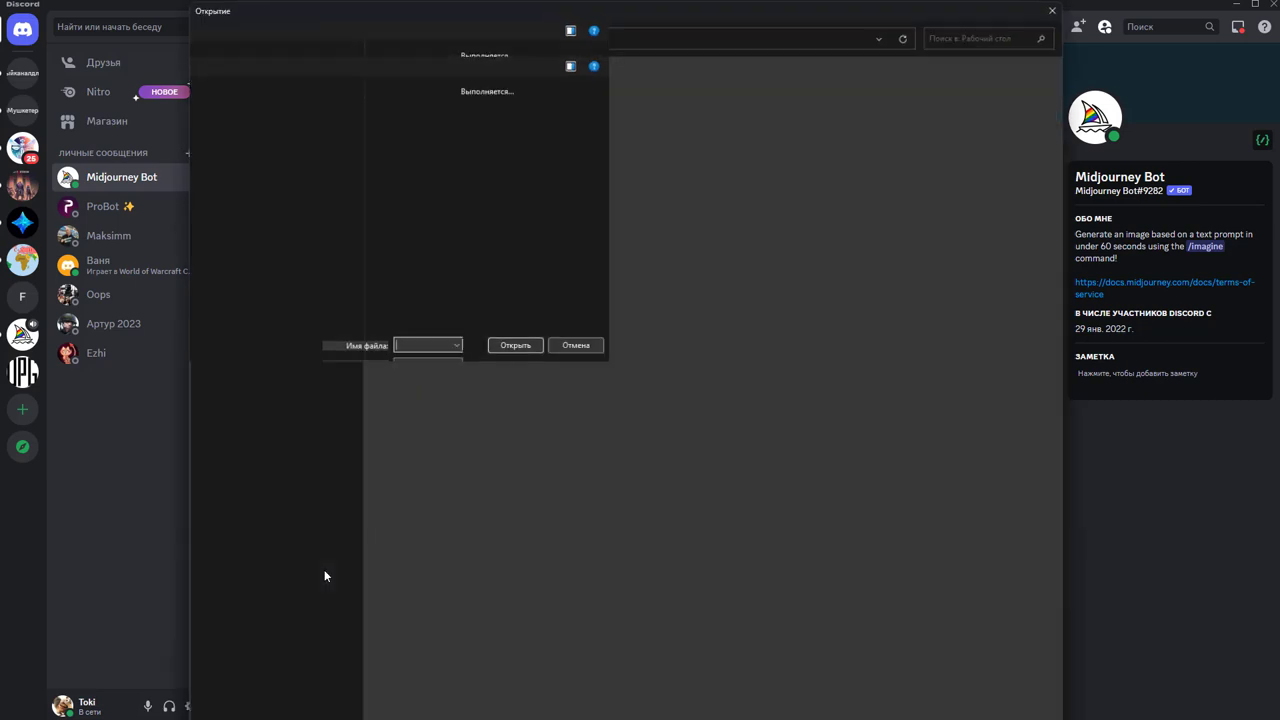
pyautogui.click(855, 260)
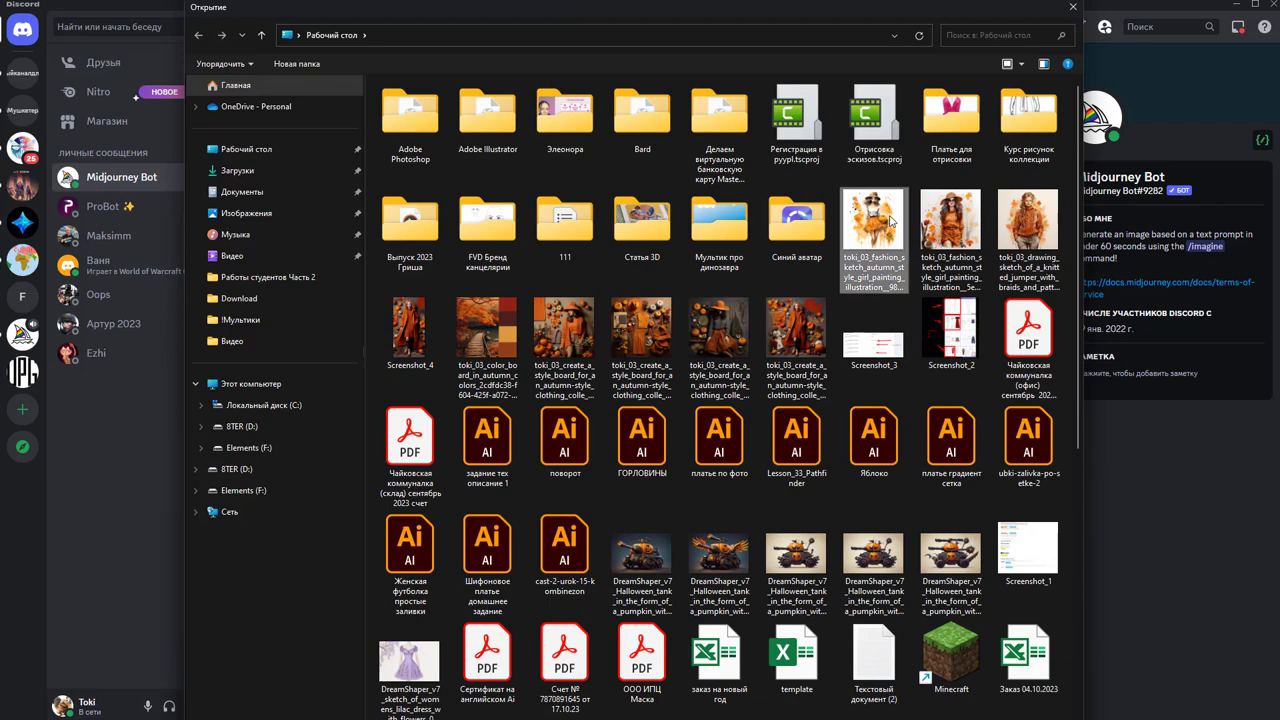
pyautogui.doubleClick(870, 240)
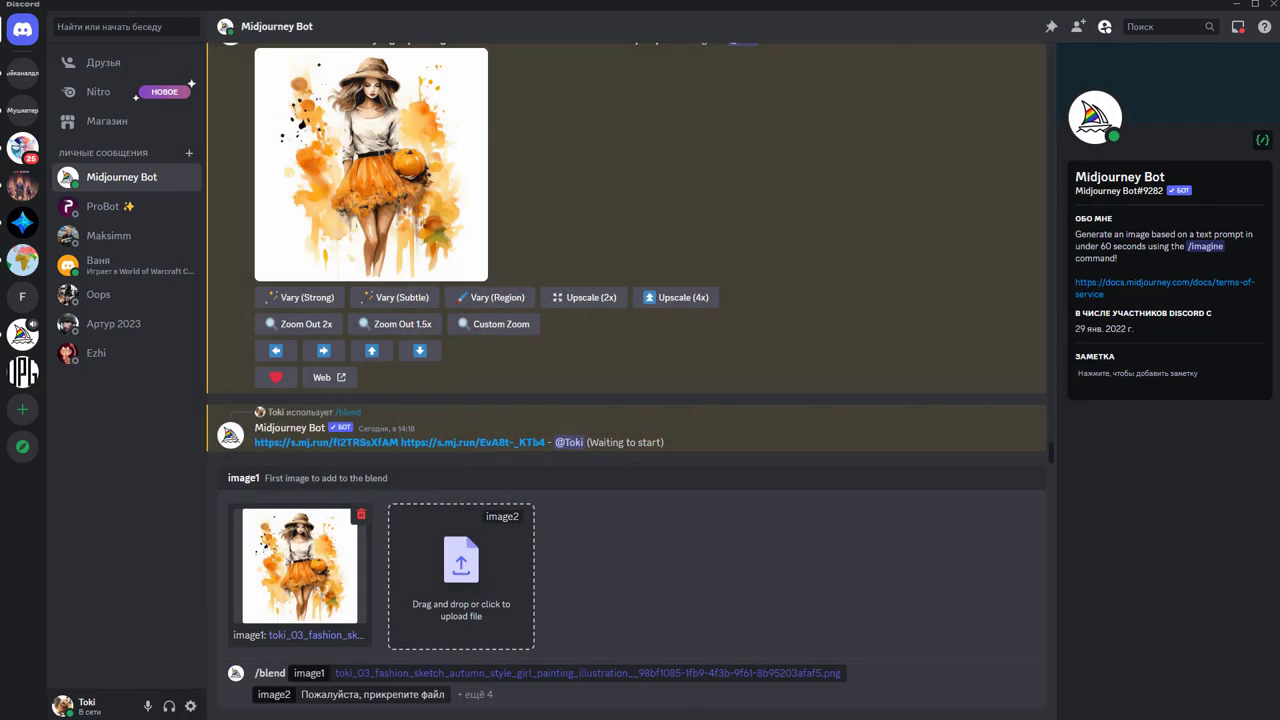
pyautogui.click(486, 603)
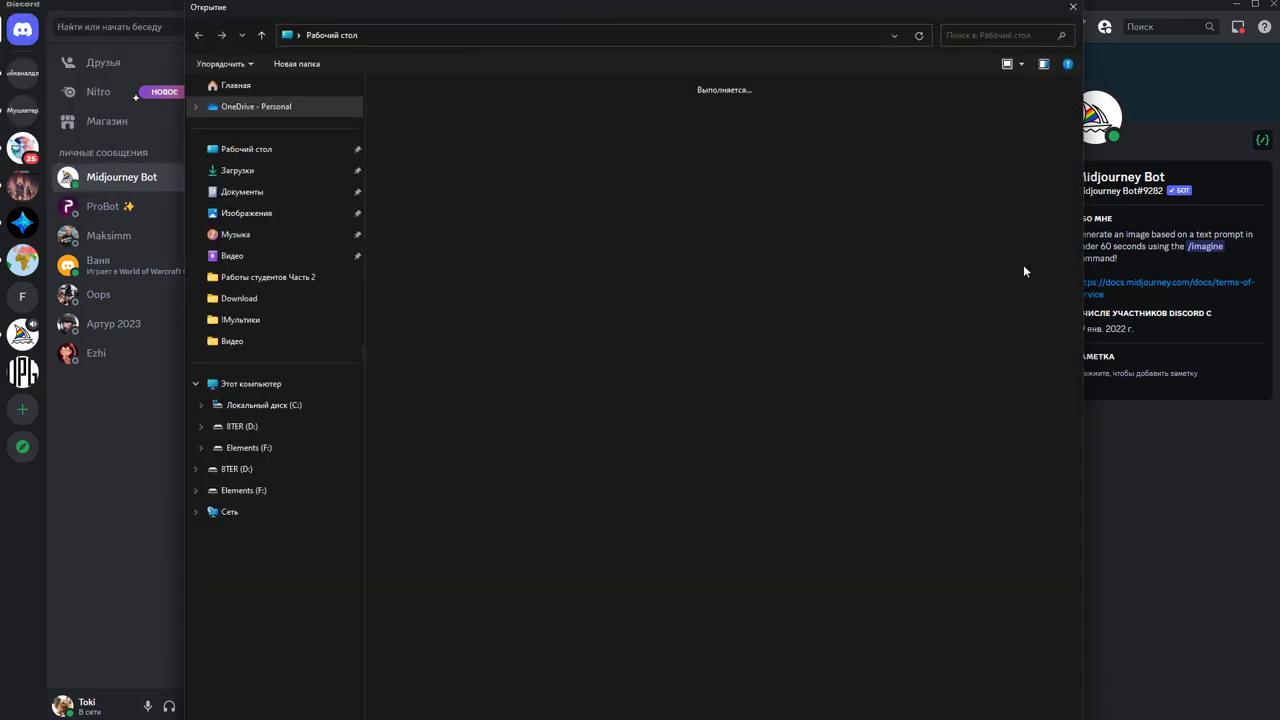
pyautogui.doubleClick(1028, 240)
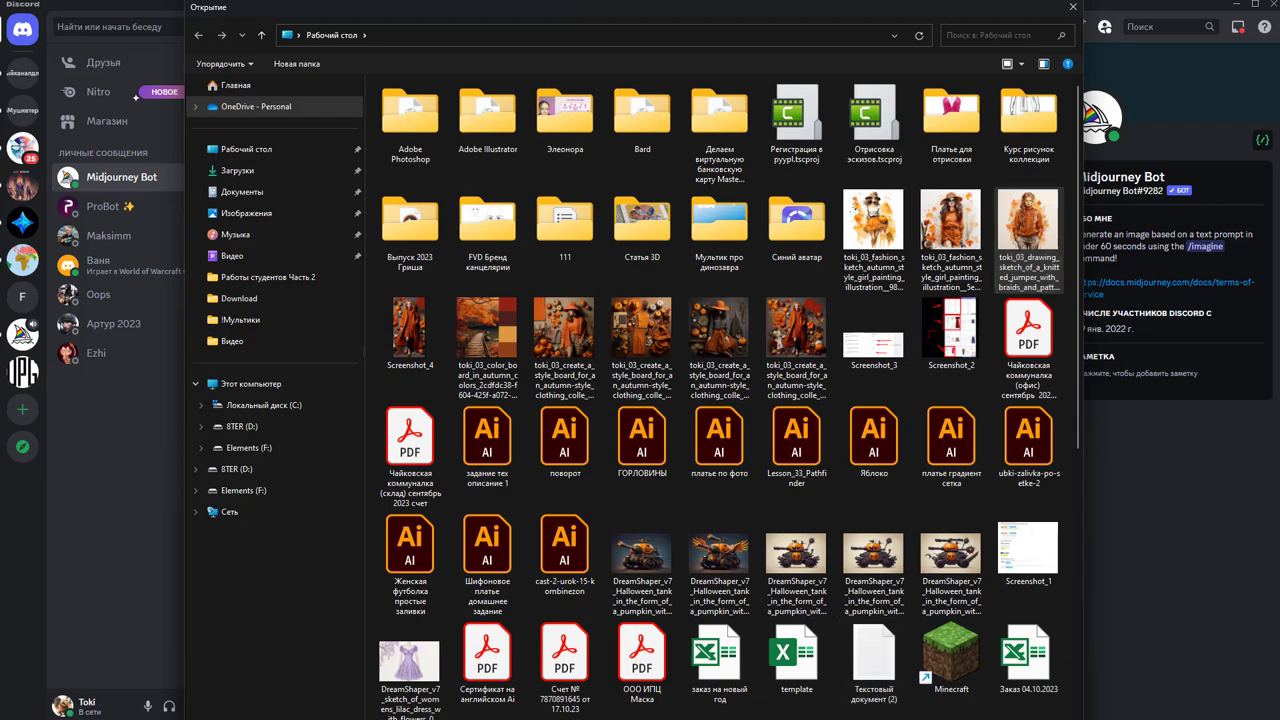
pyautogui.click(843, 697)
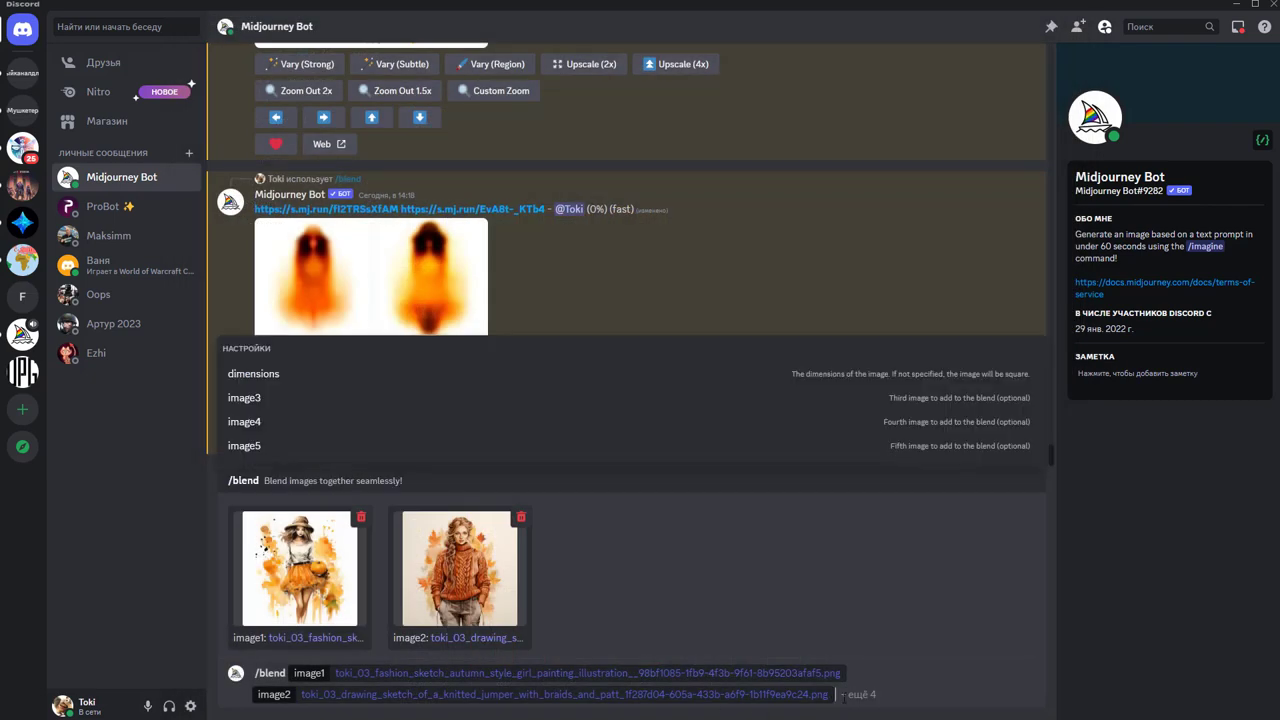
pyautogui.press('Return')
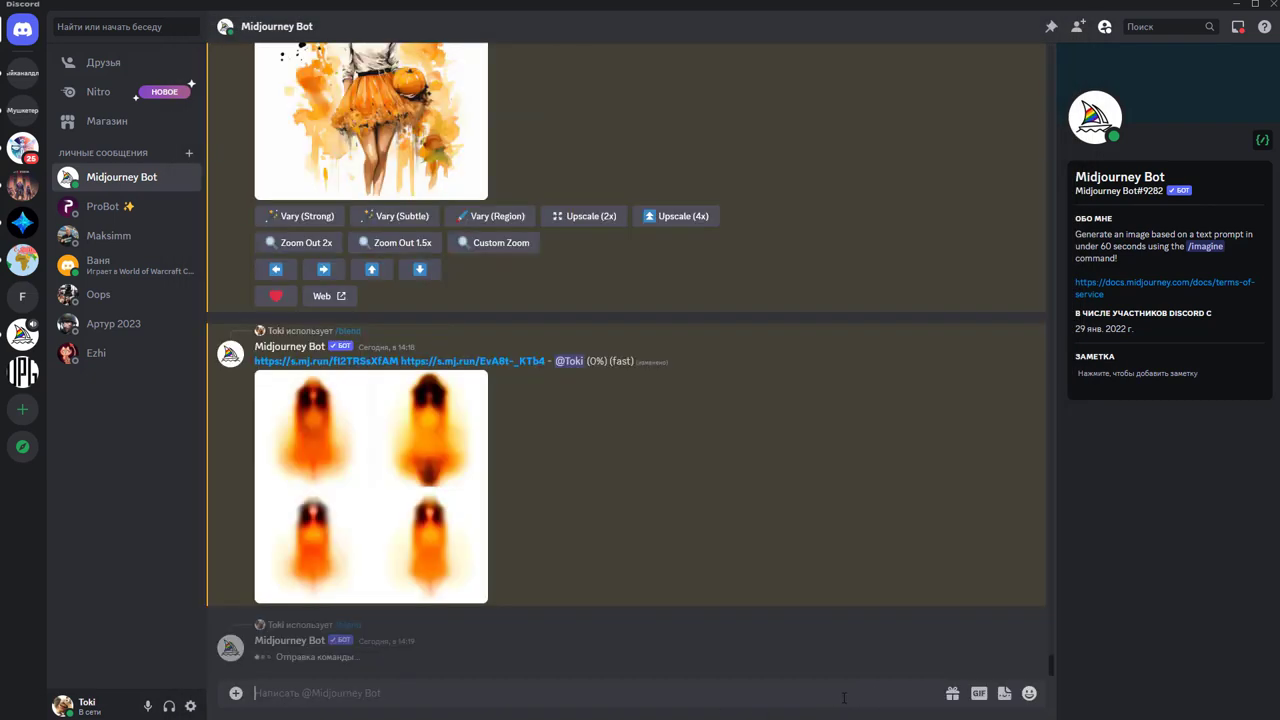
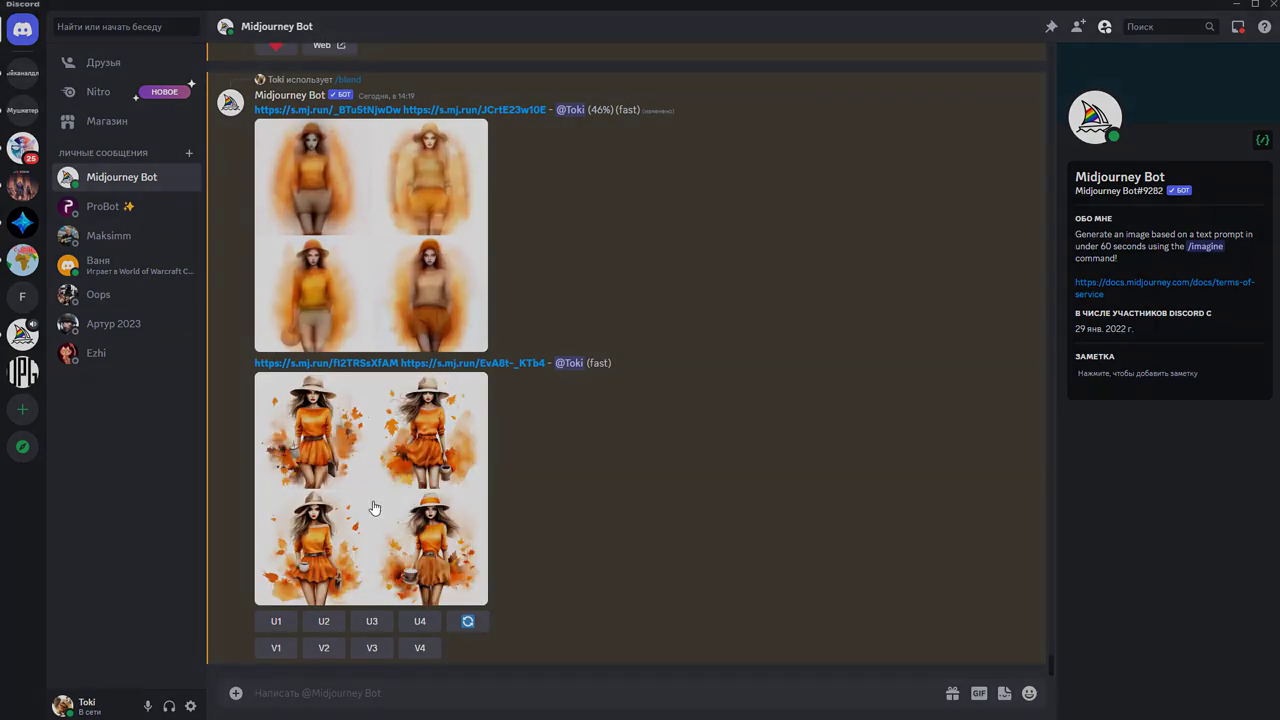
# Preview both autumn-outfit grids, then request an upscale of image #4 from the latest grid
pyautogui.click(374, 509)
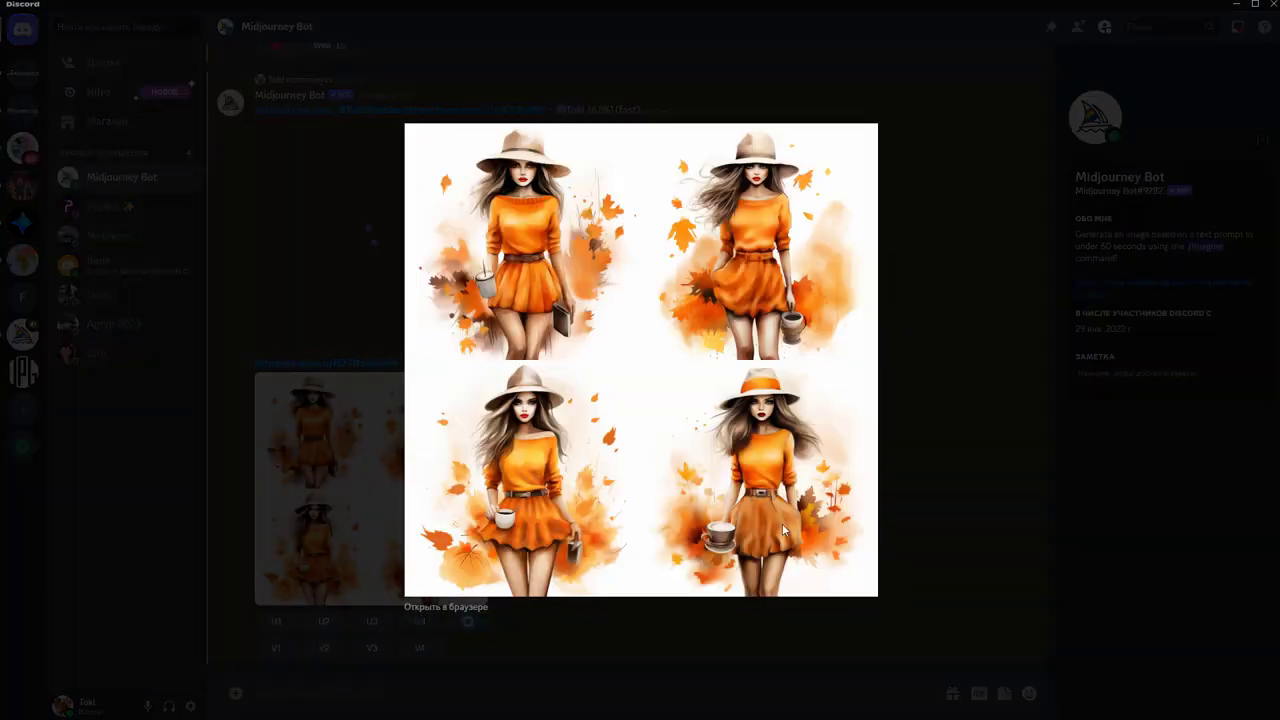
pyautogui.click(903, 459)
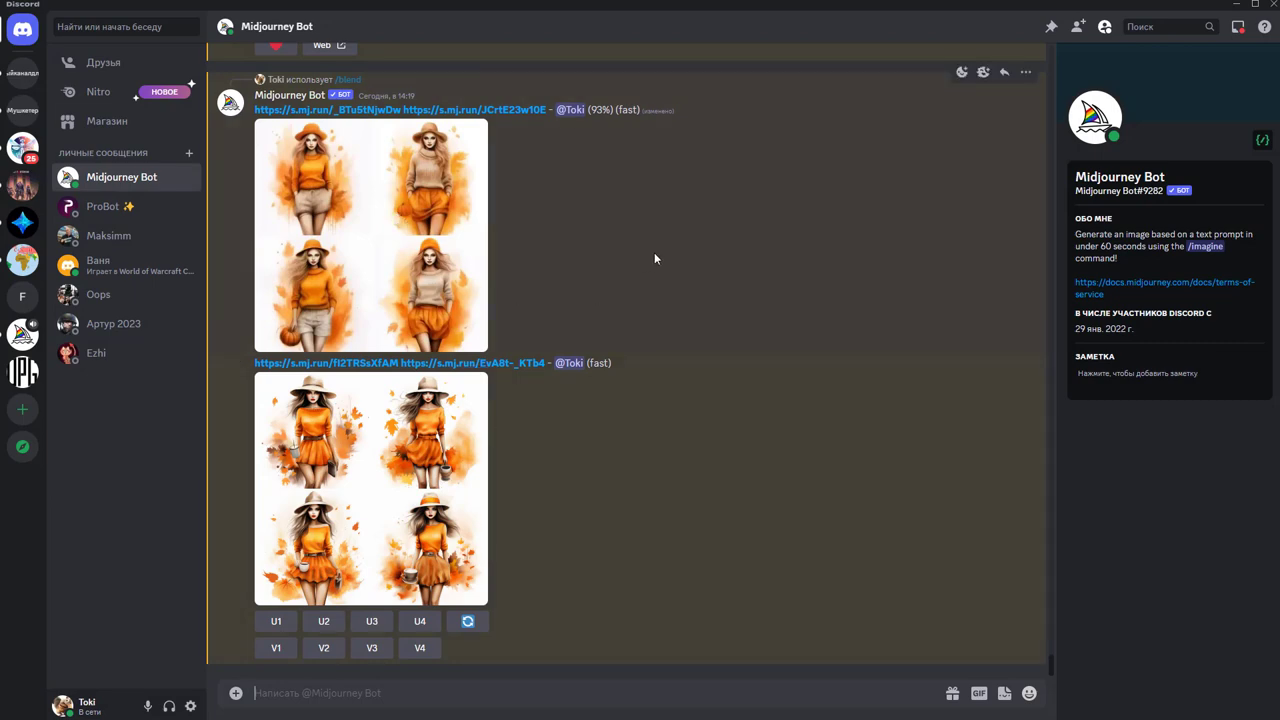
pyautogui.click(397, 540)
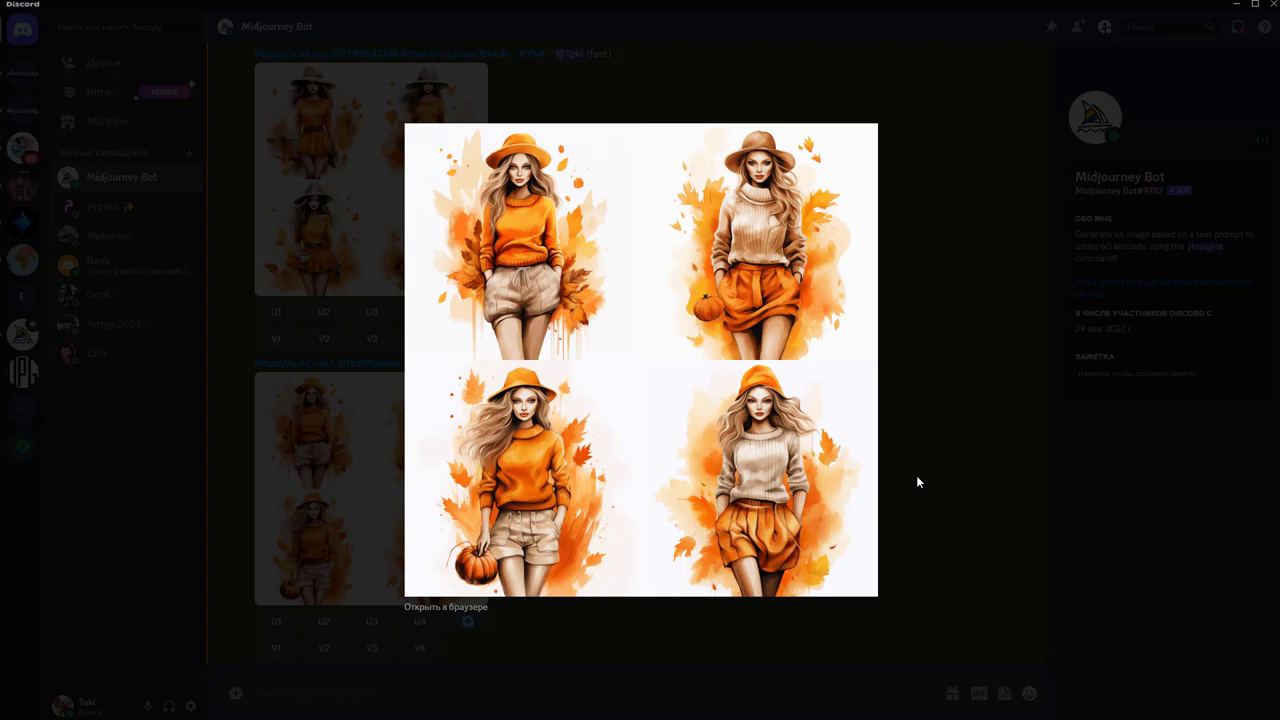
pyautogui.click(880, 477)
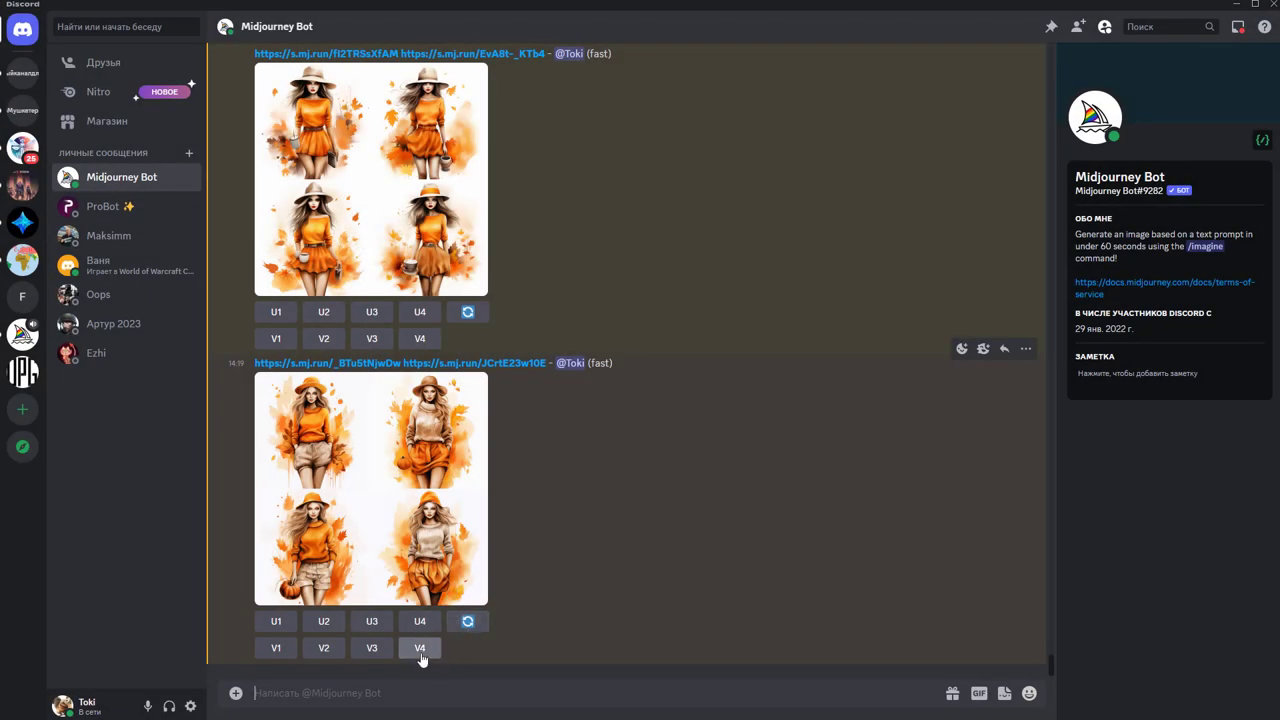
pyautogui.click(418, 622)
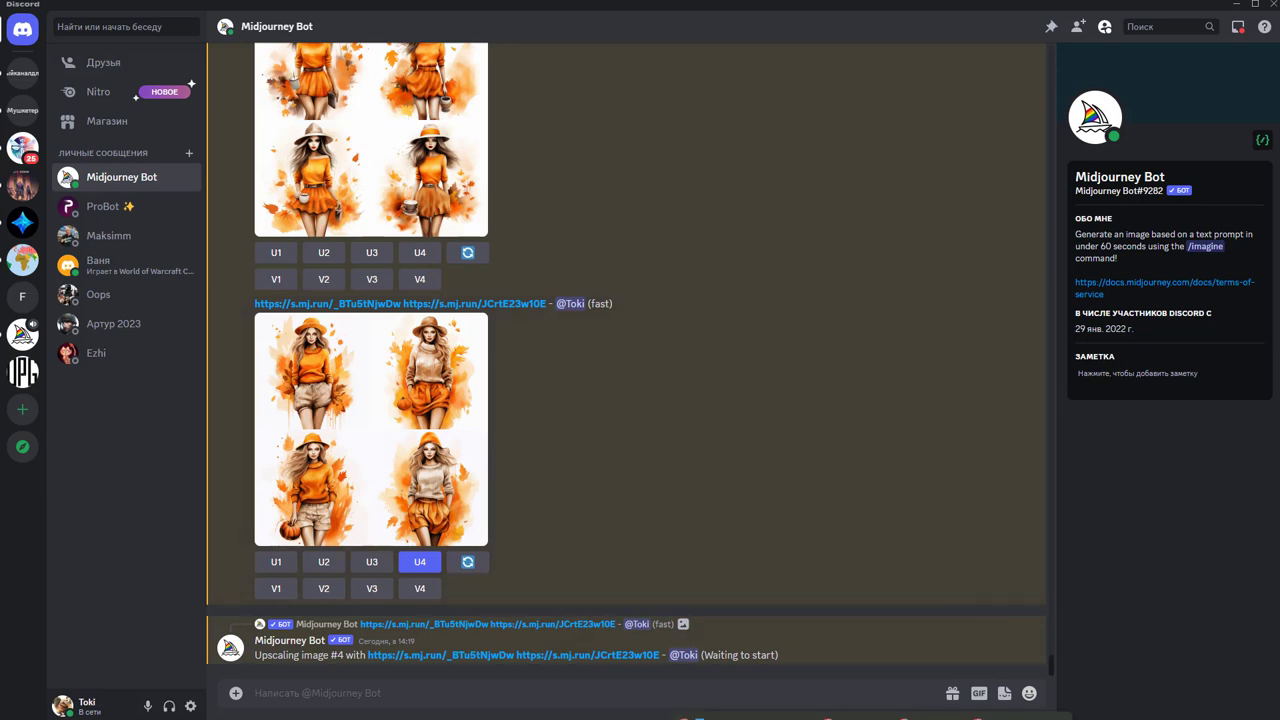
# Translate the Russian phrase to 'pumpkins, chestnuts, autumn leaves on a dark background' in Google Translate
pyautogui.hotkey('alt', 'Tab')
pyautogui.moveTo(404, 220); pyautogui.dragTo(187, 197)
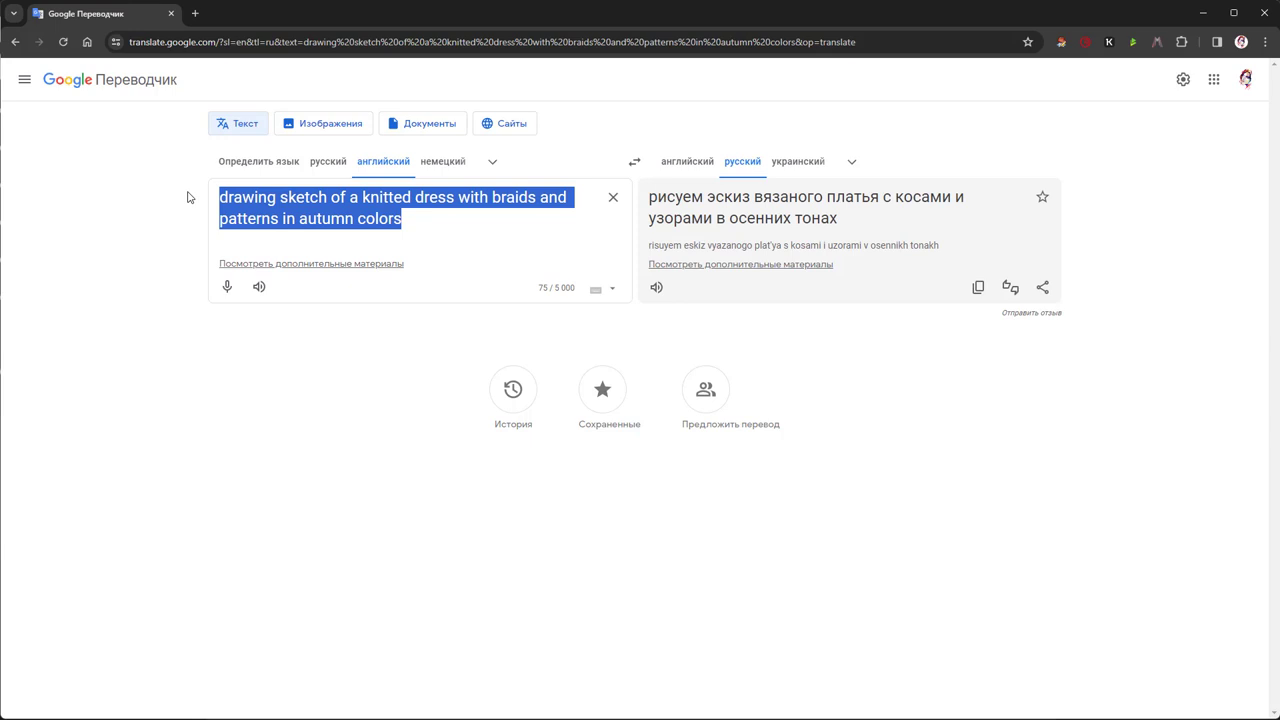
pyautogui.write('nsrds?')
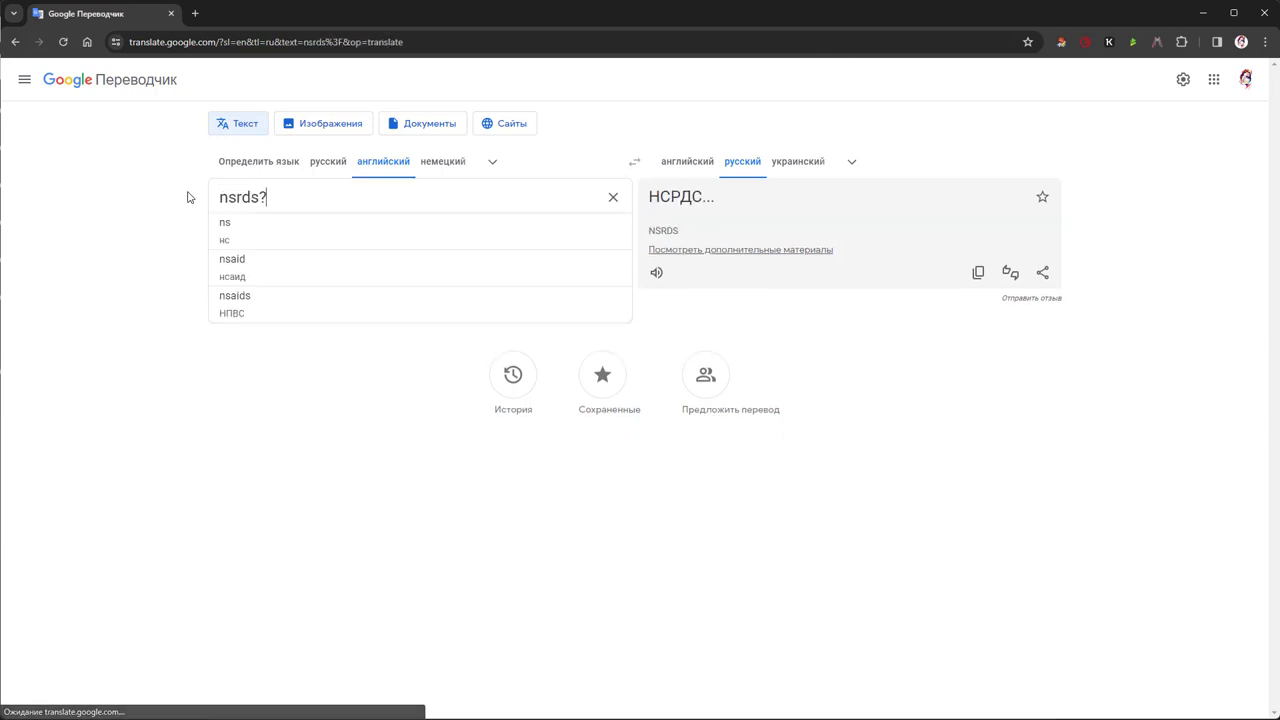
pyautogui.write(' rfunfys? ')
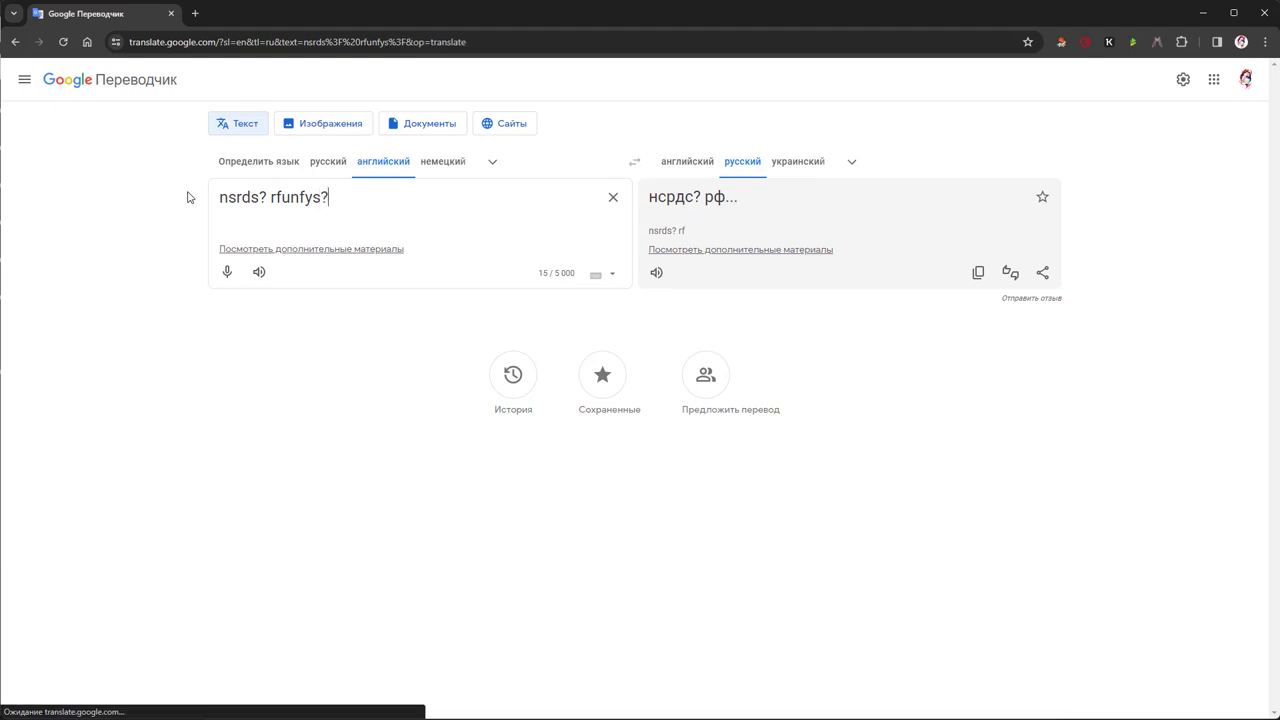
pyautogui.write('jctyybt ')
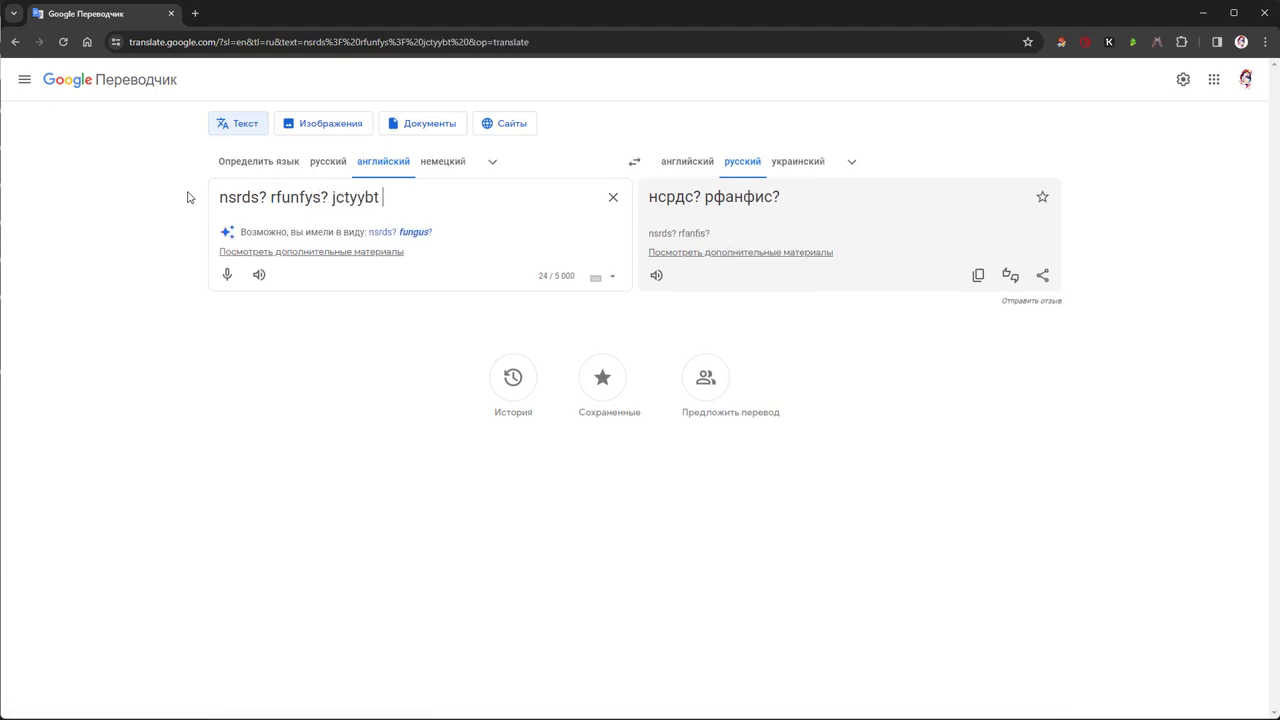
pyautogui.write('kbcnmz yf n')
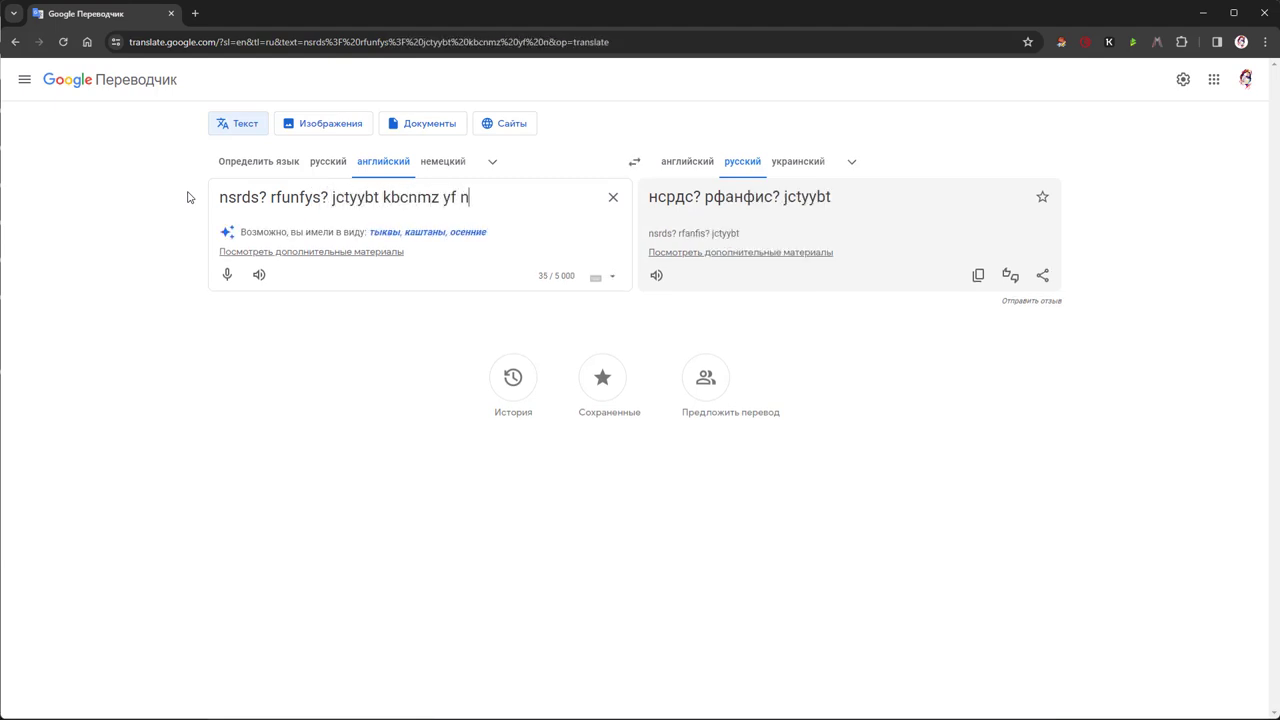
pyautogui.write('tvyjv ajyt')
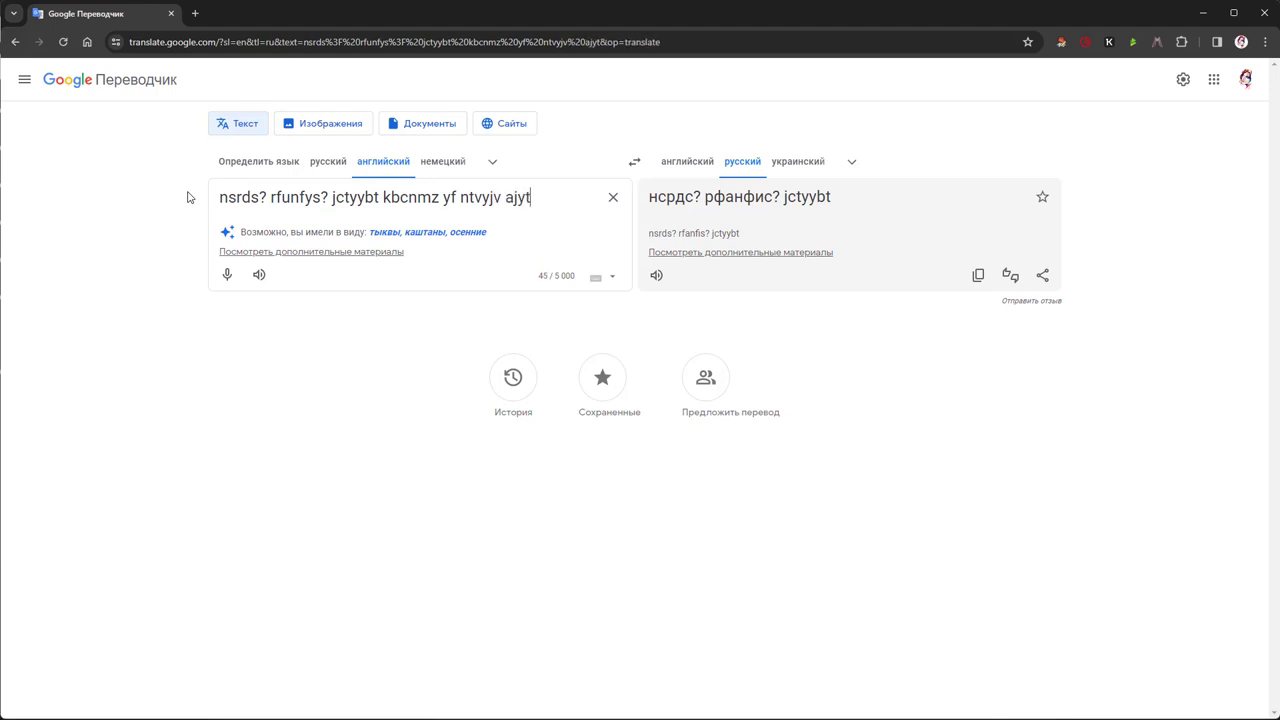
pyautogui.click(458, 233)
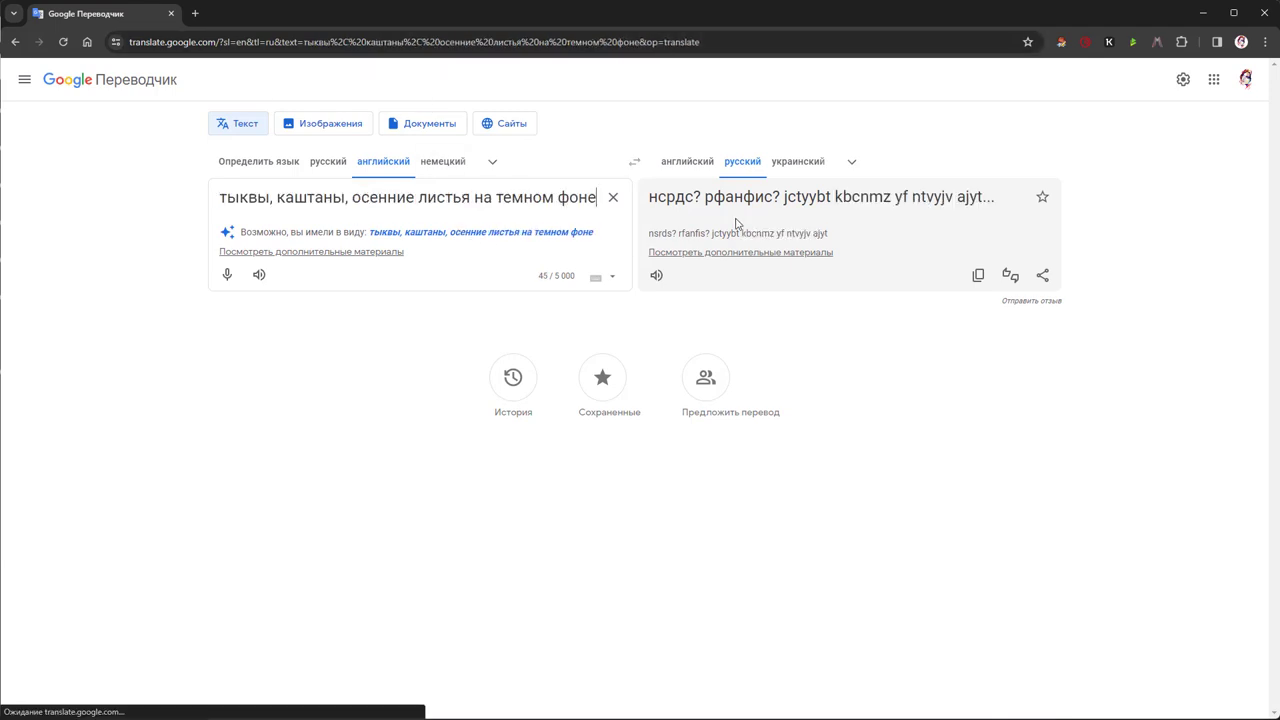
pyautogui.click(634, 161)
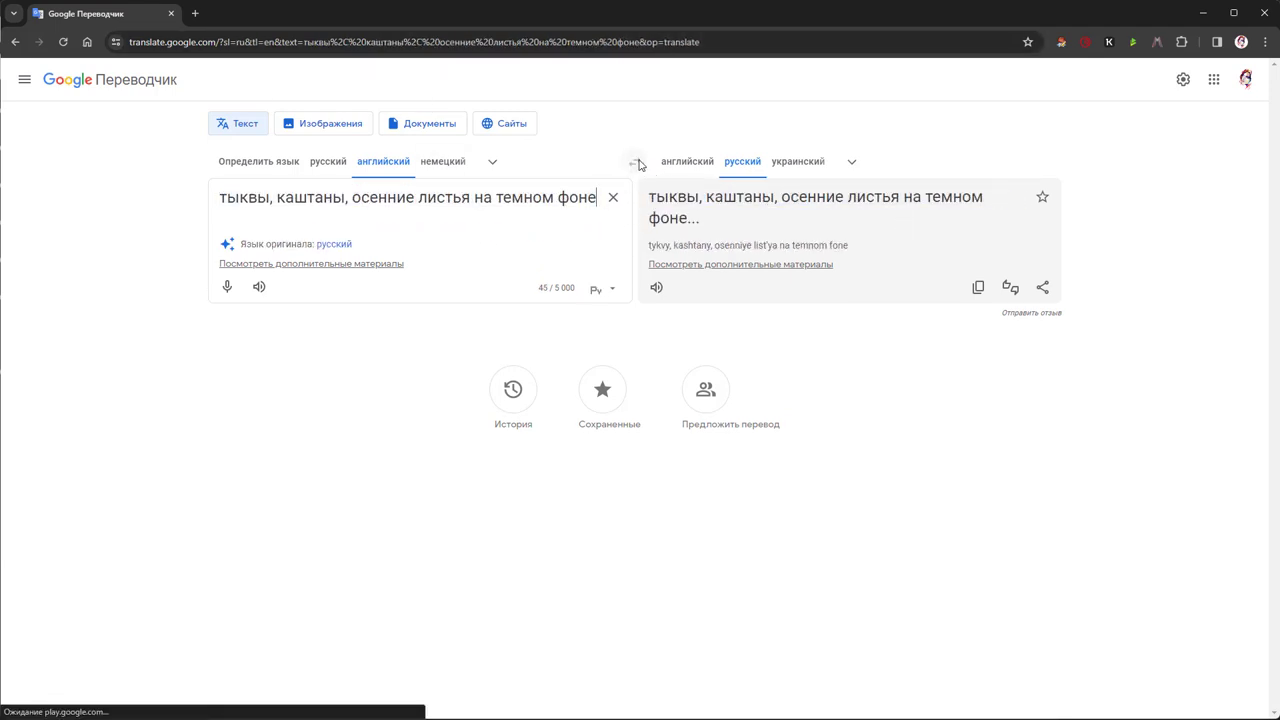
pyautogui.moveTo(752, 223); pyautogui.dragTo(648, 196)
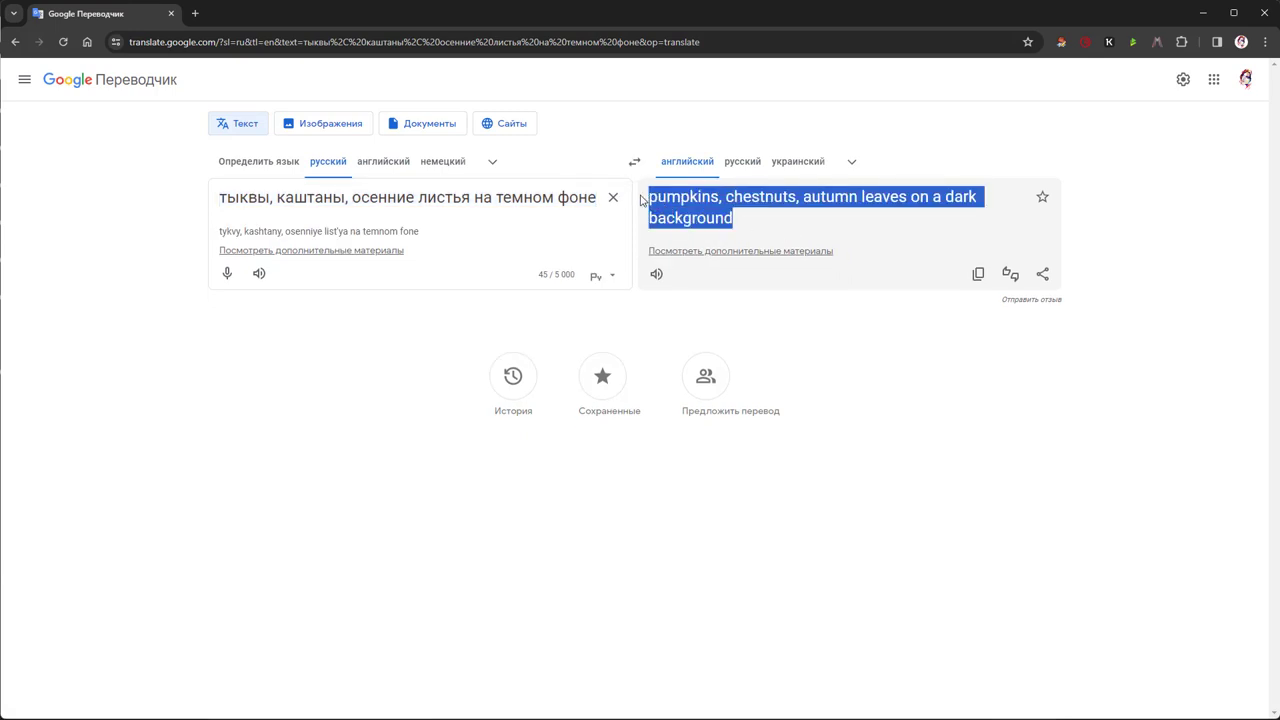
pyautogui.click(1203, 13)
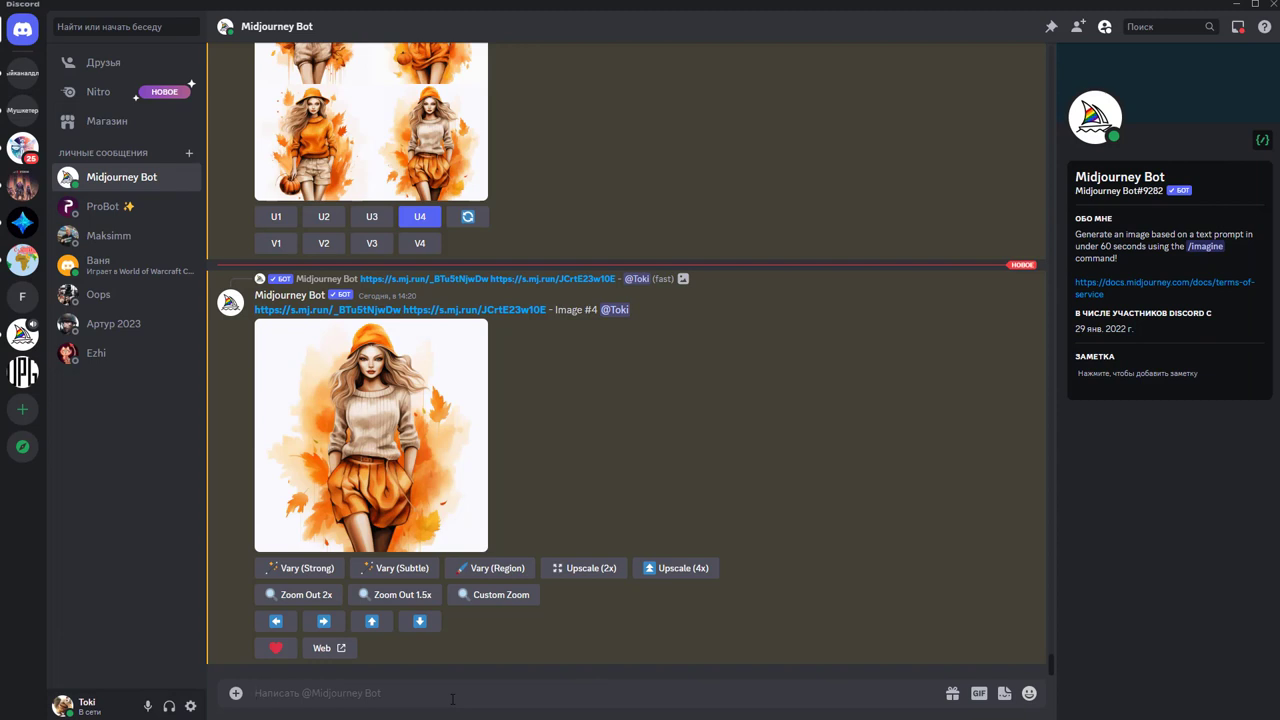
# Submit /imagine 'pumpkins, chestnuts, autumn leaves on a dark background --tile'
pyautogui.write('/')
pyautogui.click(466, 446)
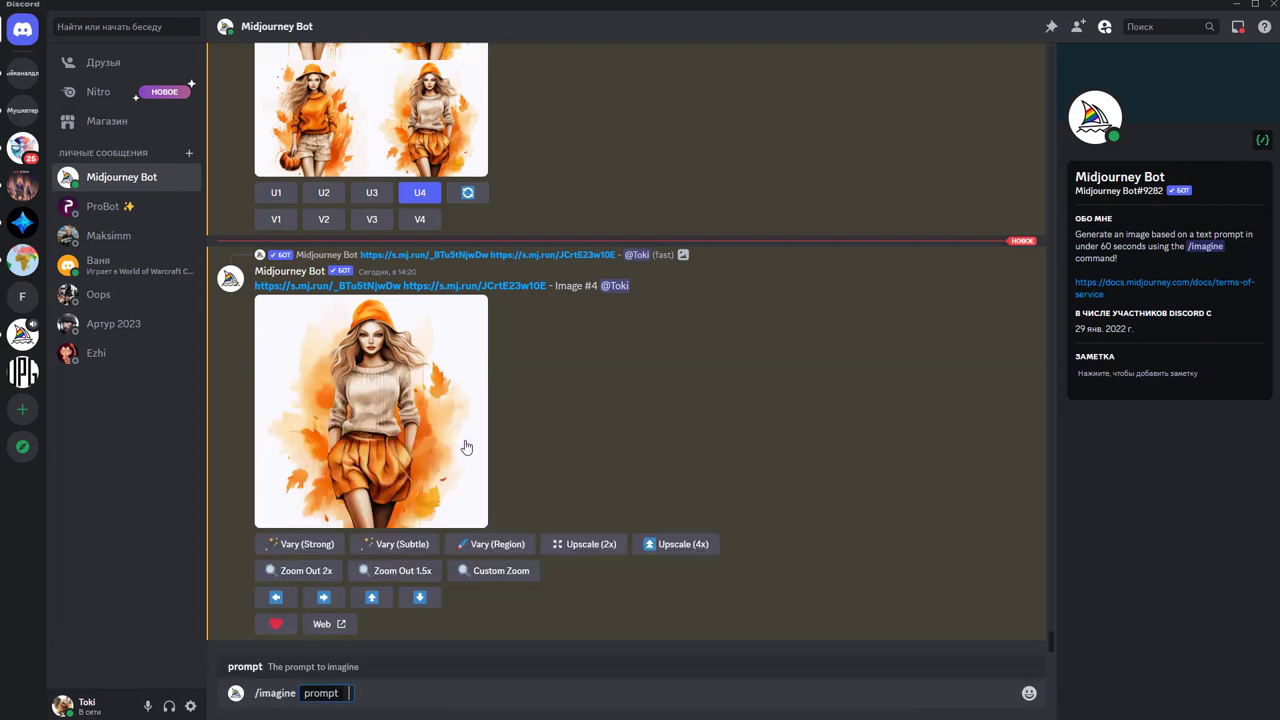
pyautogui.write('pumpkins, chestnuts, autumn leaves on a dark background --')
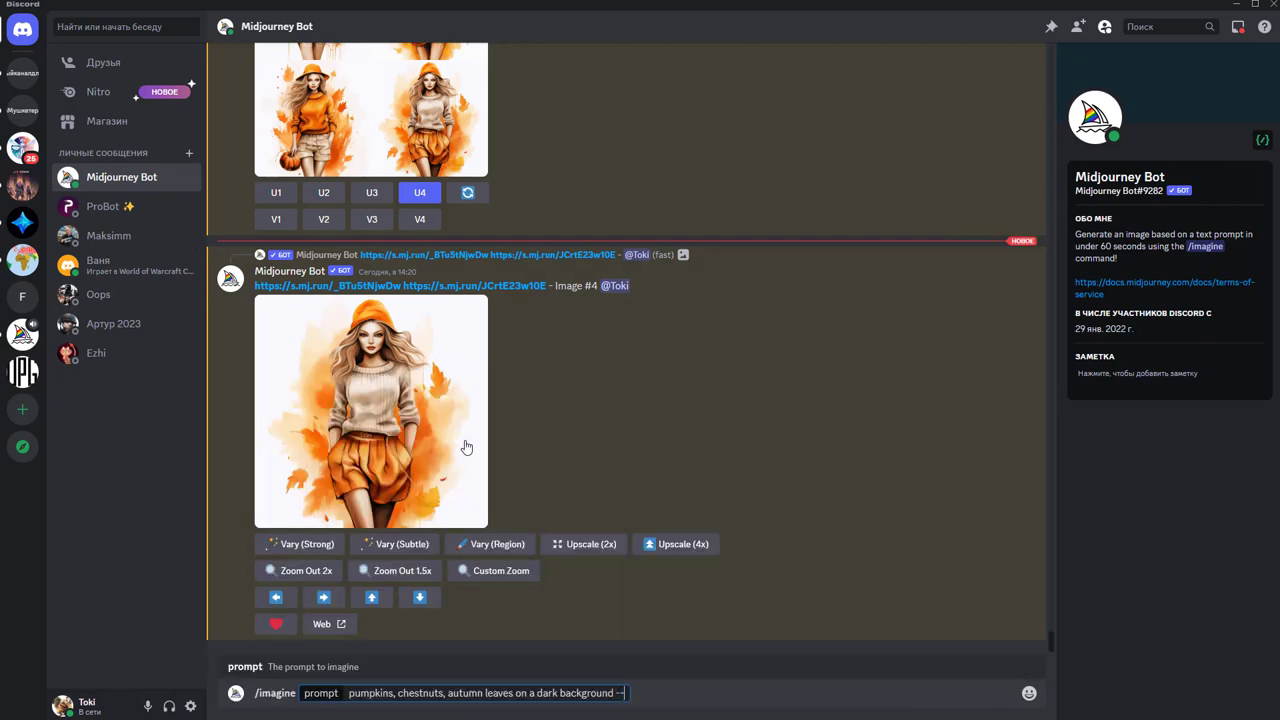
pyautogui.write('t')
pyautogui.write('ile')
pyautogui.press('Return')
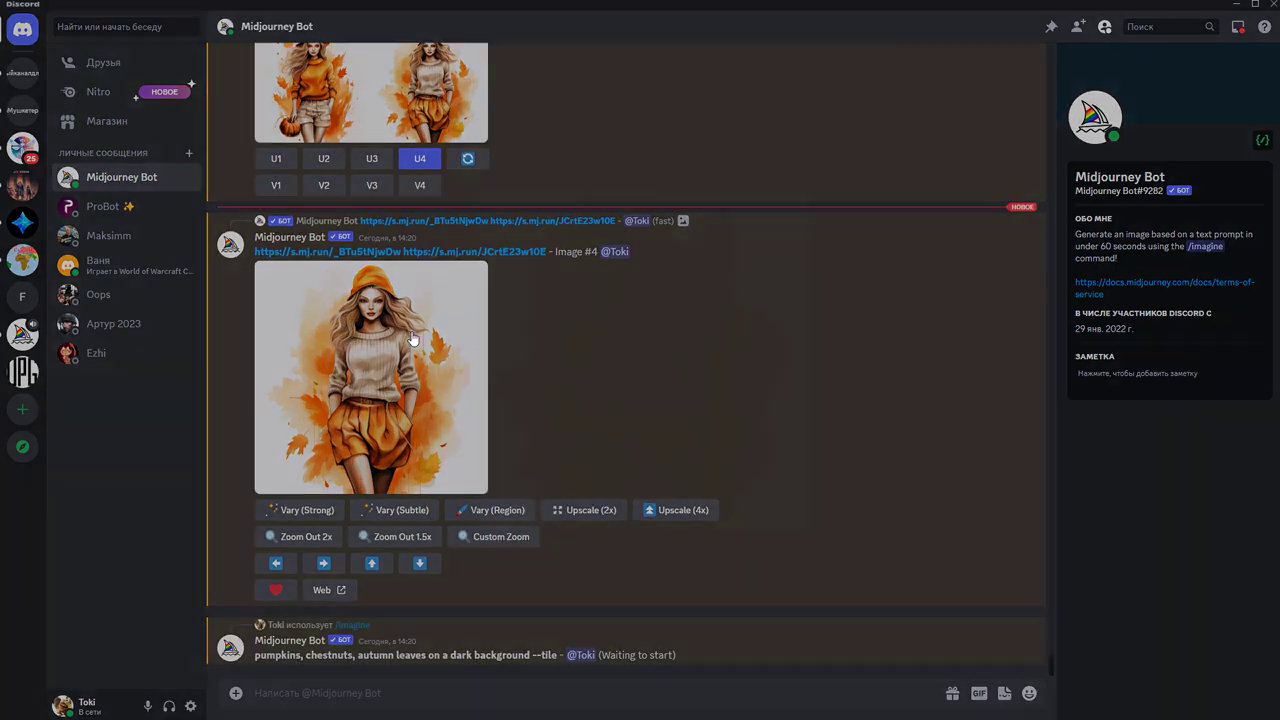
# Copy the upscaled sweater image from Discord's image viewer
pyautogui.click(413, 340)
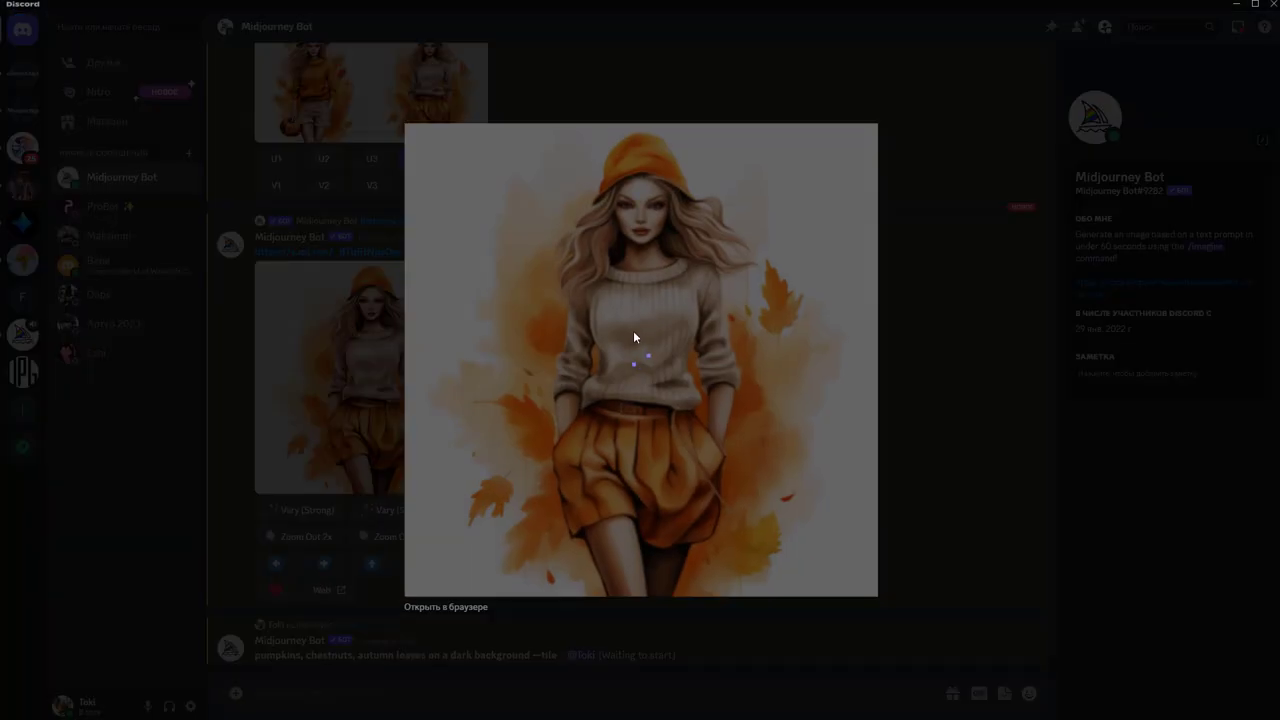
pyautogui.rightClick(656, 318)
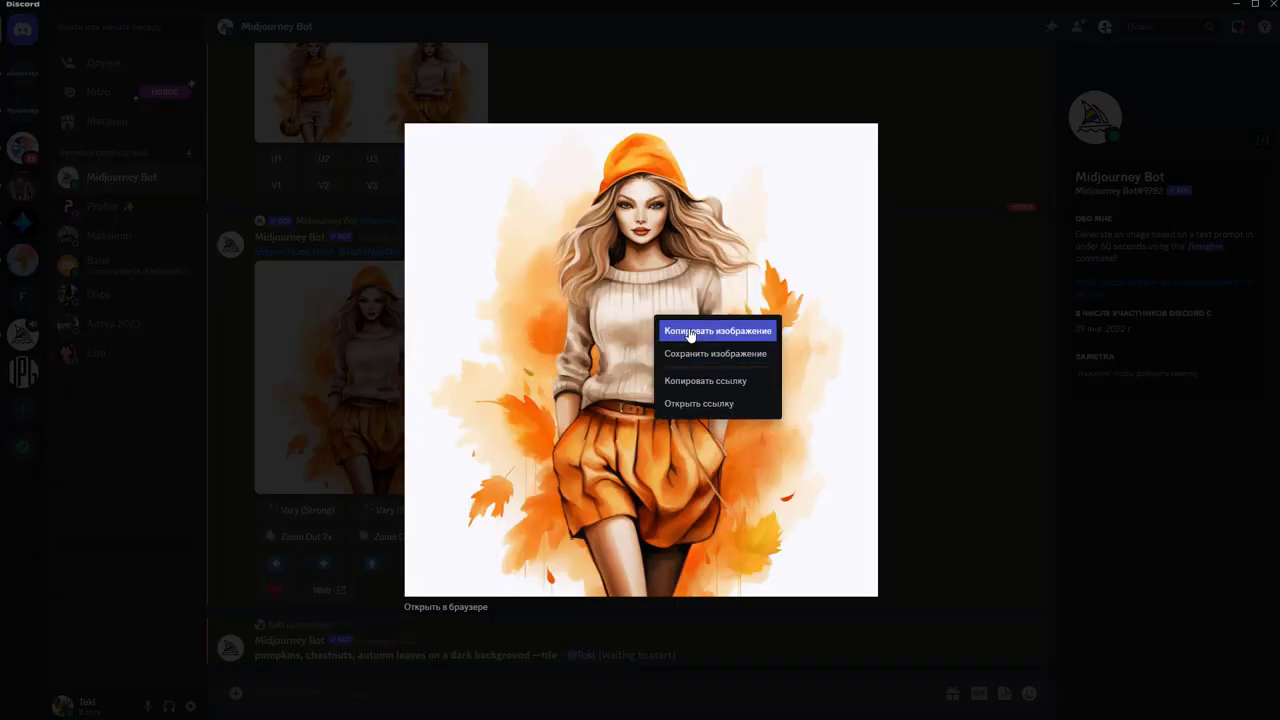
pyautogui.click(688, 331)
pyautogui.click(941, 363)
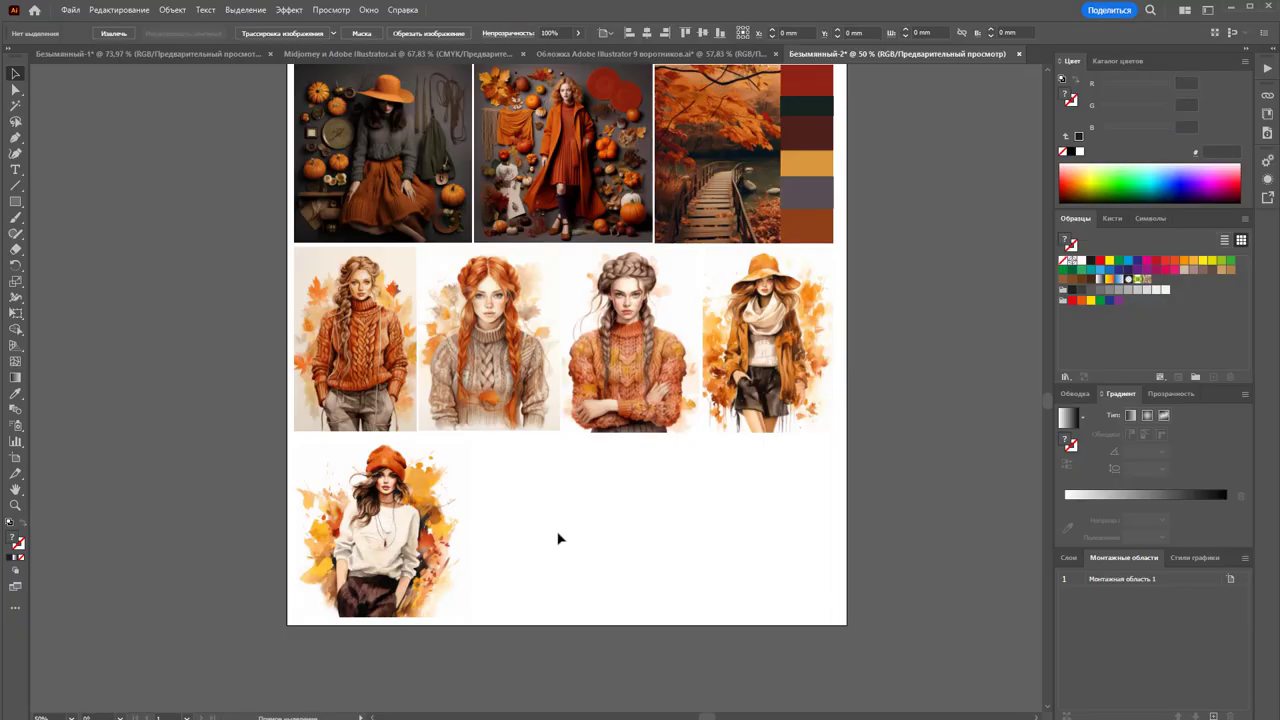
# Paste the outfit image and place it in the bottom row at about 122.51 mm
pyautogui.hotkey('ctrl', 'v')
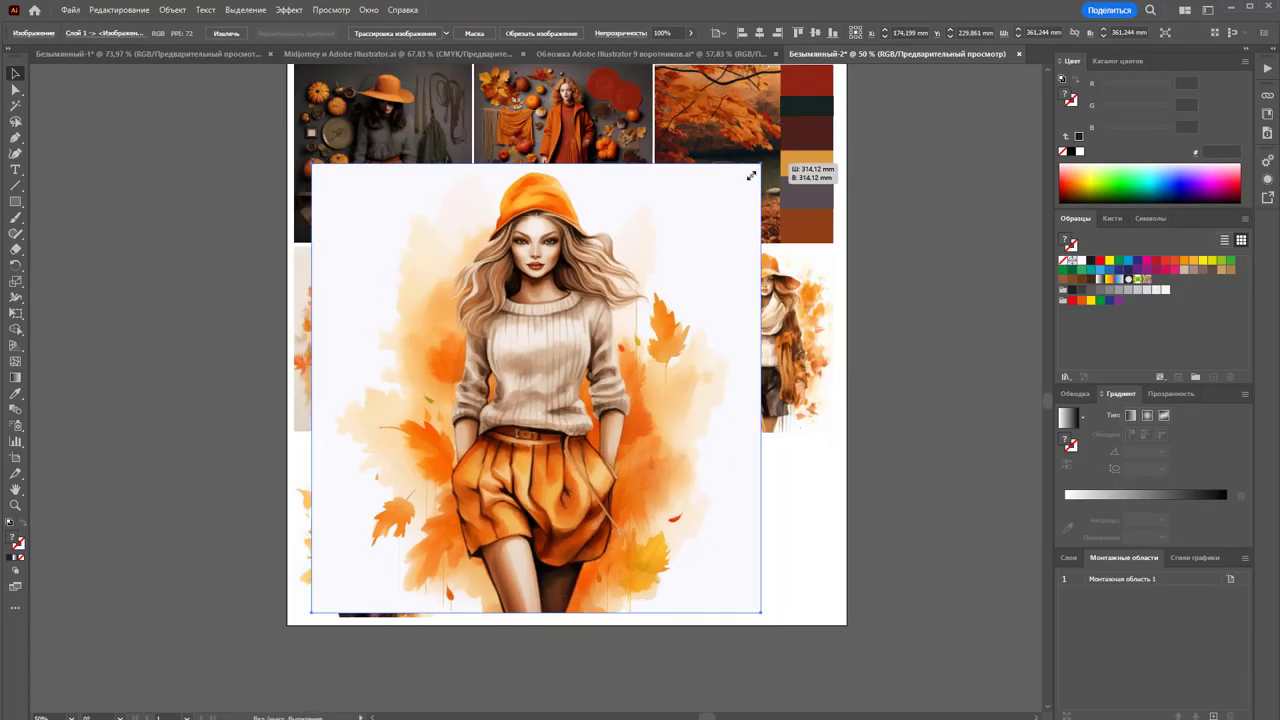
pyautogui.moveTo(793, 131); pyautogui.dragTo(609, 314)
pyautogui.moveTo(556, 385); pyautogui.dragTo(553, 540)
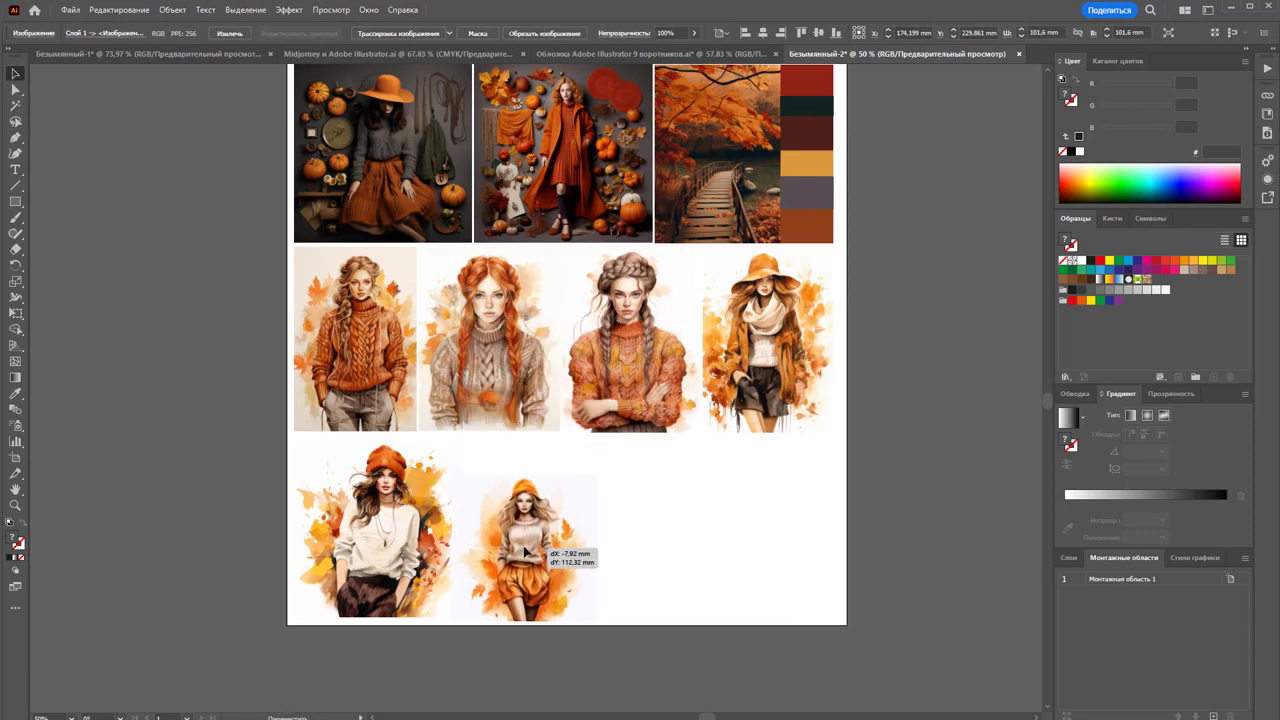
pyautogui.moveTo(603, 474); pyautogui.dragTo(640, 443)
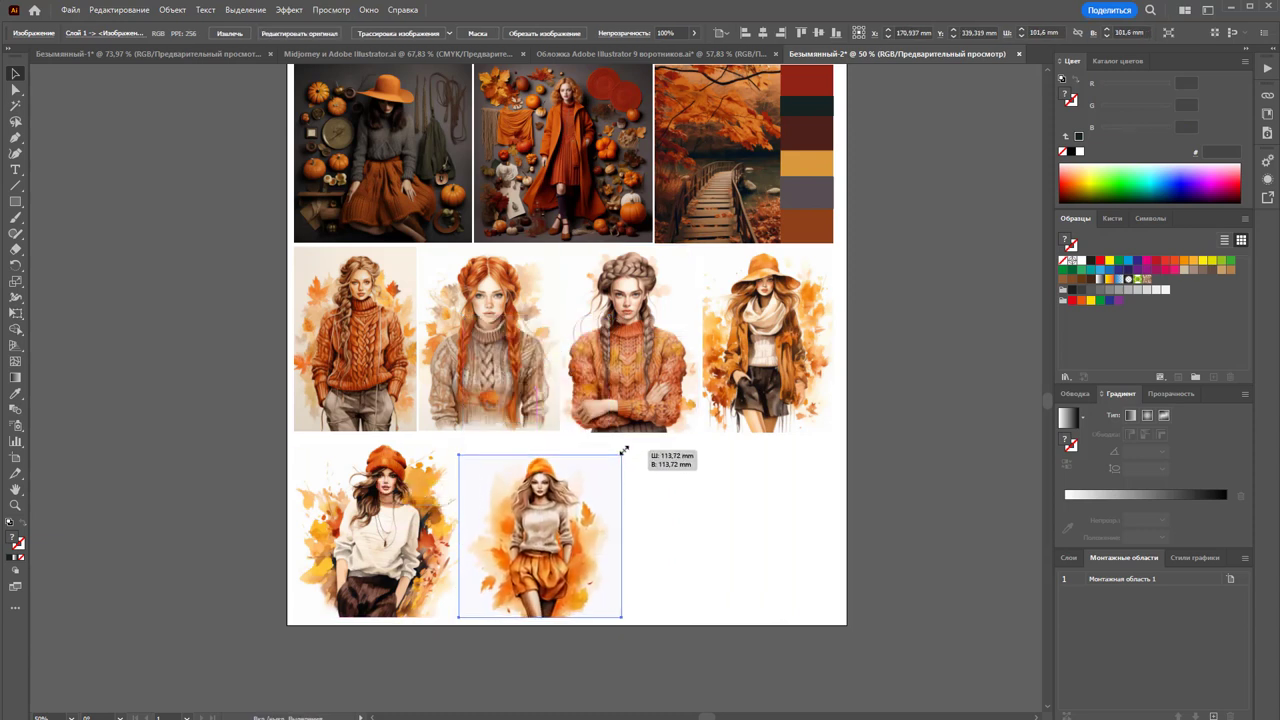
pyautogui.click(705, 578)
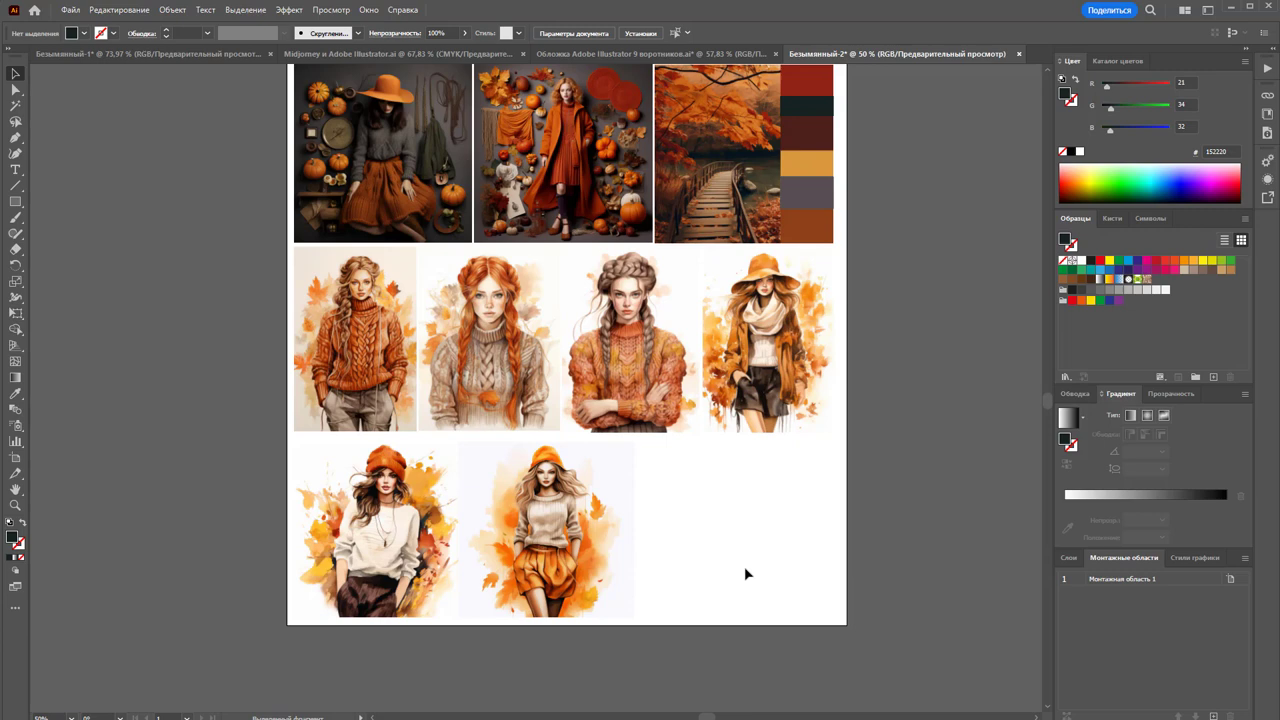
# Crop the image's left and right sides and shift it left into the bottom row
pyautogui.click(553, 528)
pyautogui.click(173, 10)
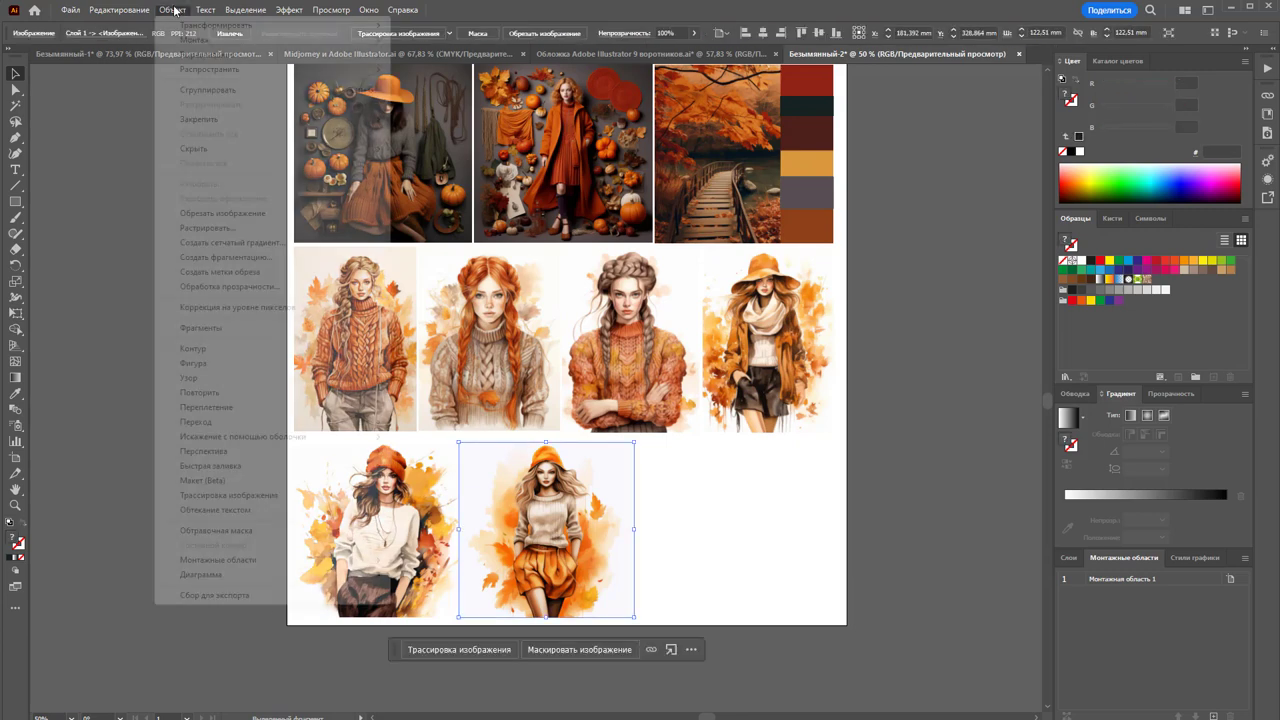
pyautogui.click(220, 213)
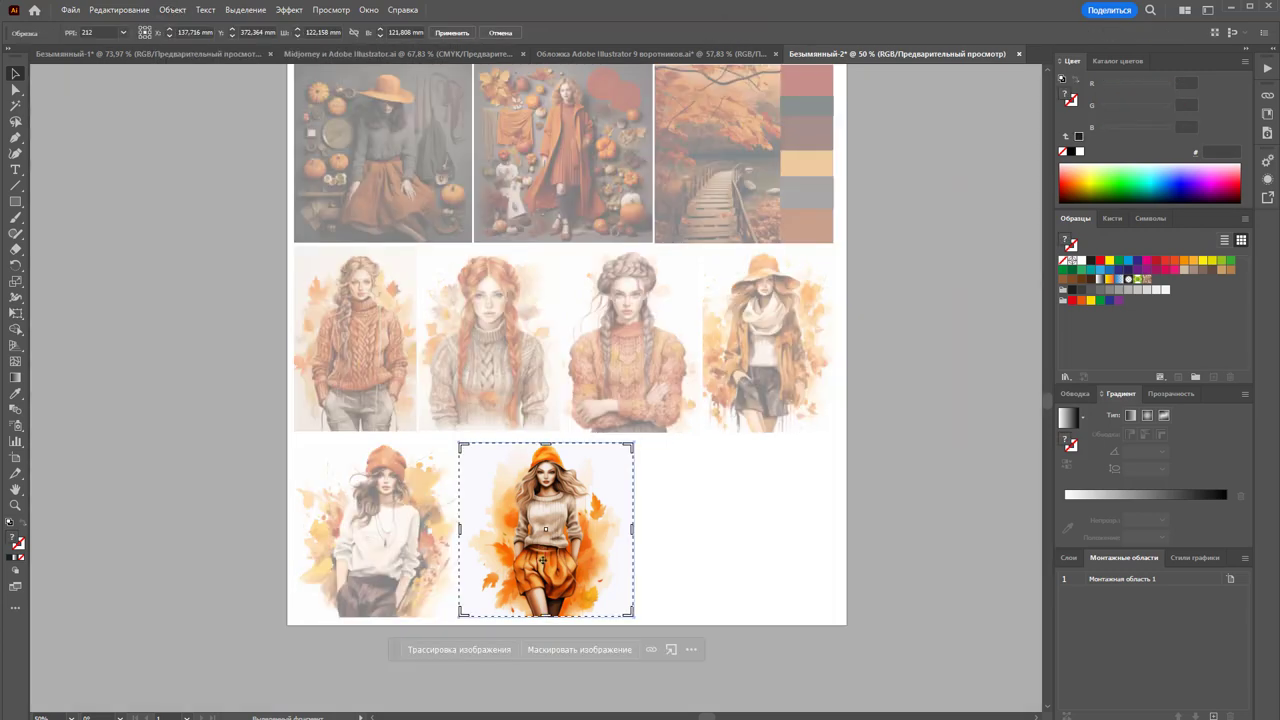
pyautogui.moveTo(632, 528); pyautogui.dragTo(615, 536)
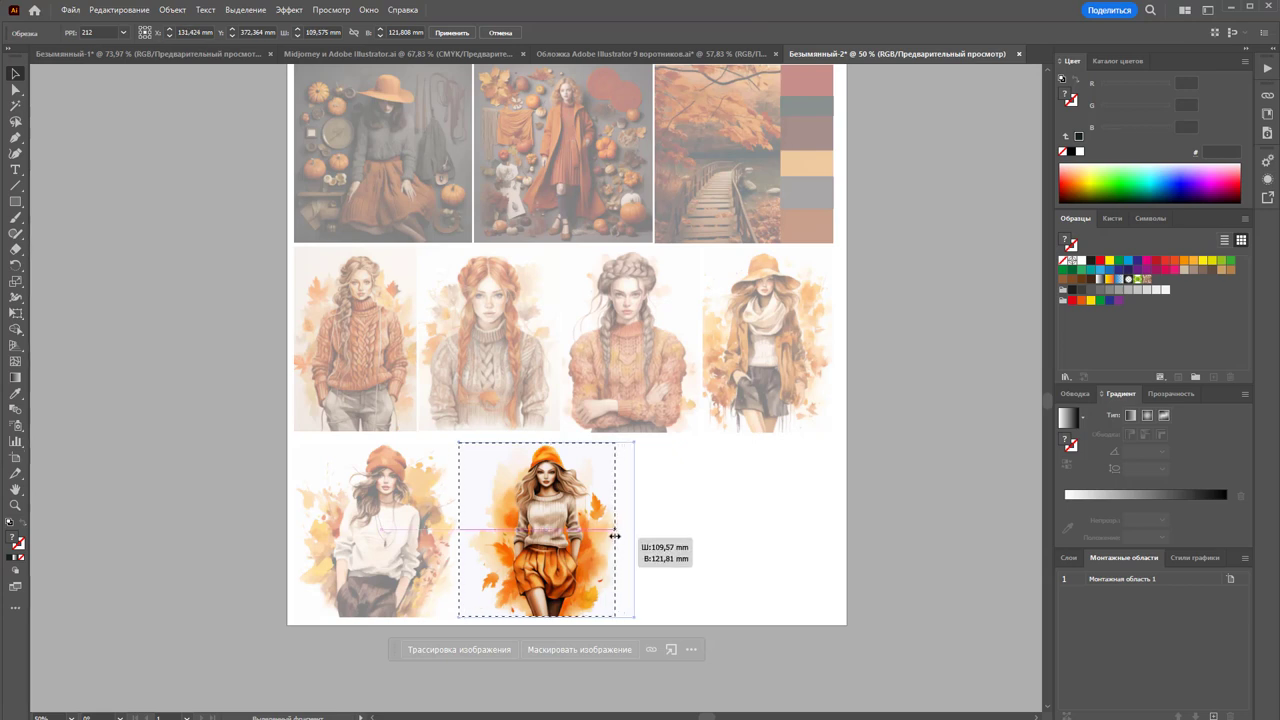
pyautogui.moveTo(459, 529); pyautogui.dragTo(481, 532)
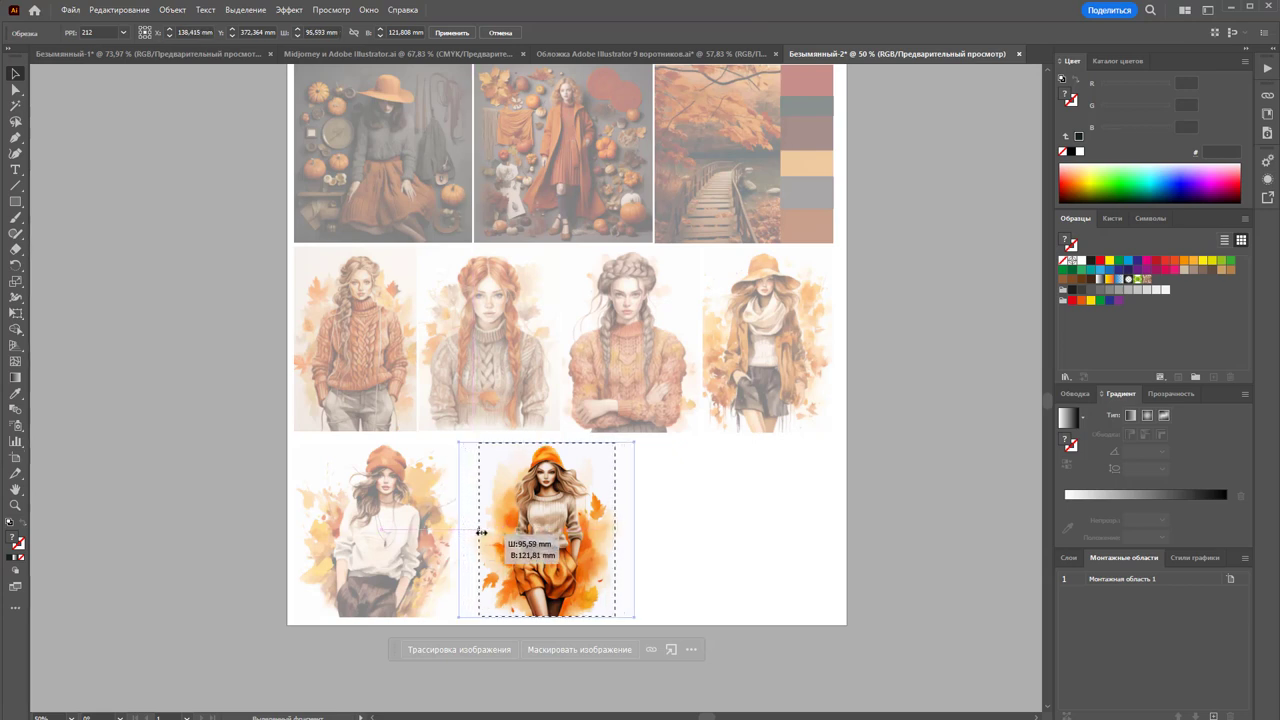
pyautogui.click(456, 31)
pyautogui.moveTo(546, 535); pyautogui.dragTo(530, 538)
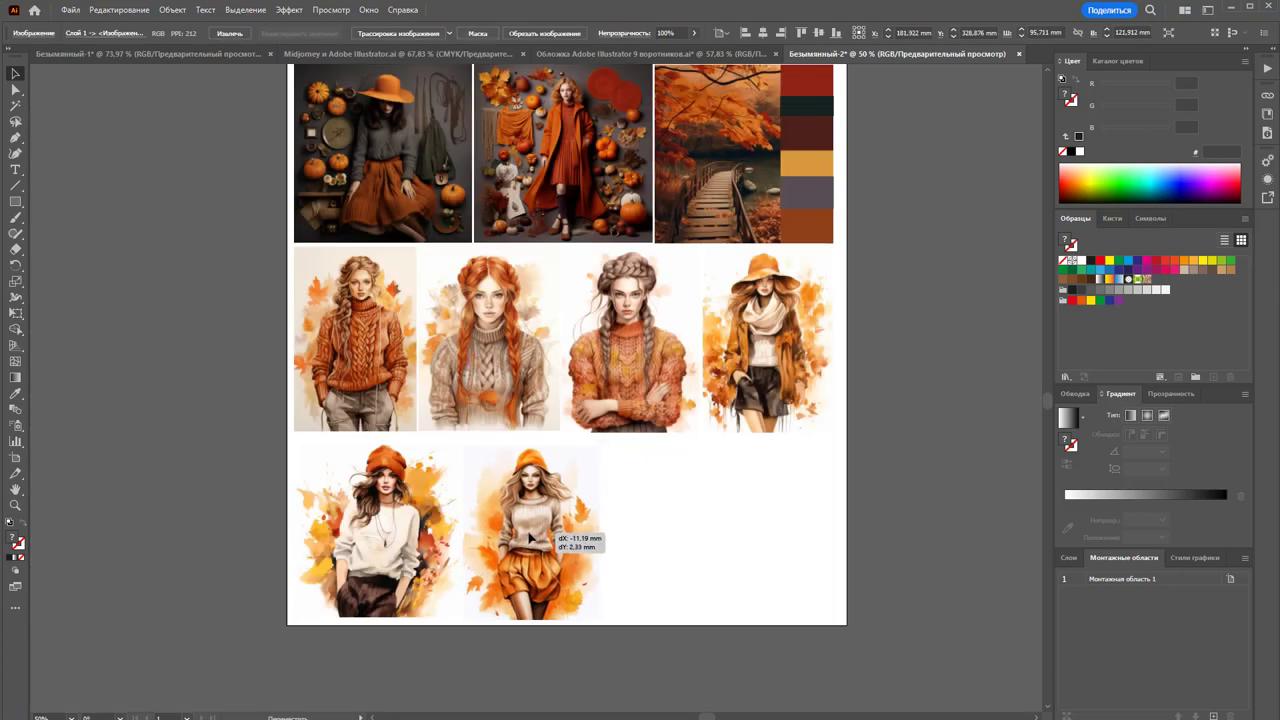
pyautogui.click(629, 517)
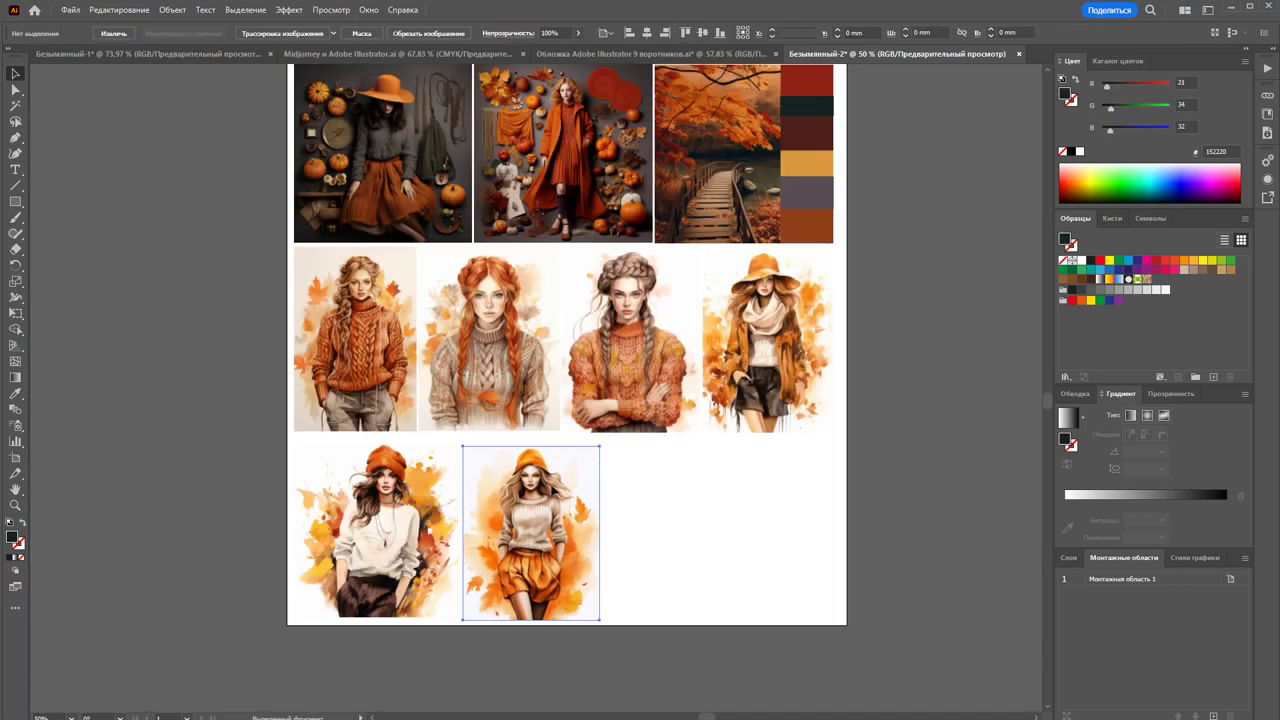
# Enlarge the cropped figure slightly beside the other bottom-row figure
pyautogui.click(599, 448)
pyautogui.moveTo(600, 447); pyautogui.dragTo(604, 441)
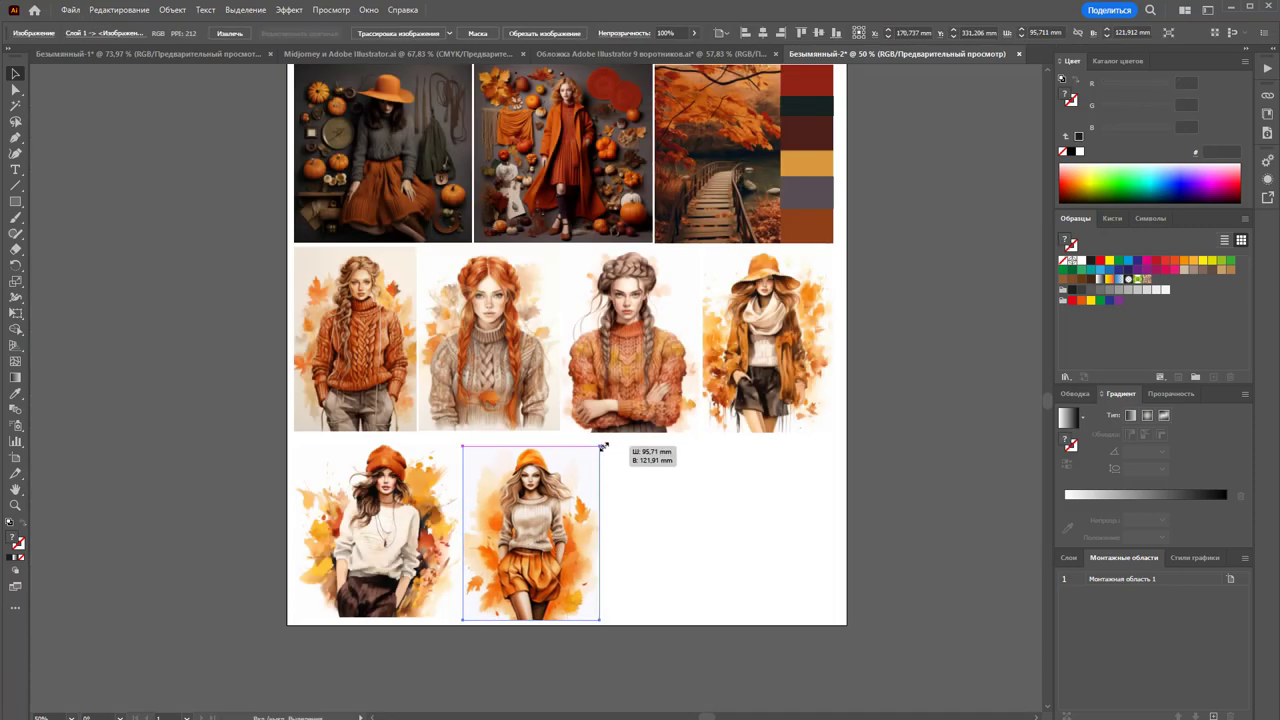
pyautogui.click(696, 547)
pyautogui.scroll(2, 812, 489)
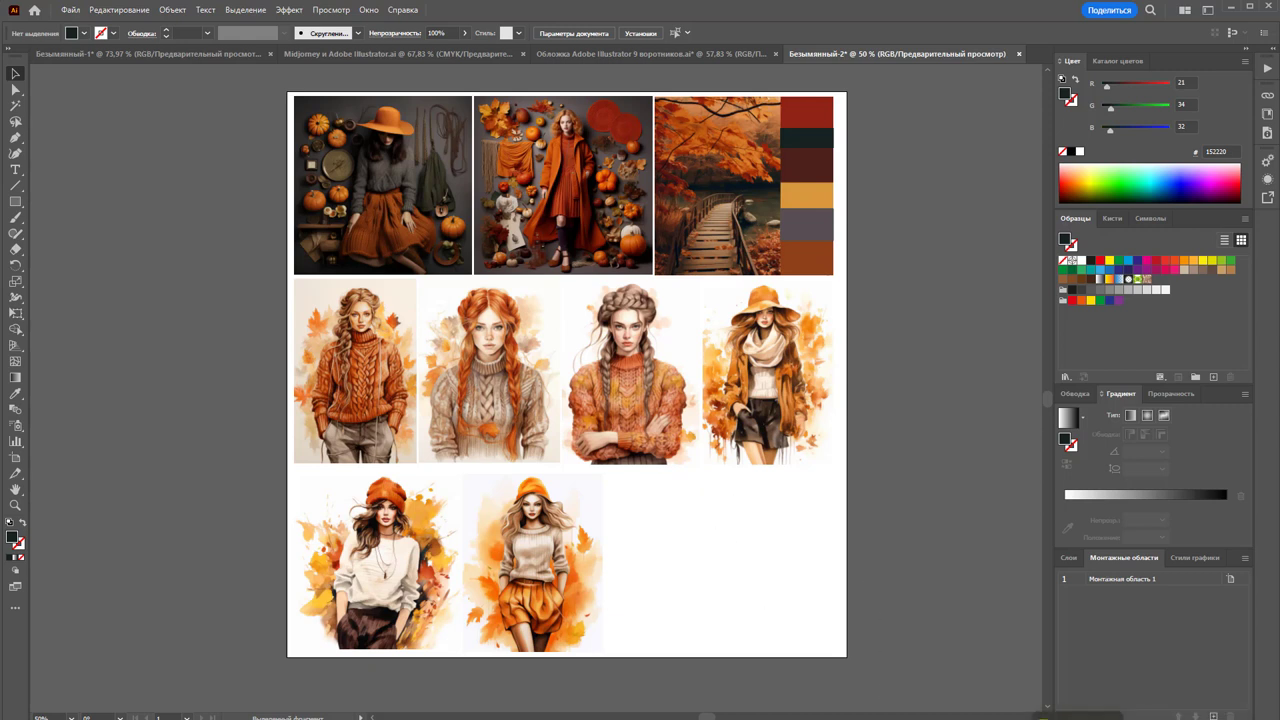
# Preview the pumpkin pattern grid and upscale its fourth variant
pyautogui.hotkey('alt', 'Tab')
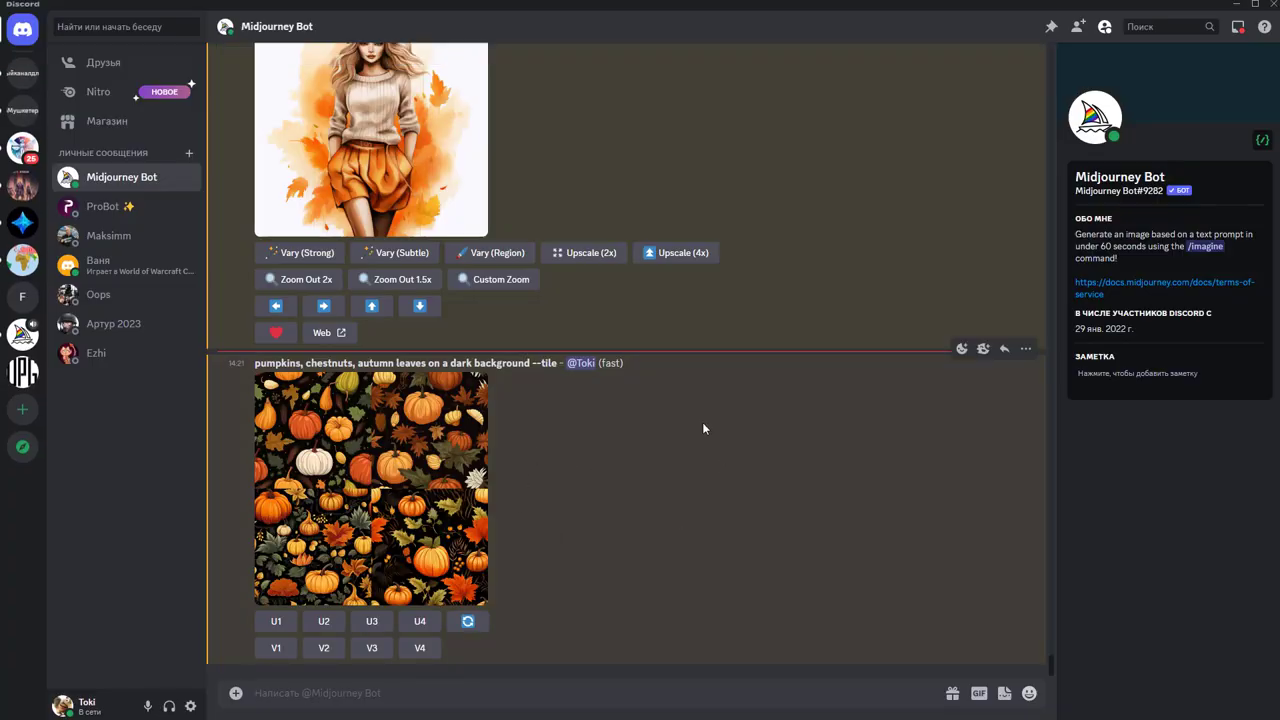
pyautogui.click(347, 478)
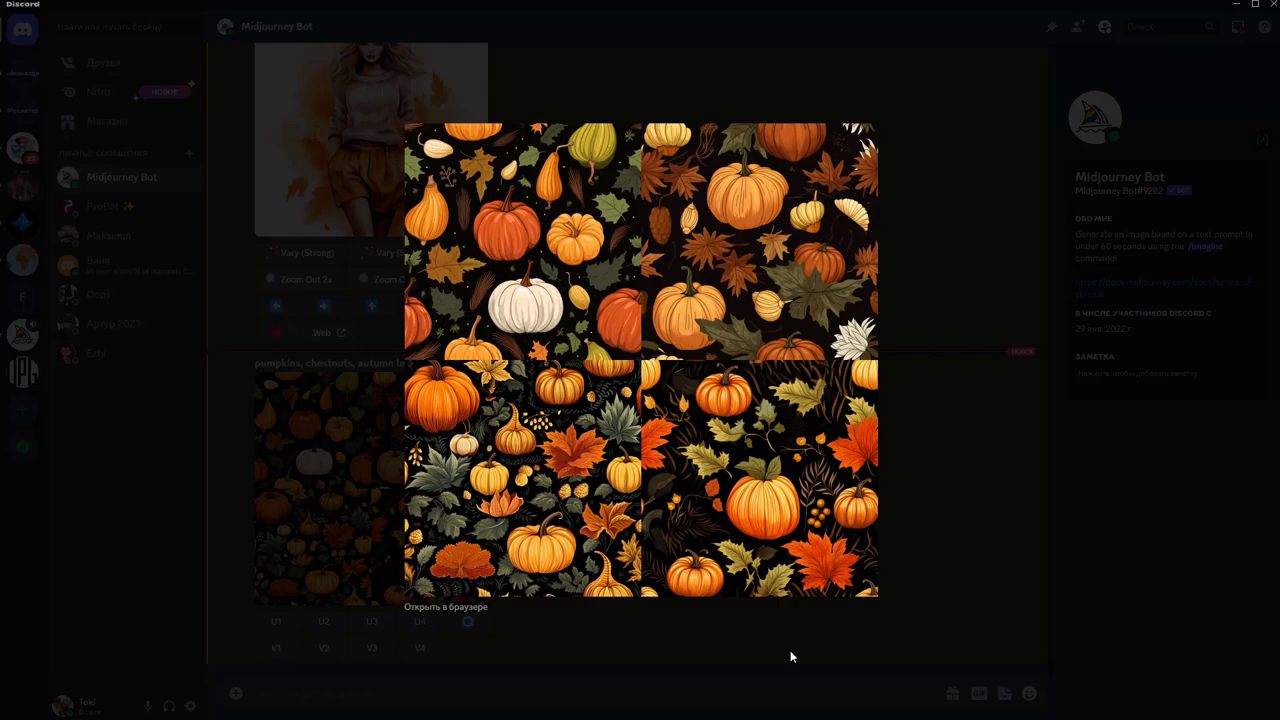
pyautogui.click(788, 650)
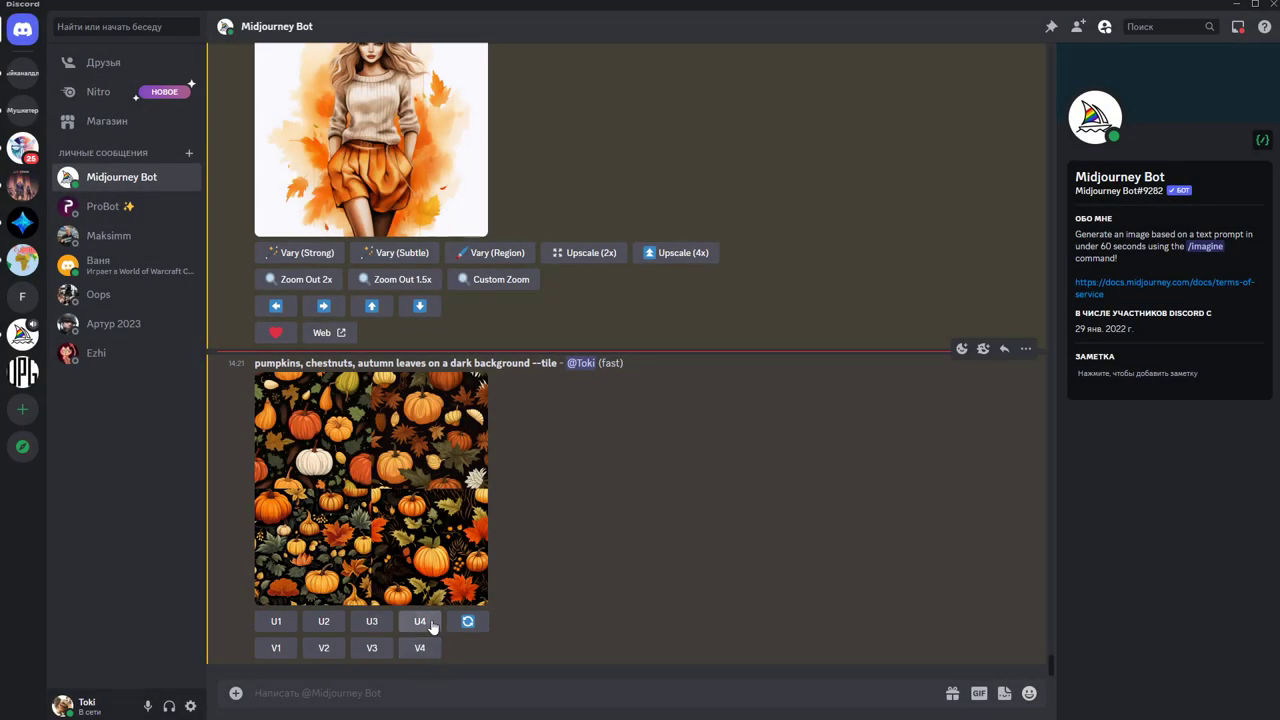
pyautogui.click(430, 623)
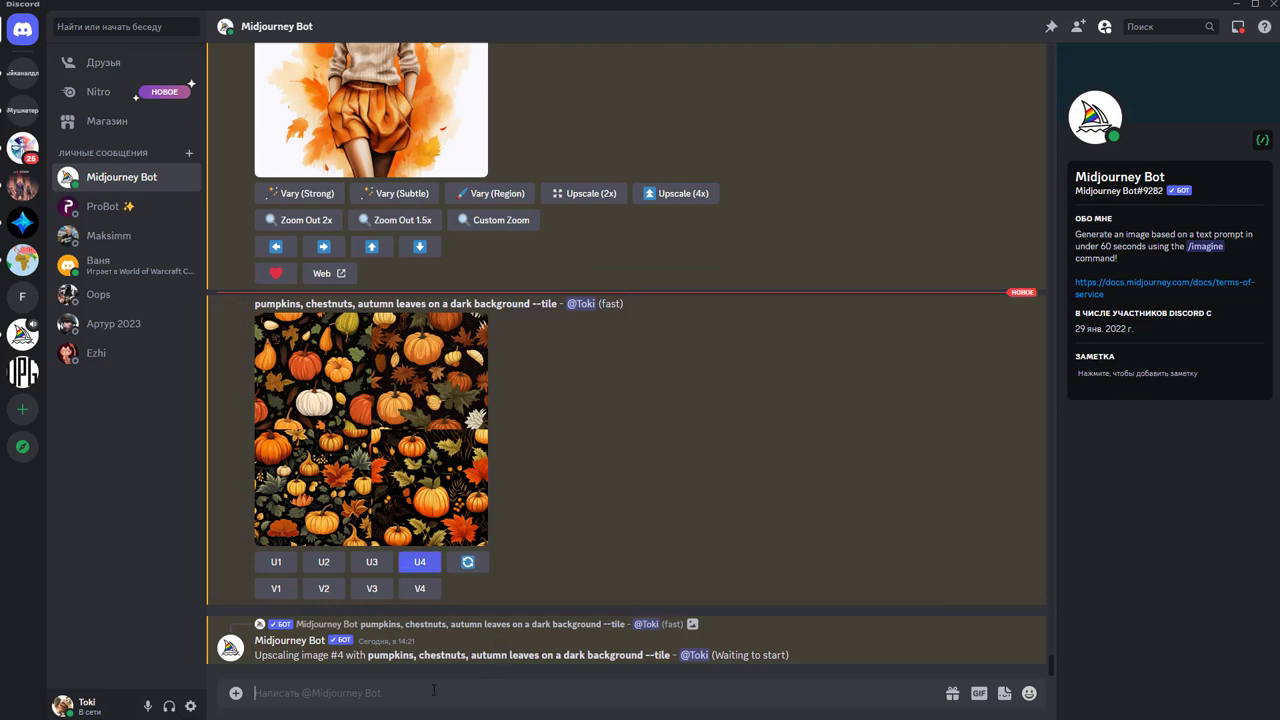
# Reuse the pumpkin prompt as 'autumn leaves on a dark background --tile'
pyautogui.write('/')
pyautogui.click(444, 445)
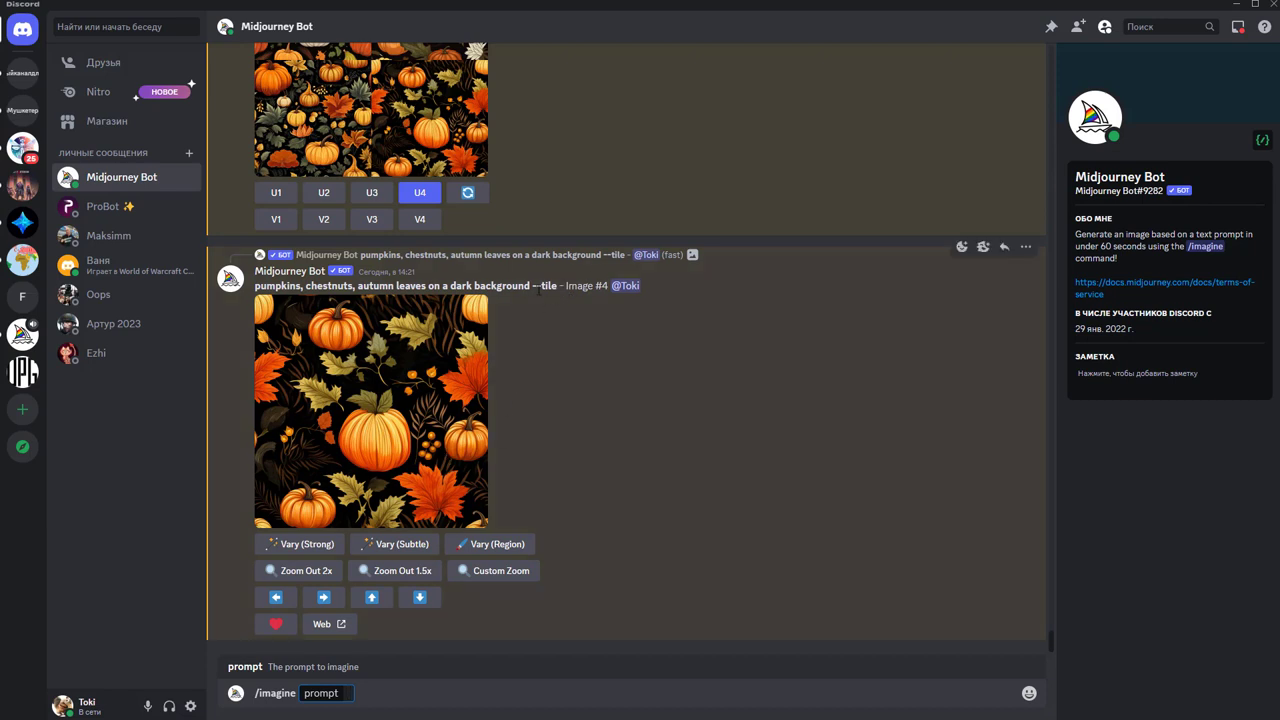
pyautogui.moveTo(557, 289); pyautogui.dragTo(247, 292)
pyautogui.hotkey('ctrl', 'c')
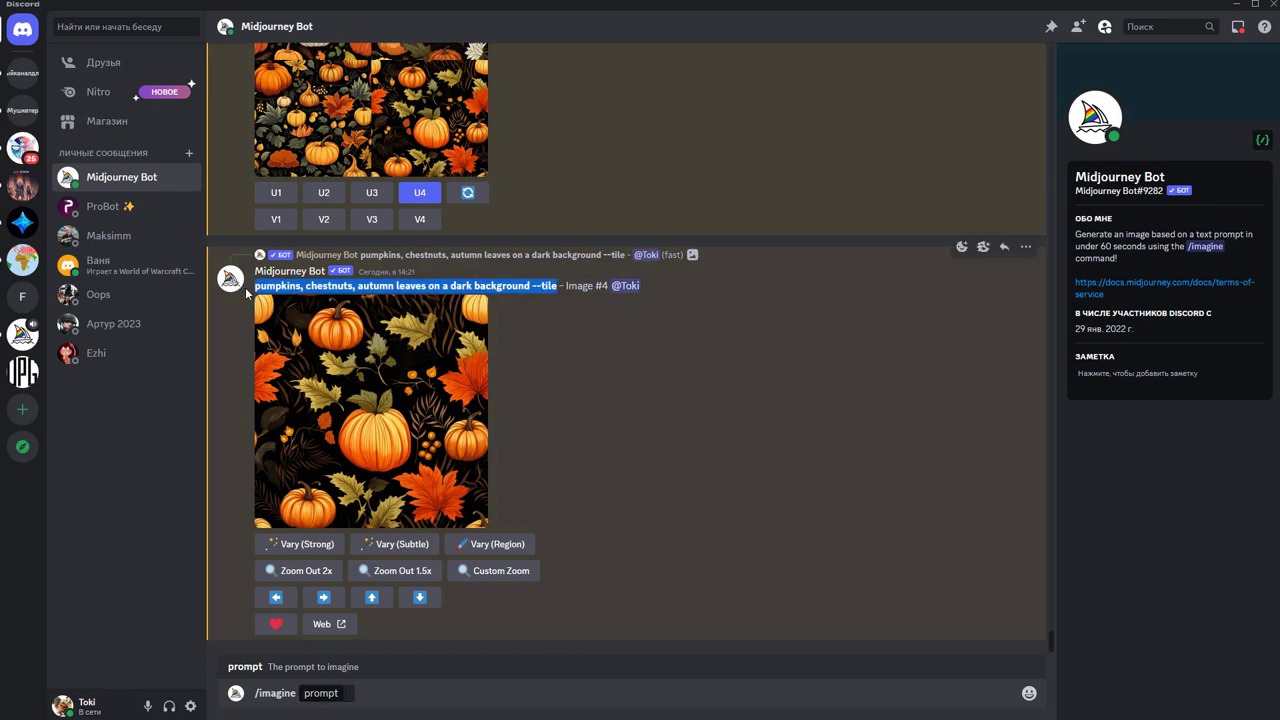
pyautogui.click(363, 702)
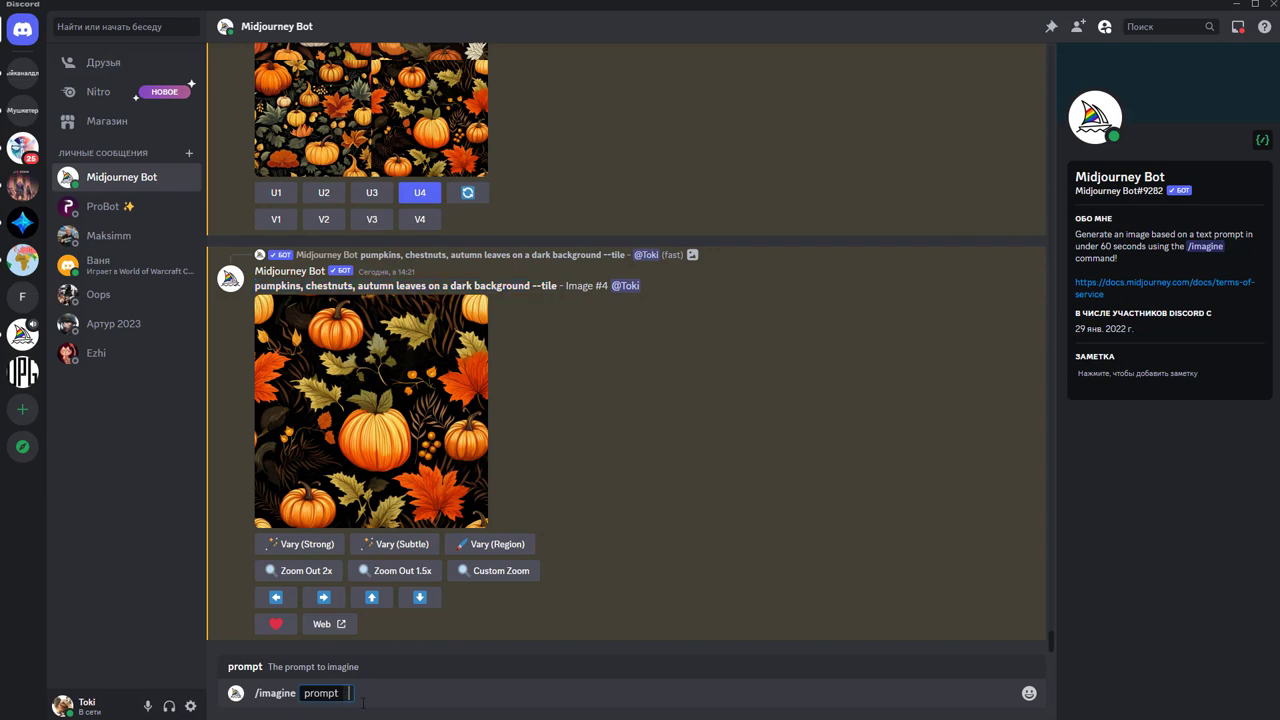
pyautogui.hotkey('ctrl', 'v')
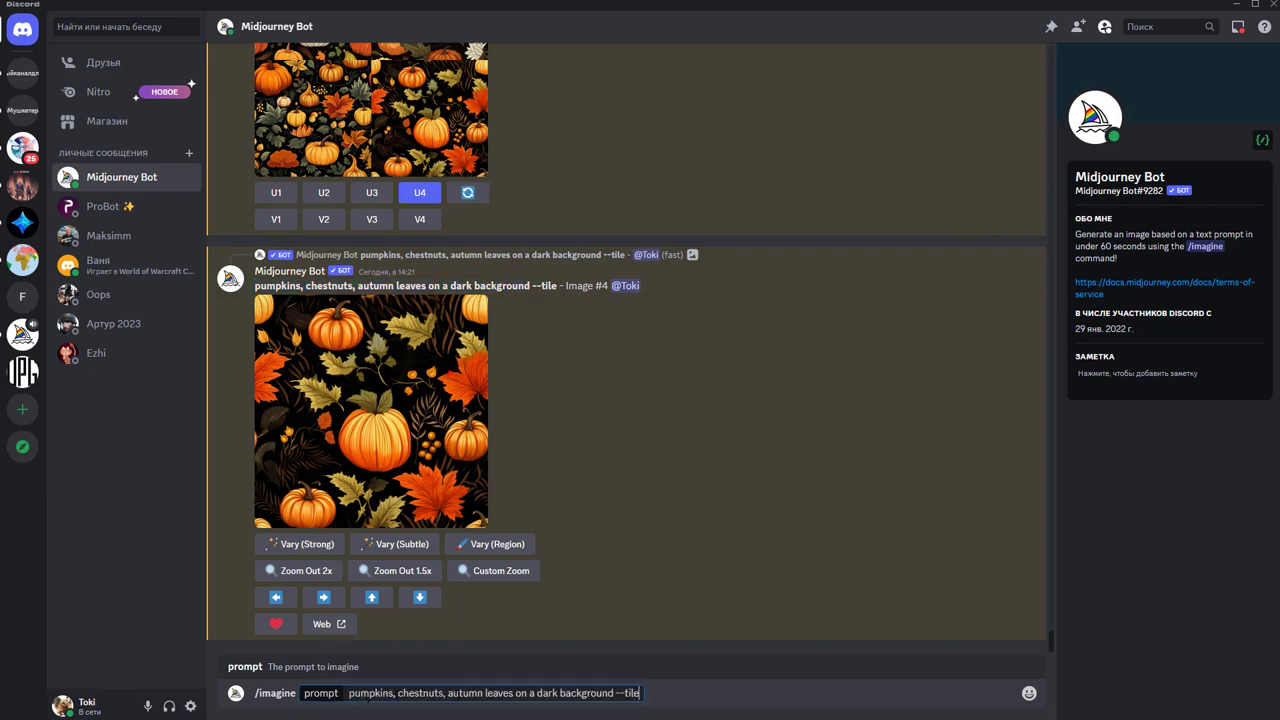
pyautogui.moveTo(447, 693); pyautogui.dragTo(348, 693)
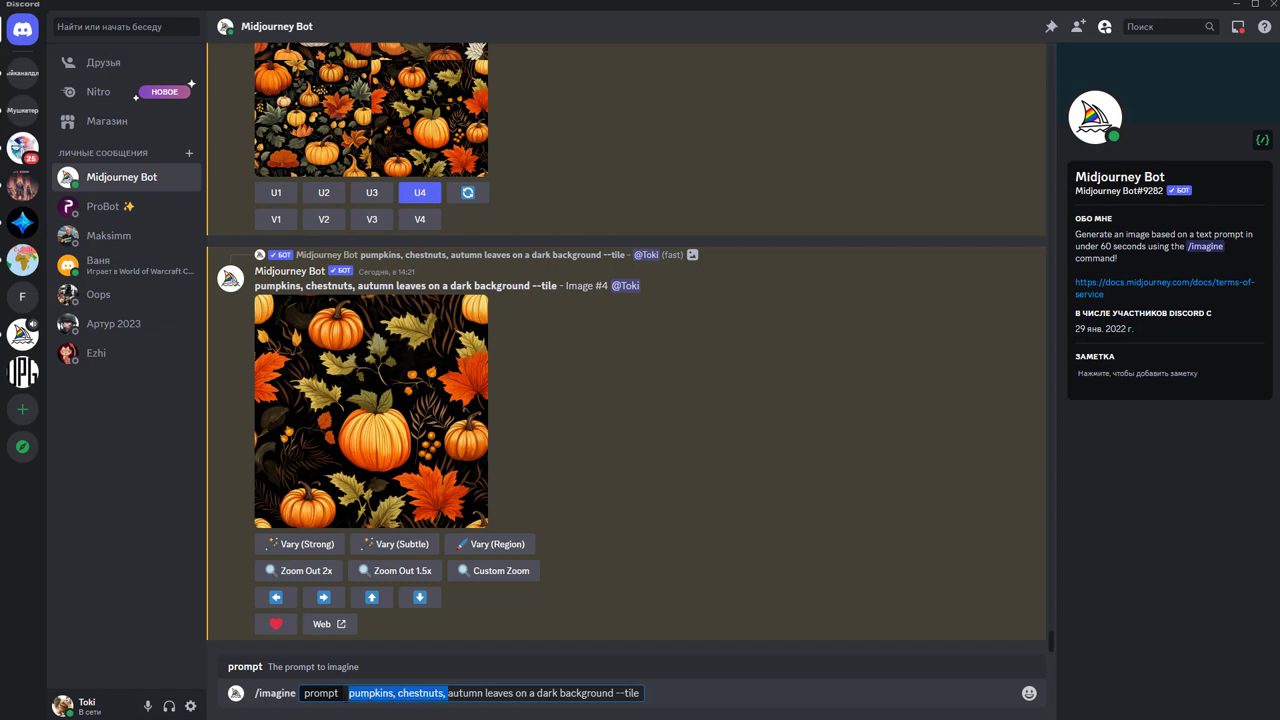
pyautogui.press('BackSpace')
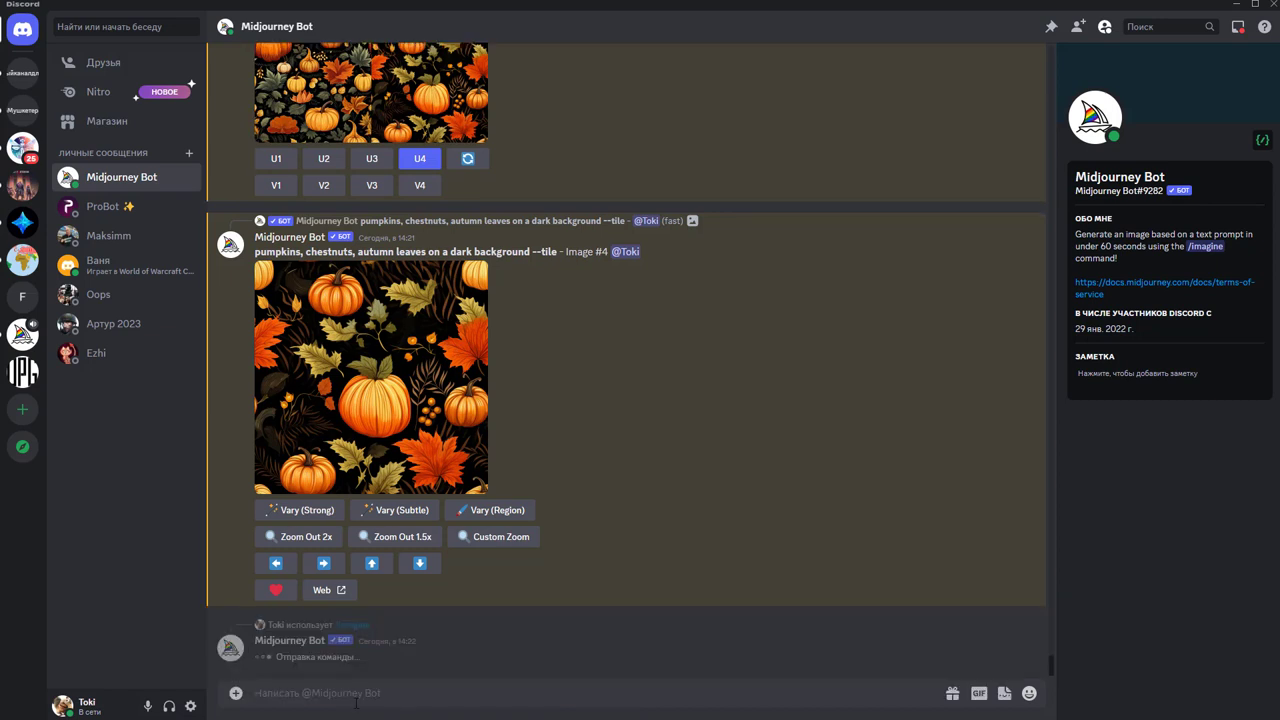
# Submit a second prompt trimmed to 'autumn leaves --tile'
pyautogui.write('/')
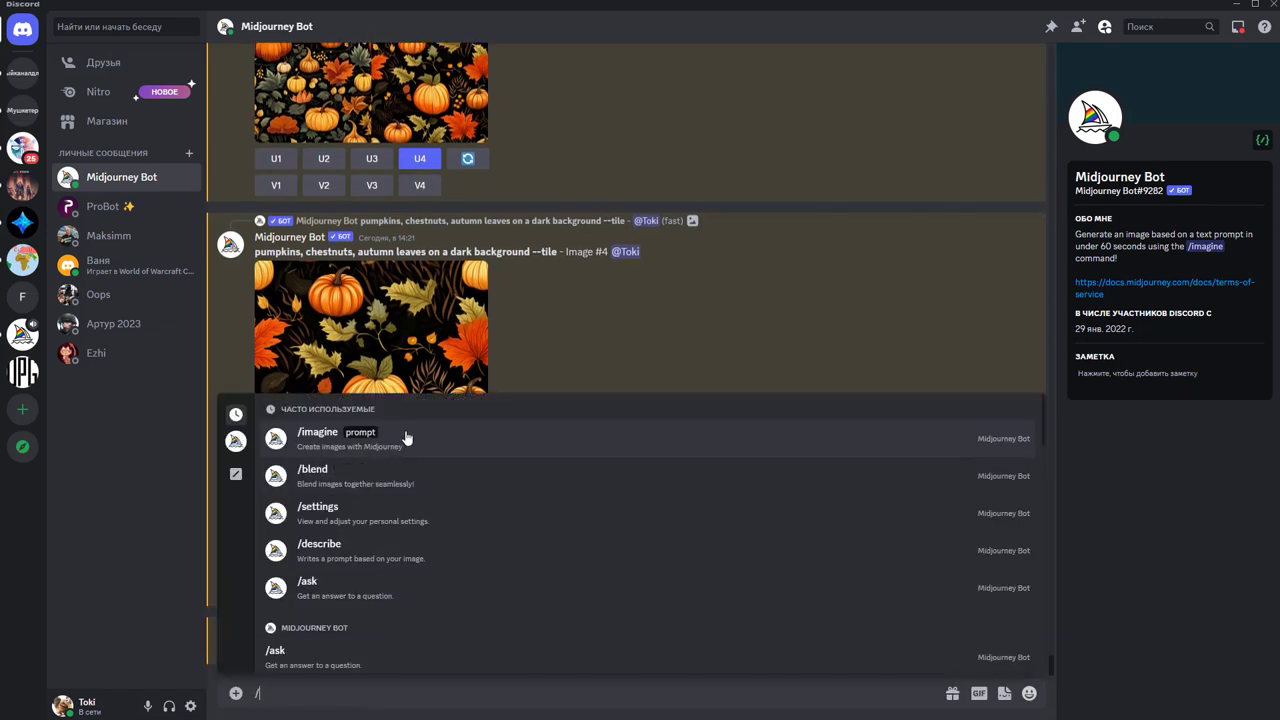
pyautogui.click(408, 437)
pyautogui.hotkey('ctrl', 'v')
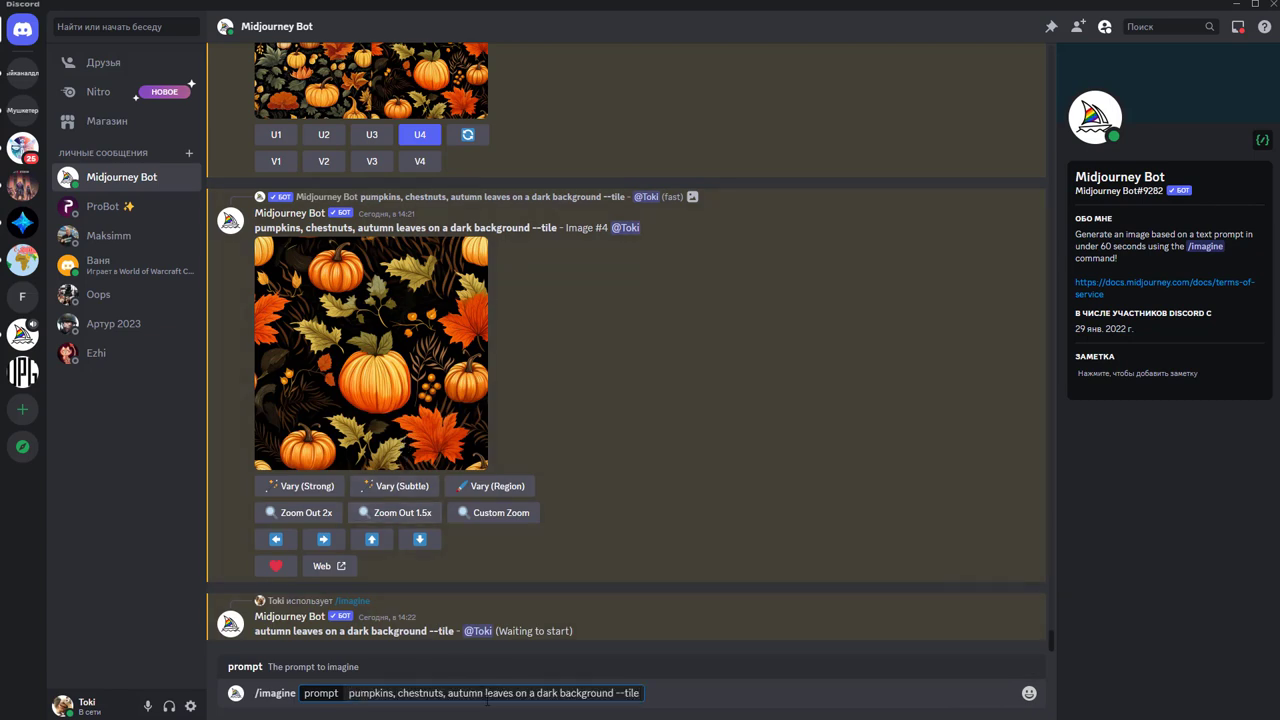
pyautogui.moveTo(446, 693); pyautogui.dragTo(363, 703)
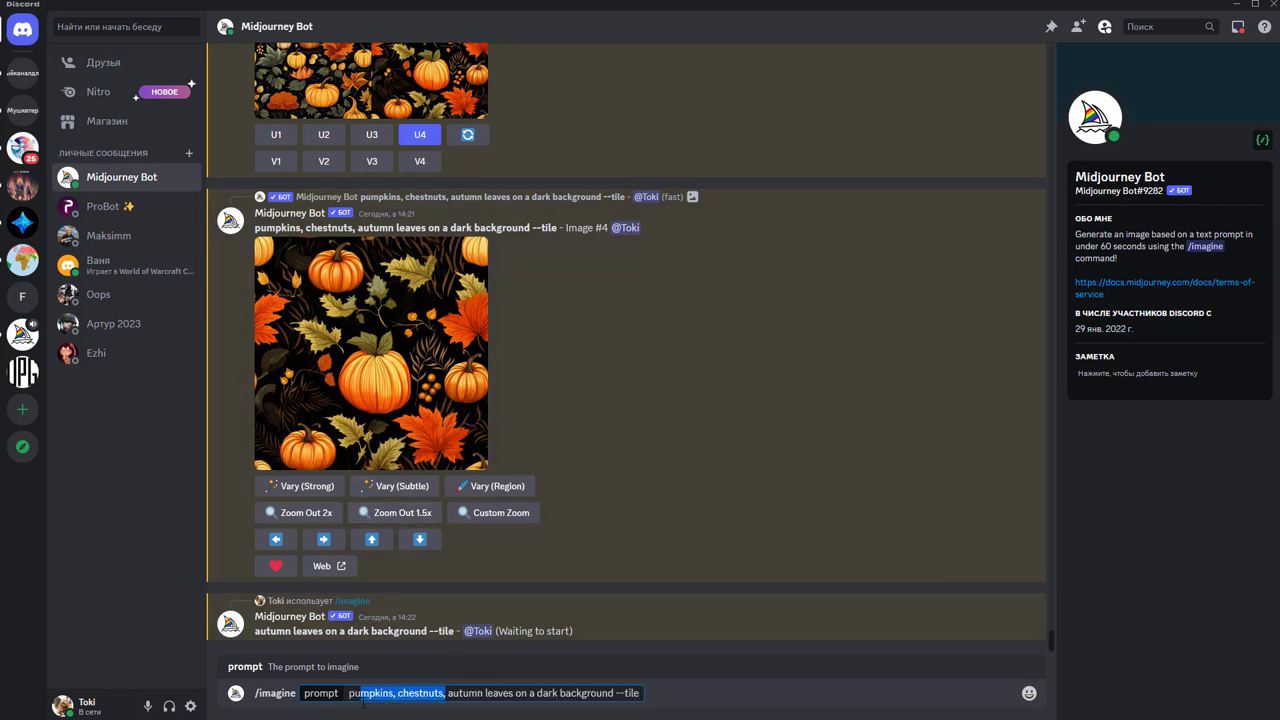
pyautogui.press('BackSpace')
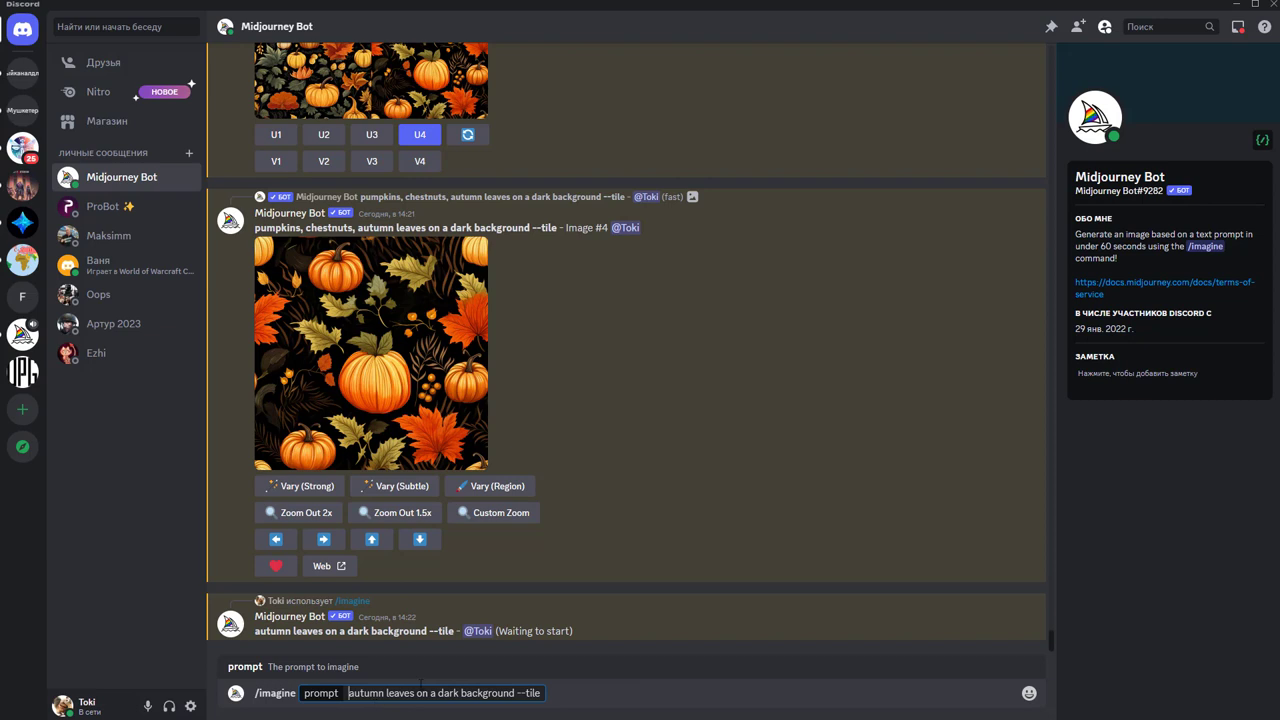
pyautogui.moveTo(416, 693); pyautogui.dragTo(513, 694)
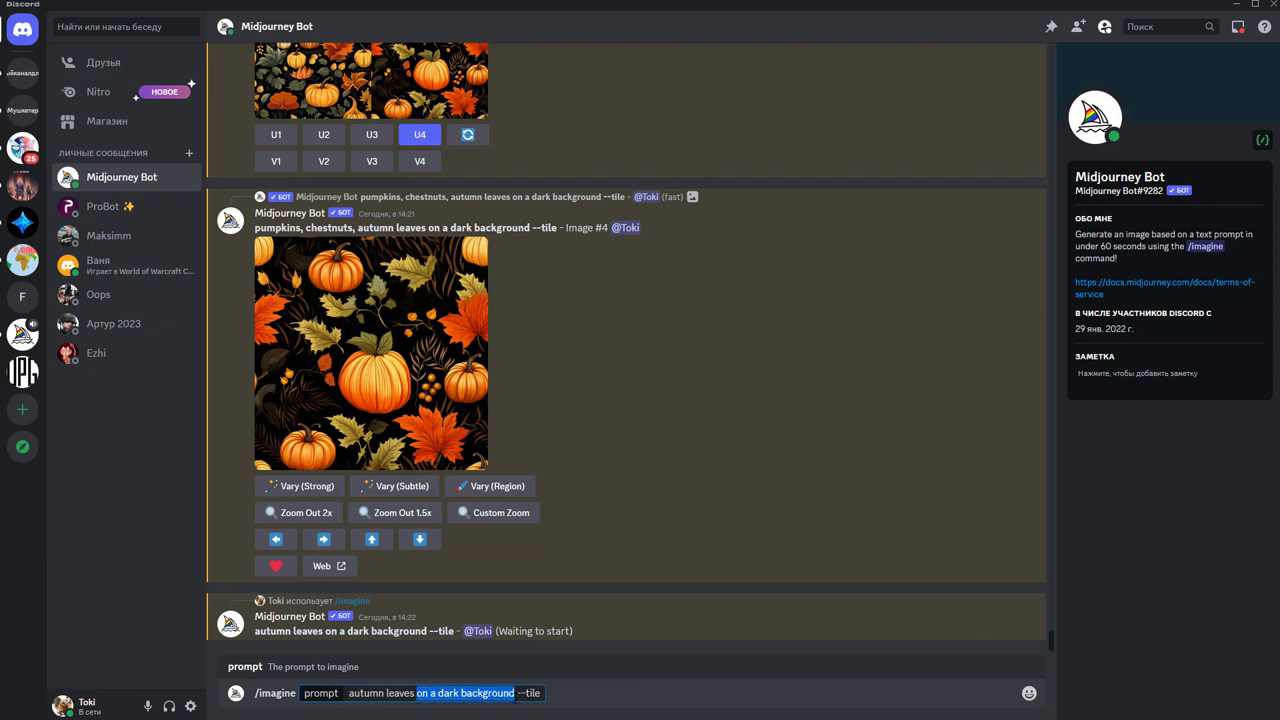
pyautogui.press('BackSpace')
pyautogui.press('Return')
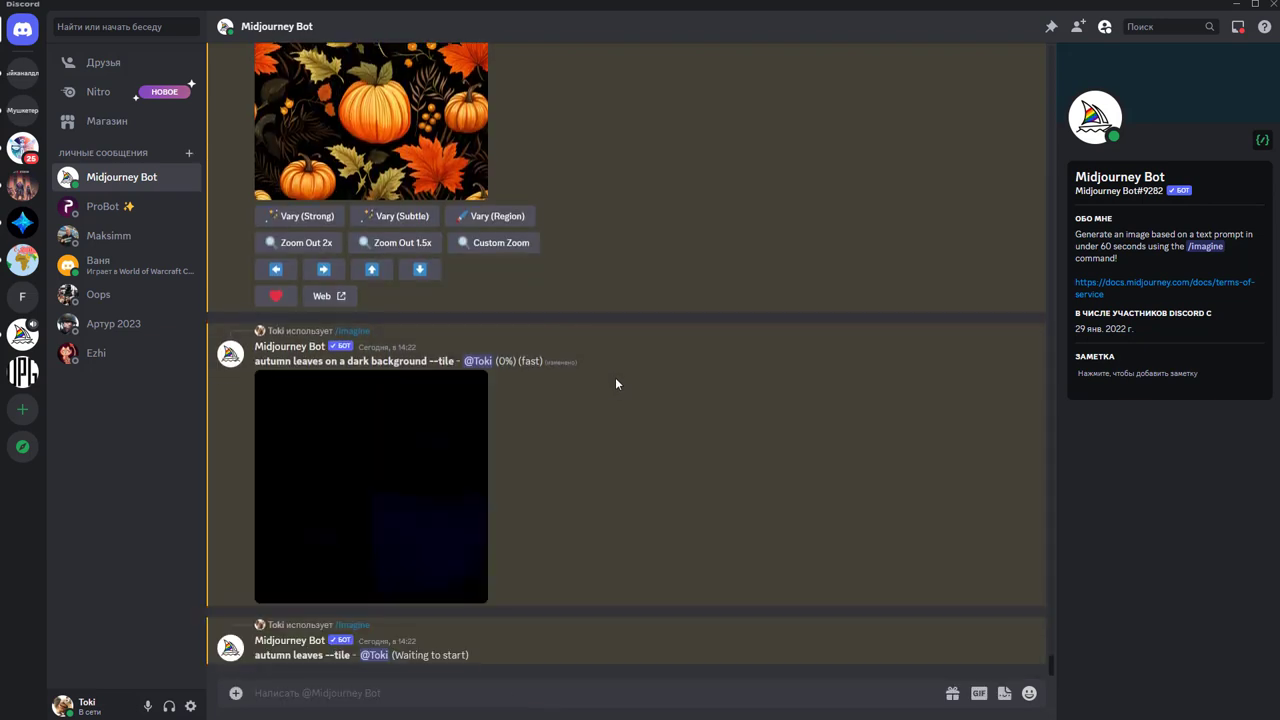
# Copy the upscaled pumpkin tile image
pyautogui.click(411, 266)
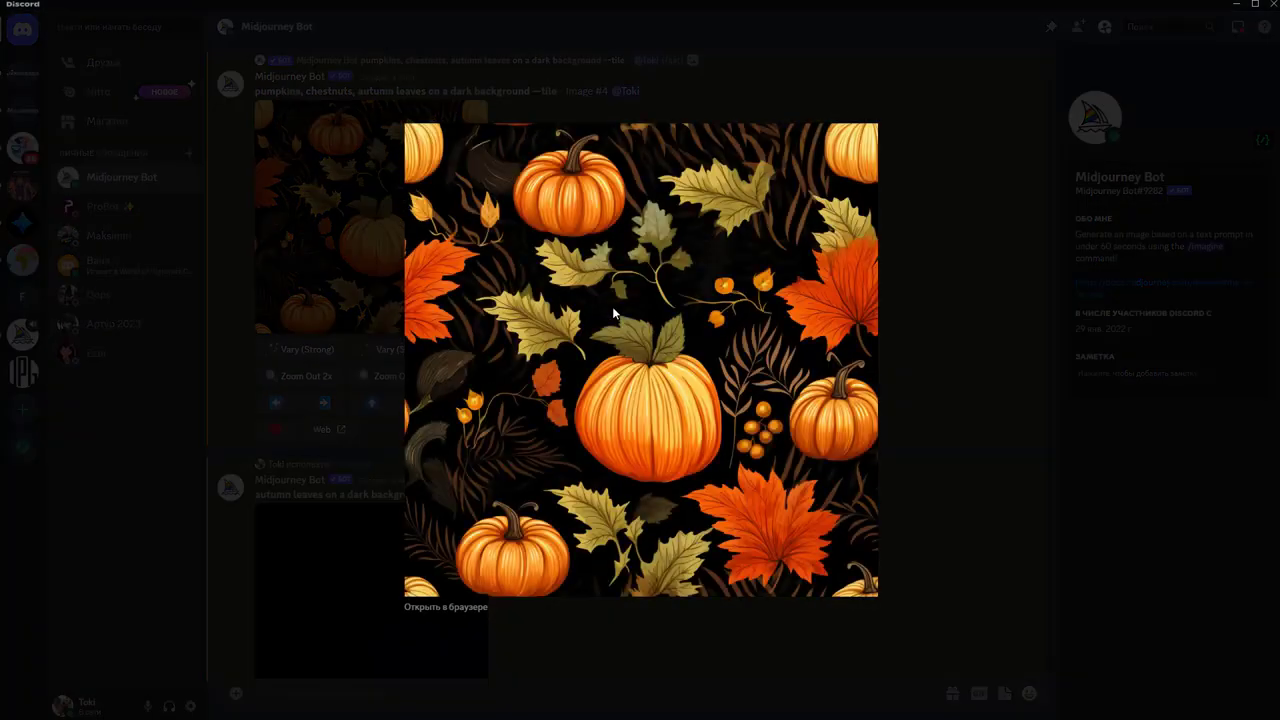
pyautogui.rightClick(660, 285)
pyautogui.click(668, 292)
pyautogui.click(294, 485)
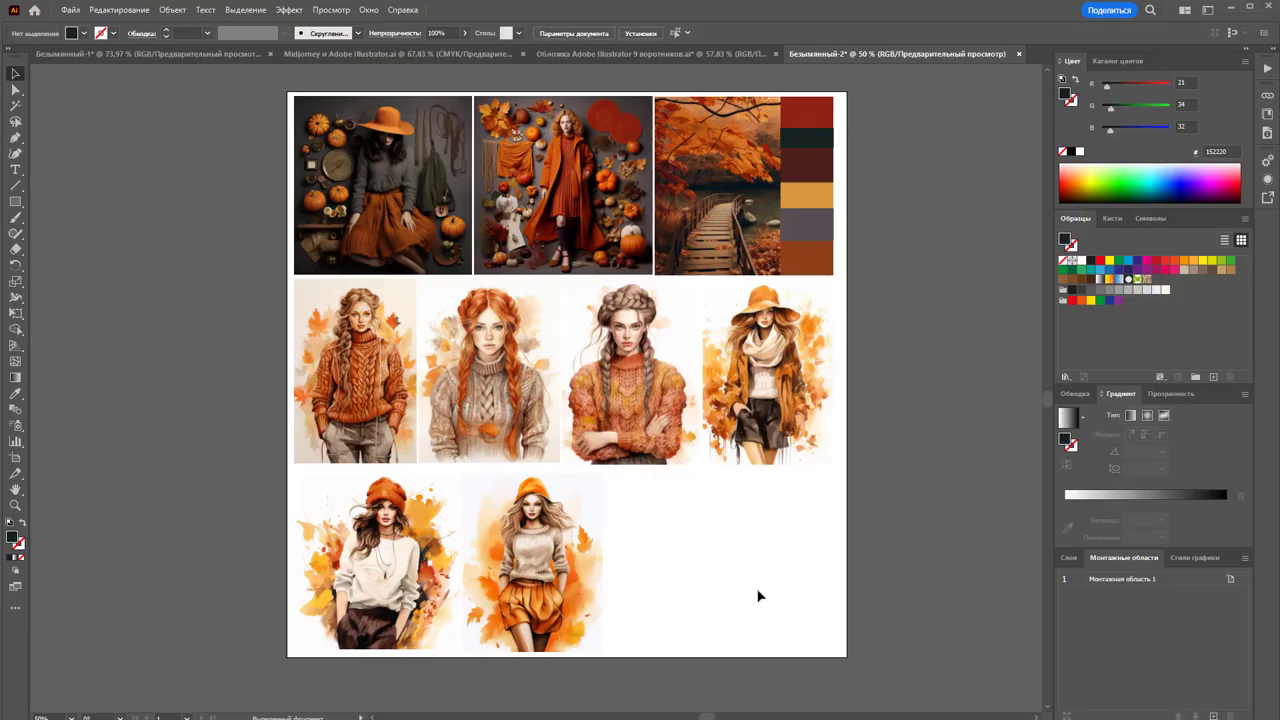
# Paste the pumpkin tile into the bottom row's empty slot, with a copy beside the artboard
pyautogui.hotkey('ctrl', 'v')
pyautogui.moveTo(791, 121)
pyautogui.mouseDown()
pyautogui.moveTo(834, 205)
pyautogui.moveTo(644, 390)
pyautogui.mouseUp()
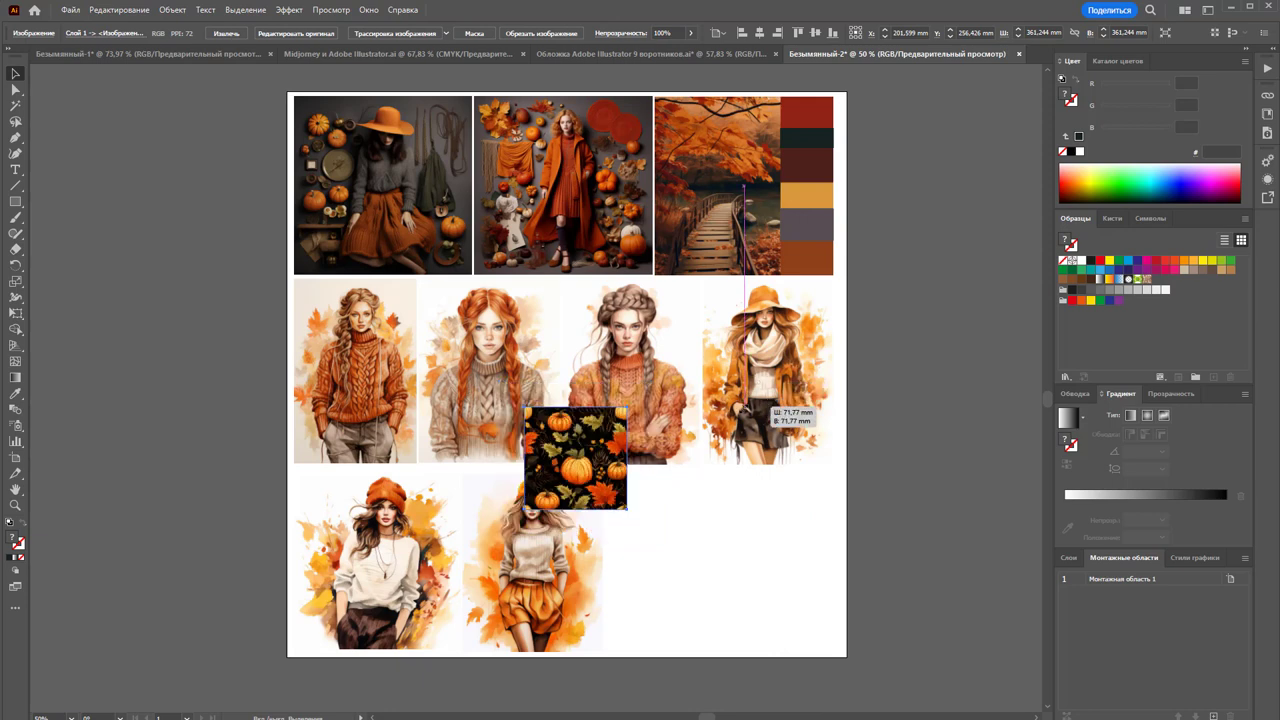
pyautogui.moveTo(638, 452)
pyautogui.mouseDown()
pyautogui.moveTo(744, 544)
pyautogui.moveTo(198, 195)
pyautogui.mouseUp()
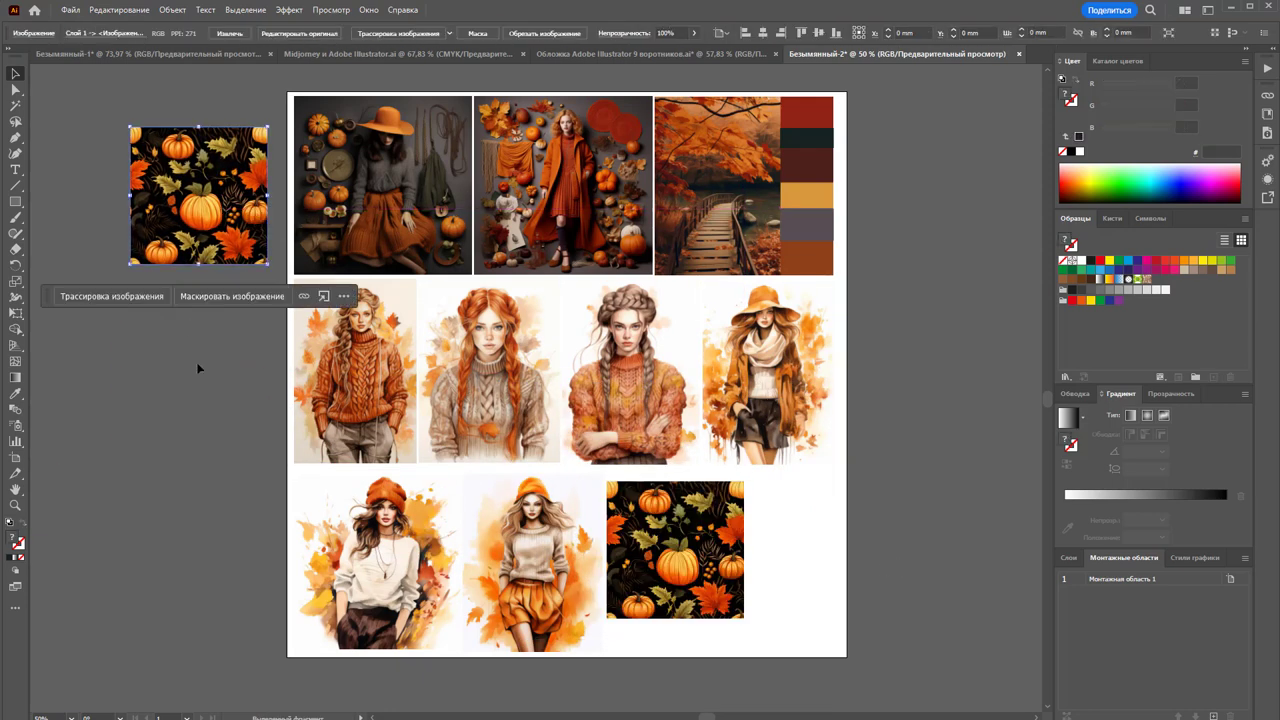
pyautogui.click(254, 88)
# Draw a tall rectangle left of the artboard and fill it with the pumpkin tile pattern swatch
pyautogui.click(15, 201)
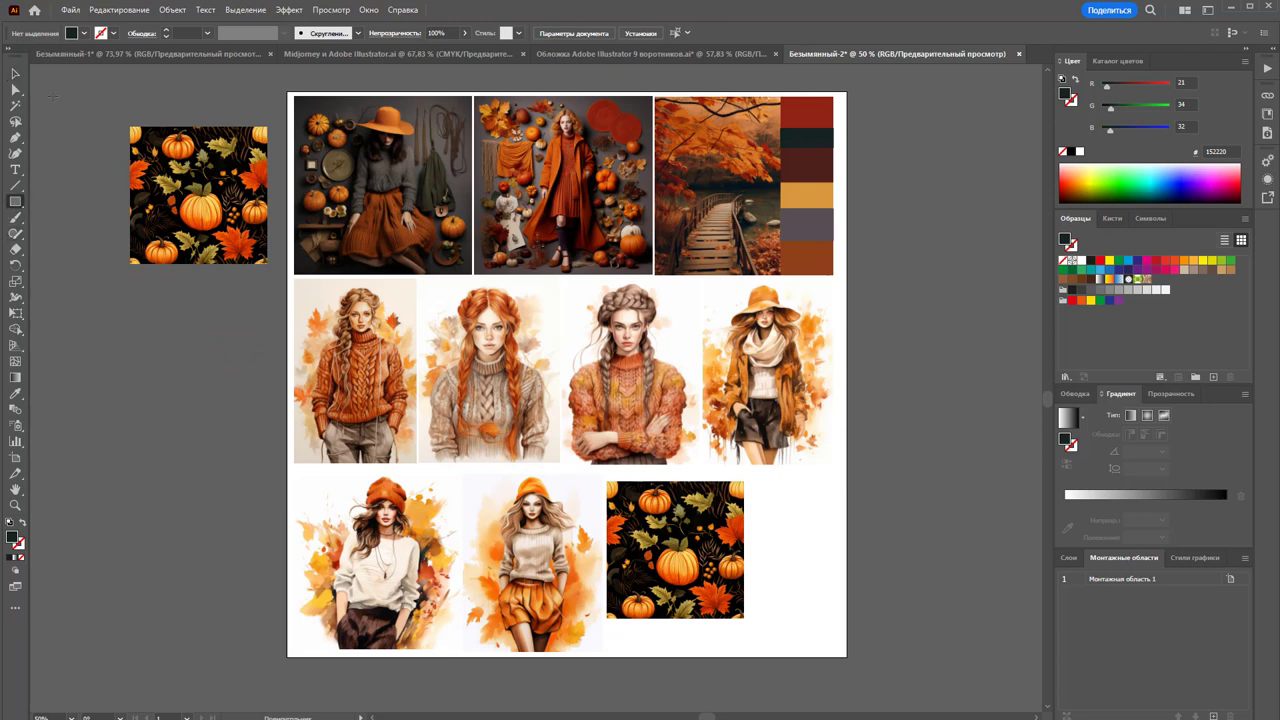
pyautogui.moveTo(51, 92); pyautogui.dragTo(281, 657)
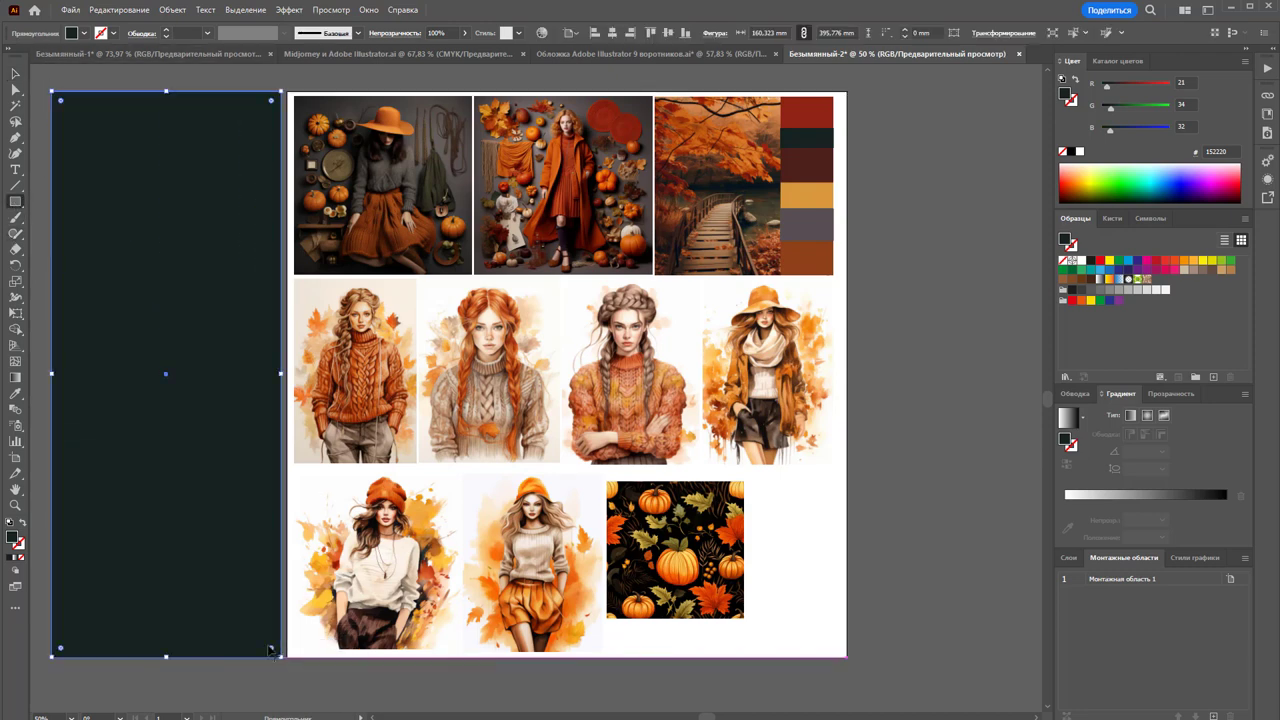
pyautogui.press('v')
pyautogui.moveTo(235, 224); pyautogui.dragTo(205, 270)
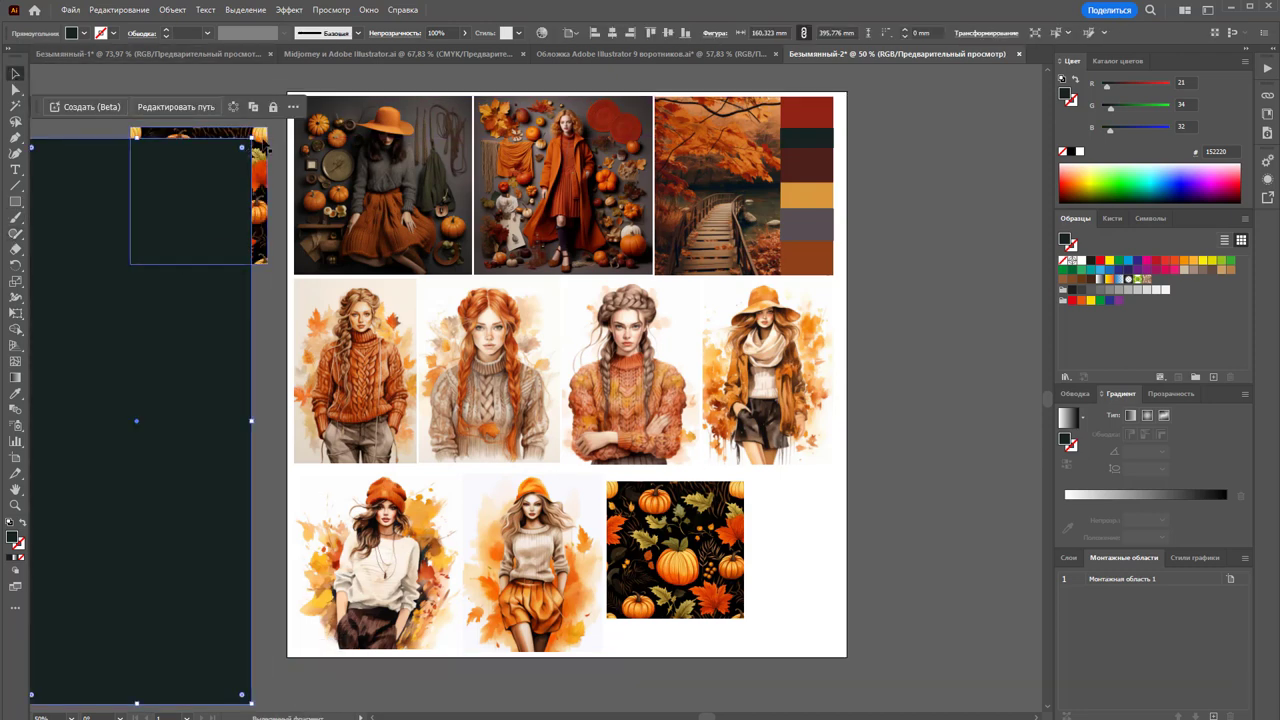
pyautogui.moveTo(273, 149)
pyautogui.mouseDown()
pyautogui.moveTo(287, 183)
pyautogui.moveTo(975, 431)
pyautogui.mouseUp()
pyautogui.hotkey('ctrl', 'z')
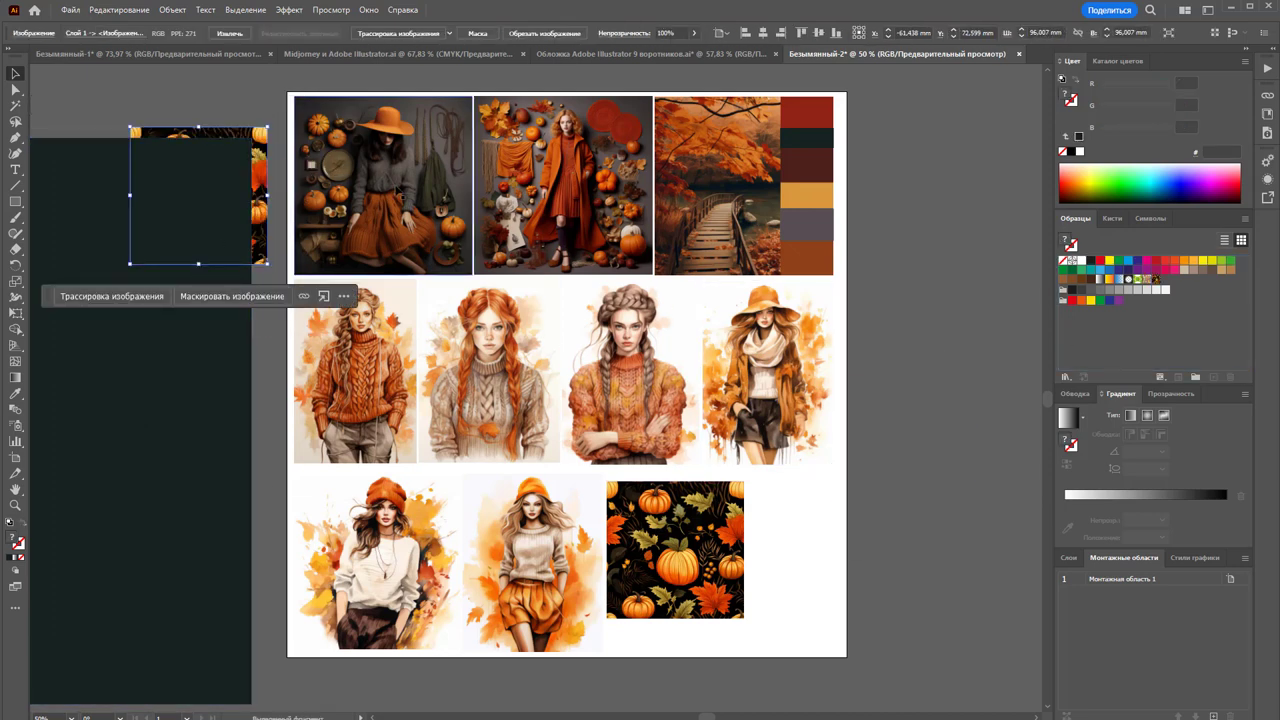
pyautogui.hotkey('ctrl', 'z')
pyautogui.hotkey('ctrl', 'z')
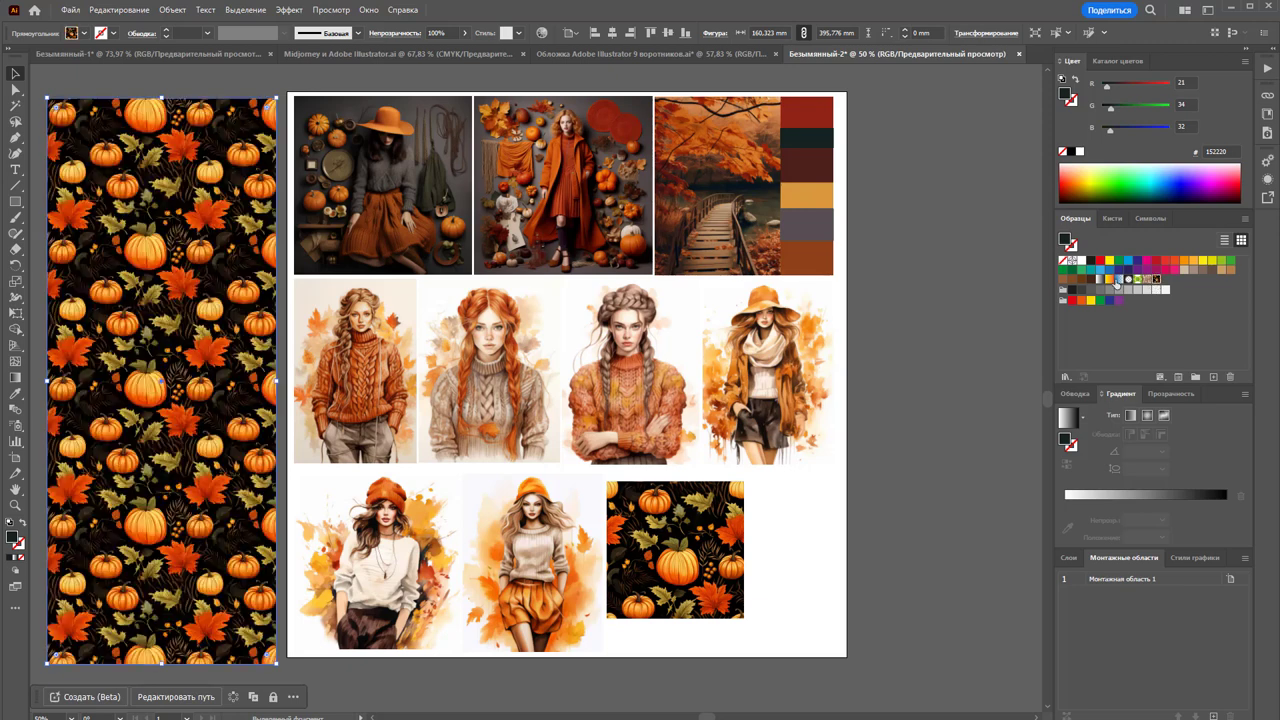
pyautogui.click(1156, 279)
pyautogui.click(860, 284)
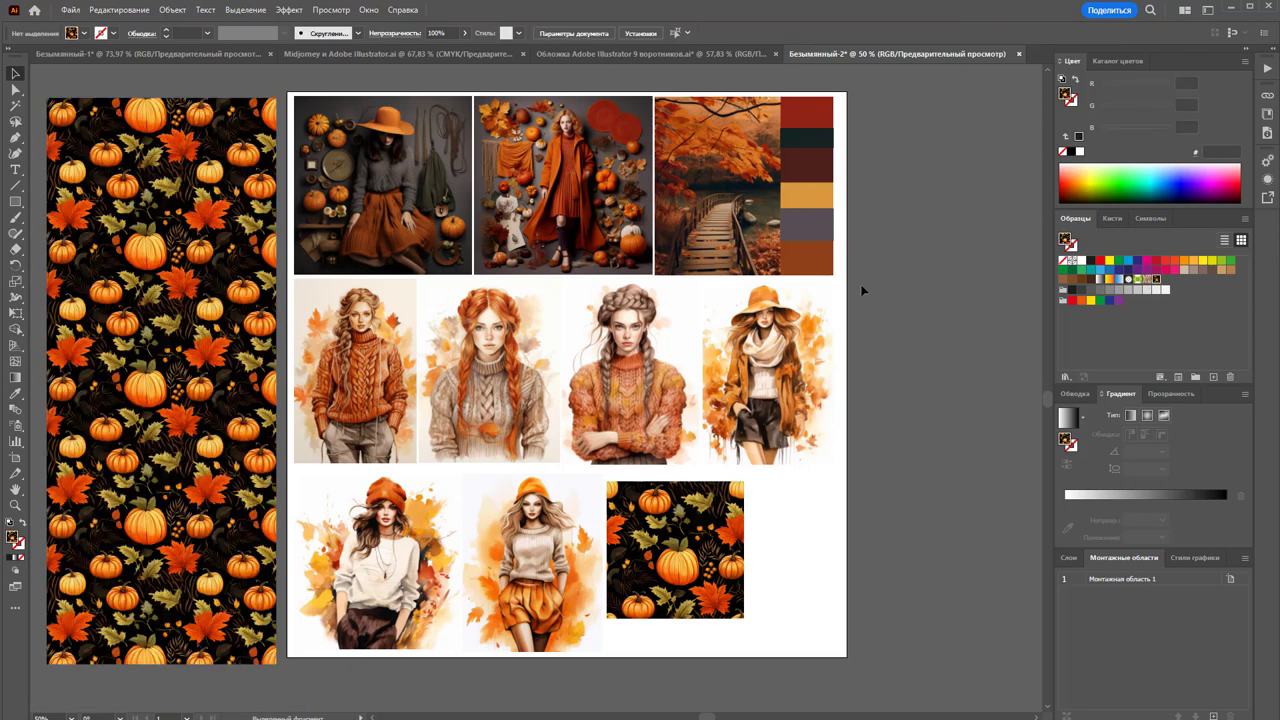
pyautogui.hotkey('ctrl', 'z')
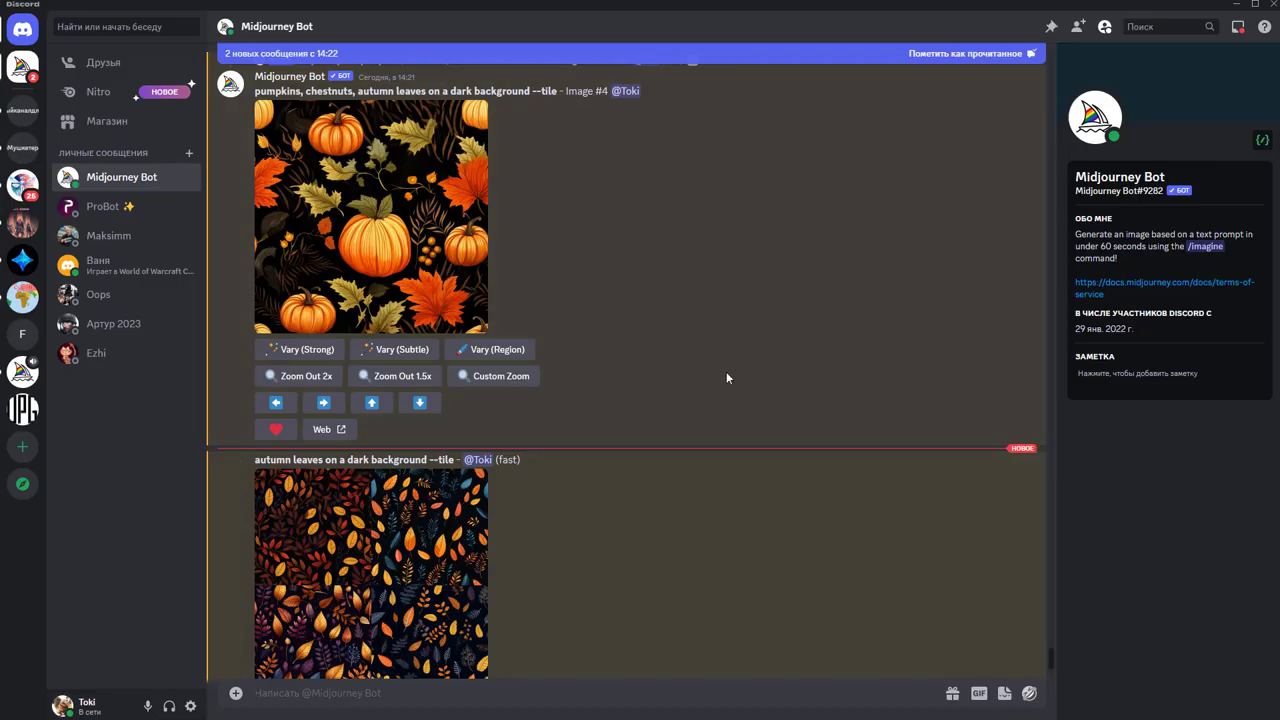
# Preview the dark-background leaves grid and upscale its third variant
pyautogui.scroll(-5, 672, 332)
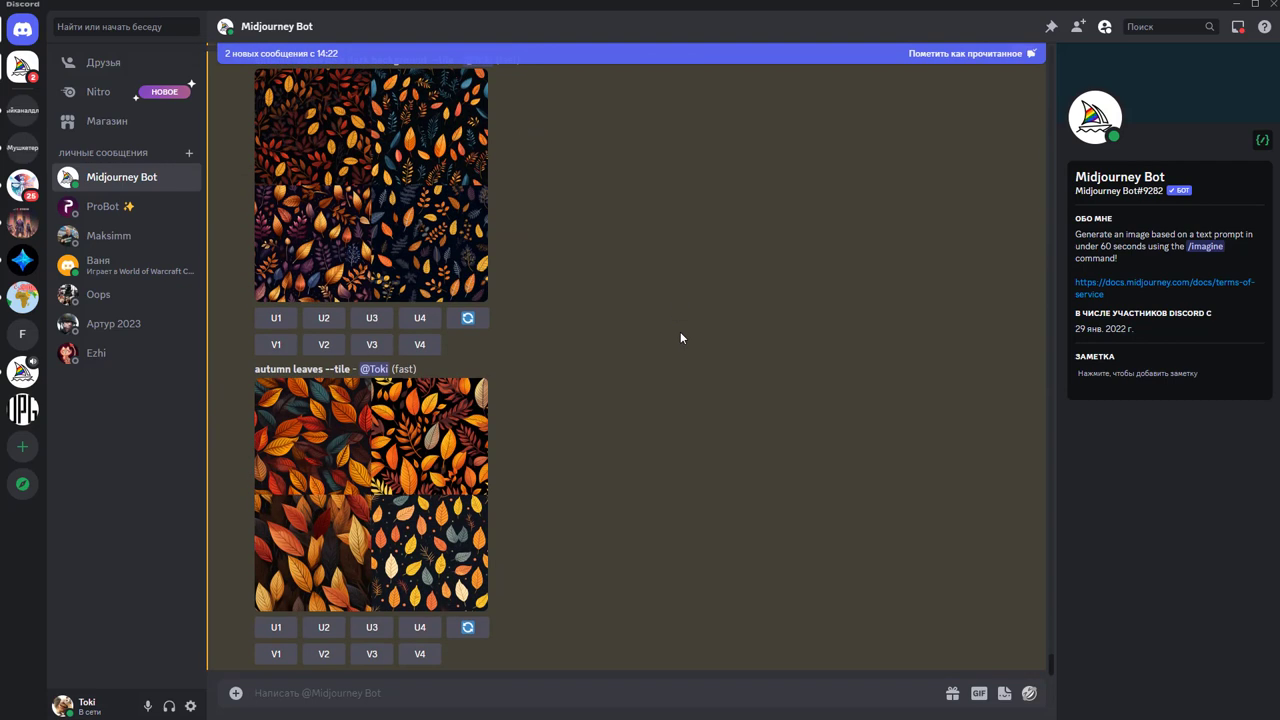
pyautogui.click(420, 212)
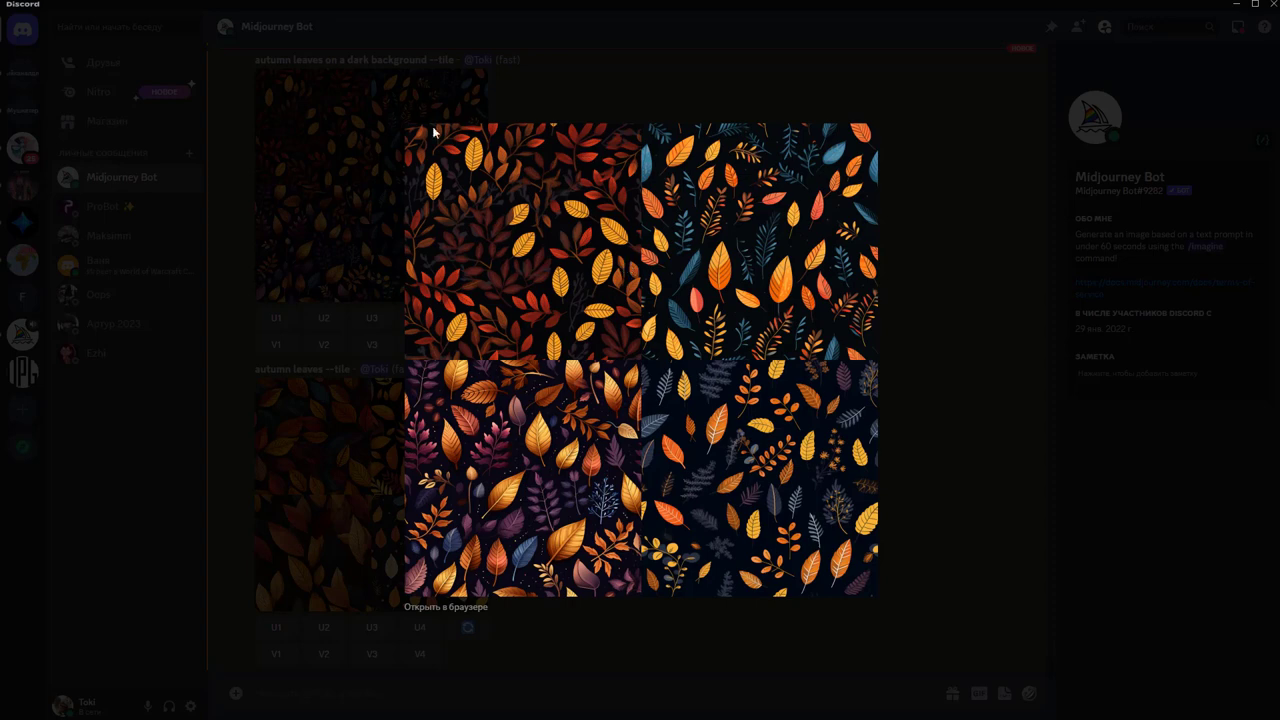
pyautogui.click(922, 311)
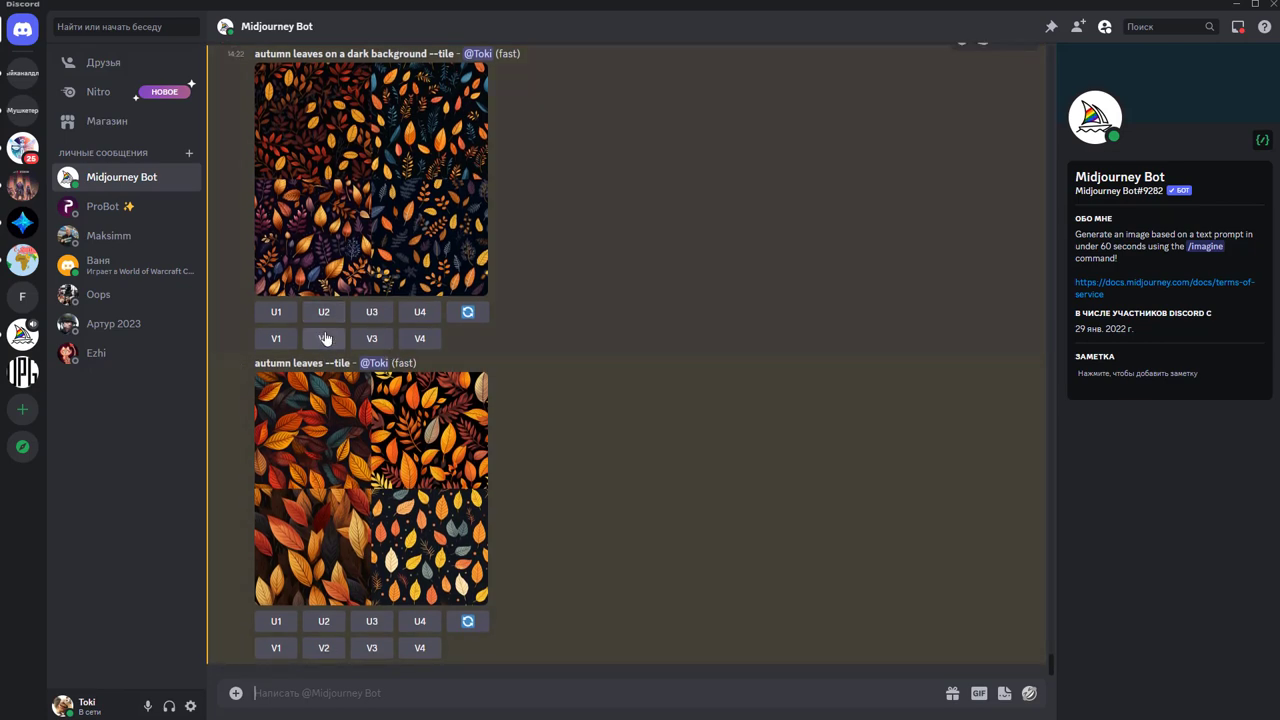
pyautogui.click(370, 314)
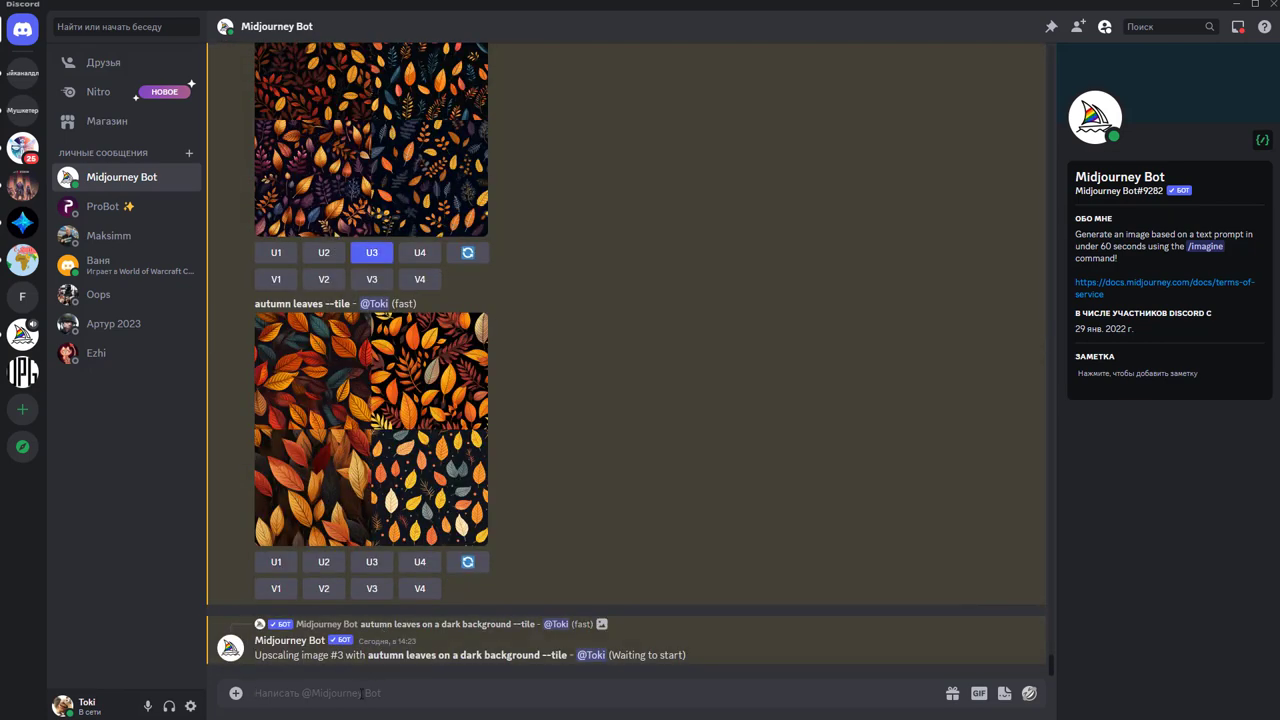
# Submit 'autumn leaves on a light background --tile' by editing the earlier prompt
pyautogui.write('/')
pyautogui.click(434, 446)
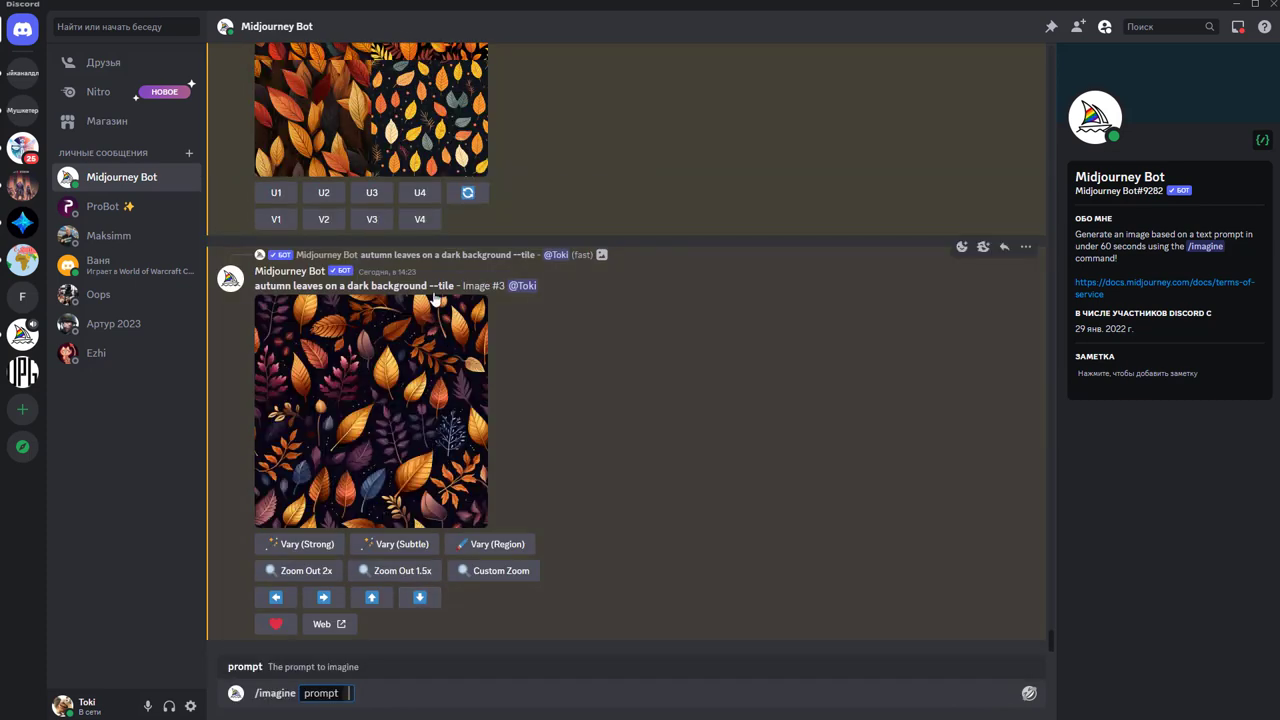
pyautogui.moveTo(456, 286); pyautogui.dragTo(254, 292)
pyautogui.hotkey('ctrl', 'c')
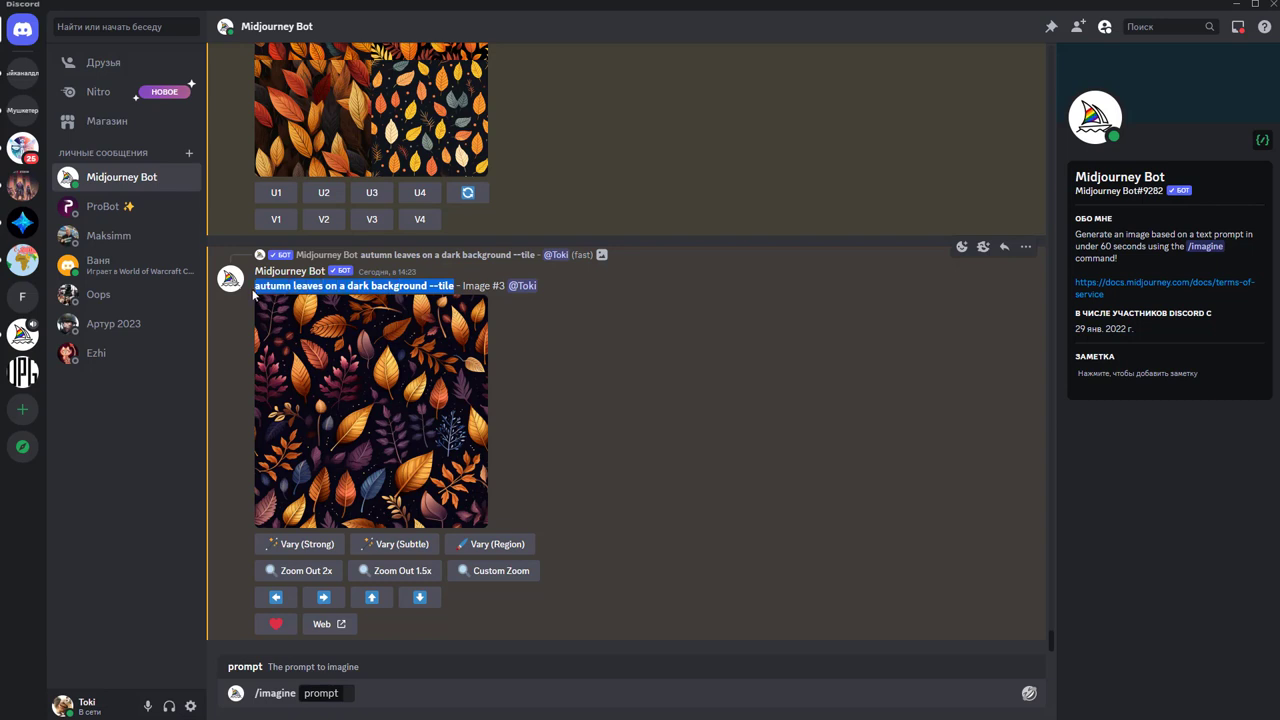
pyautogui.click(350, 693)
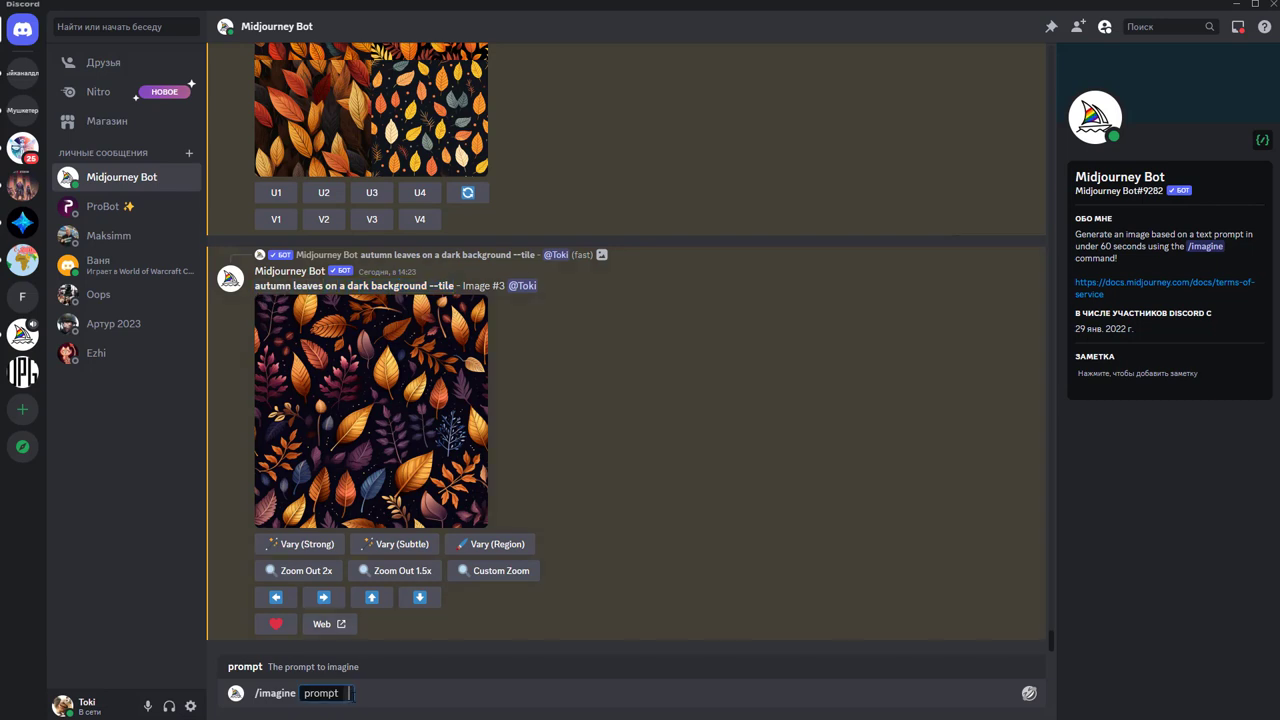
pyautogui.hotkey('ctrl', 'v')
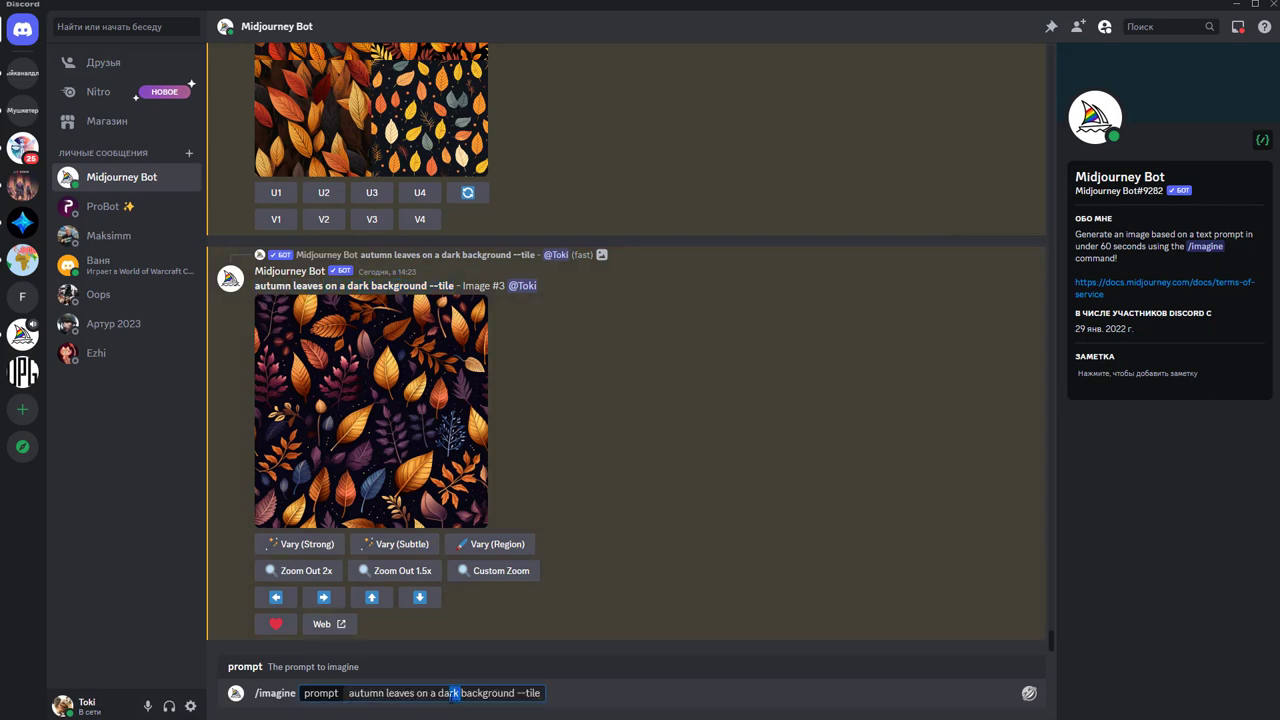
pyautogui.press('BackSpace')
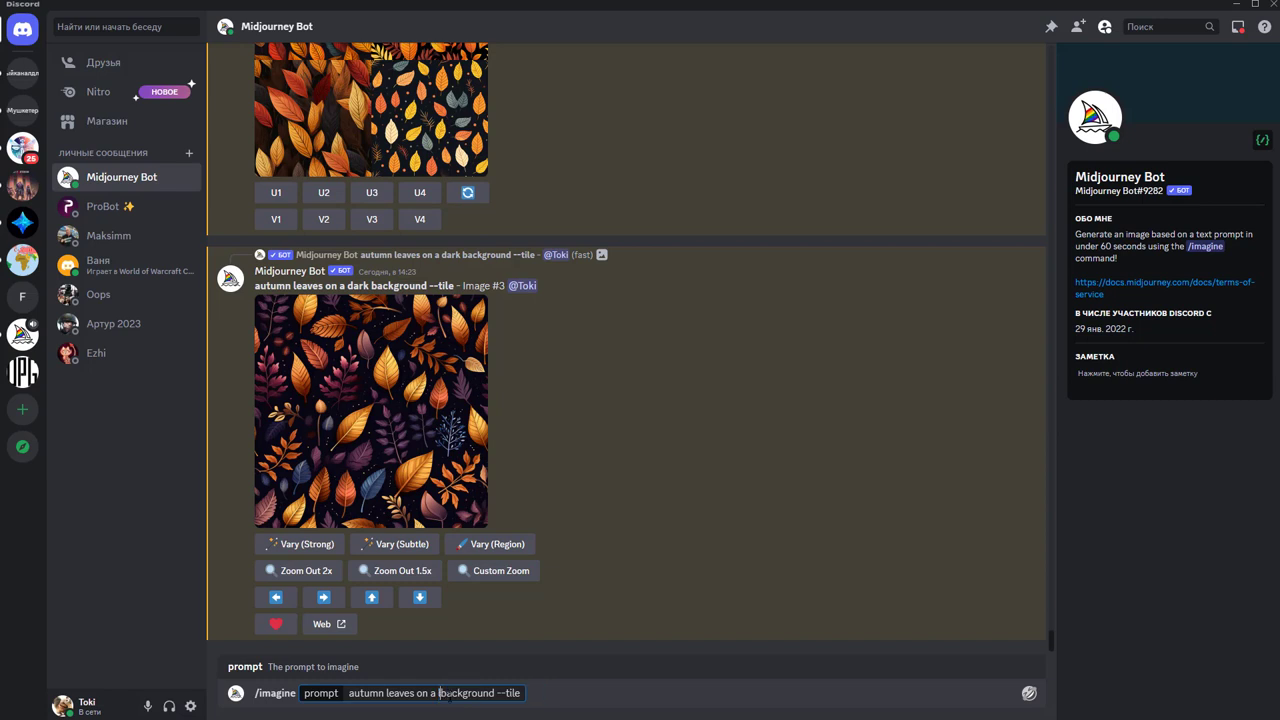
pyautogui.write('lig')
pyautogui.write('ht')
pyautogui.press('Return')
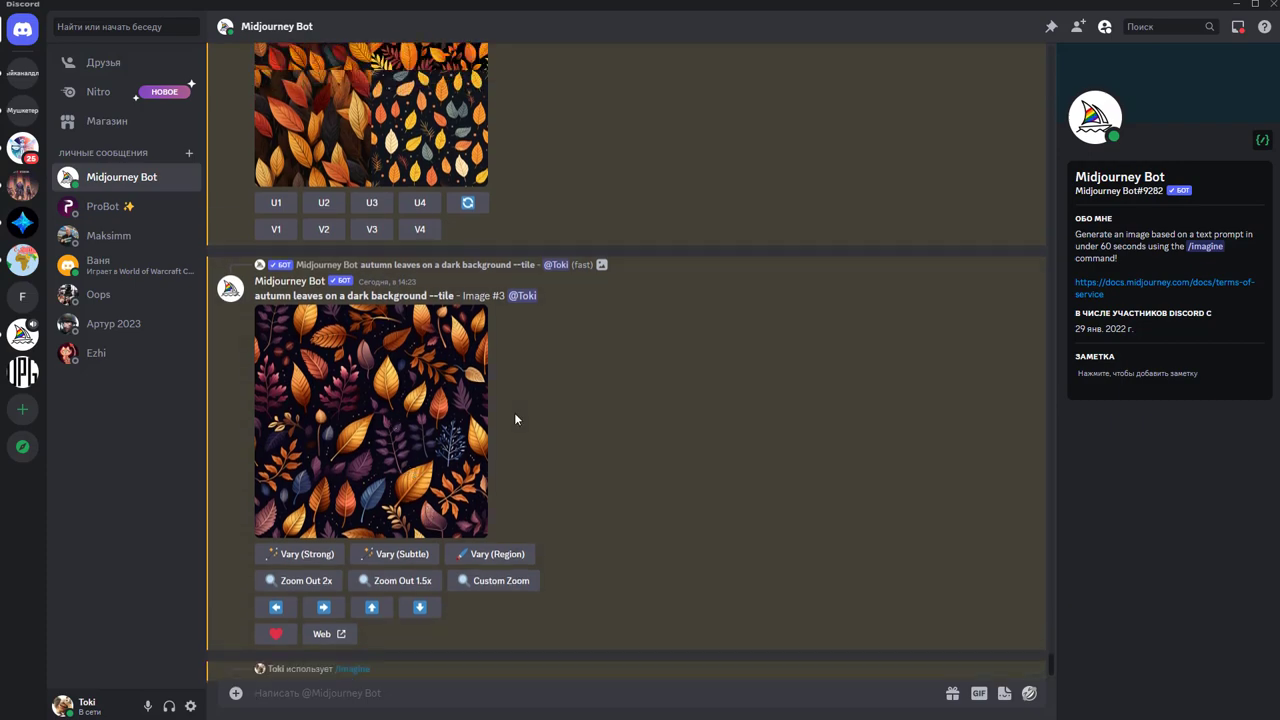
# Compare the 'autumn leaves --tile' grid with the dark-background leaves grid
pyautogui.scroll(3, 514, 418)
pyautogui.click(414, 327)
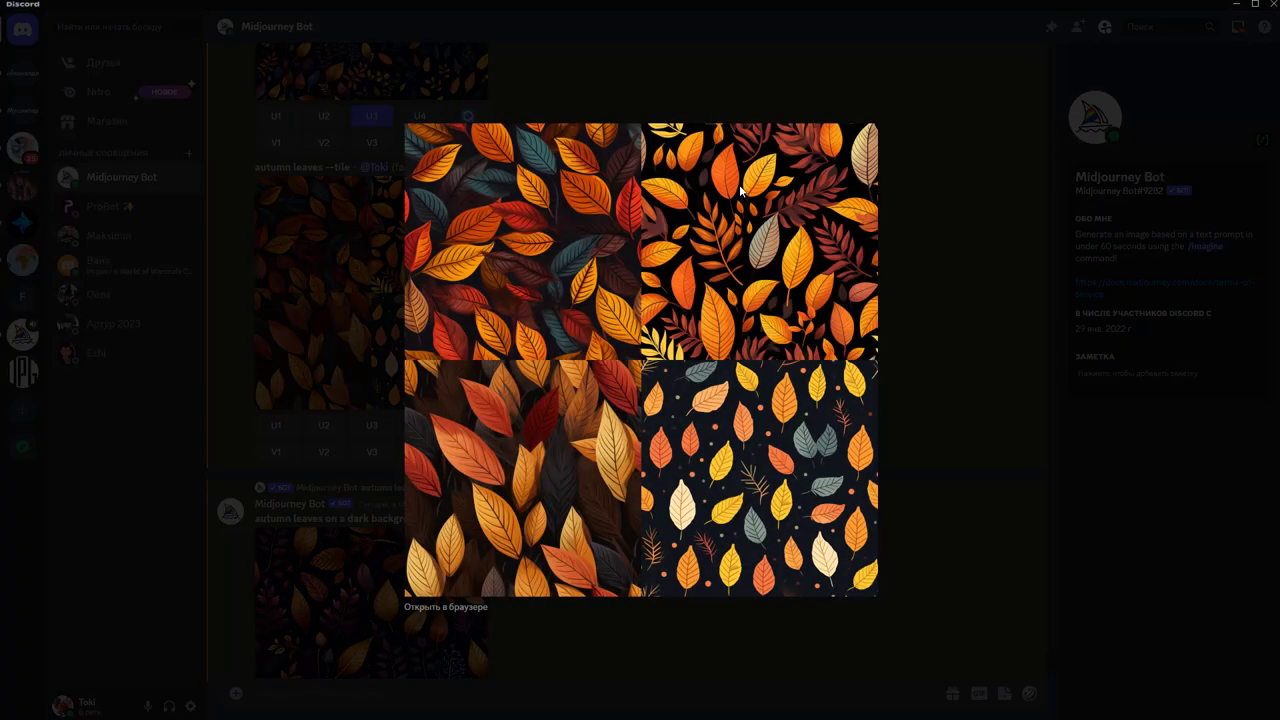
pyautogui.click(970, 362)
pyautogui.scroll(-5, 498, 315)
pyautogui.scroll(1, 405, 208)
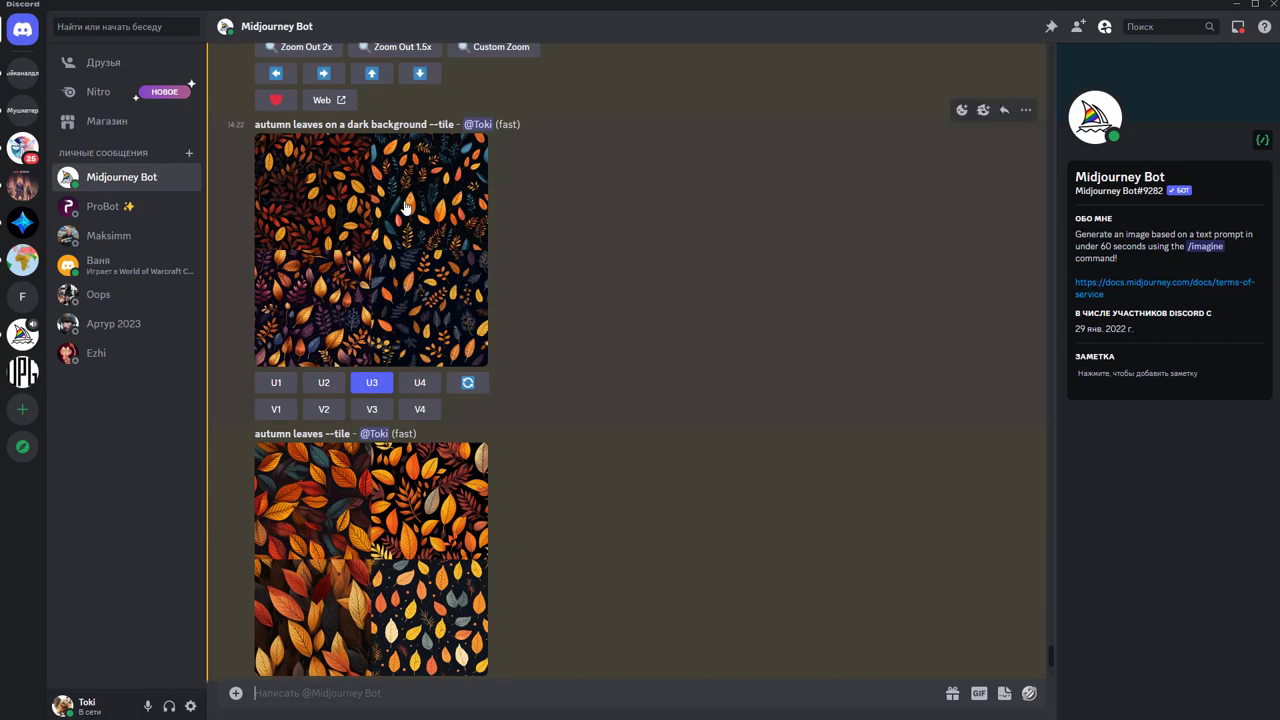
pyautogui.click(394, 259)
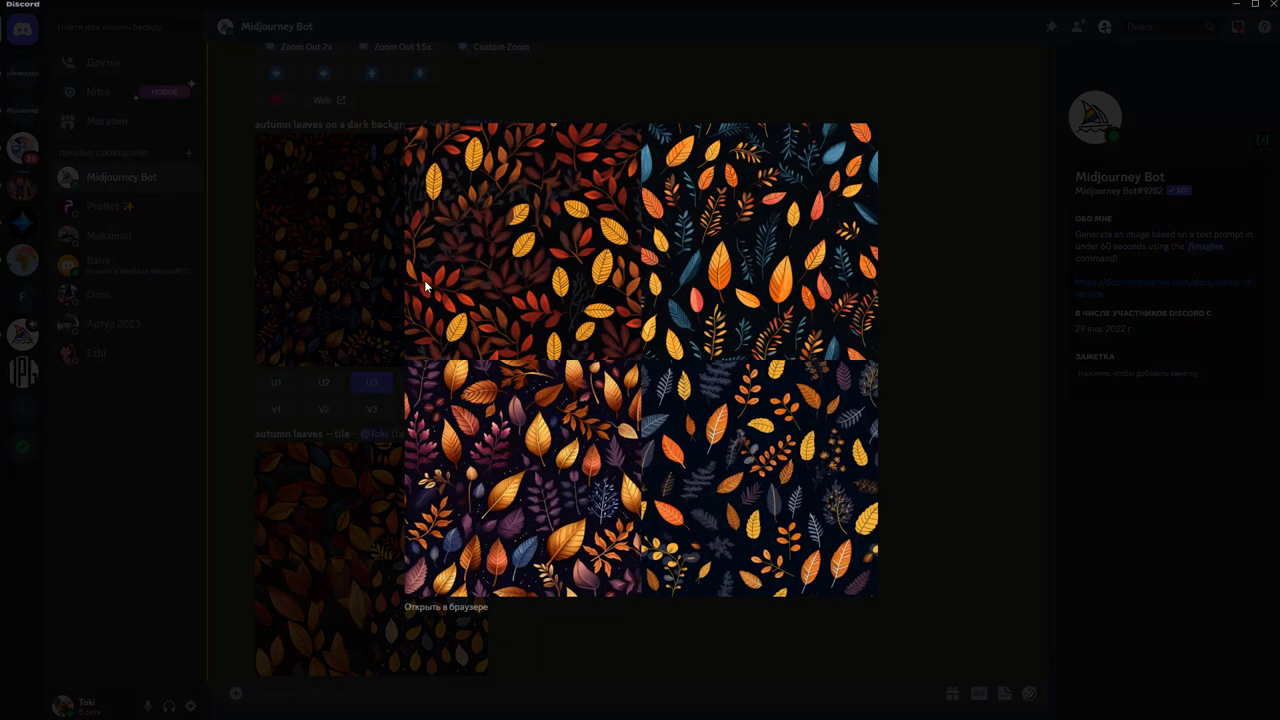
pyautogui.click(662, 616)
pyautogui.scroll(-3, 560, 450)
pyautogui.scroll(-3, 450, 410)
# Save the upscaled dark-background leaf tile image
pyautogui.click(389, 374)
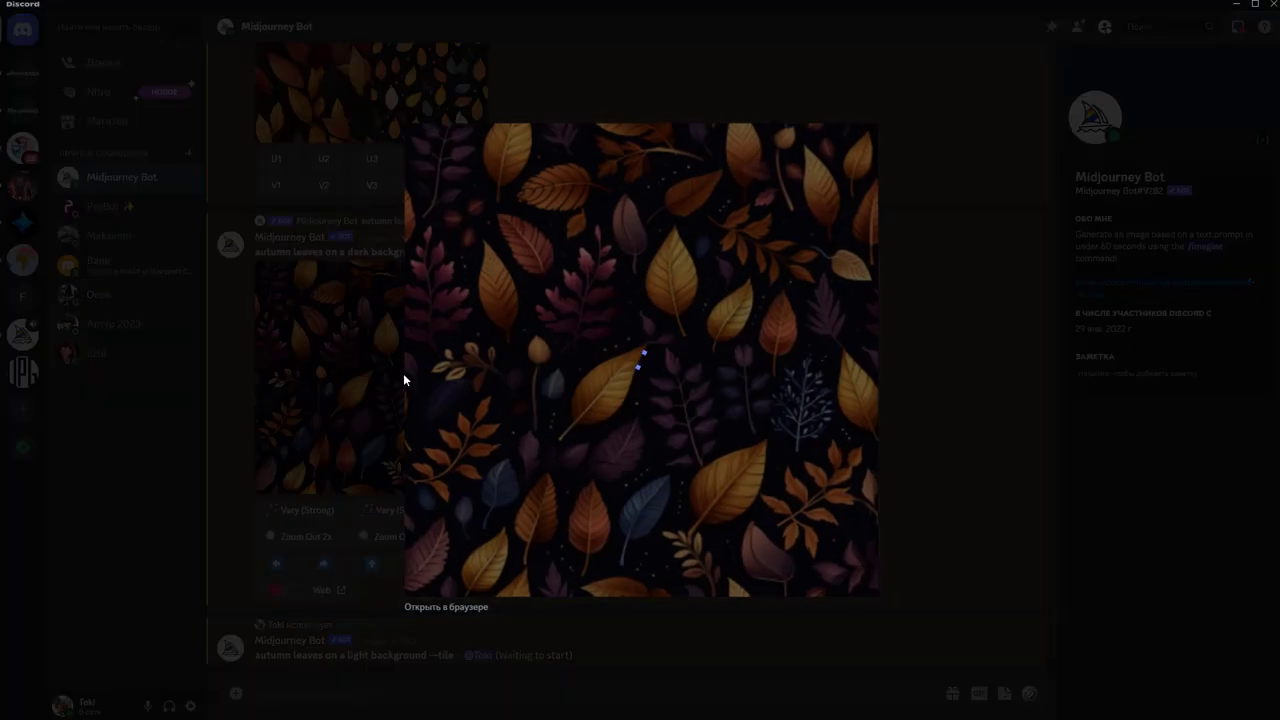
pyautogui.rightClick(609, 333)
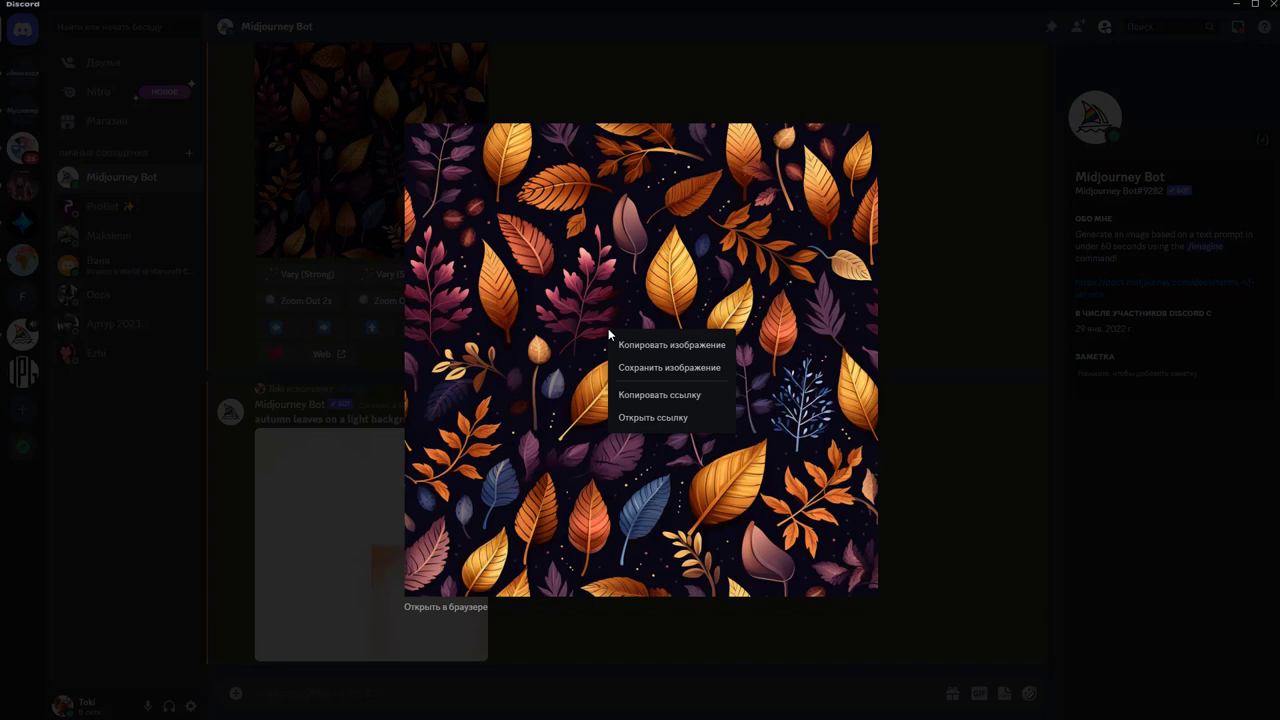
pyautogui.click(650, 367)
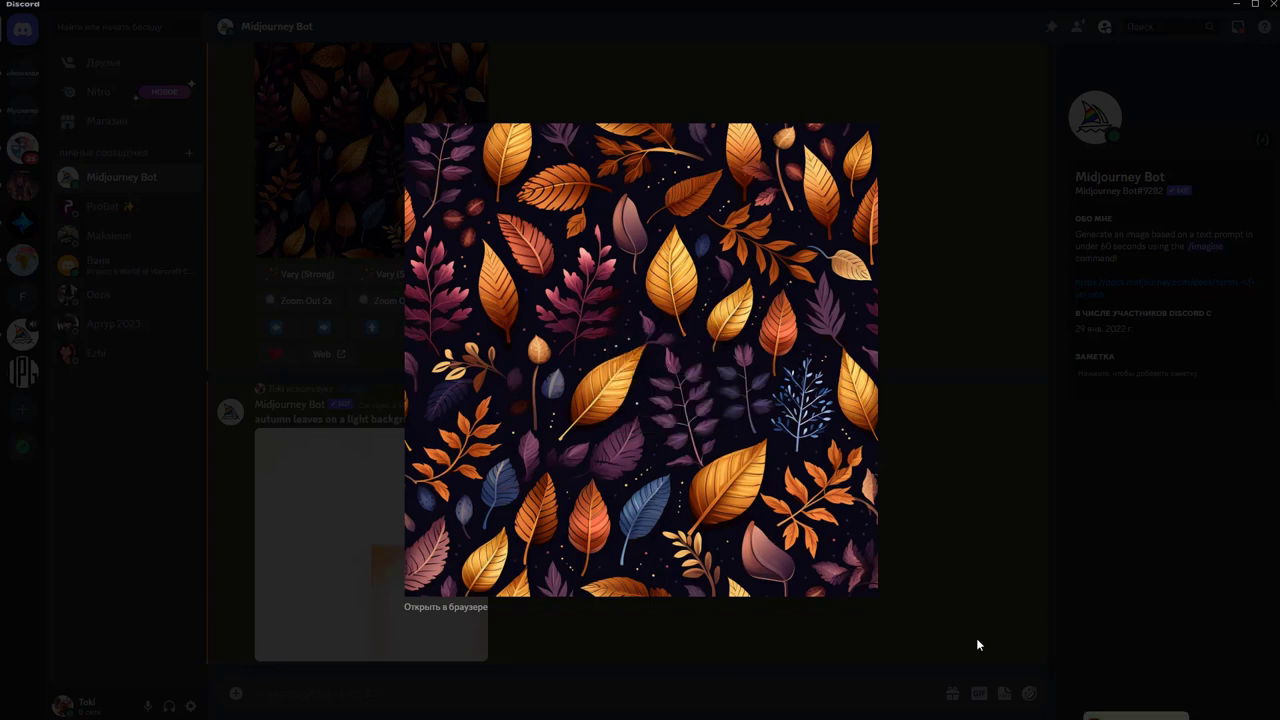
pyautogui.click(840, 612)
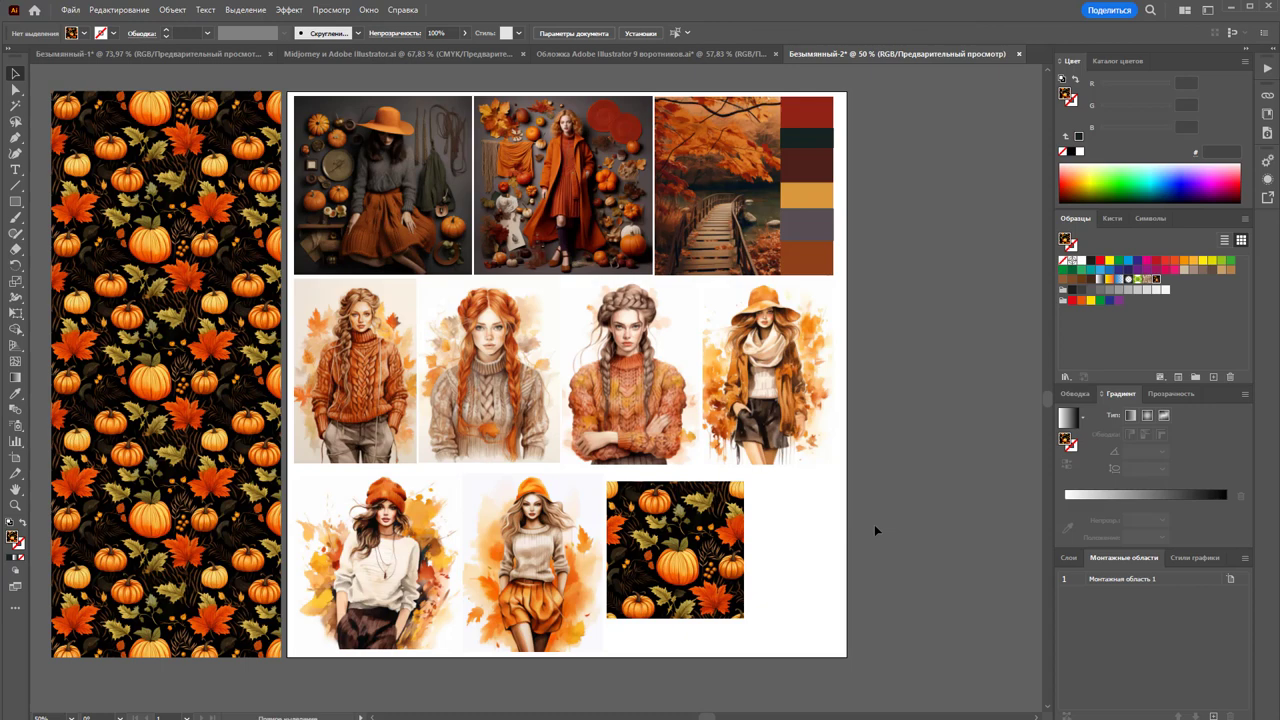
# Paste the leaf tile, shrink it, and swap it into the pumpkin square's spot
pyautogui.hotkey('ctrl', 'v')
pyautogui.moveTo(556, 286); pyautogui.dragTo(696, 340)
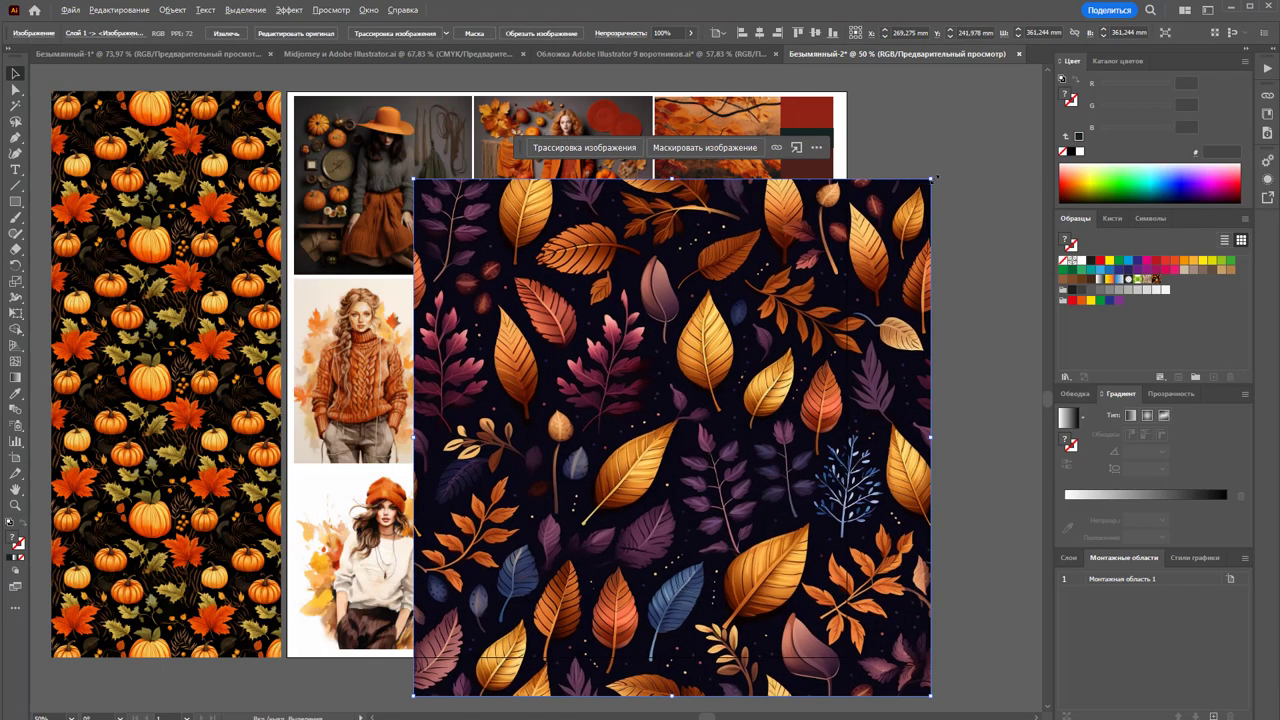
pyautogui.moveTo(931, 180); pyautogui.dragTo(900, 380)
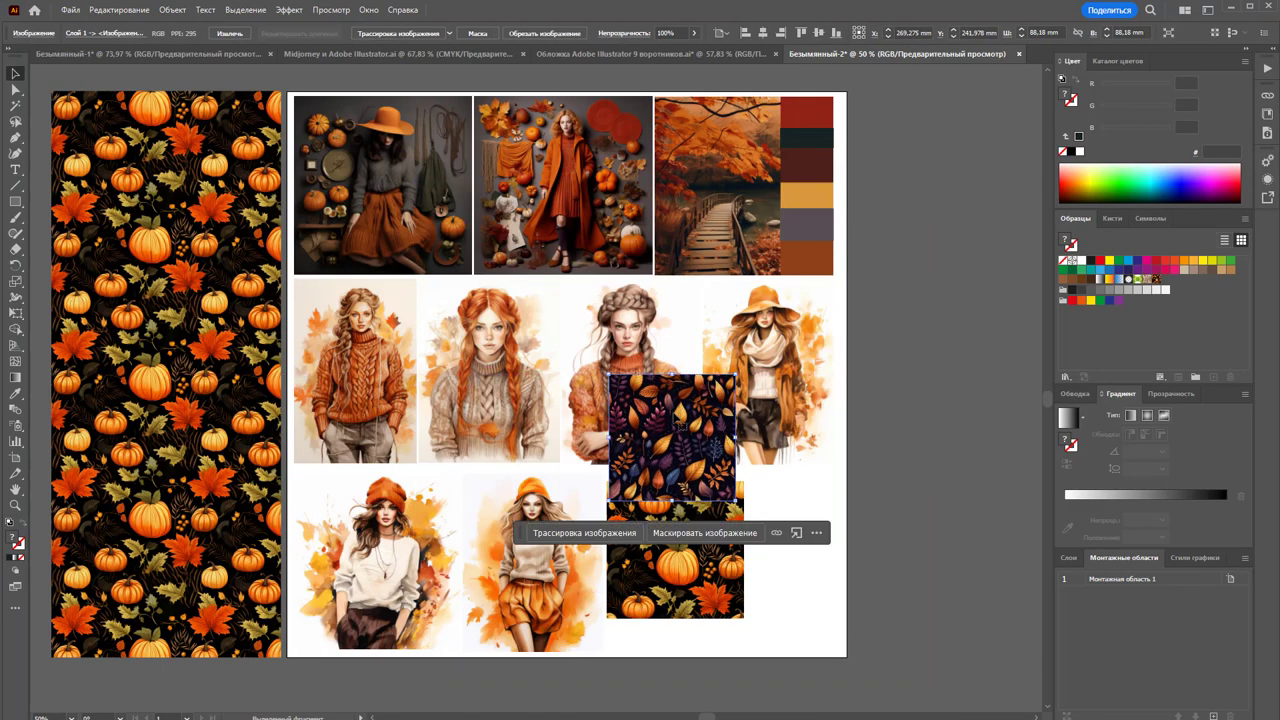
pyautogui.moveTo(680, 422); pyautogui.dragTo(815, 529)
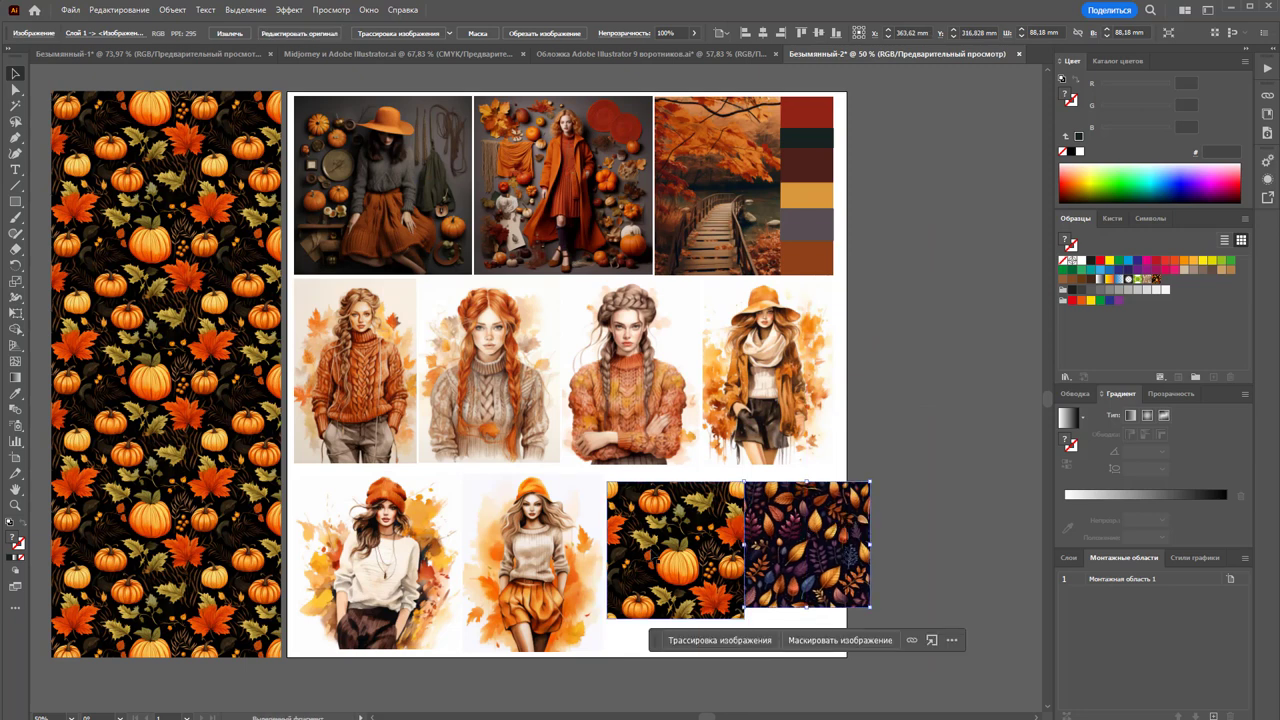
pyautogui.moveTo(676, 560); pyautogui.dragTo(960, 366)
pyautogui.moveTo(850, 545)
pyautogui.mouseDown()
pyautogui.moveTo(724, 545)
pyautogui.moveTo(1150, 346)
pyautogui.mouseUp()
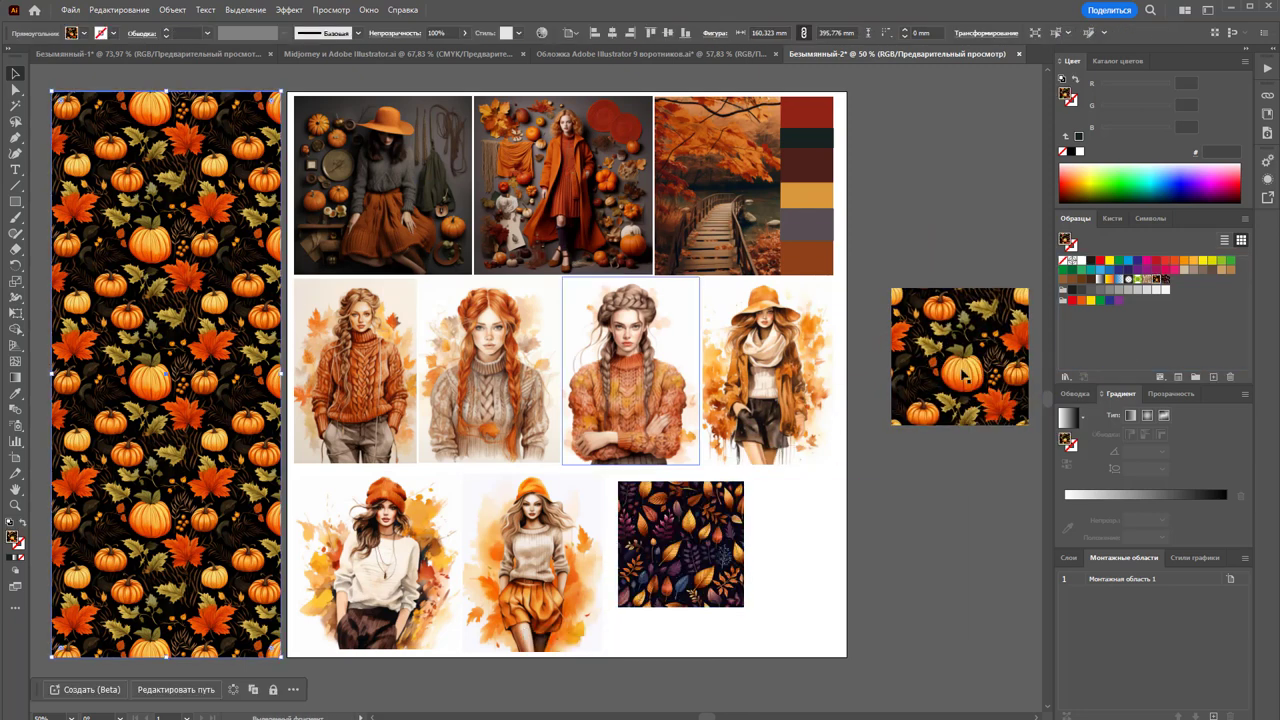
# Fill the tall left strip with the leaf pattern and delete the pumpkin square
pyautogui.click(1164, 280)
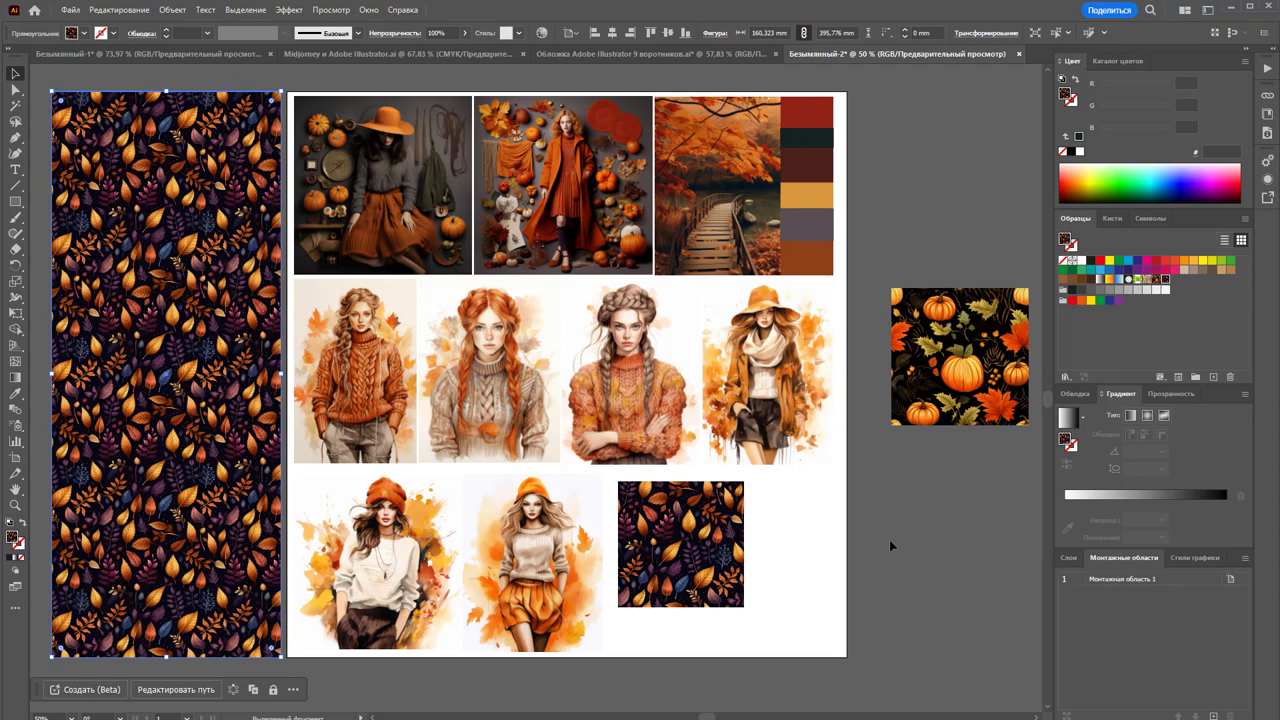
pyautogui.click(890, 543)
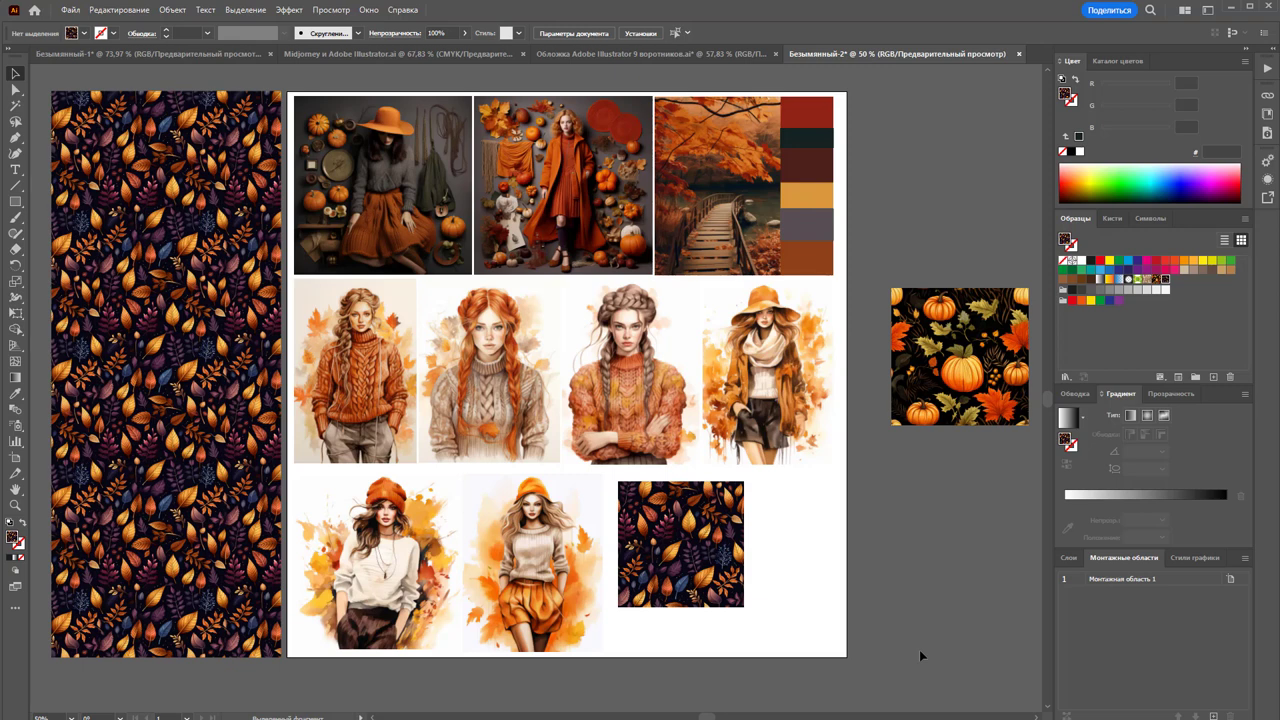
pyautogui.moveTo(959, 356); pyautogui.dragTo(947, 159)
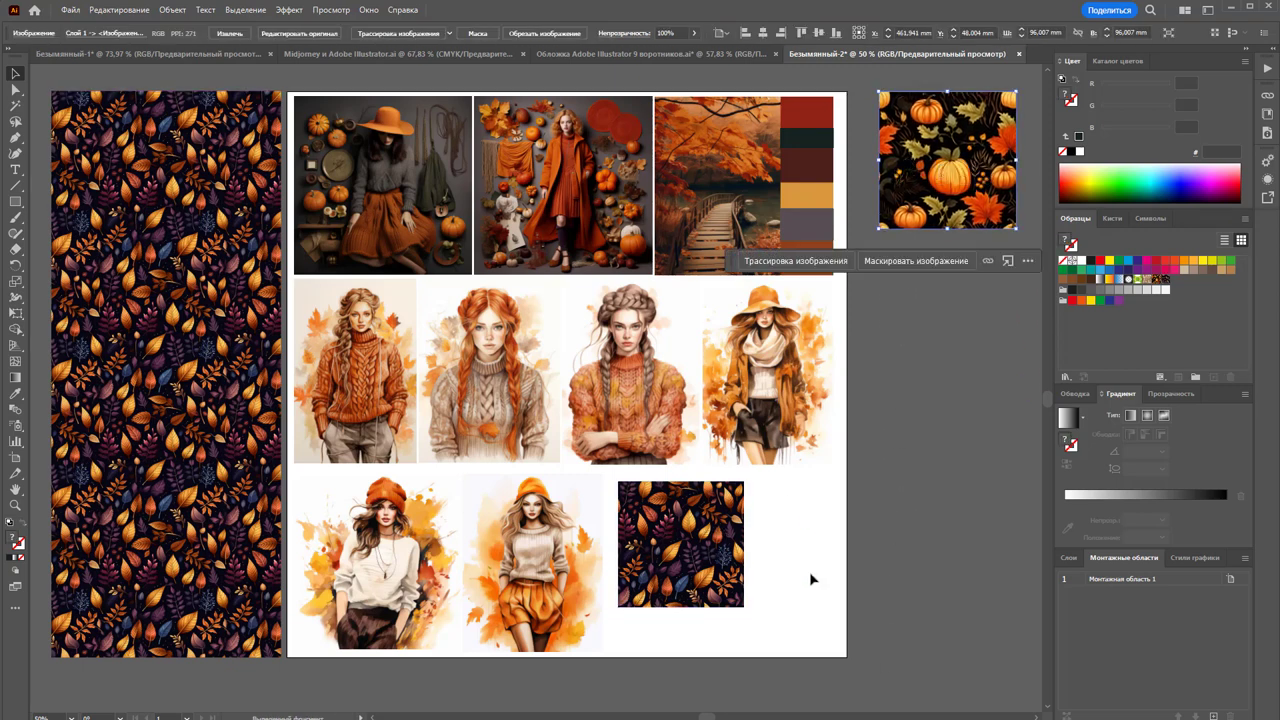
pyautogui.press('Delete')
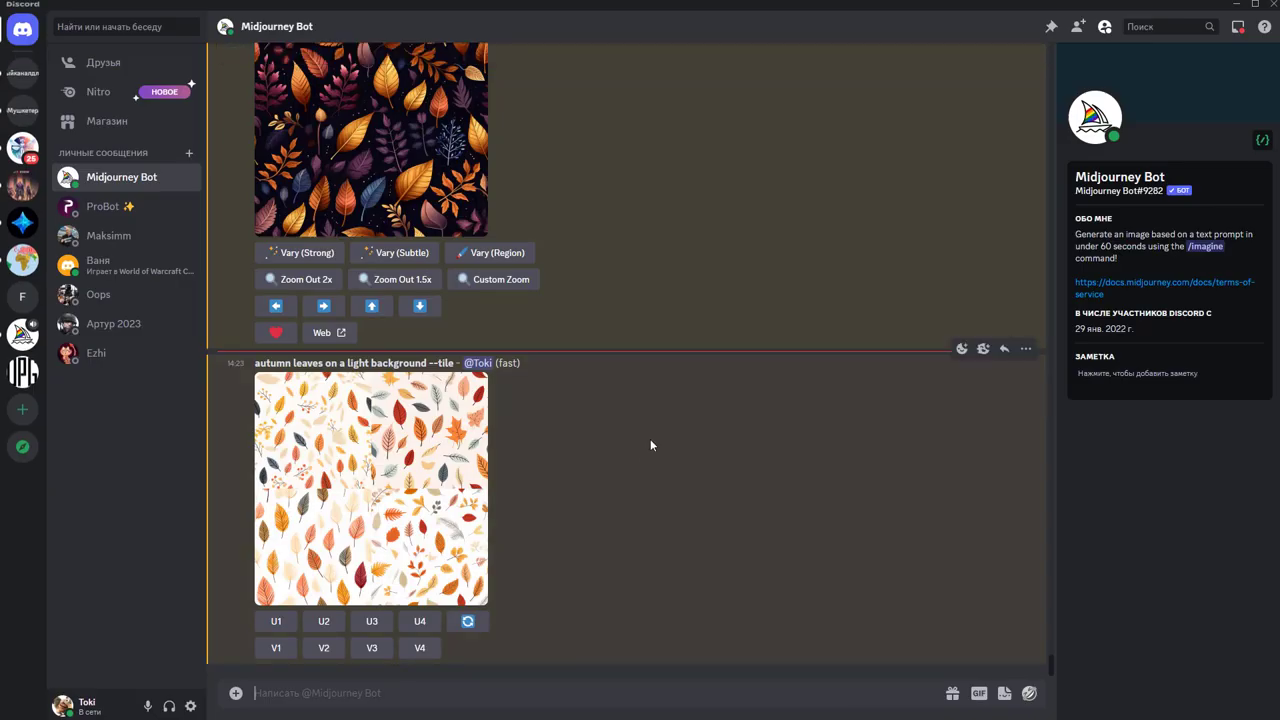
# Preview the light-background leaves grid and upscale its fourth variant
pyautogui.click(429, 510)
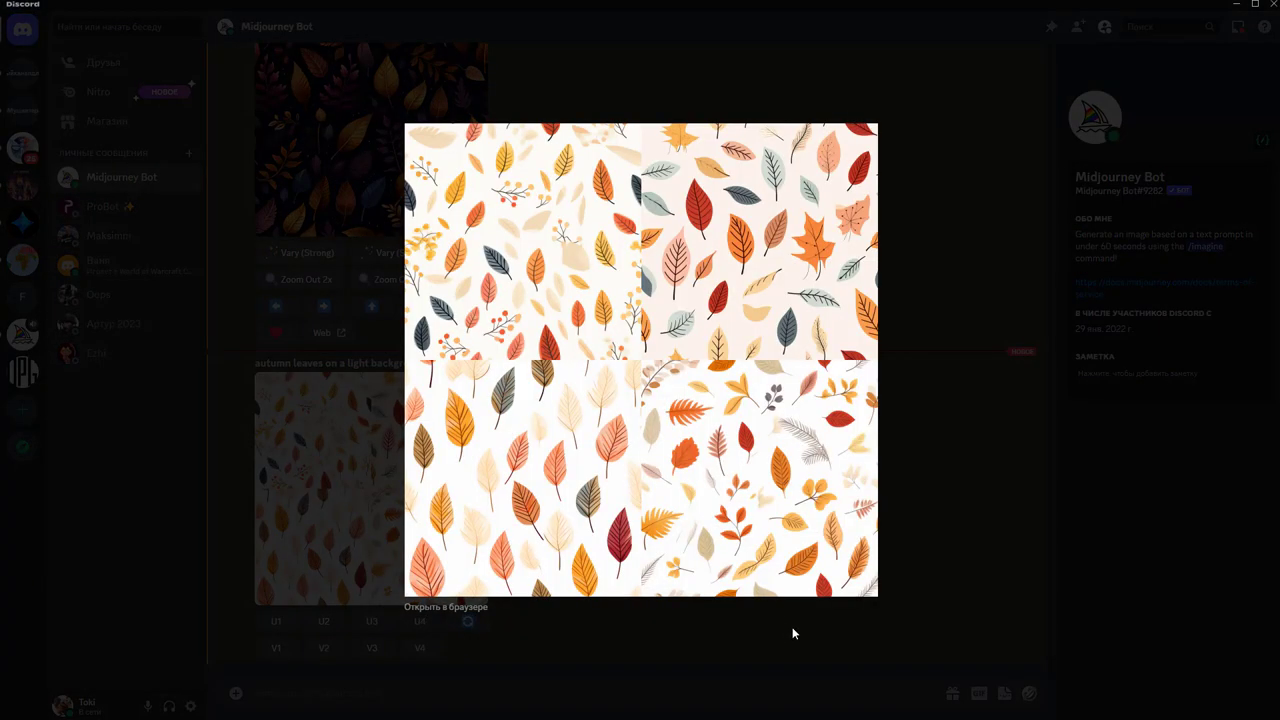
pyautogui.click(735, 638)
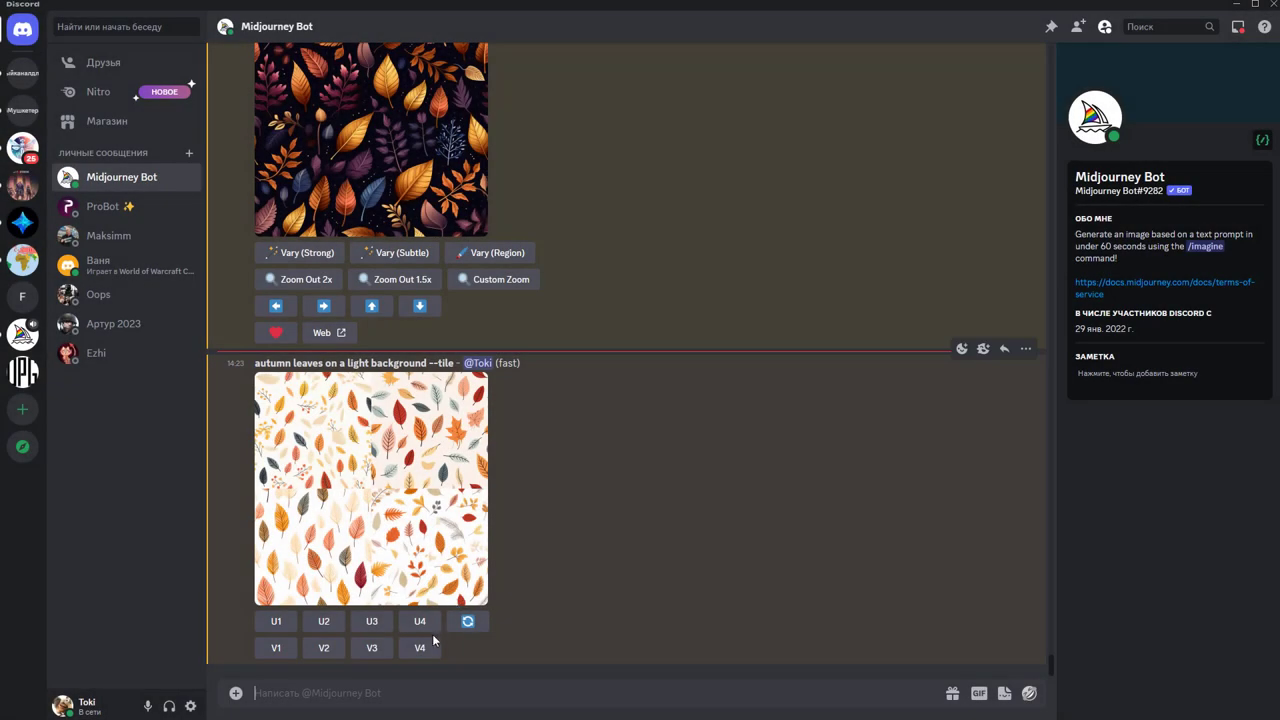
pyautogui.click(419, 621)
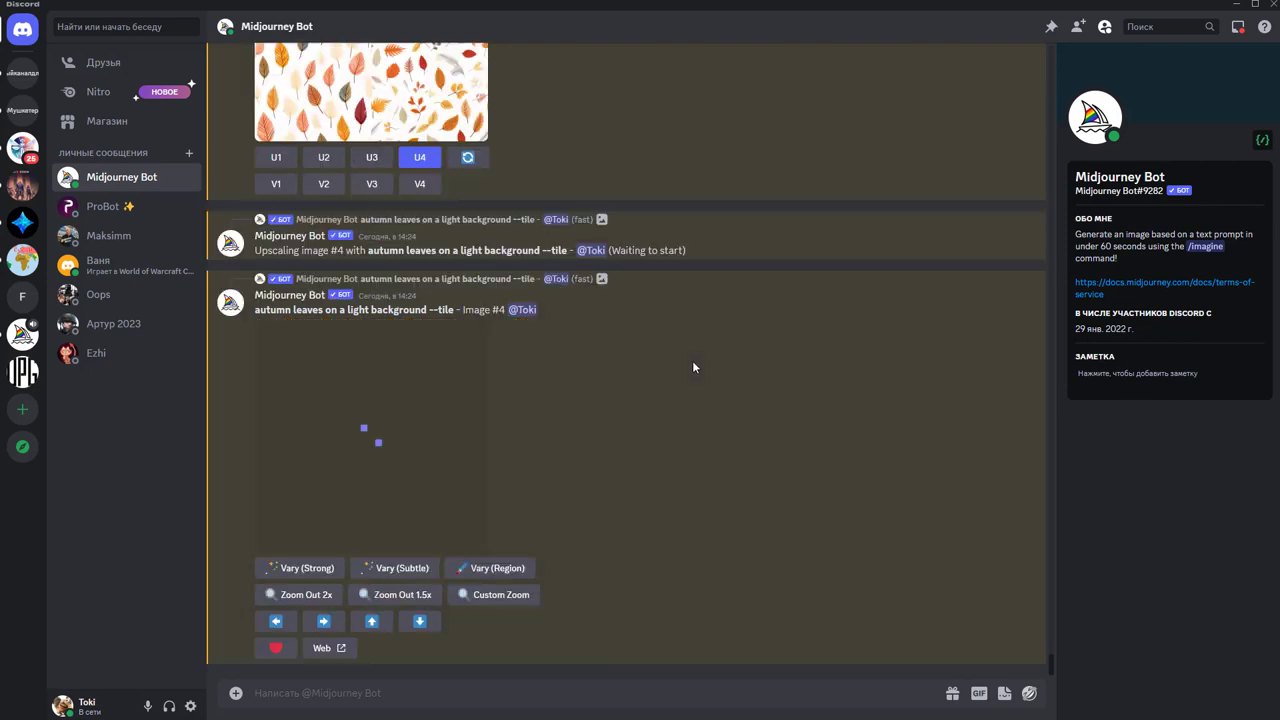
# Copy the upscaled light leaf tile and return to Illustrator
pyautogui.click(449, 423)
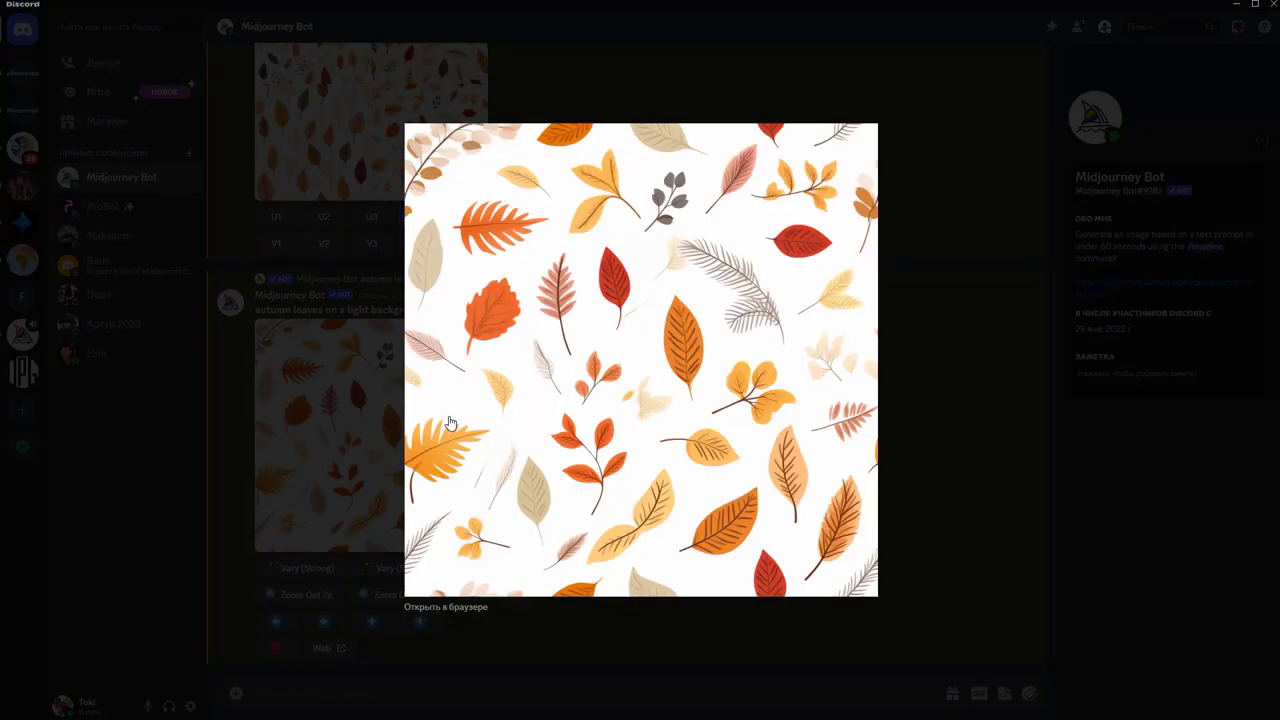
pyautogui.rightClick(615, 340)
pyautogui.click(651, 354)
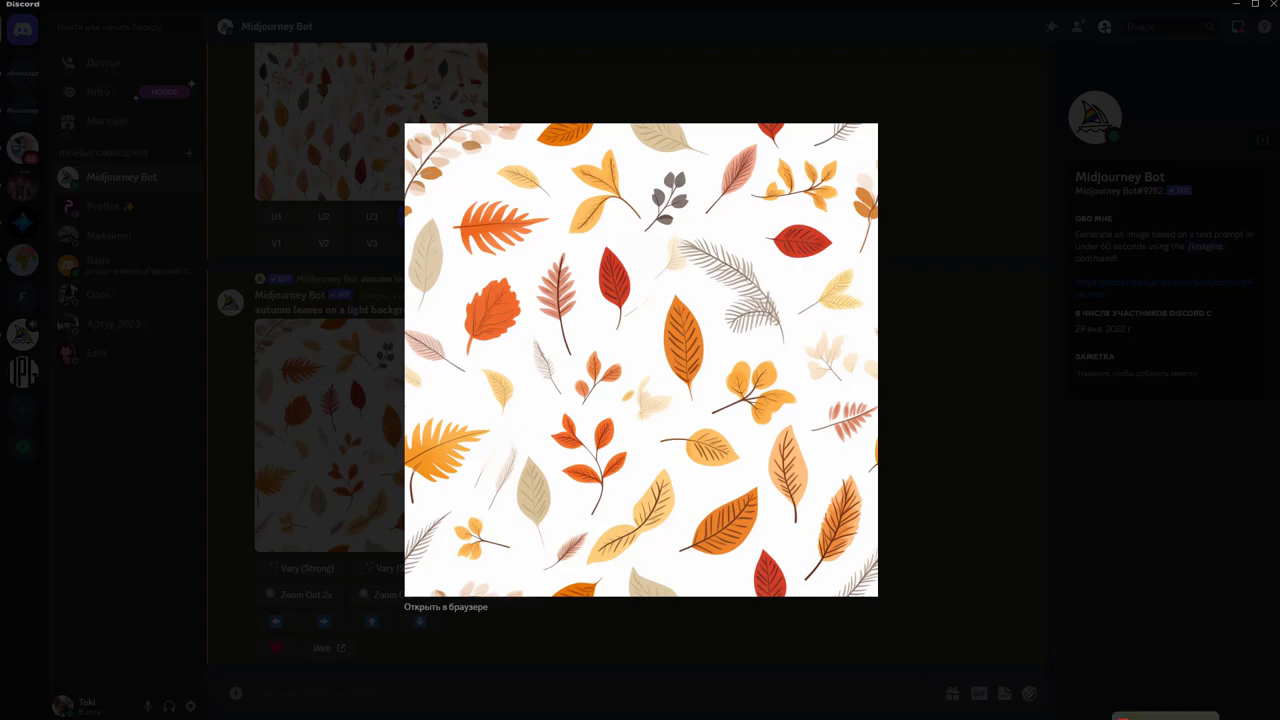
pyautogui.click(1094, 714)
# Paste the light leaf tile over the dark pattern square at about 107 mm
pyautogui.hotkey('ctrl', 'v')
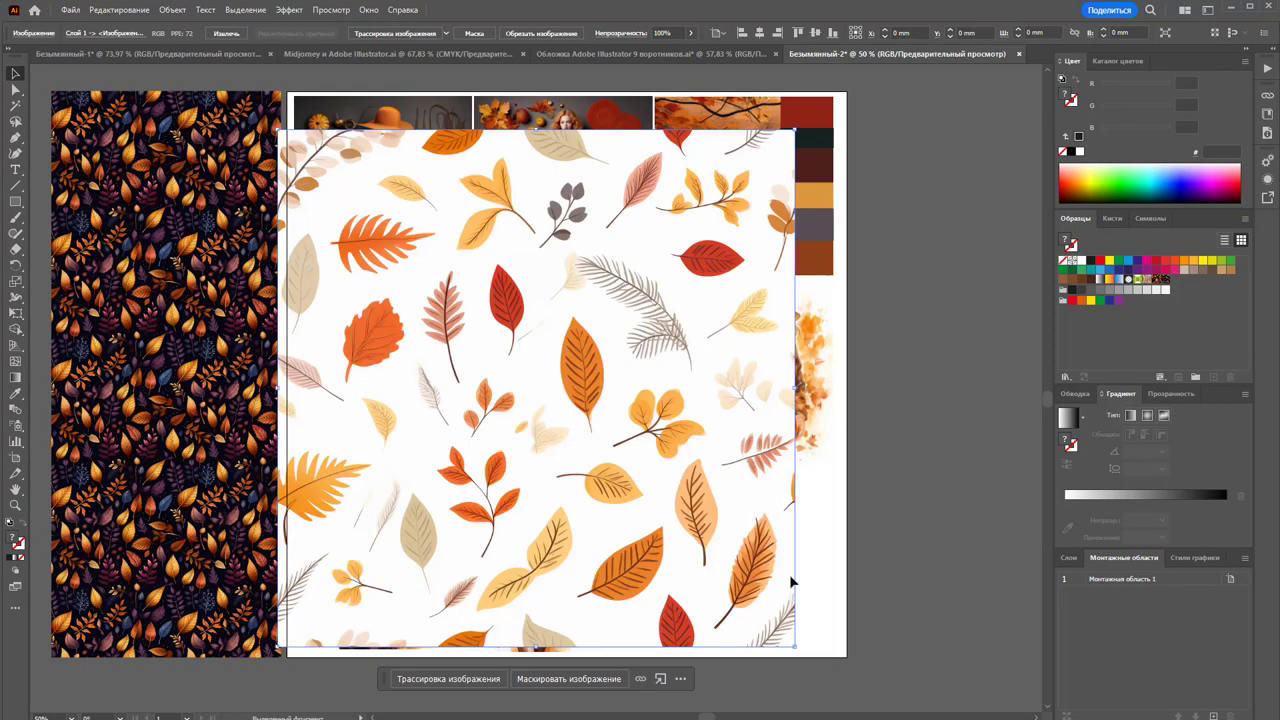
pyautogui.moveTo(795, 128); pyautogui.dragTo(625, 287)
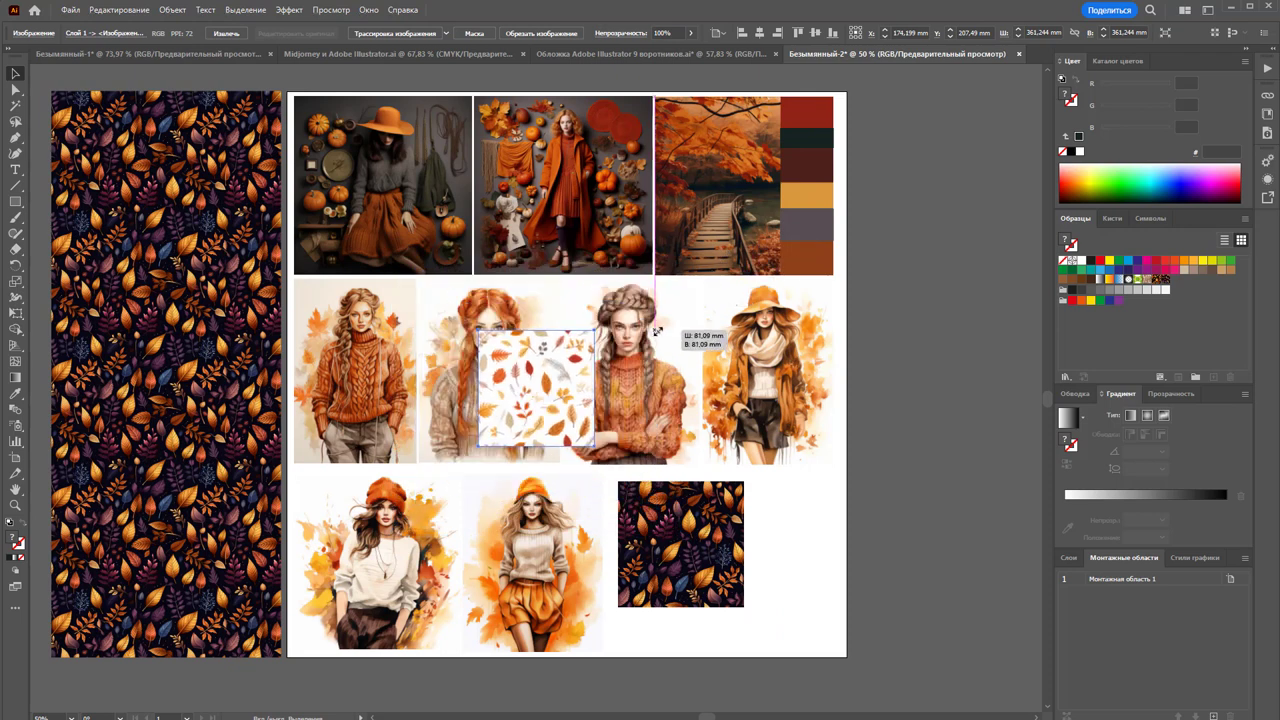
pyautogui.moveTo(584, 361); pyautogui.dragTo(775, 546)
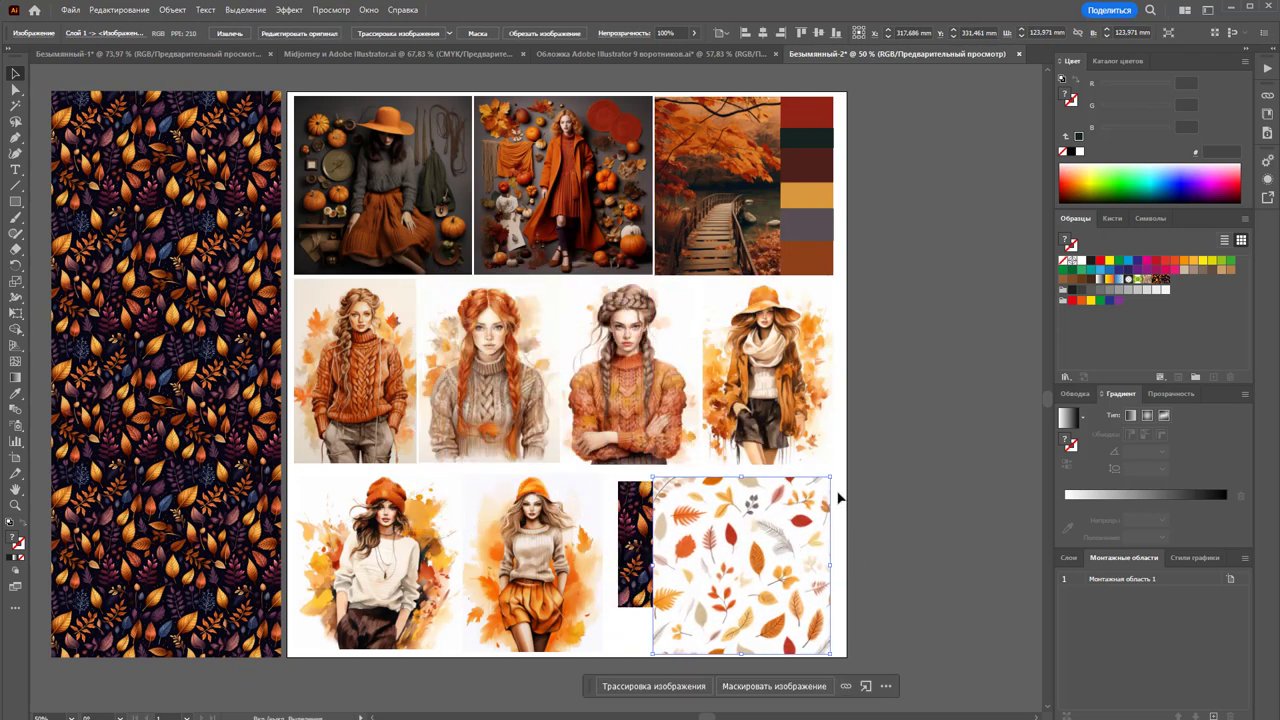
pyautogui.moveTo(838, 476)
pyautogui.mouseDown()
pyautogui.moveTo(824, 499)
pyautogui.moveTo(836, 493)
pyautogui.mouseUp()
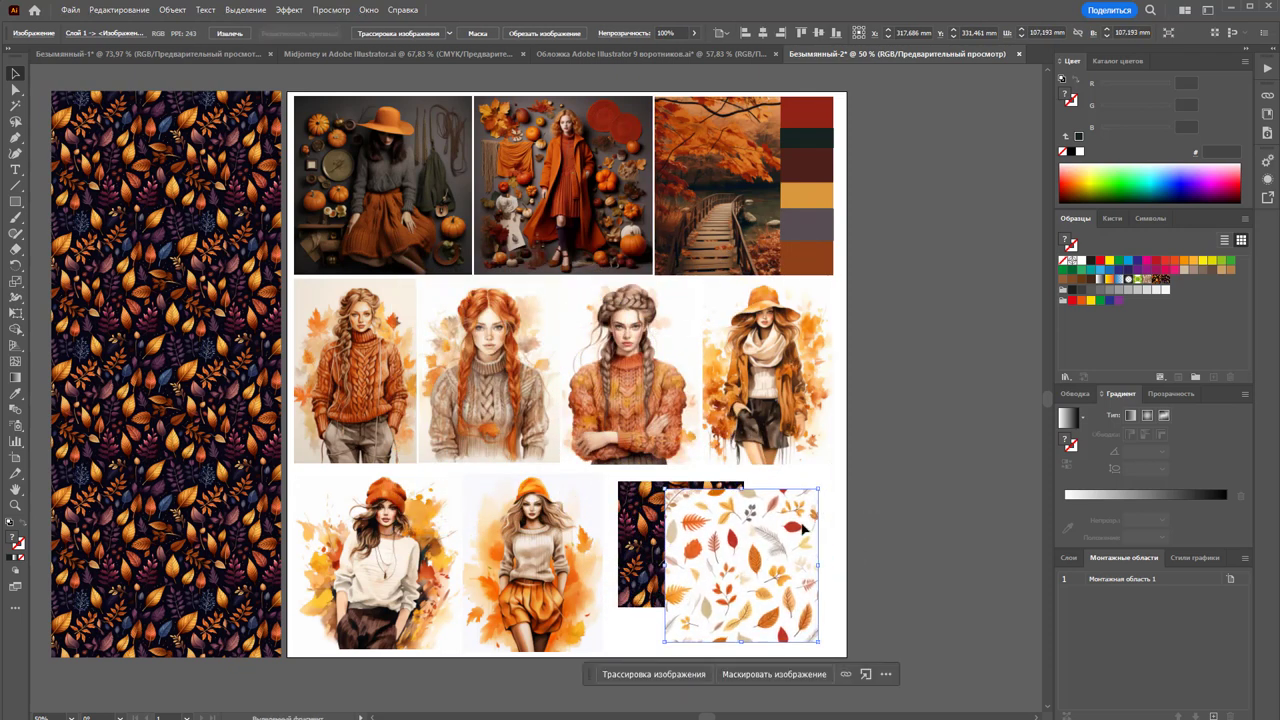
pyautogui.moveTo(784, 559); pyautogui.dragTo(1160, 336)
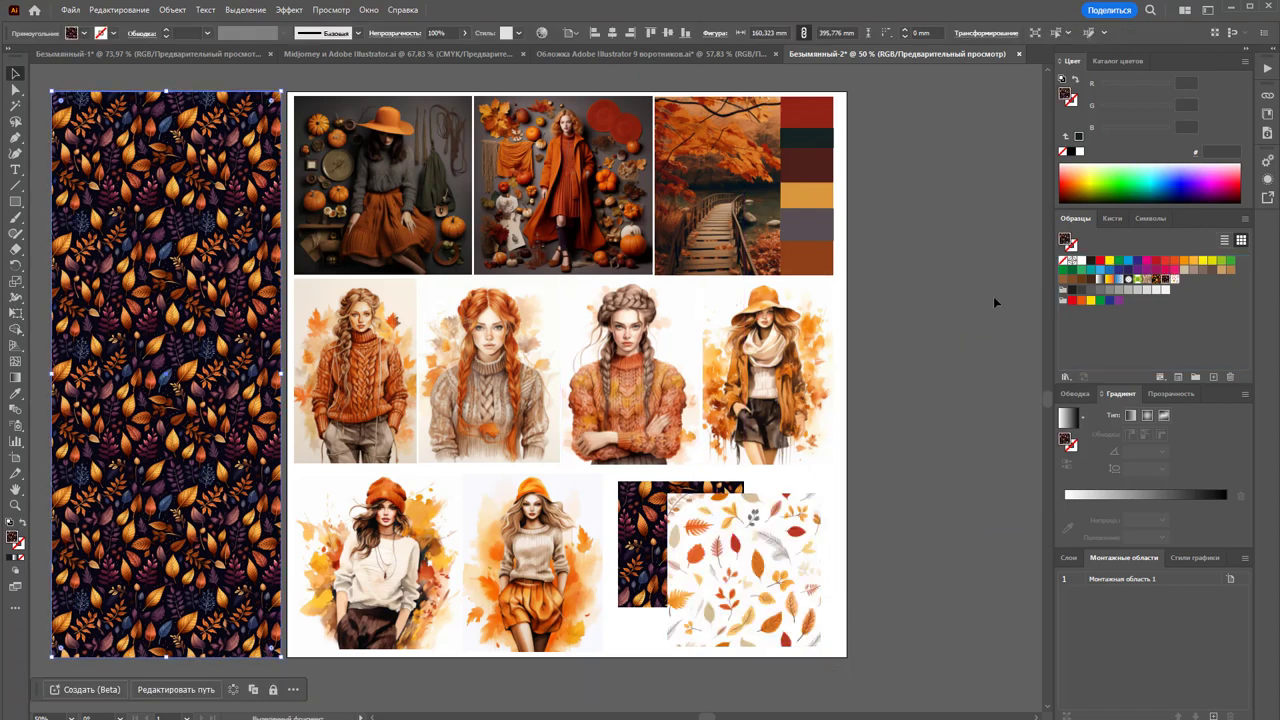
# Fill the left strip with the white leaf pattern and zoom in on the moodboard
pyautogui.click(1175, 281)
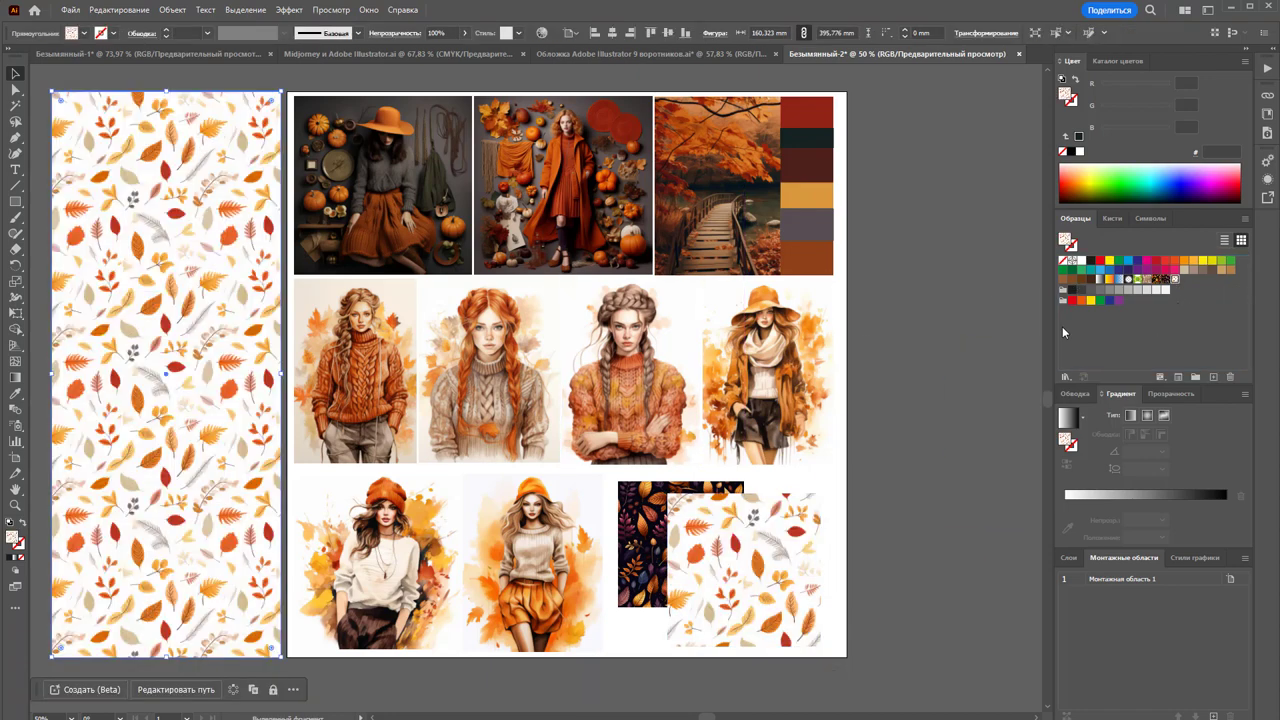
pyautogui.click(938, 310)
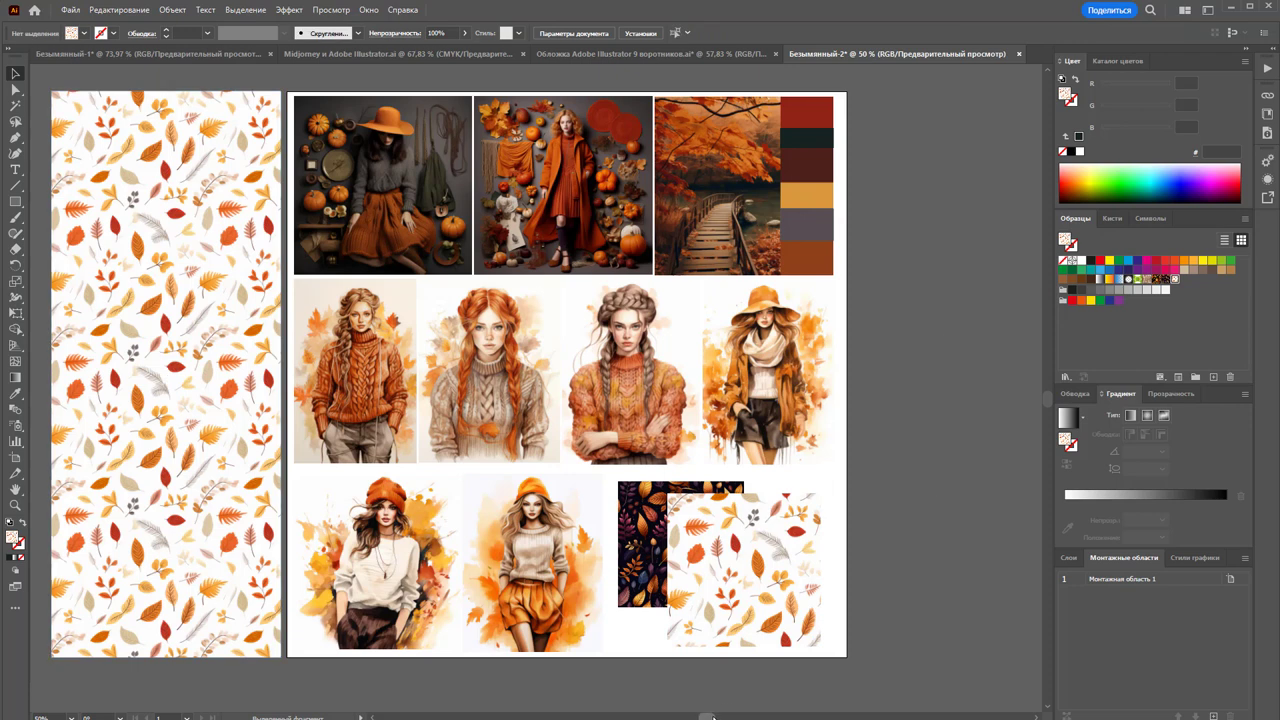
pyautogui.moveTo(707, 717); pyautogui.dragTo(703, 717)
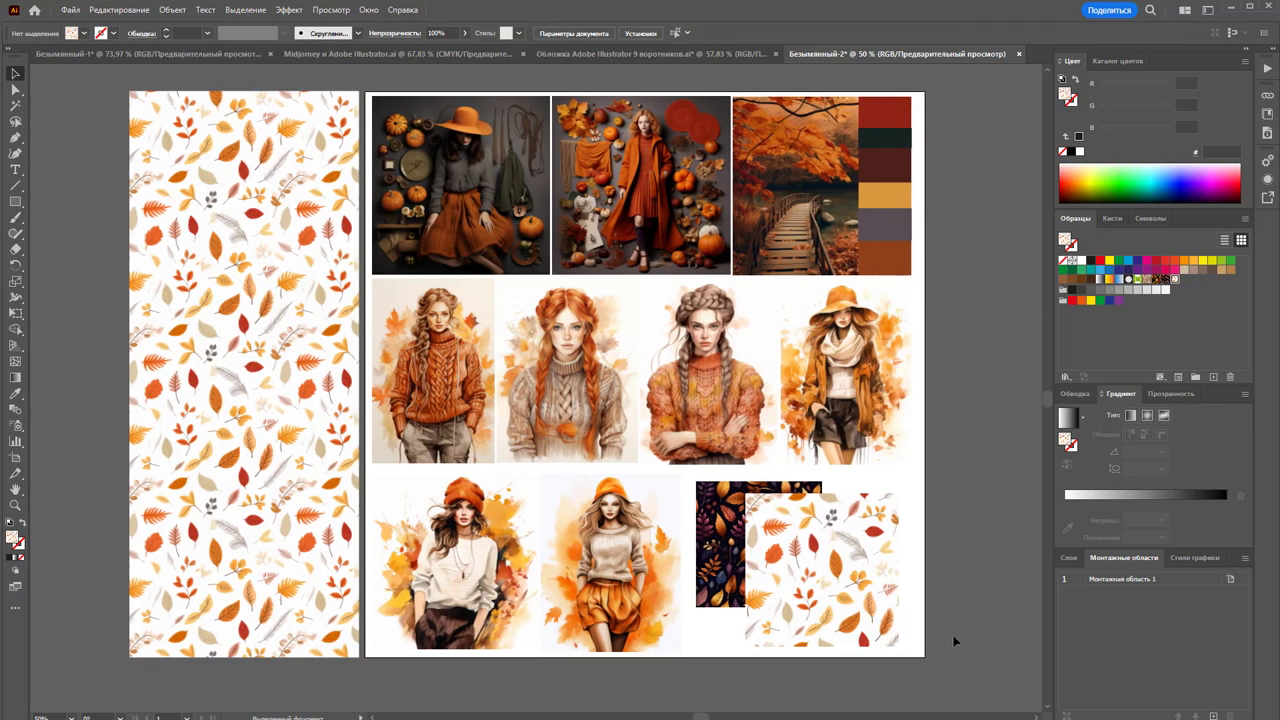
pyautogui.click(15, 505)
pyautogui.moveTo(531, 344); pyautogui.dragTo(976, 407)
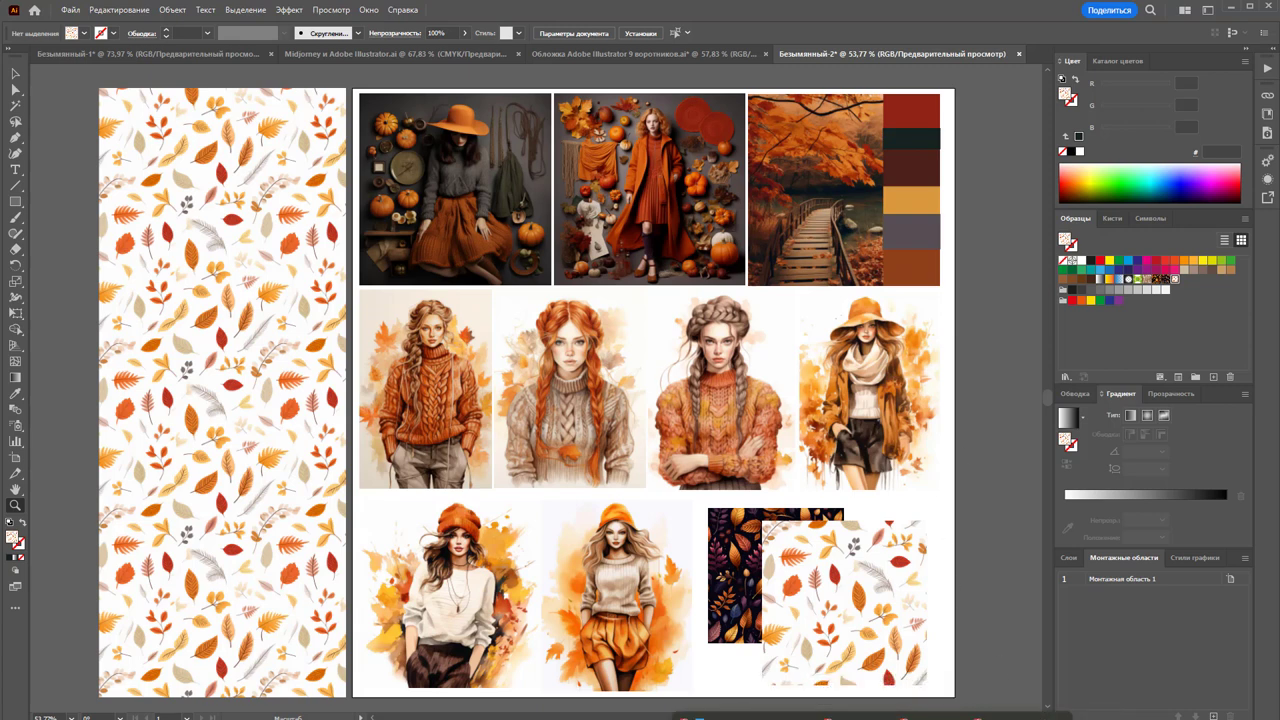
pyautogui.hotkey('alt', 'Tab')
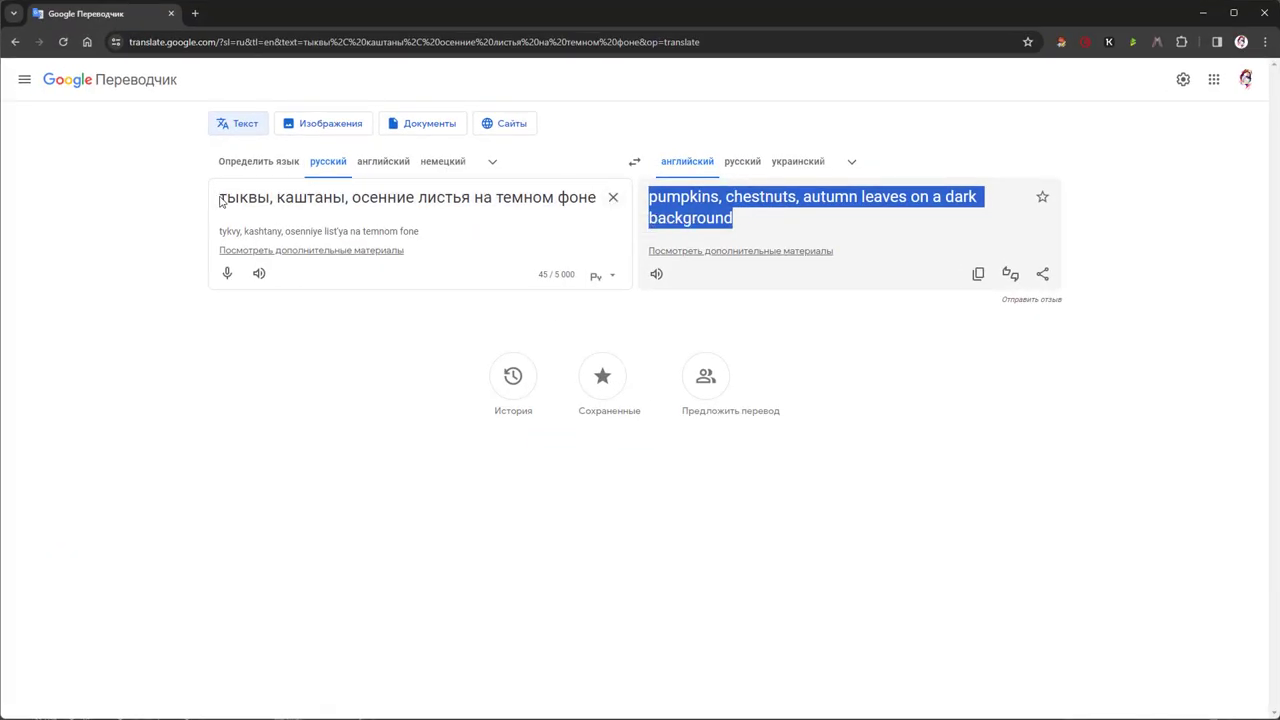
# Enter the Russian phrase 'вязаные косы и узоры' as Google Translate's source text
pyautogui.moveTo(221, 200); pyautogui.dragTo(614, 228)
pyautogui.write('d')
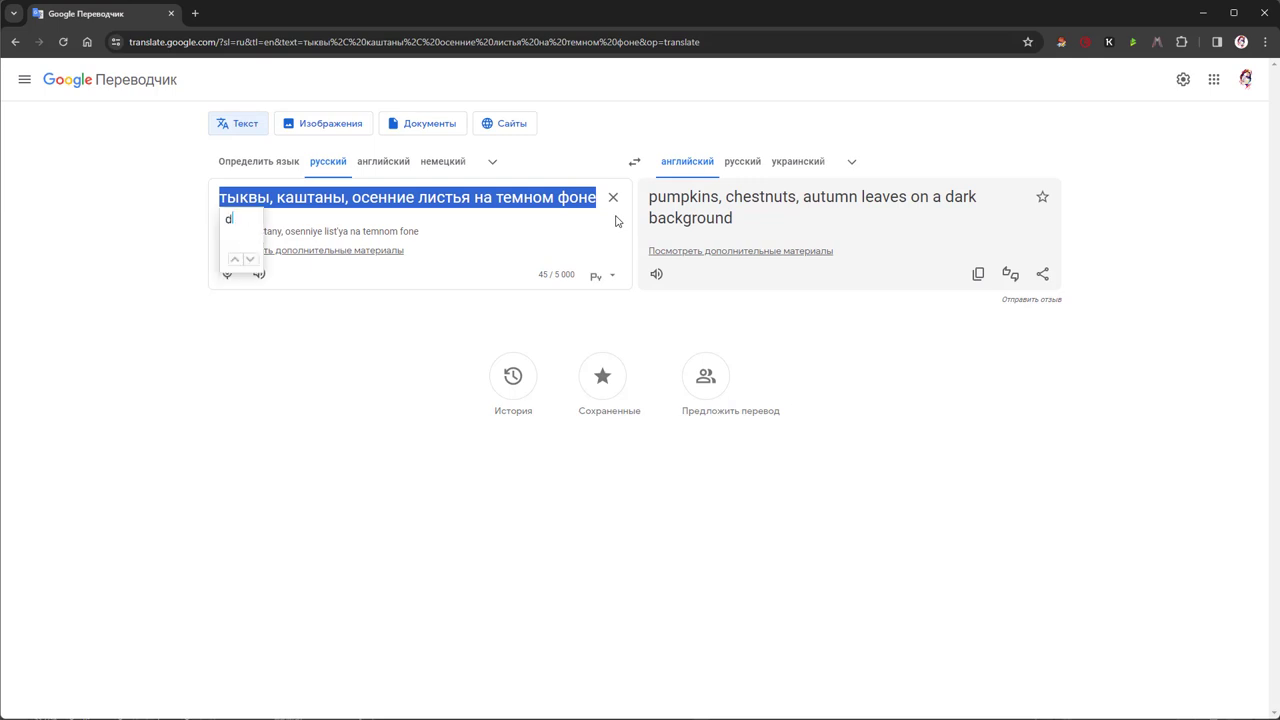
pyautogui.write('zpfy')
pyautogui.press('BackSpace')
pyautogui.press('BackSpace')
pyautogui.press('BackSpace')
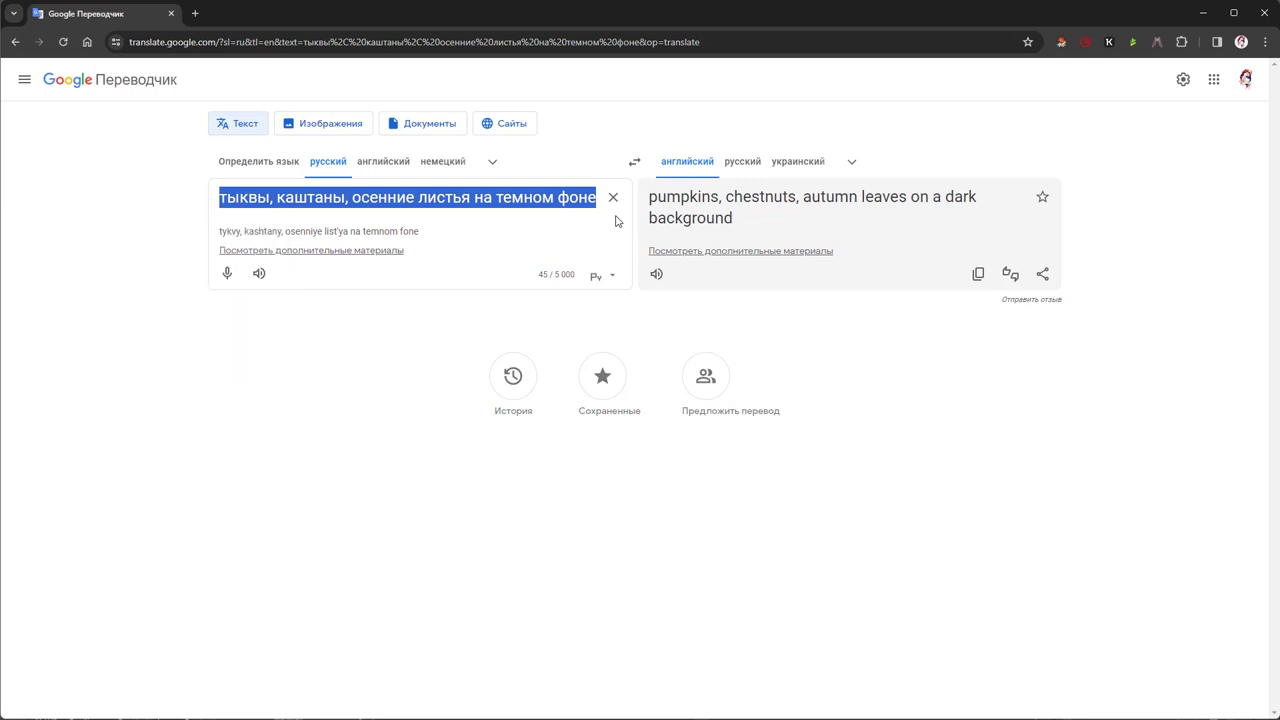
pyautogui.write('dzpfoist rjcs b e')
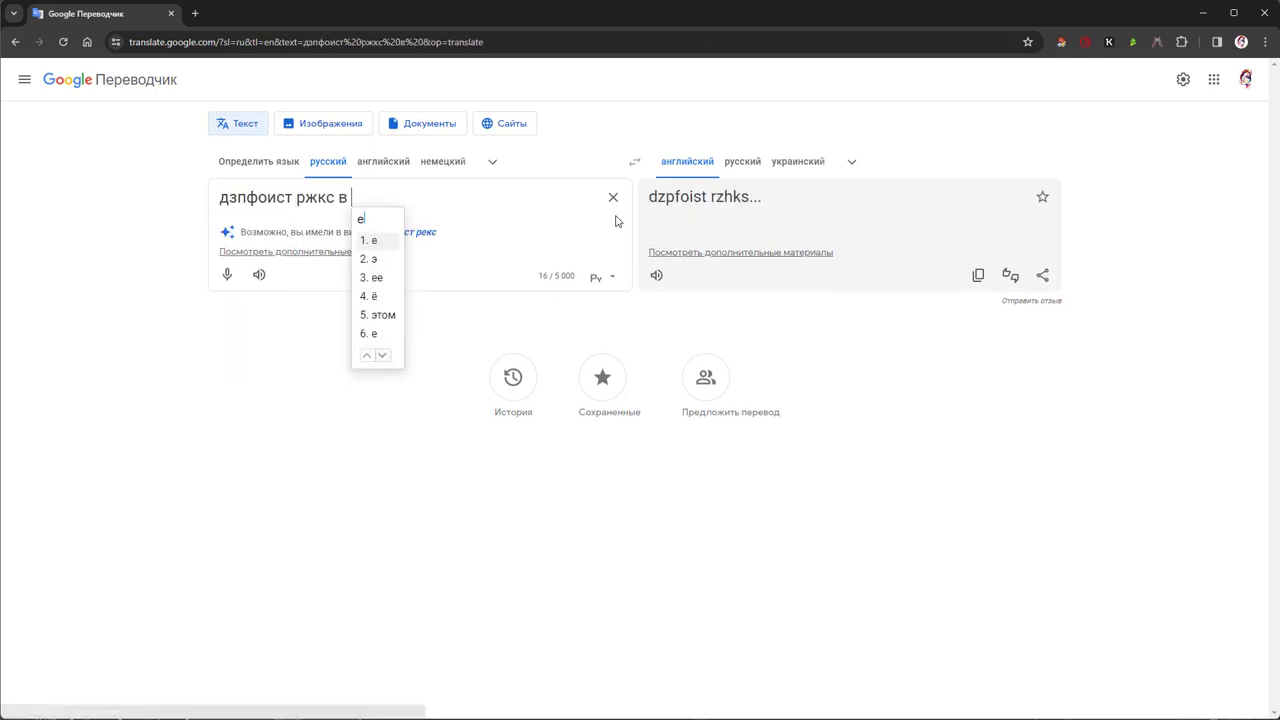
pyautogui.write('pjhs')
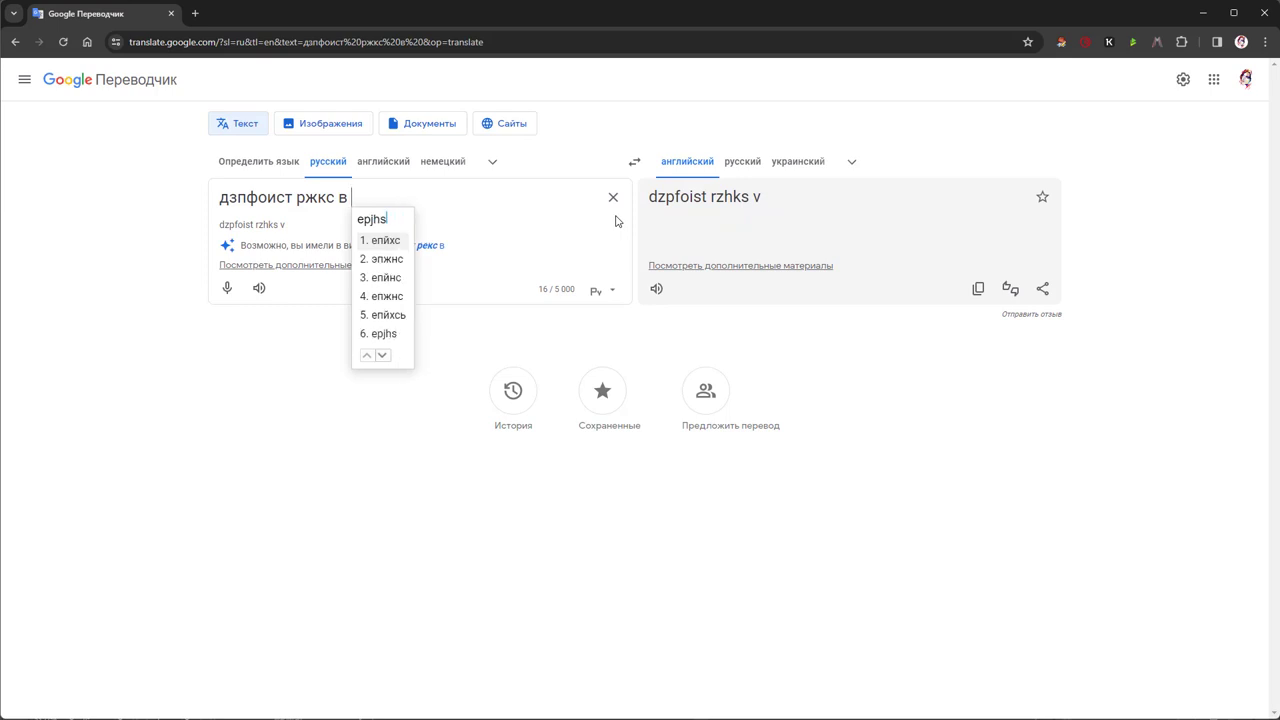
pyautogui.press('Escape')
pyautogui.hotkey('ctrl', 'a')
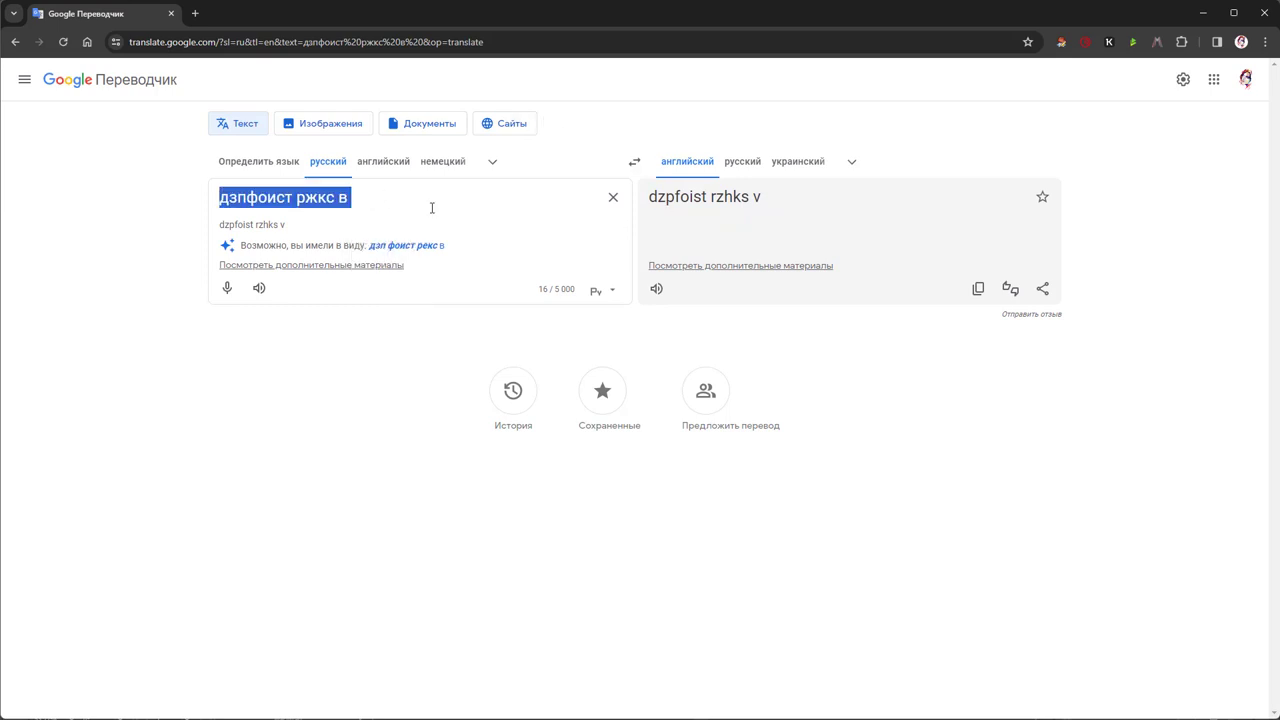
pyautogui.write('вя')
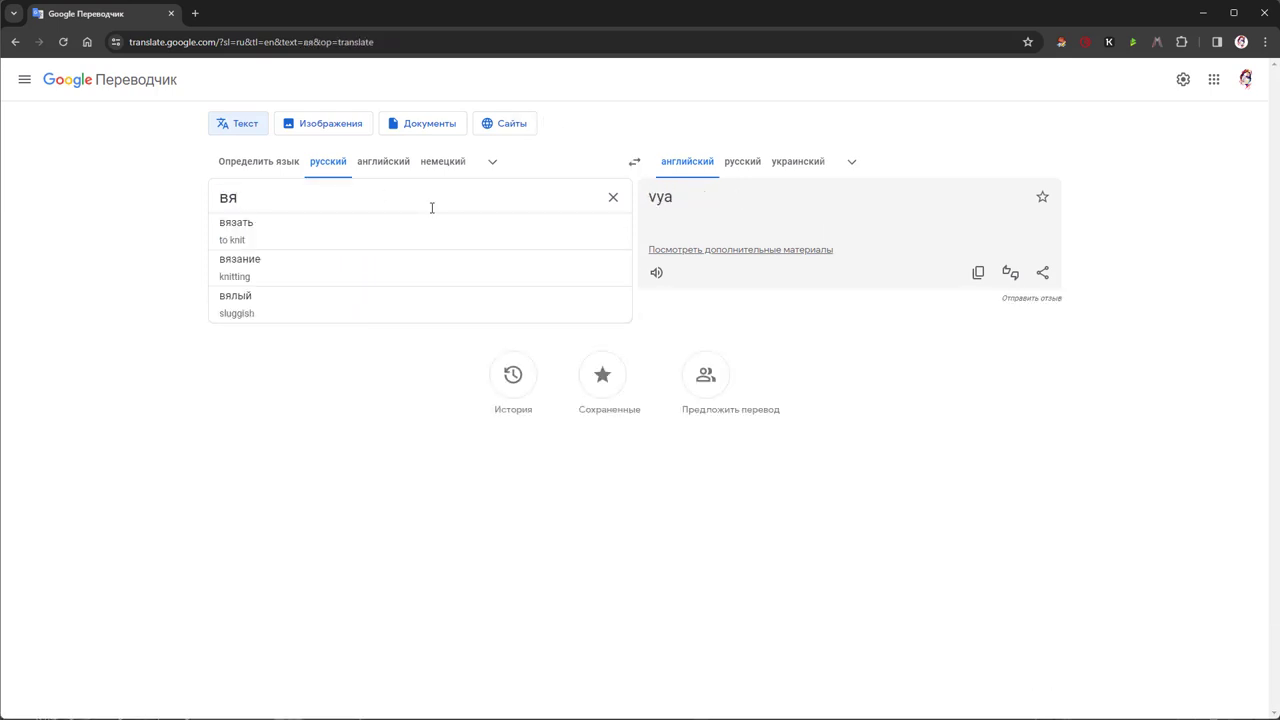
pyautogui.write('занные ')
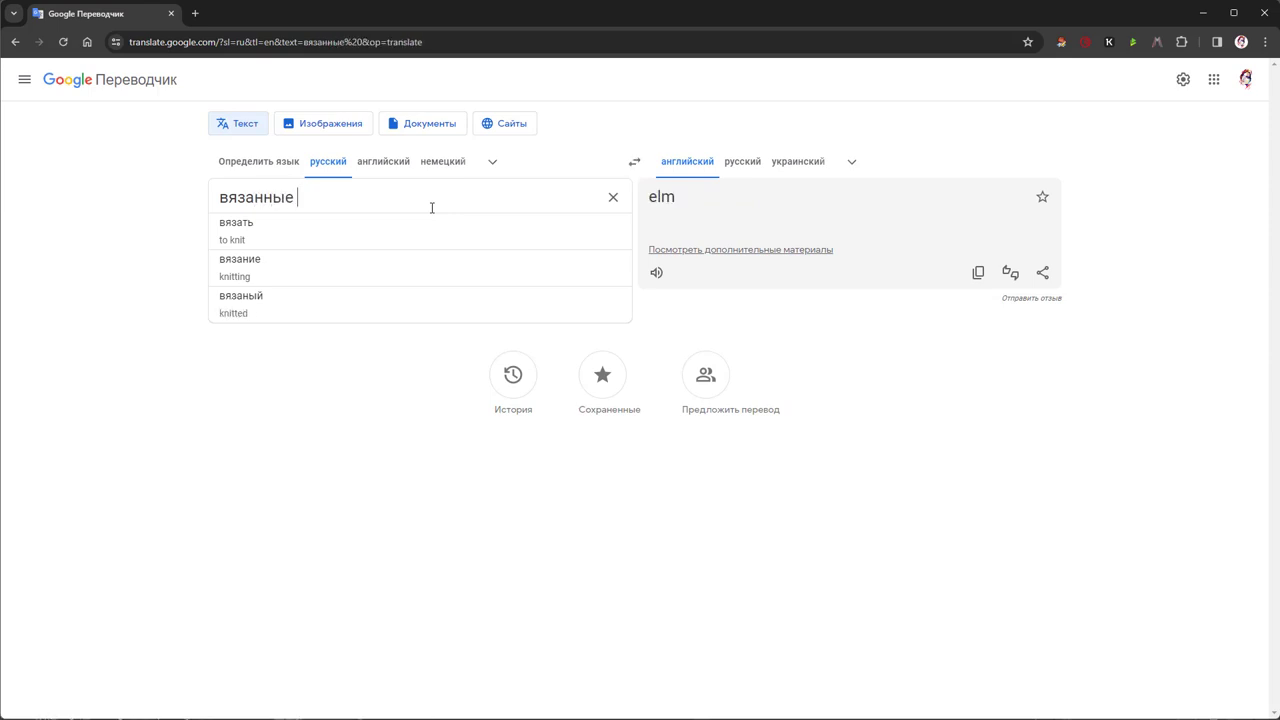
pyautogui.write('ком')
pyautogui.press('BackSpace')
pyautogui.write('с')
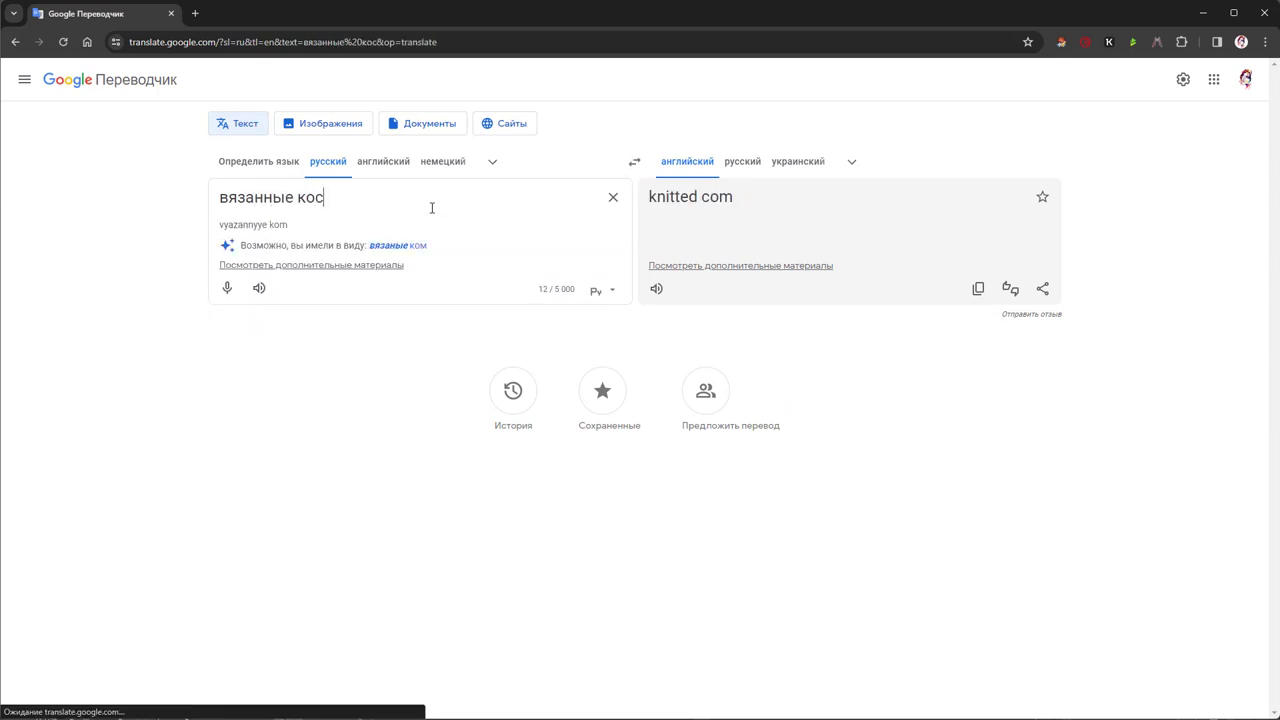
pyautogui.write('ы и у')
pyautogui.write('зо')
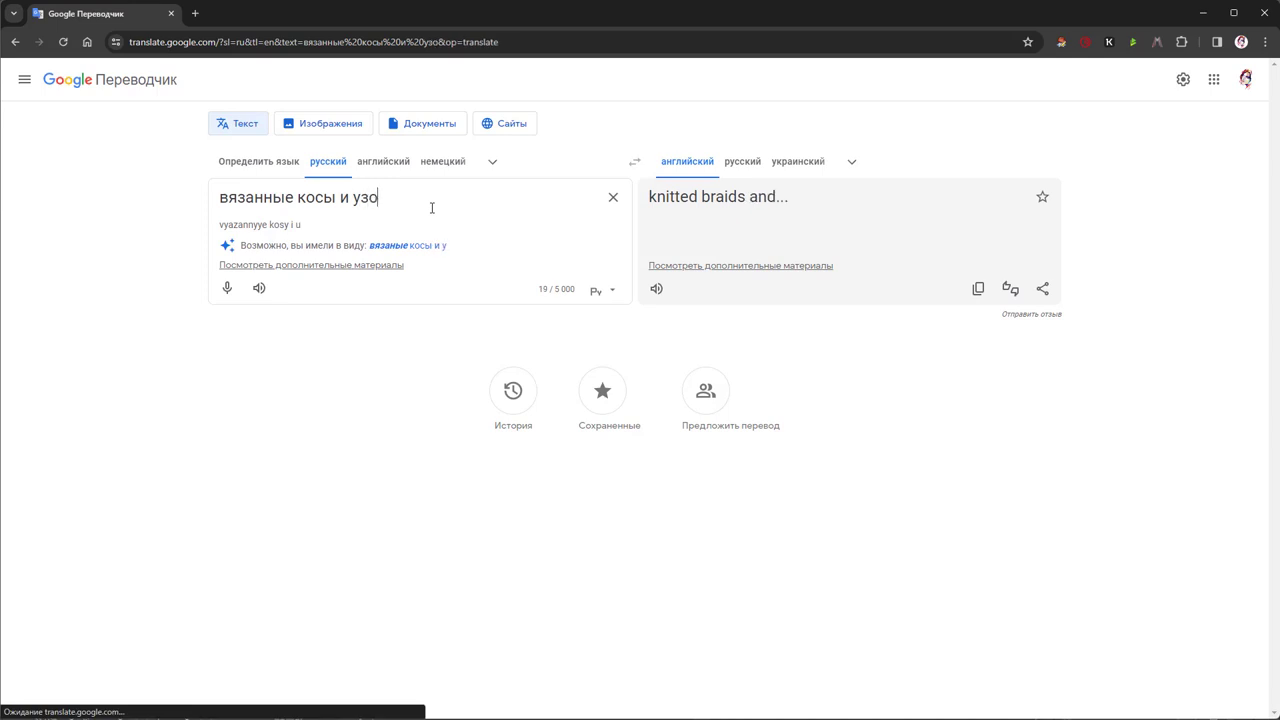
pyautogui.write('ры')
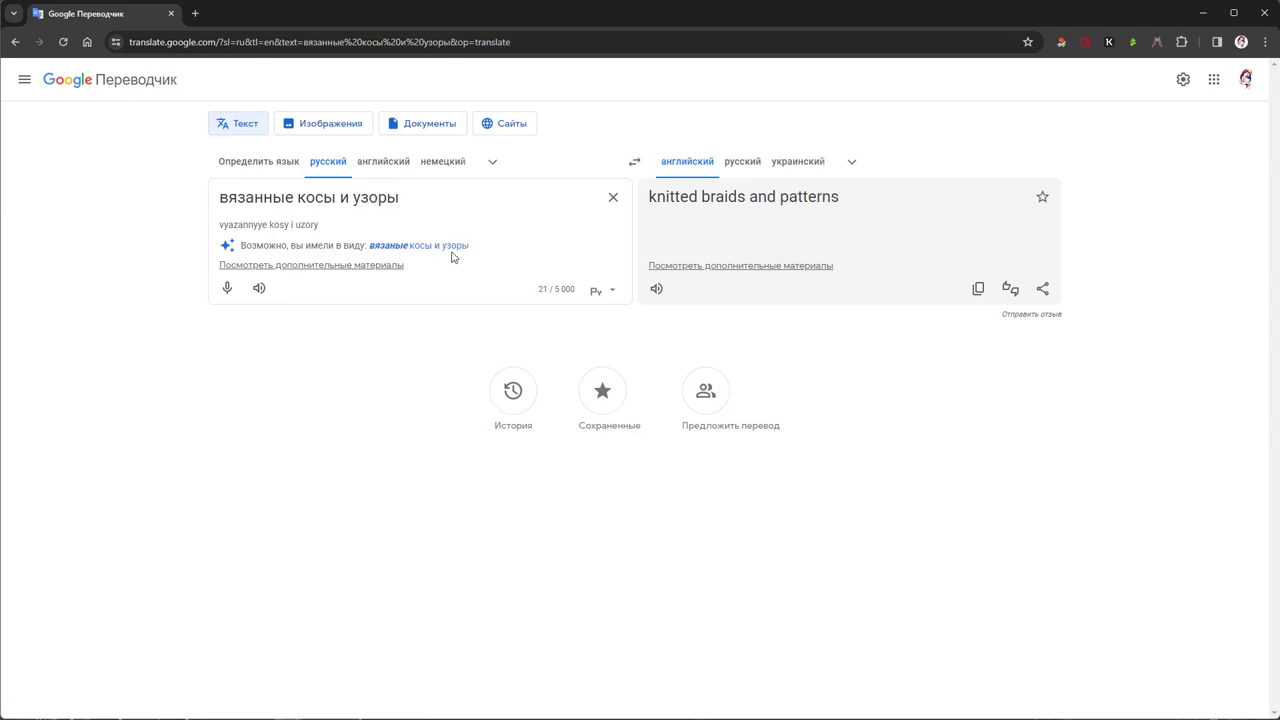
# Accept the spelling fix, select the result 'knitted braids and patterns', and minimise Chrome
pyautogui.click(445, 247)
pyautogui.moveTo(855, 196); pyautogui.dragTo(646, 200)
pyautogui.hotkey('ctrl', 'c')
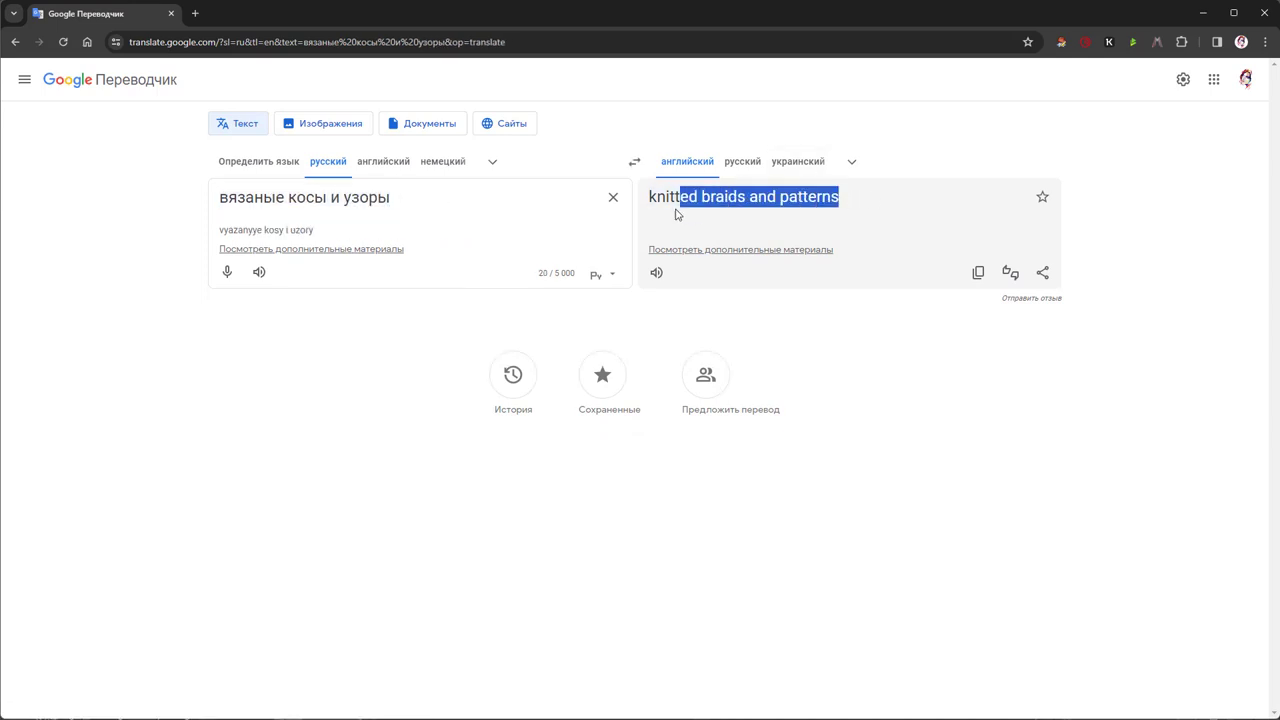
pyautogui.click(1204, 12)
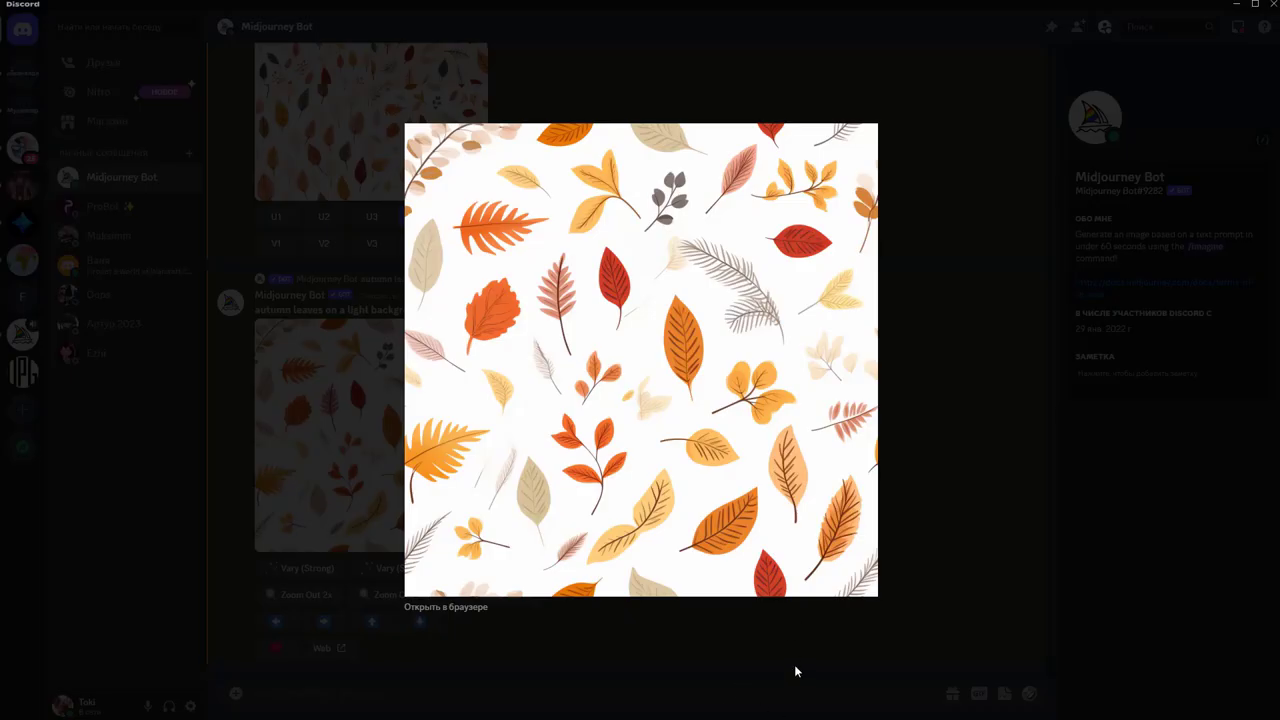
# Close the preview and send the /imagine prompt 'knitted braids and patterns --tile'
pyautogui.click(795, 667)
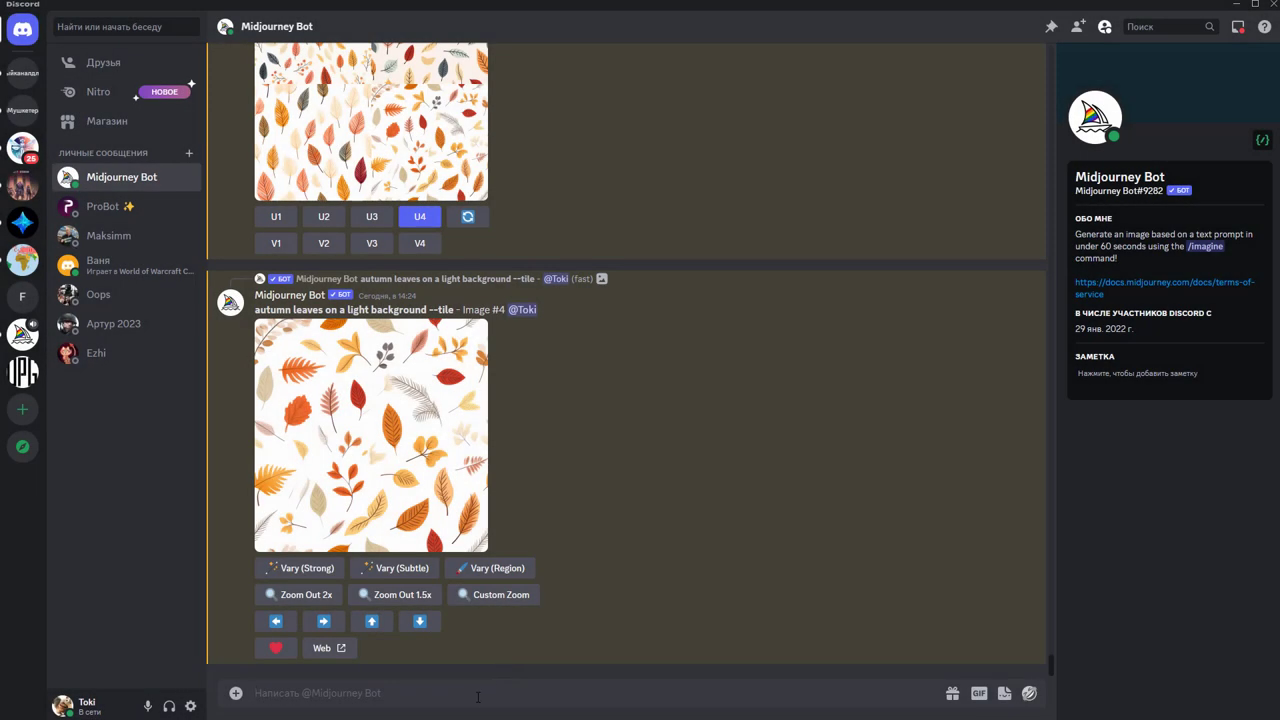
pyautogui.write('/')
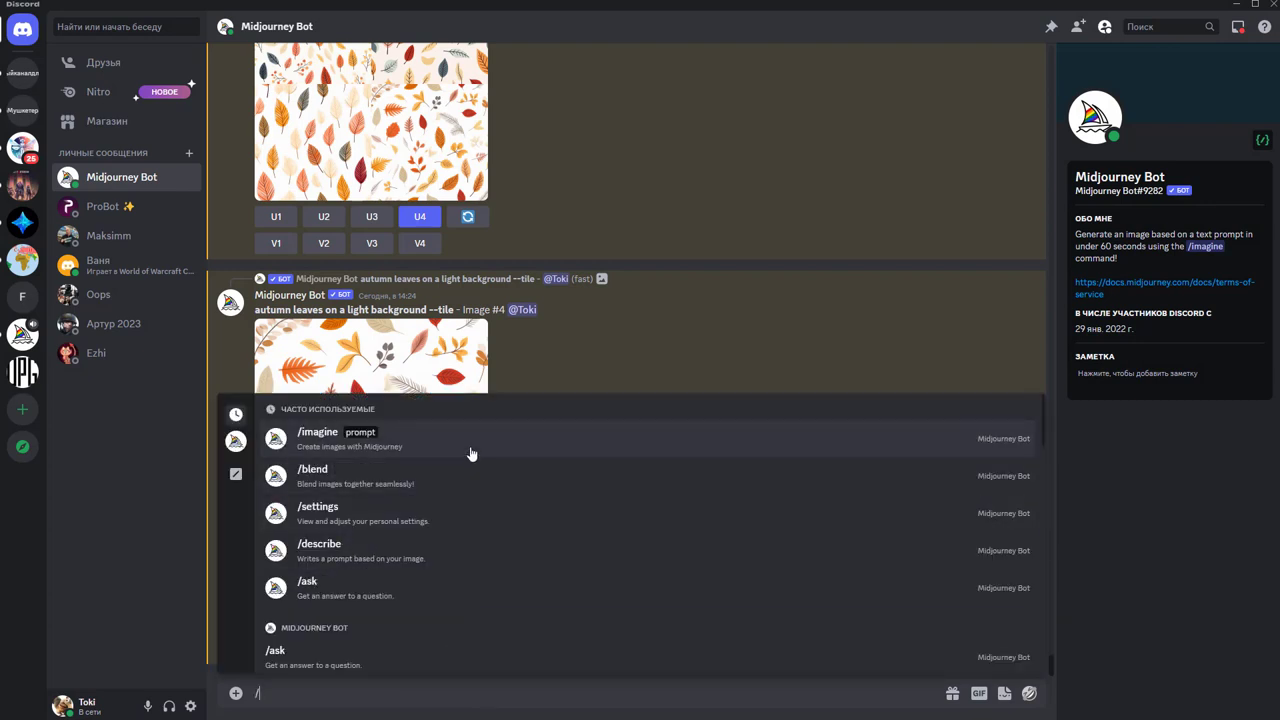
pyautogui.click(471, 449)
pyautogui.write('knitted braids and patterns --')
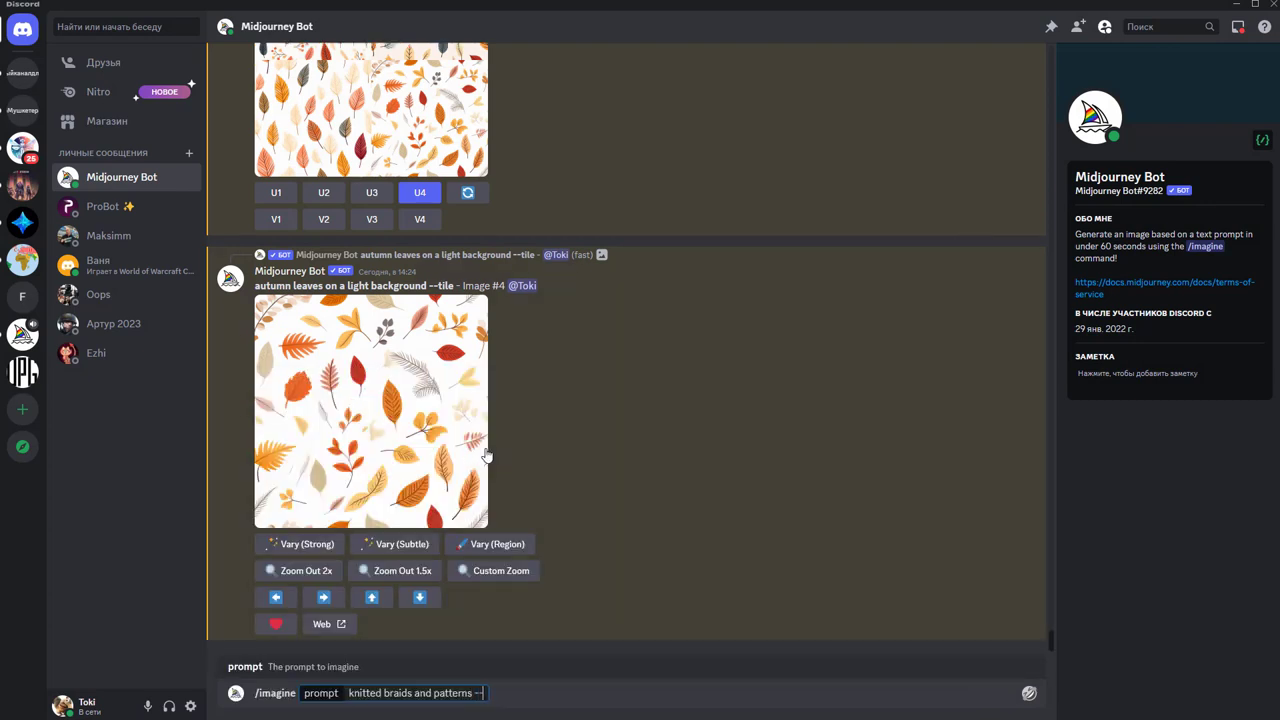
pyautogui.write('ецду')
pyautogui.press('BackSpace')
pyautogui.press('BackSpace')
pyautogui.press('BackSpace')
pyautogui.press('BackSpace')
pyautogui.write('t')
pyautogui.write('ile')
pyautogui.press('Return')
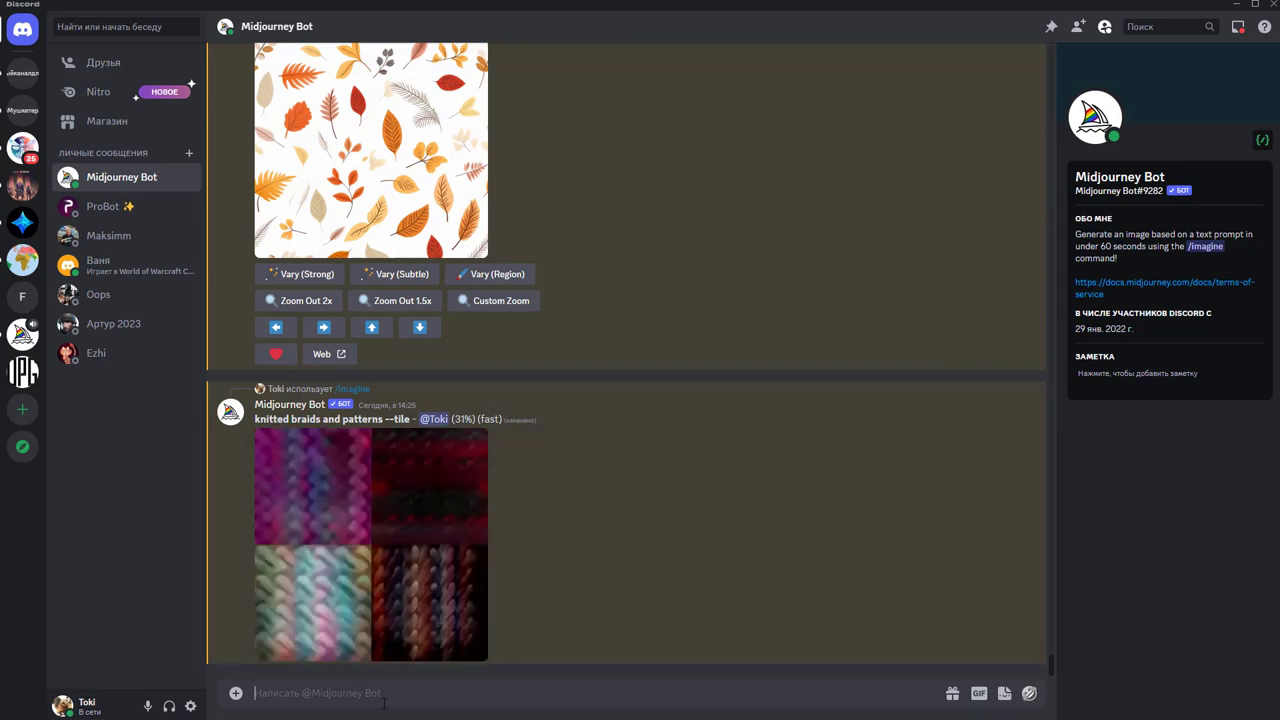
# Send the /imagine prompt 'knitted braids and patterns light colors --tile'
pyautogui.write('/')
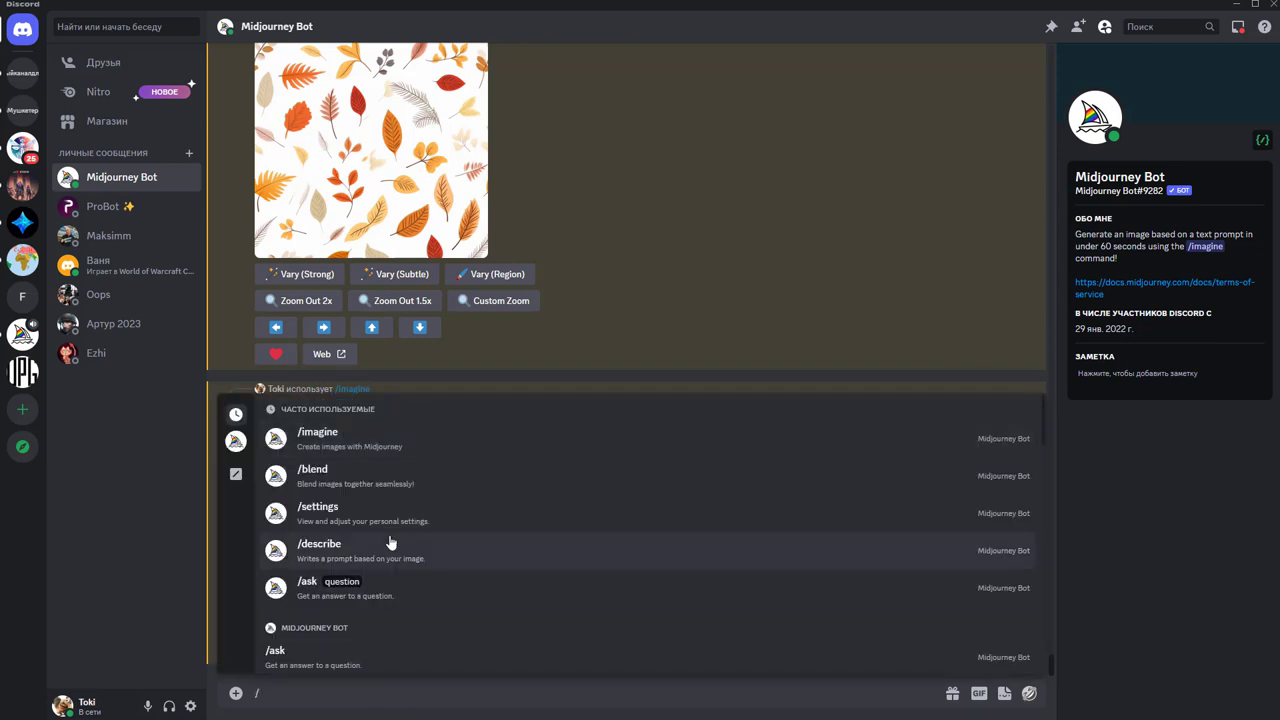
pyautogui.click(447, 450)
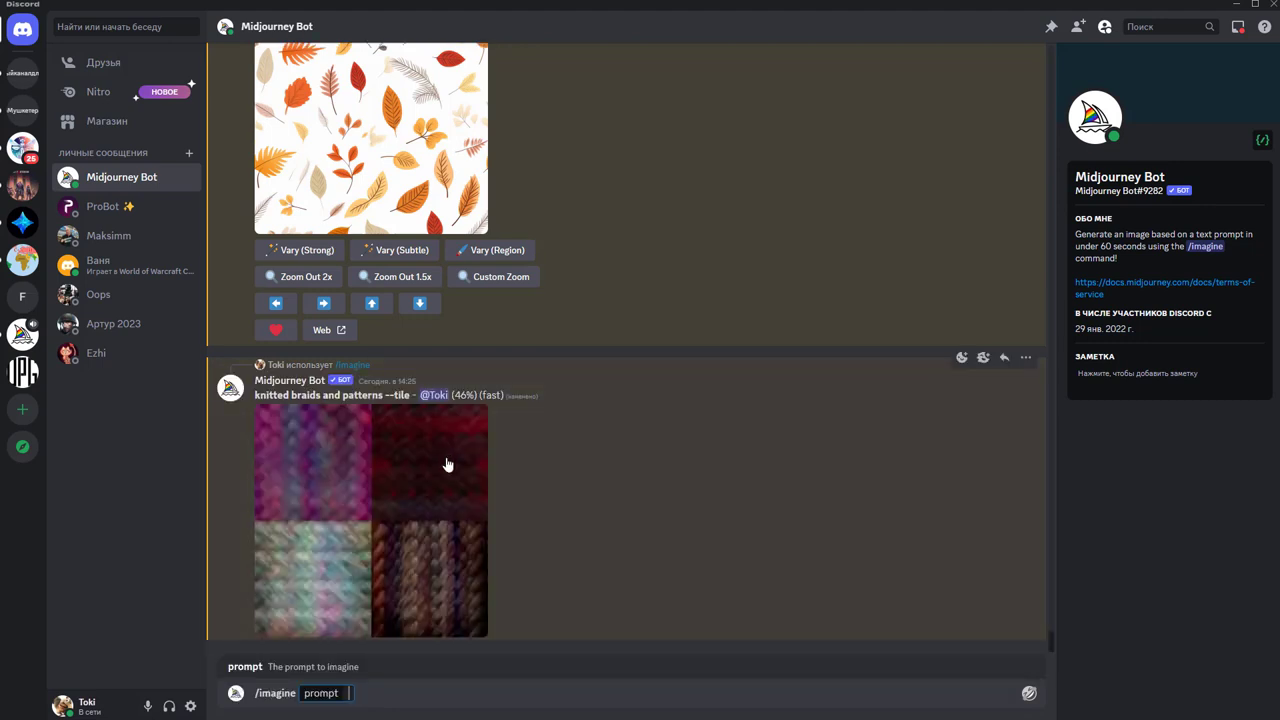
pyautogui.hotkey('ctrl', 'v')
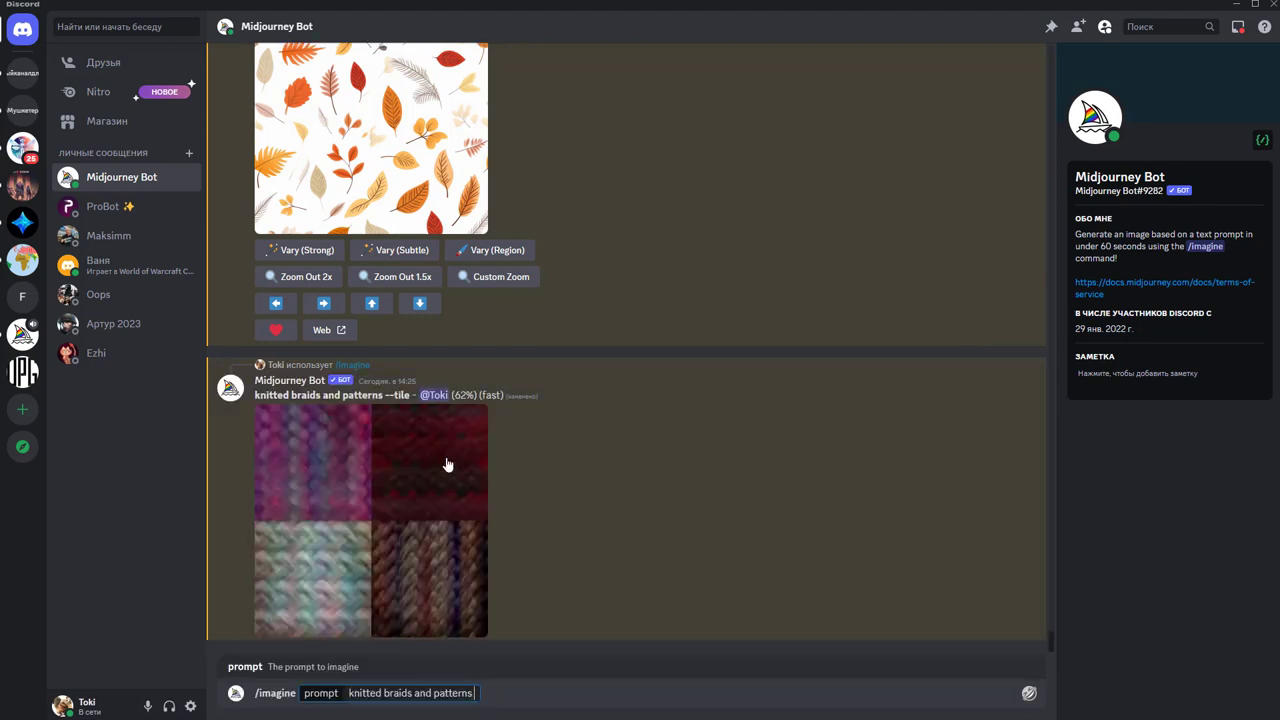
pyautogui.write(' ligh')
pyautogui.write('t colo')
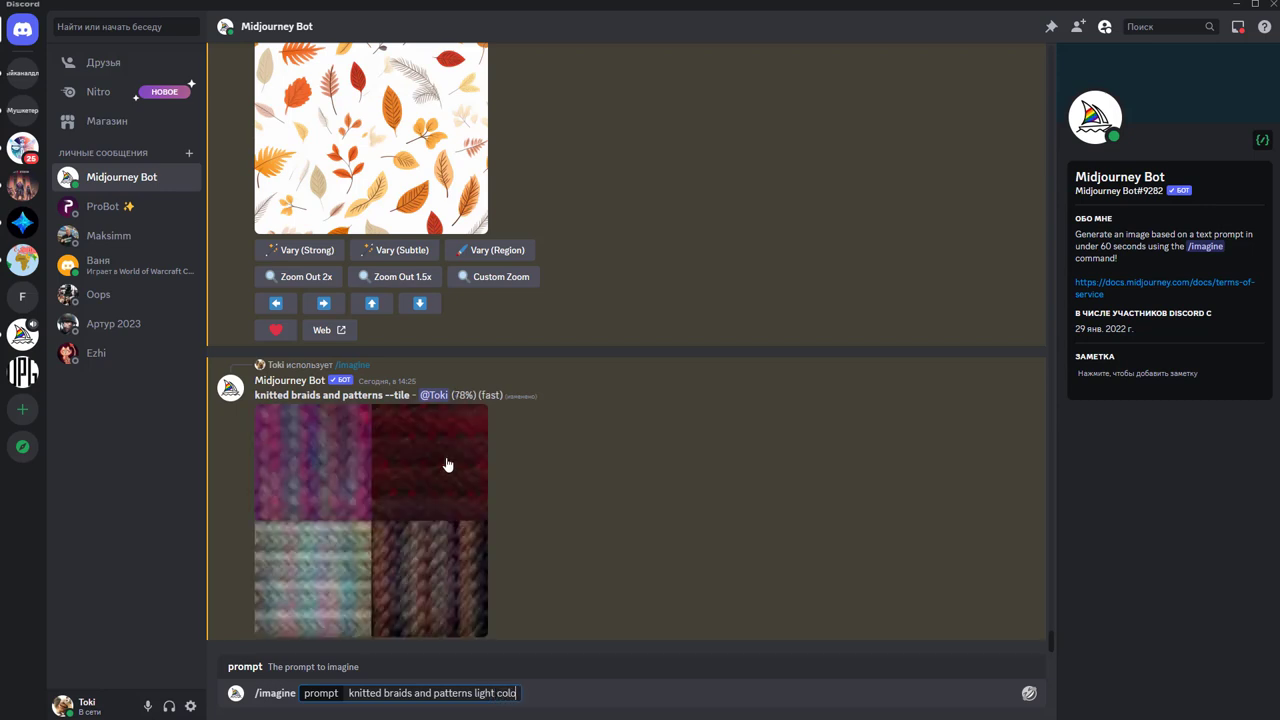
pyautogui.write('rs --')
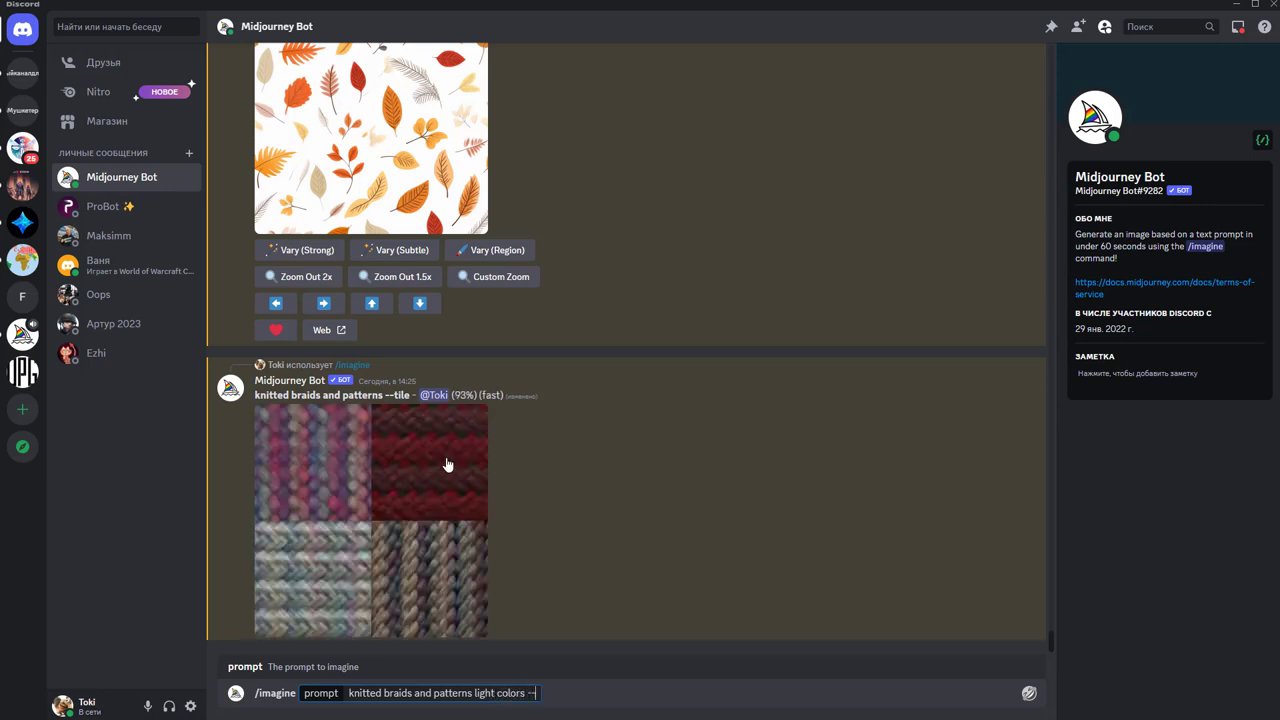
pyautogui.write('tile')
pyautogui.press('Return')
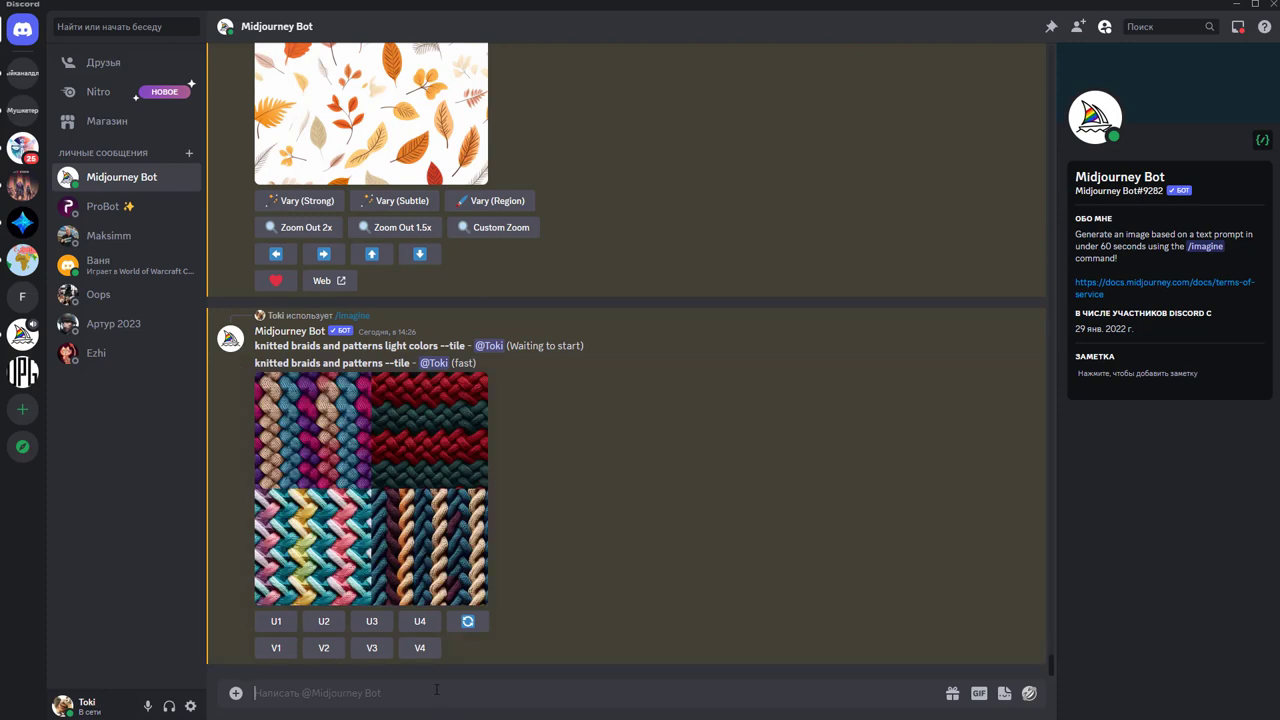
# Send the /imagine prompt 'knitted braids and patterns light colors beige --tile'
pyautogui.write('/')
pyautogui.click(404, 448)
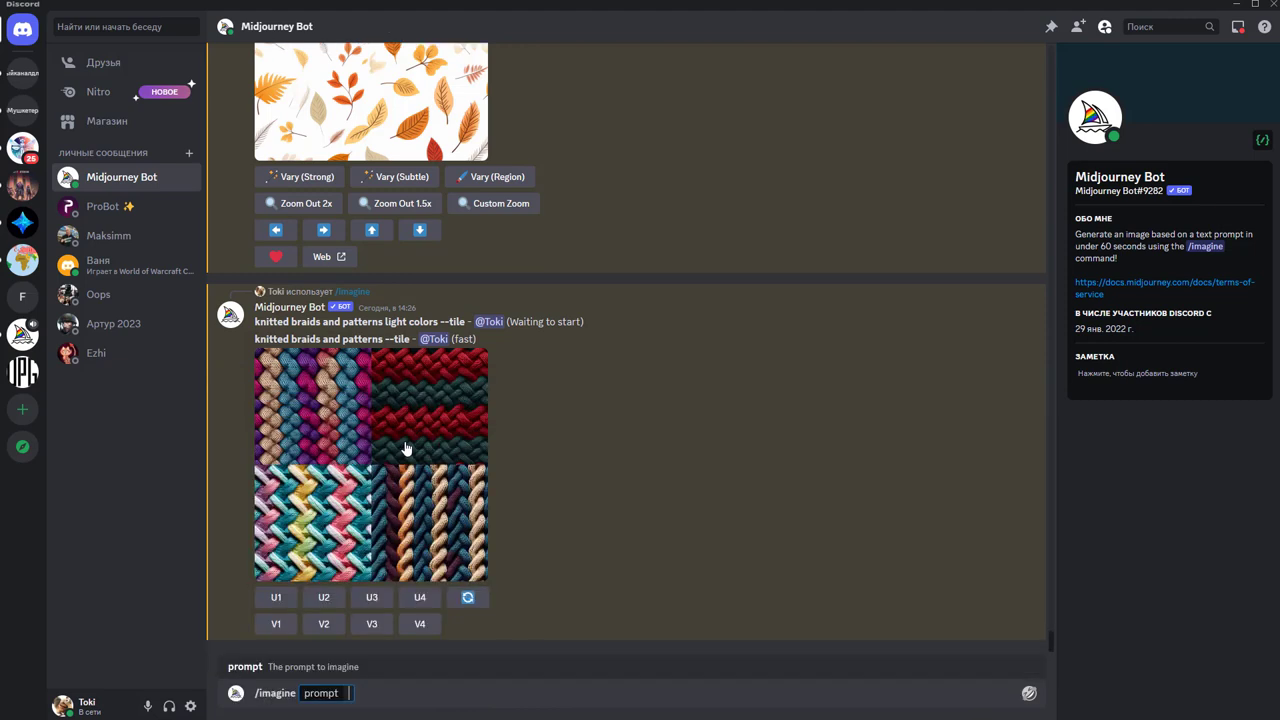
pyautogui.write('knitted braids and patterns')
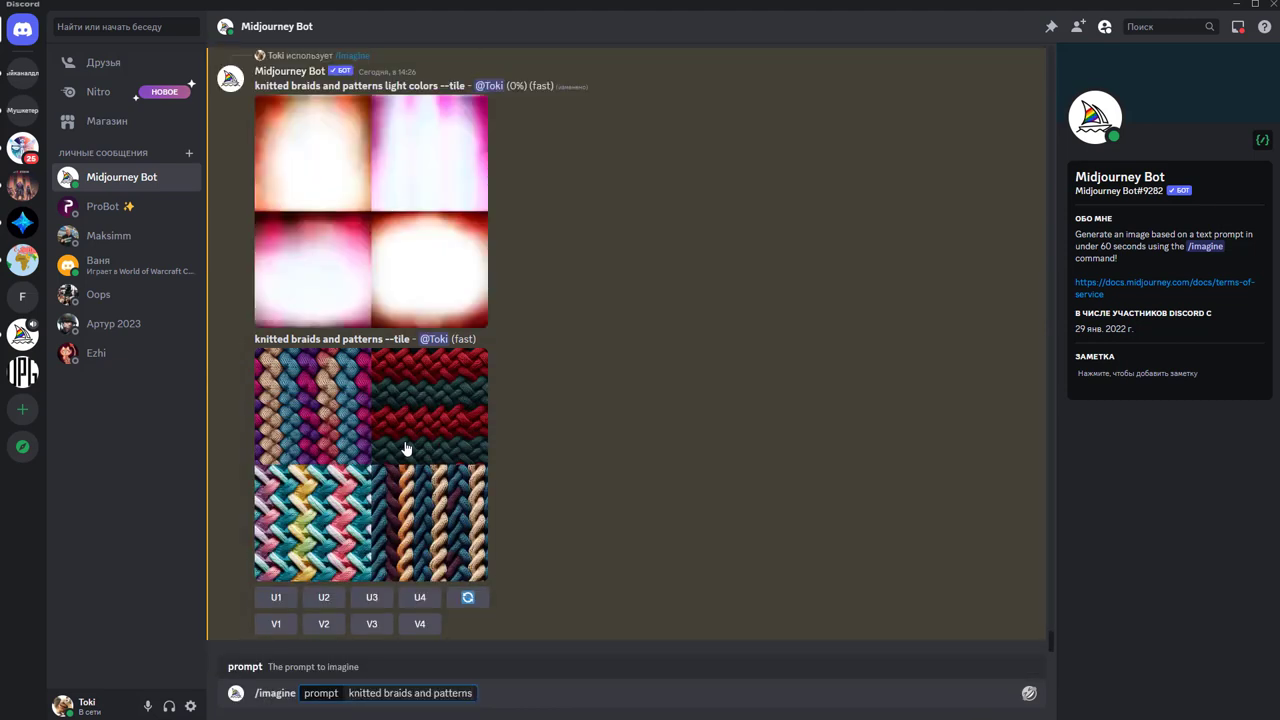
pyautogui.write(' li')
pyautogui.write('ght')
pyautogui.write(' c')
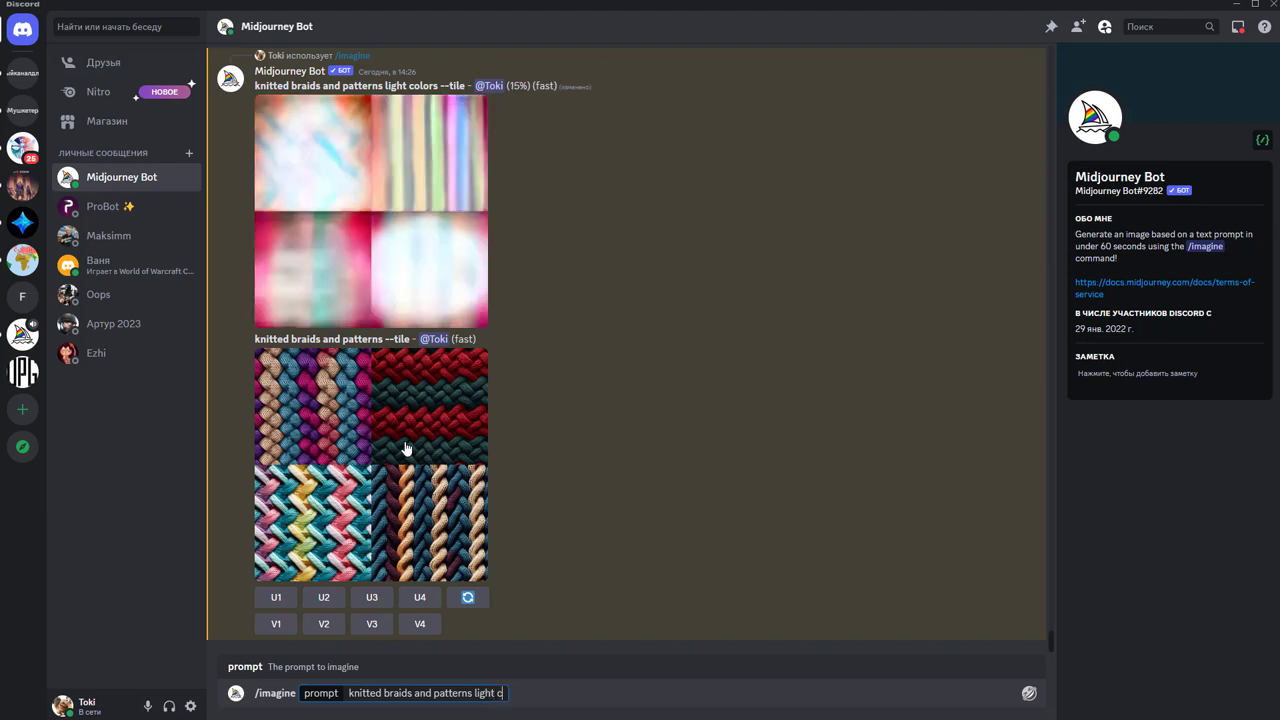
pyautogui.write('olor')
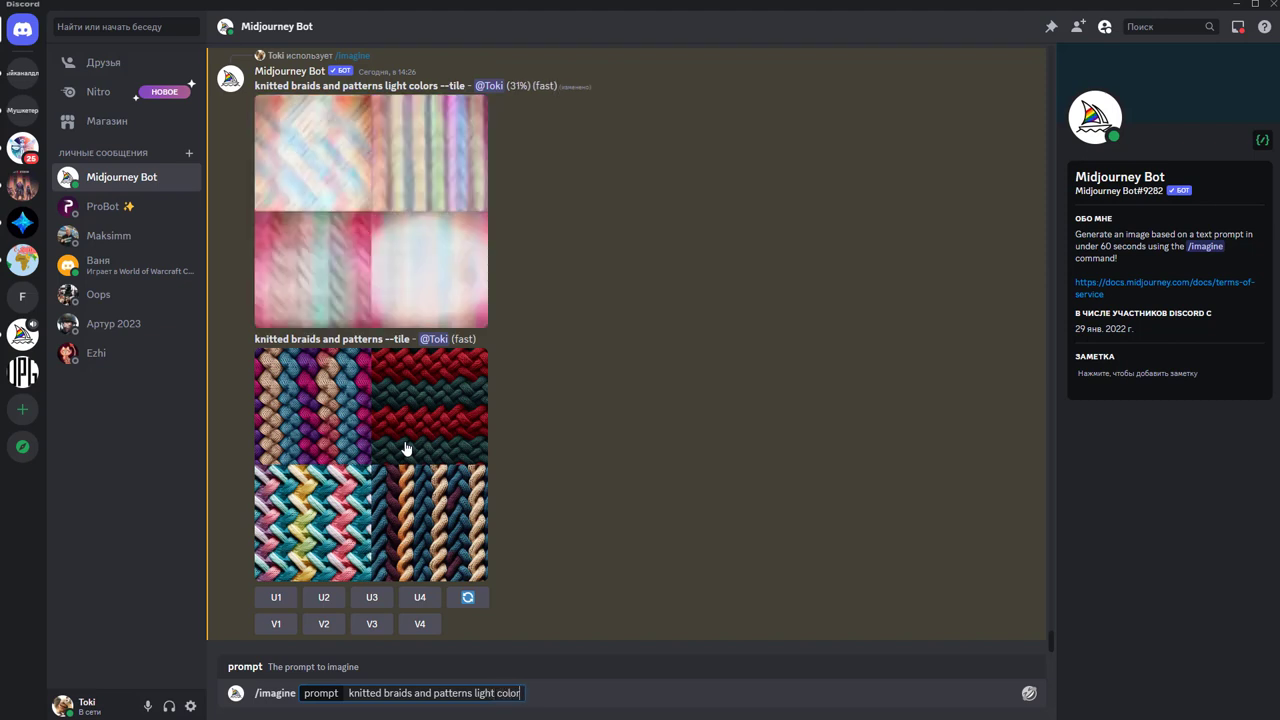
pyautogui.write('s beige ')
pyautogui.write('--t')
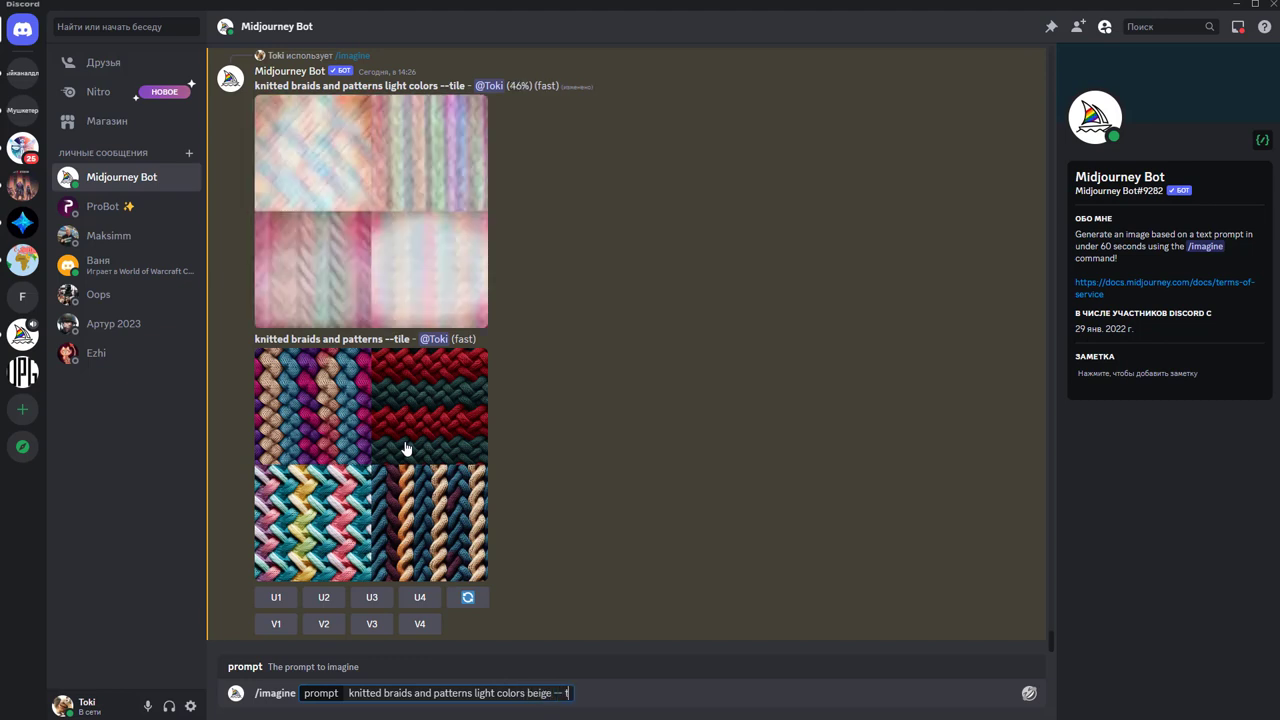
pyautogui.write('ile')
pyautogui.press('Return')
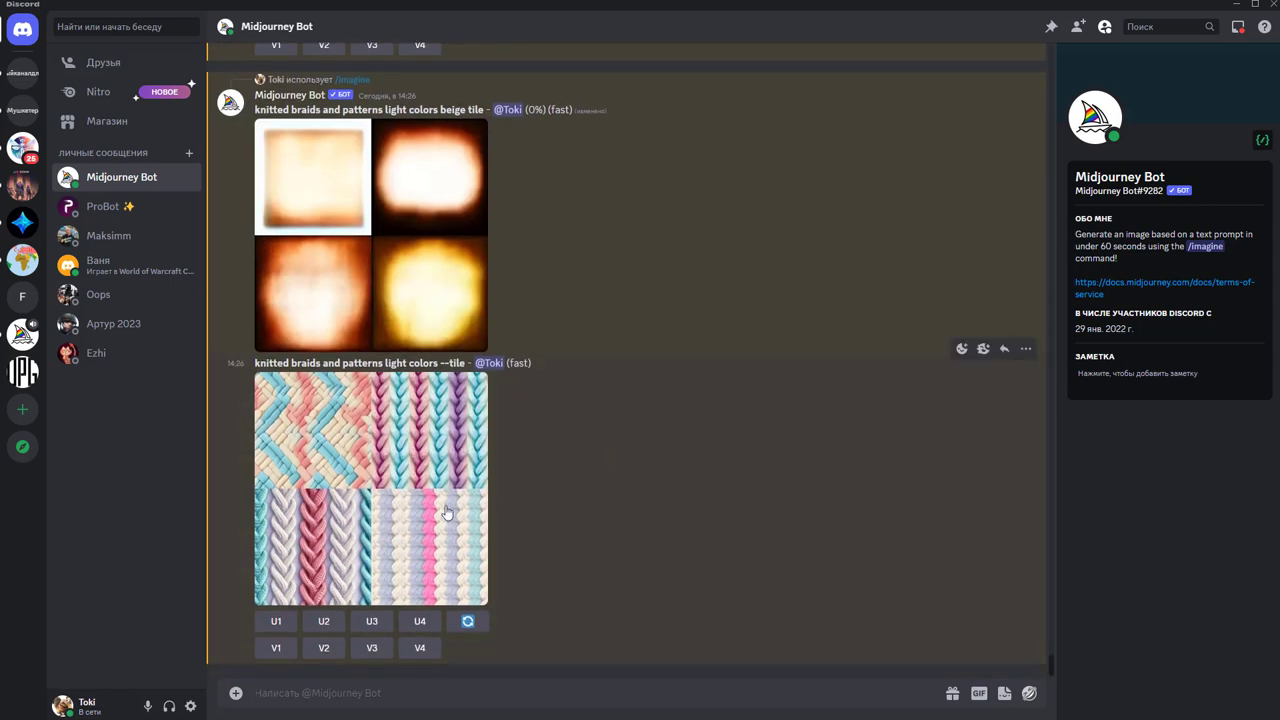
# Preview the finished pastel and beige knit tile grids
pyautogui.click(446, 512)
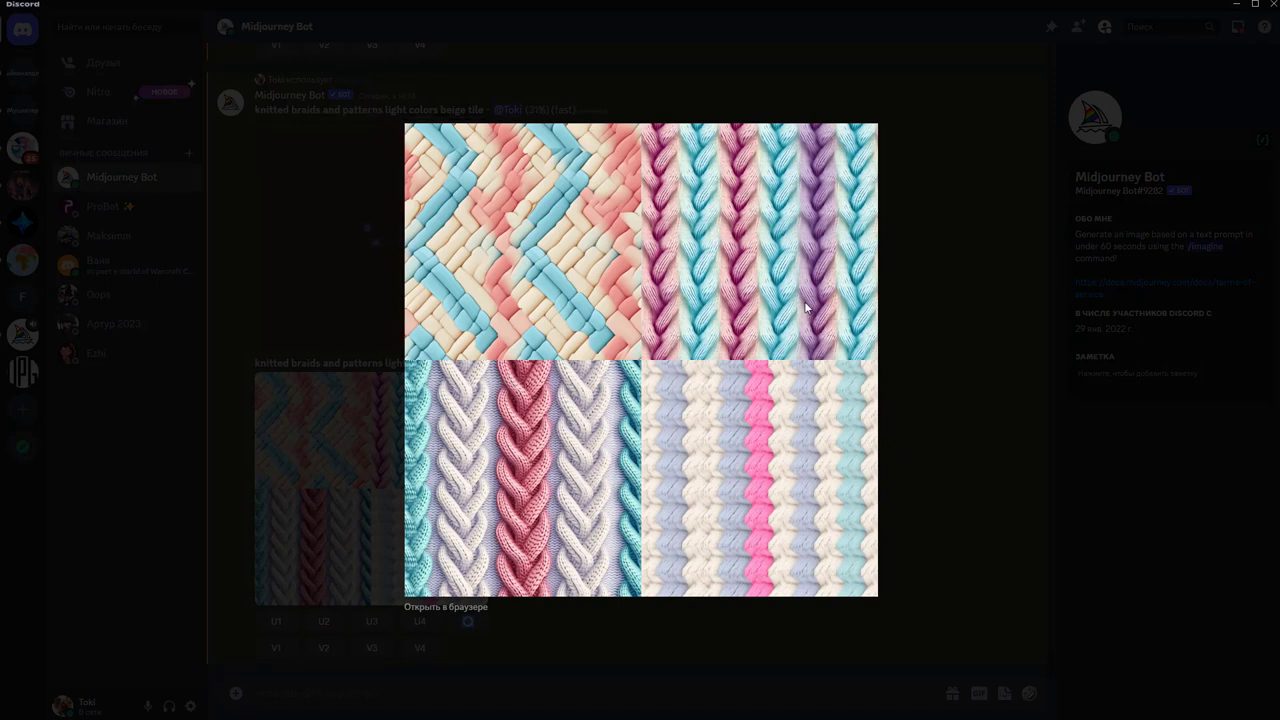
pyautogui.click(888, 372)
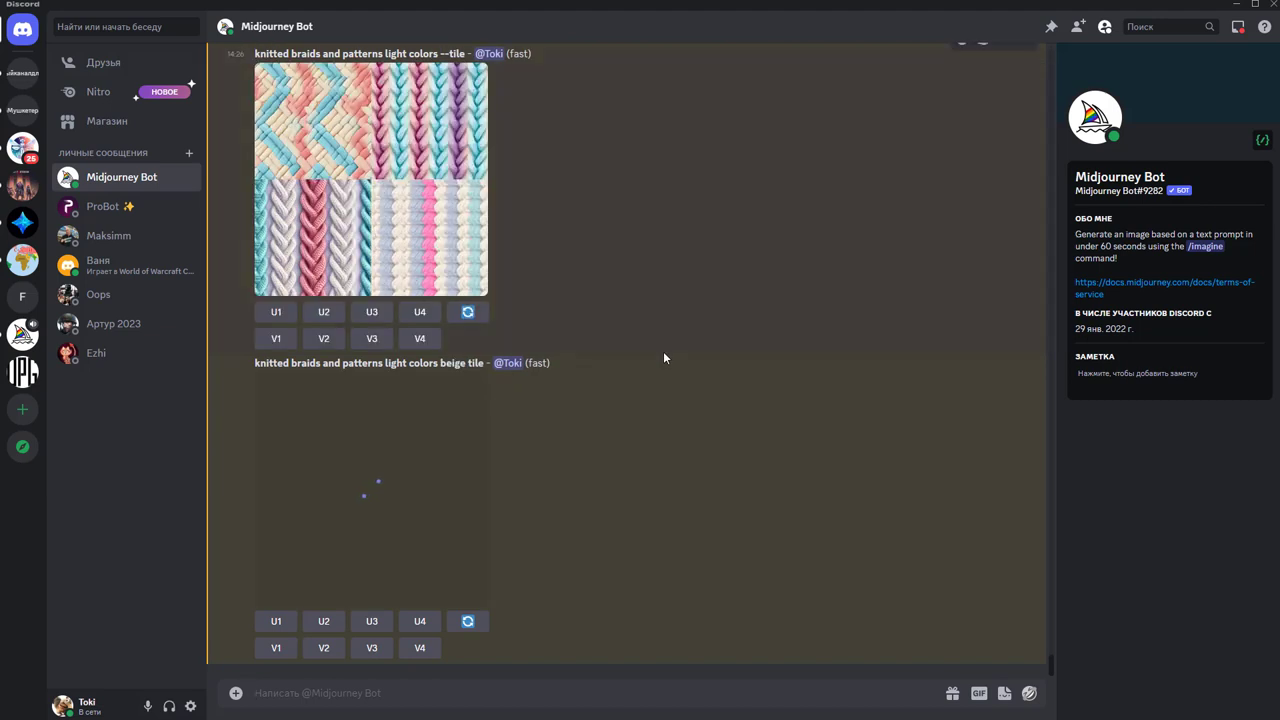
pyautogui.click(476, 547)
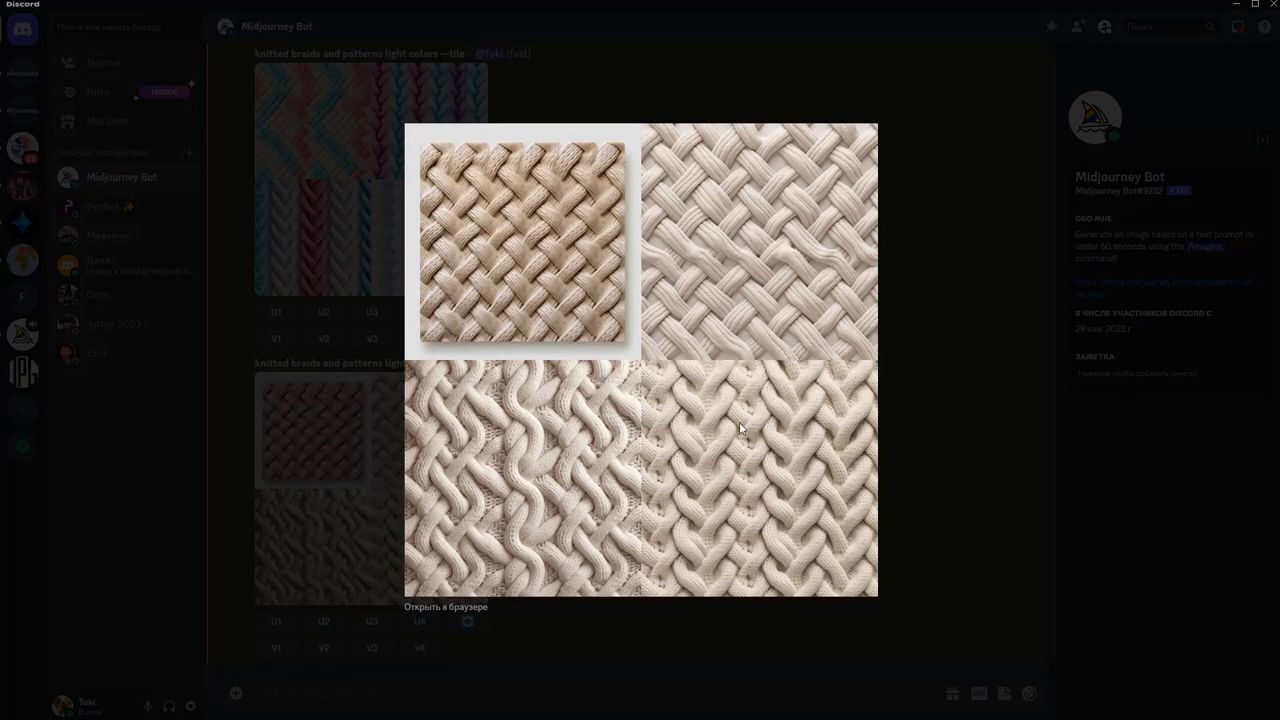
pyautogui.click(702, 618)
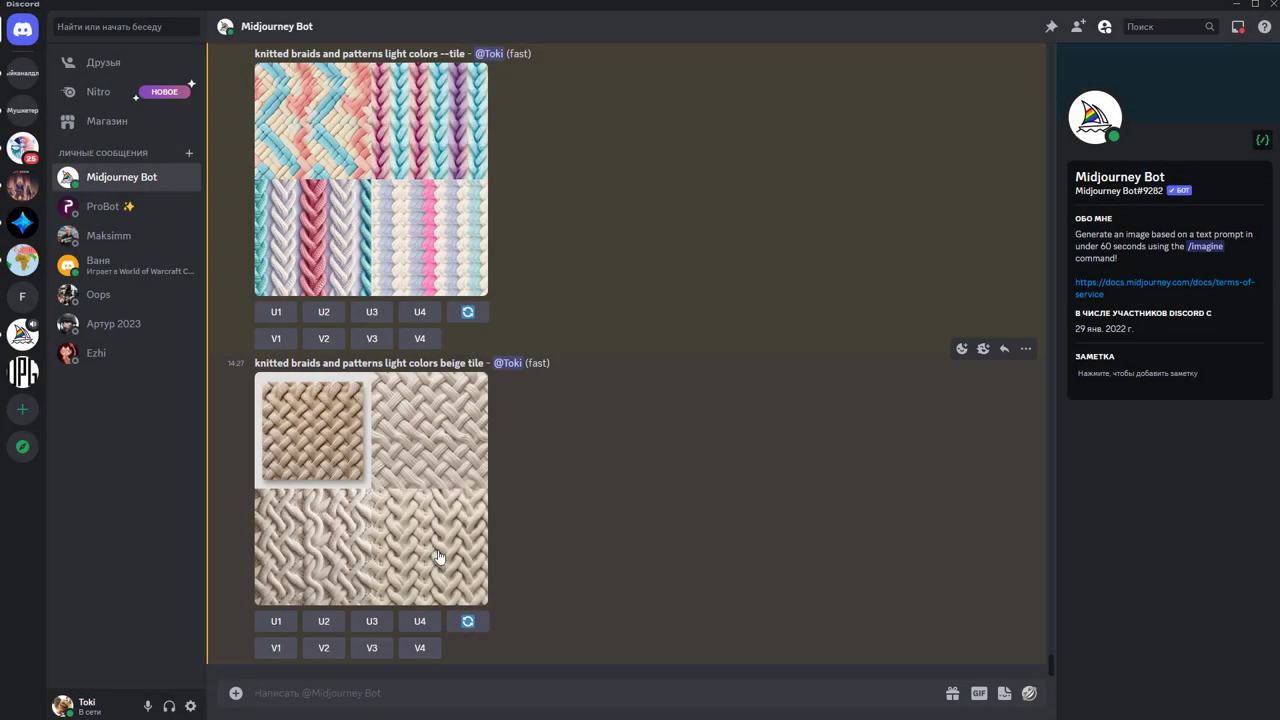
# Upscale beige tiles 4 and 3, then copy the upscaled cream knit image
pyautogui.click(423, 624)
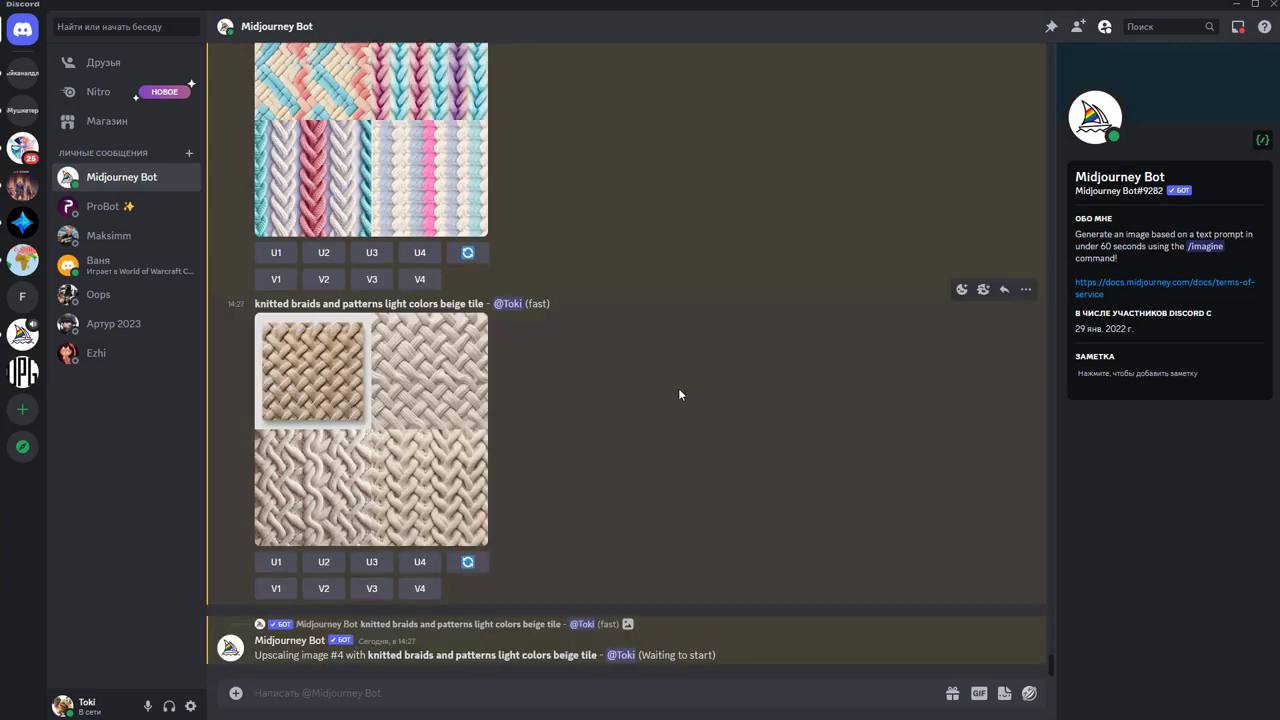
pyautogui.click(357, 570)
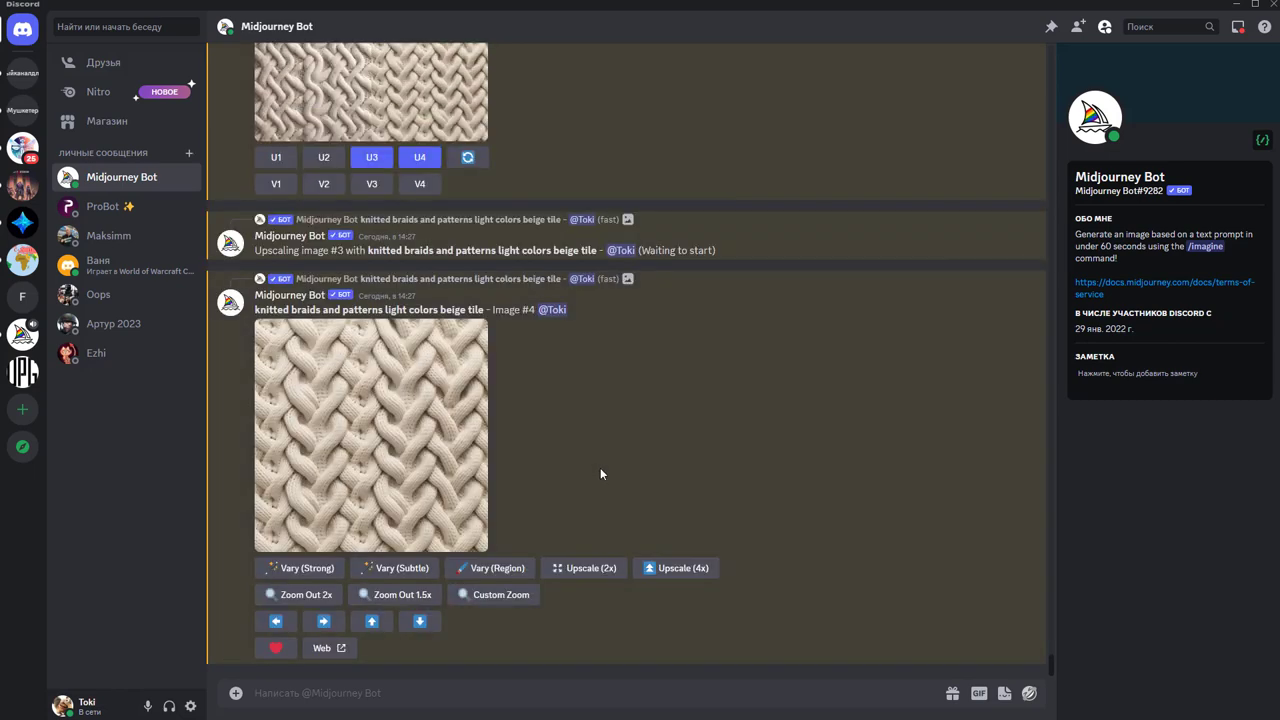
pyautogui.click(410, 435)
pyautogui.rightClick(688, 343)
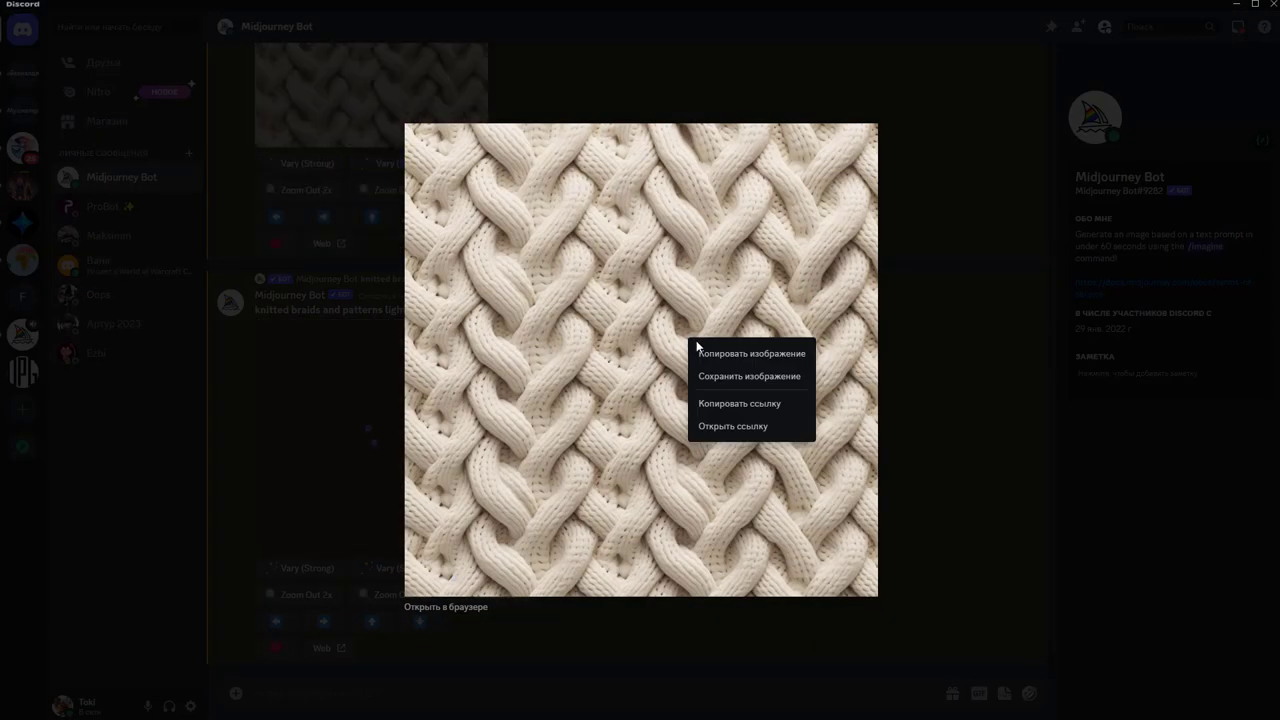
pyautogui.click(716, 364)
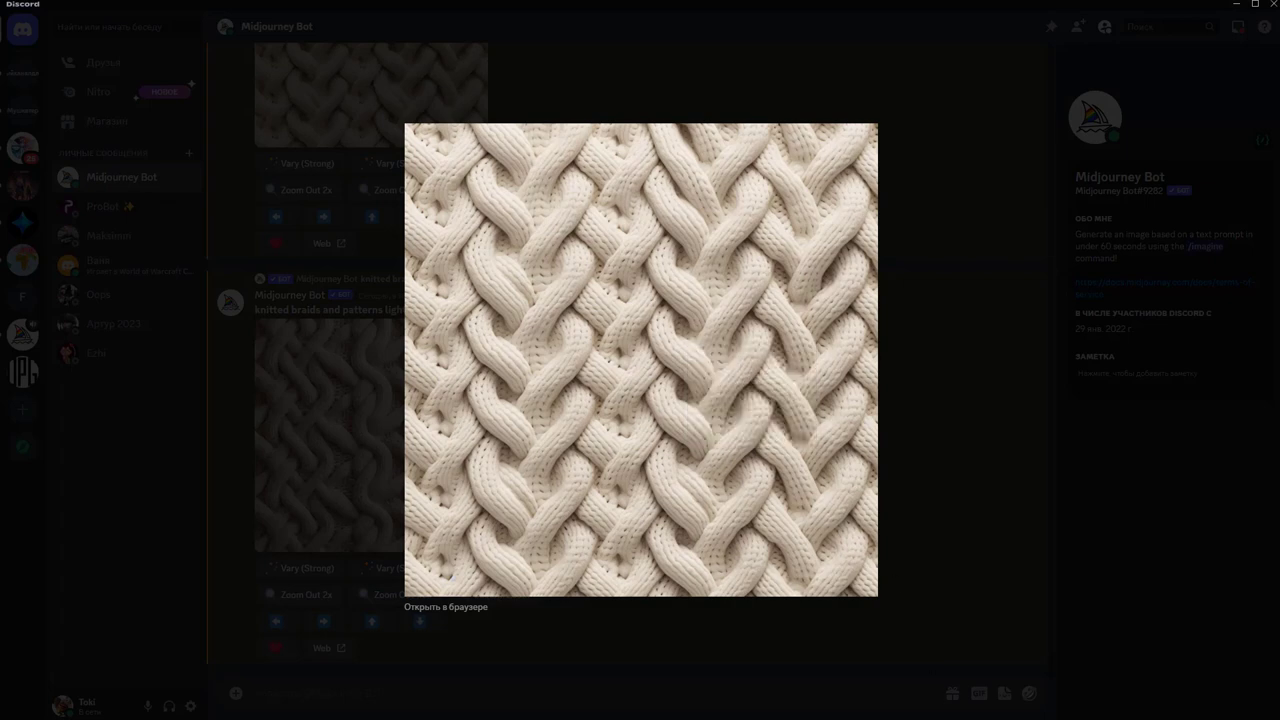
# In Illustrator, move the two leaf pattern tiles left off the artboard
pyautogui.hotkey('alt', 'Tab')
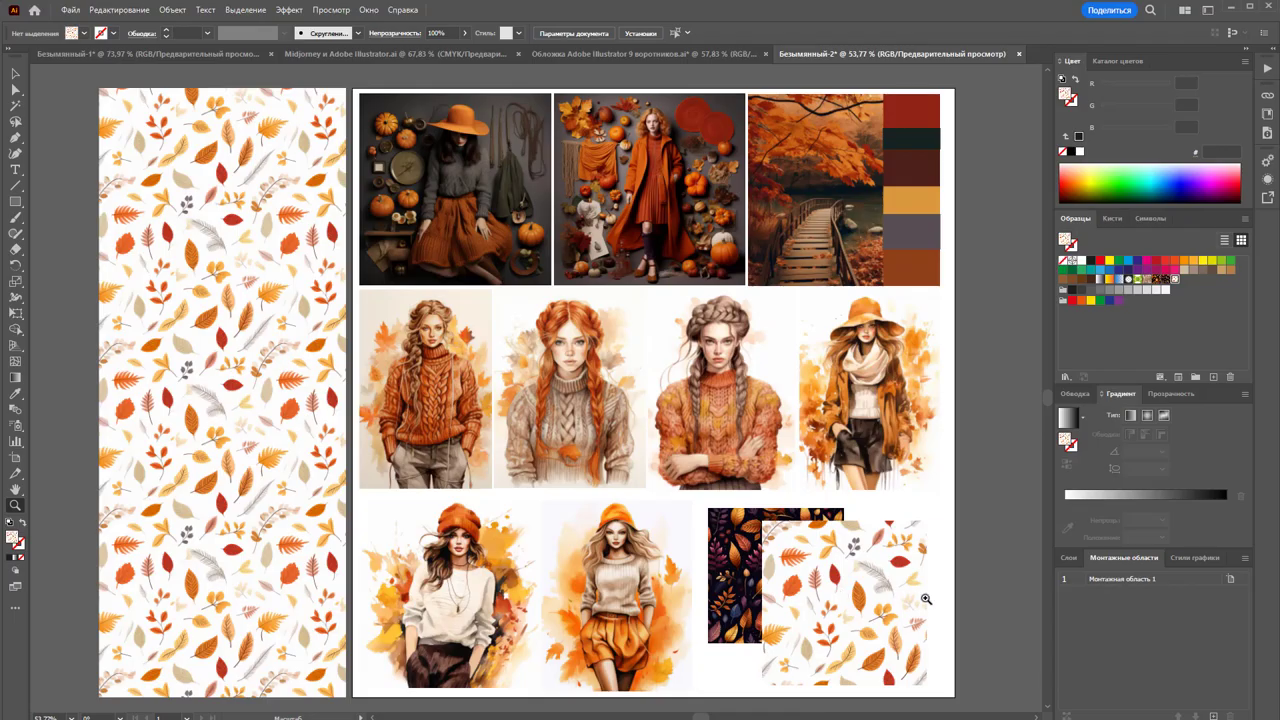
pyautogui.scroll(-1, 702, 520)
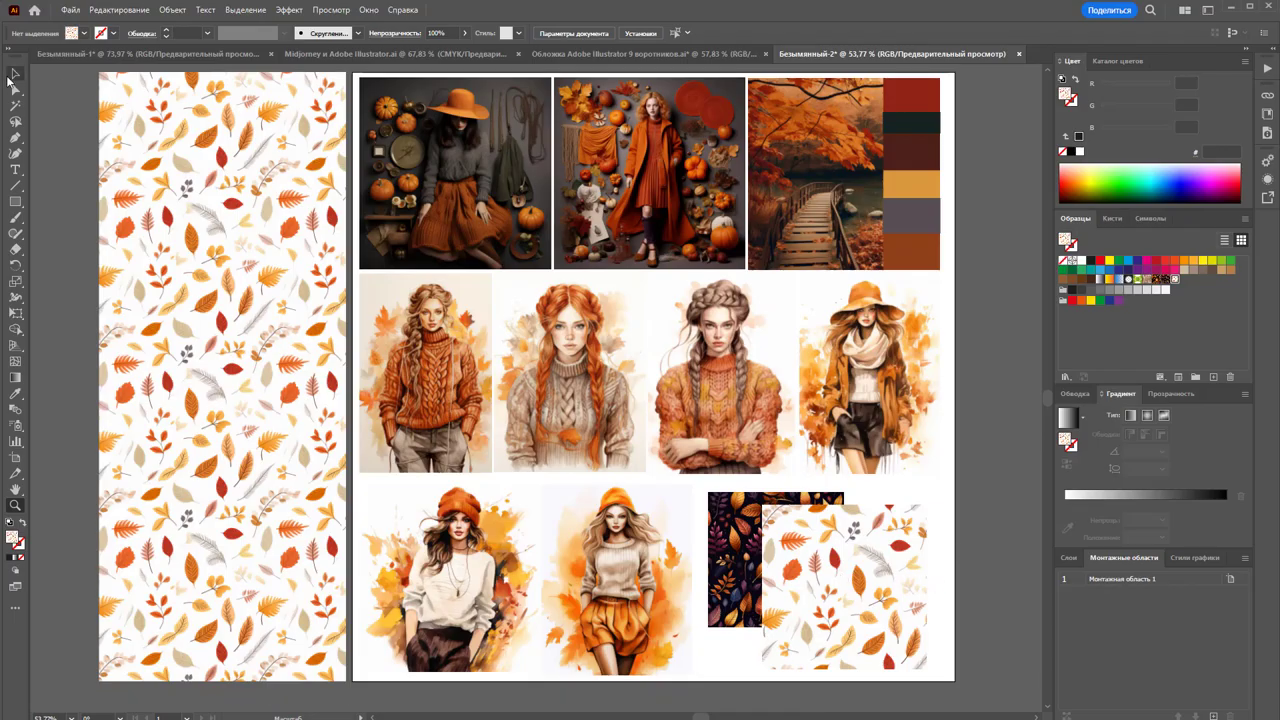
pyautogui.click(14, 75)
pyautogui.moveTo(826, 602); pyautogui.dragTo(122, 627)
pyautogui.click(808, 597)
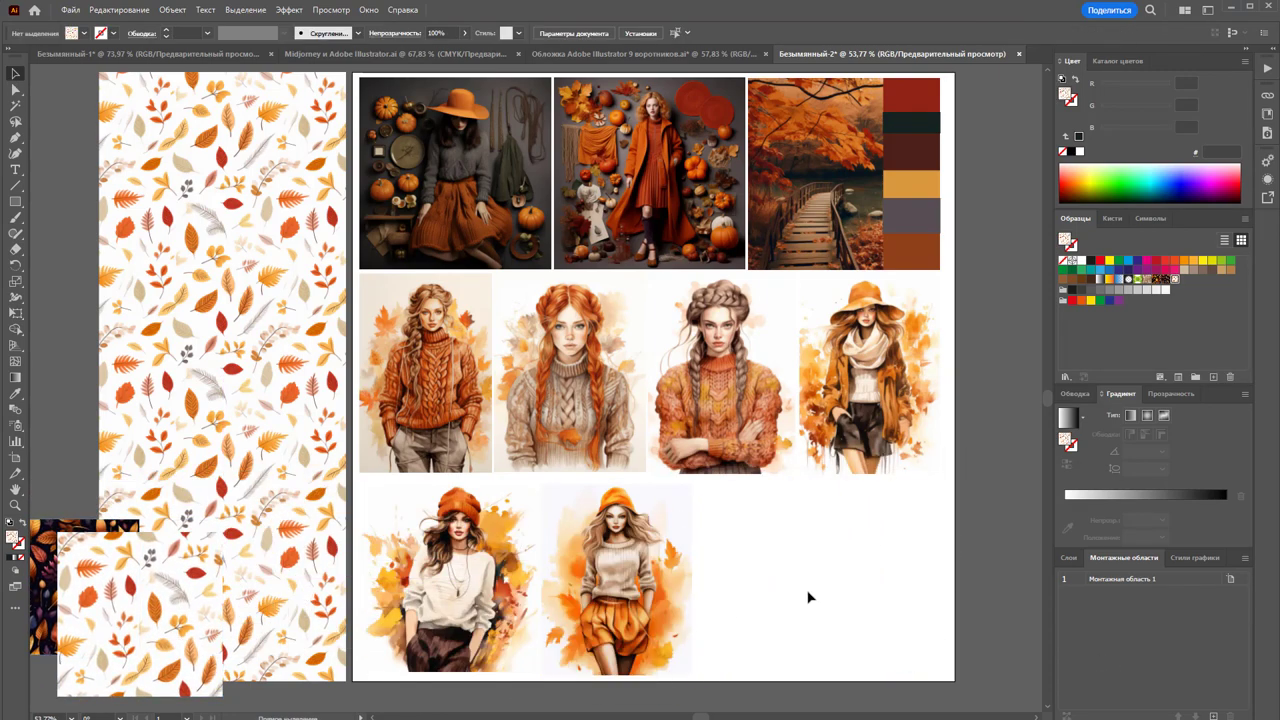
# Paste the cream knit tile, scale it to about 91 mm, and place it beside the second girl
pyautogui.hotkey('ctrl', 'v')
pyautogui.moveTo(677, 449); pyautogui.dragTo(810, 480)
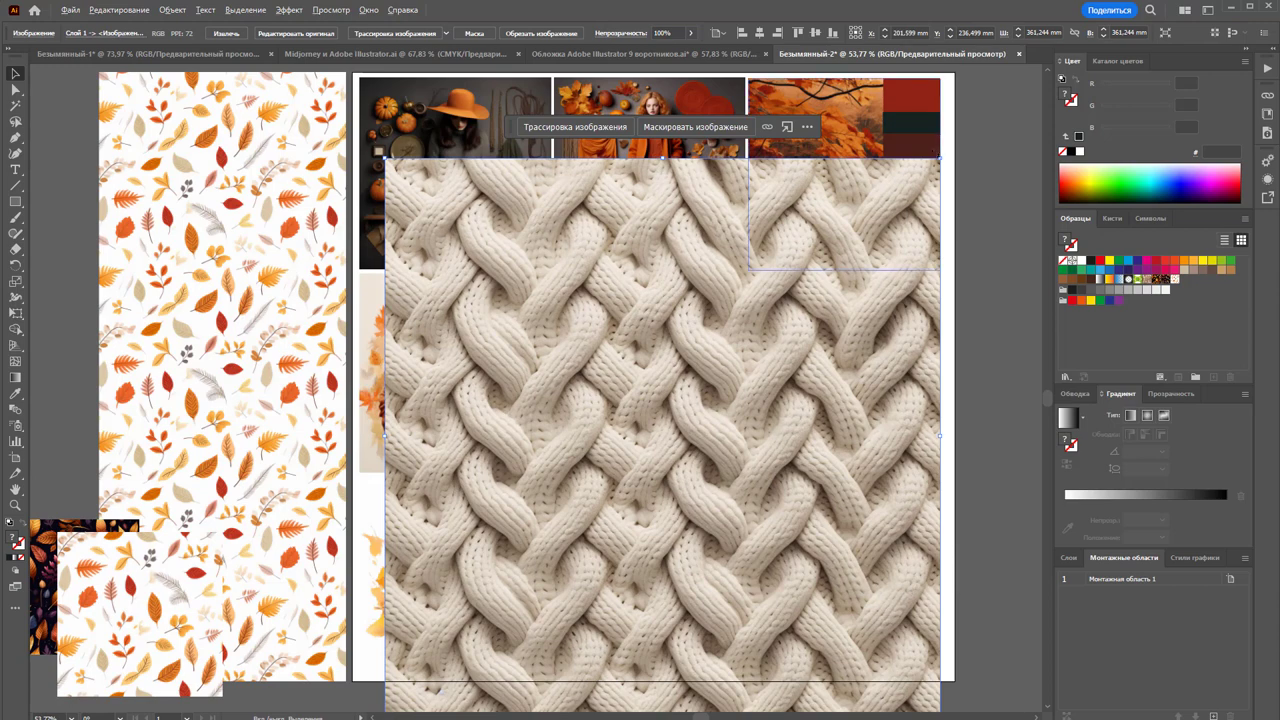
pyautogui.moveTo(939, 158); pyautogui.dragTo(733, 366)
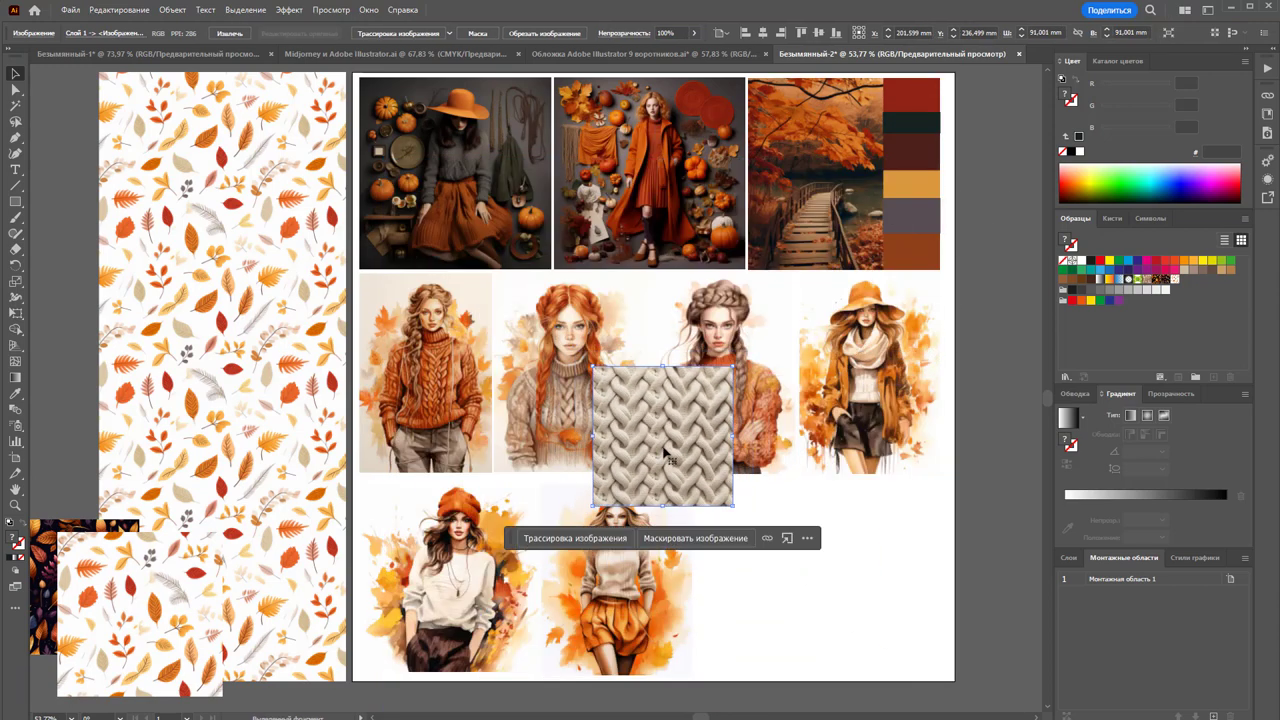
pyautogui.moveTo(667, 455); pyautogui.dragTo(867, 614)
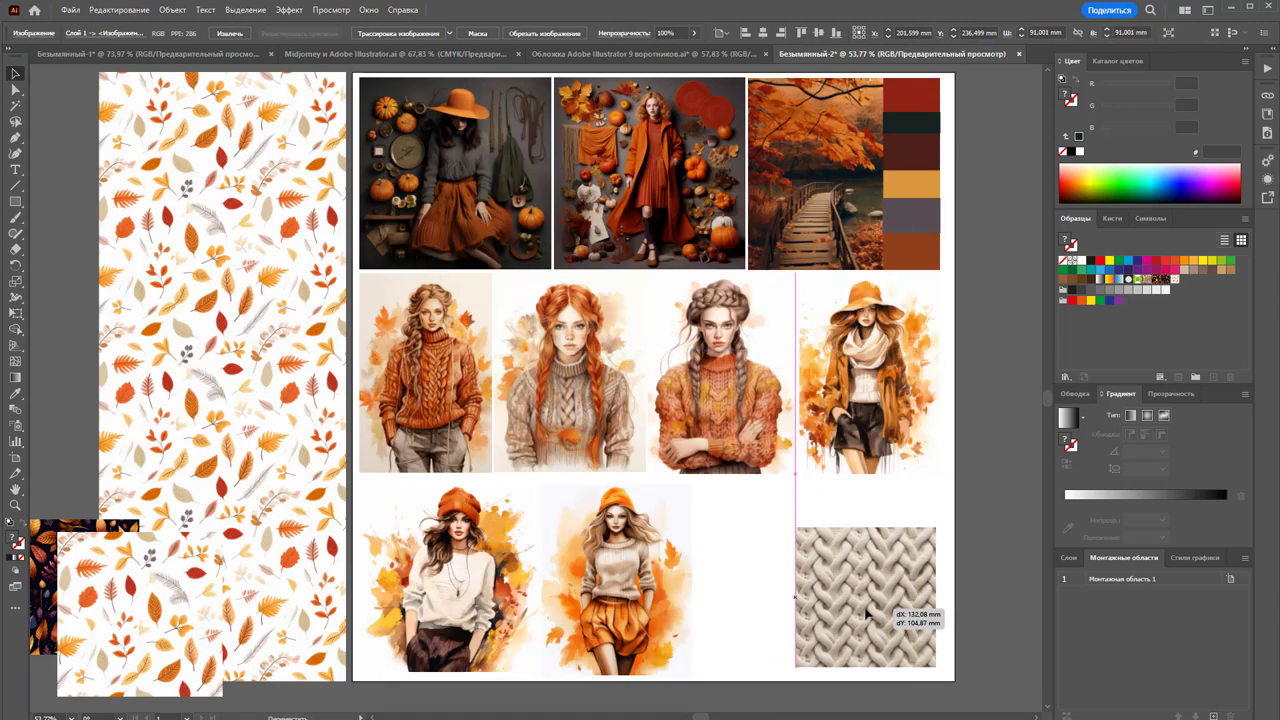
pyautogui.click(958, 576)
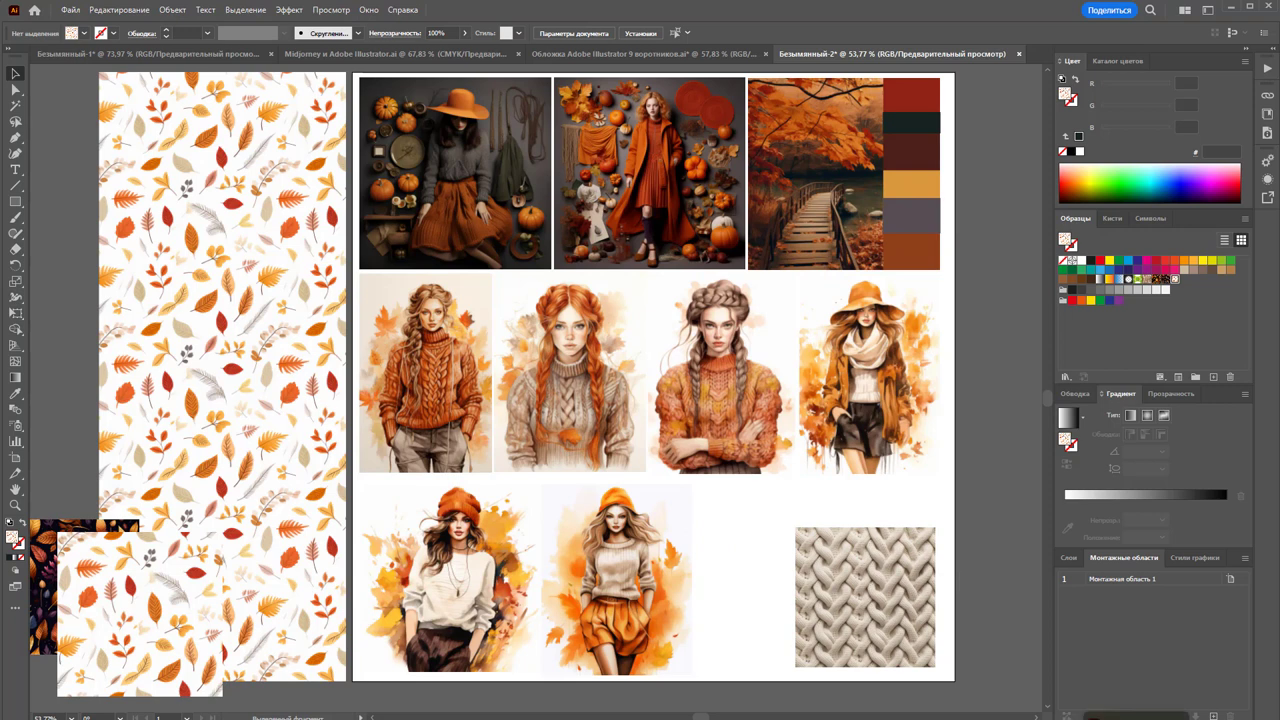
pyautogui.moveTo(893, 600); pyautogui.dragTo(795, 556)
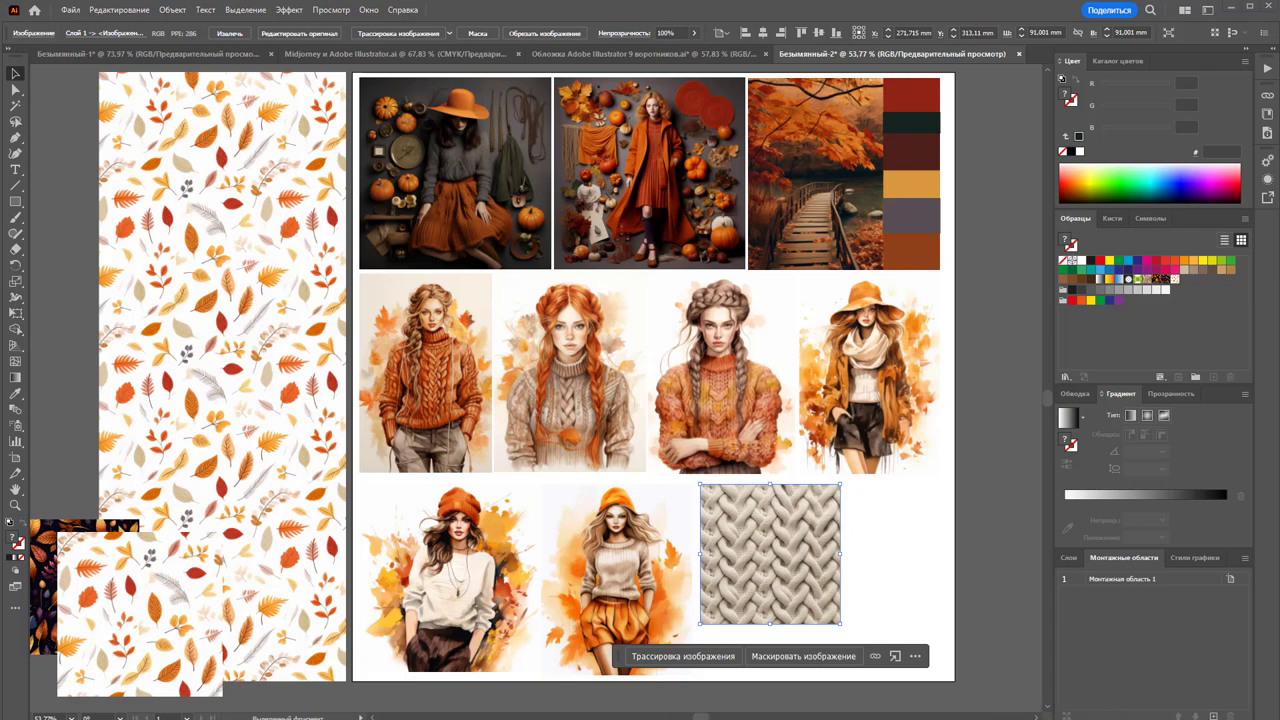
pyautogui.hotkey('alt', 'Tab')
pyautogui.click(914, 526)
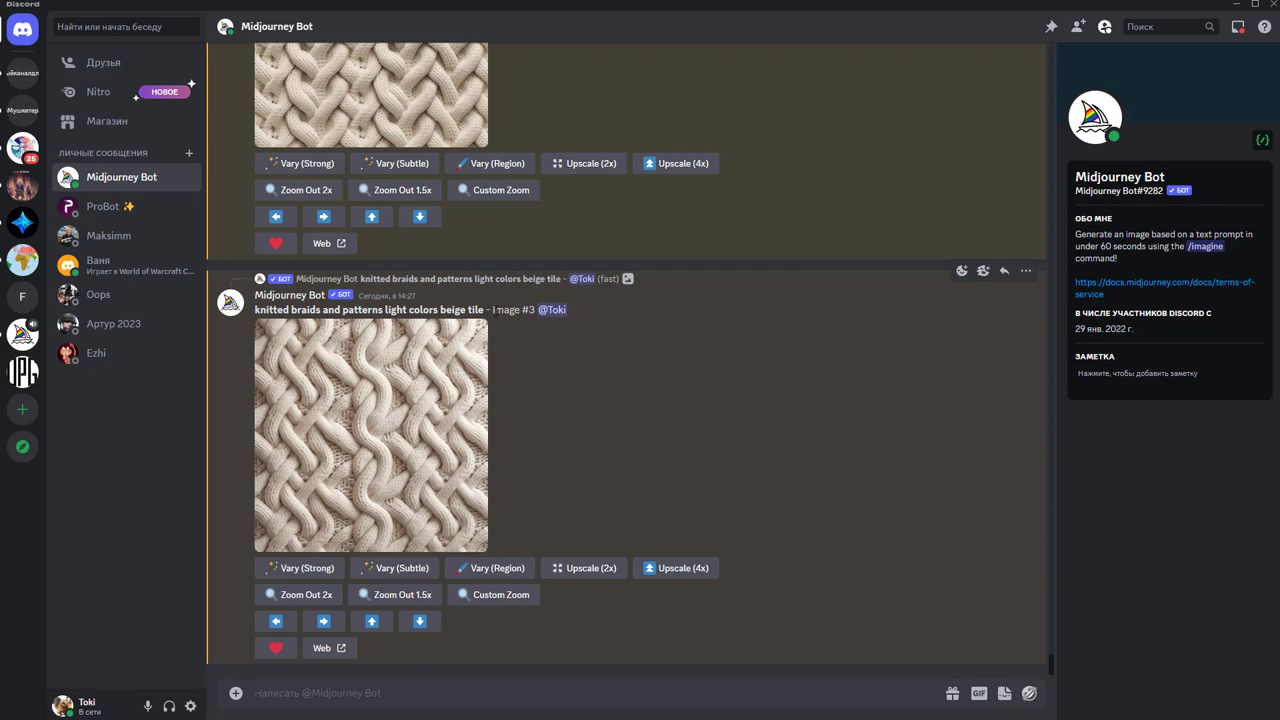
# Reuse the beige prompt to send 'knitted braids and patterns light colors orange --tile'
pyautogui.scroll(5, 579, 350)
pyautogui.scroll(3, 588, 350)
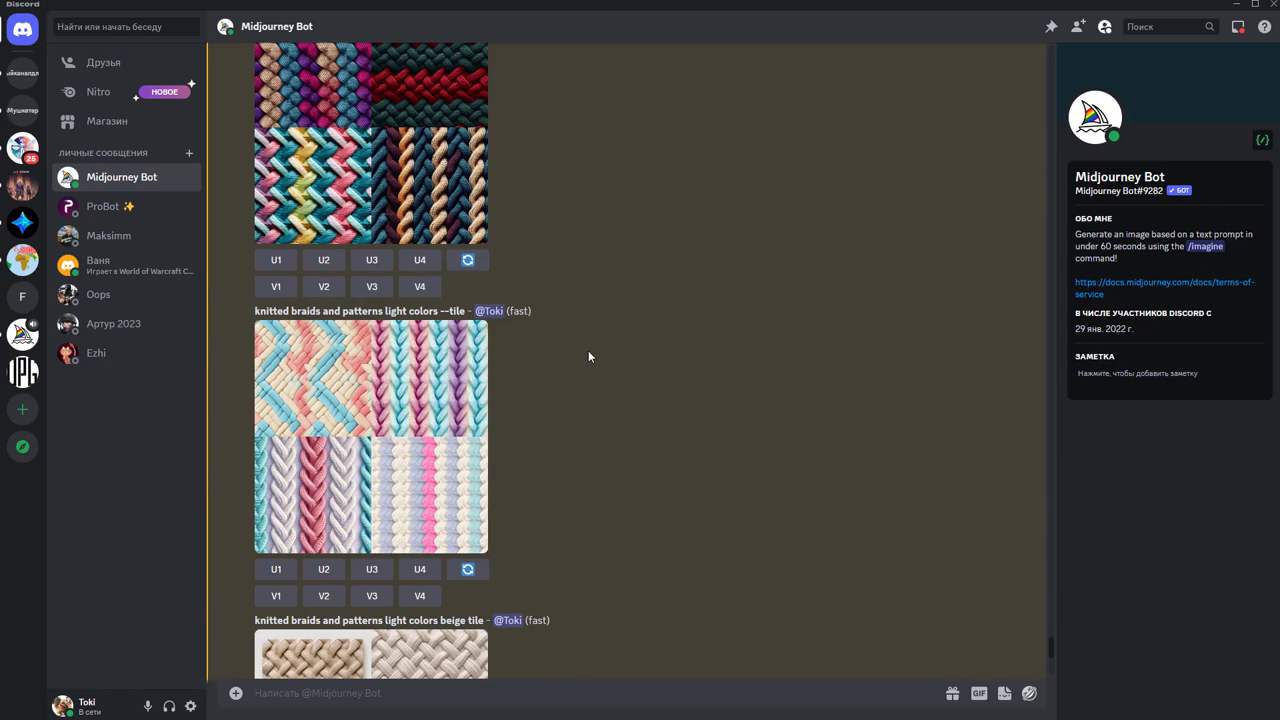
pyautogui.scroll(-3, 553, 388)
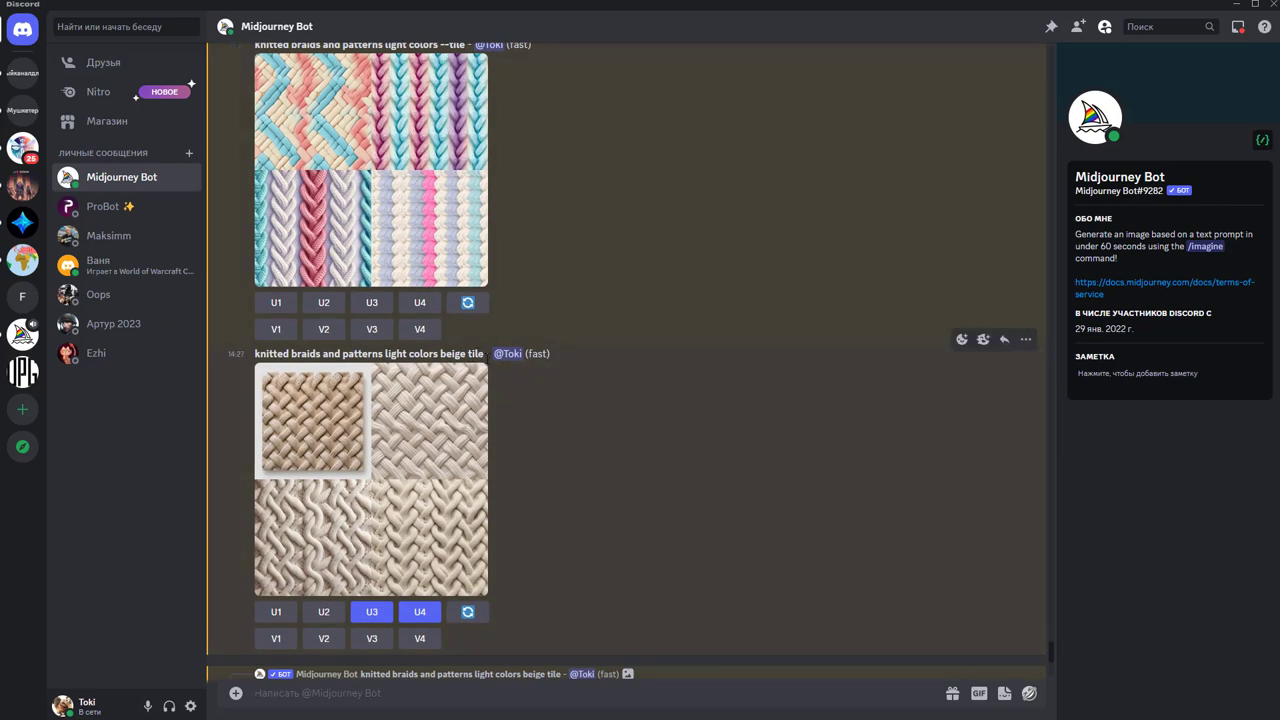
pyautogui.moveTo(486, 354); pyautogui.dragTo(252, 359)
pyautogui.hotkey('ctrl', 'c')
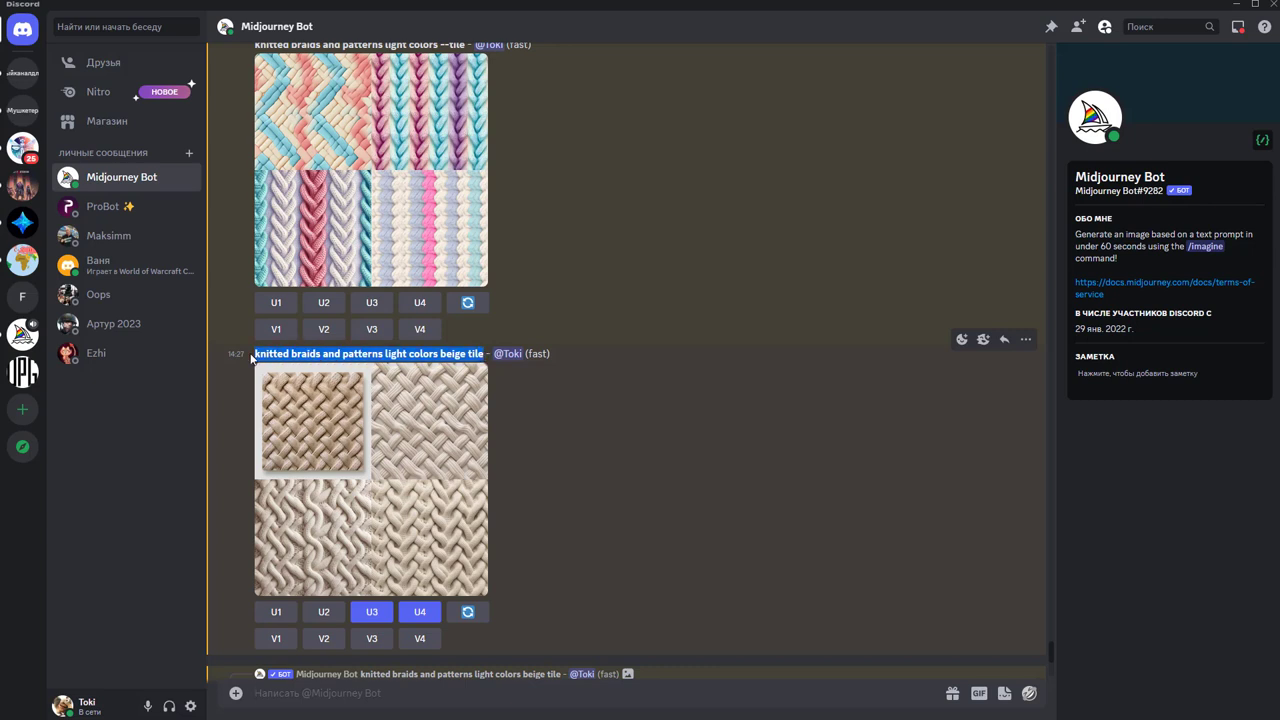
pyautogui.click(333, 697)
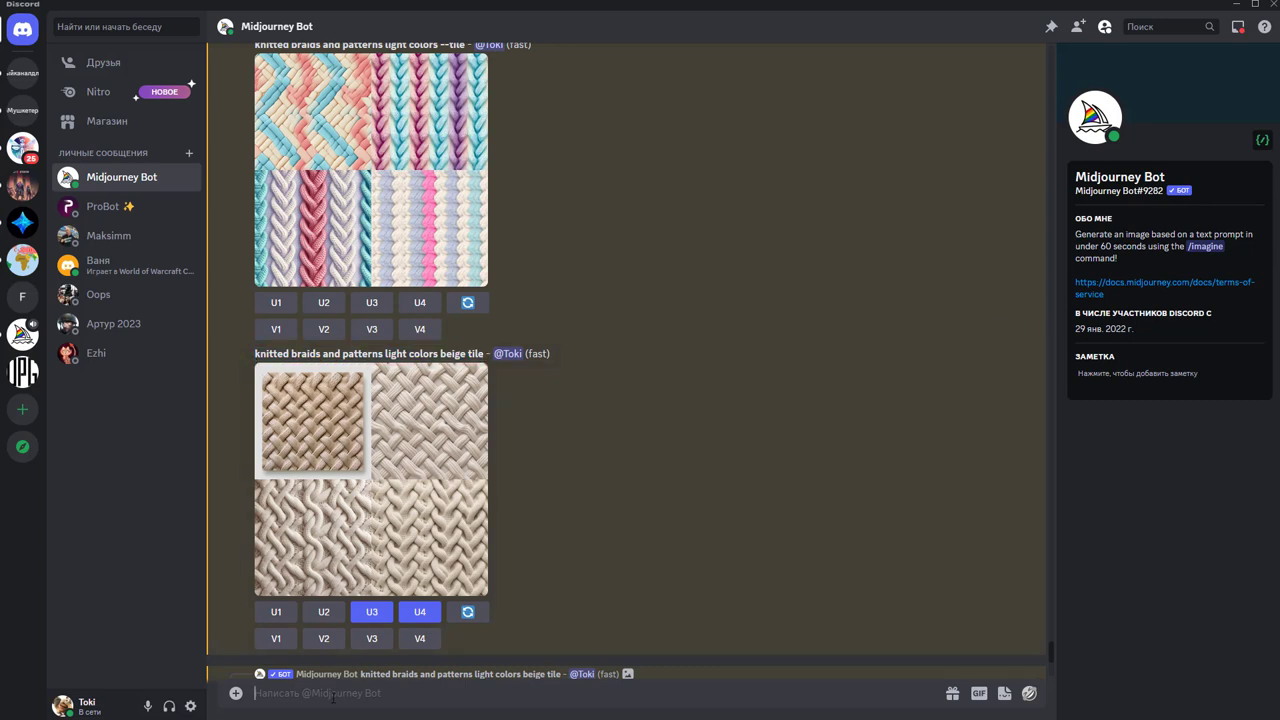
pyautogui.write('/')
pyautogui.click(493, 434)
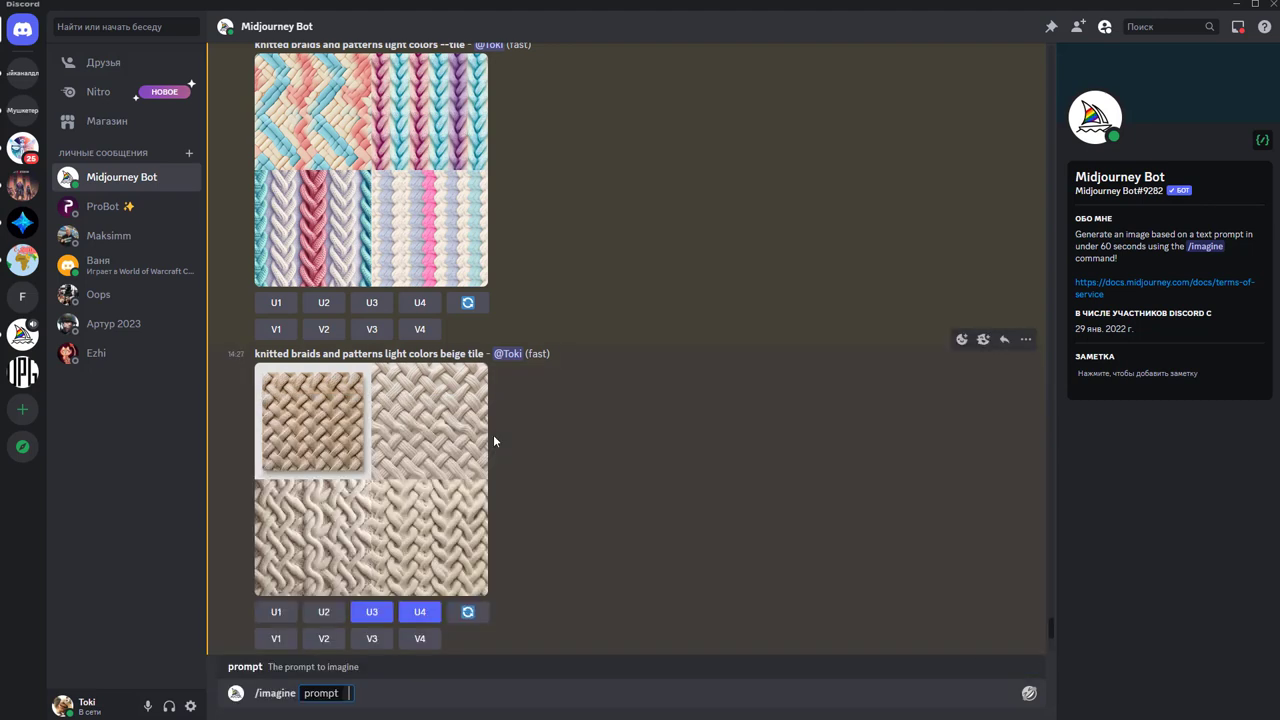
pyautogui.hotkey('ctrl', 'v')
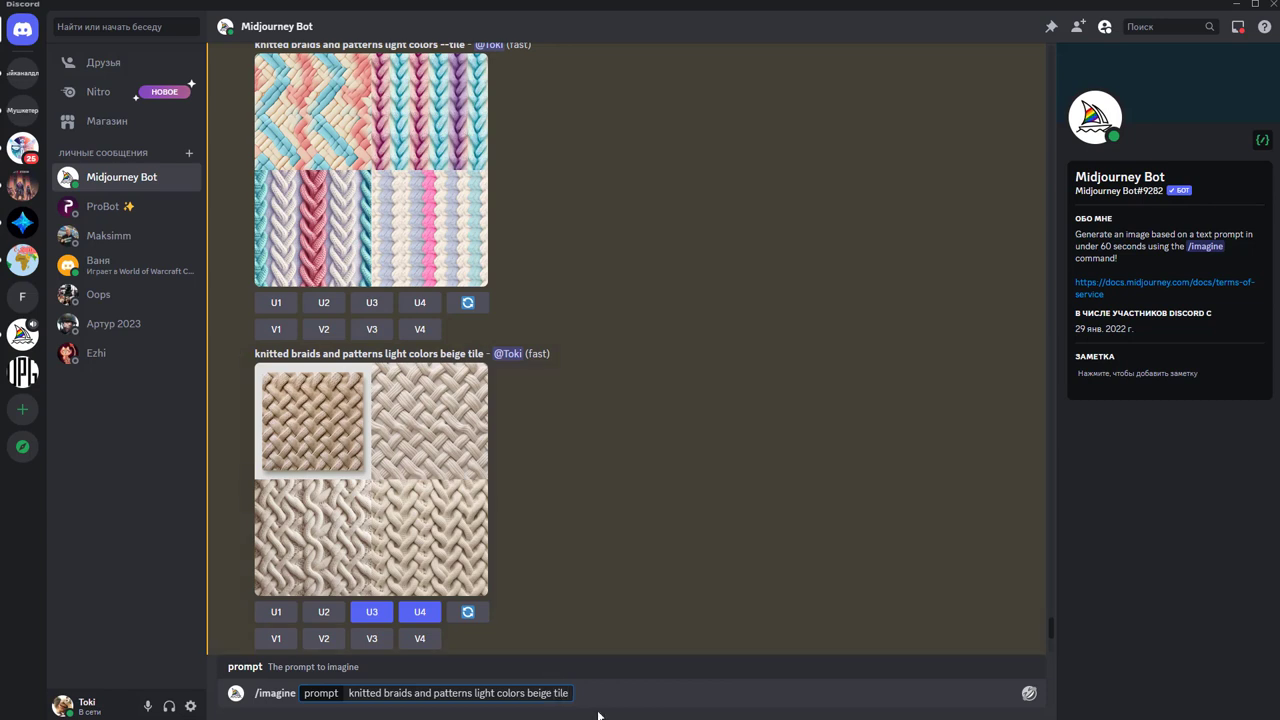
pyautogui.write('--')
pyautogui.moveTo(553, 697); pyautogui.dragTo(527, 697)
pyautogui.write('orange')
pyautogui.press('Return')
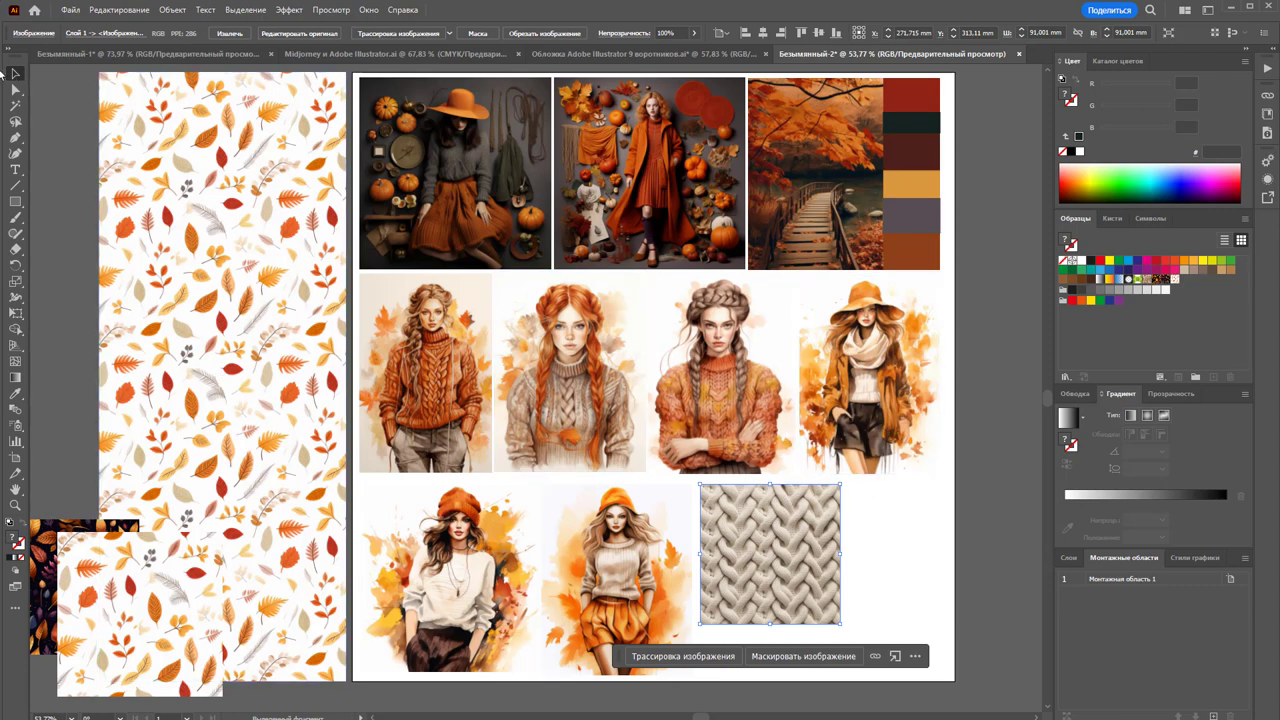
# Deselect the knit image on the moodboard and return to Discord
pyautogui.click(889, 527)
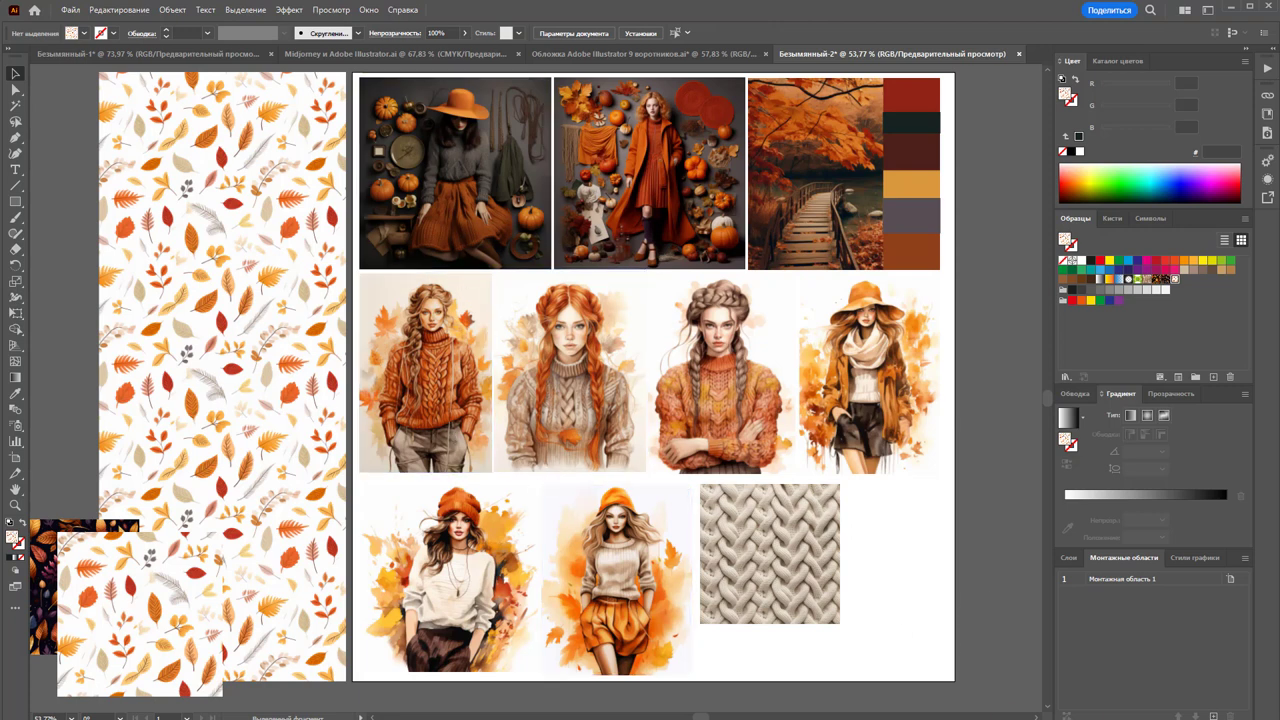
pyautogui.hotkey('alt', 'Tab')
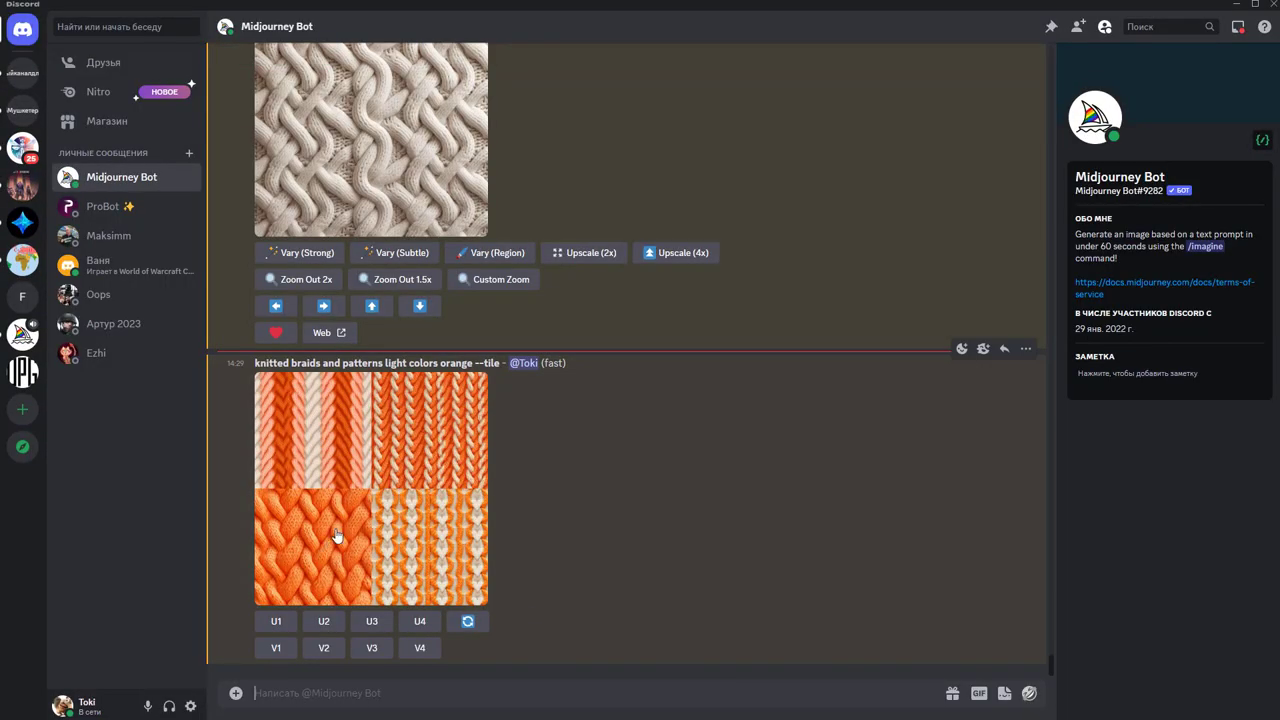
# Preview the orange knit grid and select its prompt text
pyautogui.click(337, 537)
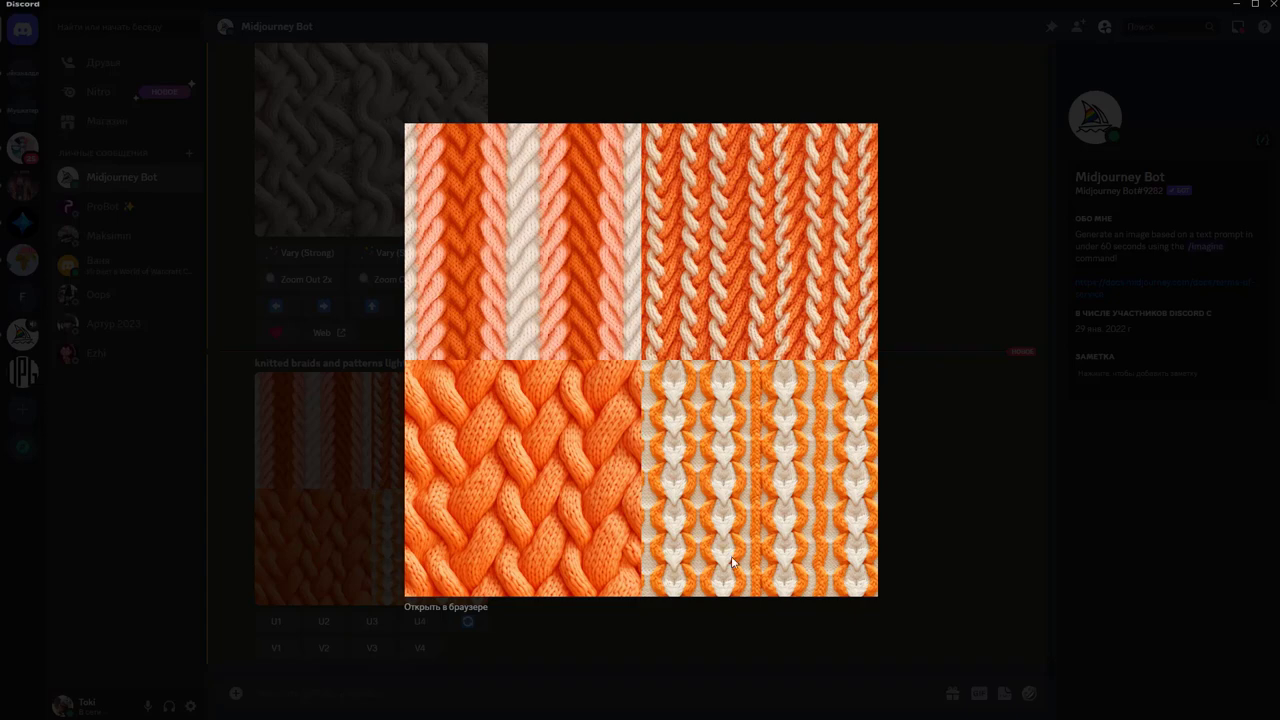
pyautogui.click(718, 637)
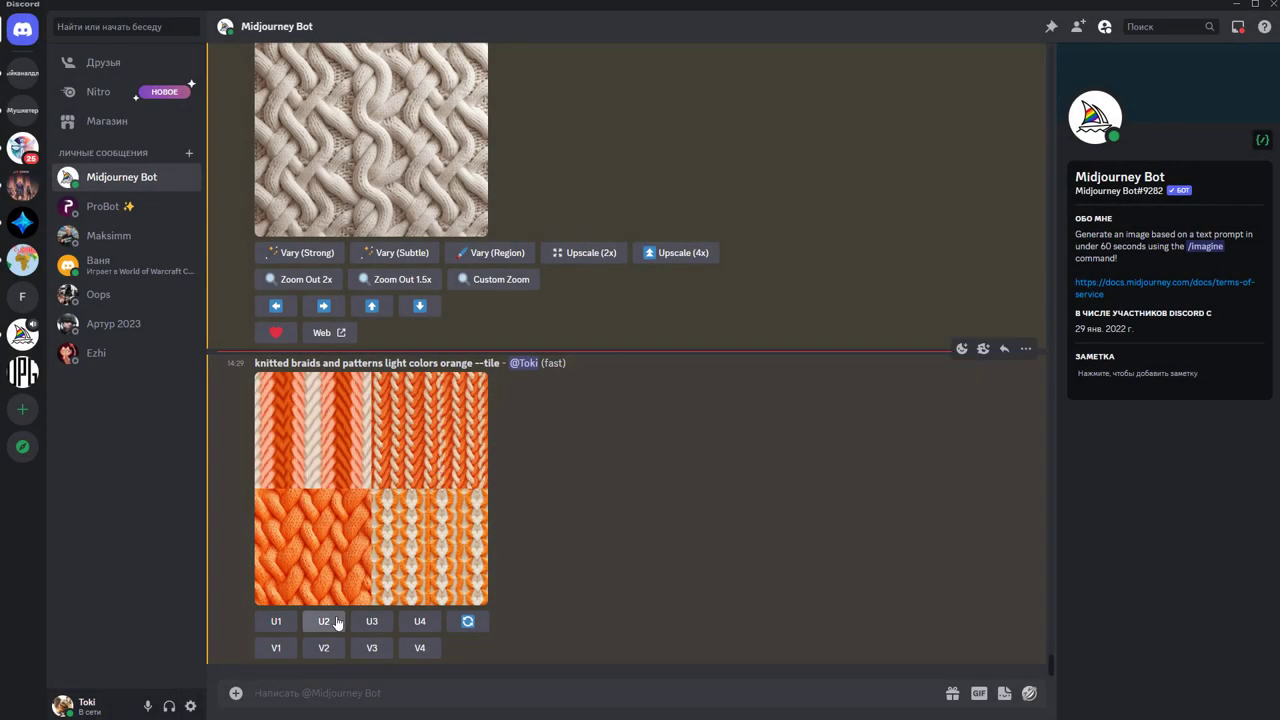
pyautogui.moveTo(472, 363); pyautogui.dragTo(254, 367)
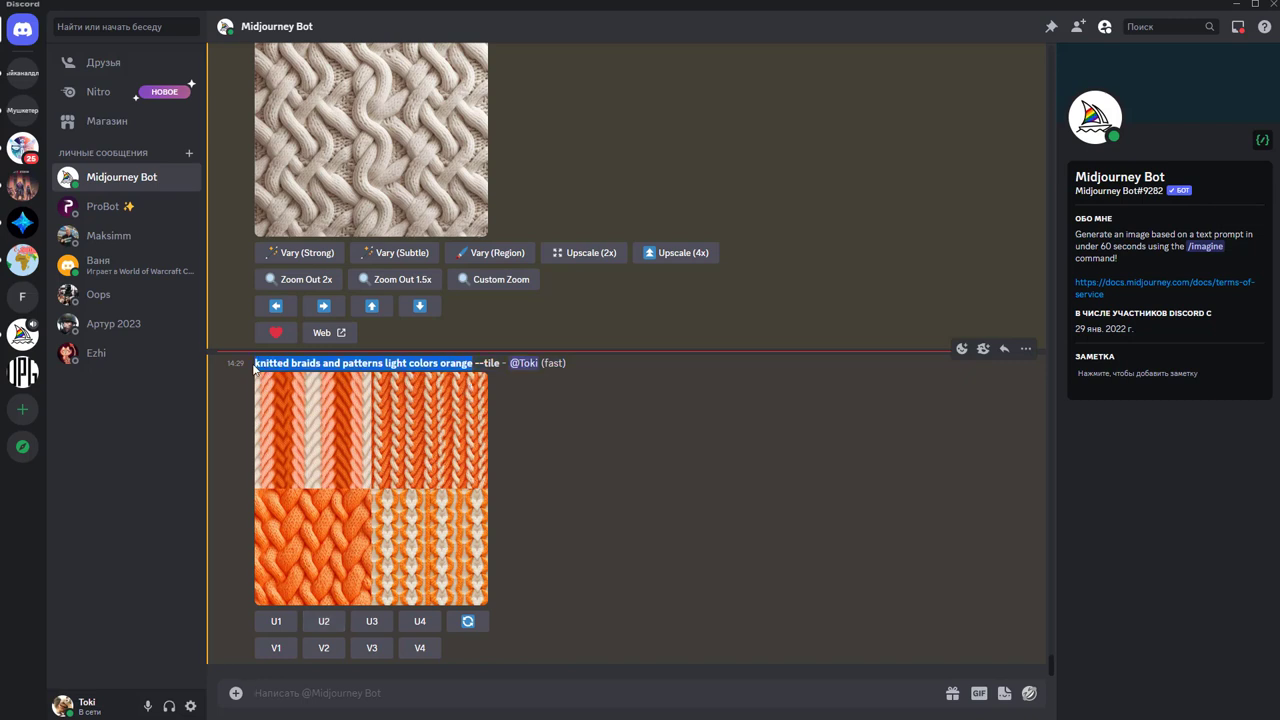
# Send the /imagine prompt 'knitted braids and patterns light colors dark beige --tile'
pyautogui.click(368, 692)
pyautogui.write('/')
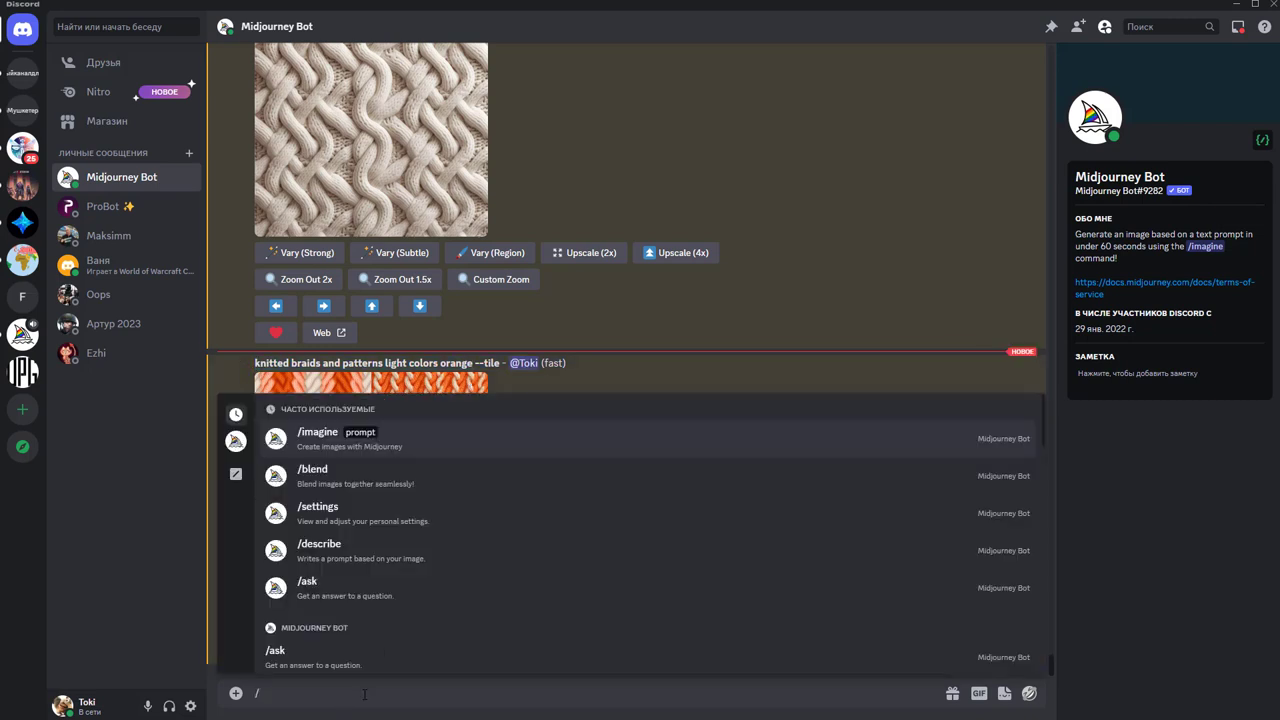
pyautogui.click(461, 438)
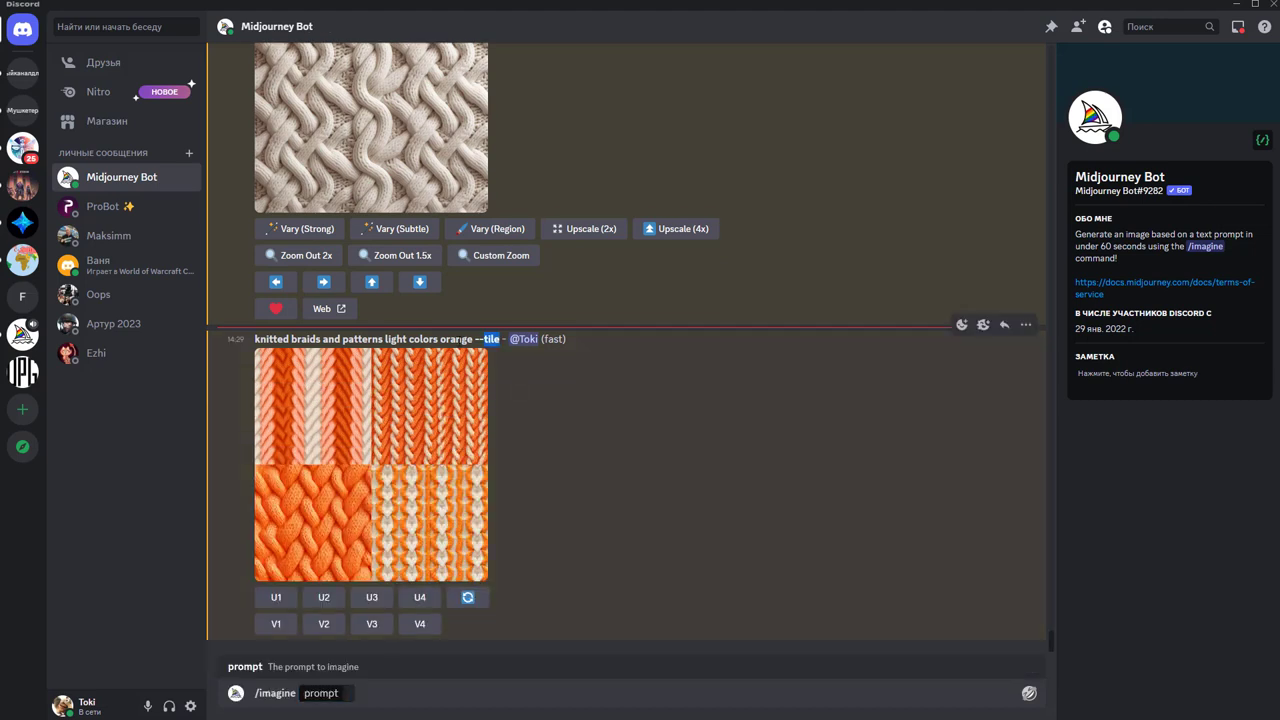
pyautogui.moveTo(500, 339); pyautogui.dragTo(237, 342)
pyautogui.hotkey('ctrl', 'c')
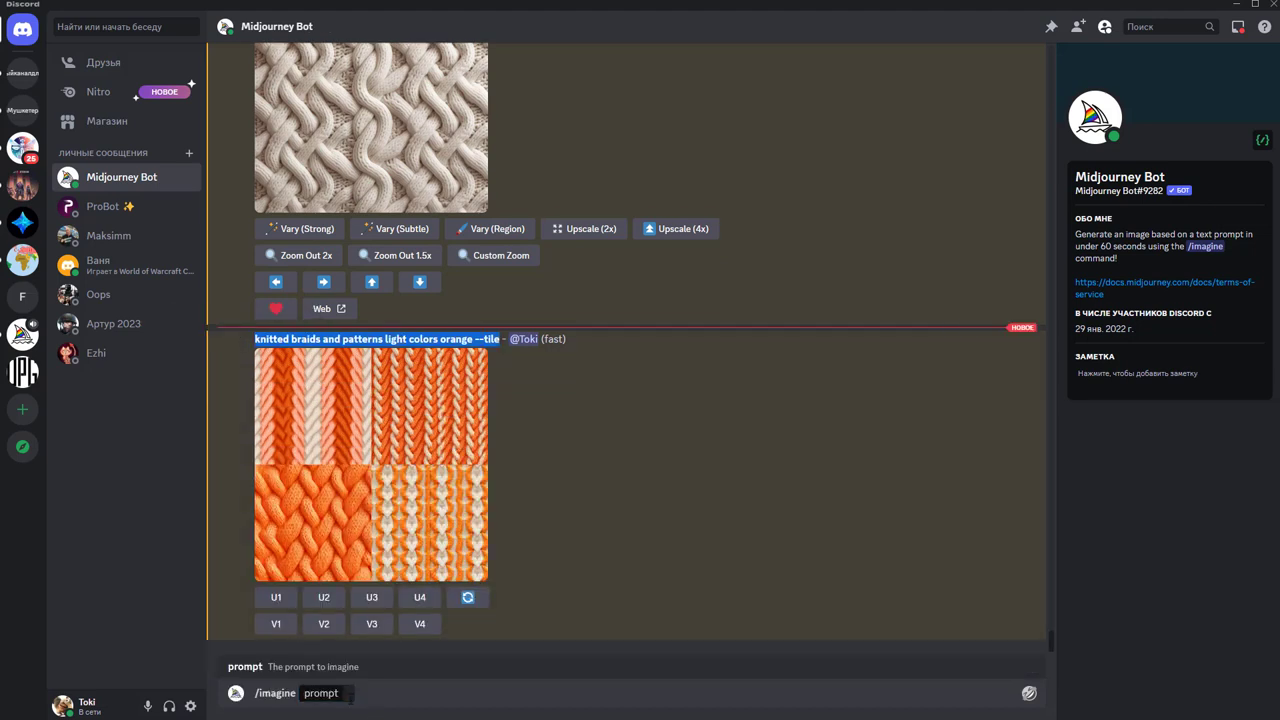
pyautogui.click(350, 700)
pyautogui.hotkey('ctrl', 'v')
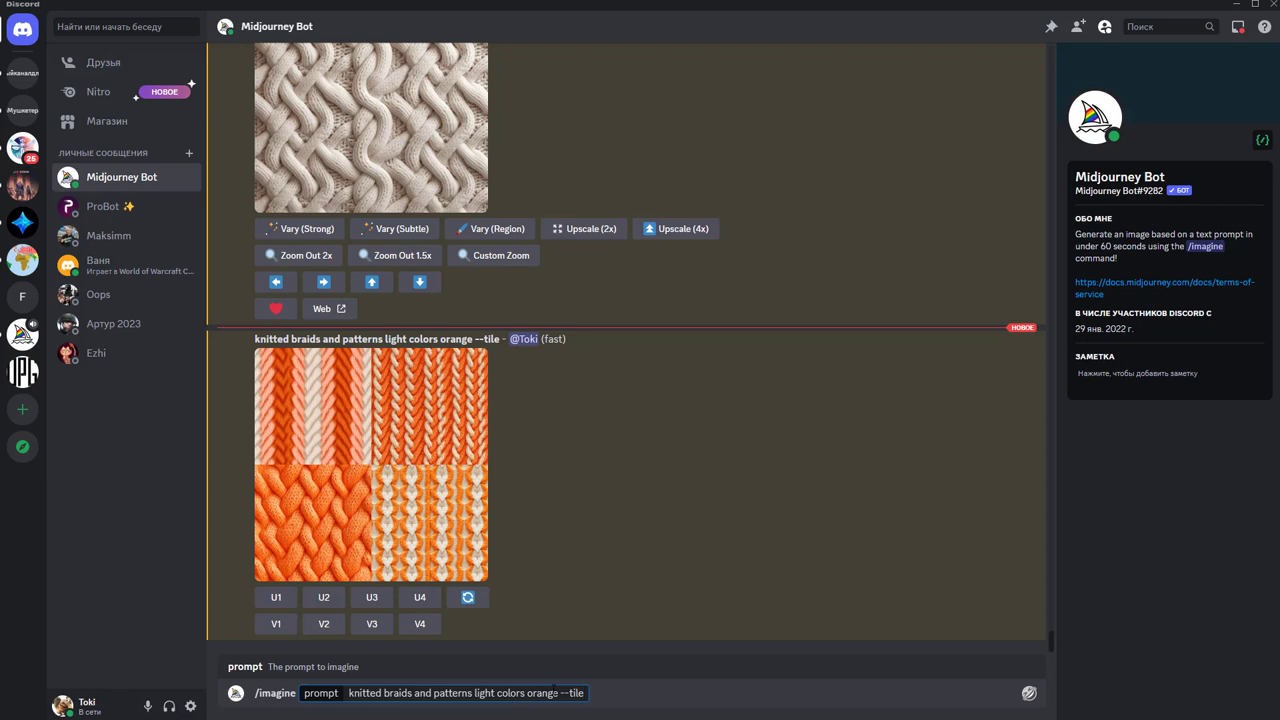
pyautogui.moveTo(558, 693); pyautogui.dragTo(527, 693)
pyautogui.write('da')
pyautogui.write('rk b')
pyautogui.write('eige')
pyautogui.press('Return')
# Start another /imagine with the orange prompt pasted and most of 'orange' deleted
pyautogui.write('/')
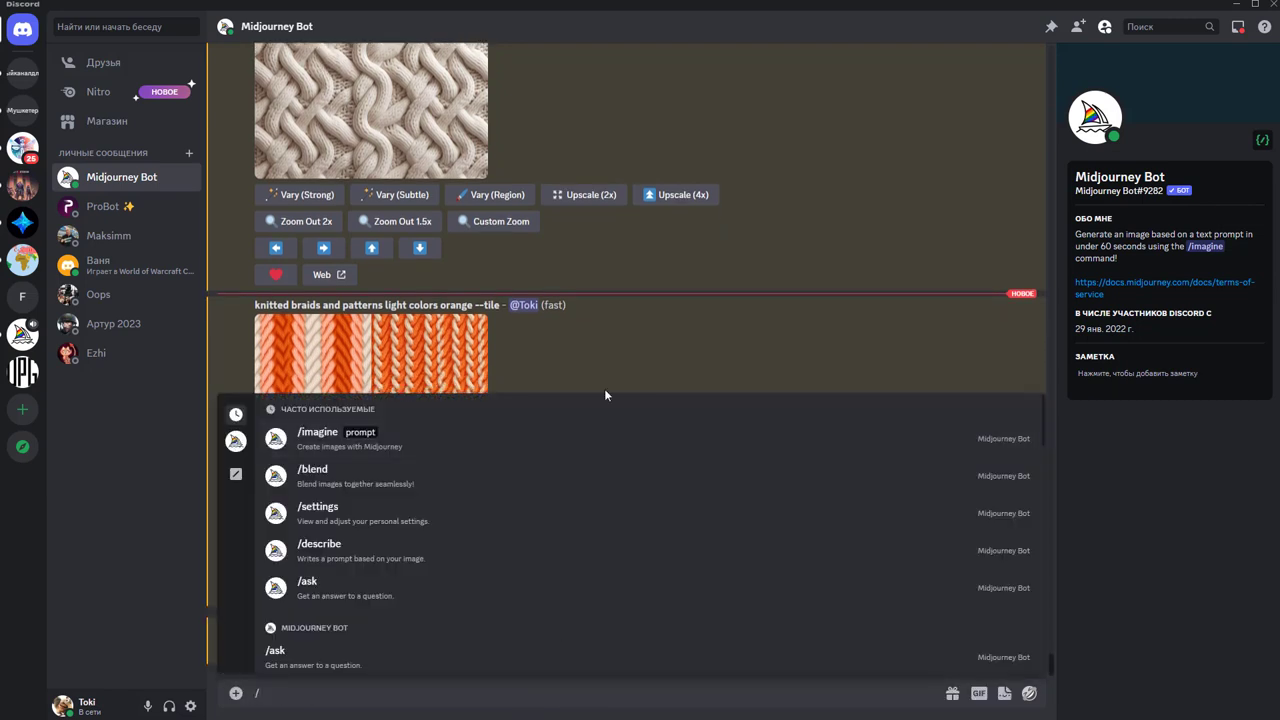
pyautogui.click(453, 438)
pyautogui.hotkey('ctrl', 'v')
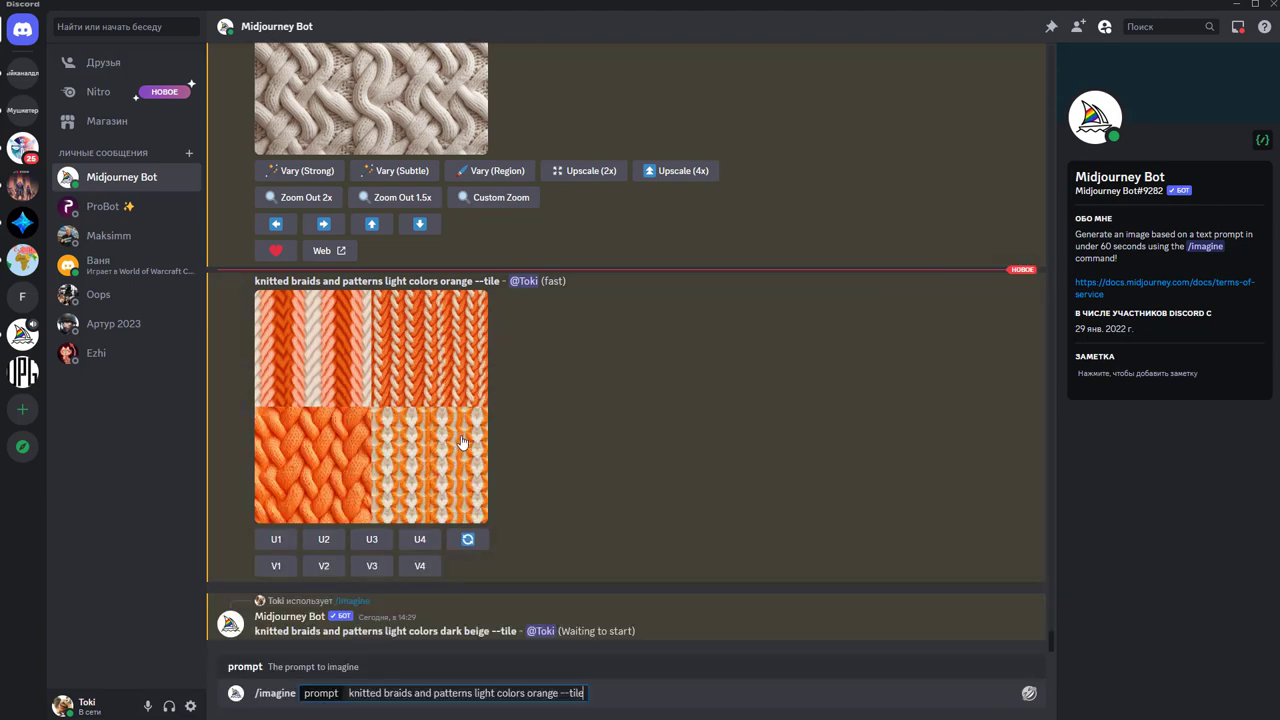
pyautogui.press('Left')
pyautogui.press('Left')
pyautogui.press('Left')
pyautogui.press('BackSpace')
pyautogui.press('BackSpace')
pyautogui.press('BackSpace')
pyautogui.press('BackSpace')
pyautogui.press('BackSpace')
pyautogui.press('BackSpace')
# Send the chocolate knit tile prompt and preview the finished dark beige grid
pyautogui.write('cho')
pyautogui.write('c')
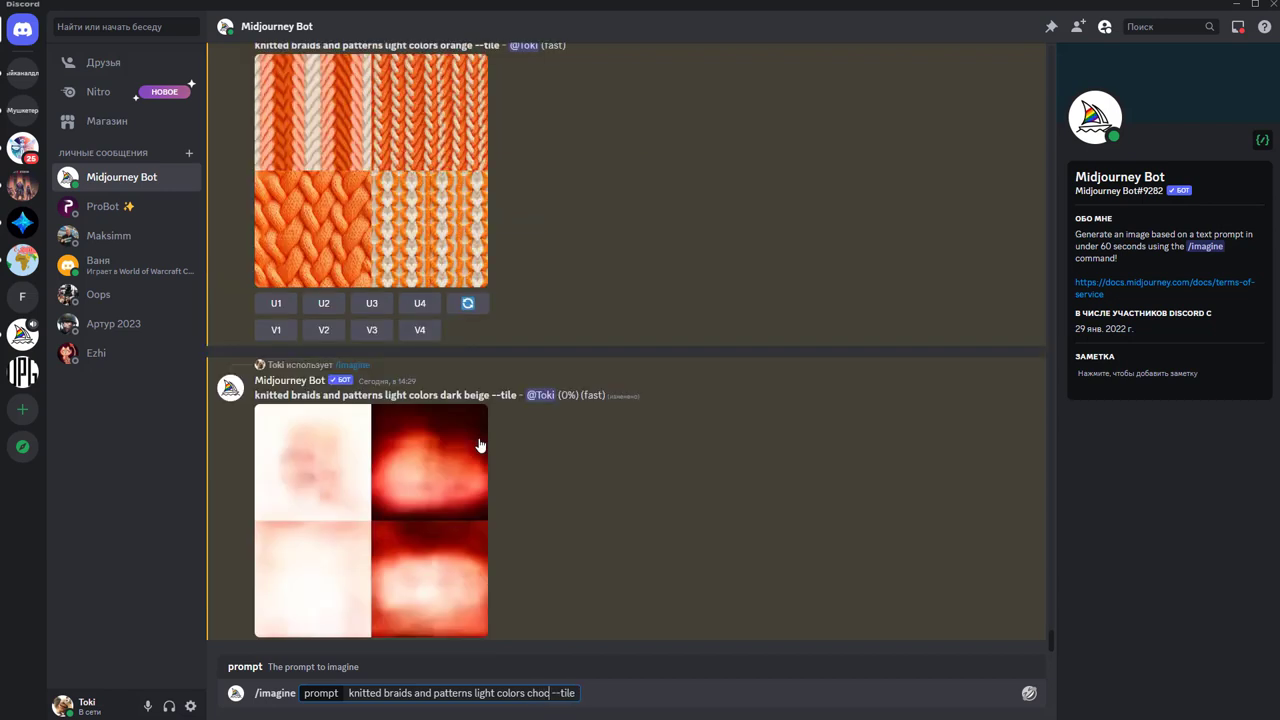
pyautogui.write('ola')
pyautogui.write('te')
pyautogui.press('Return')
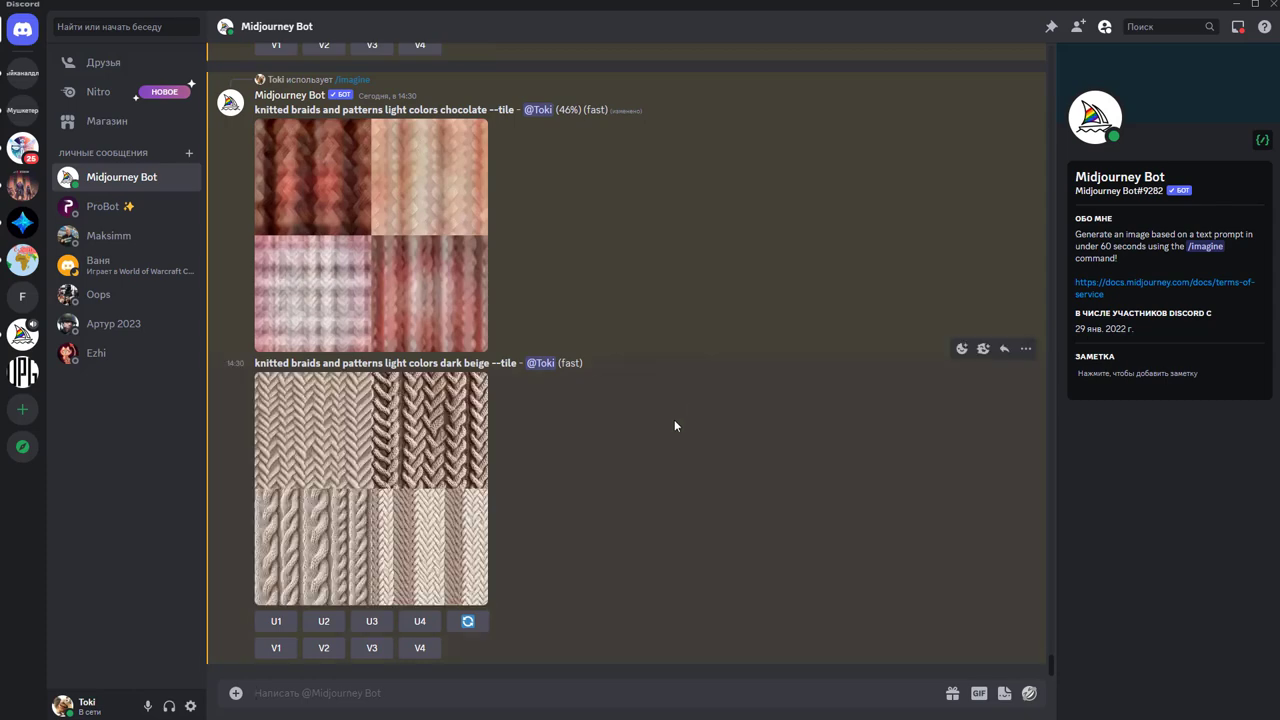
pyautogui.click(418, 537)
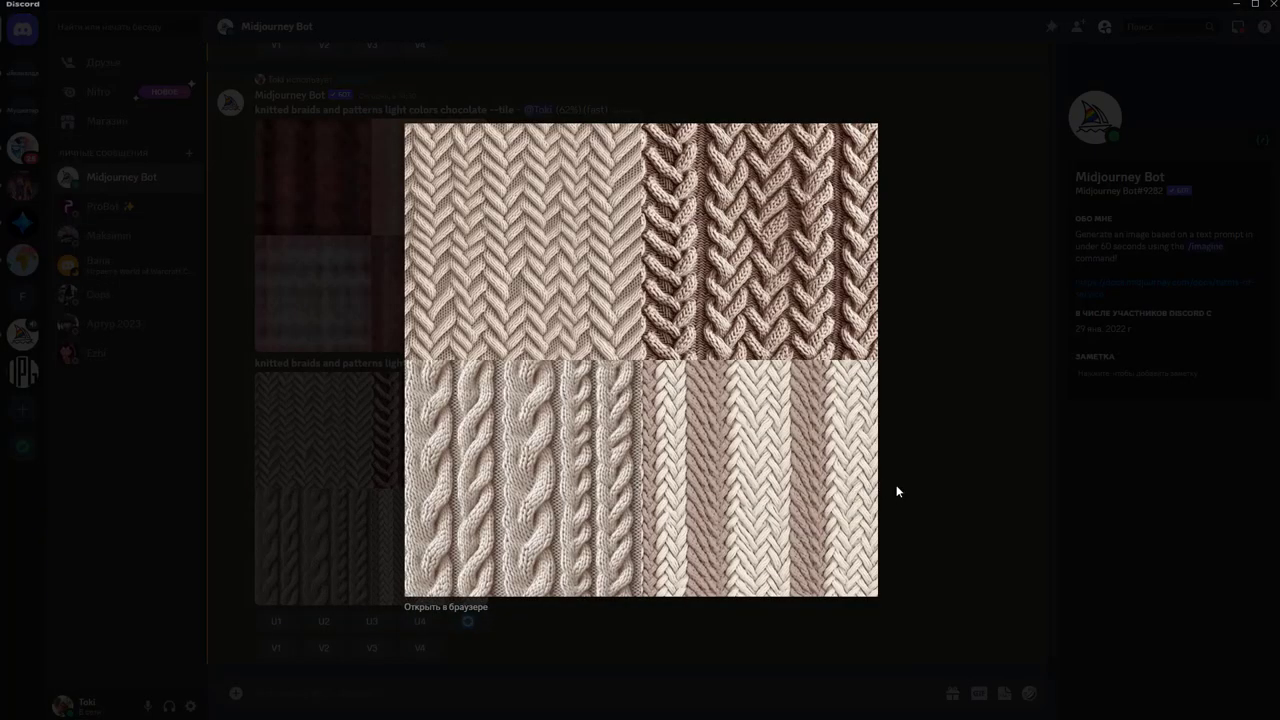
pyautogui.click(897, 491)
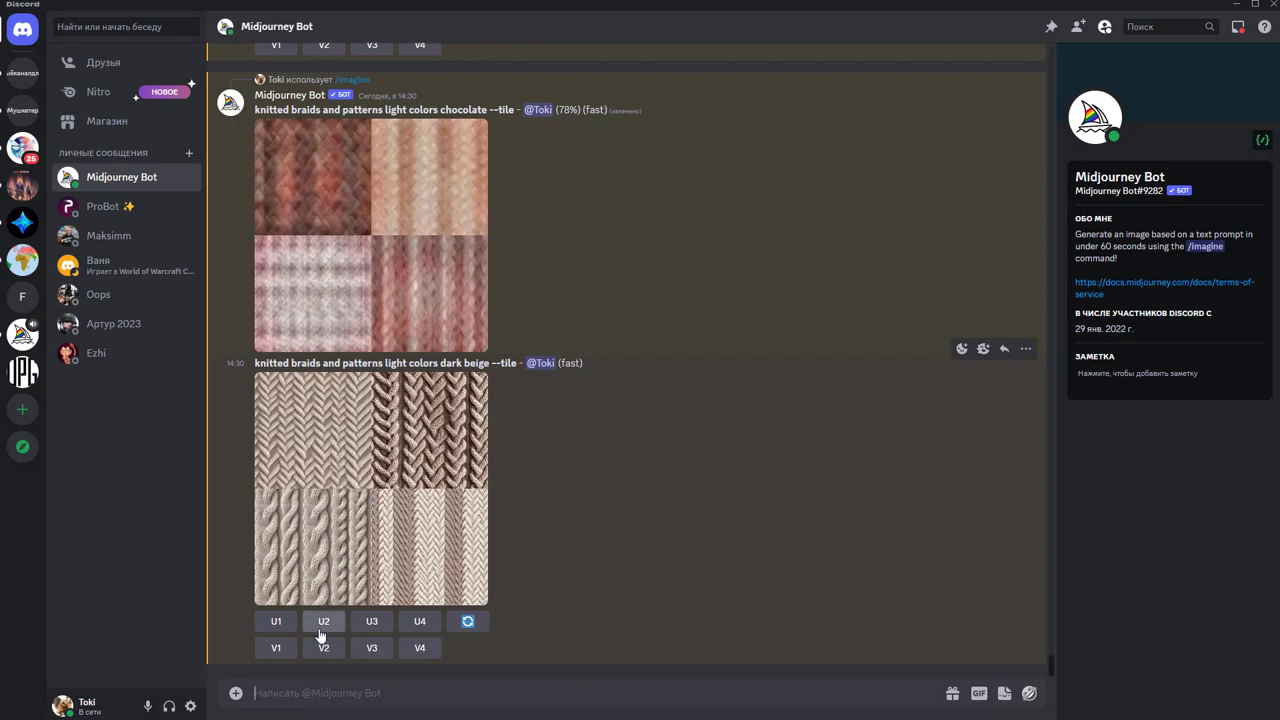
# Upscale the second dark beige knit tile and copy the upscaled image
pyautogui.click(323, 624)
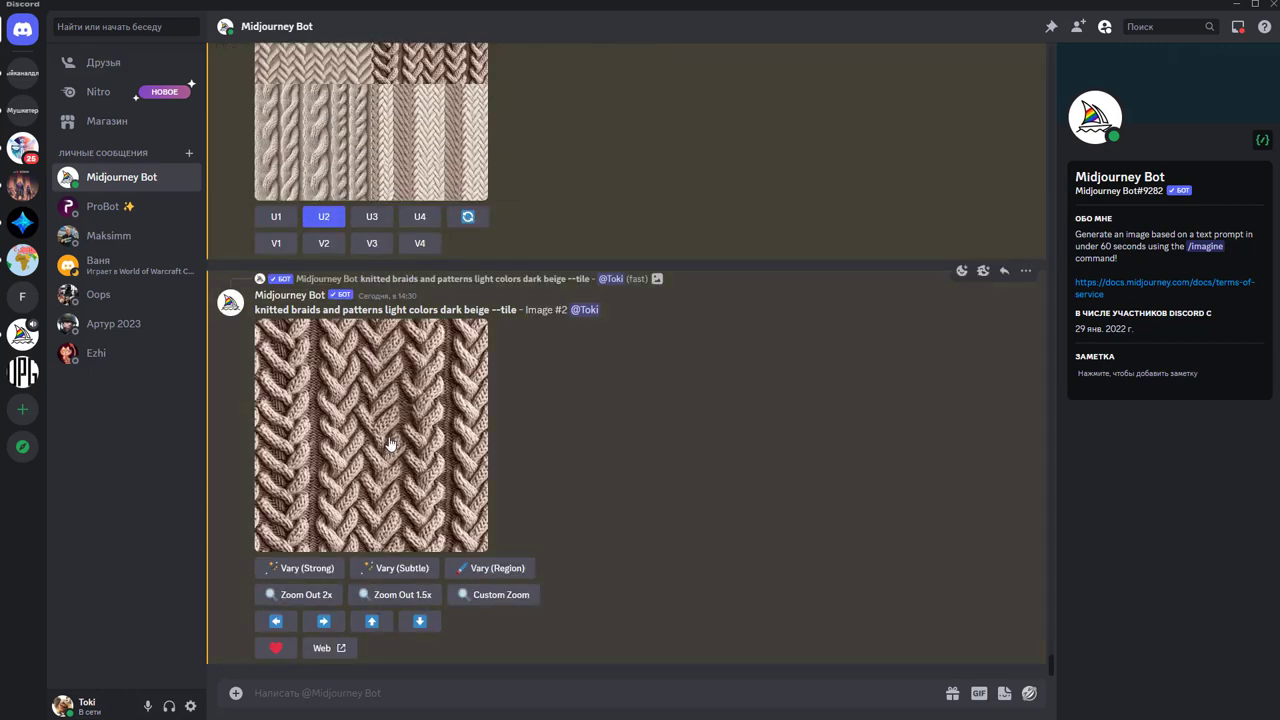
pyautogui.click(390, 444)
pyautogui.rightClick(620, 326)
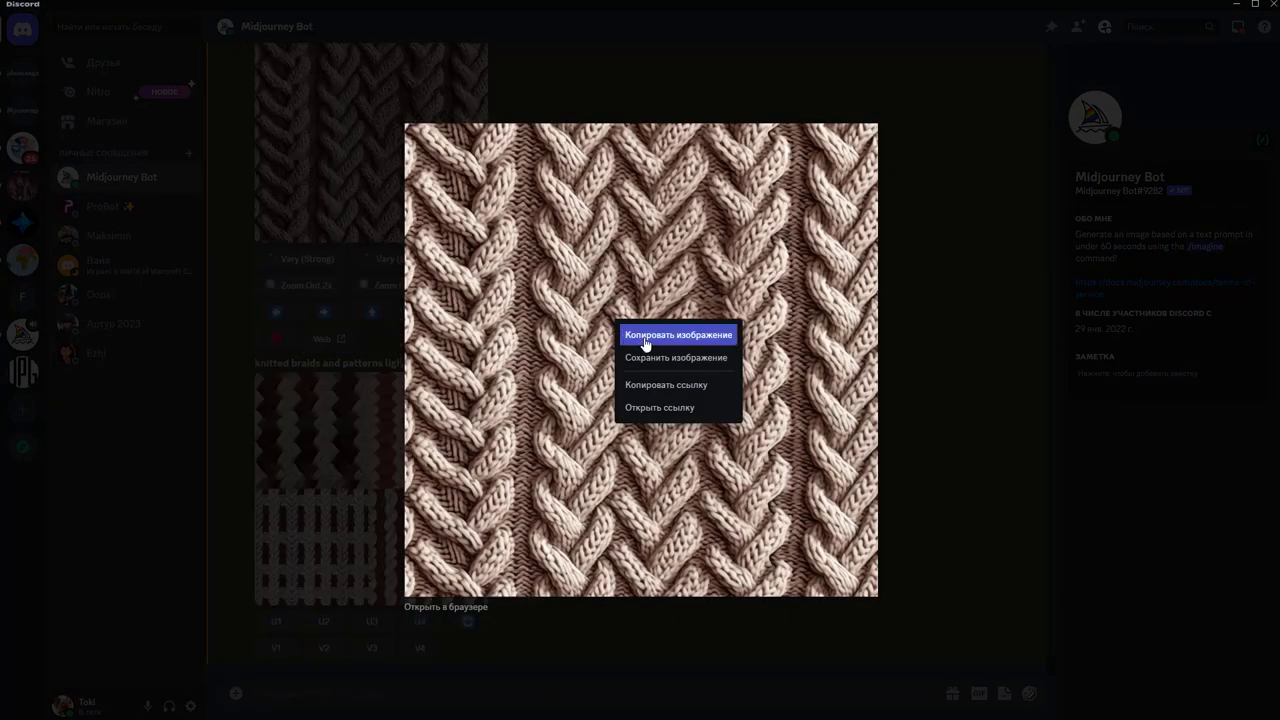
pyautogui.click(645, 344)
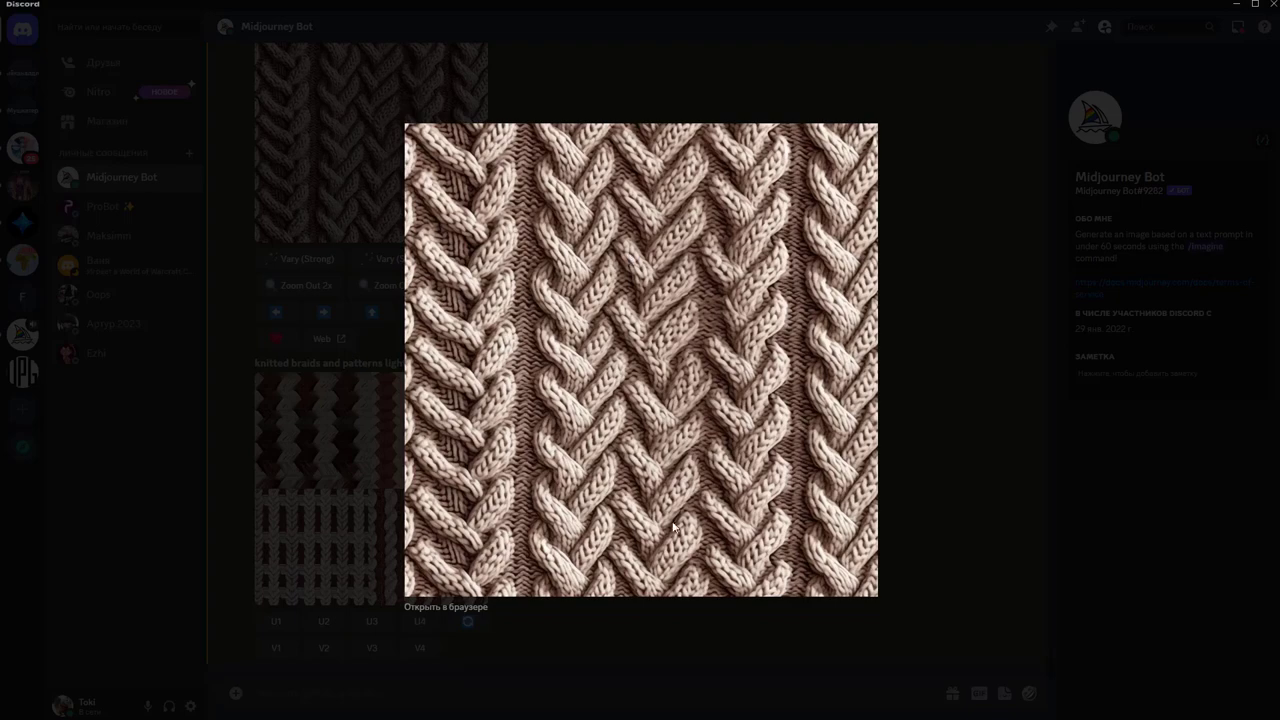
pyautogui.click(926, 335)
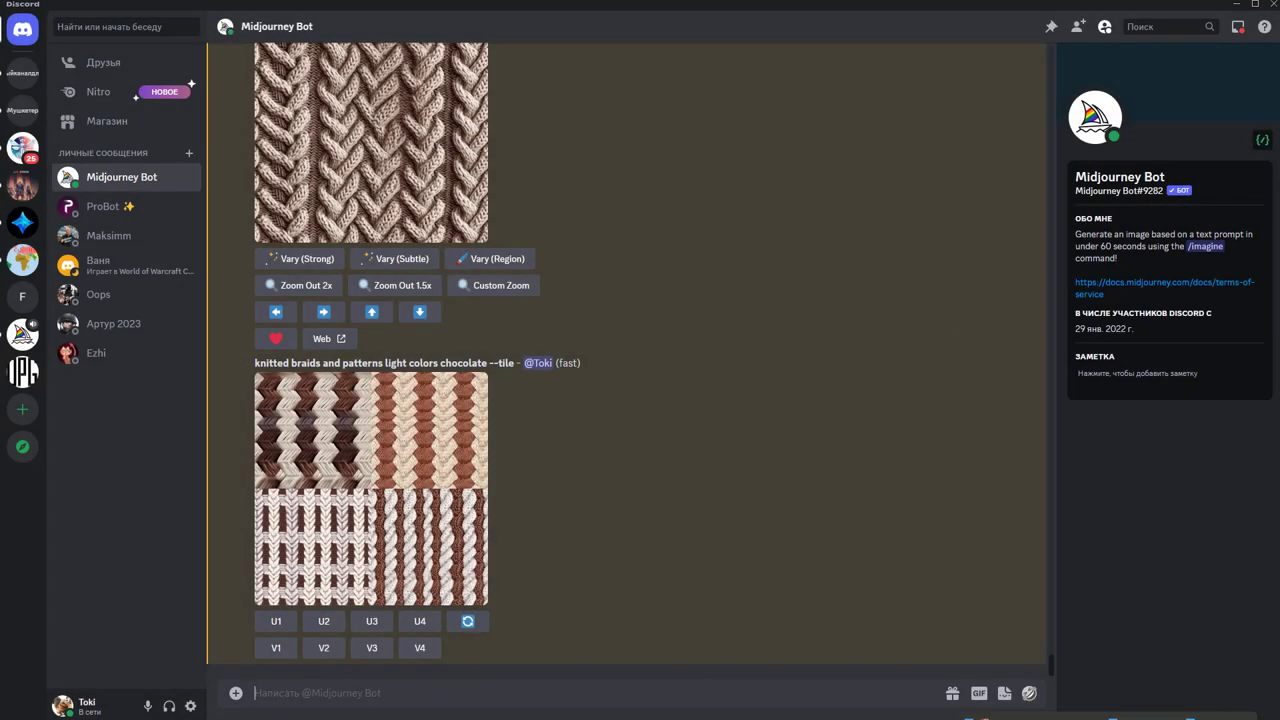
pyautogui.hotkey('alt', 'Tab')
# Paste the dark beige knit image, shrink it, and place it in the lower-right slot
pyautogui.hotkey('ctrl', 'v')
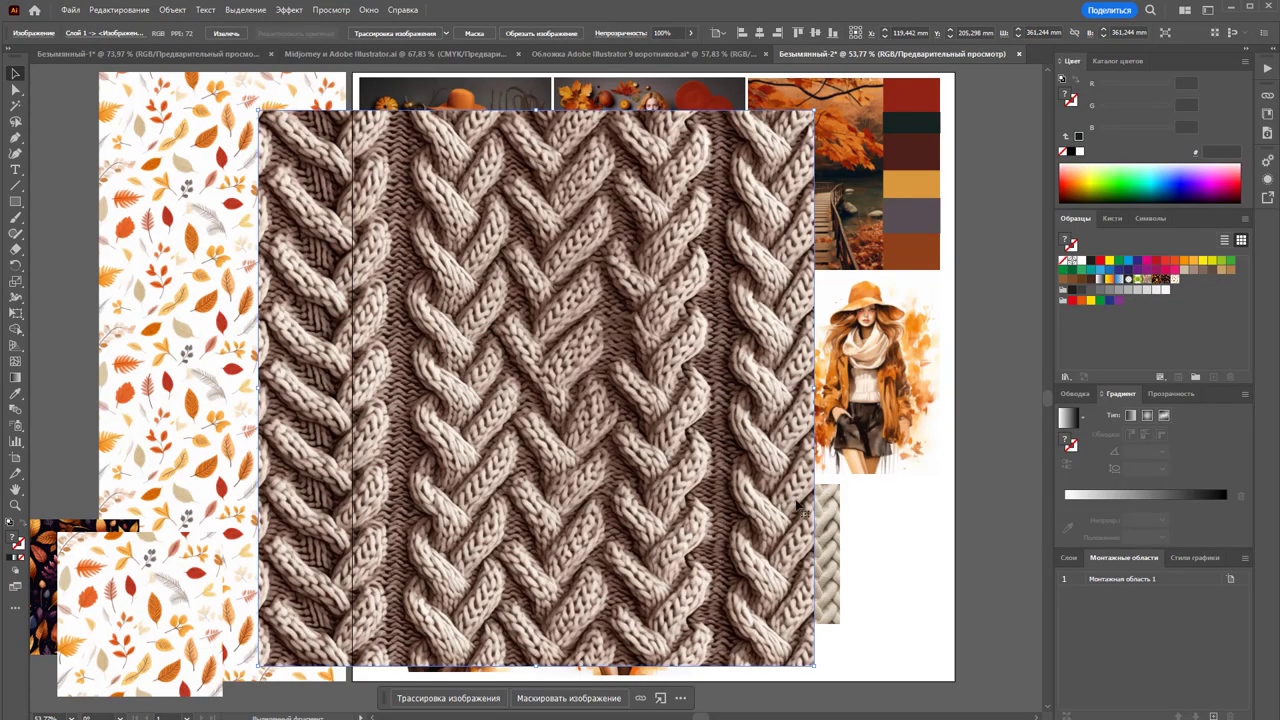
pyautogui.moveTo(642, 381); pyautogui.dragTo(771, 414)
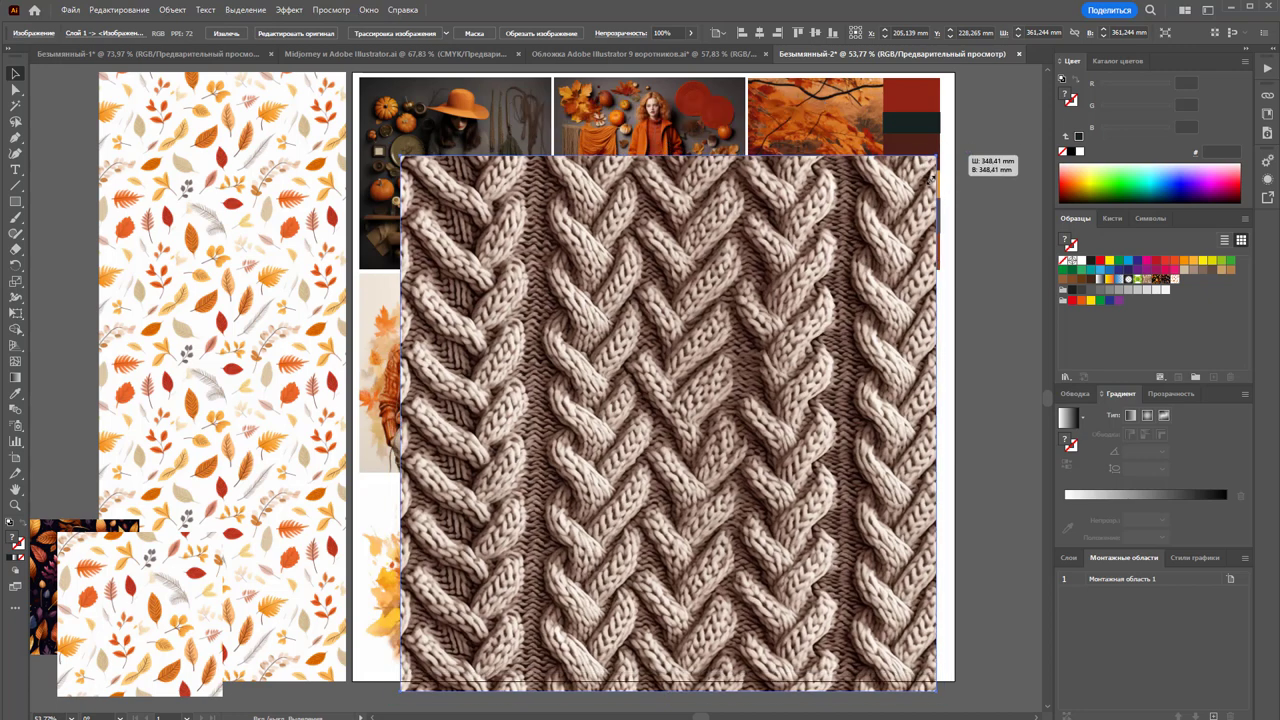
pyautogui.moveTo(948, 148); pyautogui.dragTo(745, 348)
pyautogui.moveTo(695, 428); pyautogui.dragTo(813, 604)
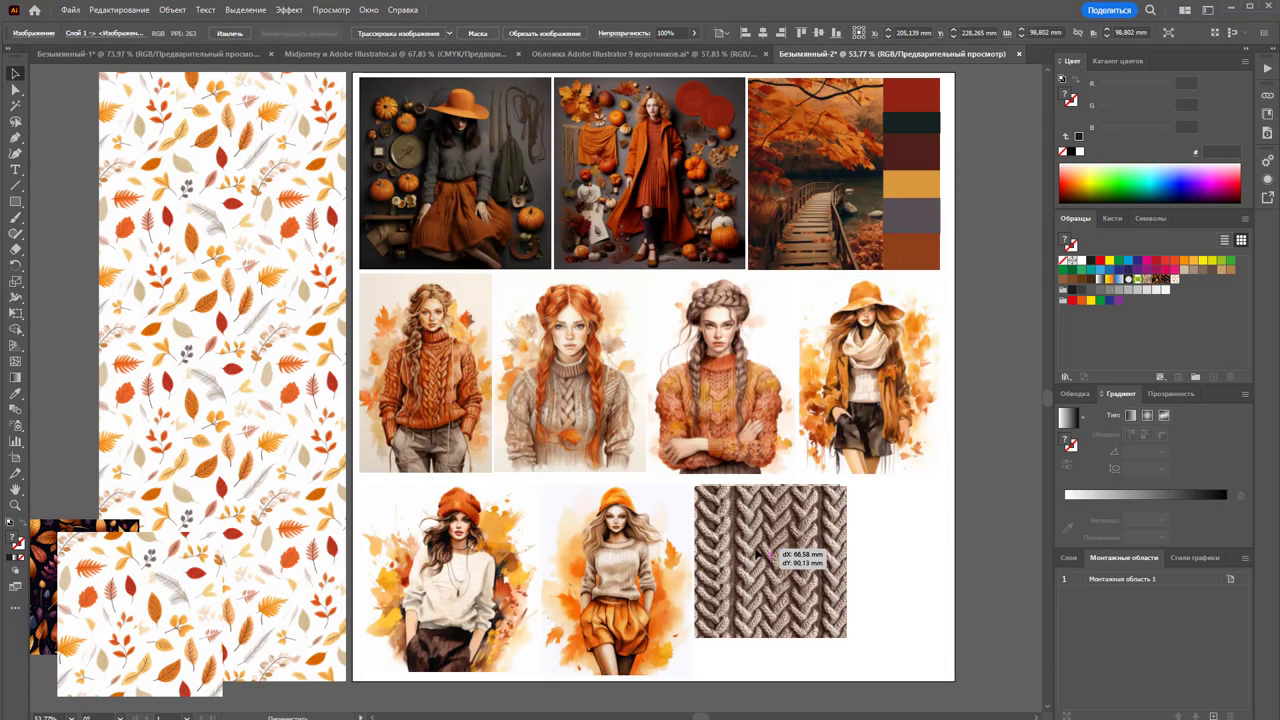
# Move the light knit tile off the artboard and fill the tall left panel with knit pattern
pyautogui.moveTo(726, 515); pyautogui.dragTo(992, 499)
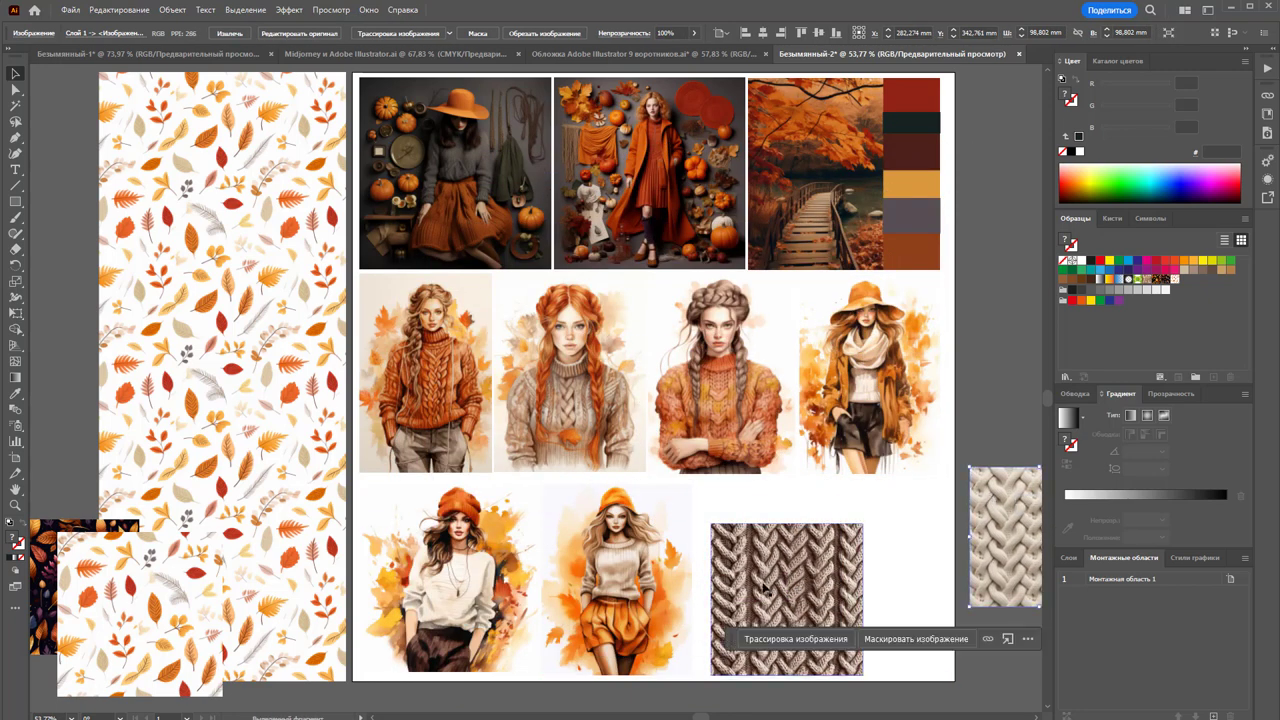
pyautogui.moveTo(862, 673)
pyautogui.mouseDown()
pyautogui.moveTo(851, 634)
pyautogui.moveTo(1157, 346)
pyautogui.mouseUp()
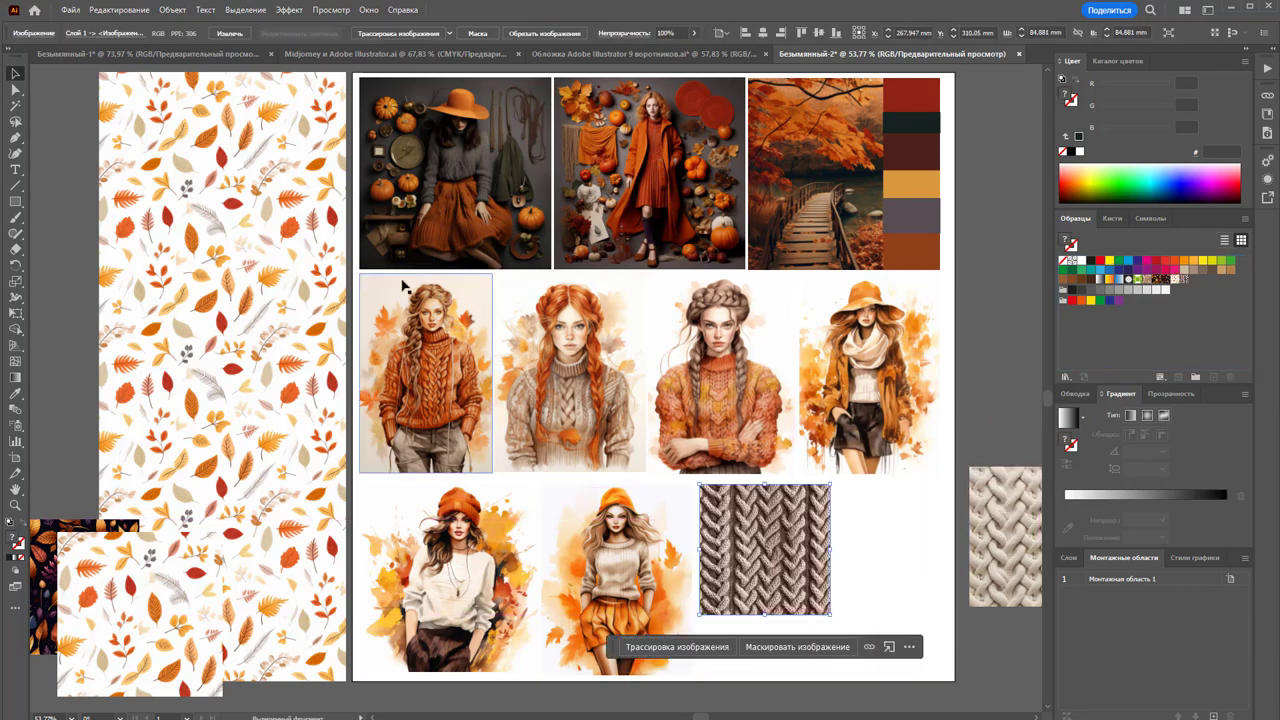
pyautogui.click(1181, 279)
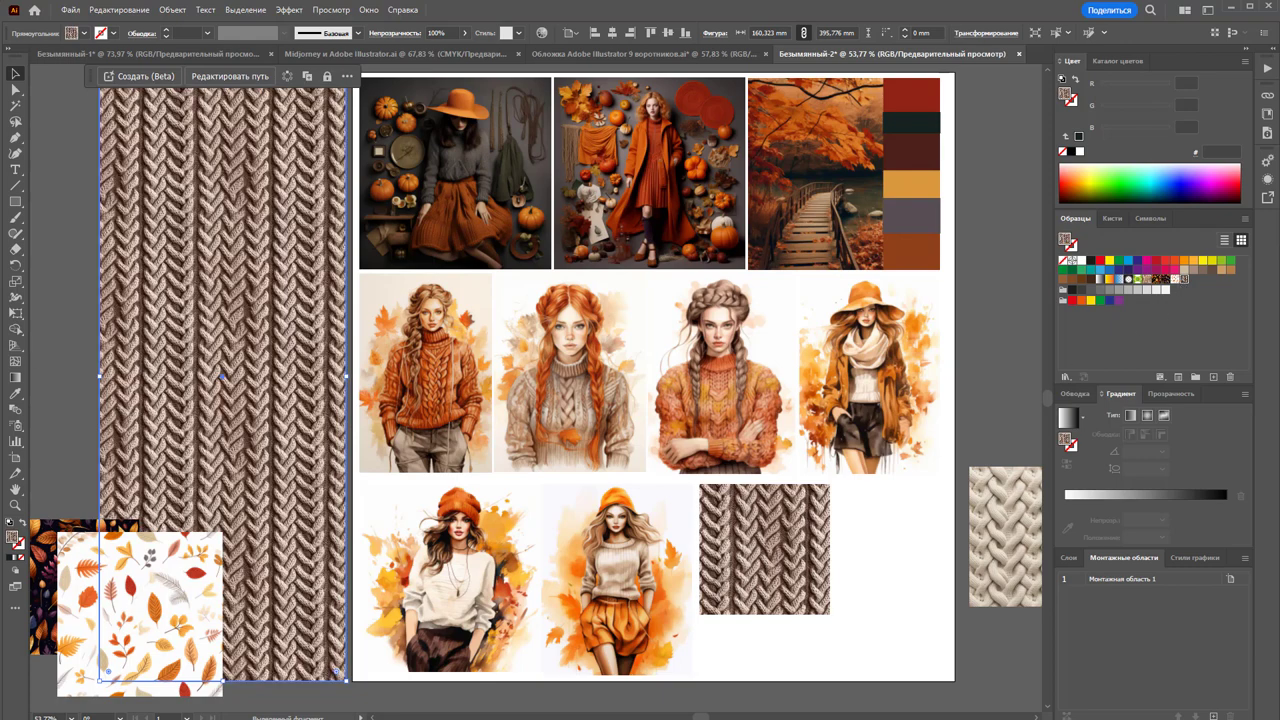
pyautogui.click(883, 627)
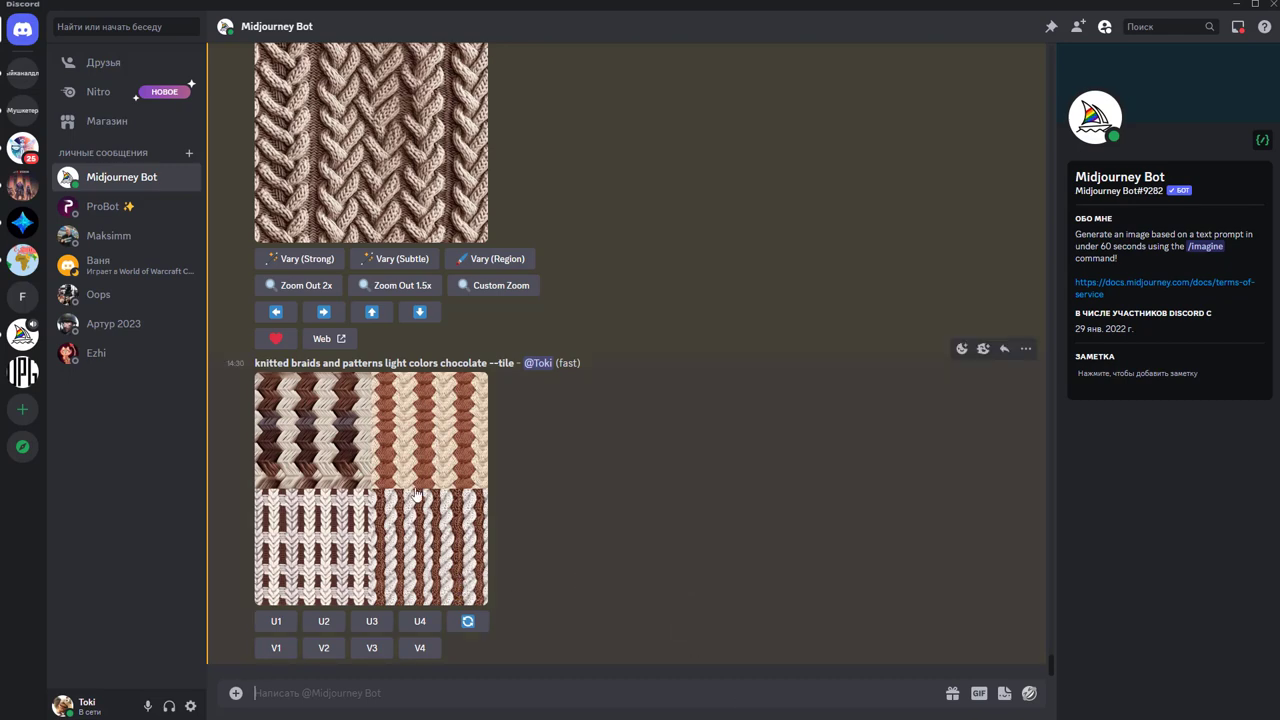
# Upscale chocolate knit tile #3 with U3 and copy the full upscaled image
pyautogui.click(400, 476)
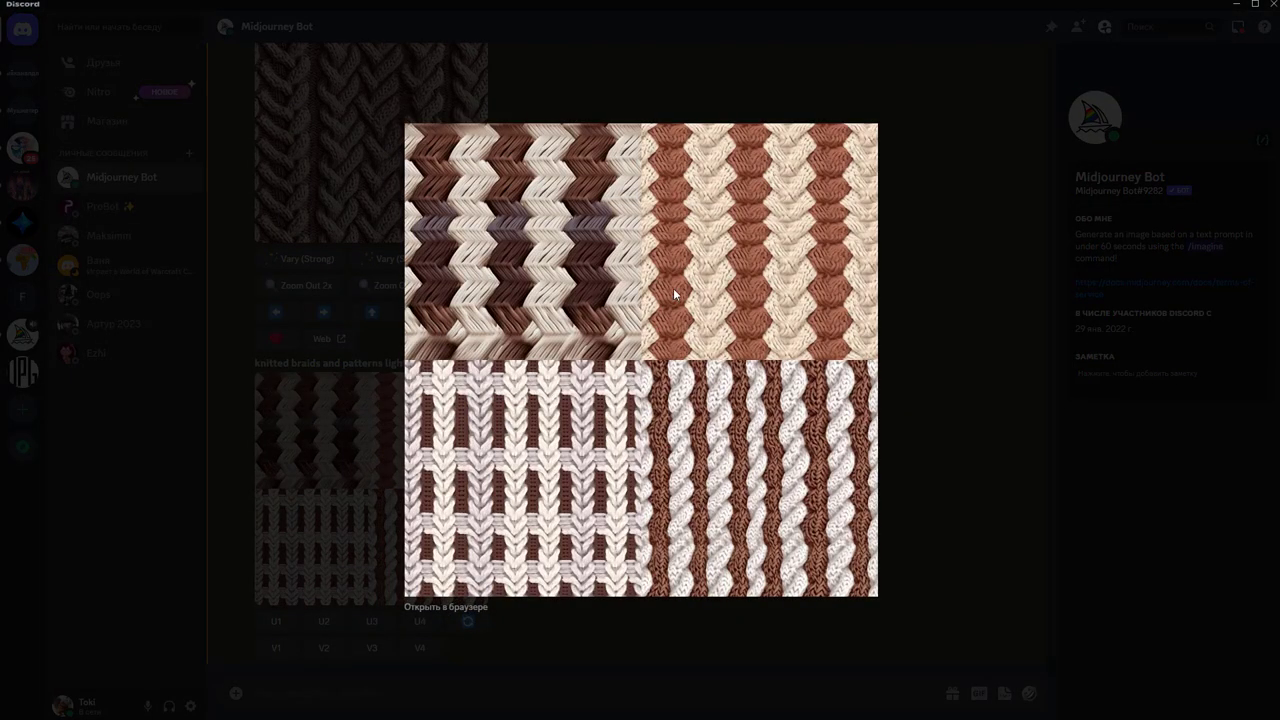
pyautogui.click(721, 622)
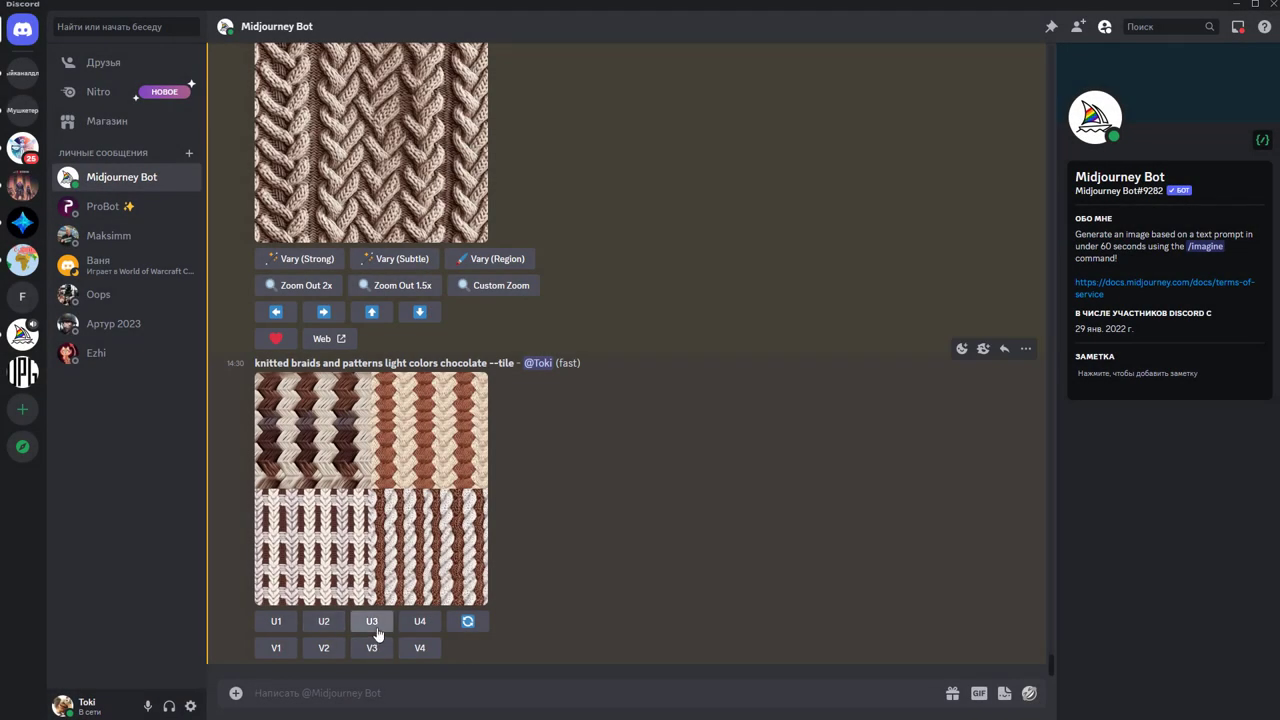
pyautogui.click(376, 628)
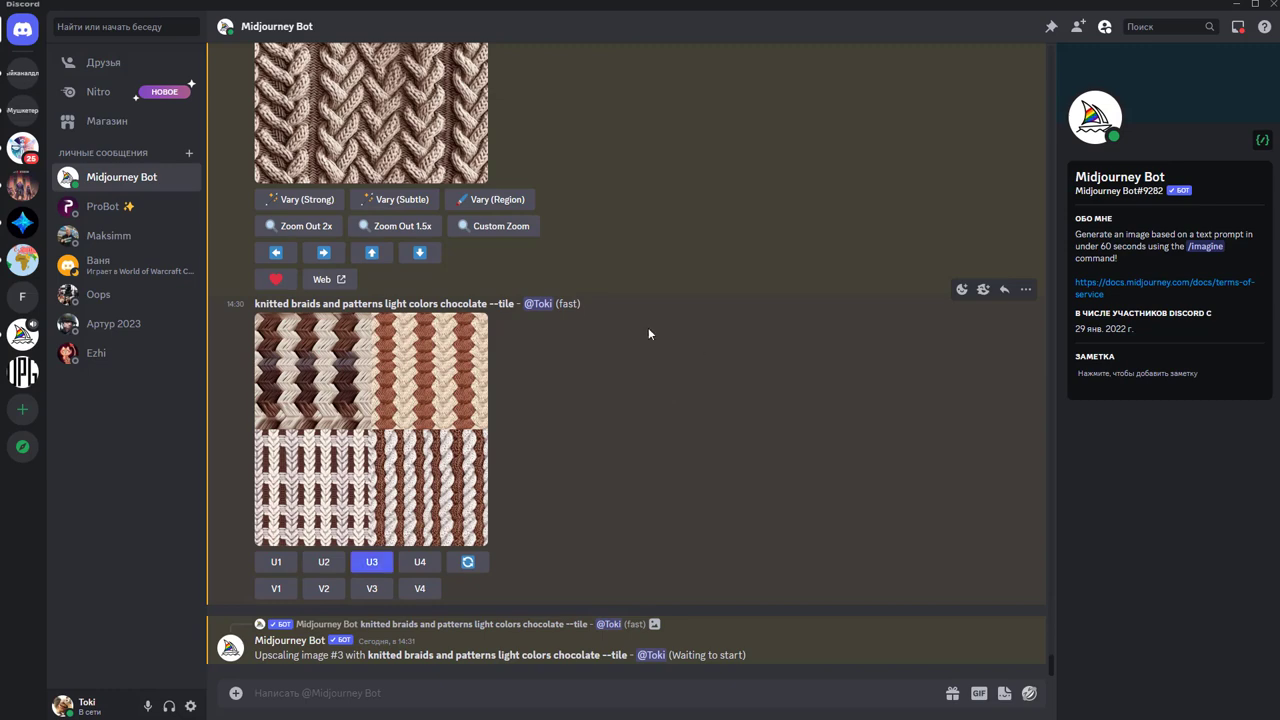
pyautogui.click(470, 415)
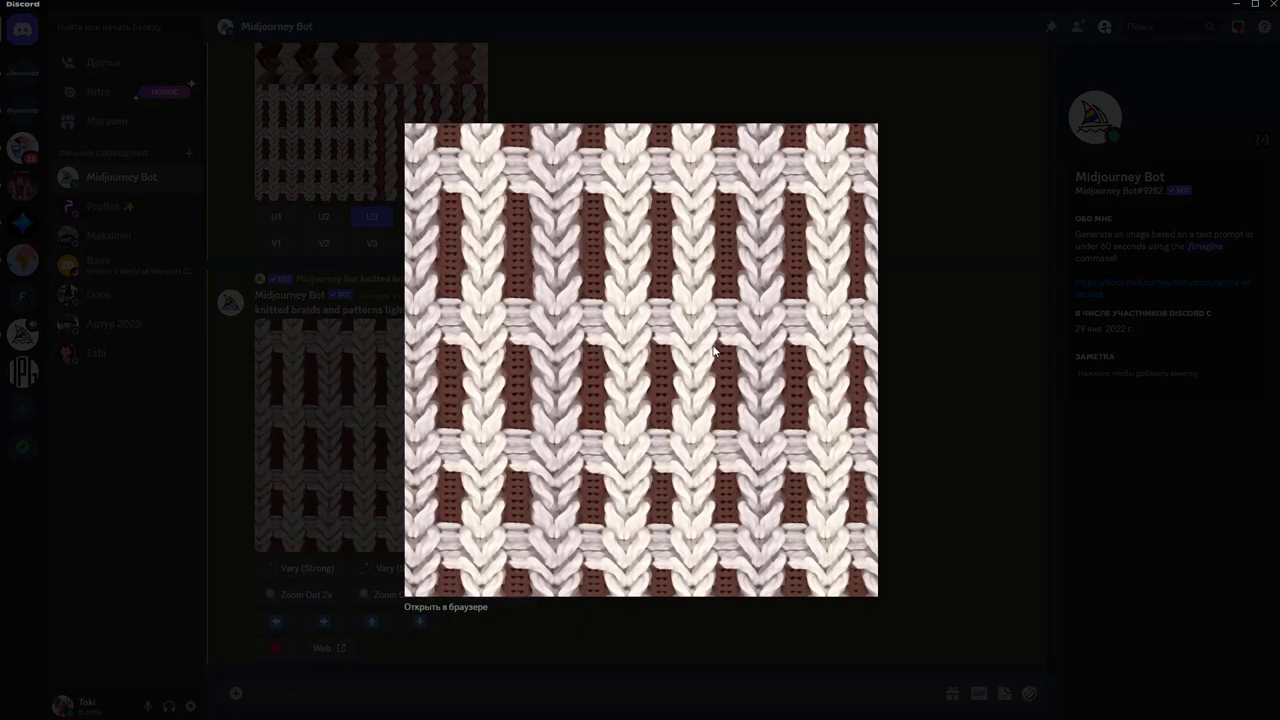
pyautogui.rightClick(712, 346)
pyautogui.click(770, 360)
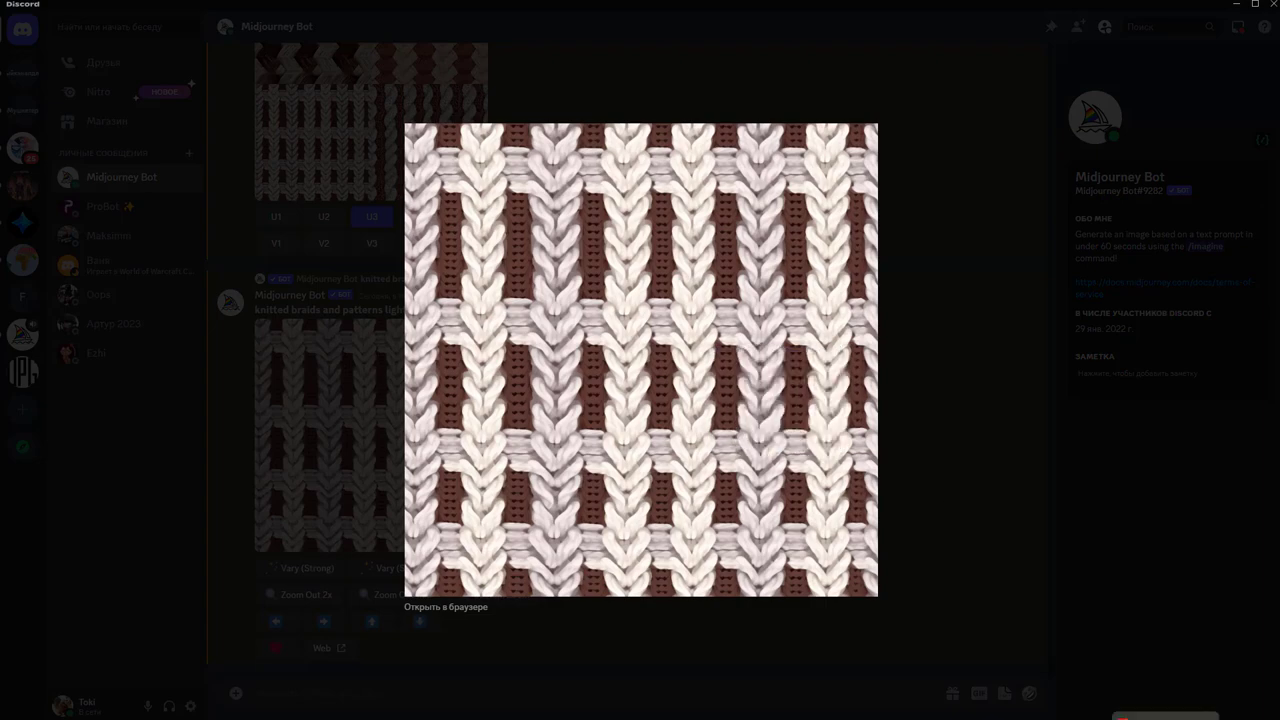
# Paste the chocolate knit image and shrink it into a small swatch beside the artboard
pyautogui.hotkey('ctrl', 'v')
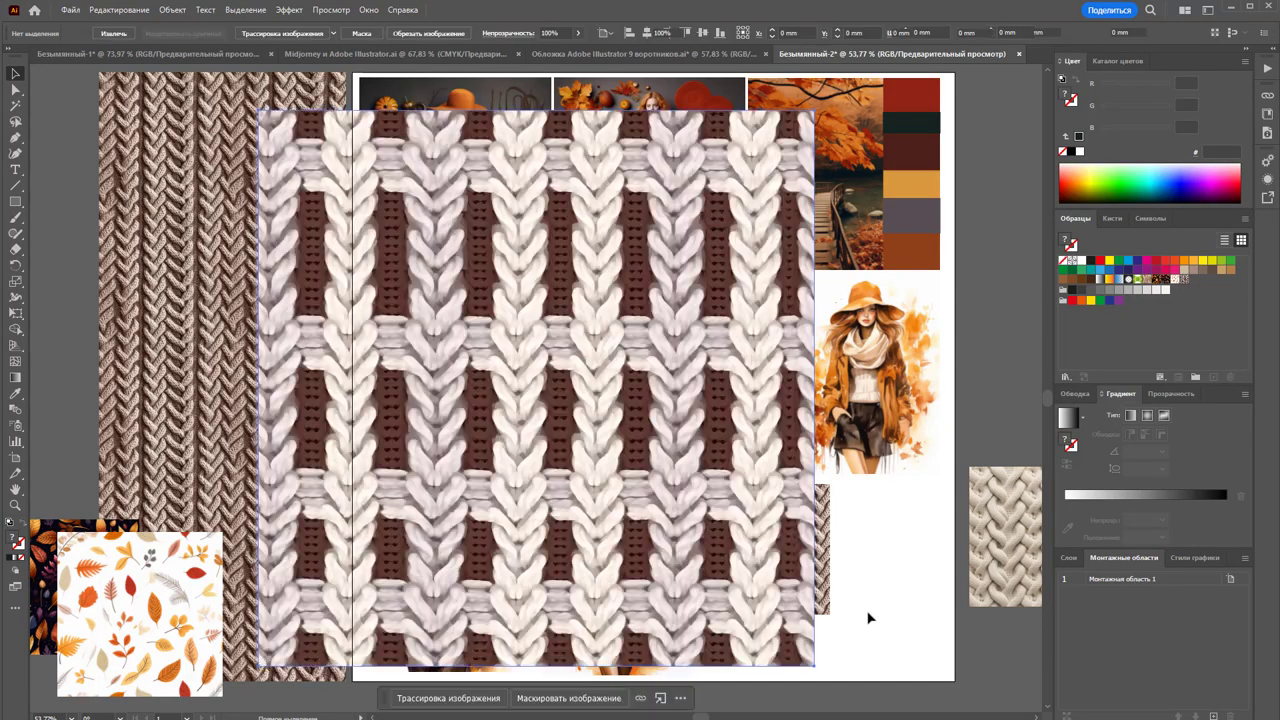
pyautogui.moveTo(811, 116)
pyautogui.mouseDown()
pyautogui.moveTo(624, 300)
pyautogui.moveTo(944, 494)
pyautogui.moveTo(914, 523)
pyautogui.mouseUp()
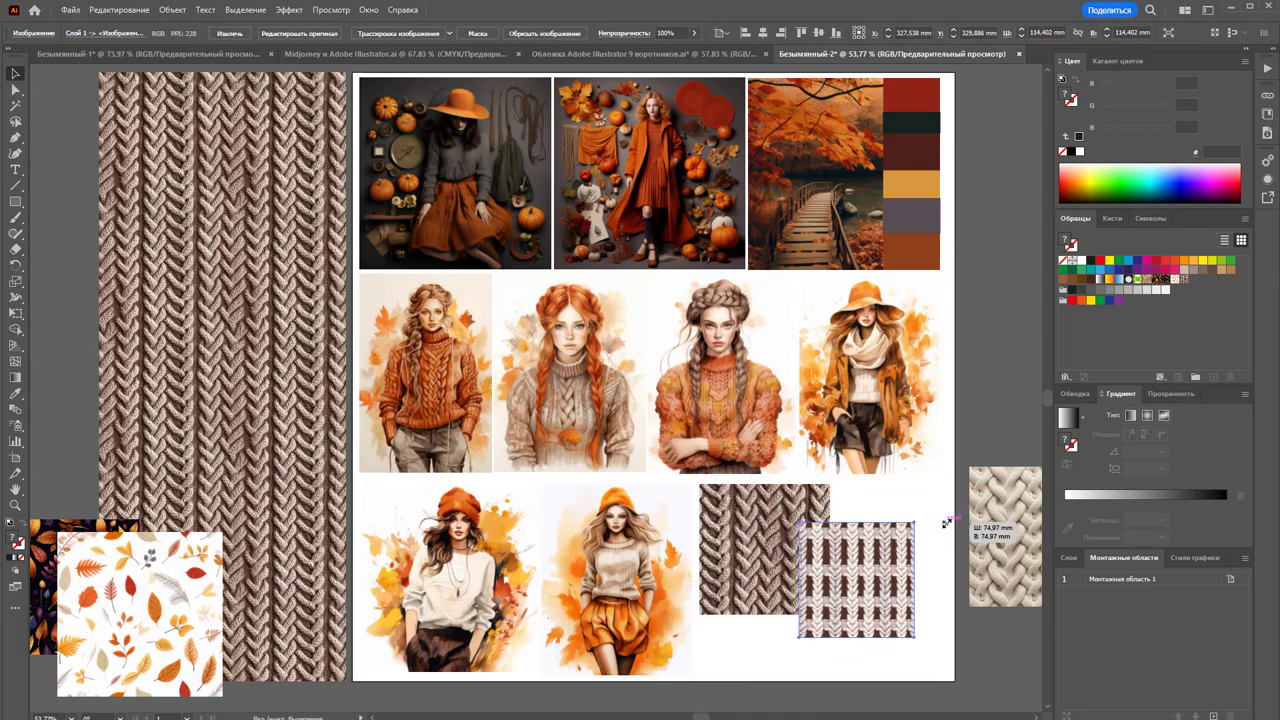
pyautogui.moveTo(870, 570); pyautogui.dragTo(1011, 375)
# Move the cream knit tile over the brown knit square, undoing the patterned tile's stray move
pyautogui.moveTo(1003, 518)
pyautogui.mouseDown()
pyautogui.moveTo(860, 592)
pyautogui.moveTo(819, 552)
pyautogui.moveTo(792, 556)
pyautogui.mouseUp()
pyautogui.moveTo(1020, 375)
pyautogui.mouseDown()
pyautogui.moveTo(880, 577)
pyautogui.moveTo(729, 556)
pyautogui.mouseUp()
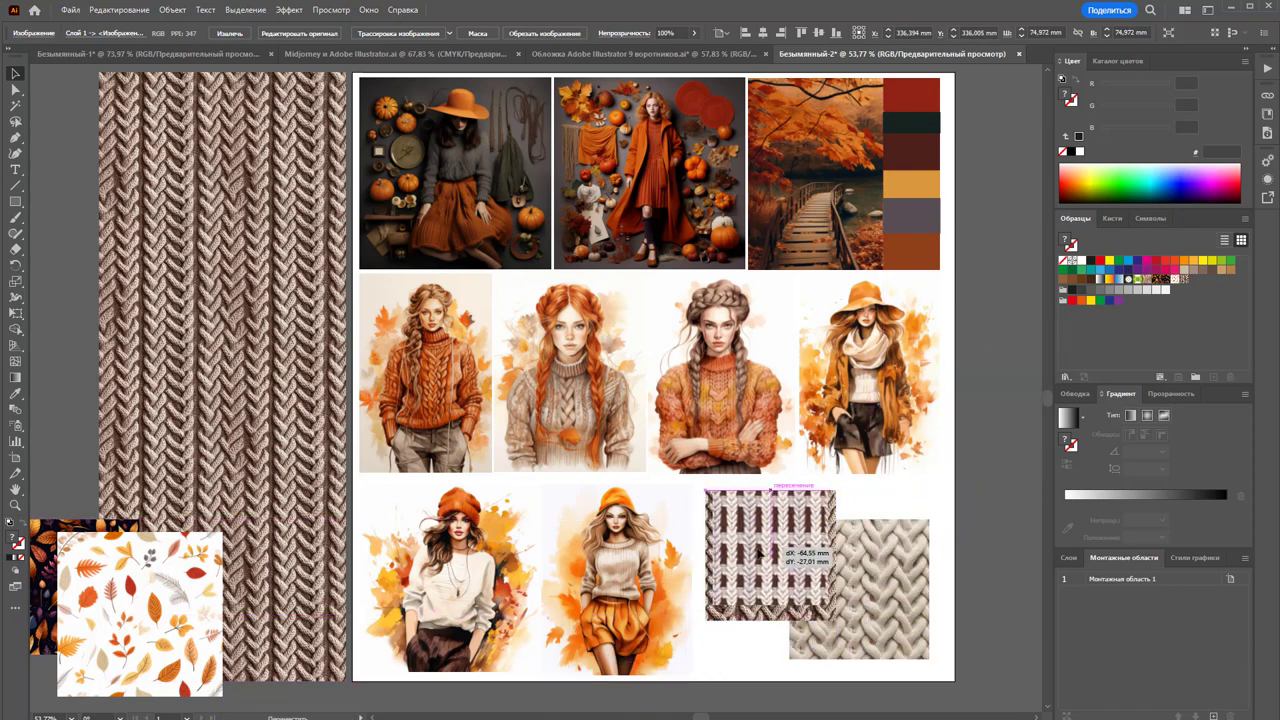
pyautogui.hotkey('ctrl', 'z')
pyautogui.hotkey('ctrl', 'z')
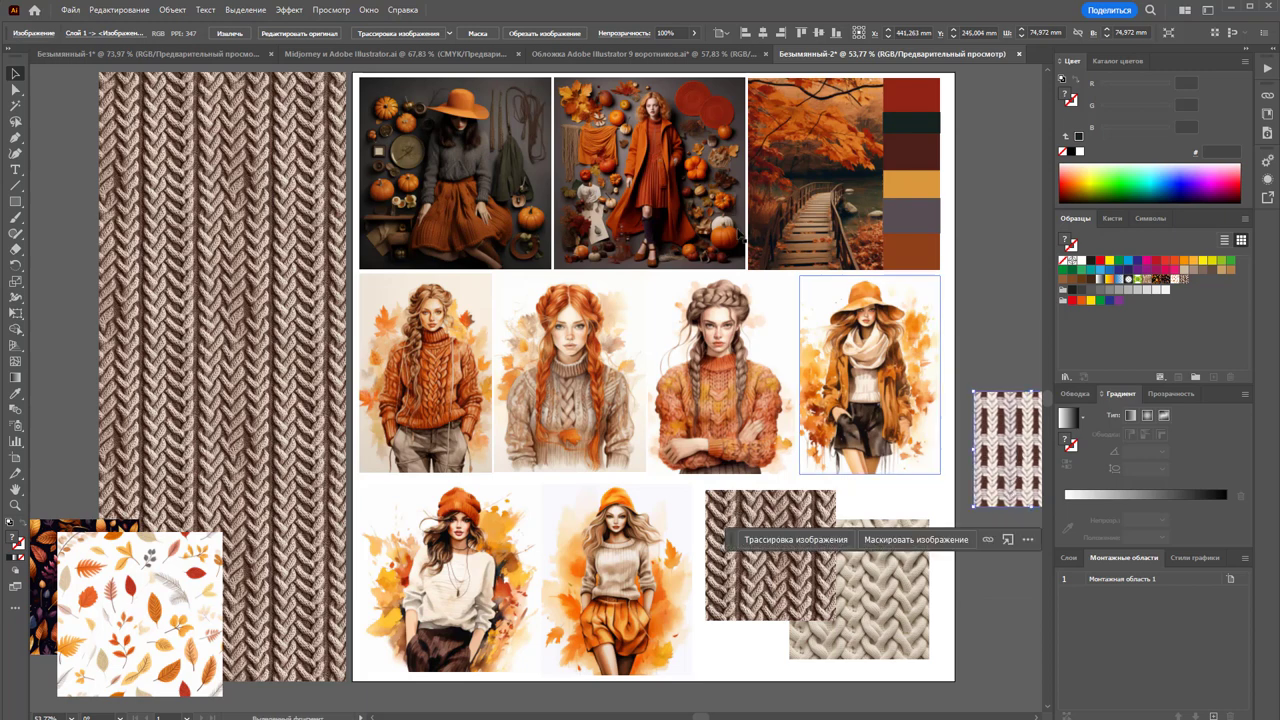
pyautogui.click(925, 493)
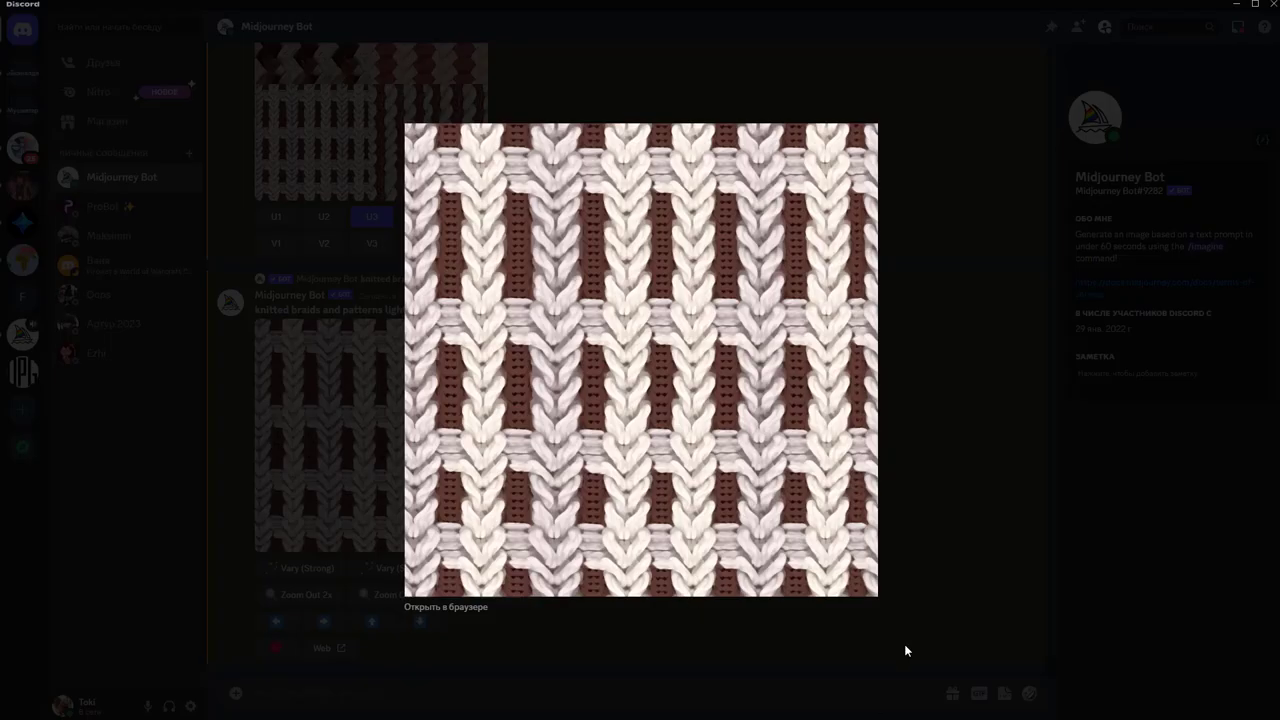
# Upscale the second orange knit tile with U2
pyautogui.click(905, 648)
pyautogui.scroll(5, 620, 472)
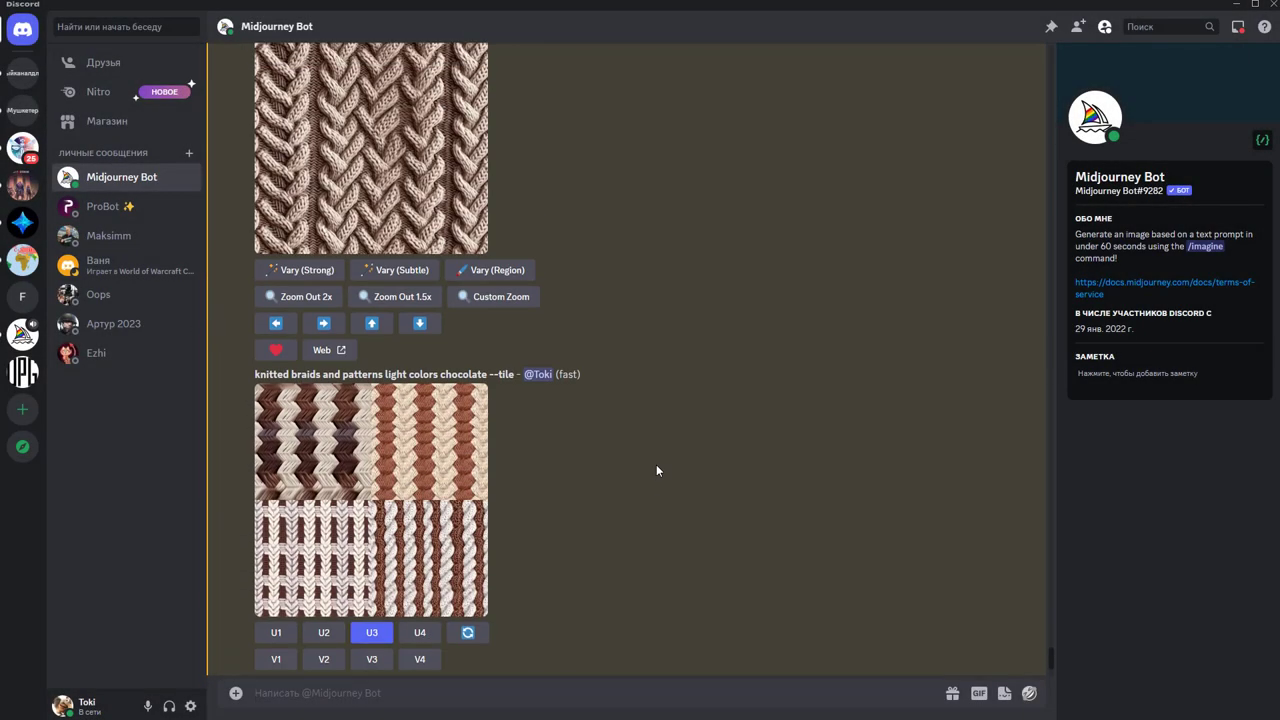
pyautogui.scroll(5, 658, 463)
pyautogui.scroll(5, 660, 462)
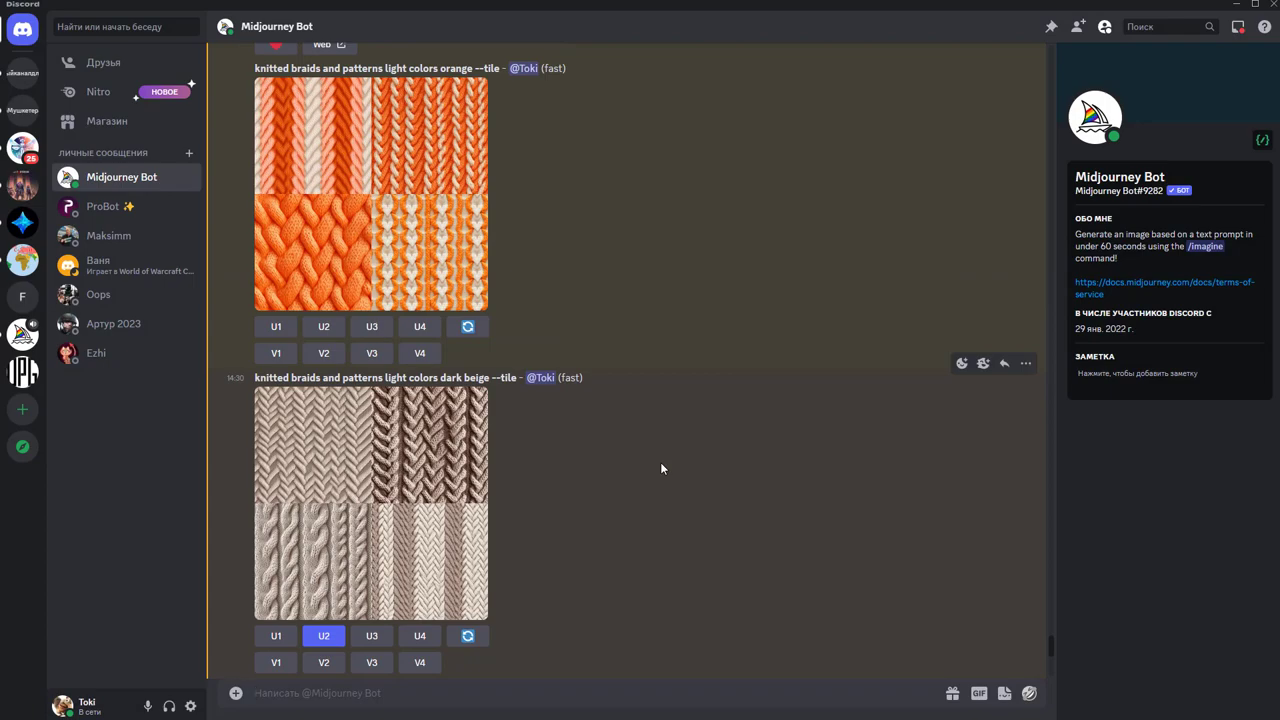
pyautogui.scroll(1, 660, 466)
pyautogui.scroll(2, 660, 466)
pyautogui.click(476, 338)
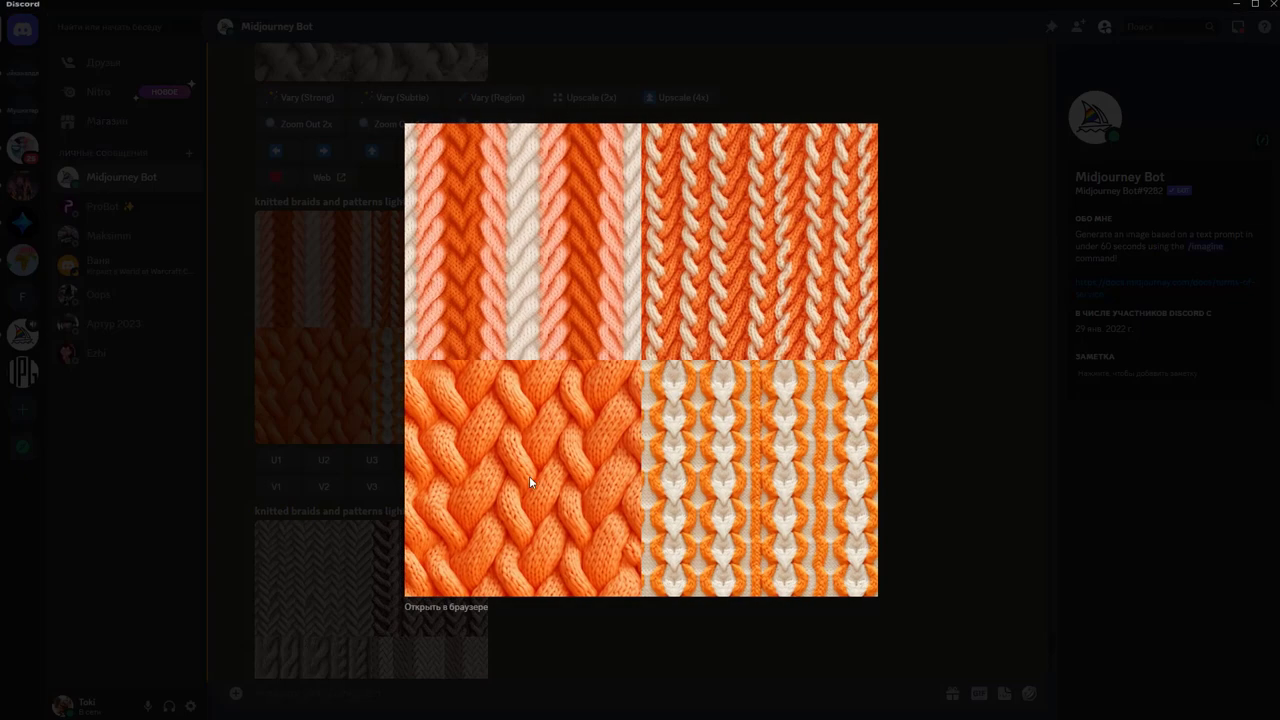
pyautogui.click(641, 617)
pyautogui.click(323, 460)
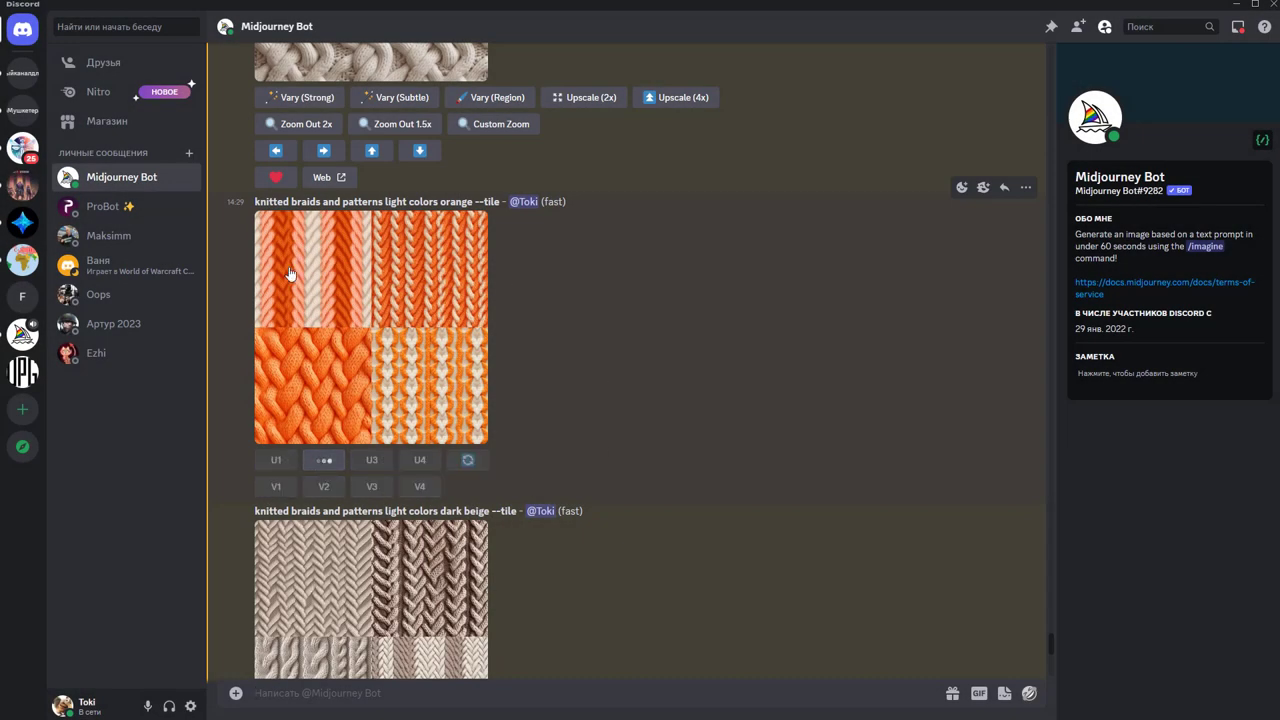
# Submit /imagine 'knitted braids and patterns colors orange bordo --tile', replacing 'light' with 'bordo'
pyautogui.scroll(4, 611, 301)
pyautogui.scroll(3, 614, 301)
pyautogui.scroll(-8, 614, 301)
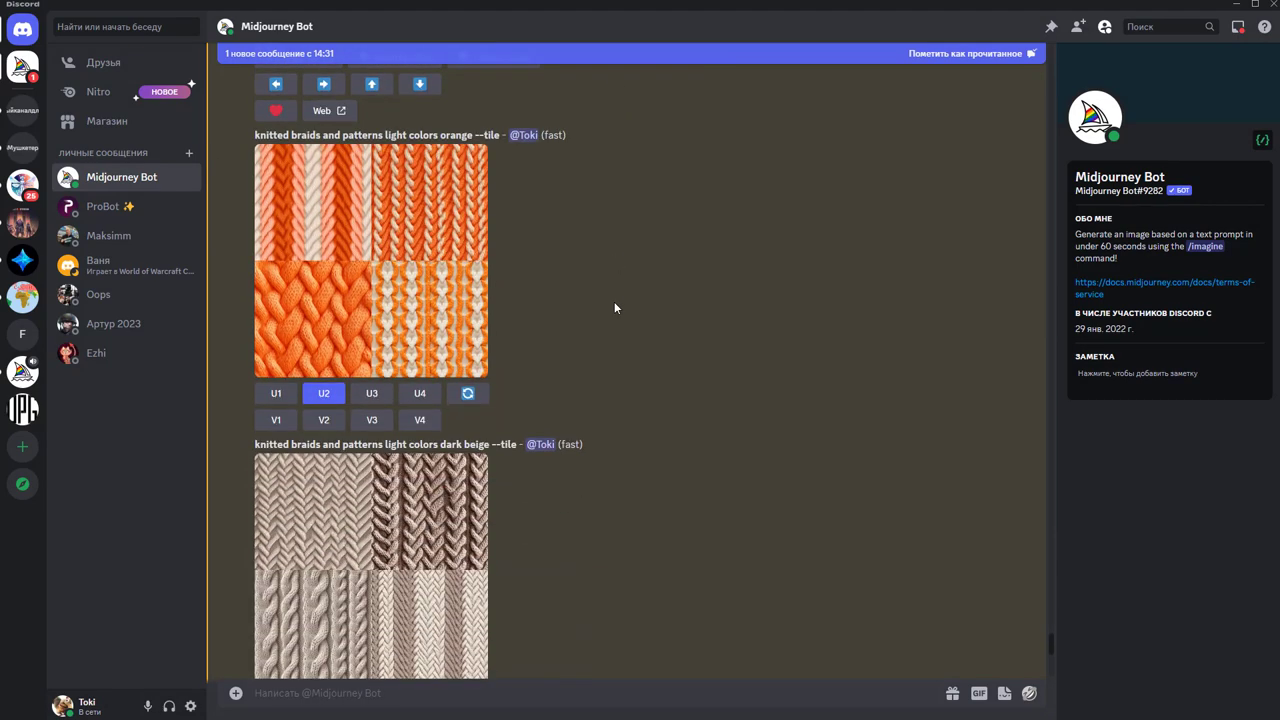
pyautogui.moveTo(500, 134); pyautogui.dragTo(255, 137)
pyautogui.hotkey('ctrl', 'c')
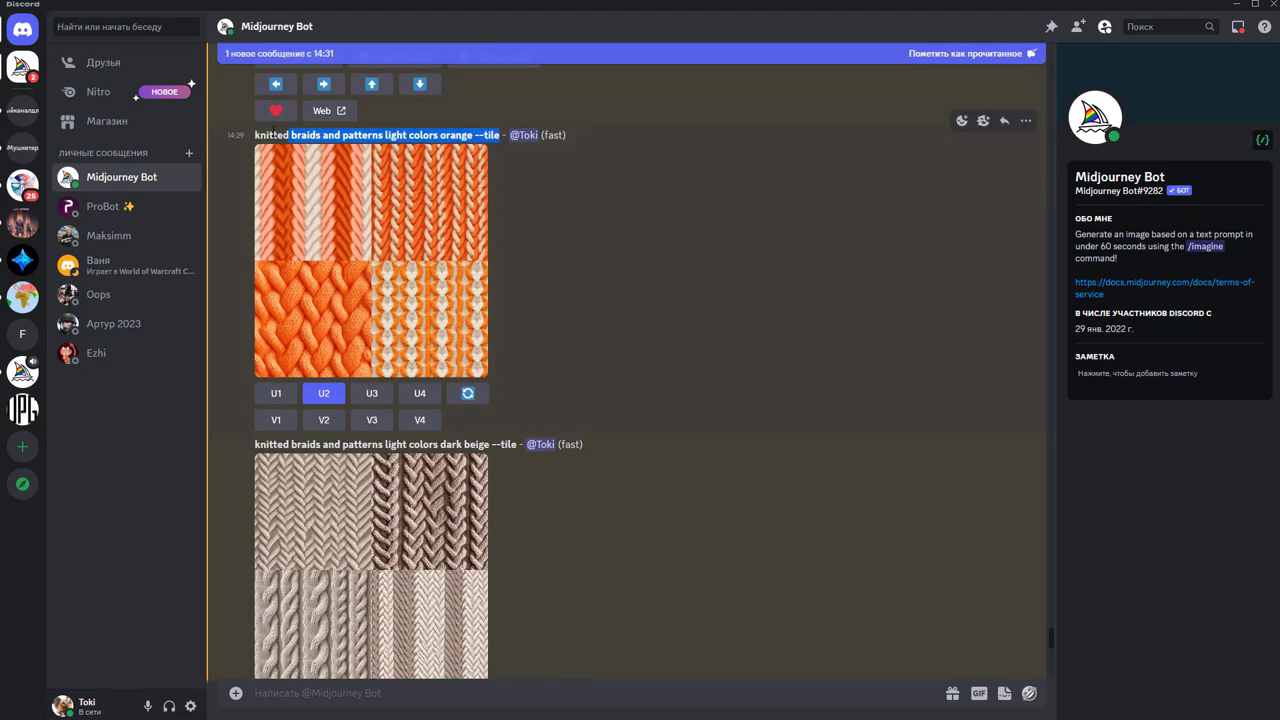
pyautogui.click(392, 692)
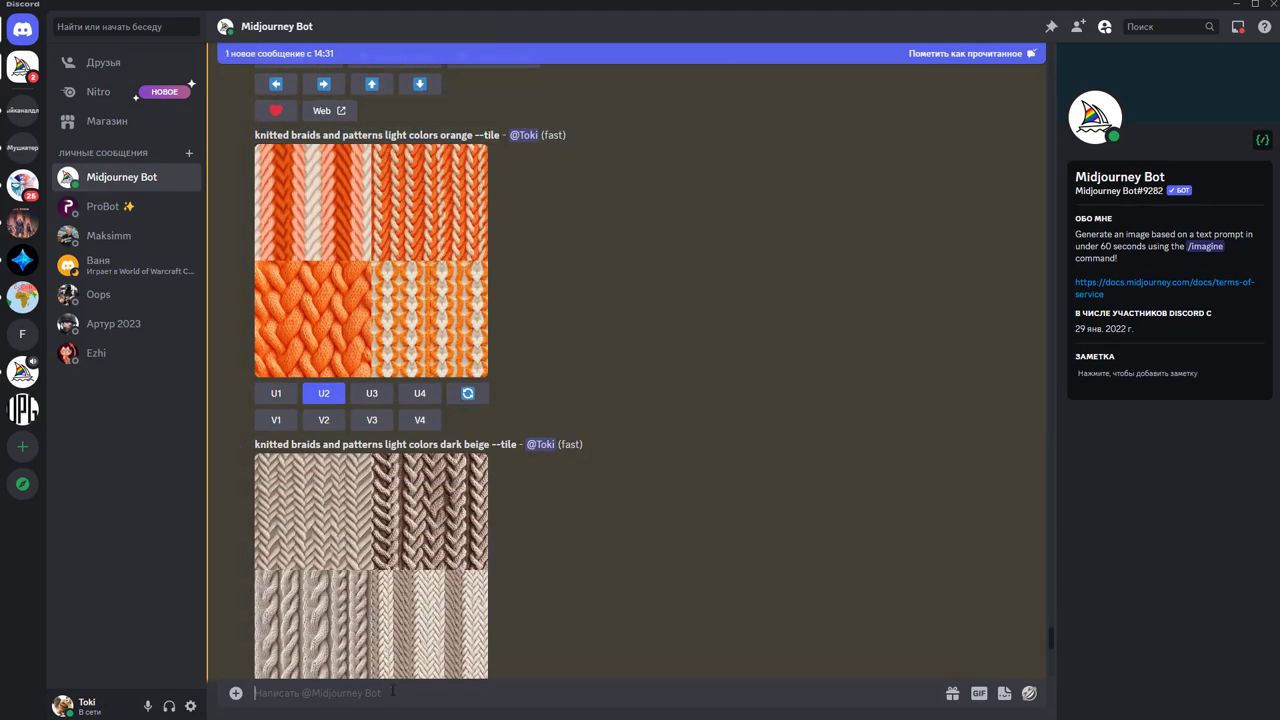
pyautogui.write('/')
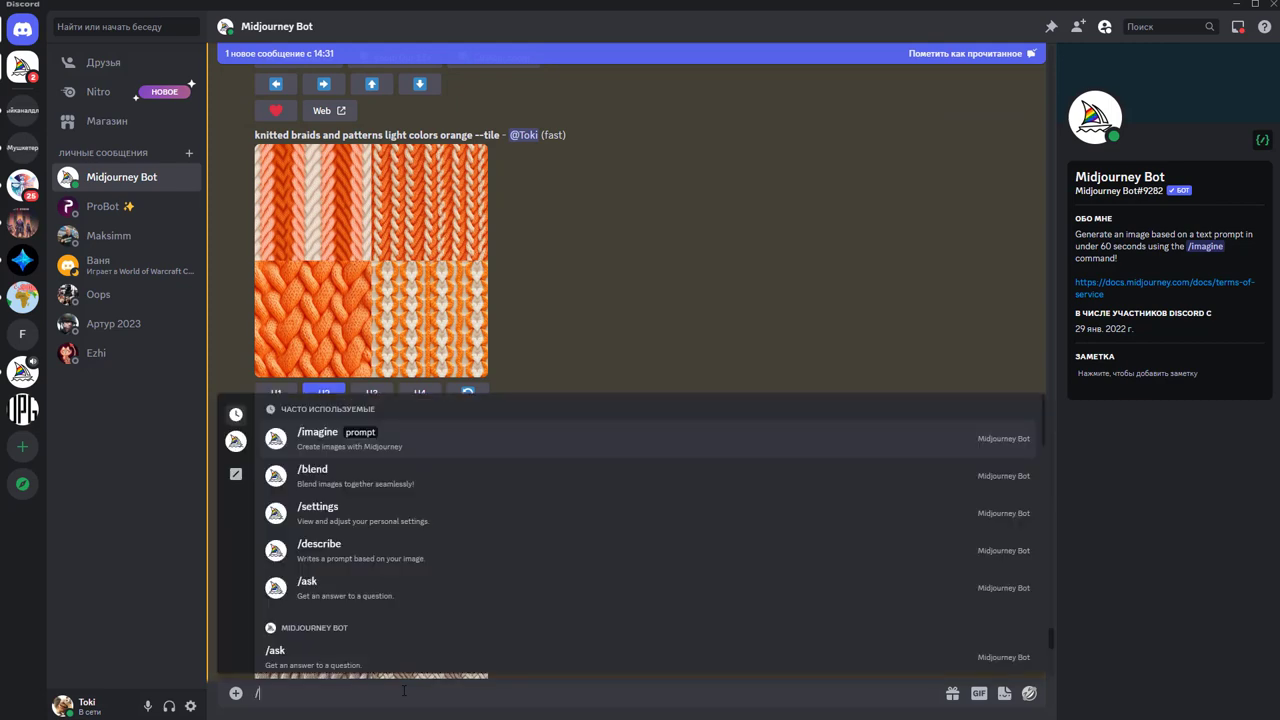
pyautogui.click(429, 449)
pyautogui.hotkey('ctrl', 'v')
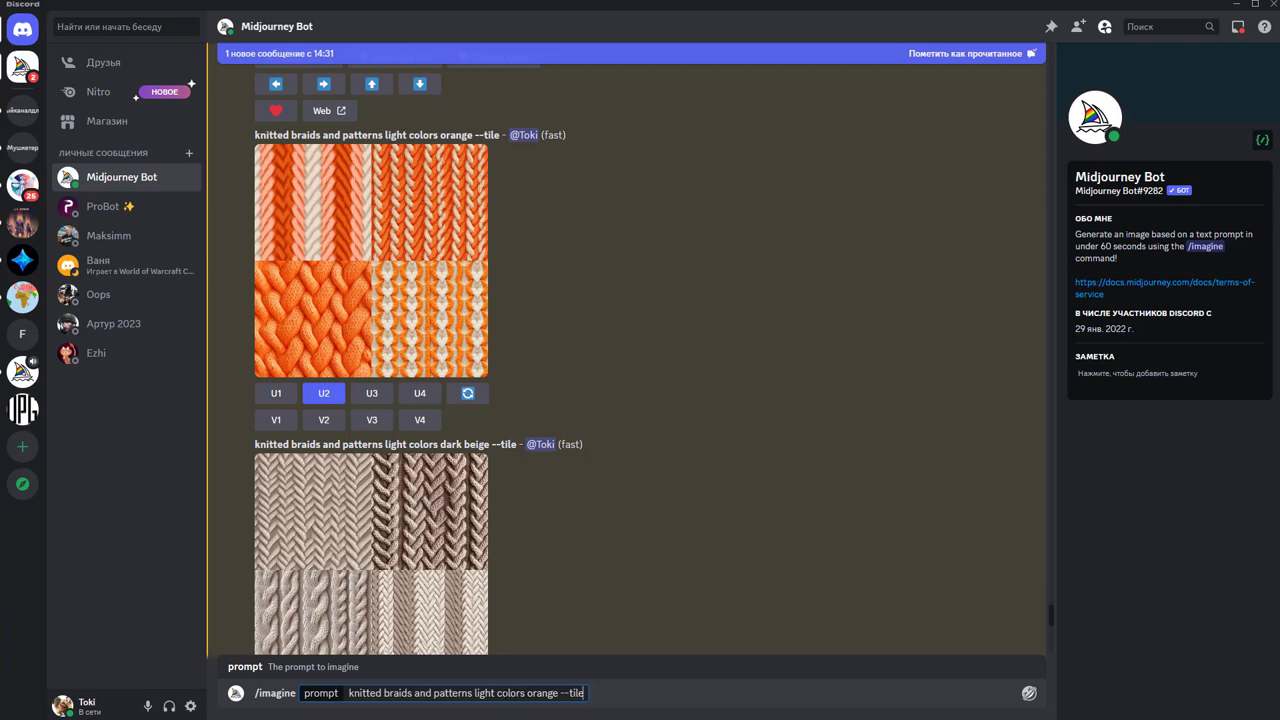
pyautogui.moveTo(494, 693); pyautogui.dragTo(470, 694)
pyautogui.press('BackSpace')
pyautogui.write('bord')
pyautogui.write('o')
pyautogui.press('Return')
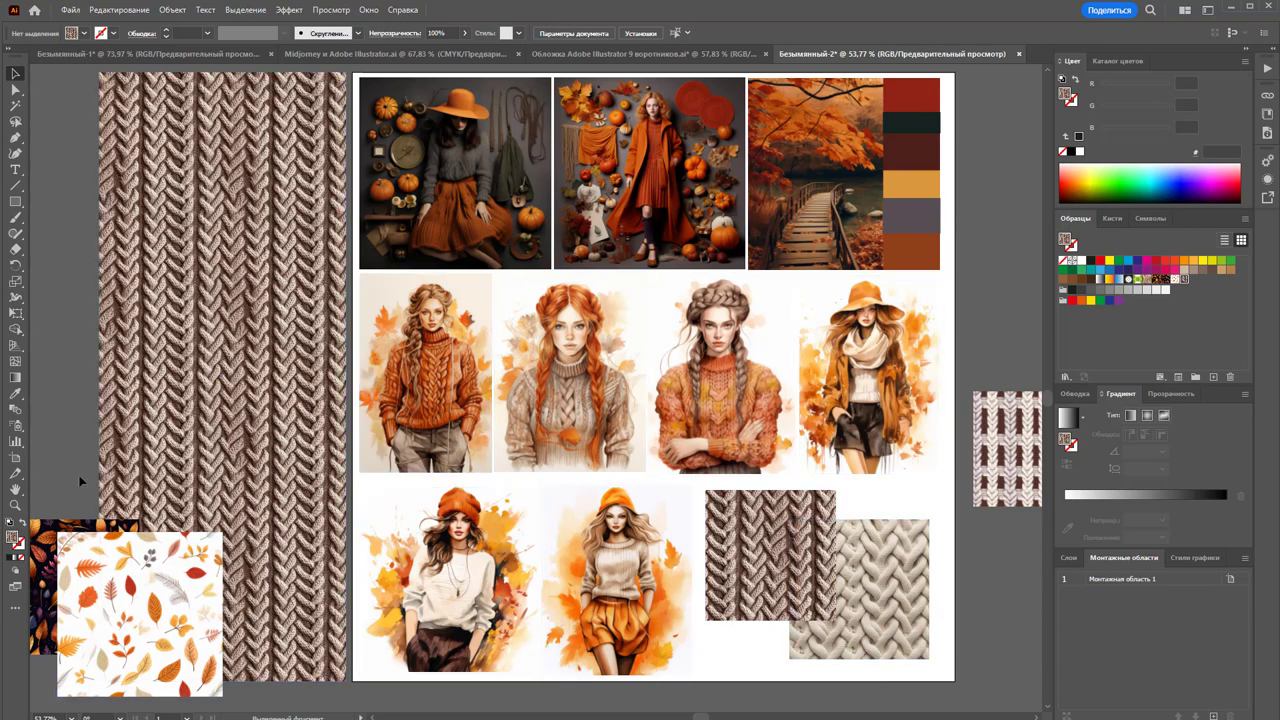
# Draw a rectangular strip below the artboard
pyautogui.click(251, 349)
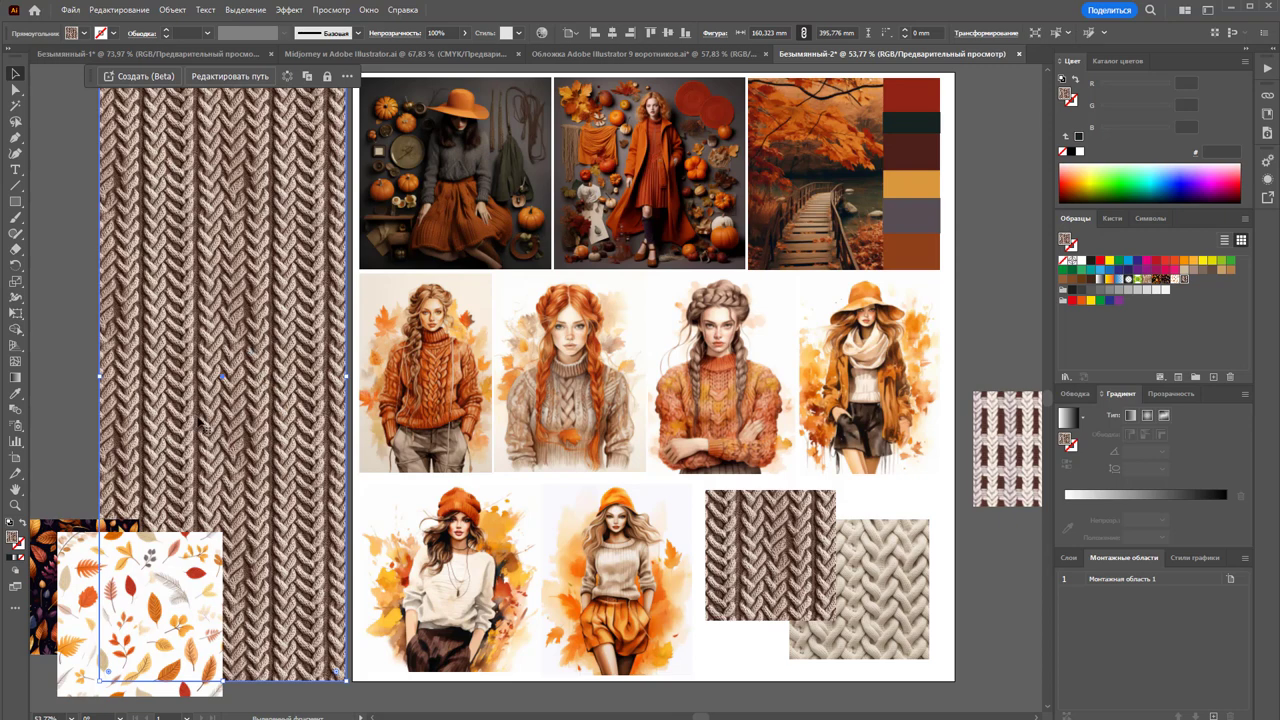
pyautogui.moveTo(164, 566); pyautogui.dragTo(658, 550)
pyautogui.scroll(-2, 658, 550)
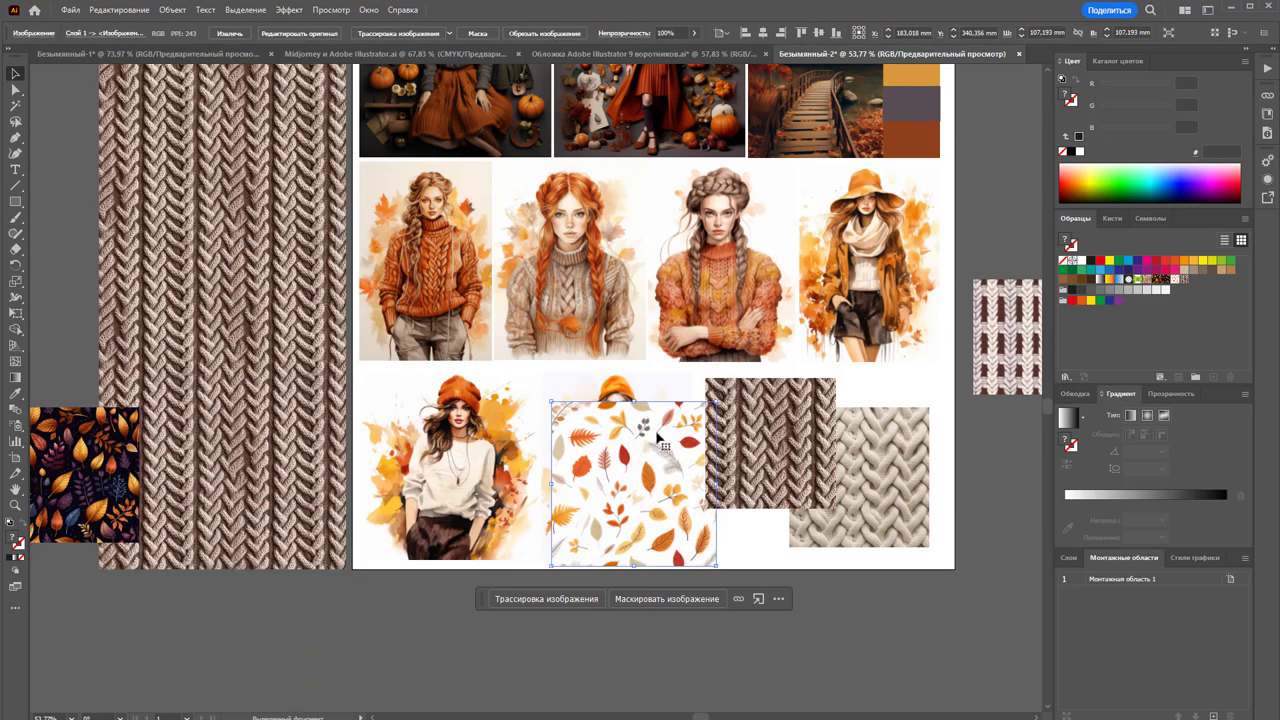
pyautogui.scroll(-1, 658, 440)
pyautogui.moveTo(658, 440)
pyautogui.mouseDown()
pyautogui.moveTo(171, 533)
pyautogui.moveTo(120, 487)
pyautogui.mouseUp()
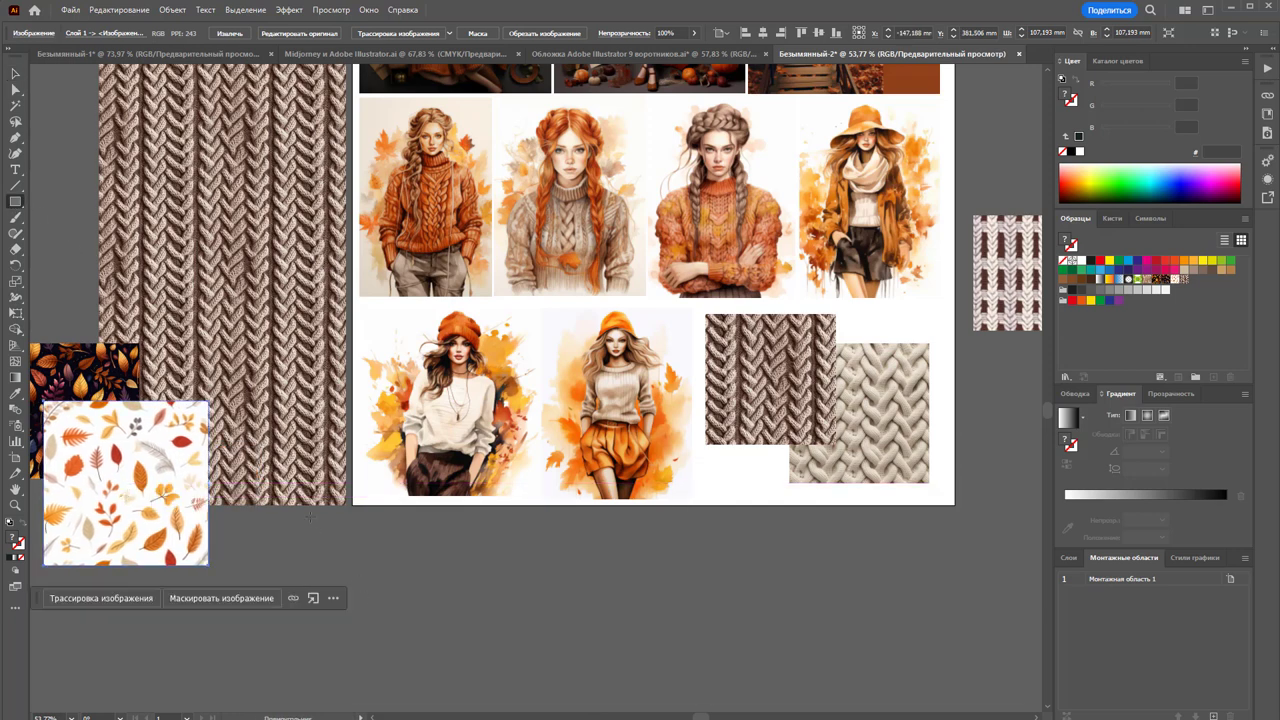
pyautogui.moveTo(372, 508); pyautogui.dragTo(653, 560)
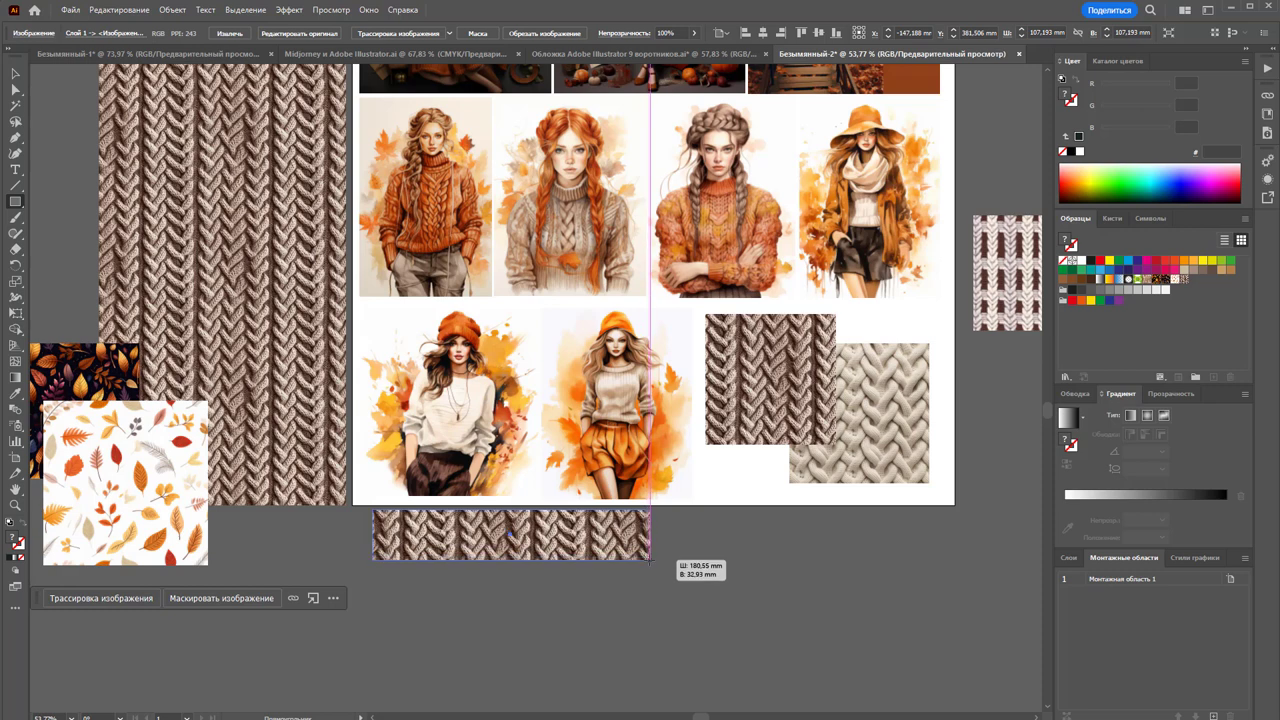
pyautogui.moveTo(653, 560); pyautogui.dragTo(651, 559)
# Duplicate the strip to the right and fill the strips with dark and light leaf patterns
pyautogui.click(16, 73)
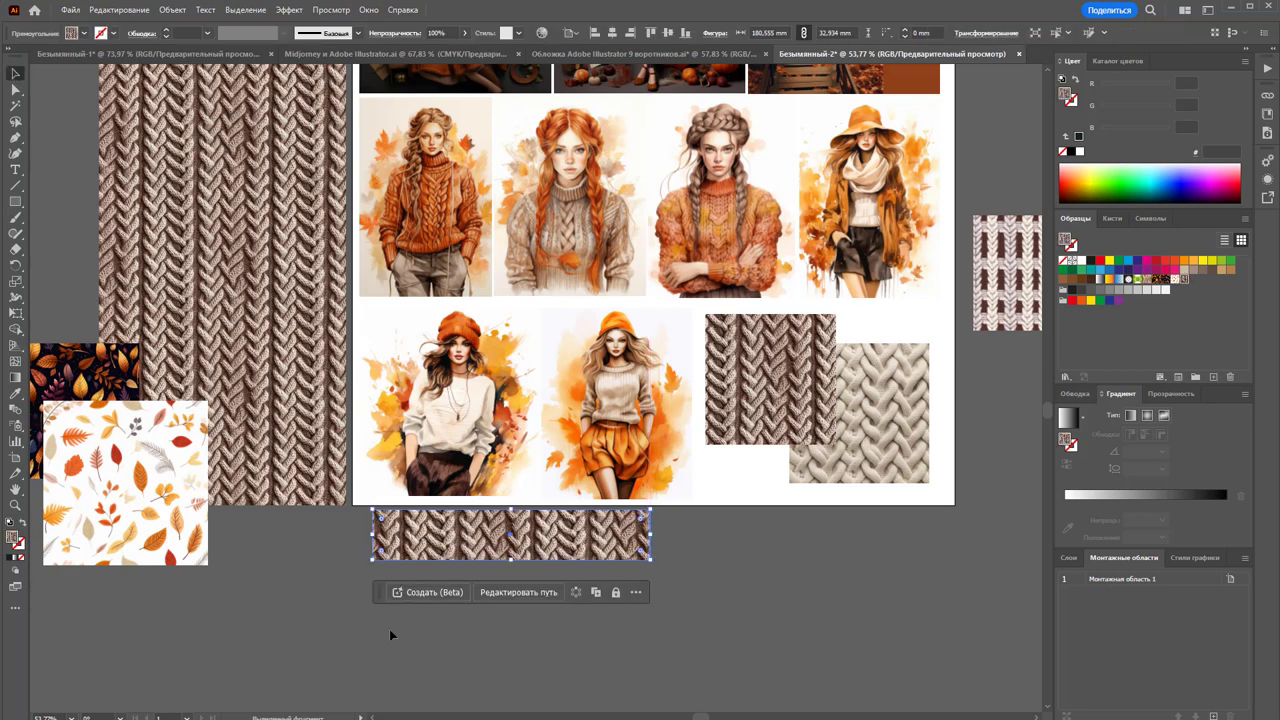
pyautogui.moveTo(413, 524); pyautogui.dragTo(699, 524)
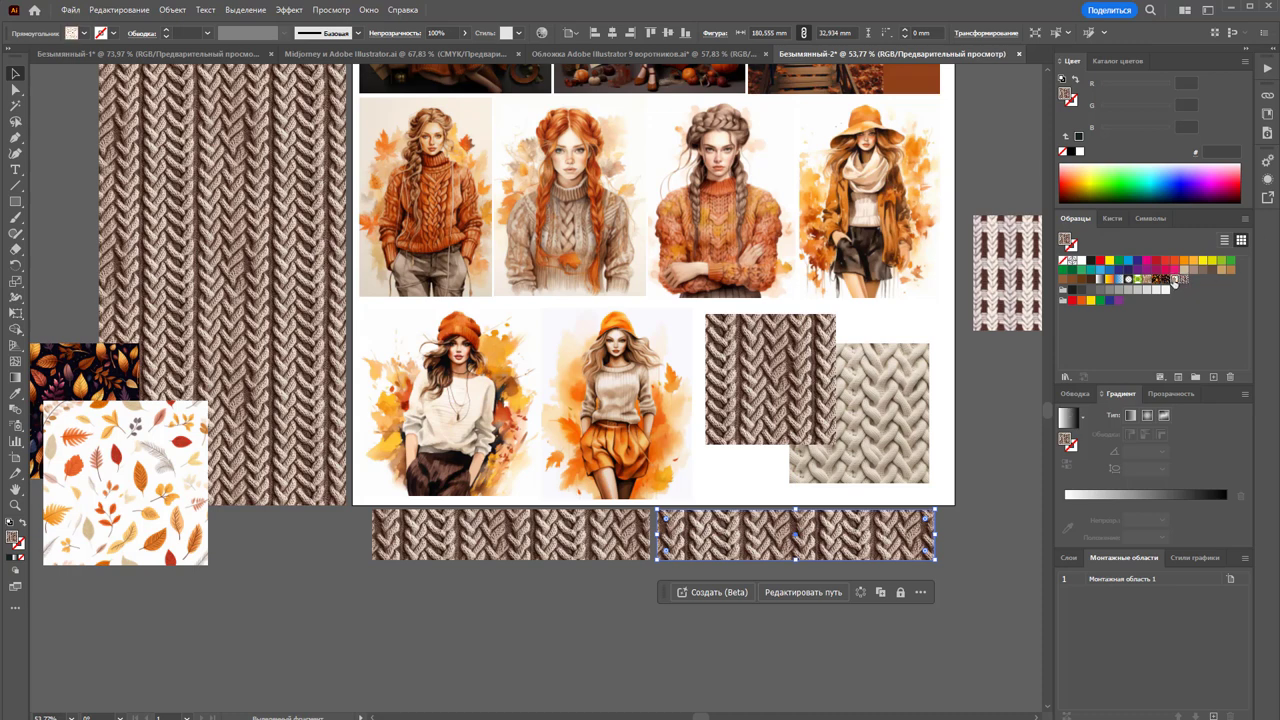
pyautogui.click(1178, 279)
pyautogui.click(565, 536)
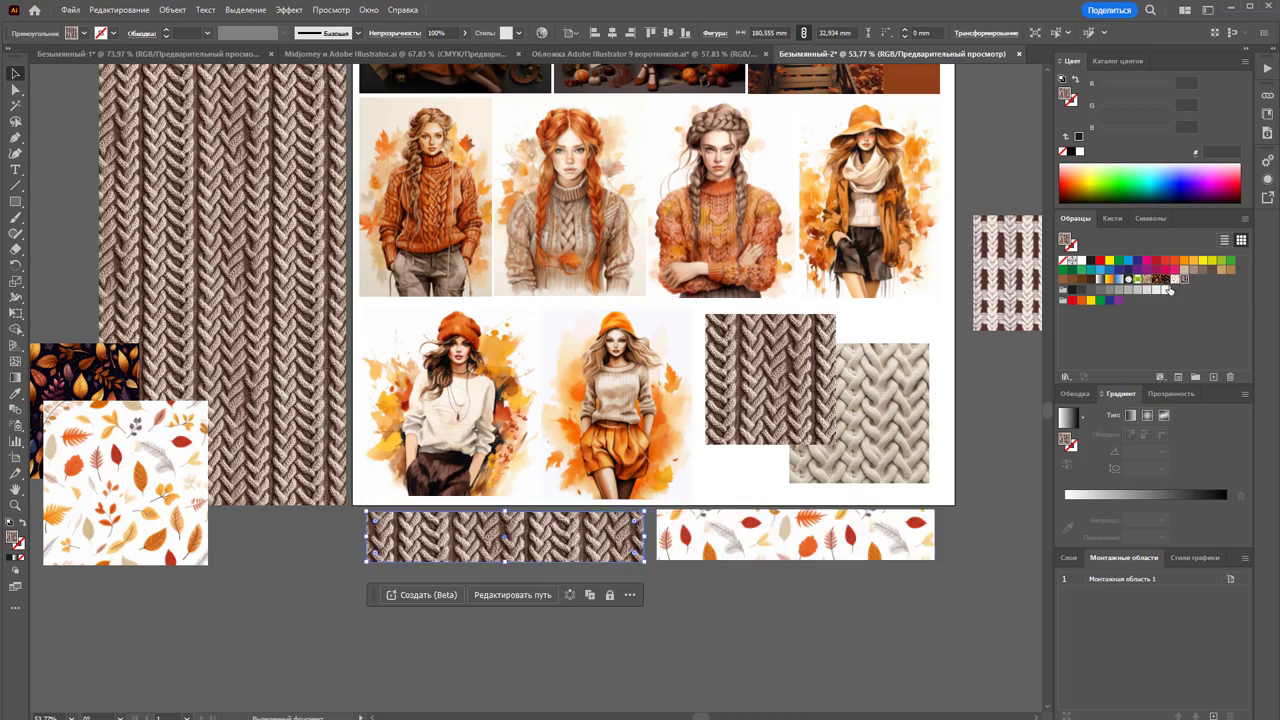
pyautogui.click(1160, 279)
pyautogui.click(785, 619)
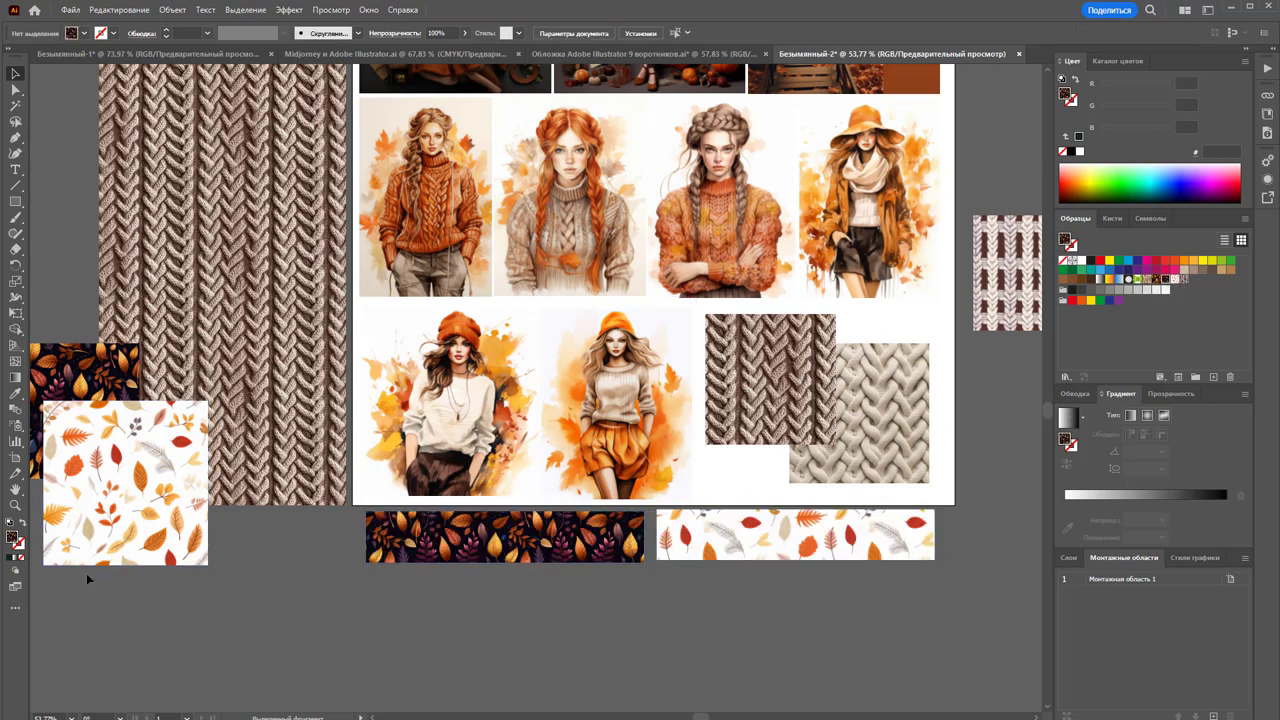
# Extend the artboard down to 440.6 mm tall to cover the leaf strips
pyautogui.click(15, 457)
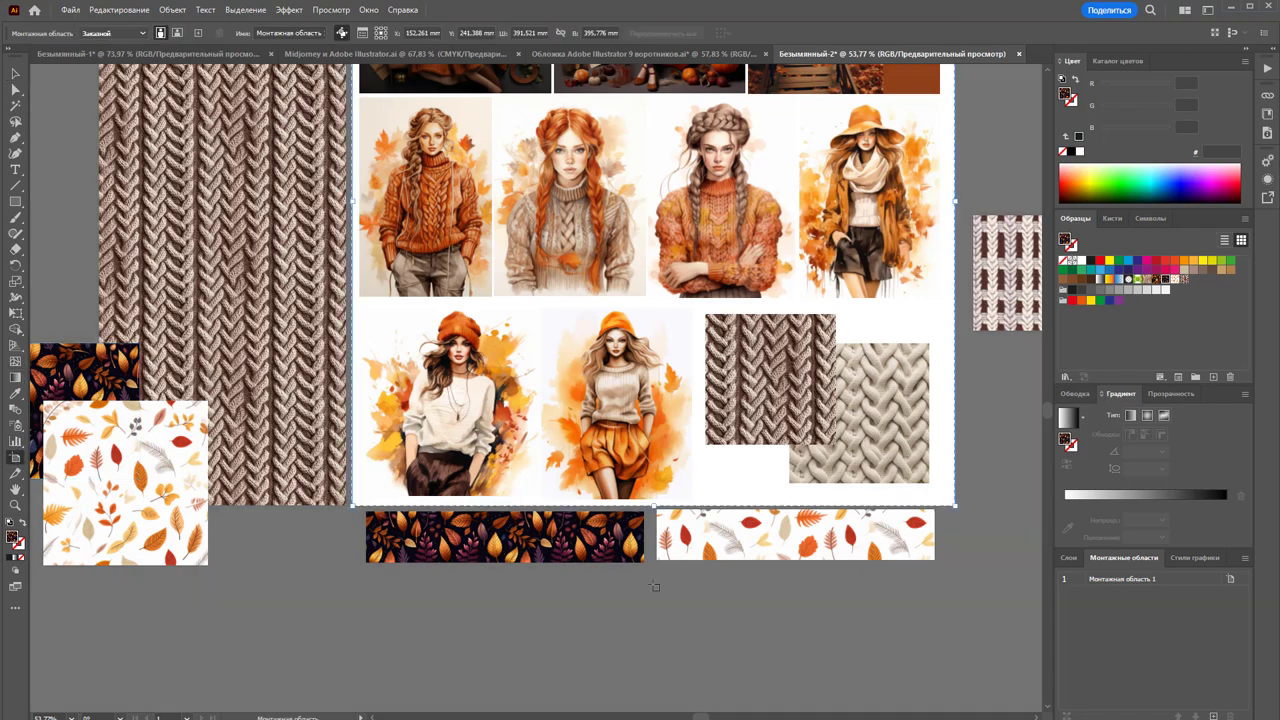
pyautogui.moveTo(655, 505); pyautogui.dragTo(657, 573)
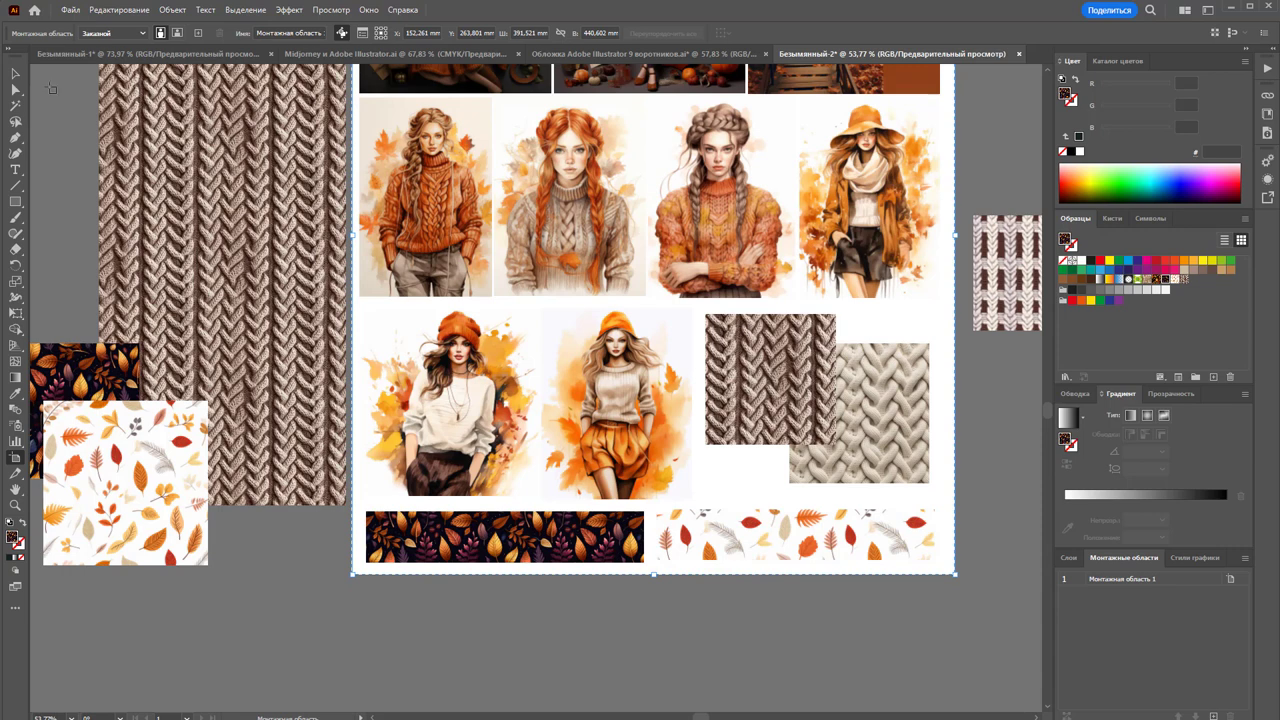
pyautogui.click(16, 74)
pyautogui.scroll(2, 298, 596)
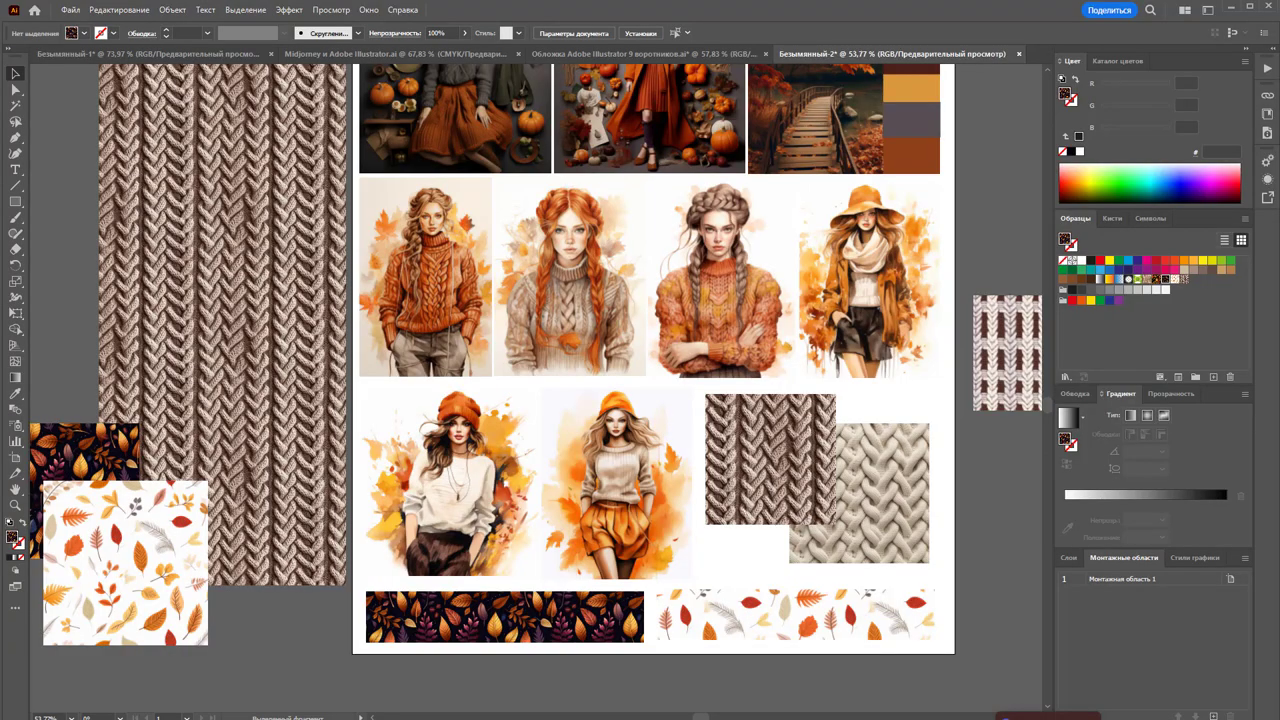
pyautogui.hotkey('alt', 'Tab')
# Copy the upscaled orange-and-bordo knit tile #3 image and return to Illustrator
pyautogui.click(380, 510)
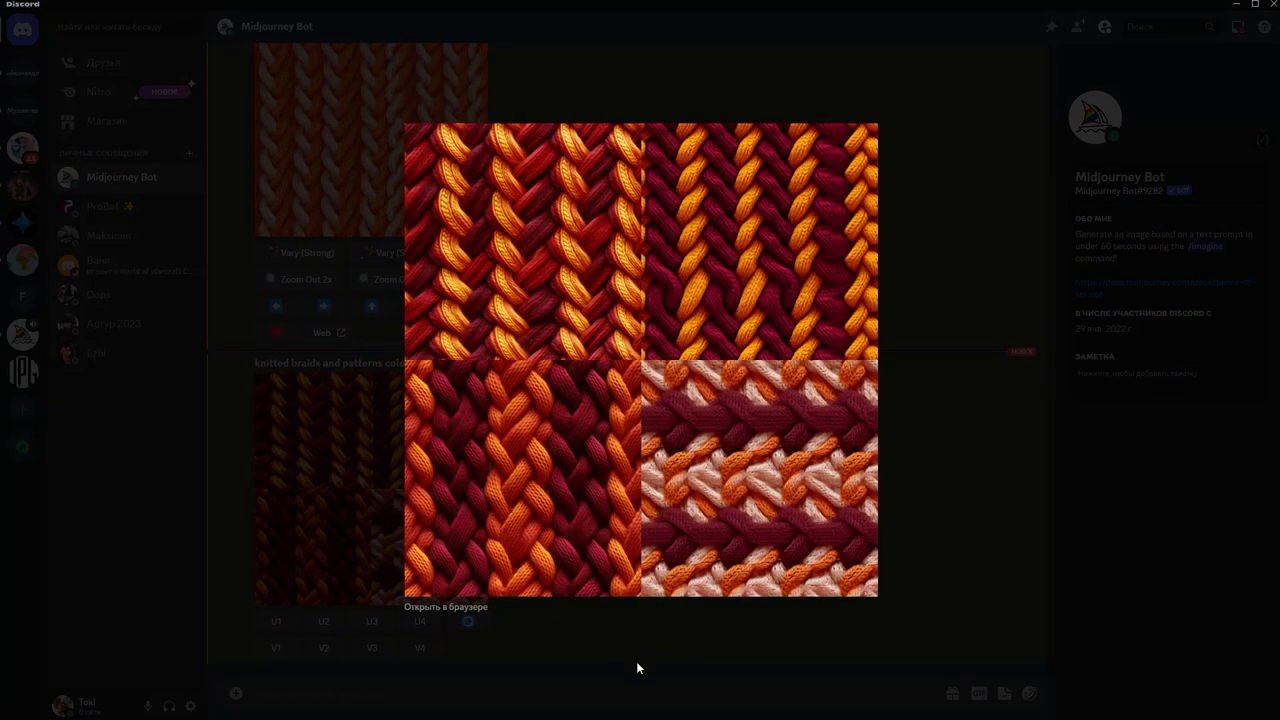
pyautogui.click(637, 662)
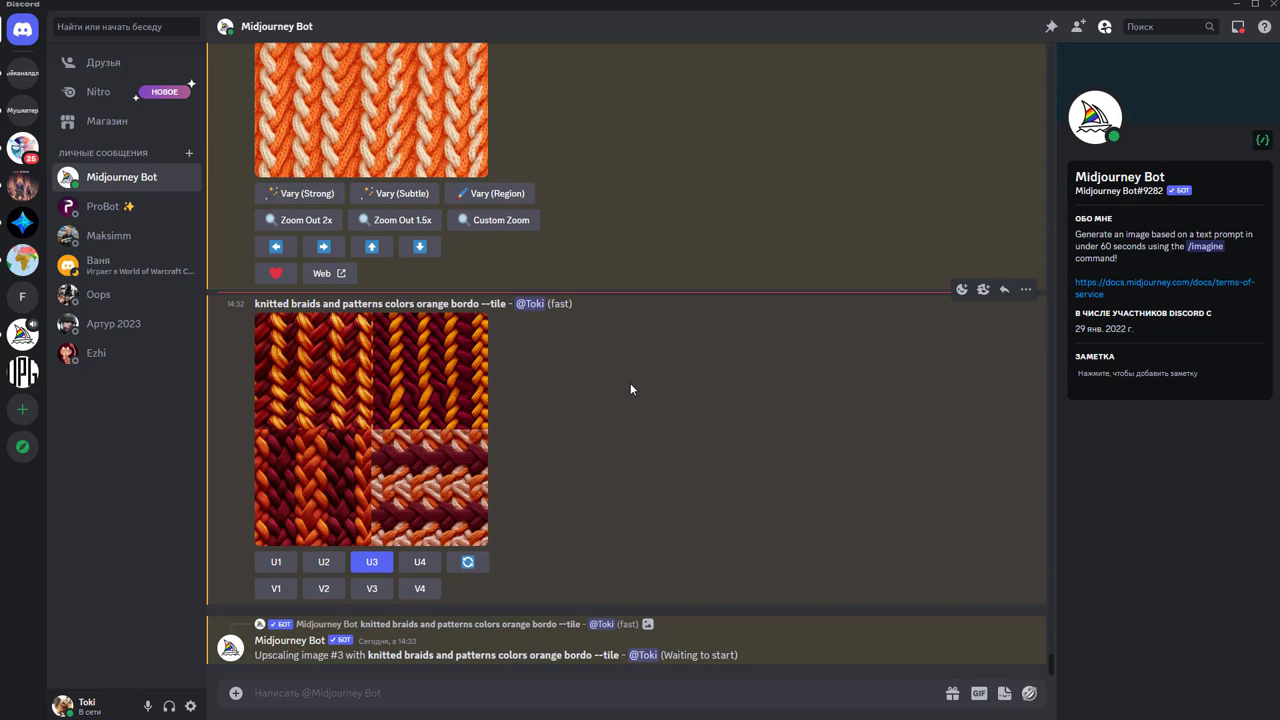
pyautogui.click(485, 410)
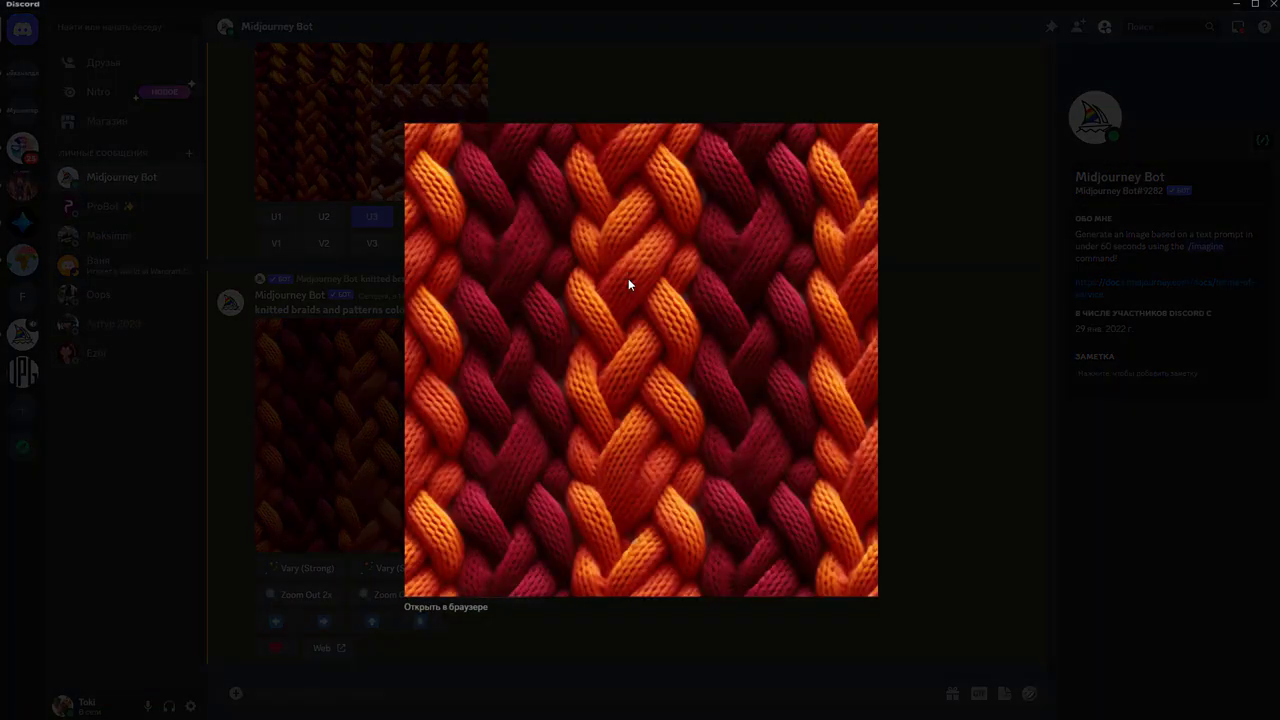
pyautogui.rightClick(628, 278)
pyautogui.click(663, 292)
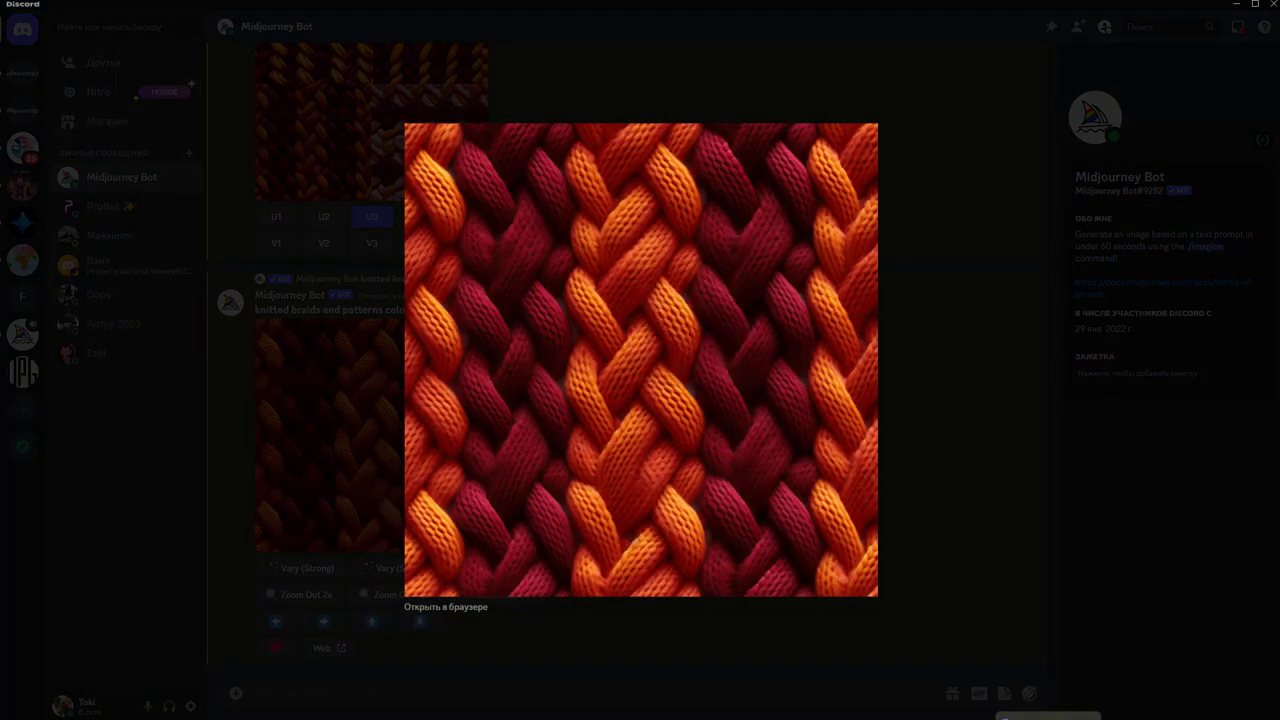
pyautogui.hotkey('alt', 'Tab')
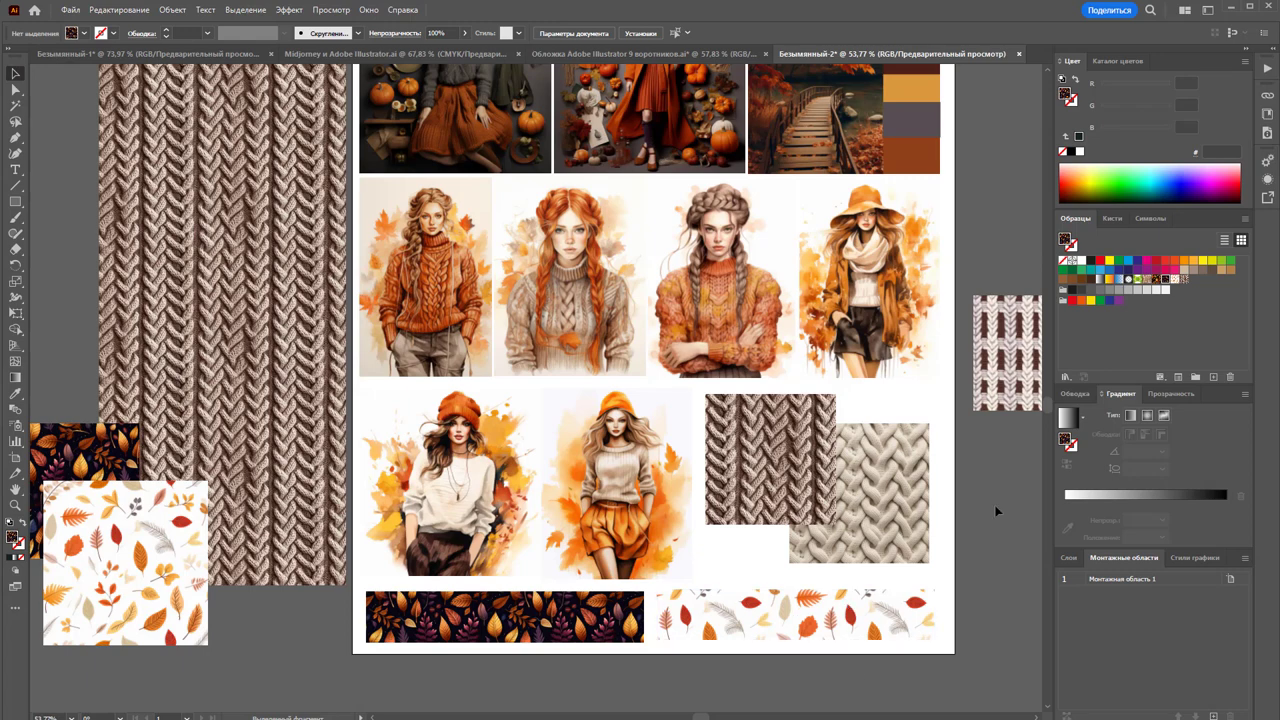
# Paste the red-orange knit image over the knit swatches and make it semi-transparent
pyautogui.hotkey('ctrl', 'v')
pyautogui.moveTo(814, 114)
pyautogui.mouseDown()
pyautogui.moveTo(960, 145)
pyautogui.moveTo(838, 365)
pyautogui.moveTo(855, 350)
pyautogui.mouseUp()
pyautogui.moveTo(668, 378); pyautogui.dragTo(818, 492)
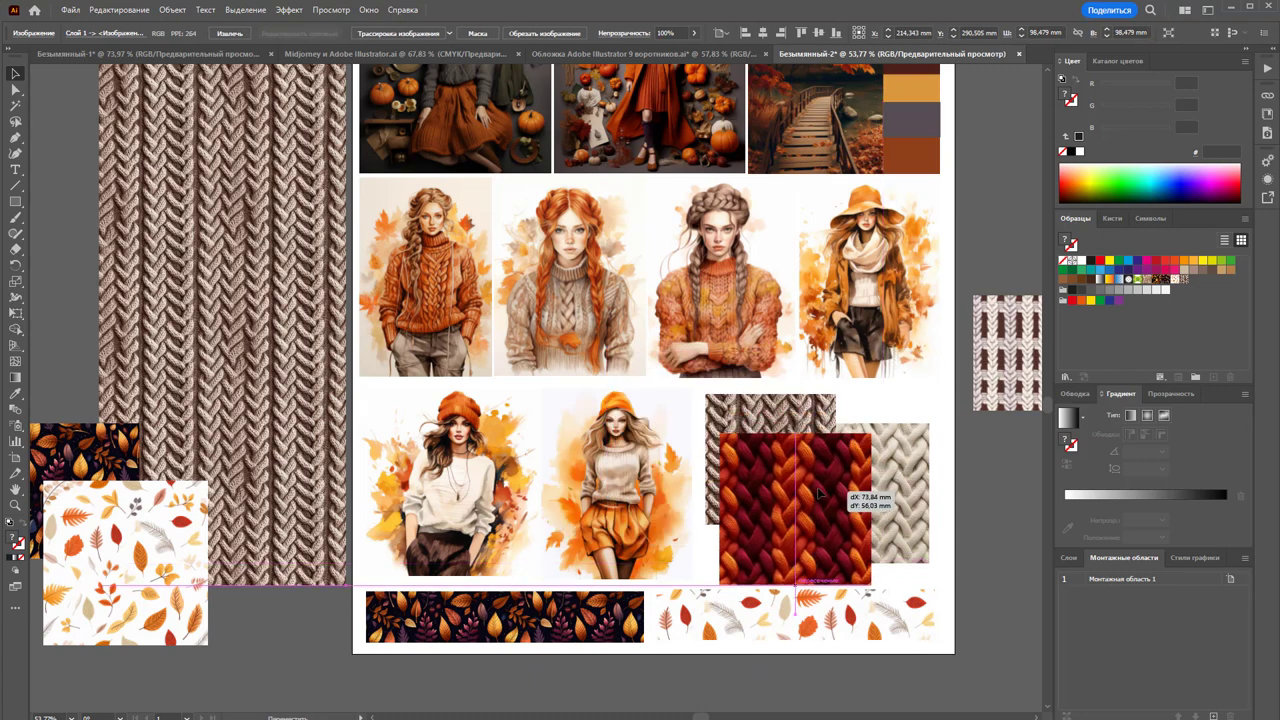
pyautogui.moveTo(818, 492); pyautogui.dragTo(805, 491)
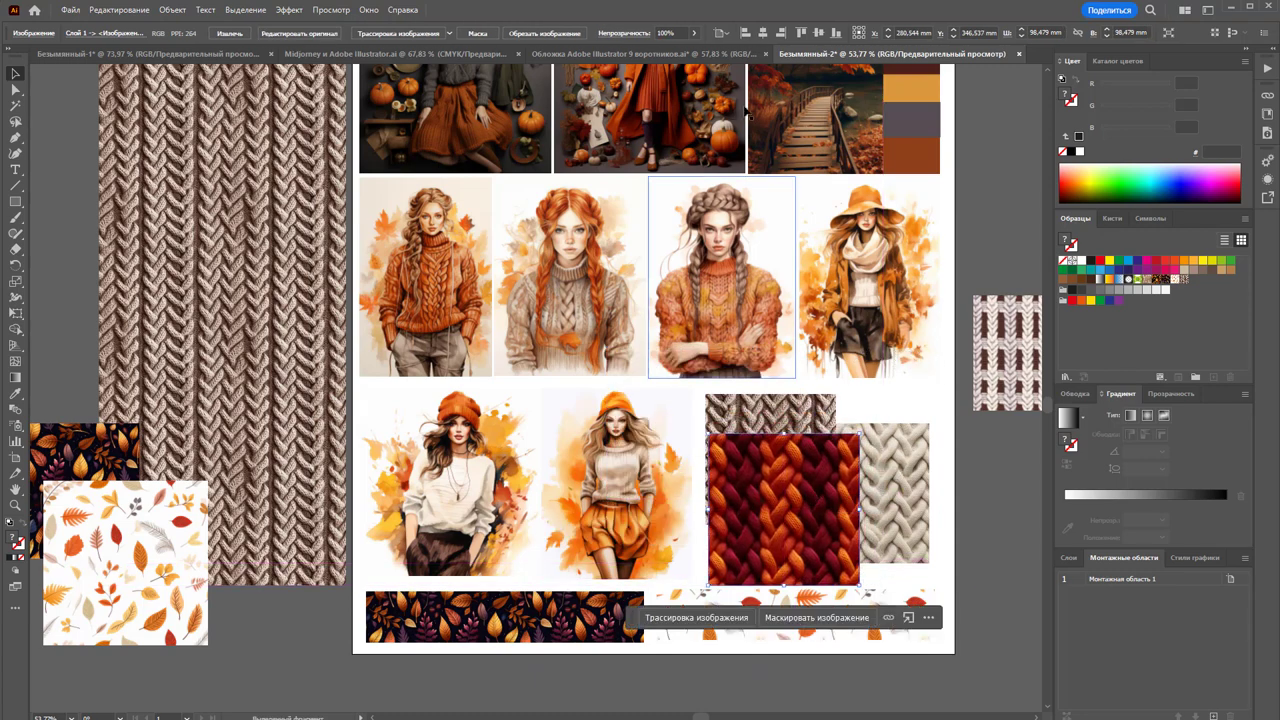
pyautogui.click(694, 33)
pyautogui.moveTo(691, 52); pyautogui.dragTo(672, 49)
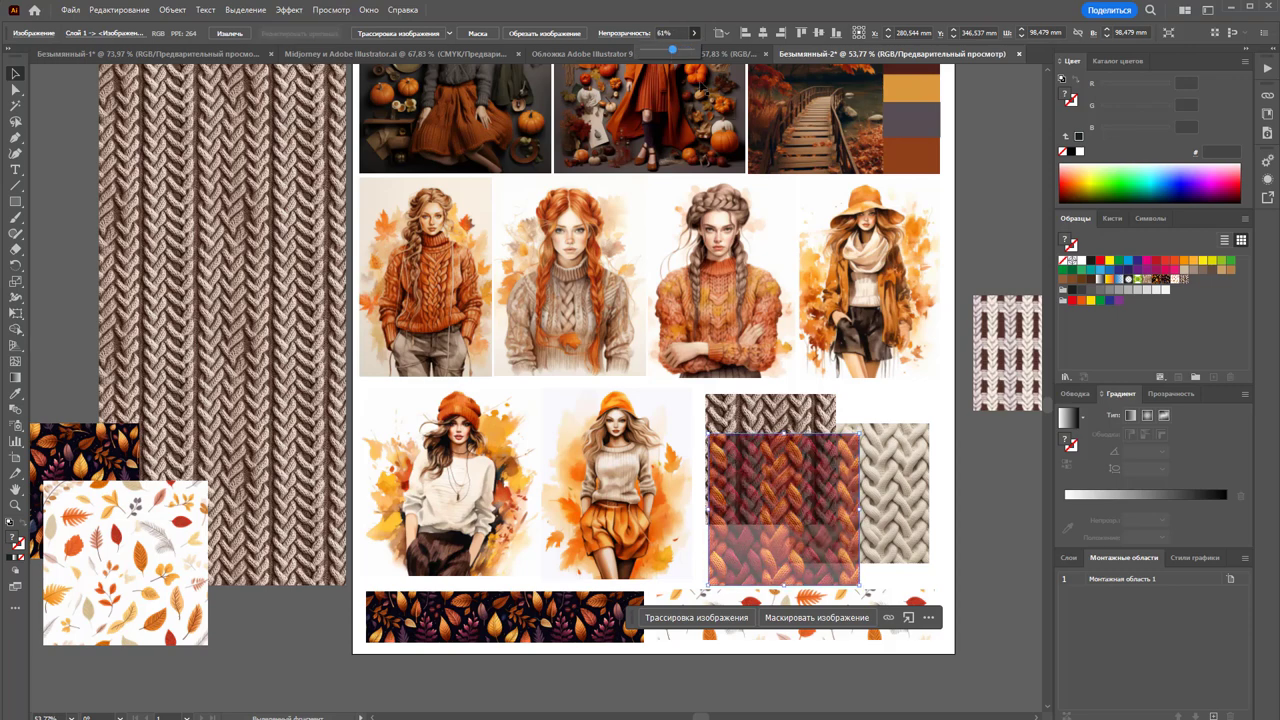
pyautogui.scroll(-4, 800, 300)
pyautogui.moveTo(853, 268); pyautogui.dragTo(818, 540)
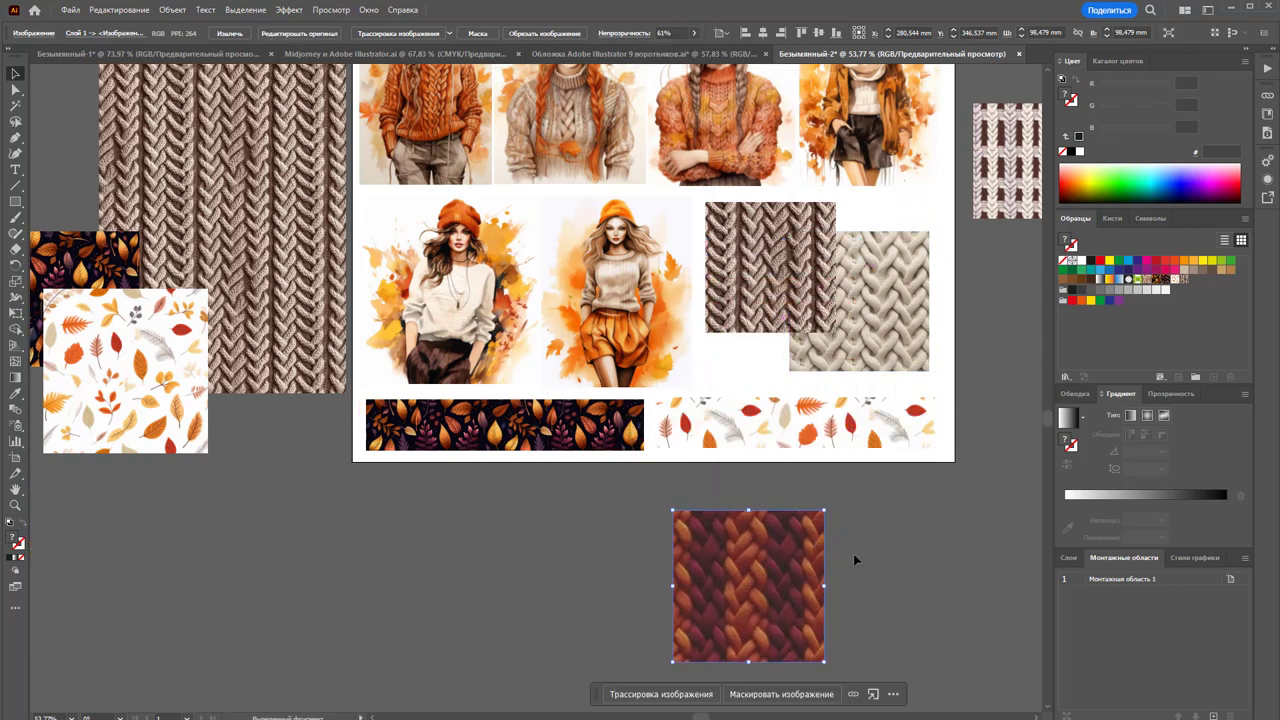
pyautogui.moveTo(707, 587); pyautogui.dragTo(514, 587)
pyautogui.hotkey('ctrl', 'z')
# Draw a light grey square and send it behind the knit image
pyautogui.click(15, 202)
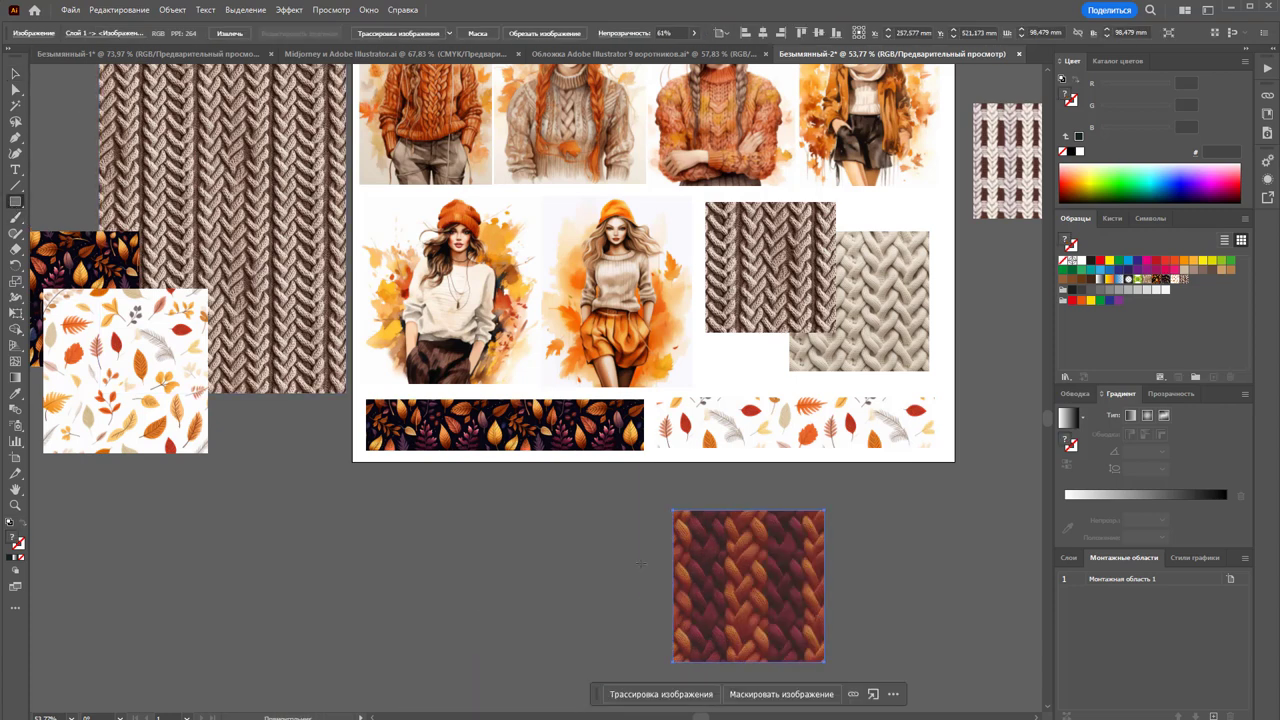
pyautogui.moveTo(673, 512); pyautogui.dragTo(825, 662)
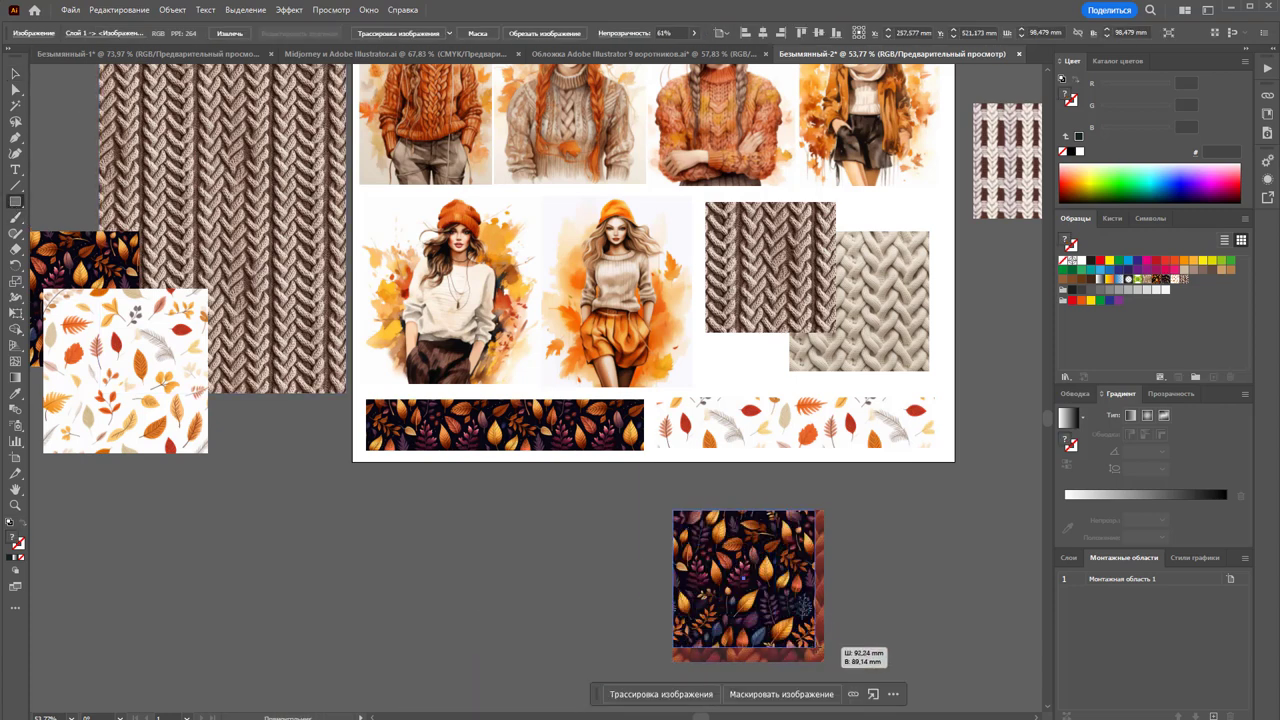
pyautogui.press('v')
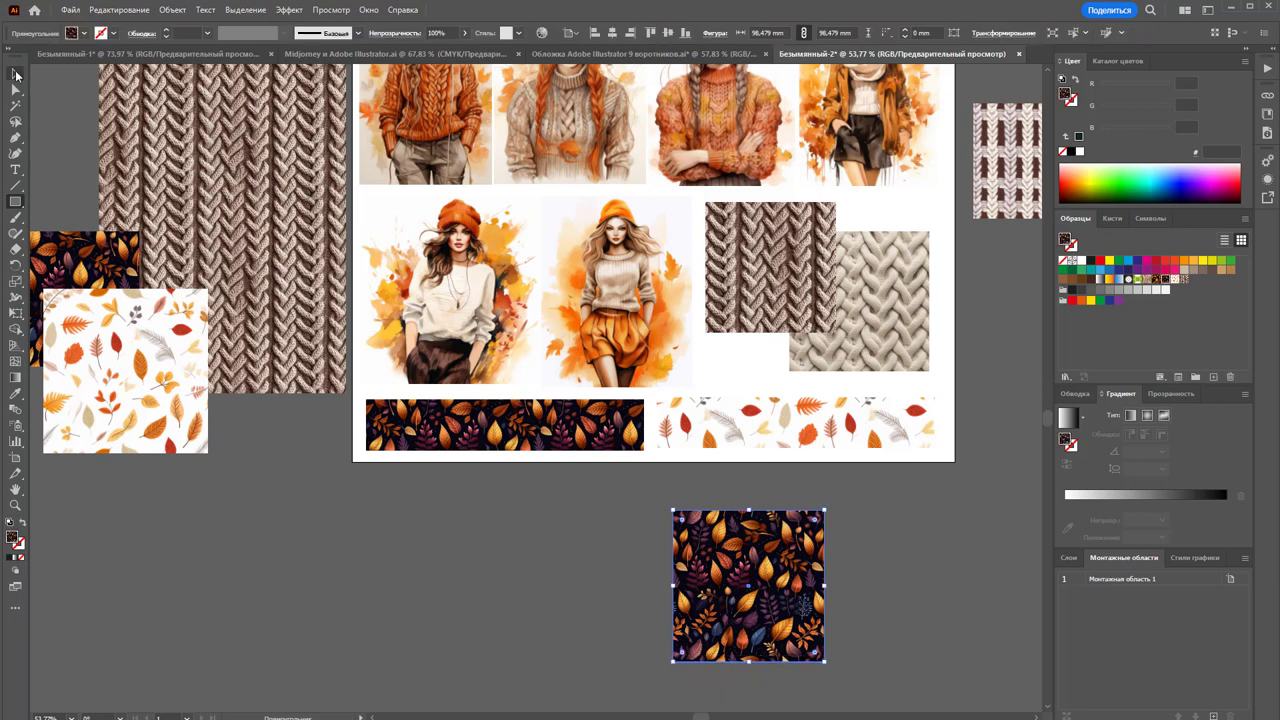
pyautogui.click(1152, 294)
pyautogui.rightClick(751, 586)
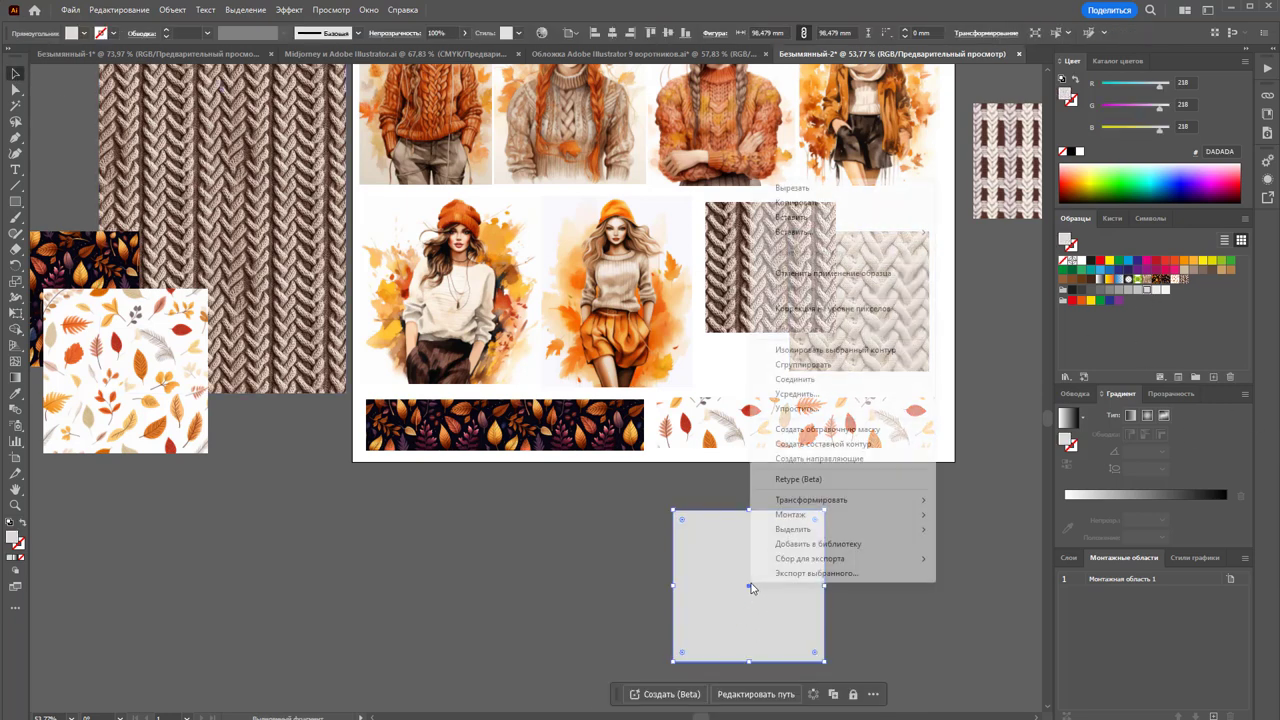
pyautogui.moveTo(905, 514)
pyautogui.click(1005, 560)
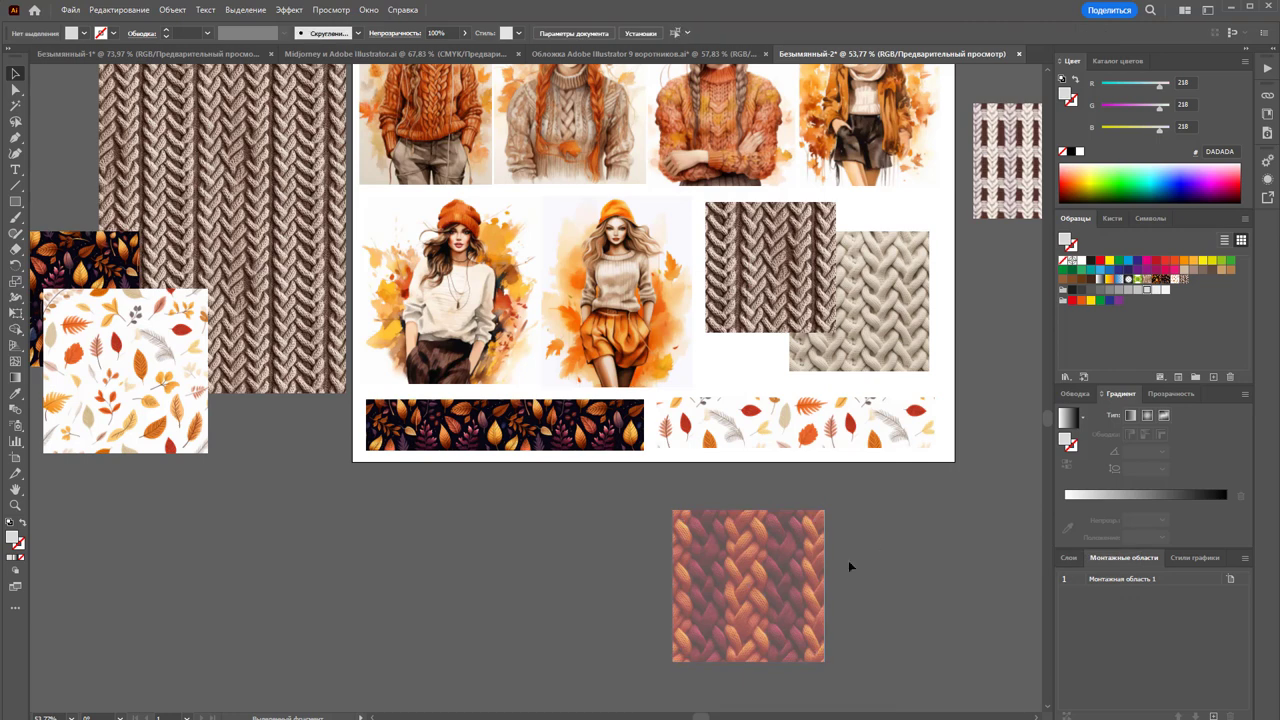
# Group the knit image with its grey backing square
pyautogui.click(723, 531)
pyautogui.click(693, 33)
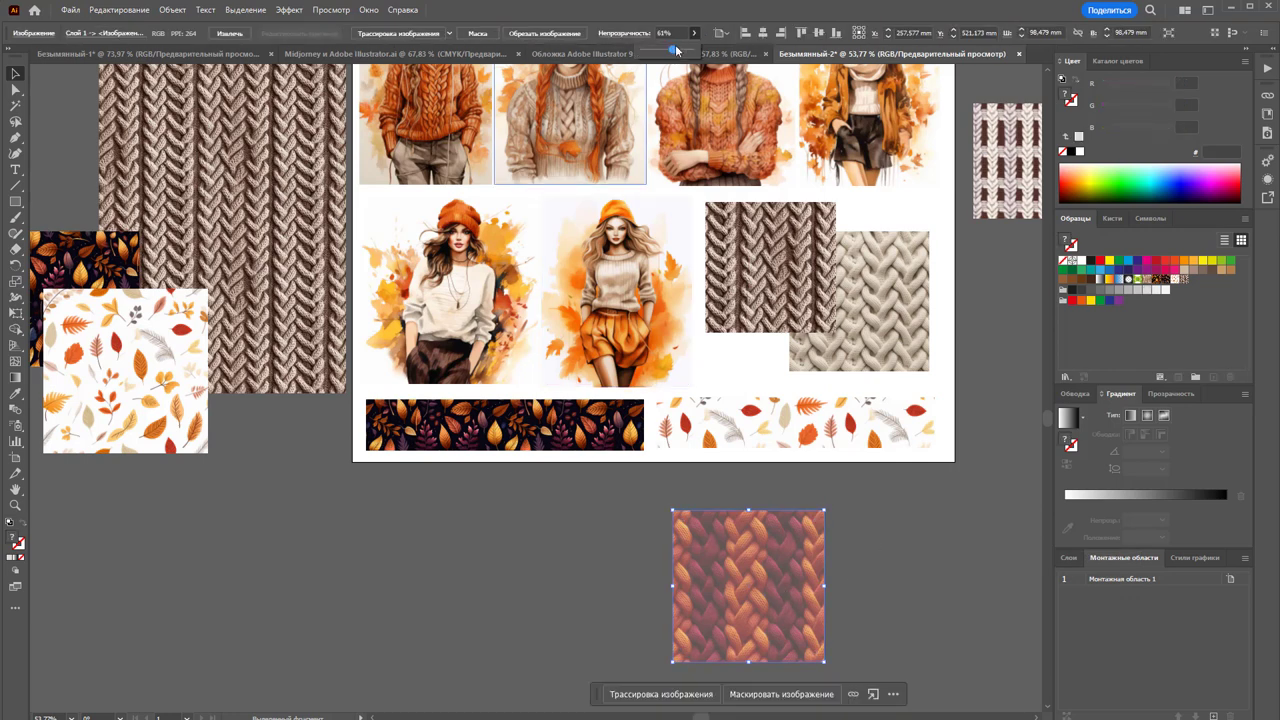
pyautogui.moveTo(676, 50); pyautogui.dragTo(683, 51)
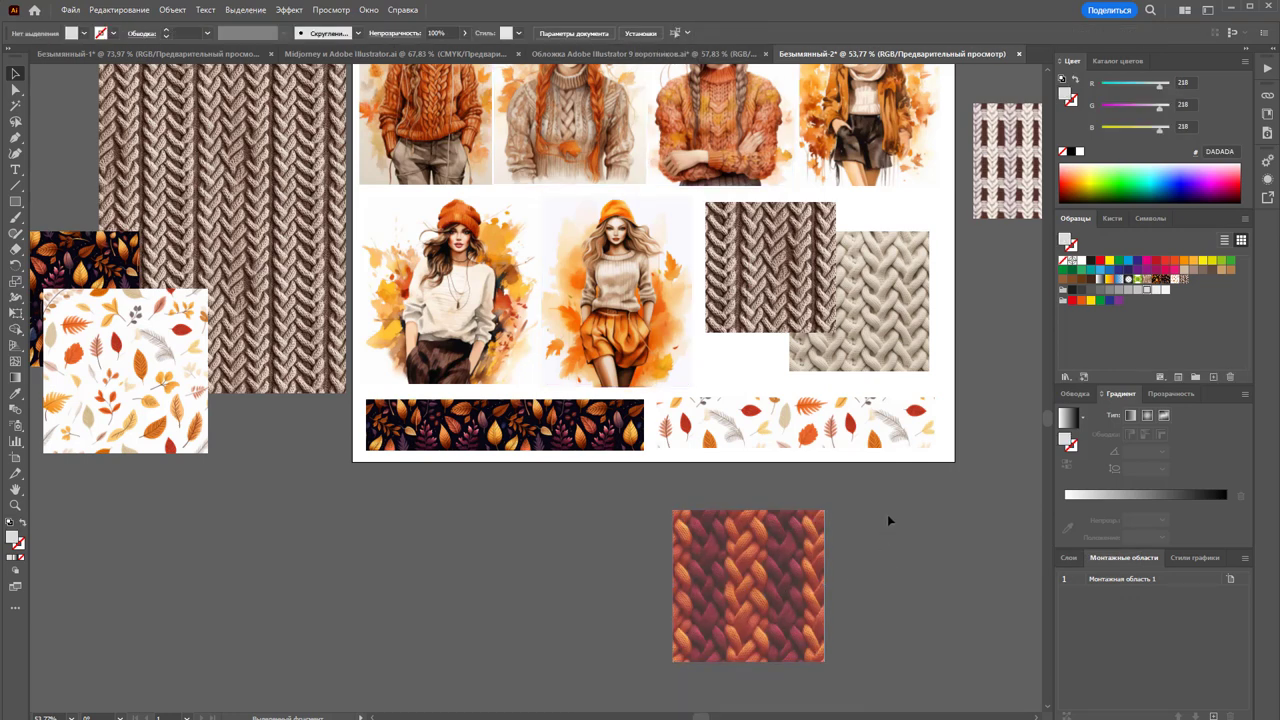
pyautogui.rightClick(742, 592)
pyautogui.moveTo(889, 520)
pyautogui.mouseDown()
pyautogui.moveTo(742, 592)
pyautogui.moveTo(872, 388)
pyautogui.moveTo(839, 345)
pyautogui.mouseUp()
pyautogui.click(841, 473)
# Shrink and reposition the knit group, setting the knit image opacity to 82%
pyautogui.scroll(1, 881, 632)
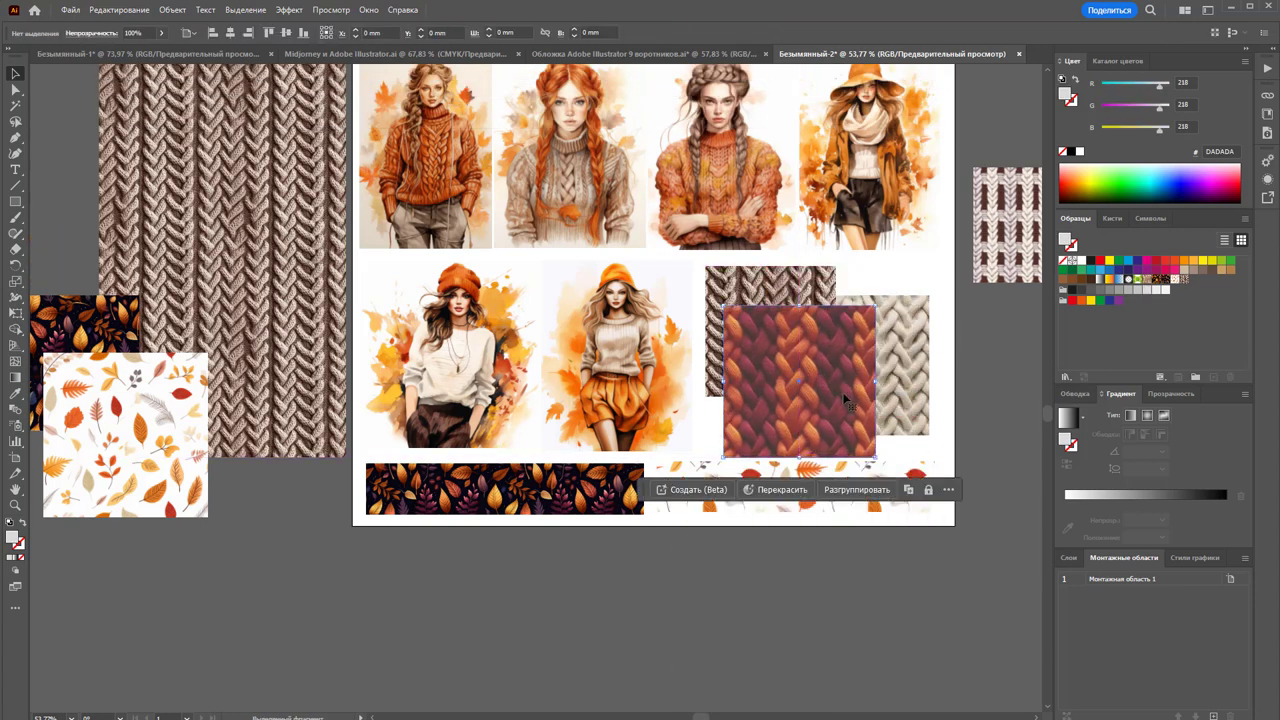
pyautogui.scroll(3, 814, 441)
pyautogui.scroll(2, 814, 441)
pyautogui.scroll(-1, 817, 440)
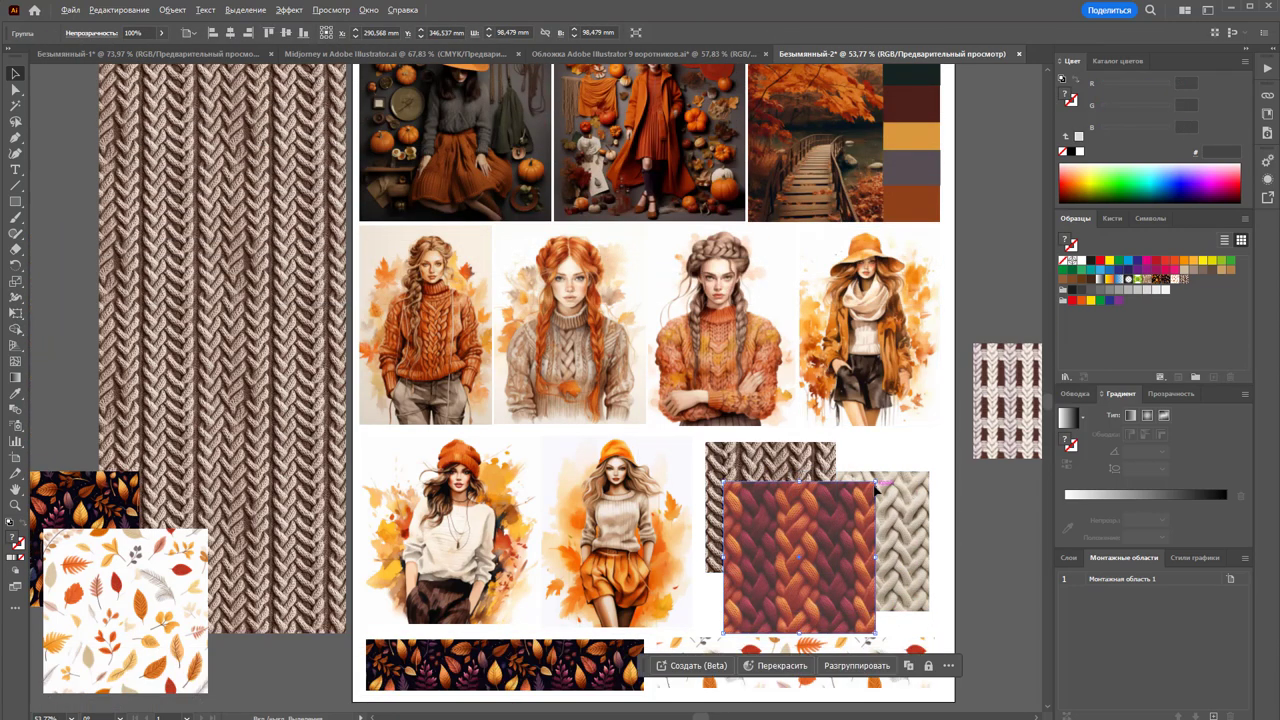
pyautogui.moveTo(876, 481); pyautogui.dragTo(864, 494)
pyautogui.moveTo(812, 568); pyautogui.dragTo(803, 570)
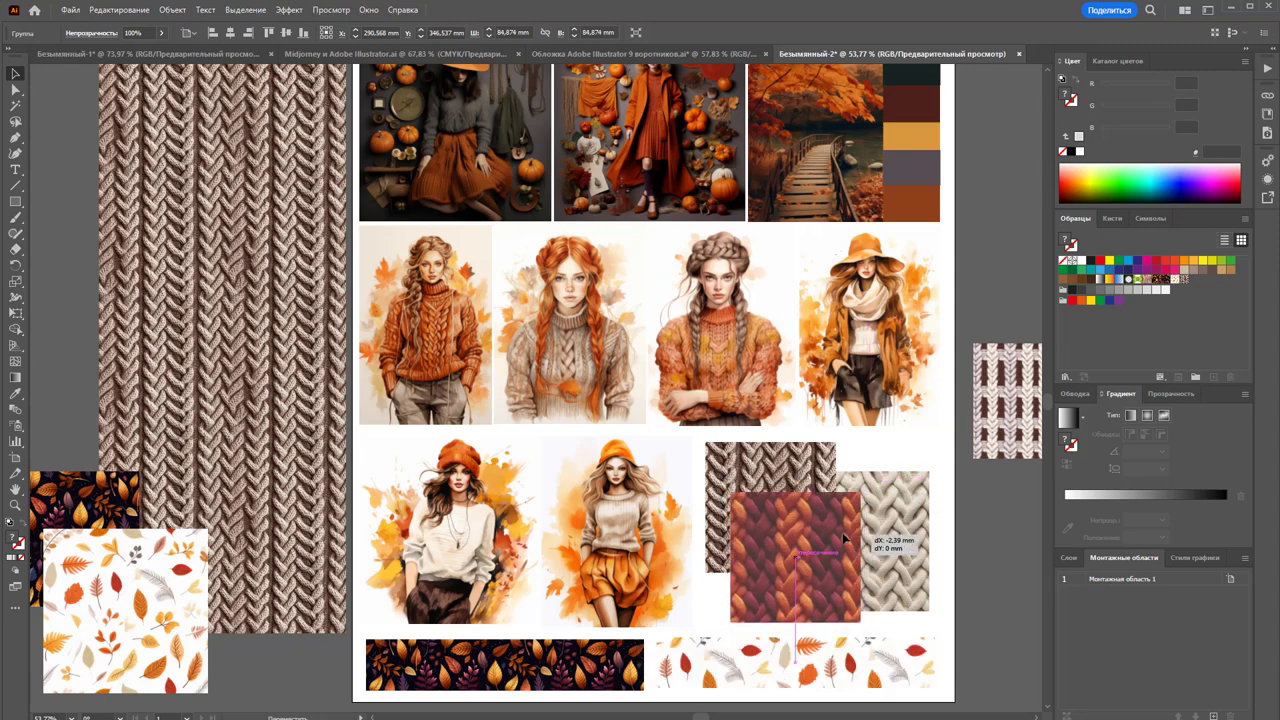
pyautogui.doubleClick(803, 571)
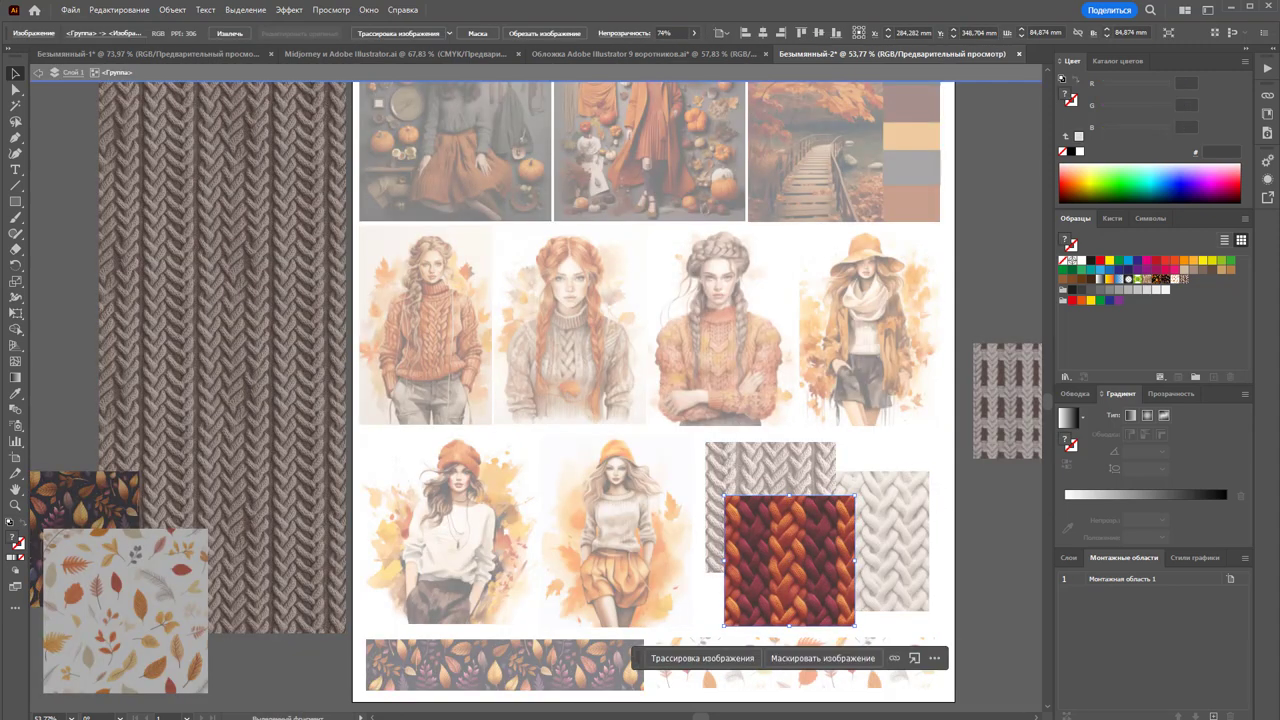
pyautogui.click(695, 34)
pyautogui.moveTo(683, 52); pyautogui.dragTo(686, 52)
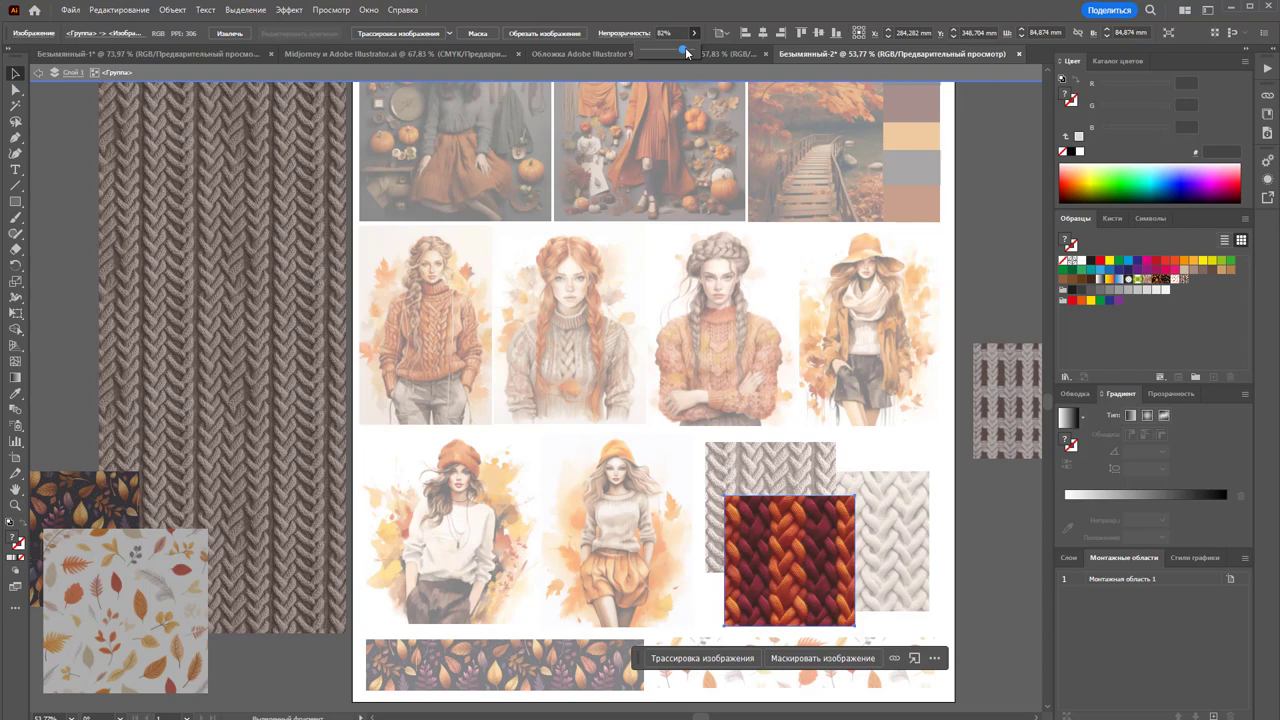
pyautogui.doubleClick(955, 520)
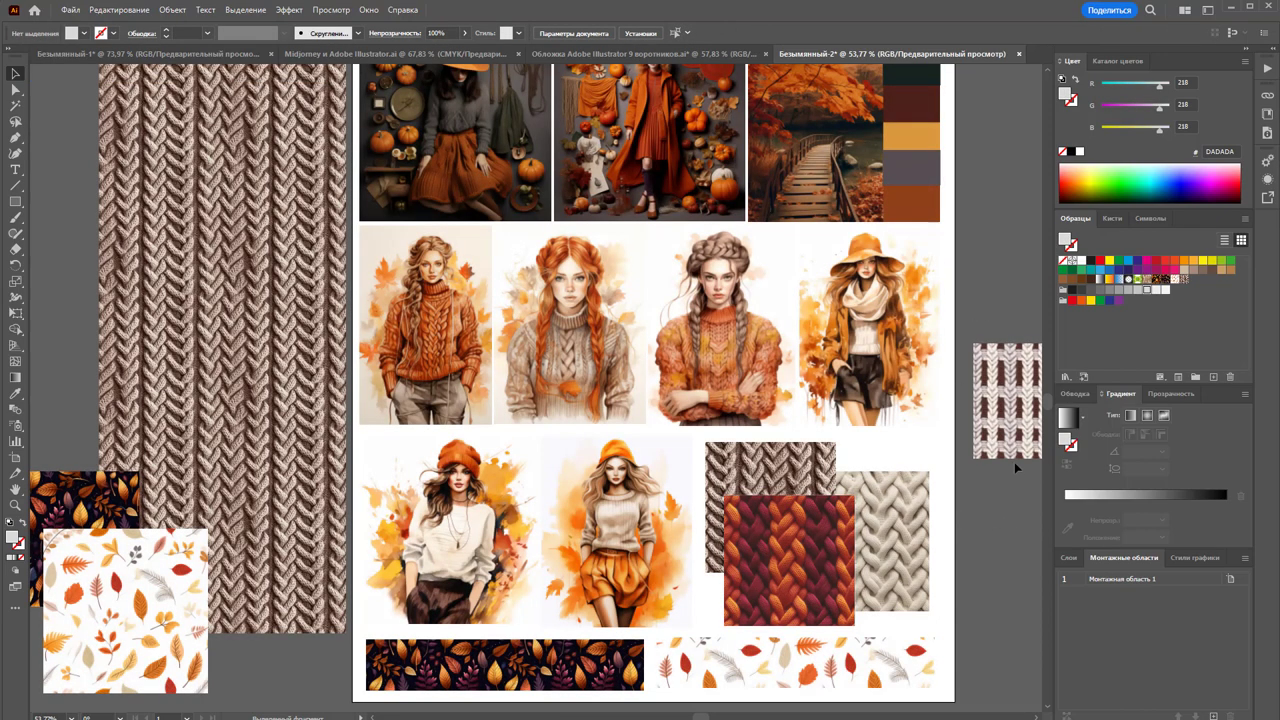
pyautogui.scroll(-2, 1014, 462)
pyautogui.scroll(3, 1005, 445)
pyautogui.click(1003, 439)
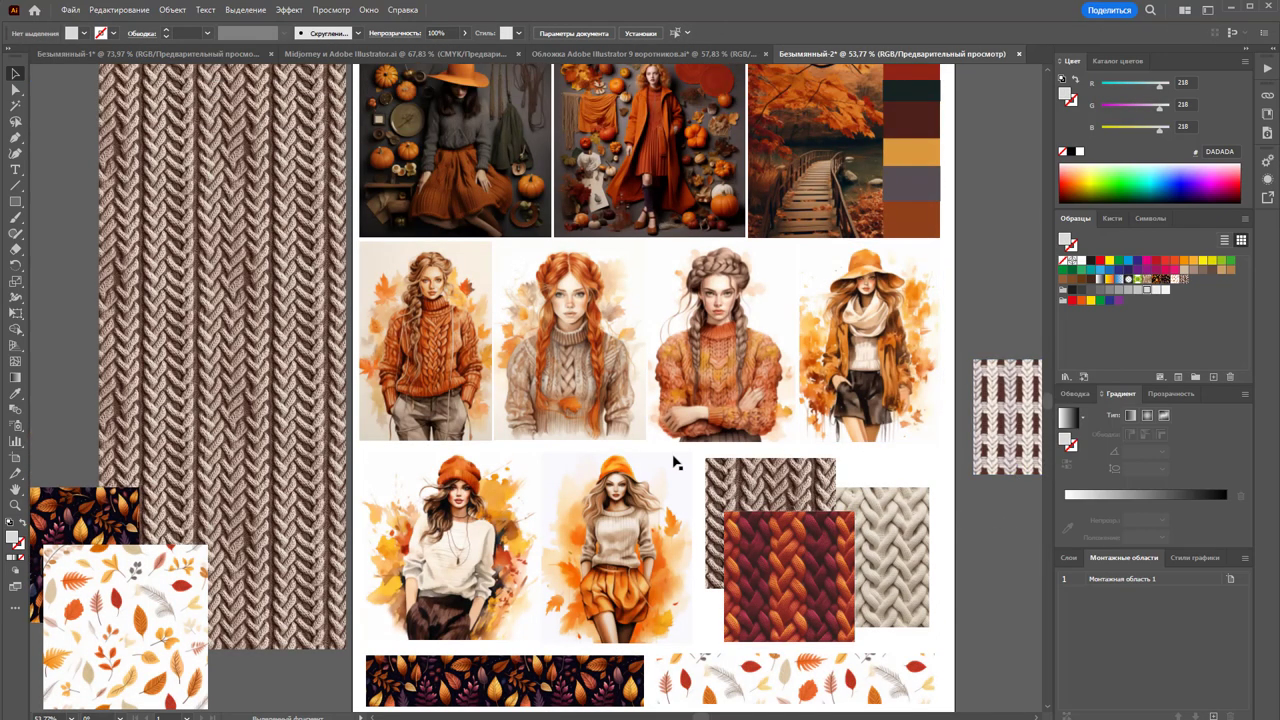
# Zoom out and scroll left to see the whole moodboard and pasteboard
pyautogui.press('z')
pyautogui.keyDown('alt'); pyautogui.click(734, 358); pyautogui.keyUp('alt')
pyautogui.scroll(-2, 334, 374)
pyautogui.scroll(2, 334, 374)
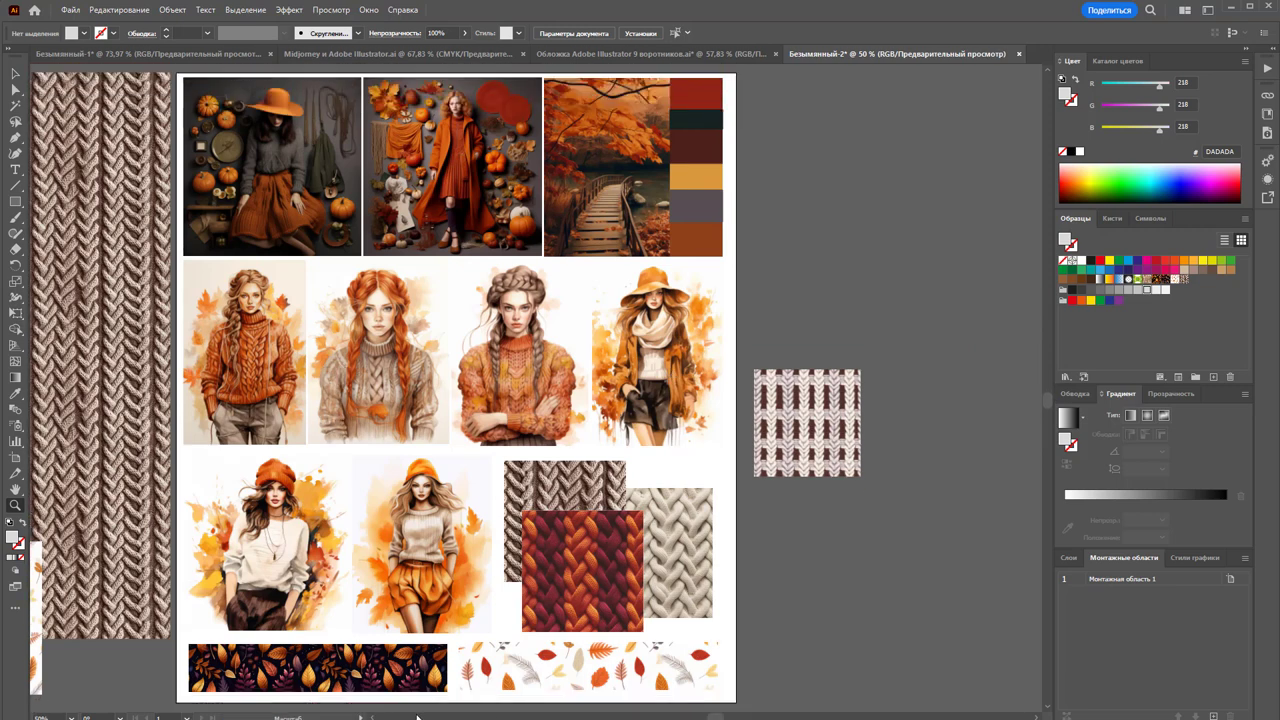
pyautogui.hscroll(-1, 450, 388)
pyautogui.hscroll(-1, 450, 388)
pyautogui.hscroll(-2, 450, 388)
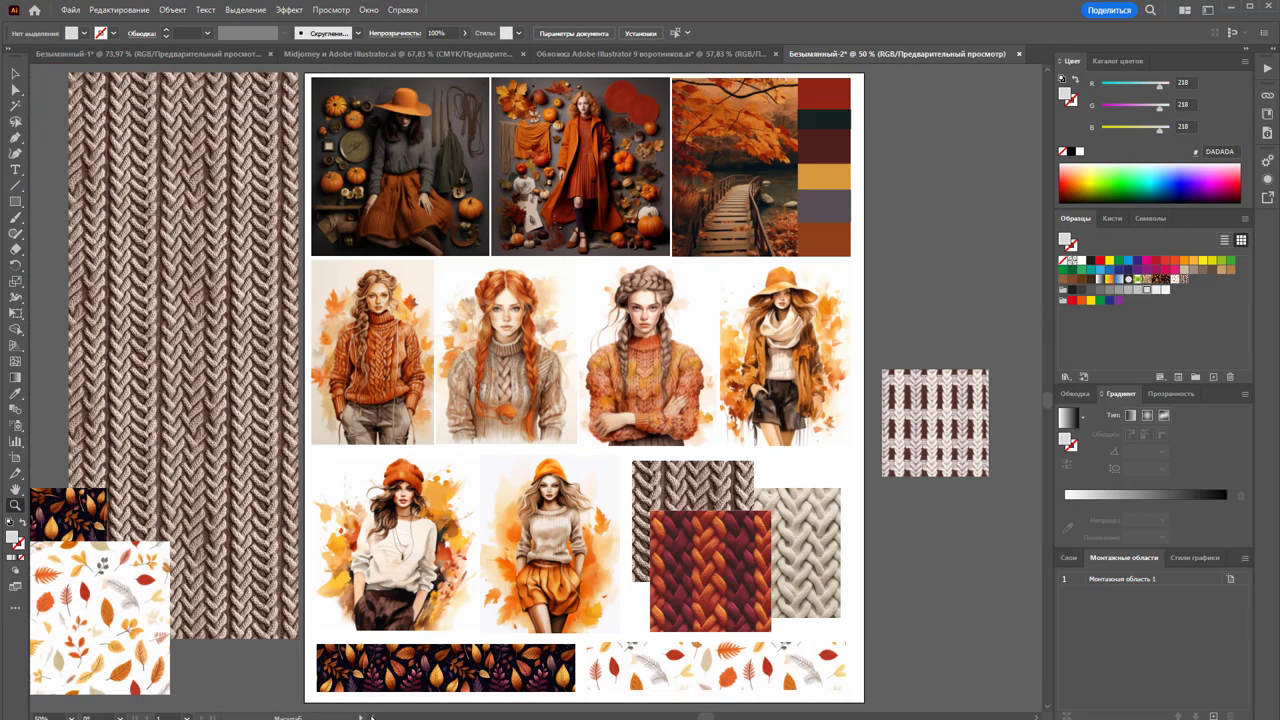
pyautogui.hscroll(-1, 450, 388)
pyautogui.hscroll(-1, 734, 297)
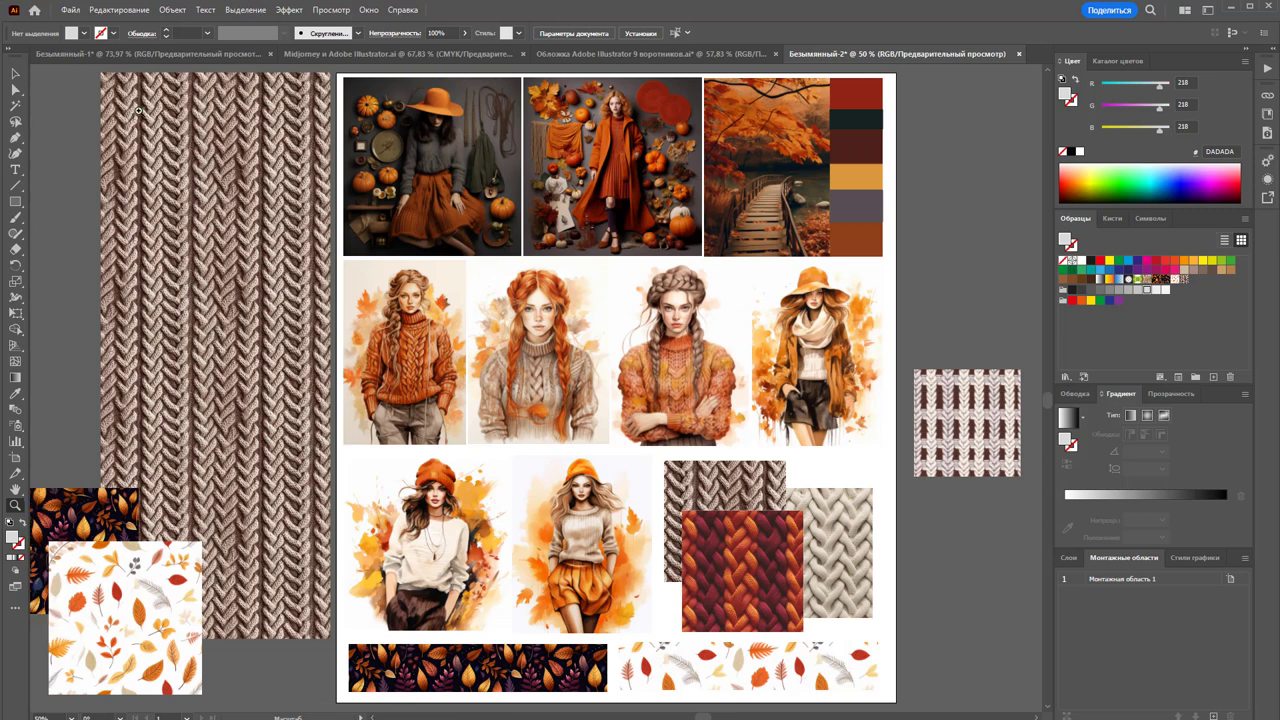
# Delete the spare knit and leaf swatches on both sides of the artboard
pyautogui.press('v')
pyautogui.click(173, 655)
pyautogui.press('Delete')
pyautogui.click(960, 420)
pyautogui.press('Delete')
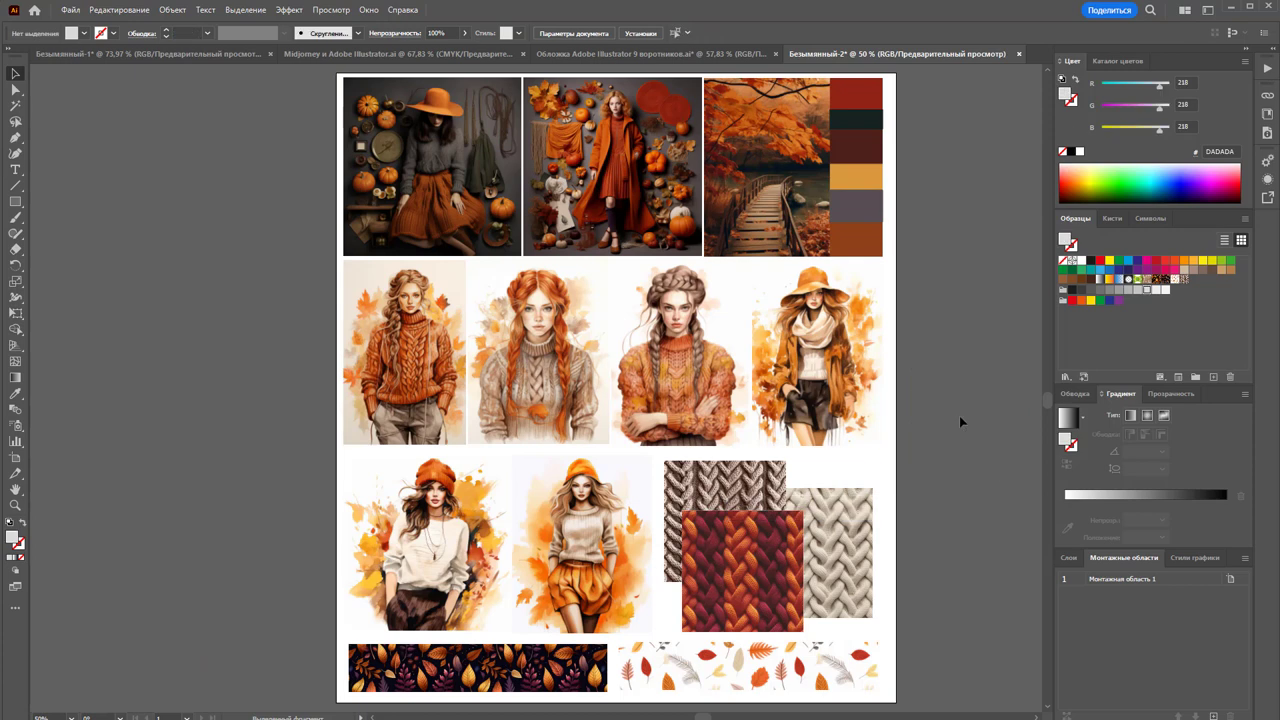